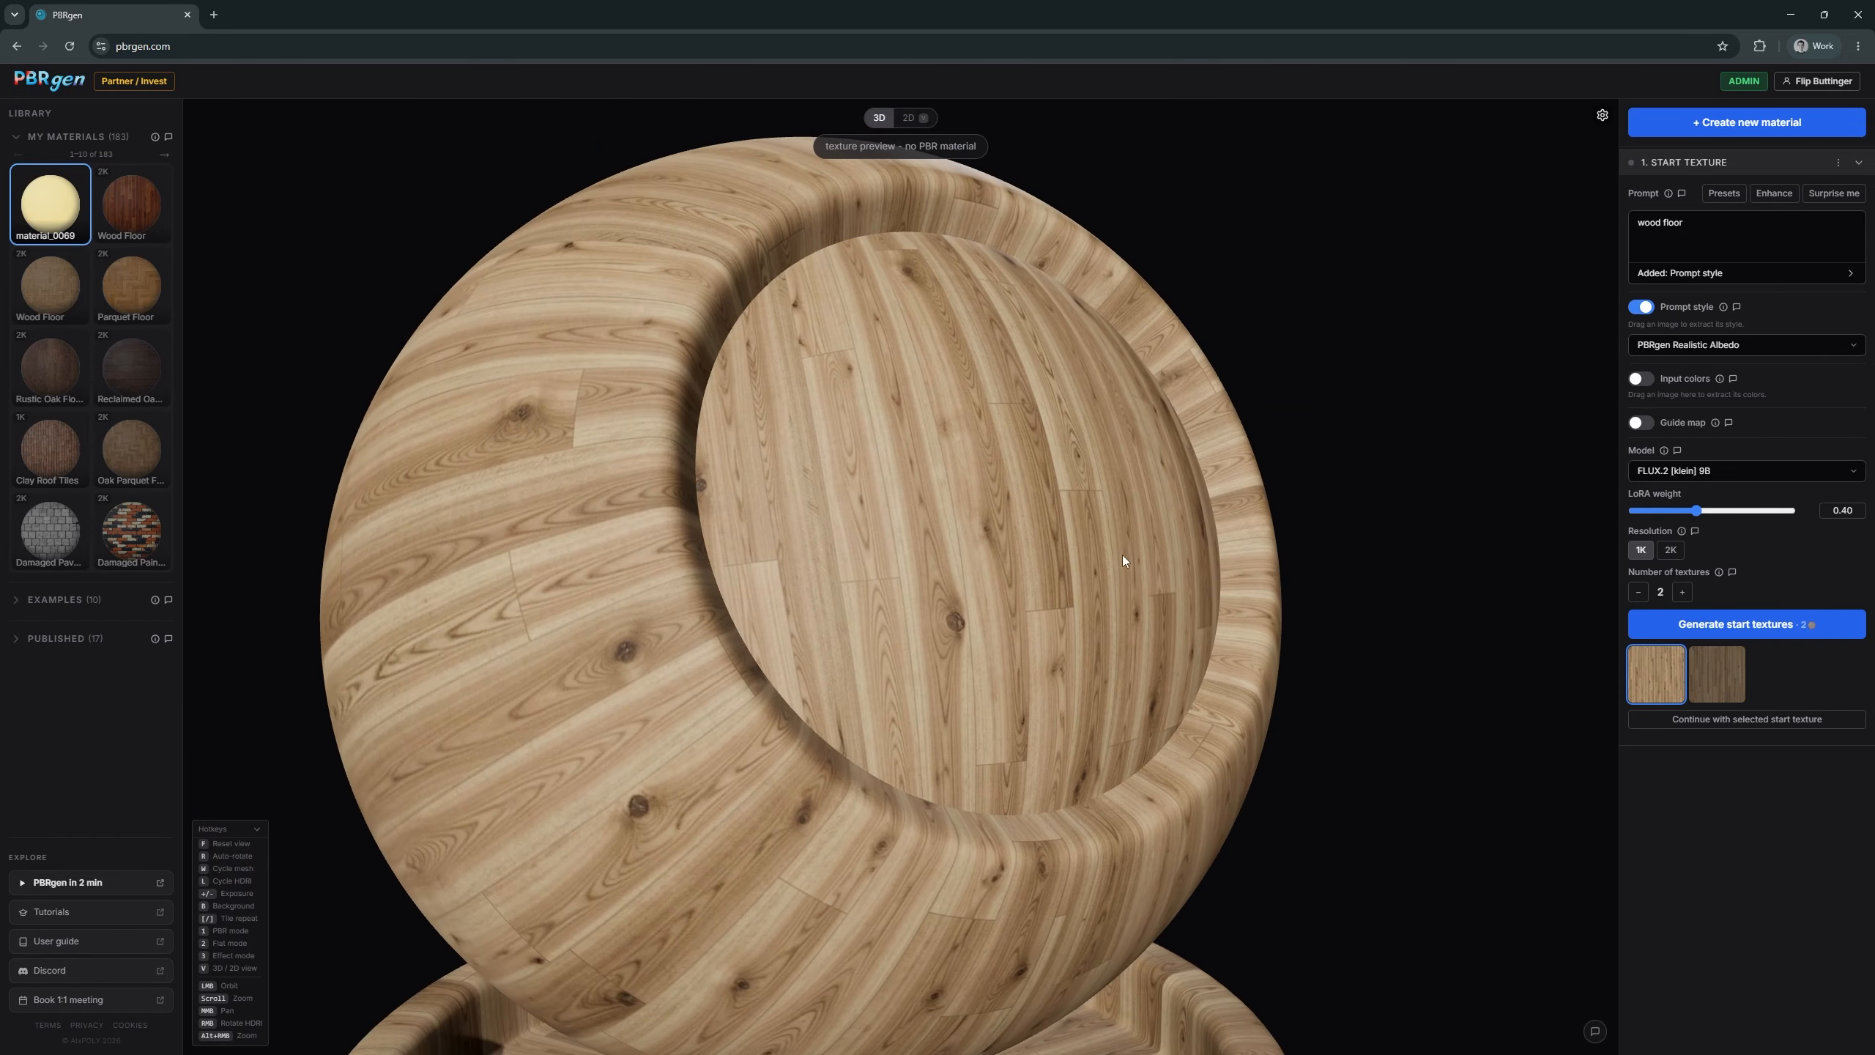
- Enable the guide map with the Floor Chevron 8×16 preset and generate two new start textures for the wood floor
drag(1122, 554, 959, 579)
scroll(1114, 572, up, 4)
drag(1115, 572, 1222, 539)
scroll(1221, 539, down, 3)
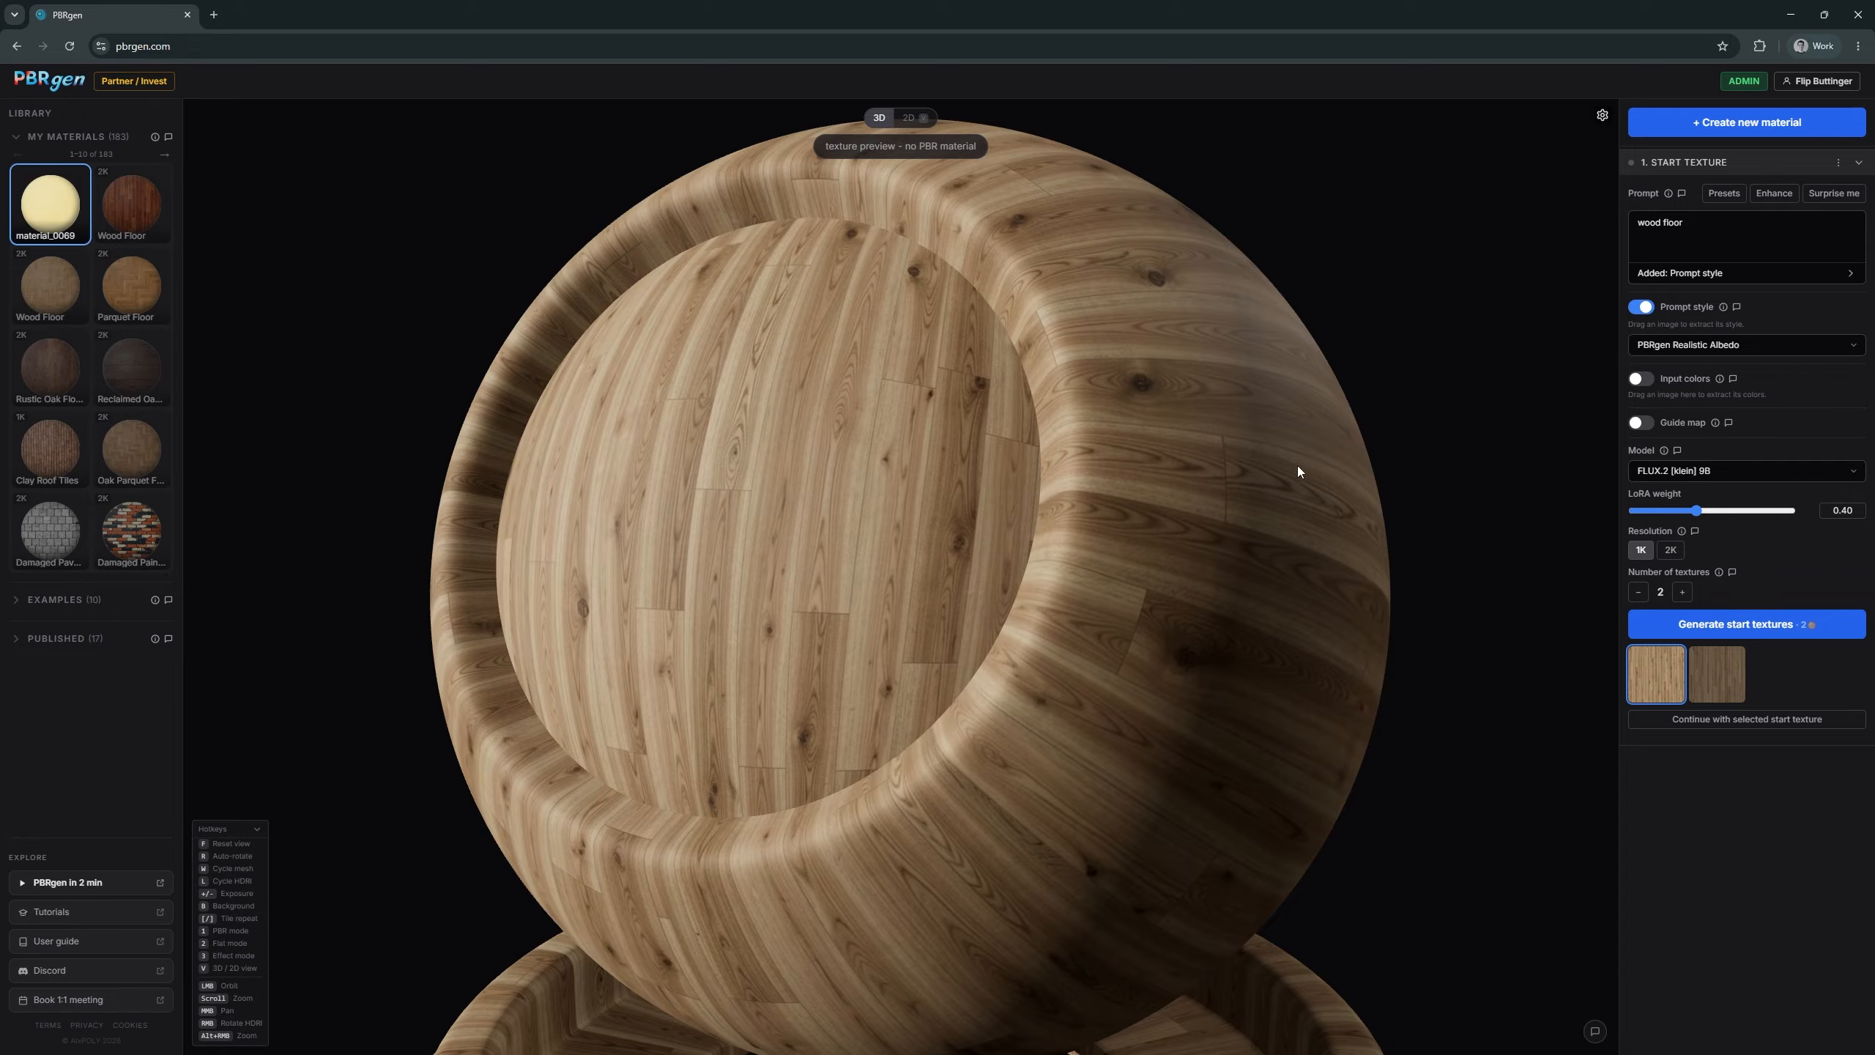
scroll(990, 462, up, 2)
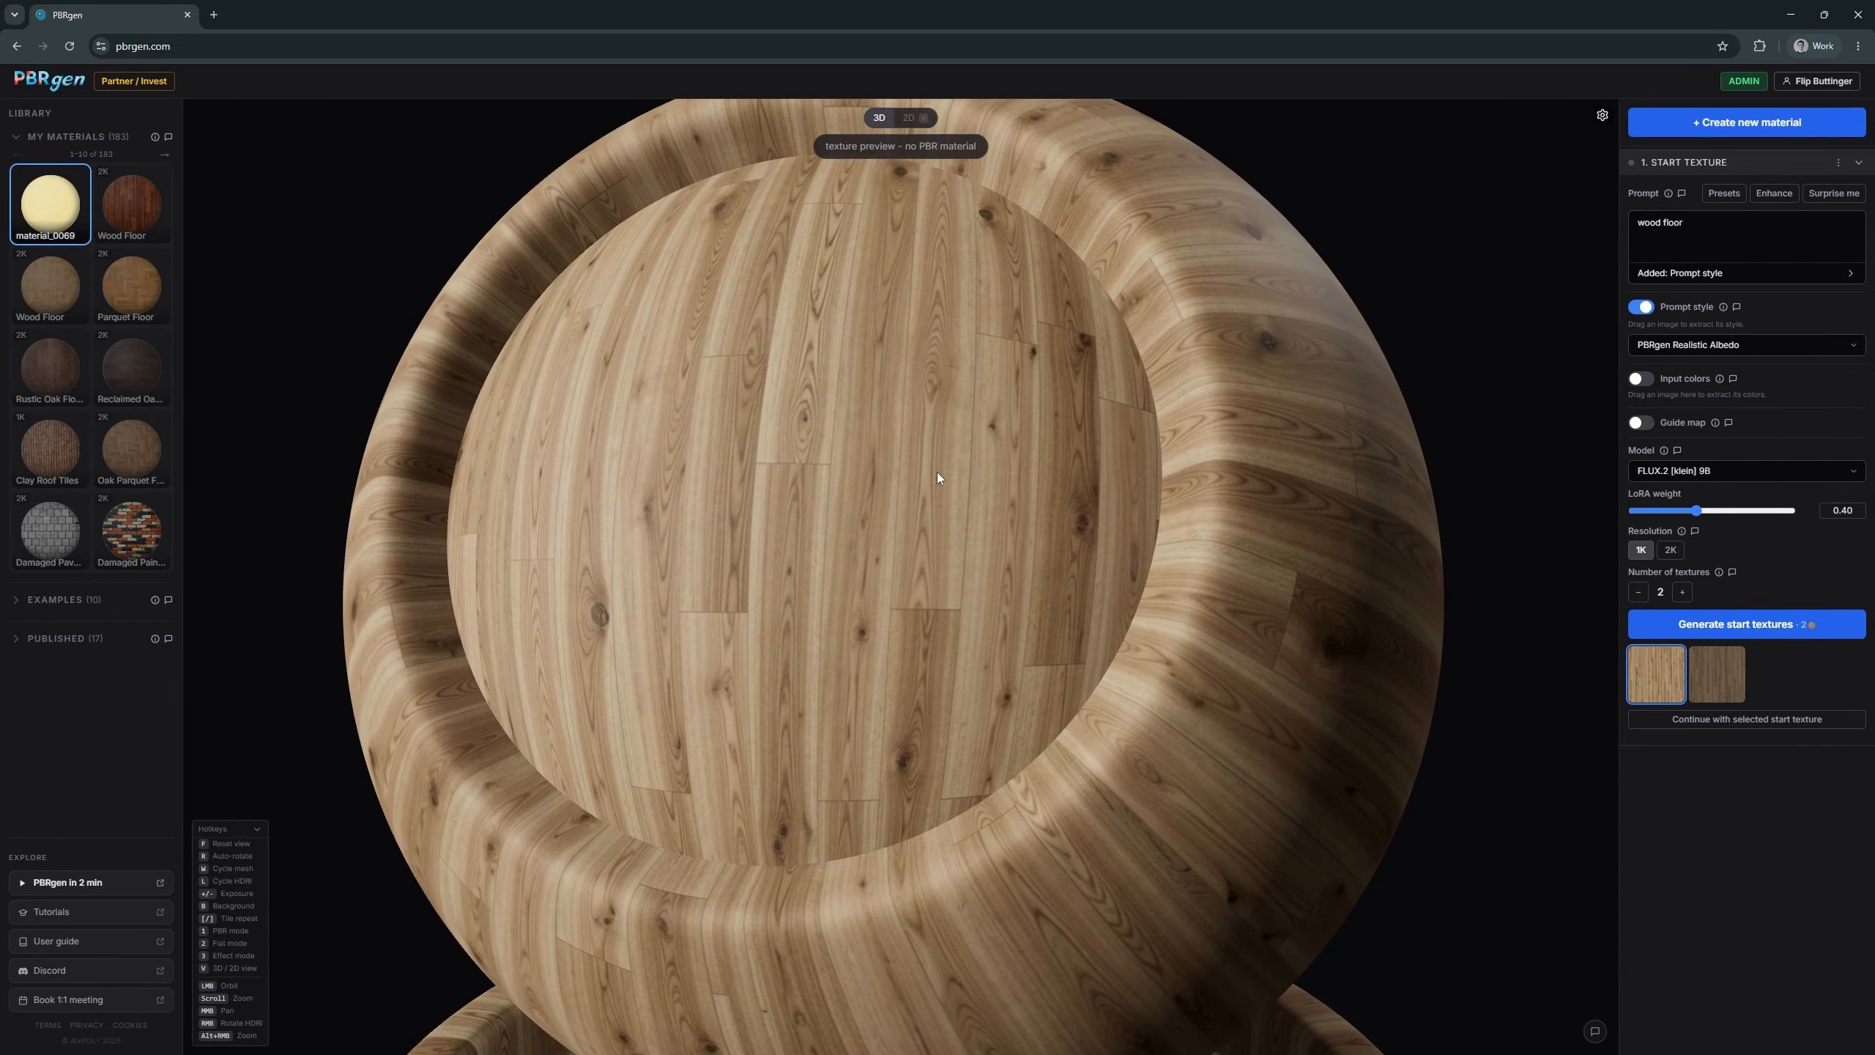
click(1645, 424)
click(1670, 476)
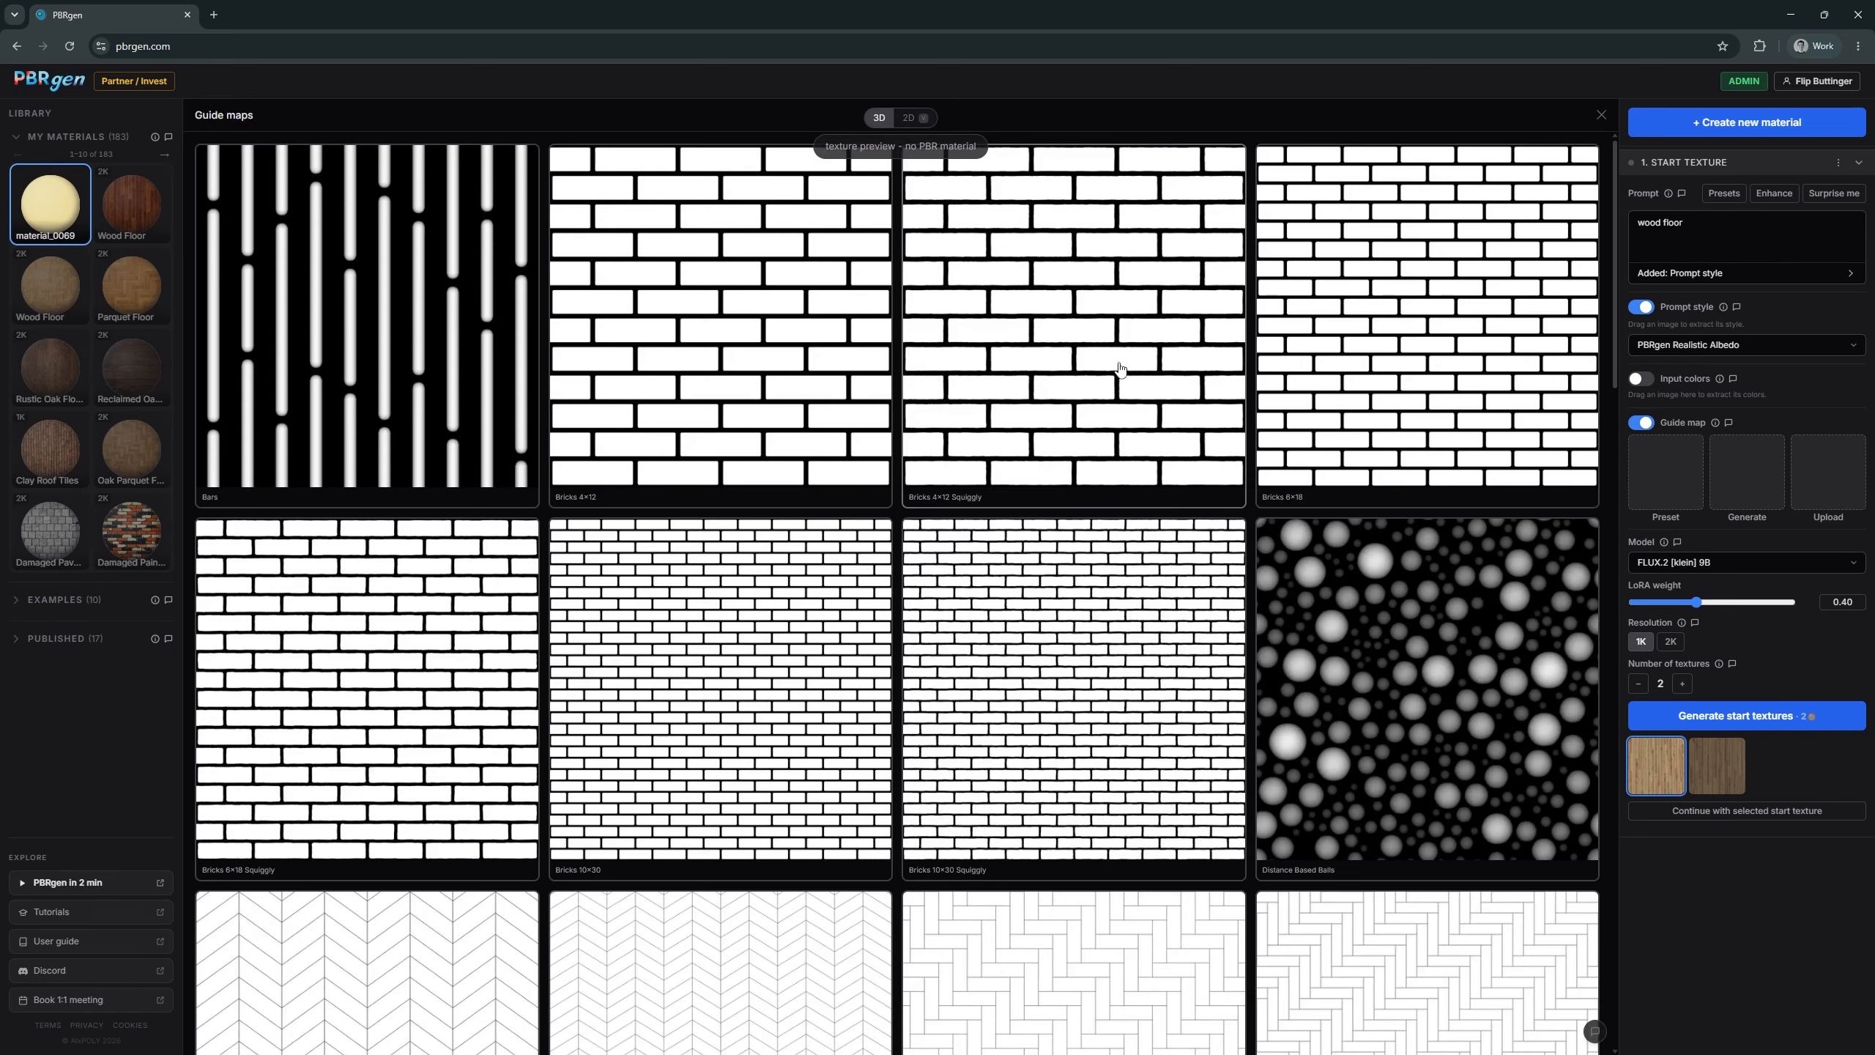
scroll(1118, 381, down, 6)
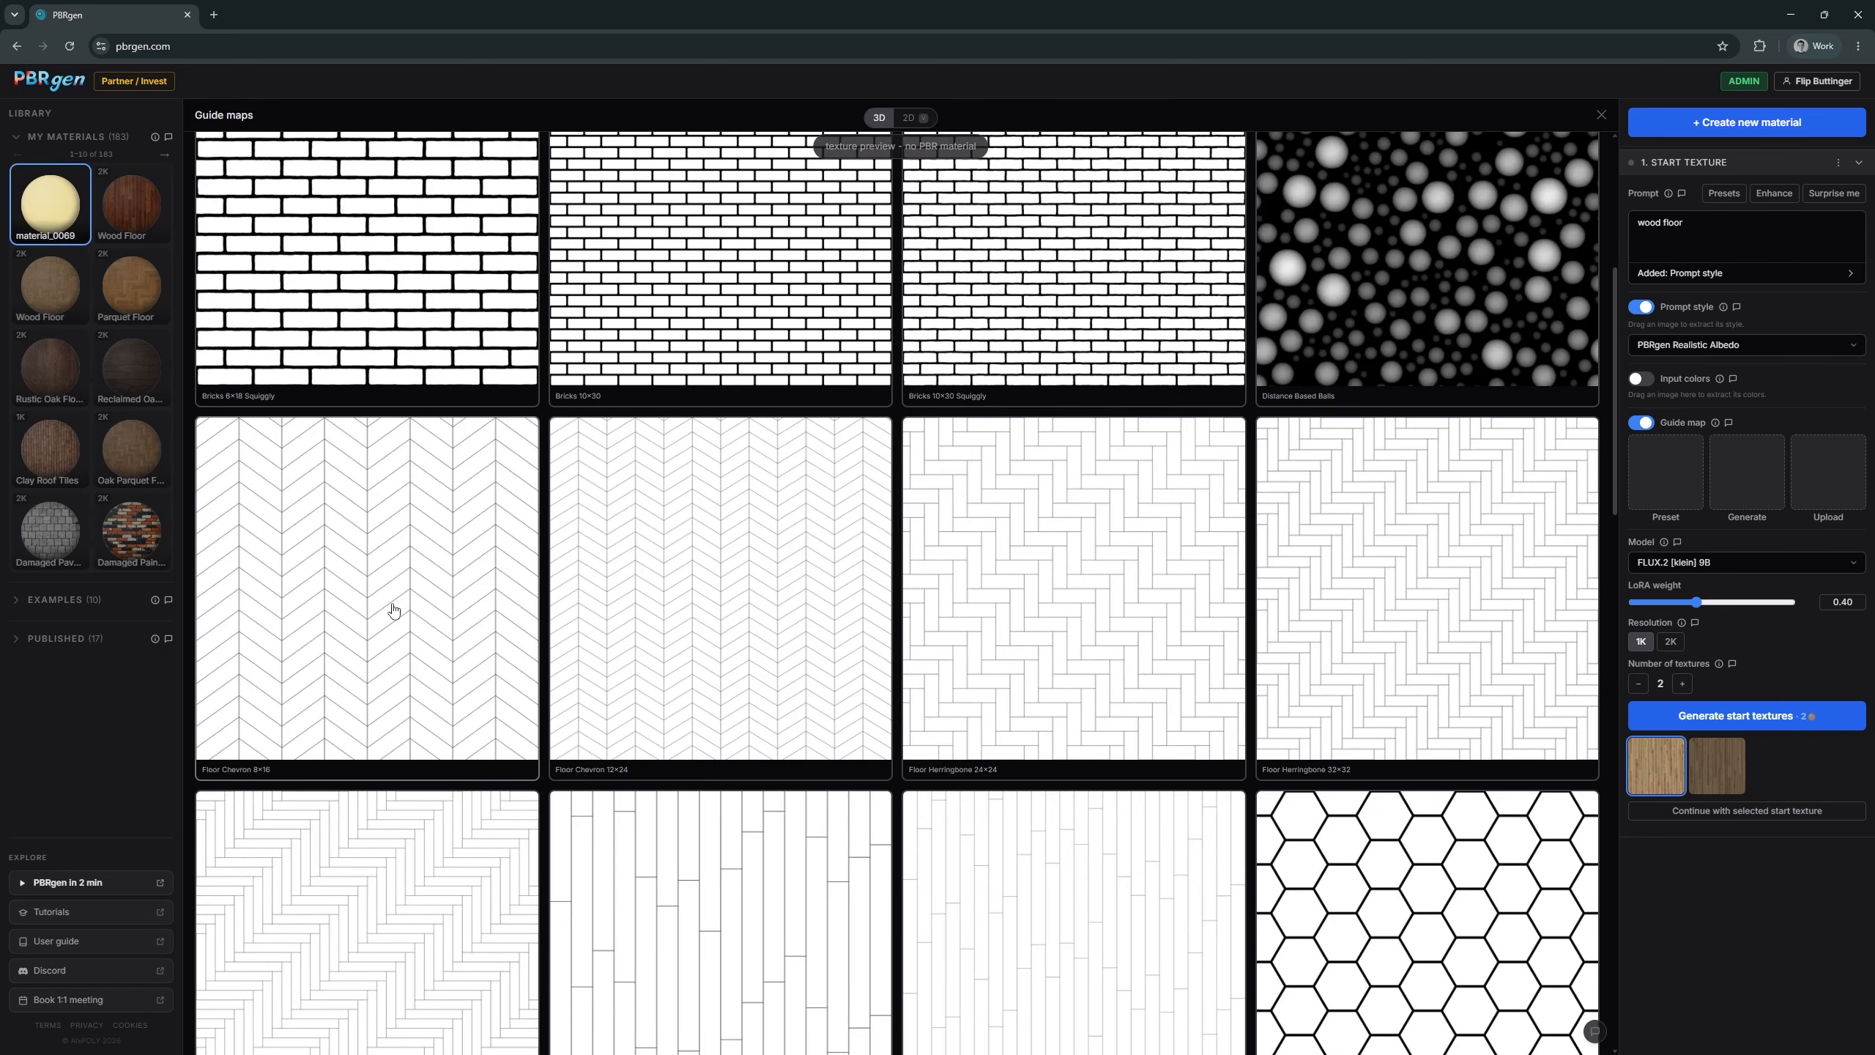
click(430, 602)
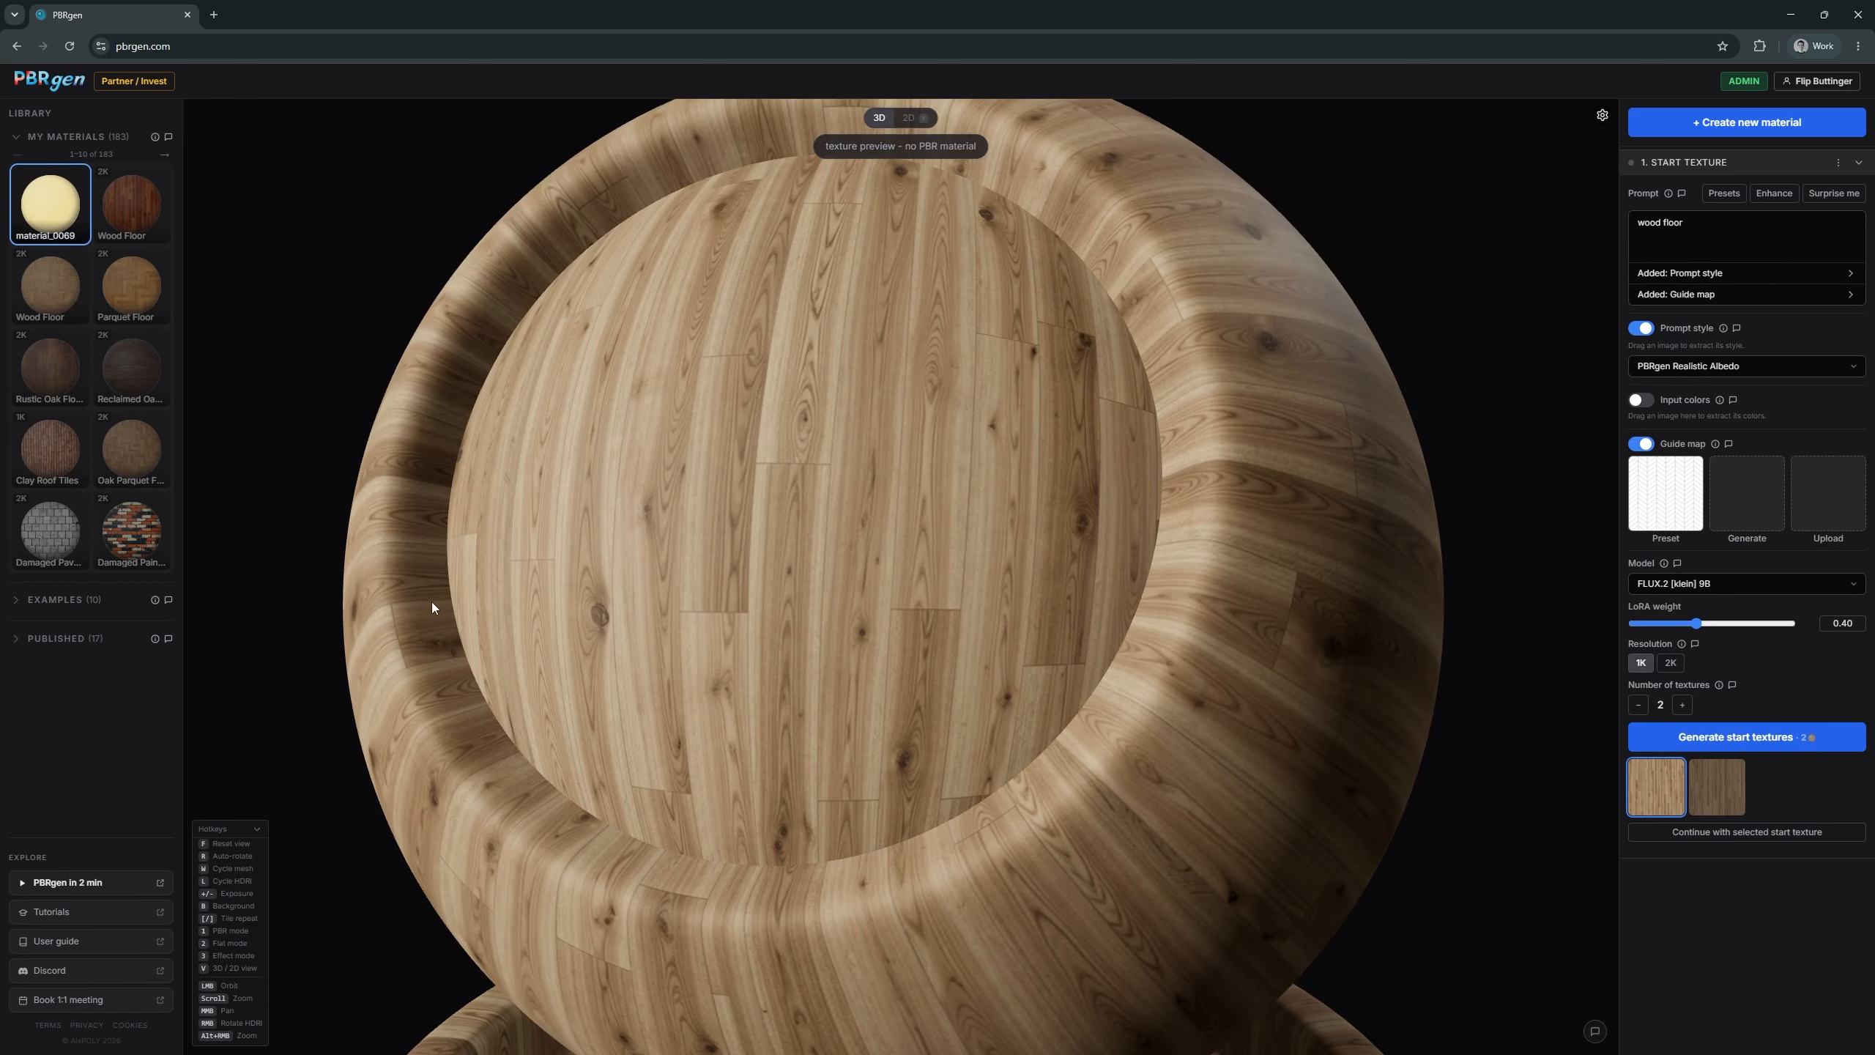
click(1747, 739)
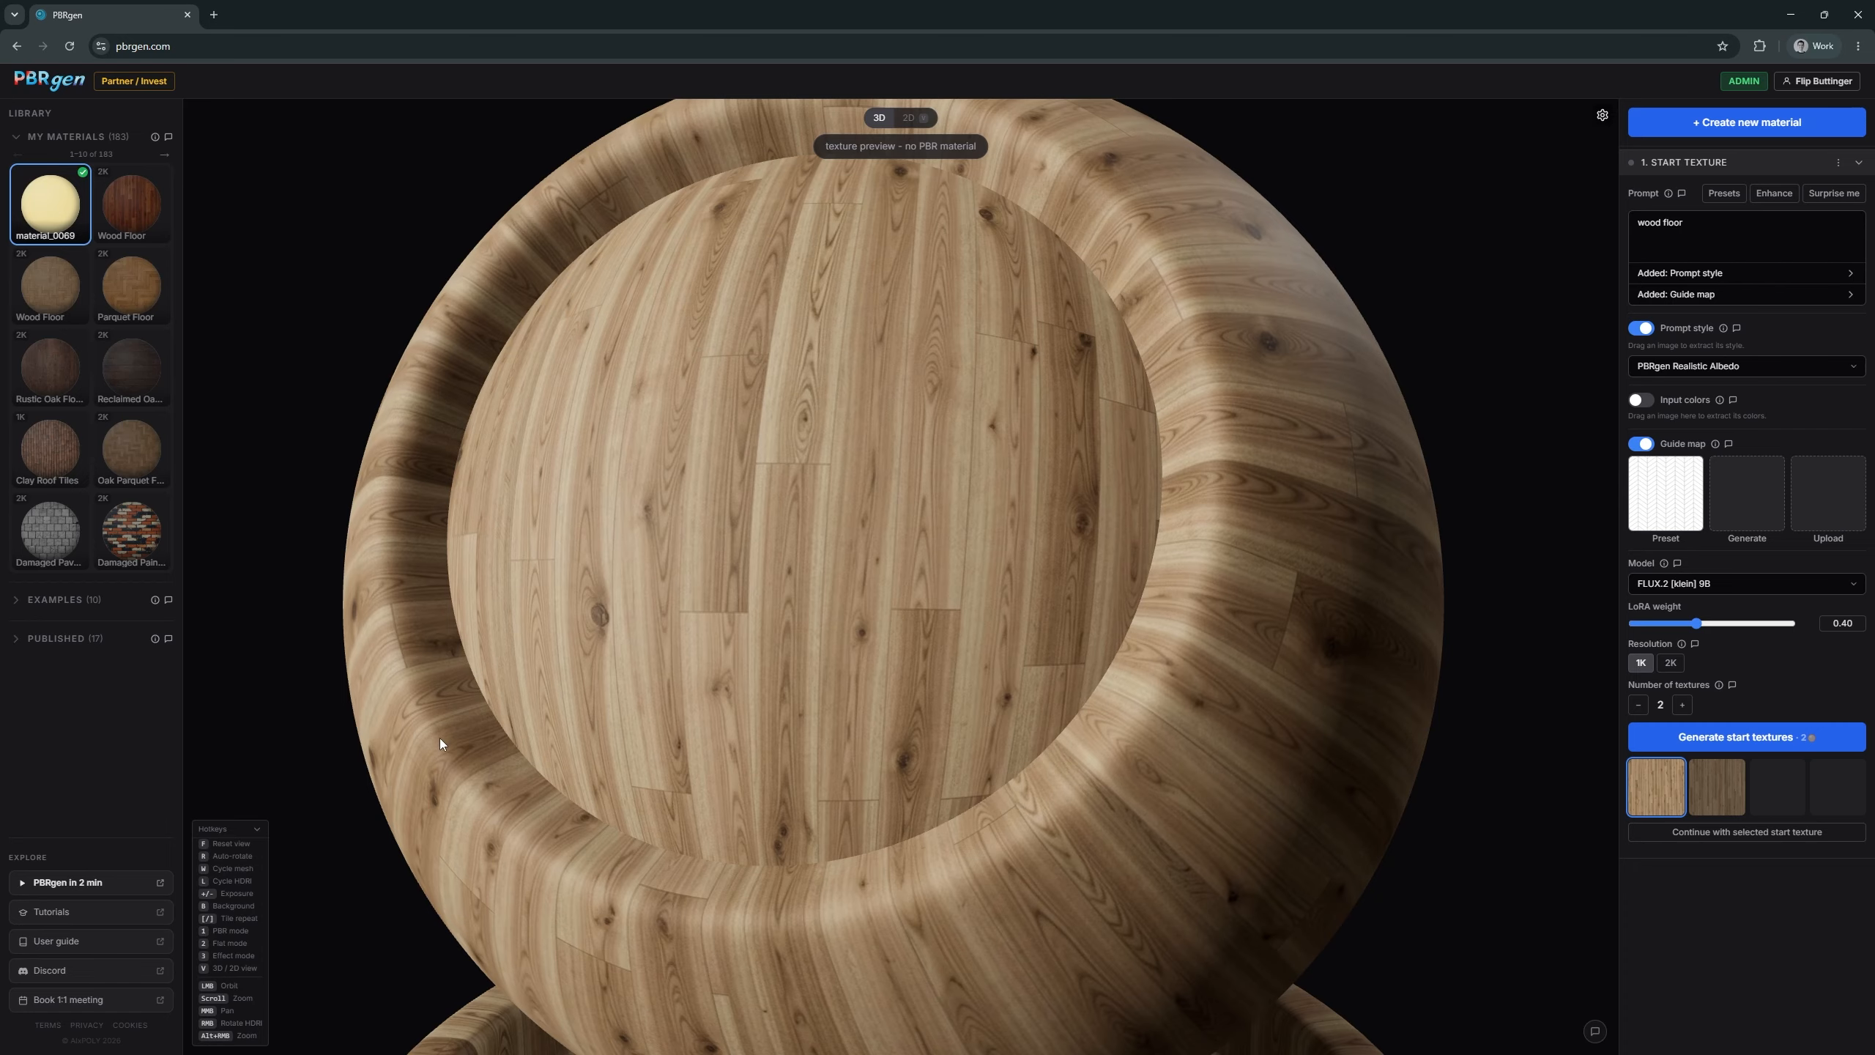
- Compare the two new chevron textures on the 3D preview and continue with the darker, multi-toned one as the start texture
click(1772, 801)
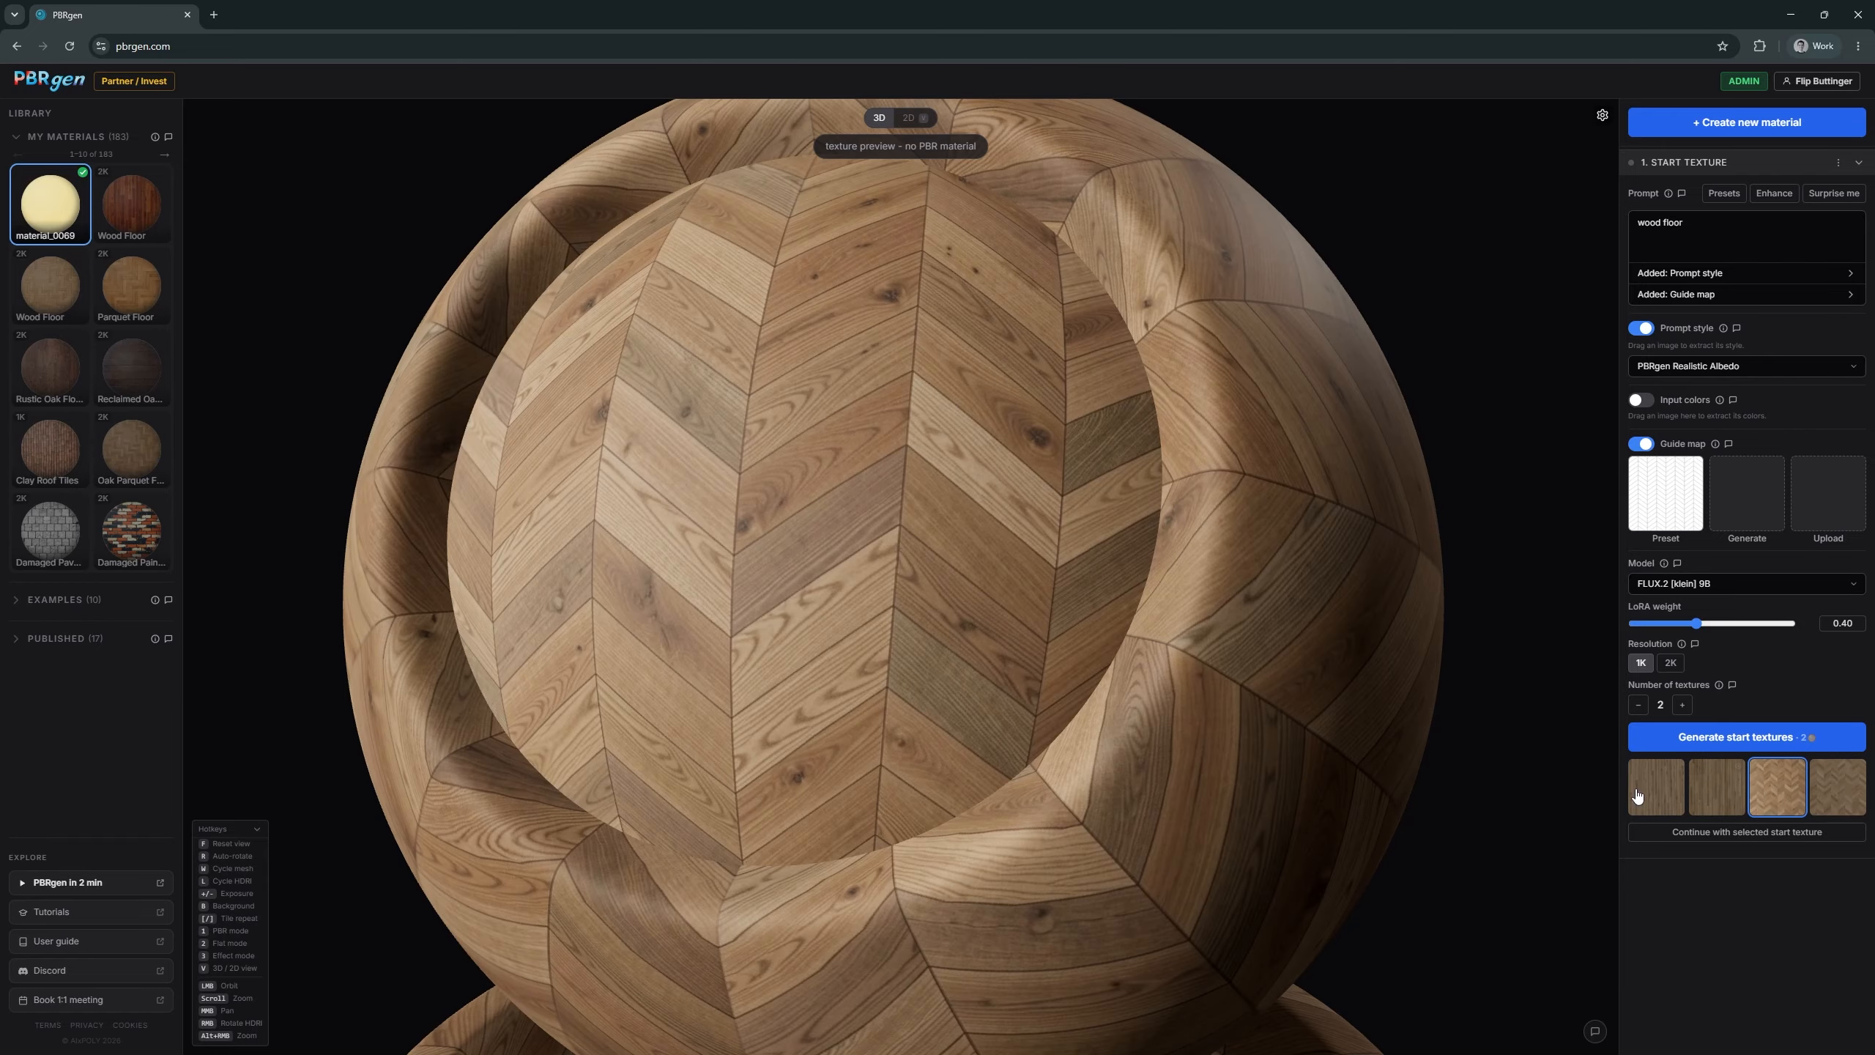
drag(825, 562, 1119, 545)
scroll(1033, 544, down, 4)
drag(944, 545, 1119, 530)
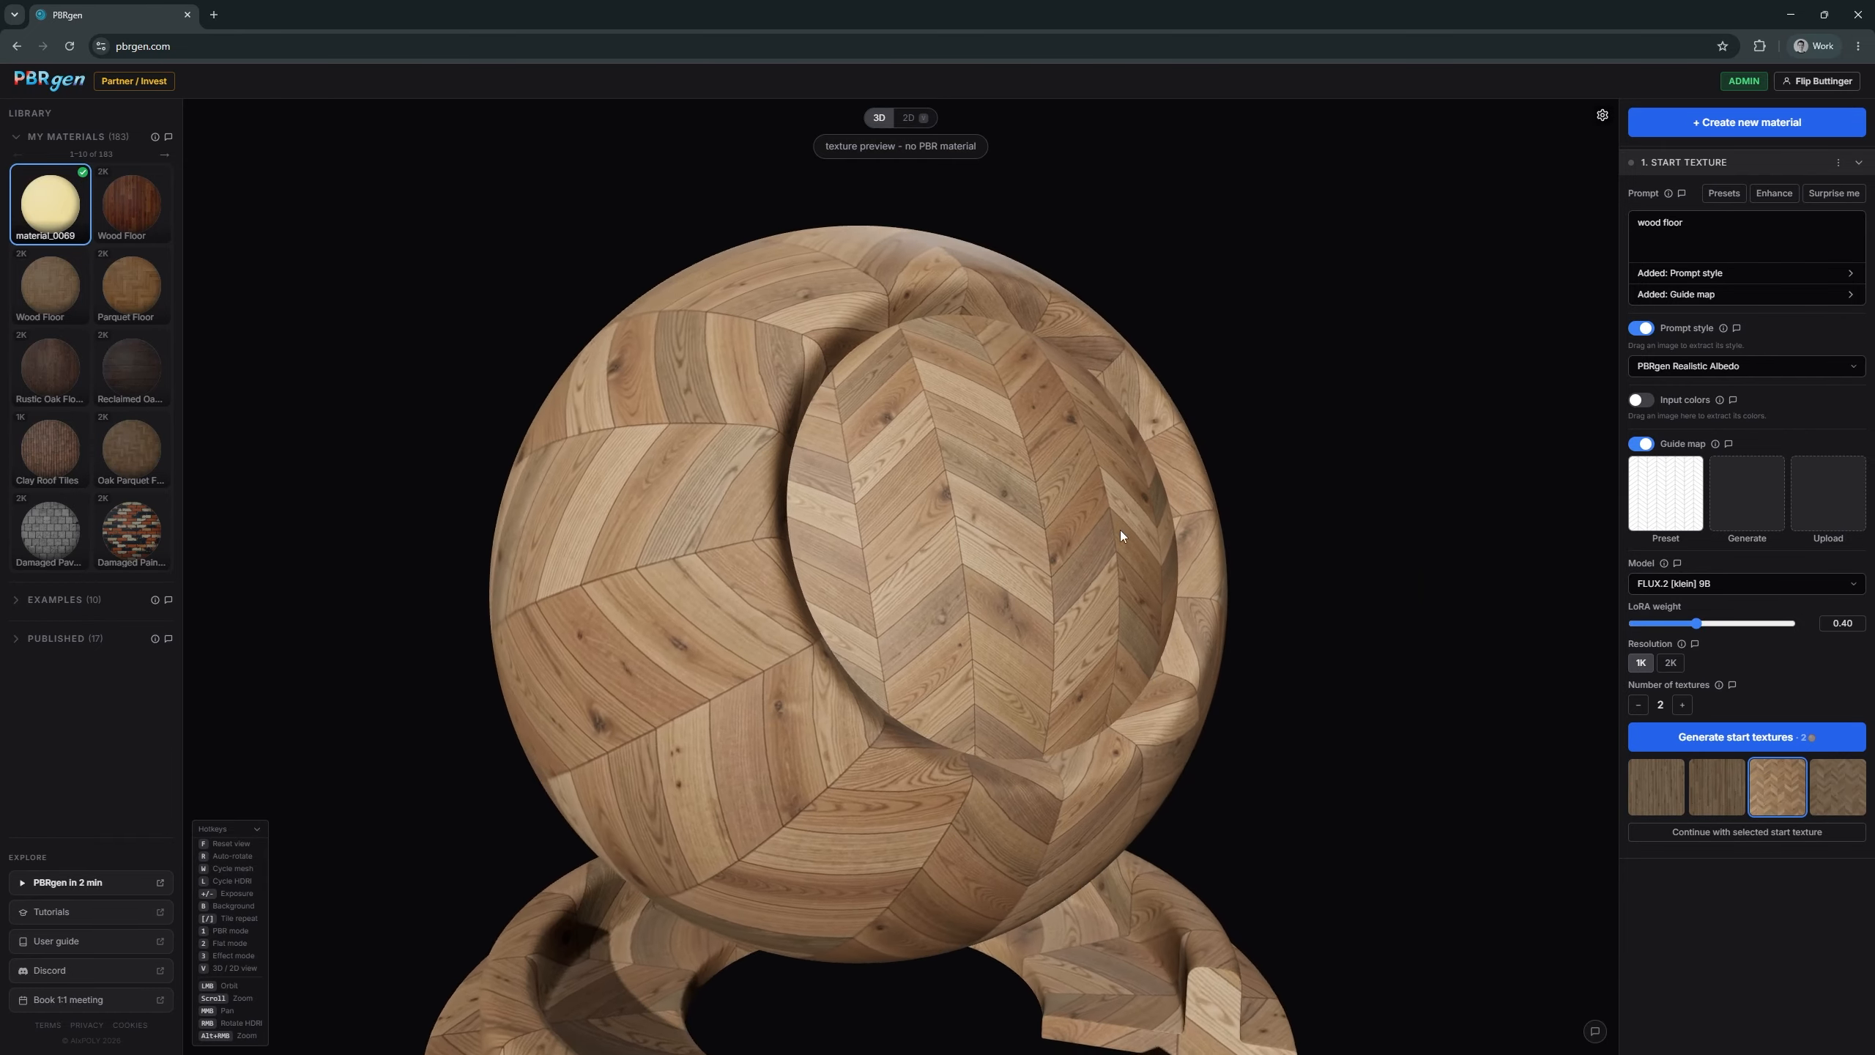
scroll(1005, 530, down, 2)
drag(1006, 533, 971, 531)
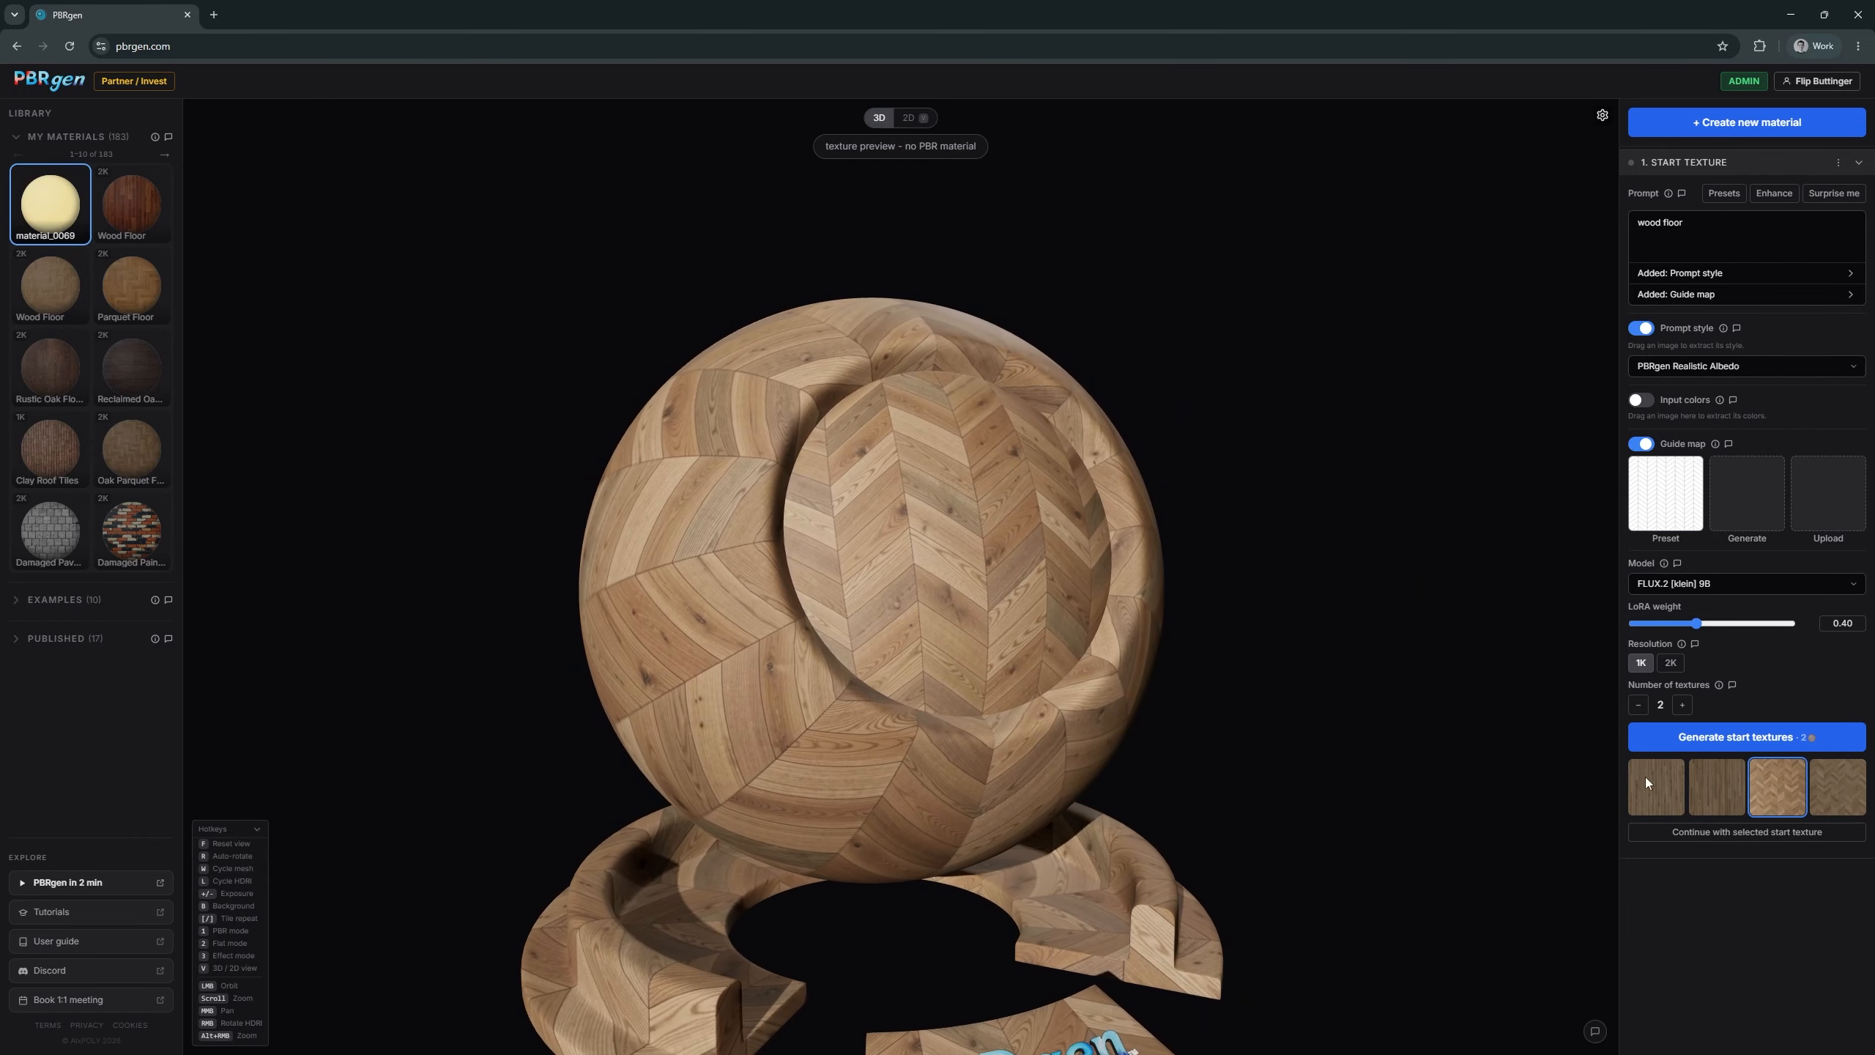
click(1838, 797)
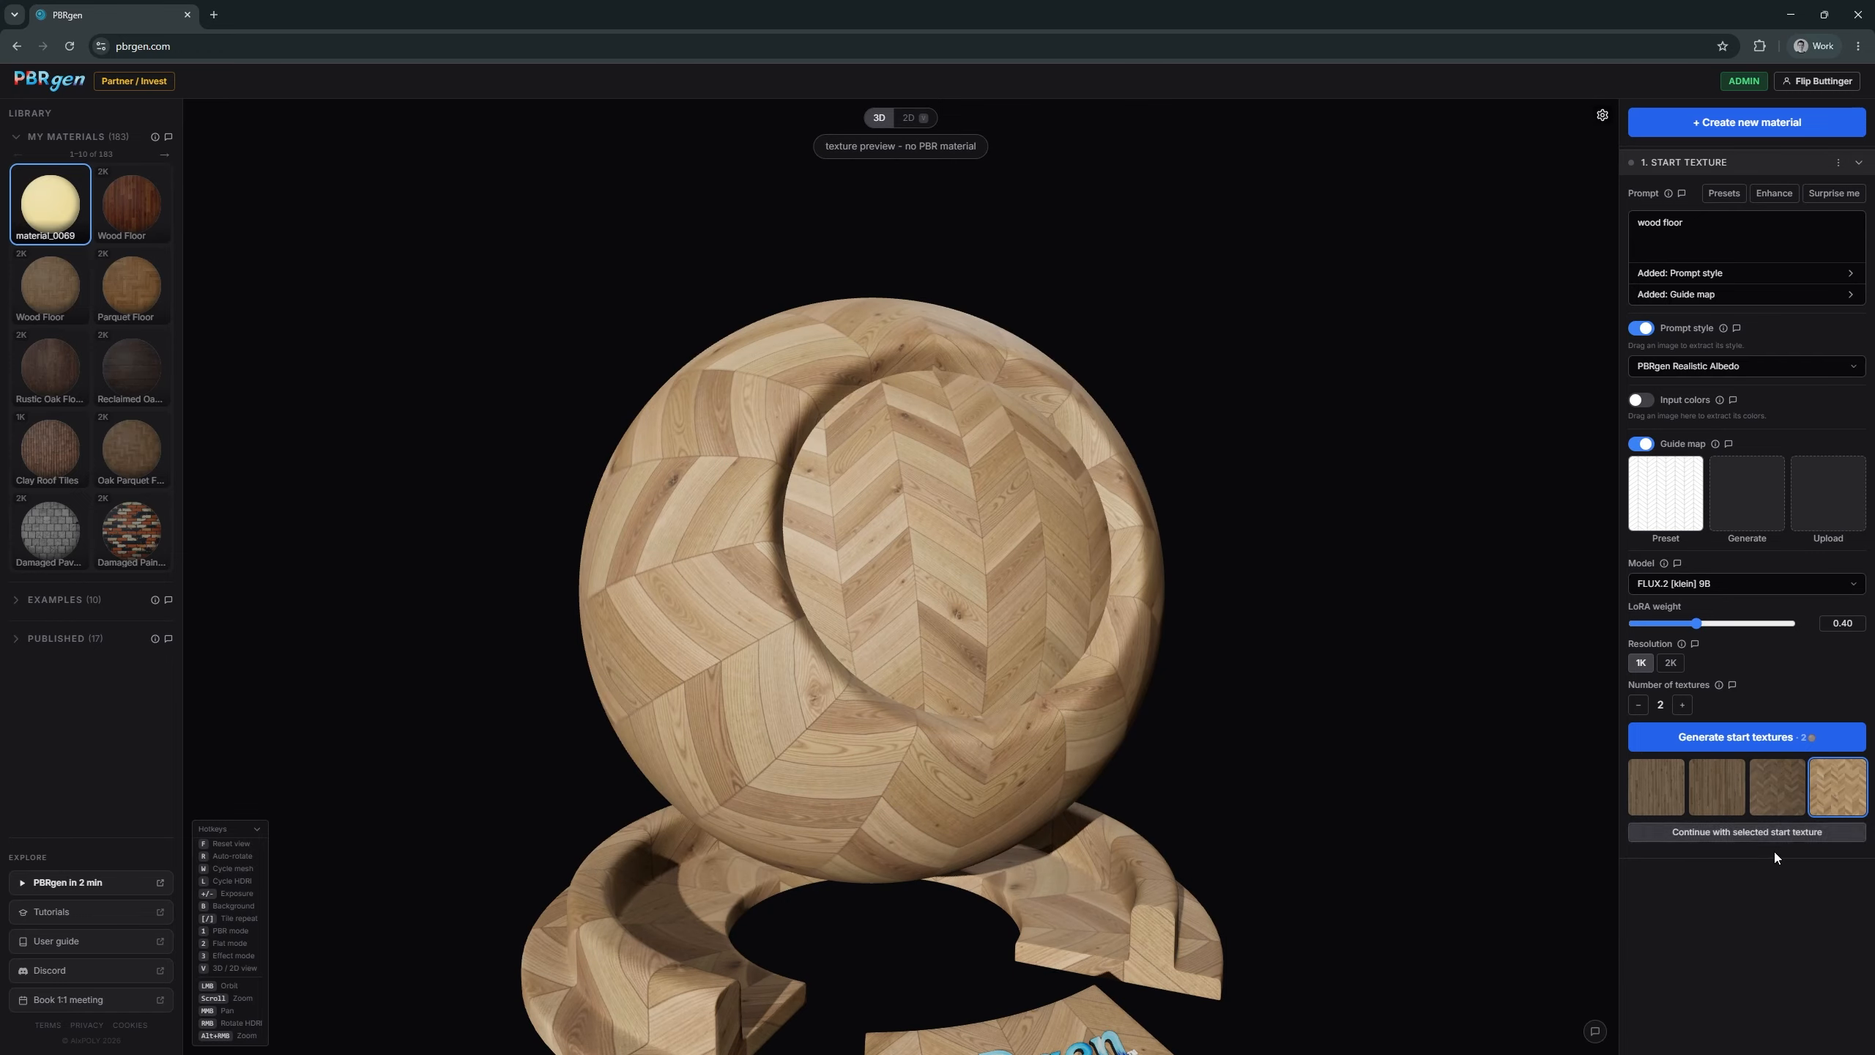
click(1739, 833)
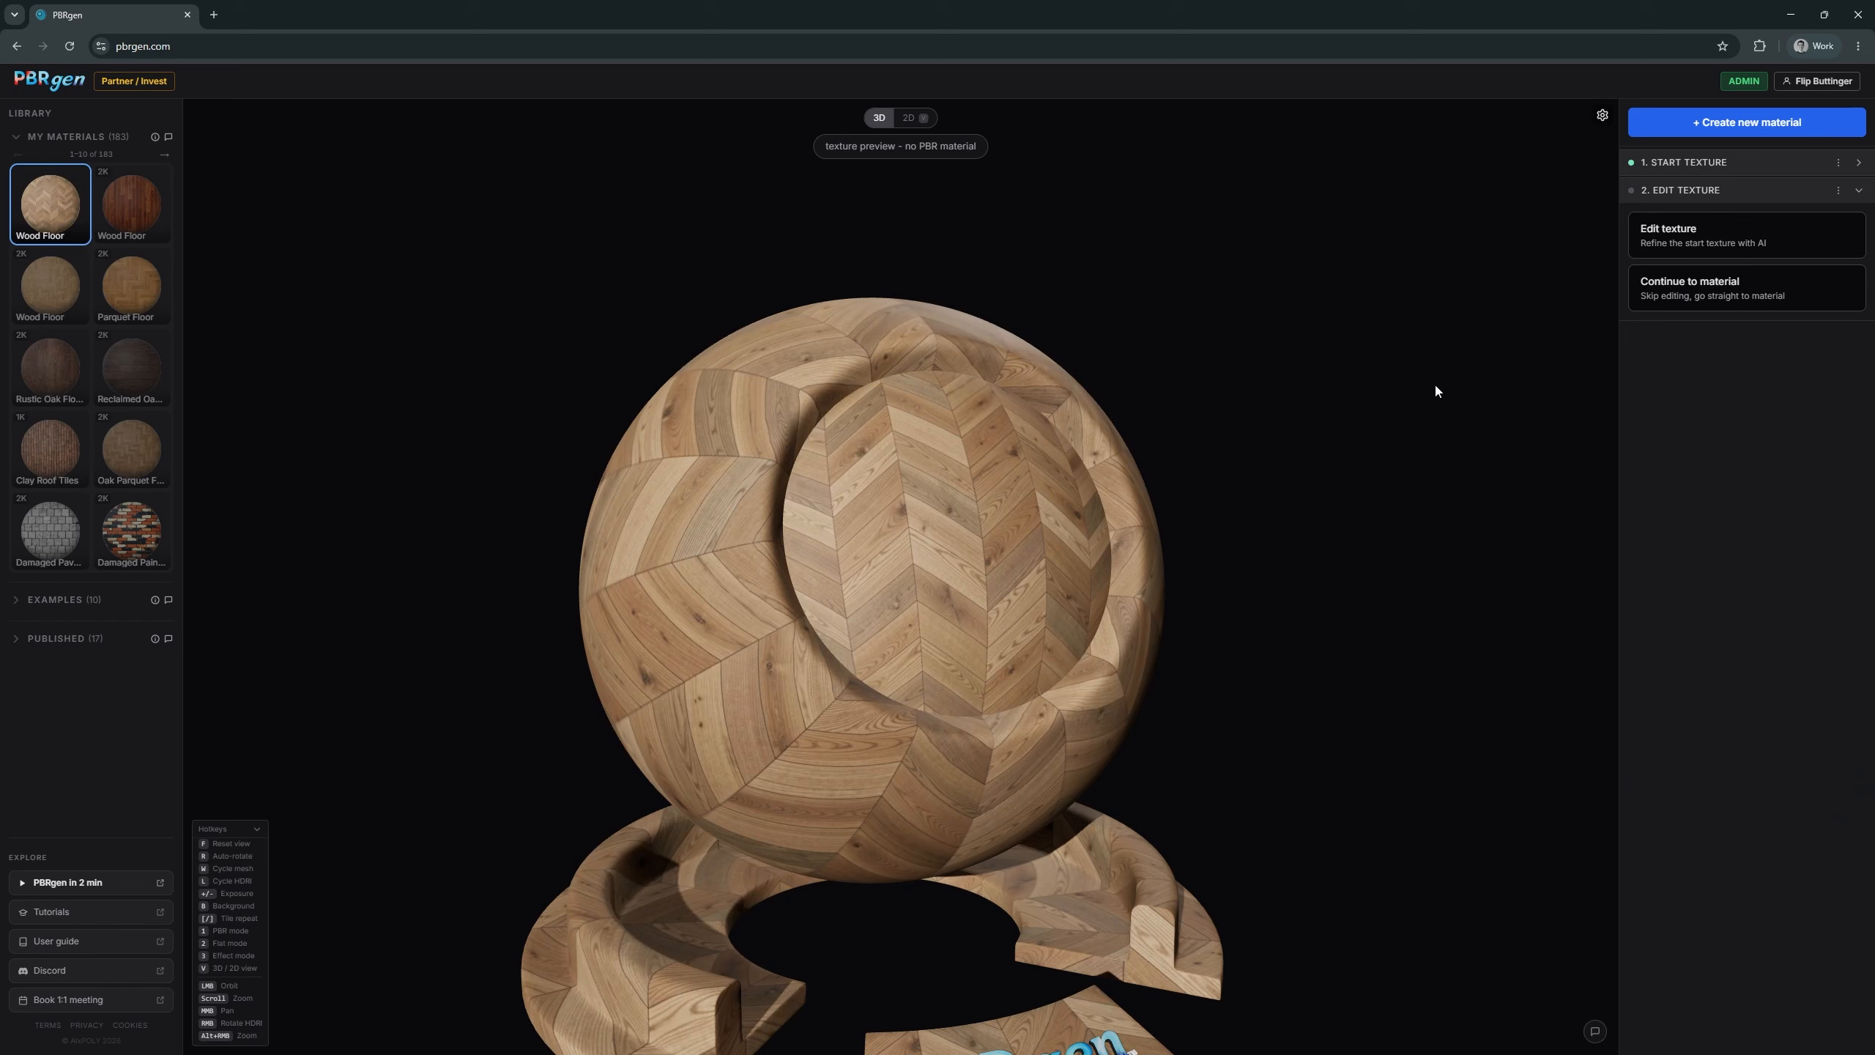
- Edit the start texture with the prompt "make a cherry wood floor" and take the edited texture to material creation
click(1704, 238)
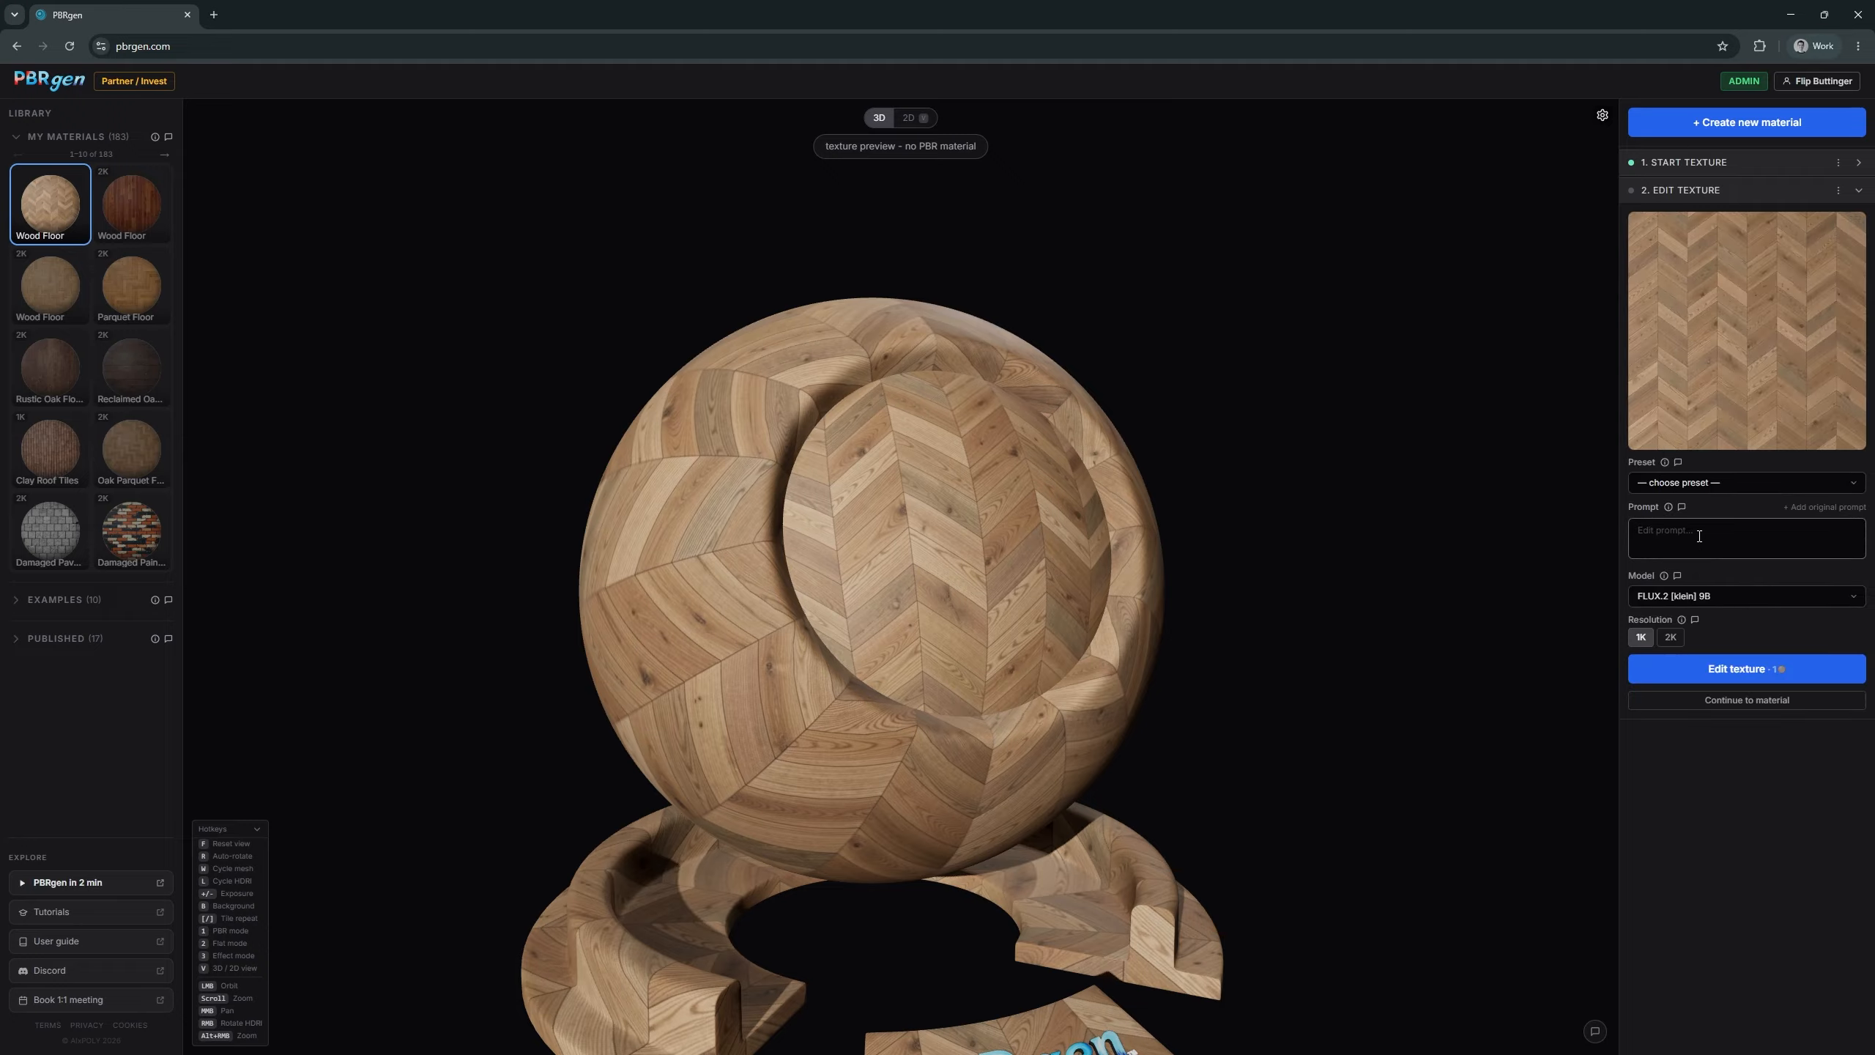
text(make a cherry wood floor)
click(1709, 668)
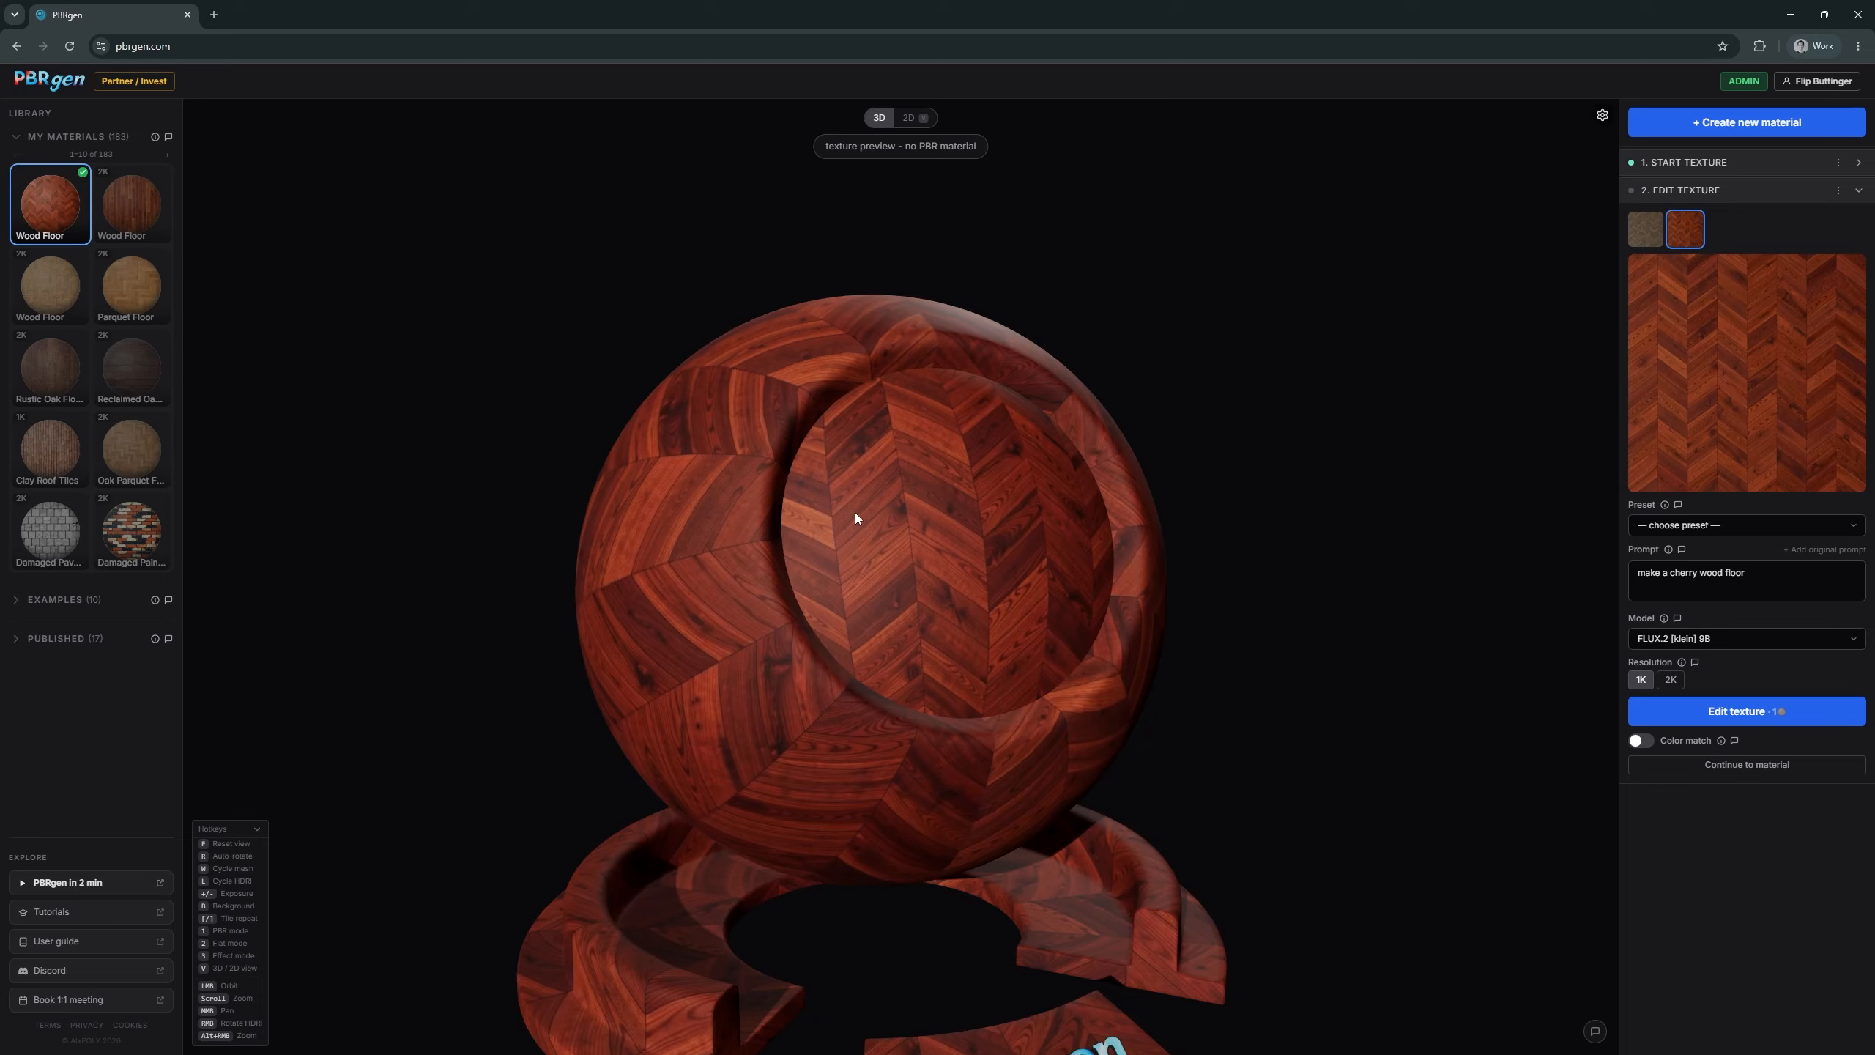
scroll(855, 514, up, 6)
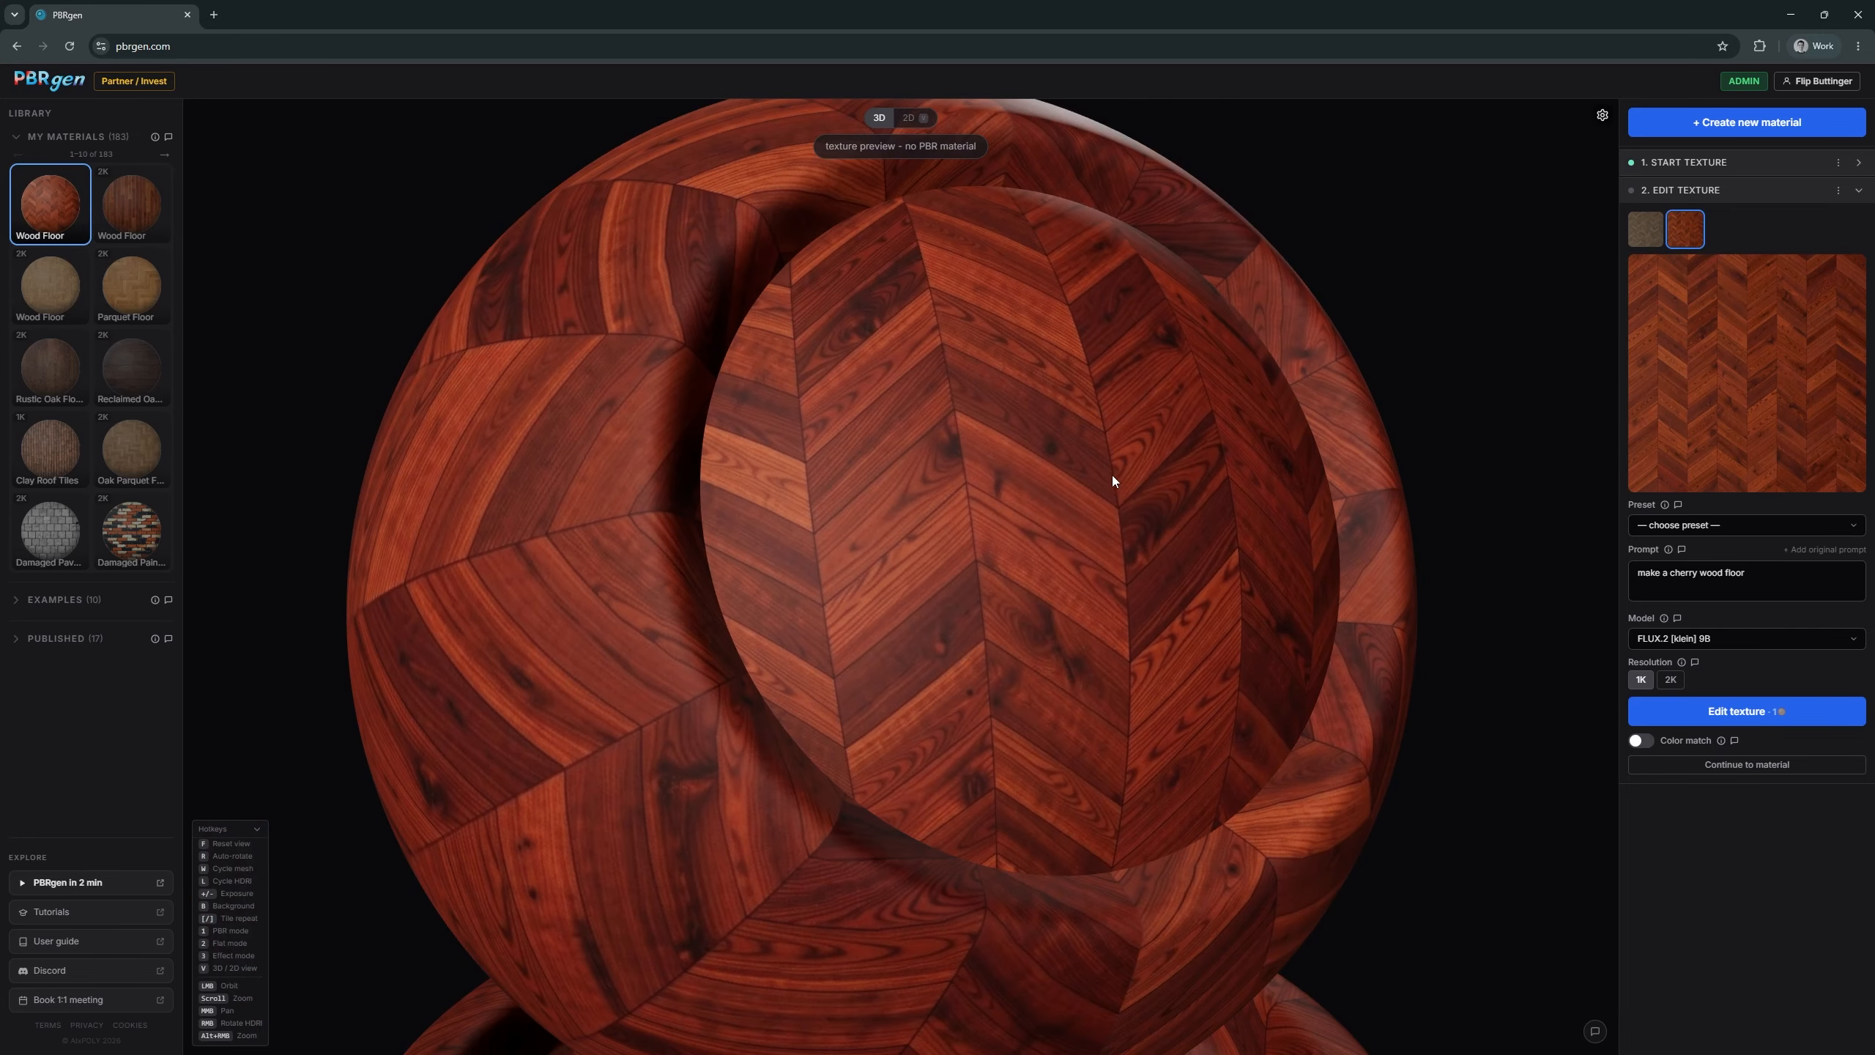
drag(1112, 474, 1038, 469)
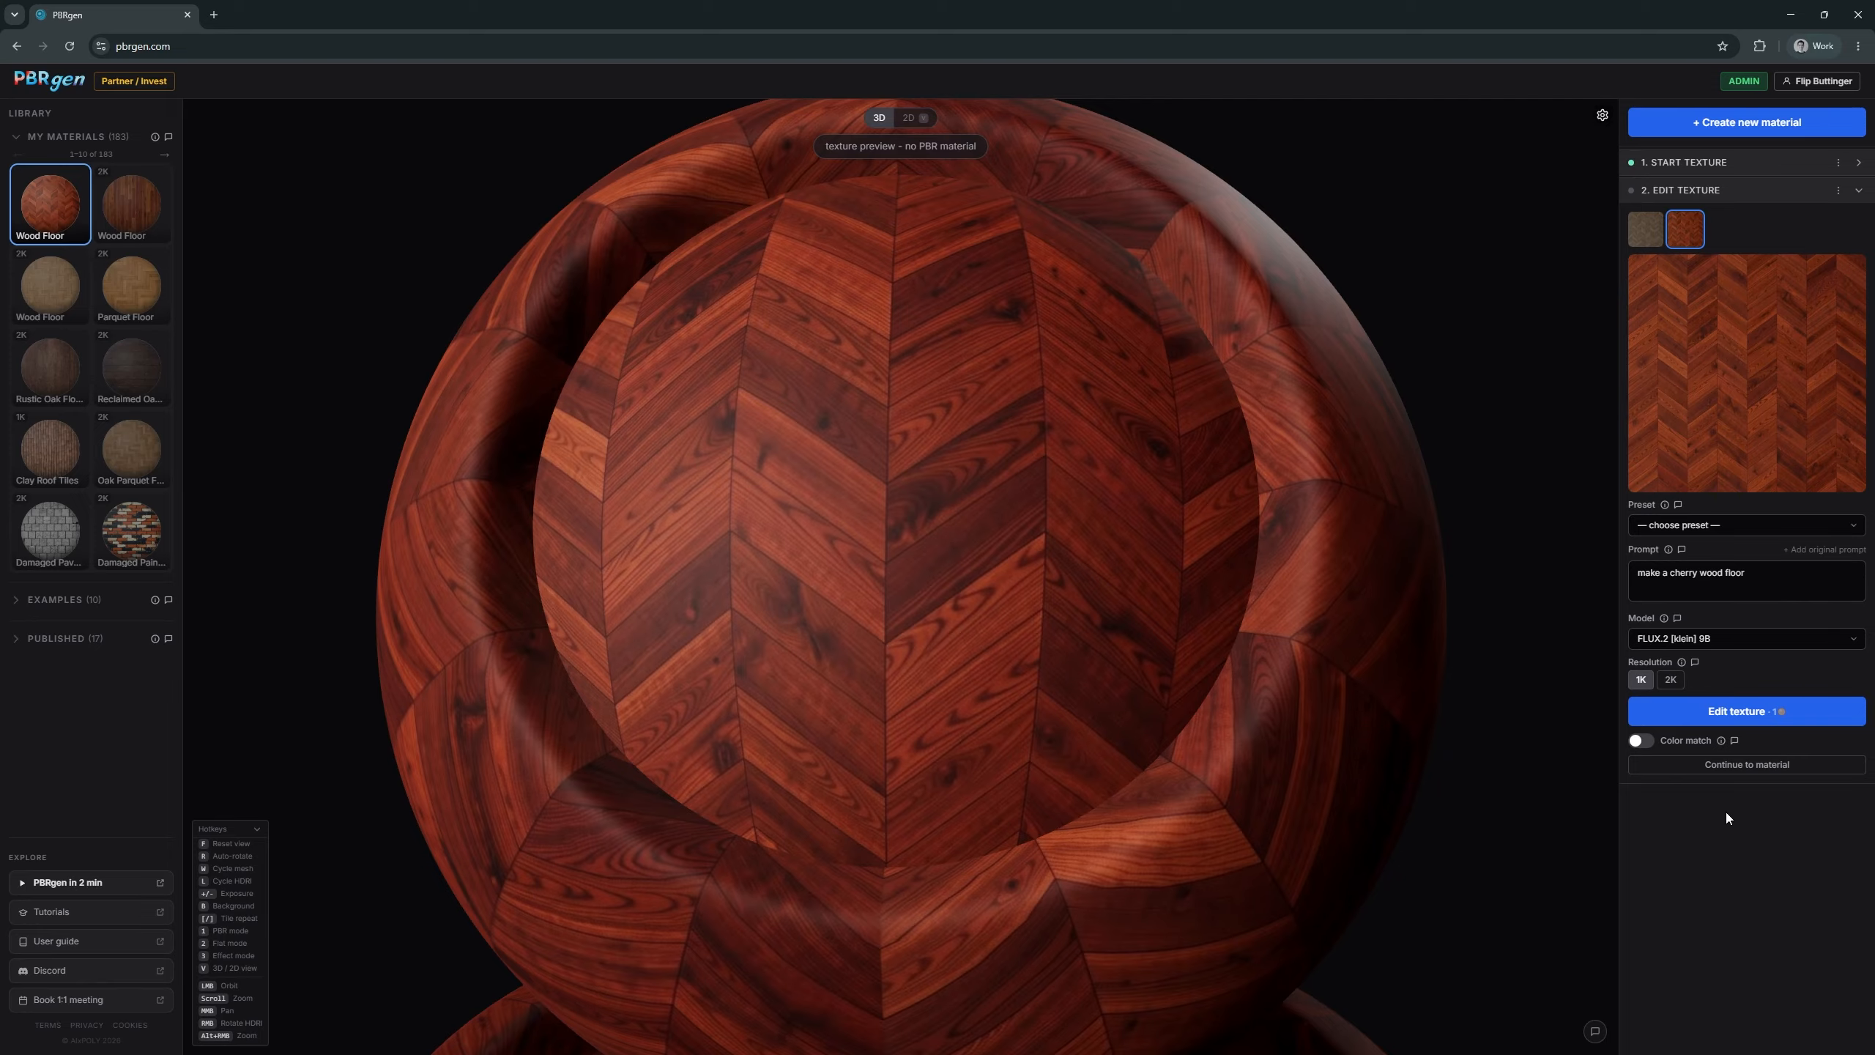
click(1737, 768)
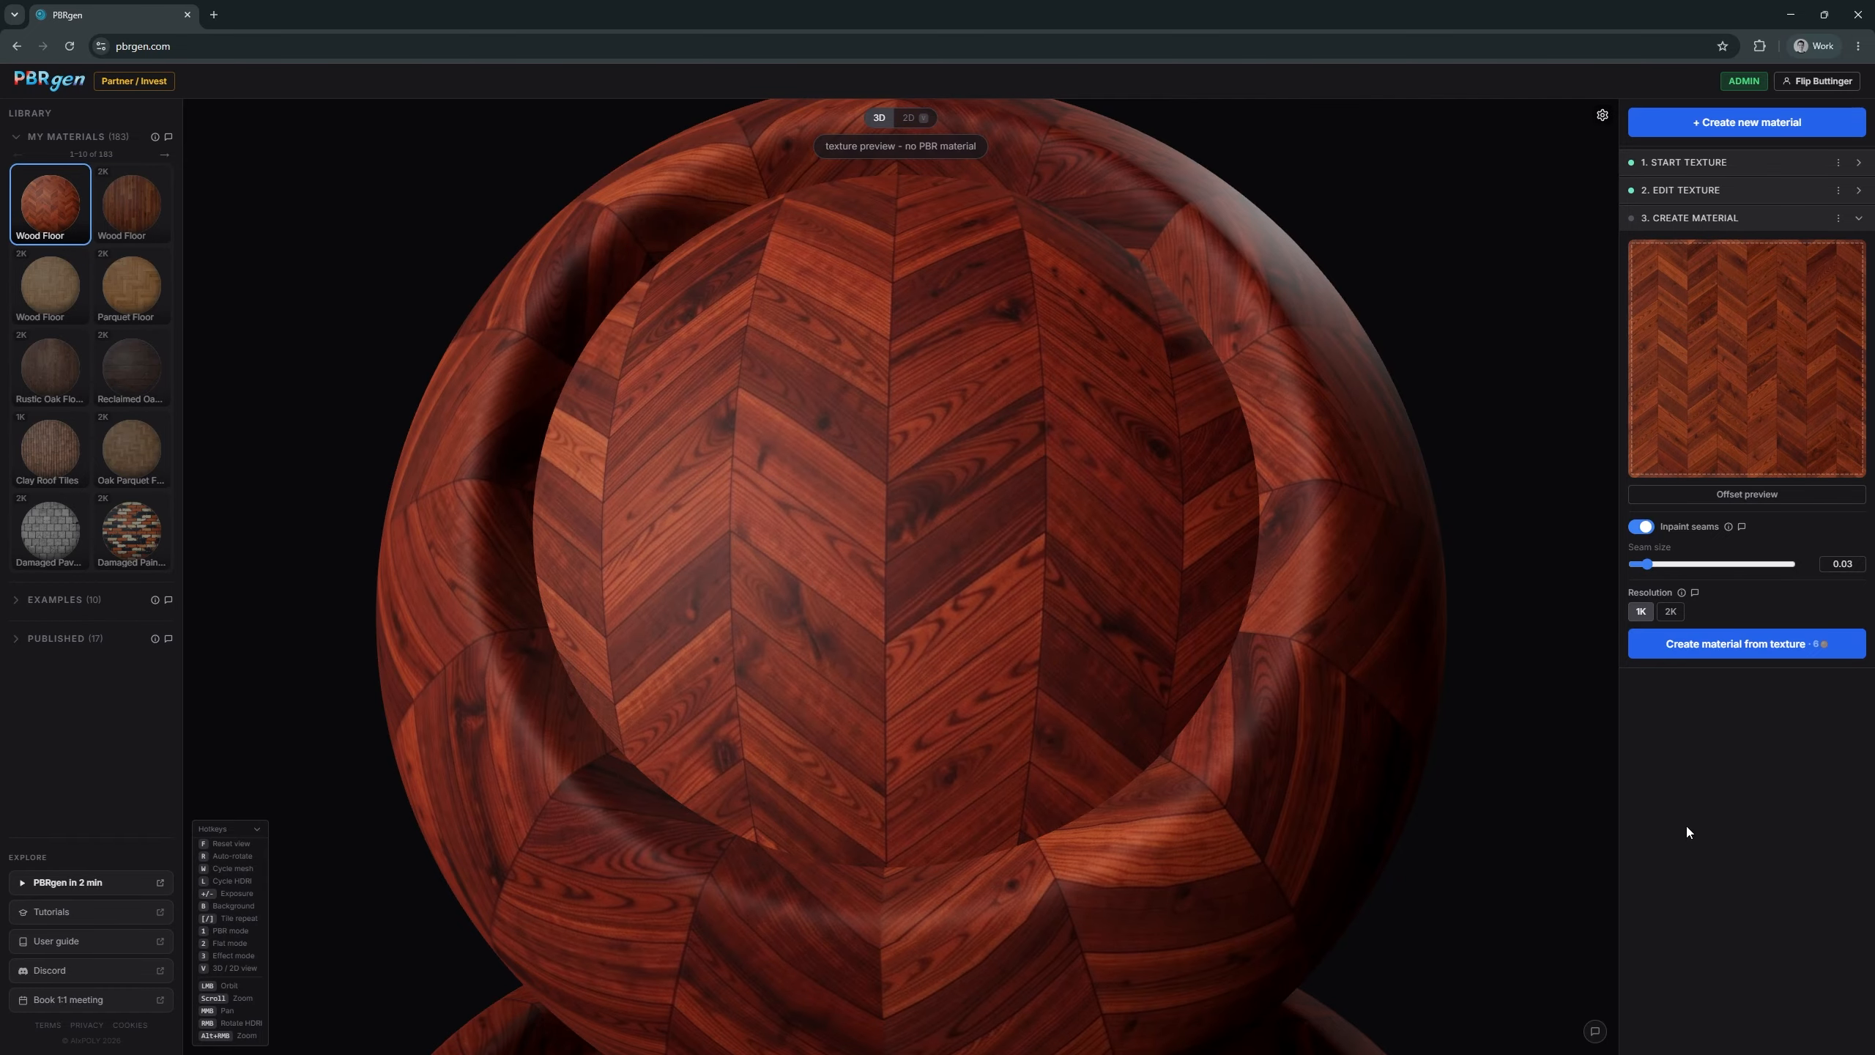
- Examine the cherry floor texture in 2D with the offset preview on, checking the areas where the seams meet
scroll(928, 529, down, 5)
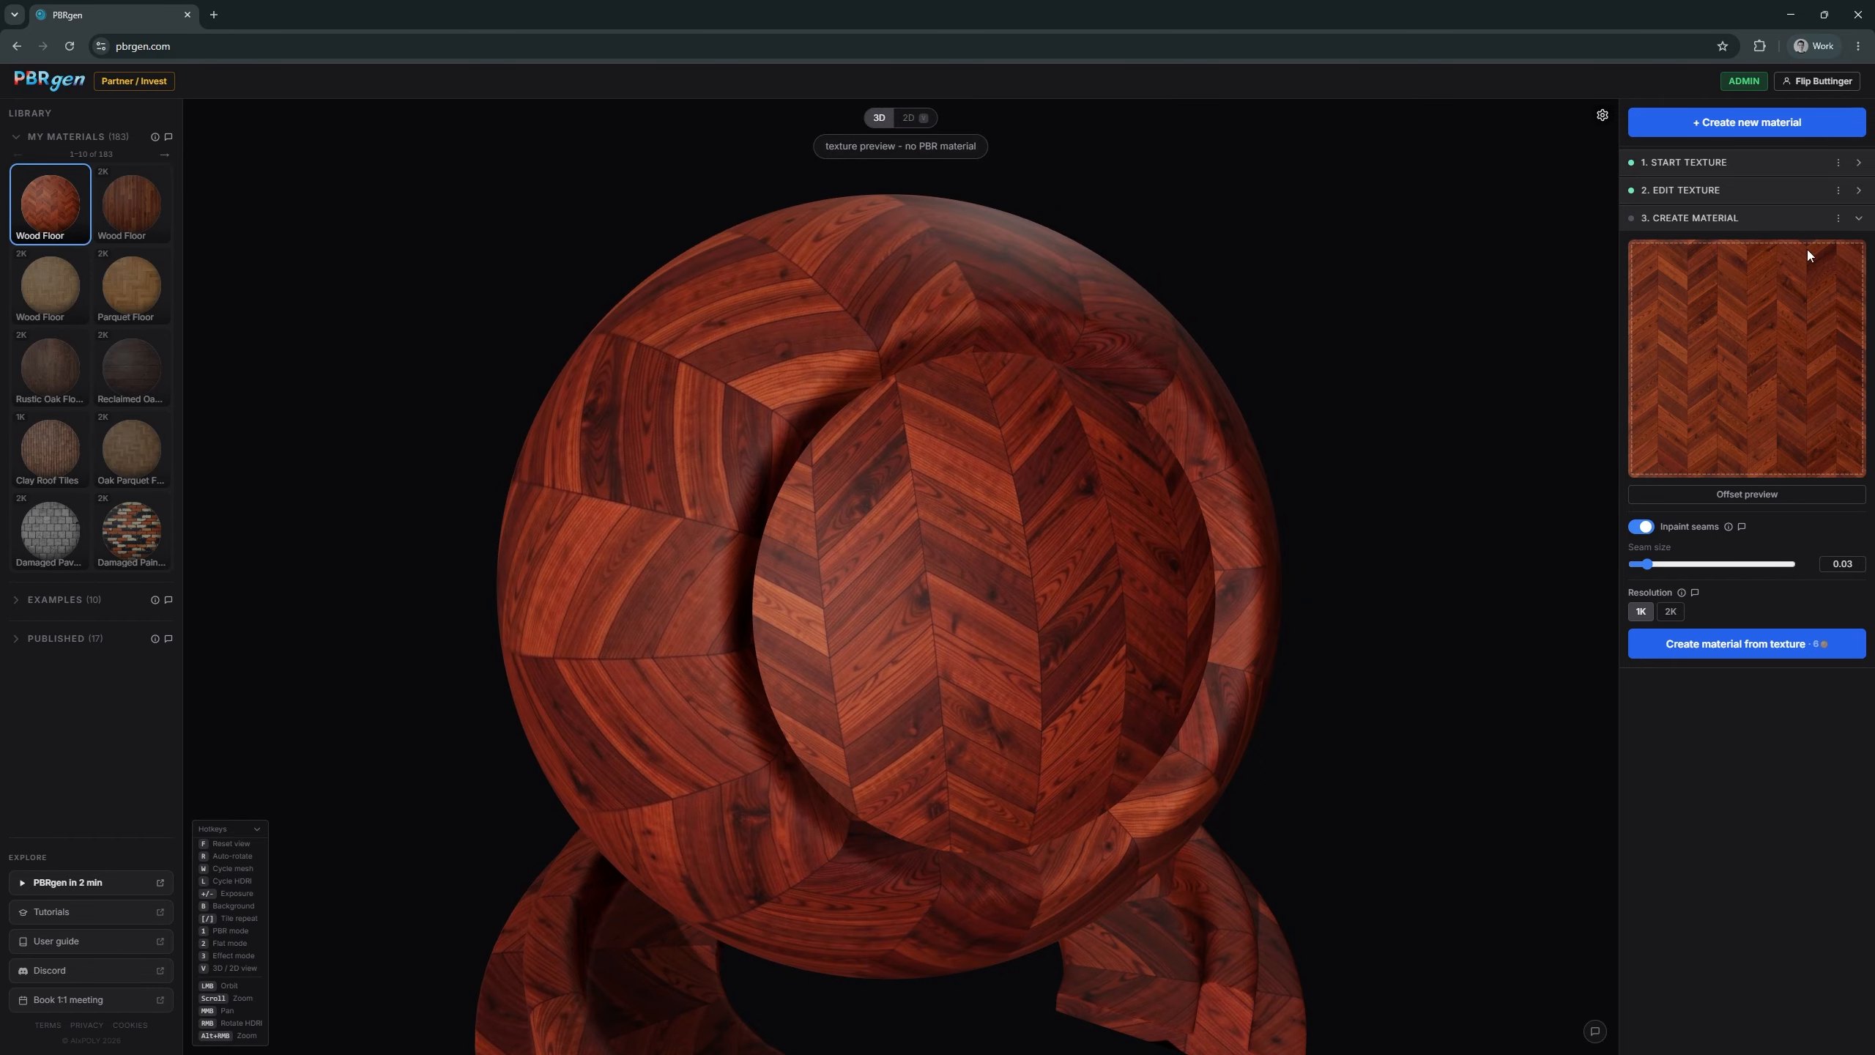
click(1854, 253)
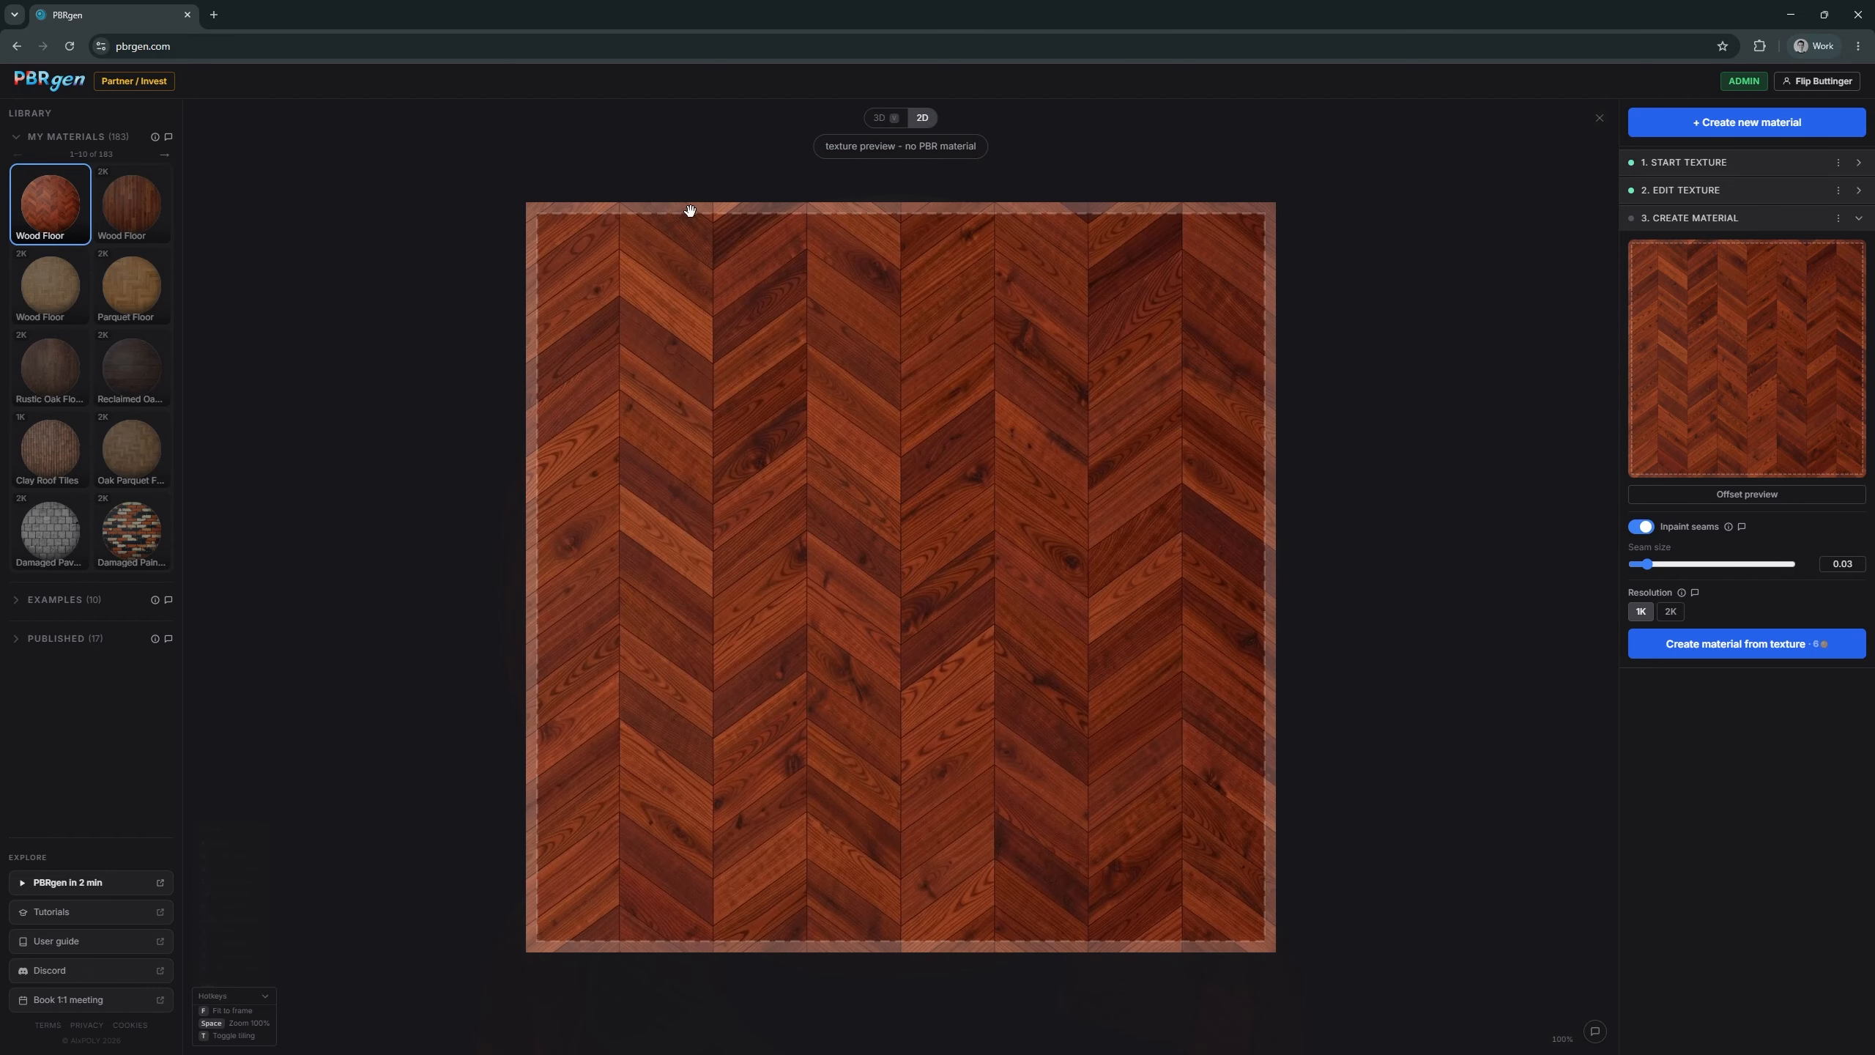
click(1735, 495)
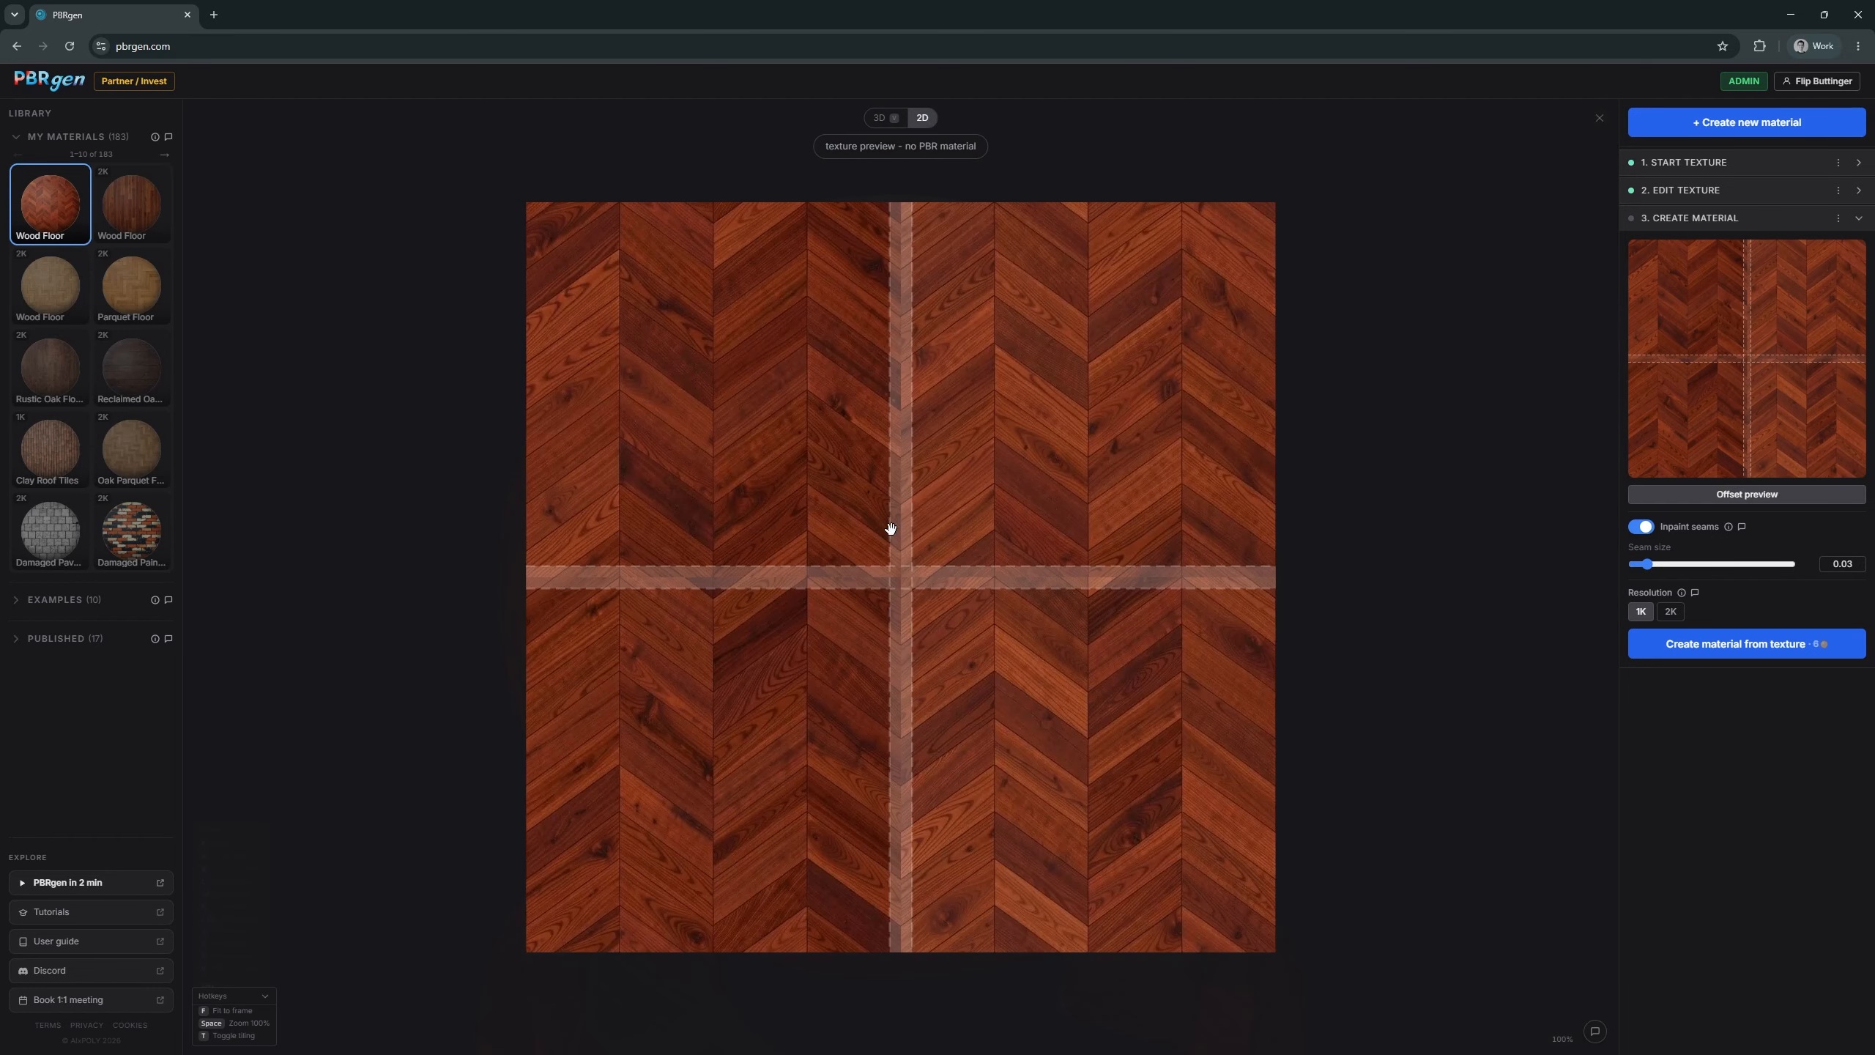
scroll(891, 529, up, 5)
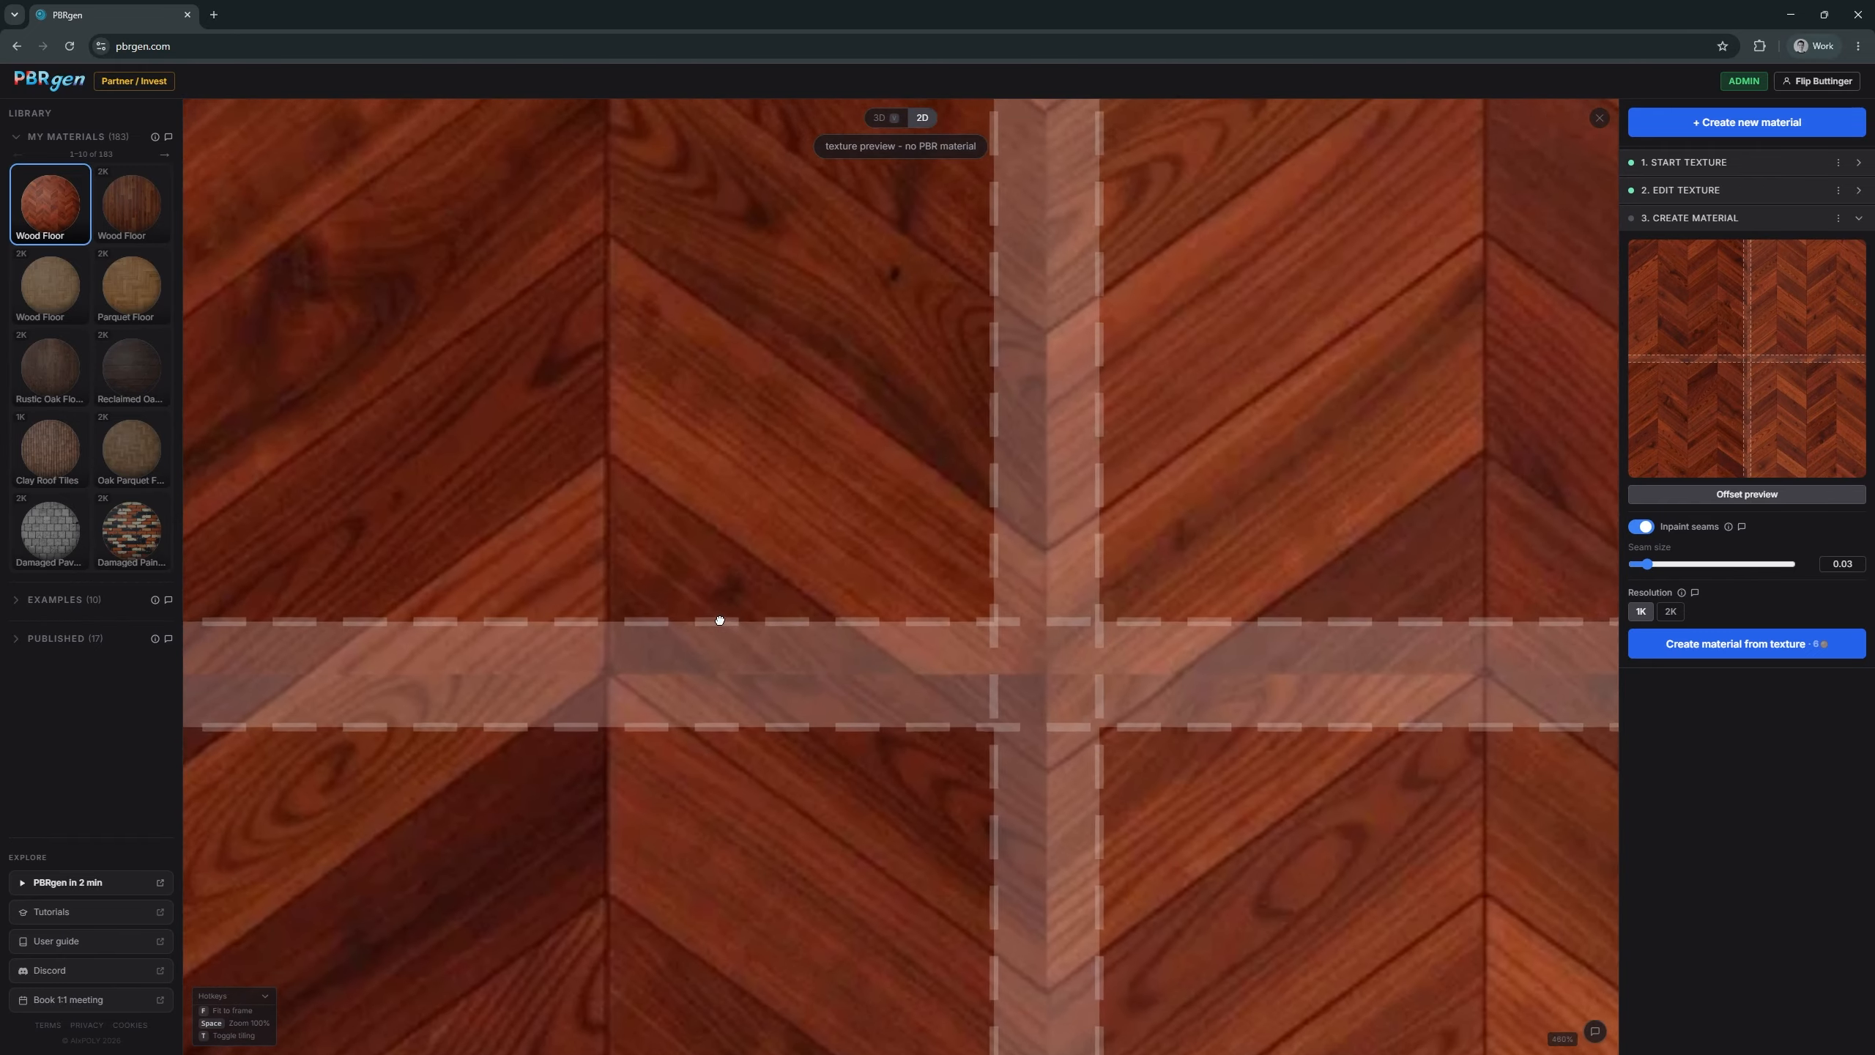
drag(720, 620, 1113, 557)
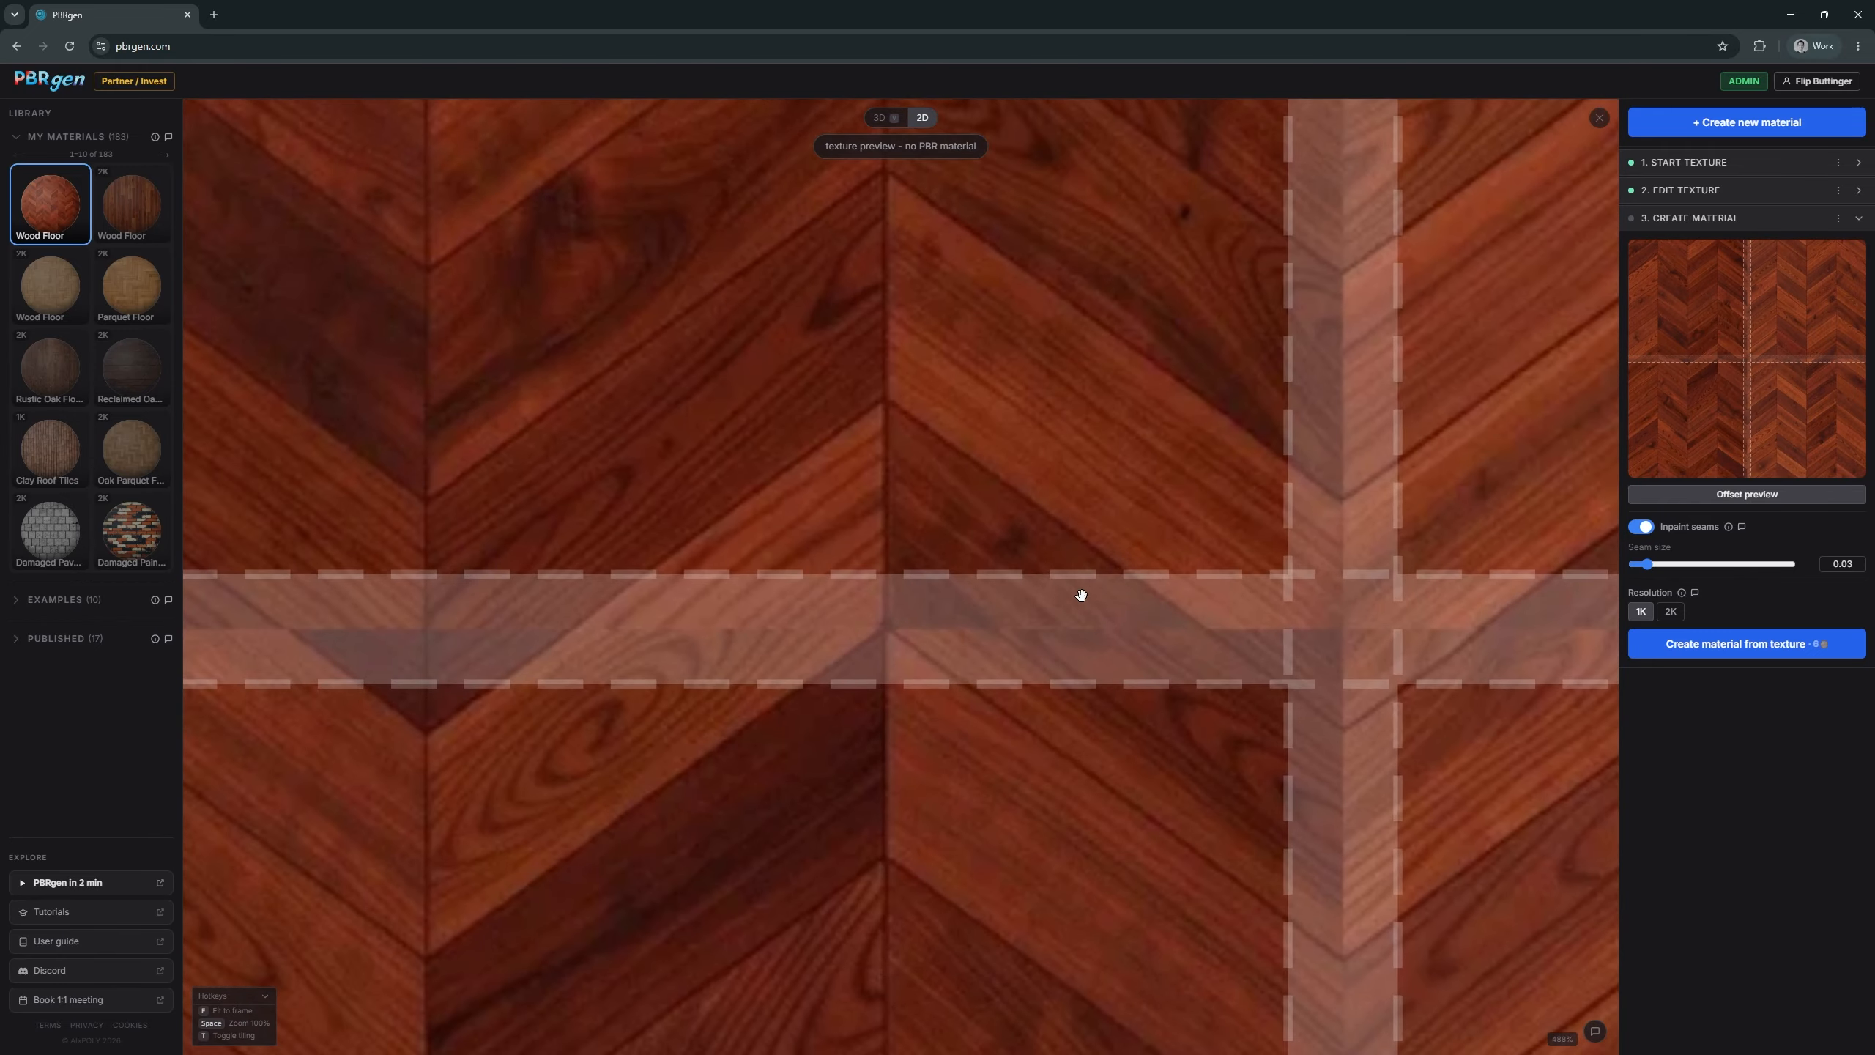
scroll(1399, 549, down, 8)
drag(1297, 534, 1055, 549)
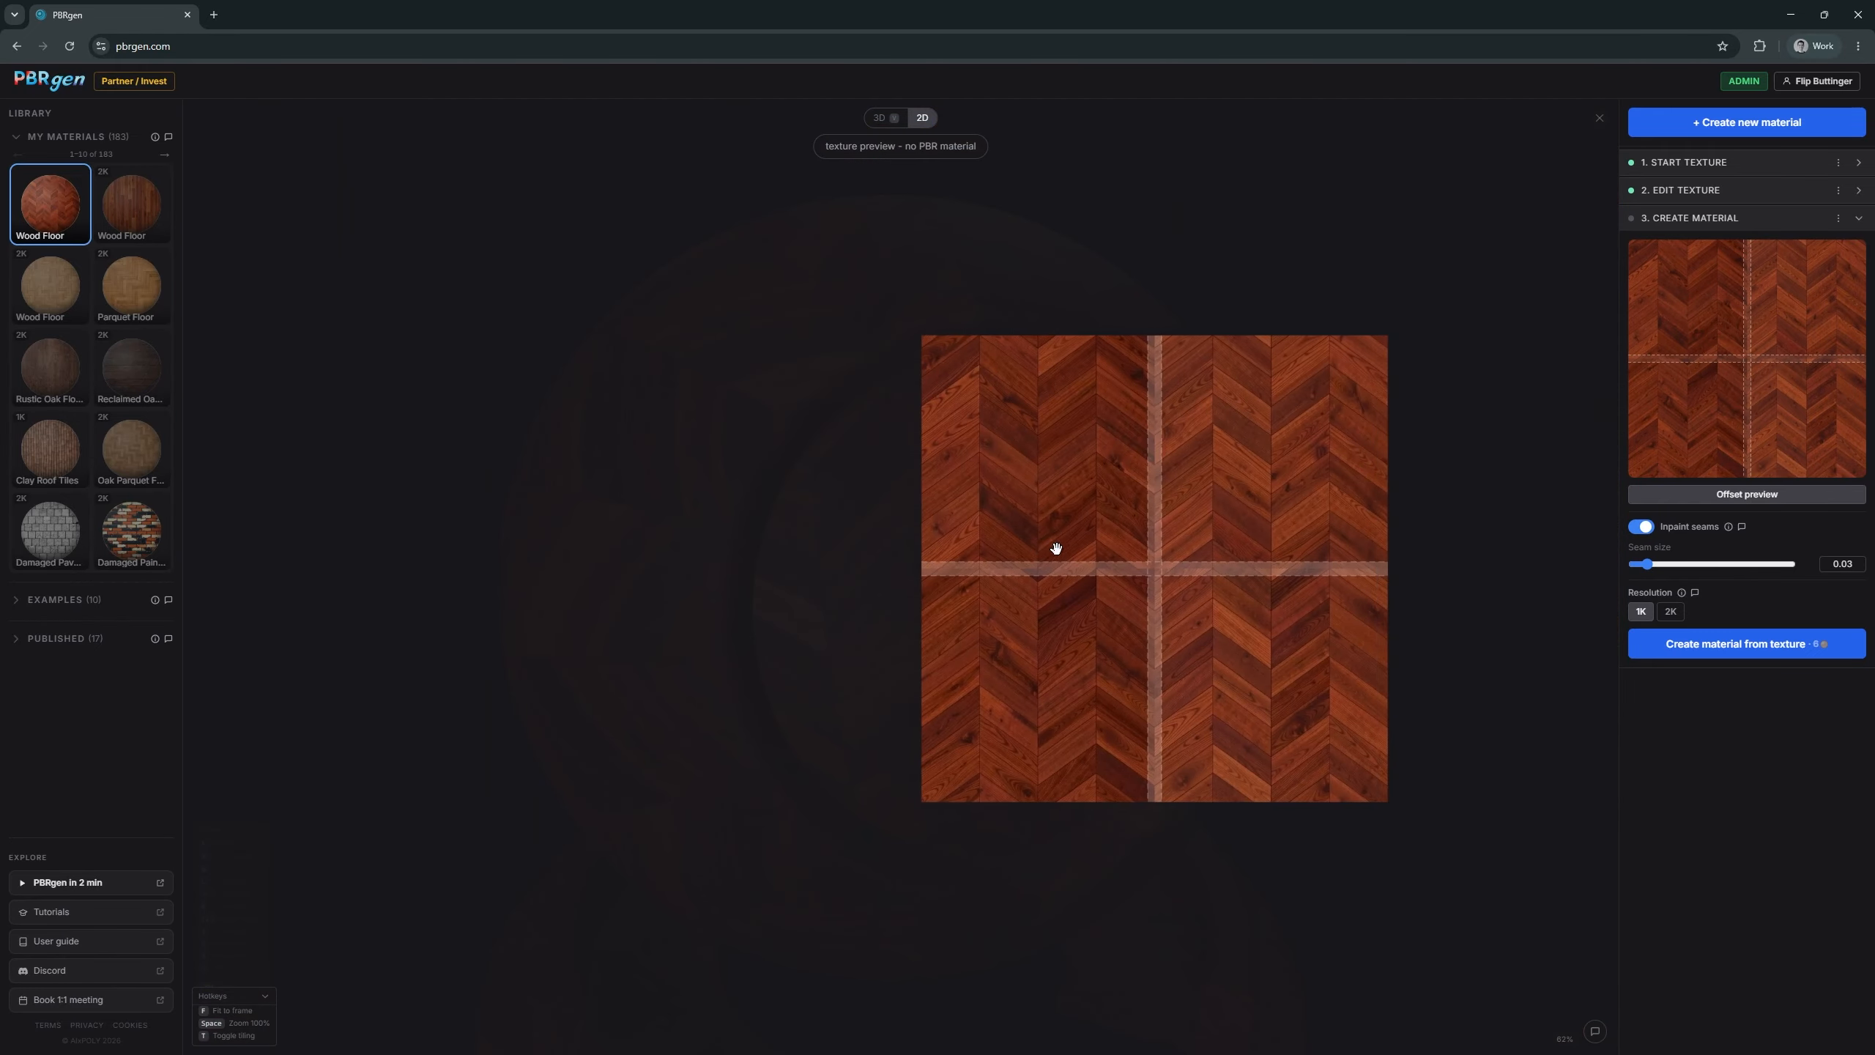
scroll(1146, 562, up, 6)
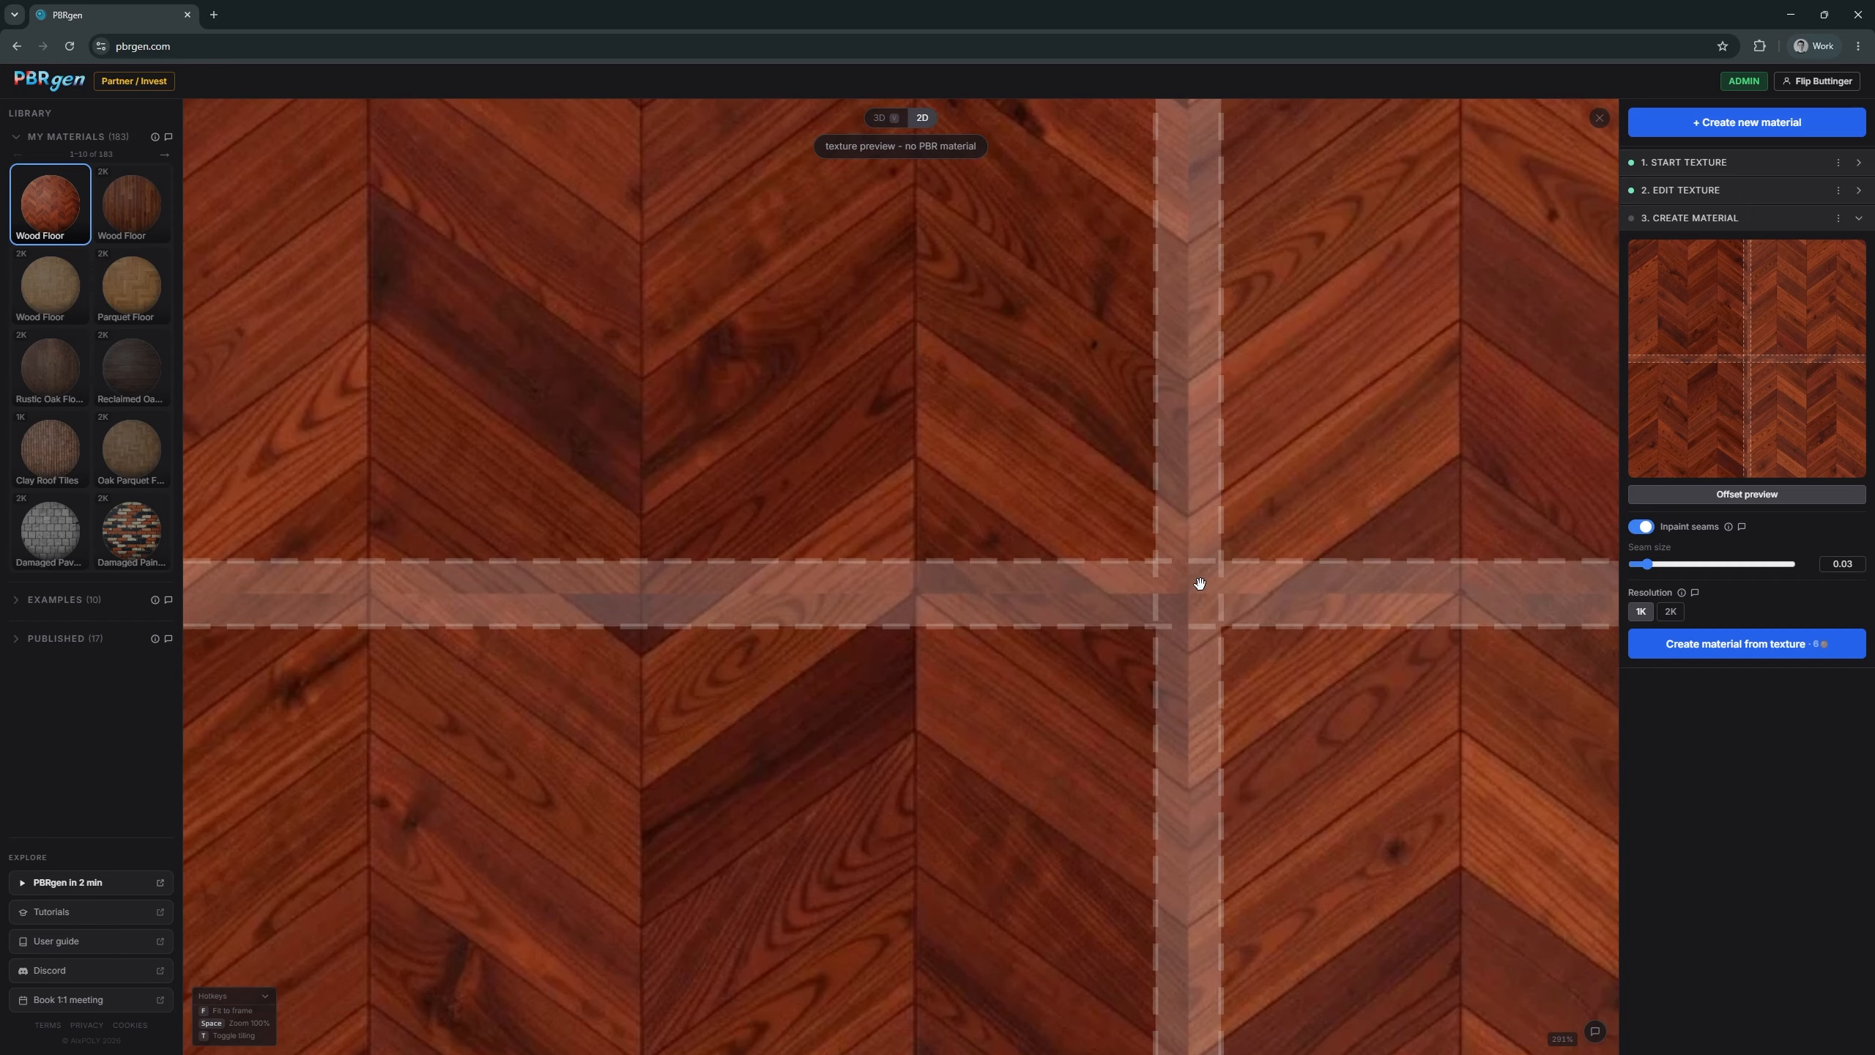
mouse_move(1200, 584)
mouse_down()
mouse_move(1226, 624)
mouse_move(1218, 715)
mouse_move(1182, 610)
mouse_up()
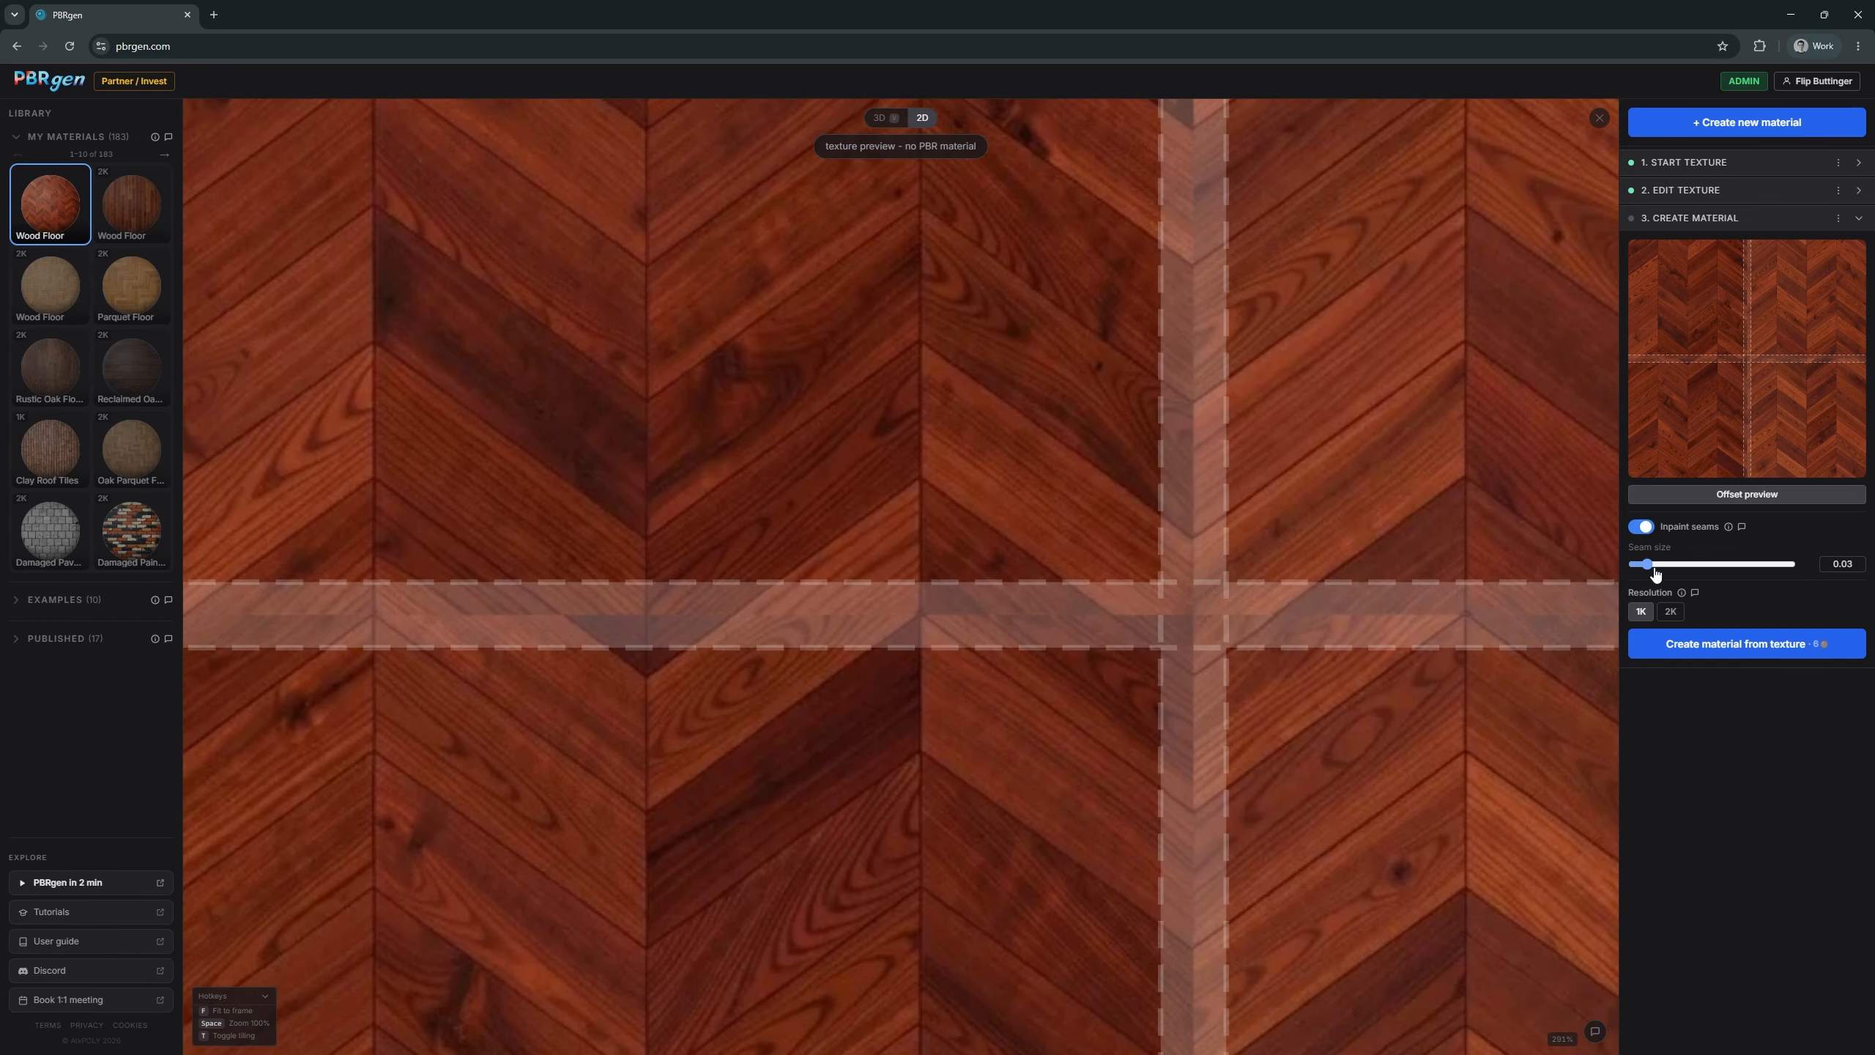
- Create the material from the texture with a seam size of 0.05 and 2K resolution, and close the 2D view
drag(1652, 568, 1660, 569)
scroll(1162, 567, down, 5)
drag(1260, 546, 1059, 484)
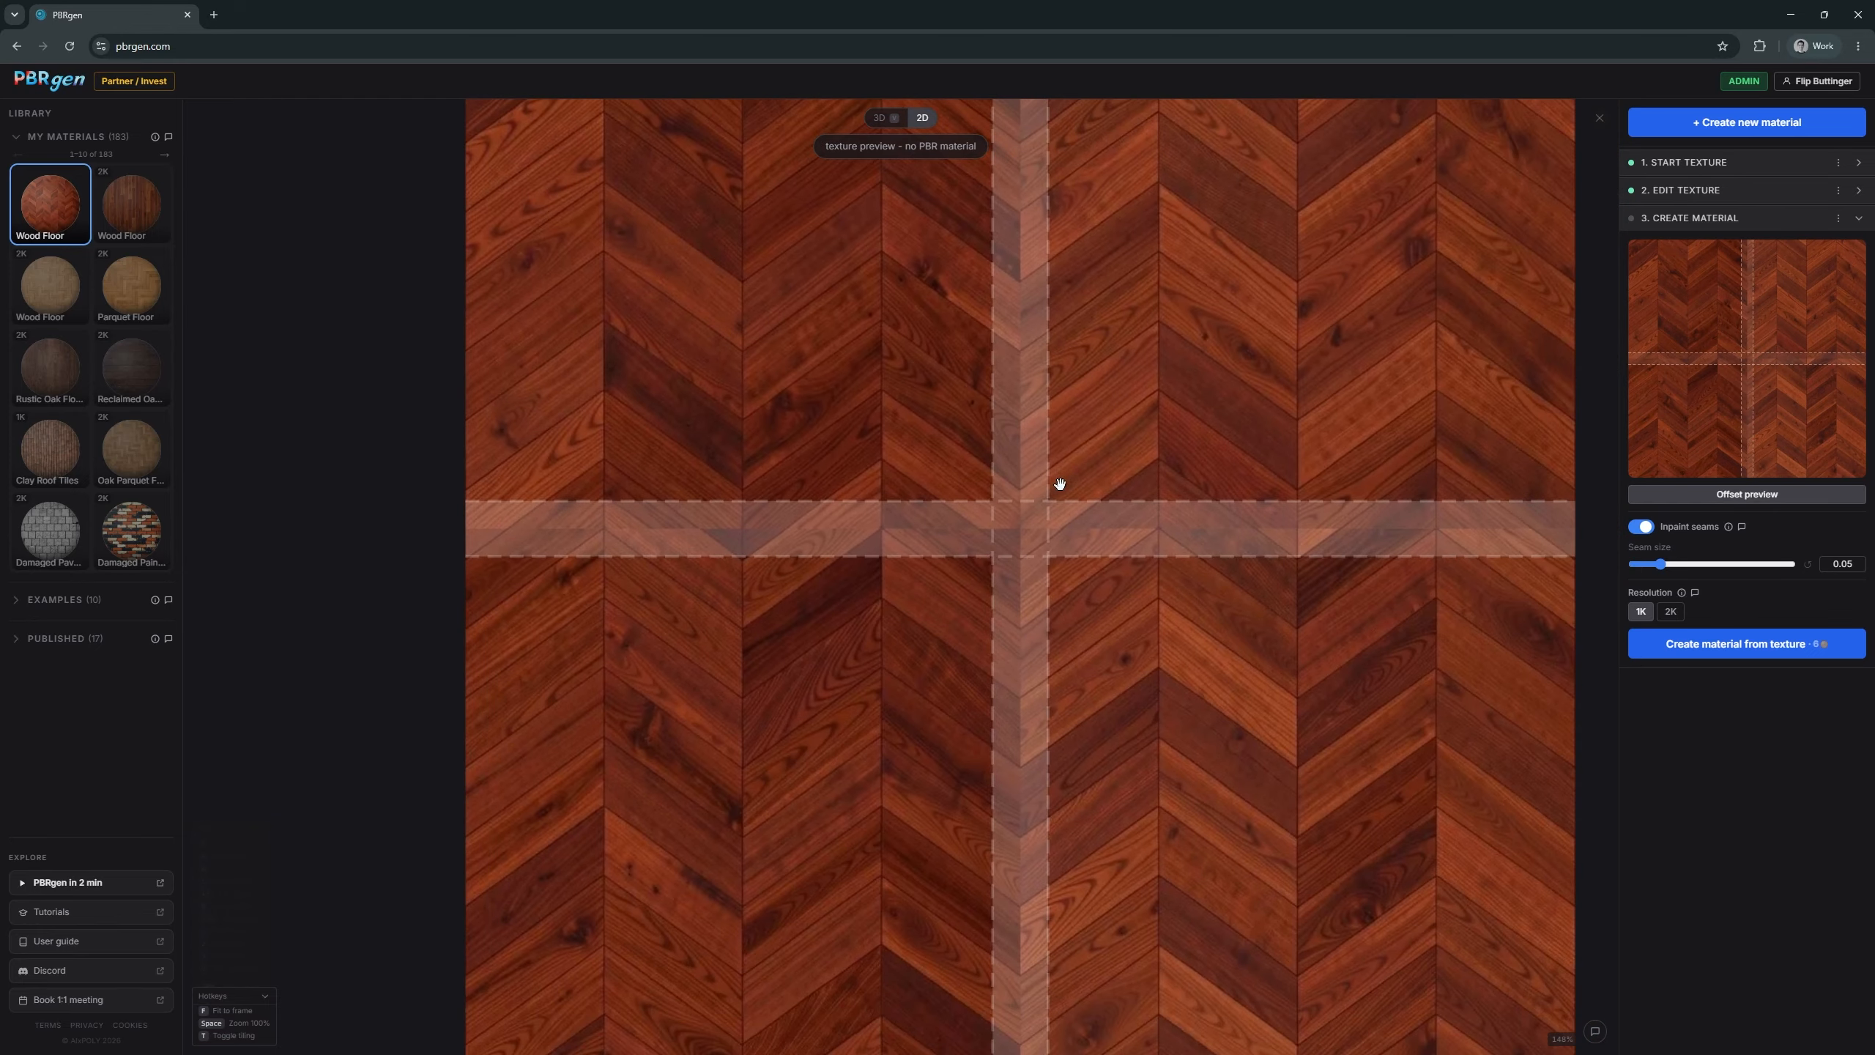
click(1671, 613)
click(1677, 650)
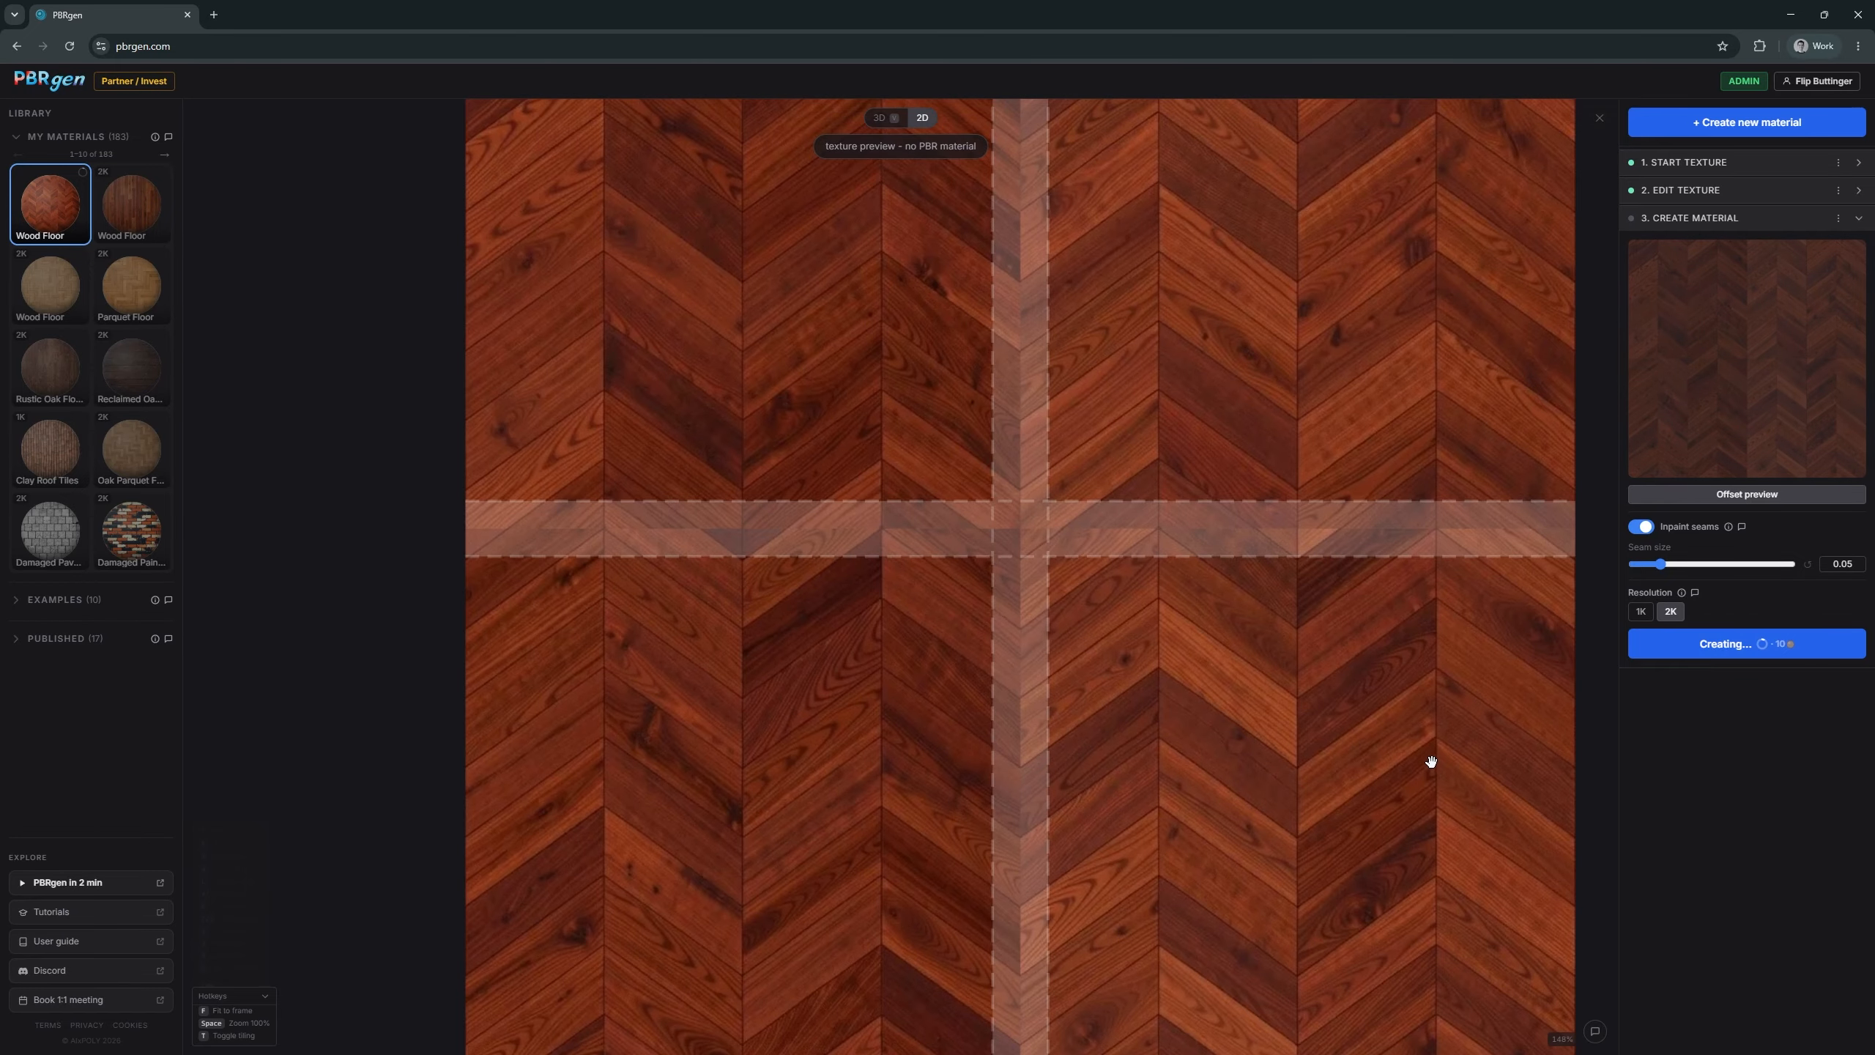
drag(1380, 446, 1219, 510)
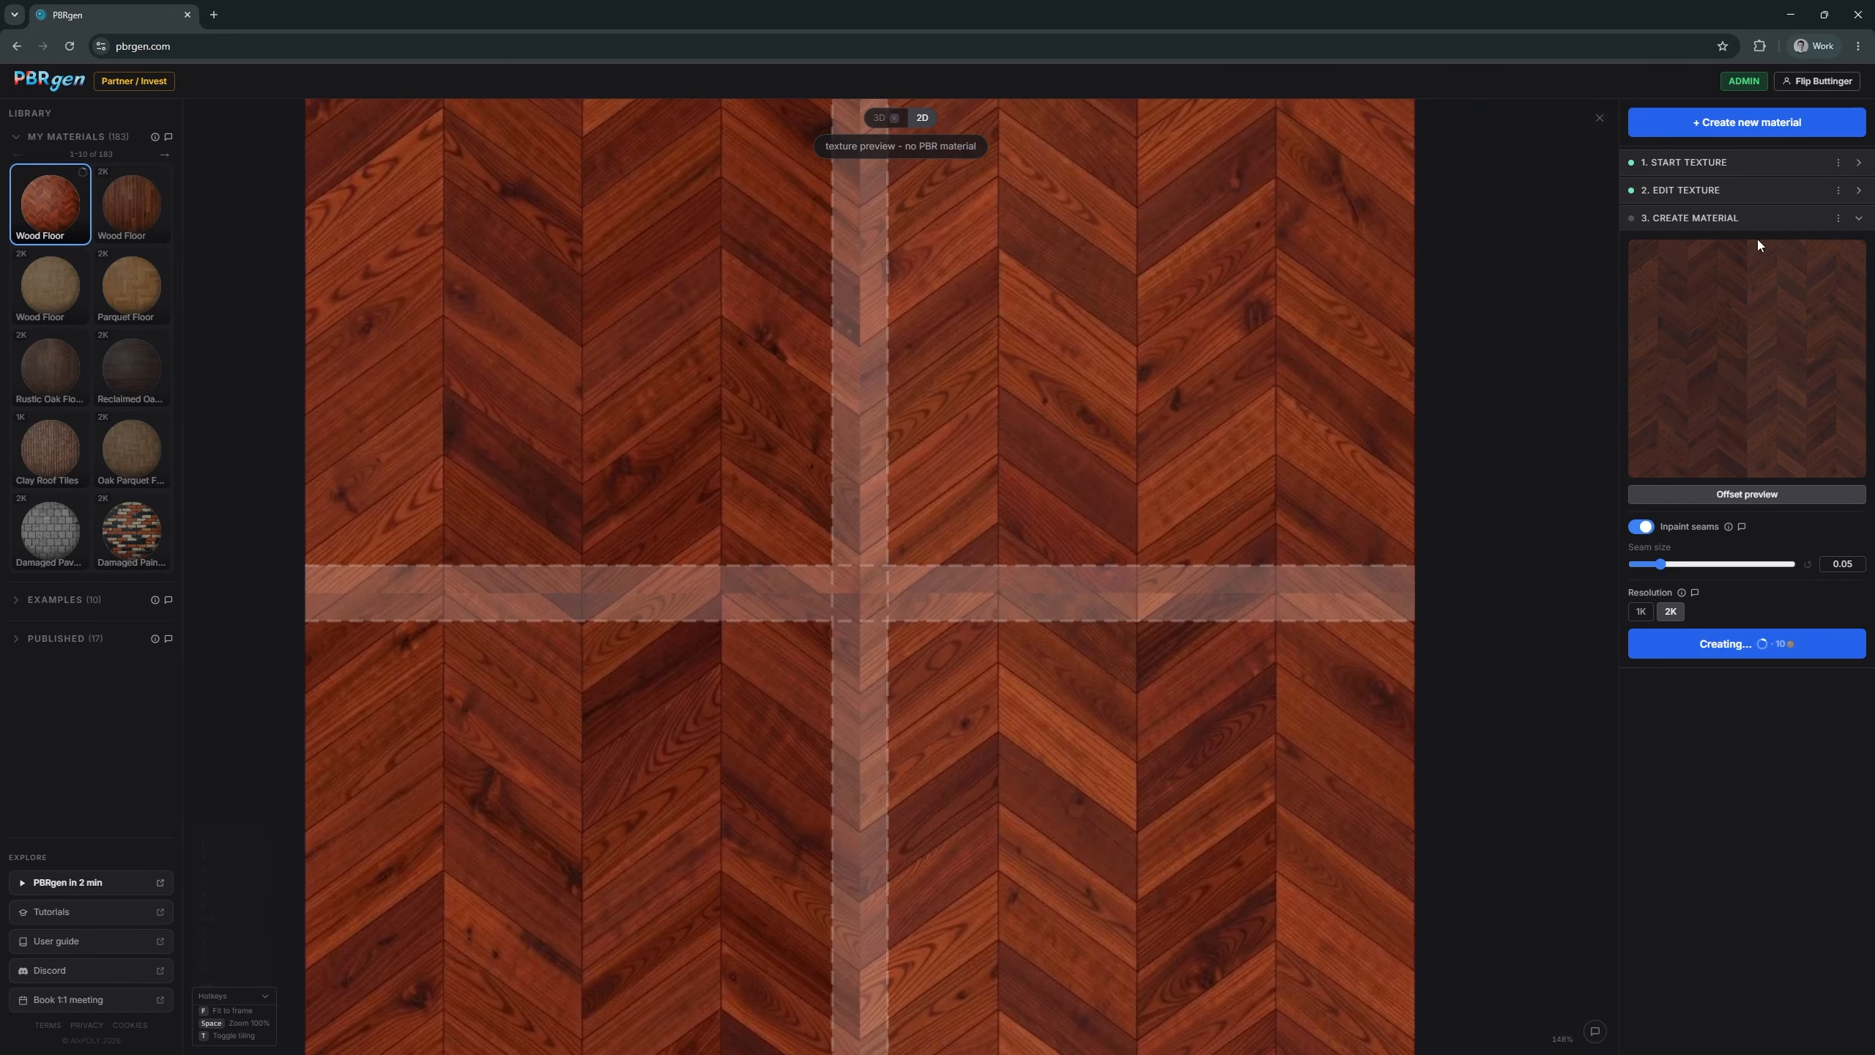
click(1599, 120)
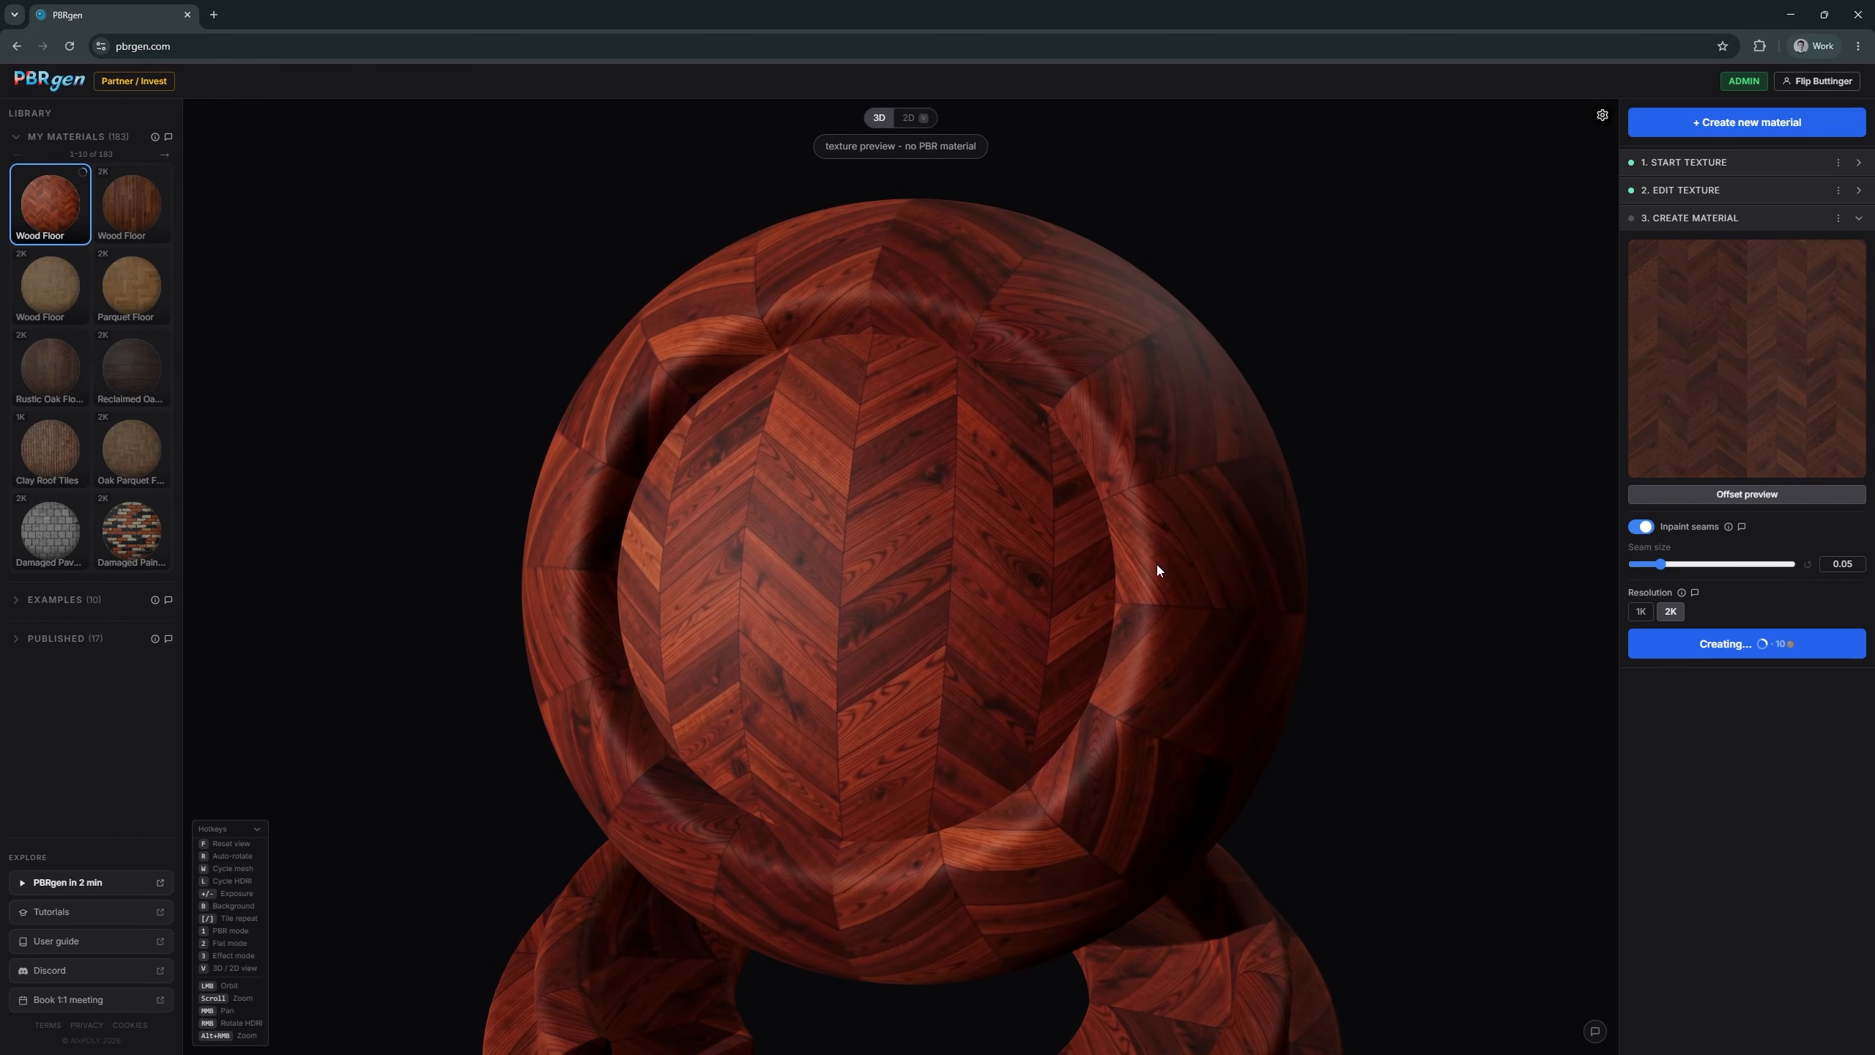
- View the neighbouring Wood Floor material, return to the new chevron one and examine its finish up close on the 3D preview
click(142, 222)
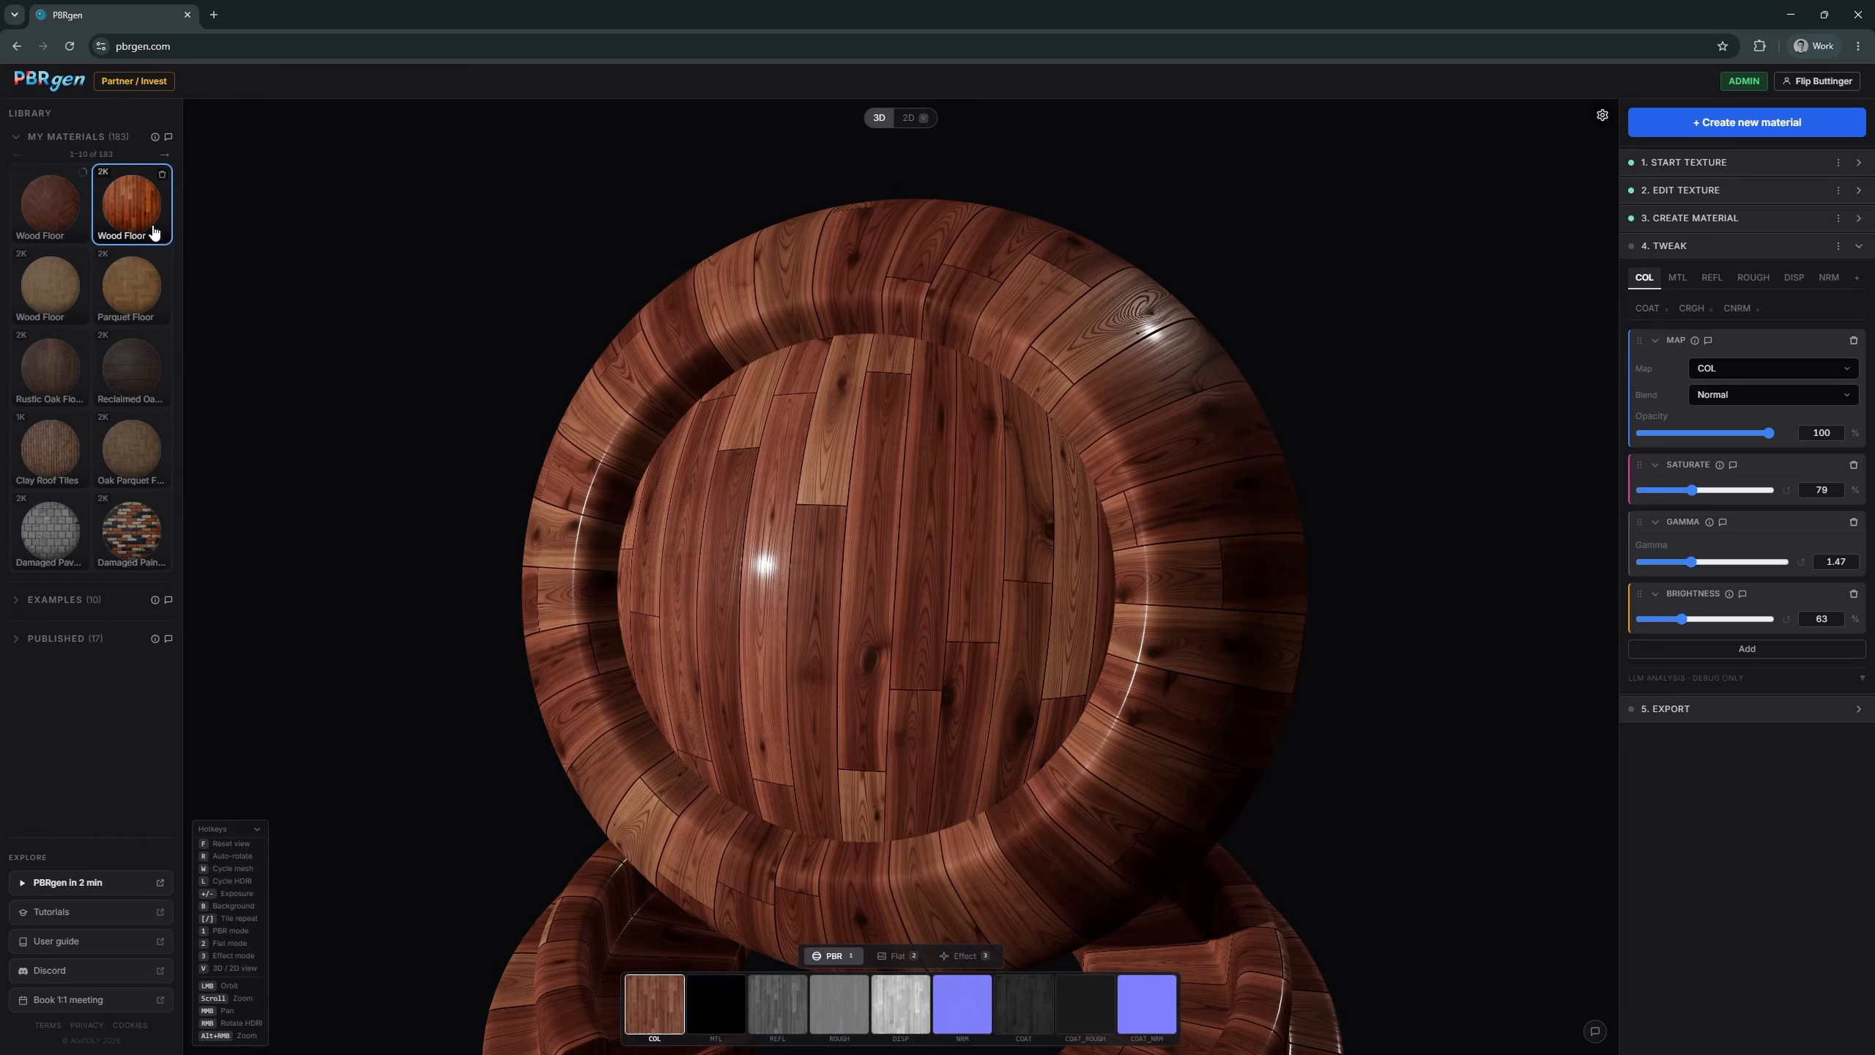
click(56, 216)
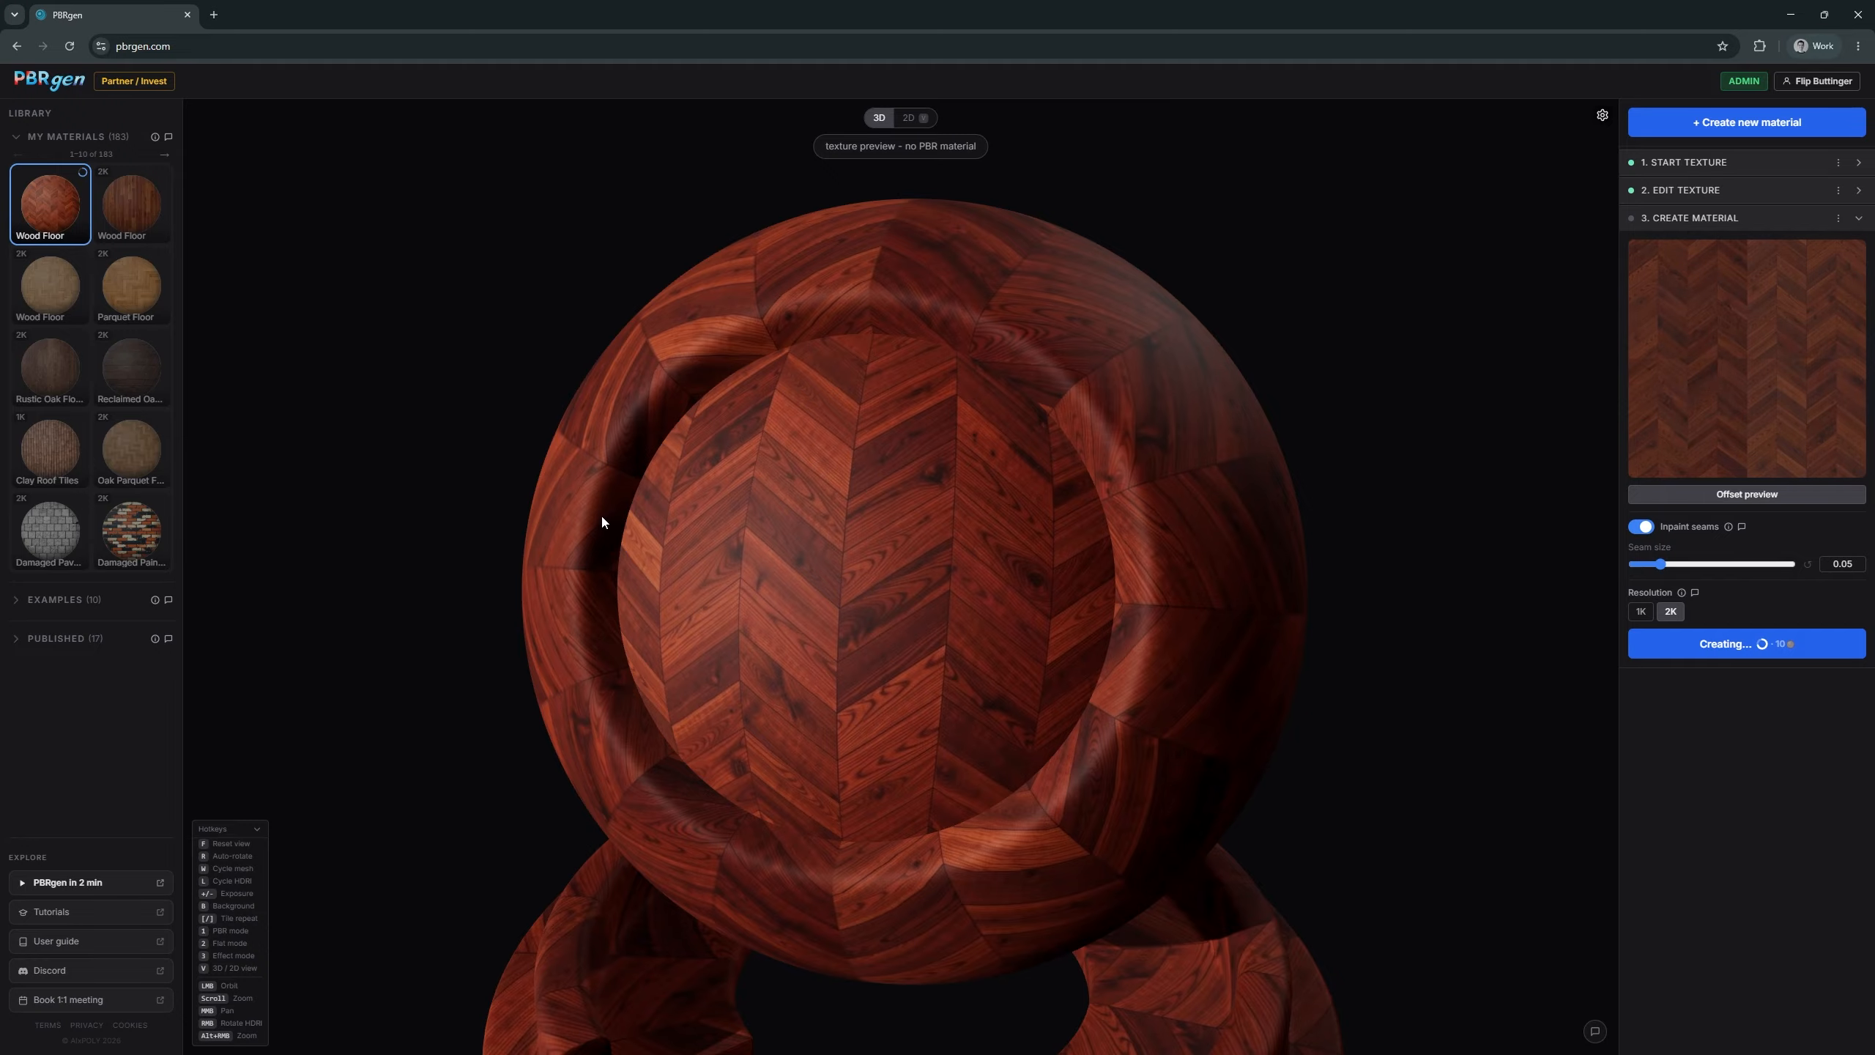
drag(841, 541, 894, 574)
scroll(952, 573, up, 5)
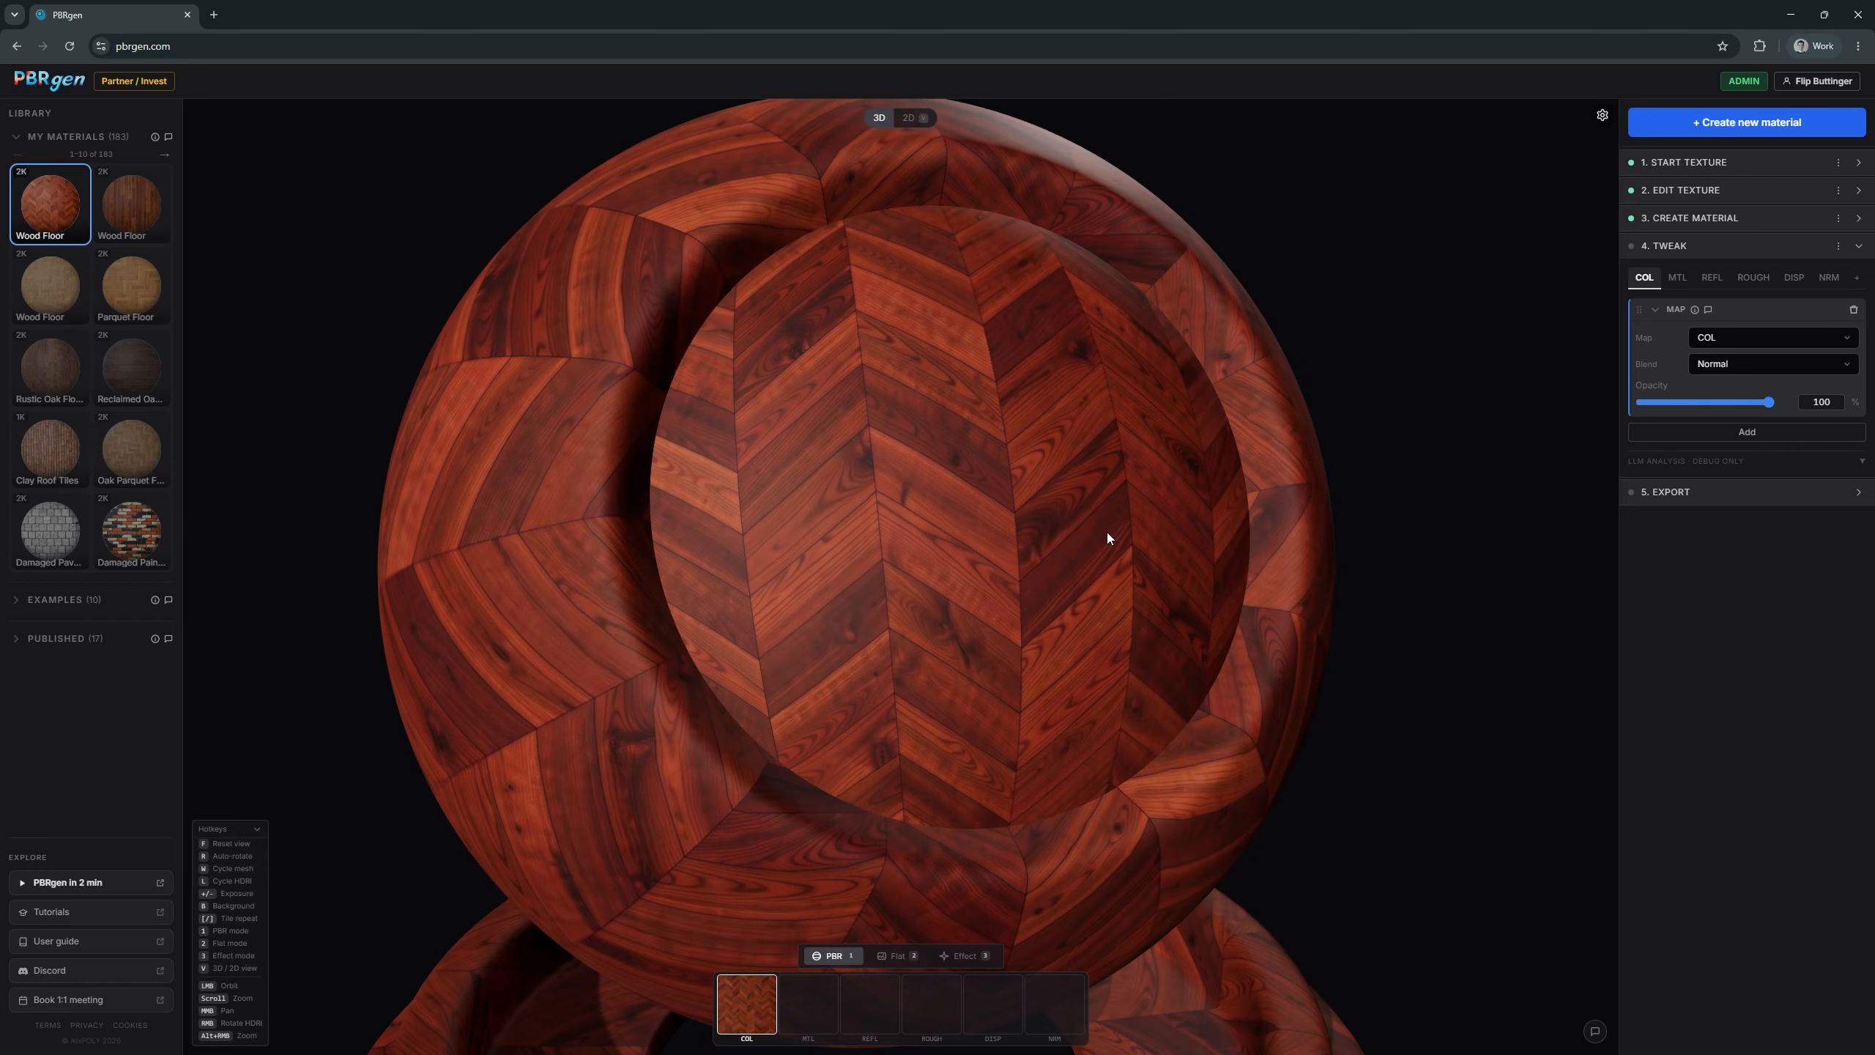
scroll(931, 530, down, 5)
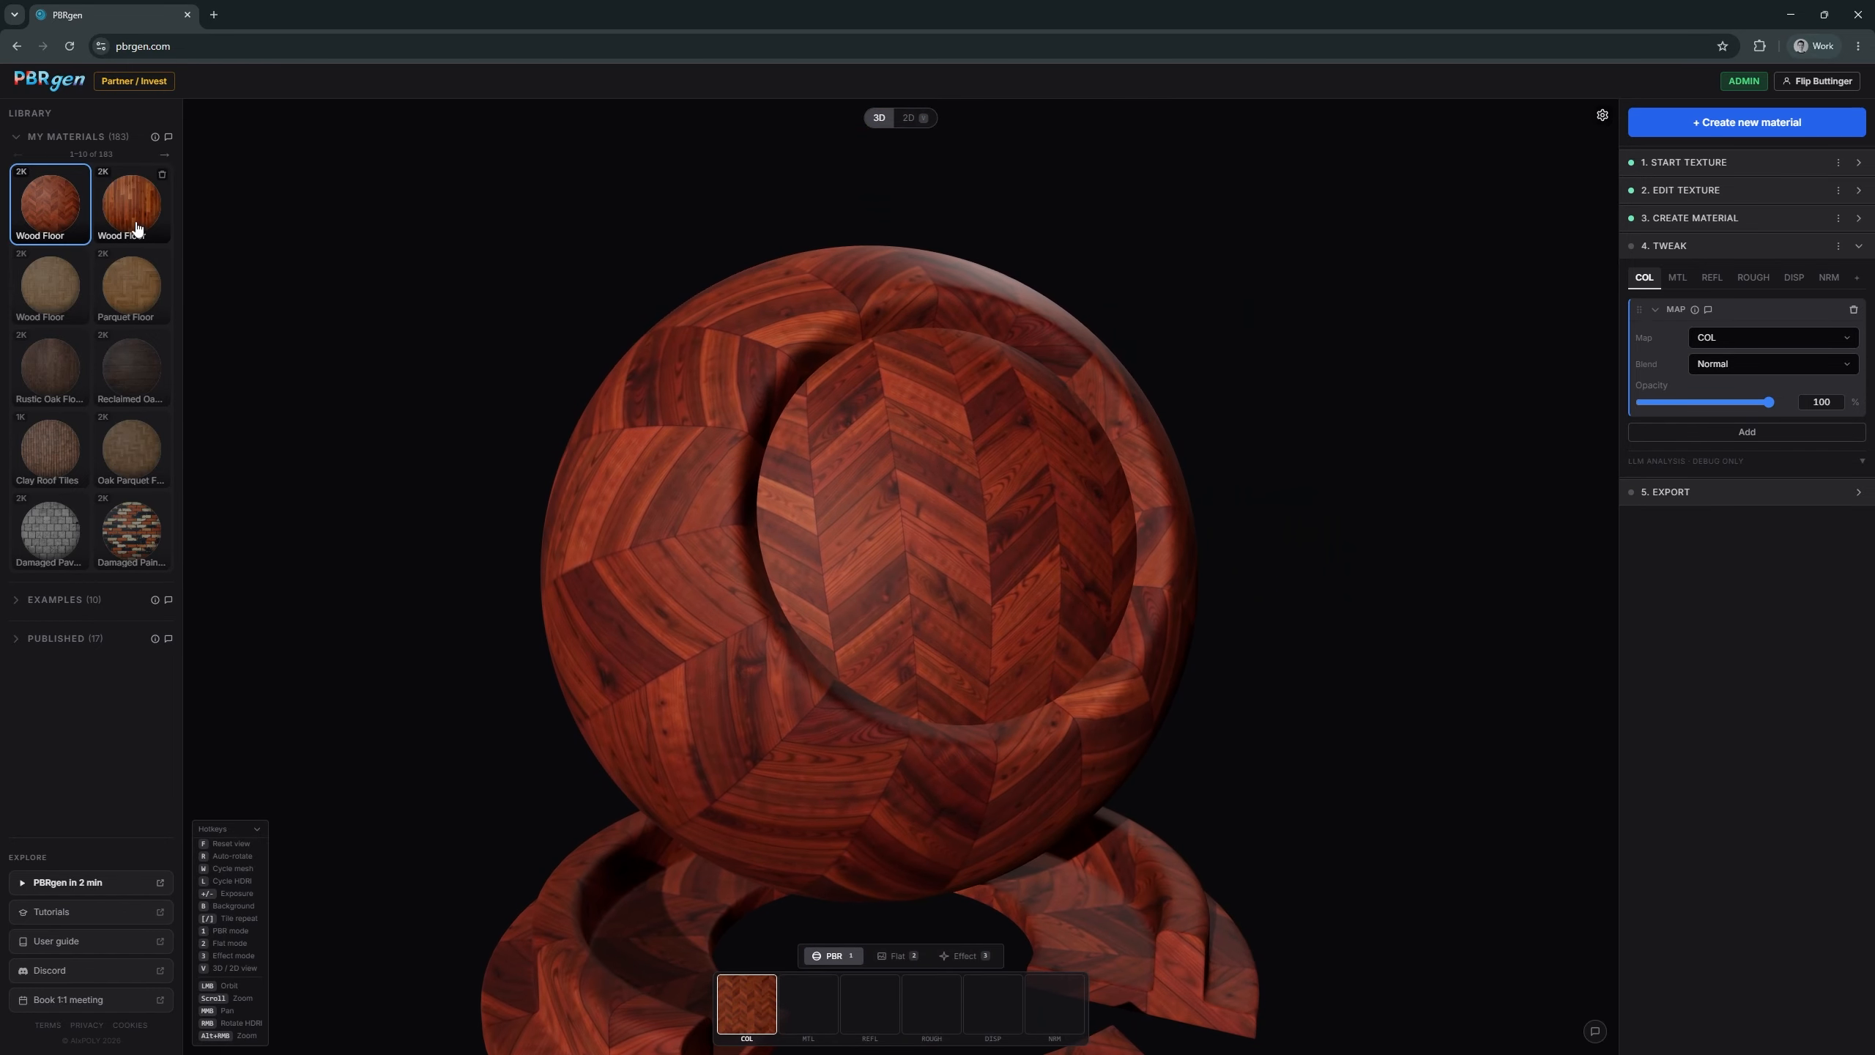
click(61, 222)
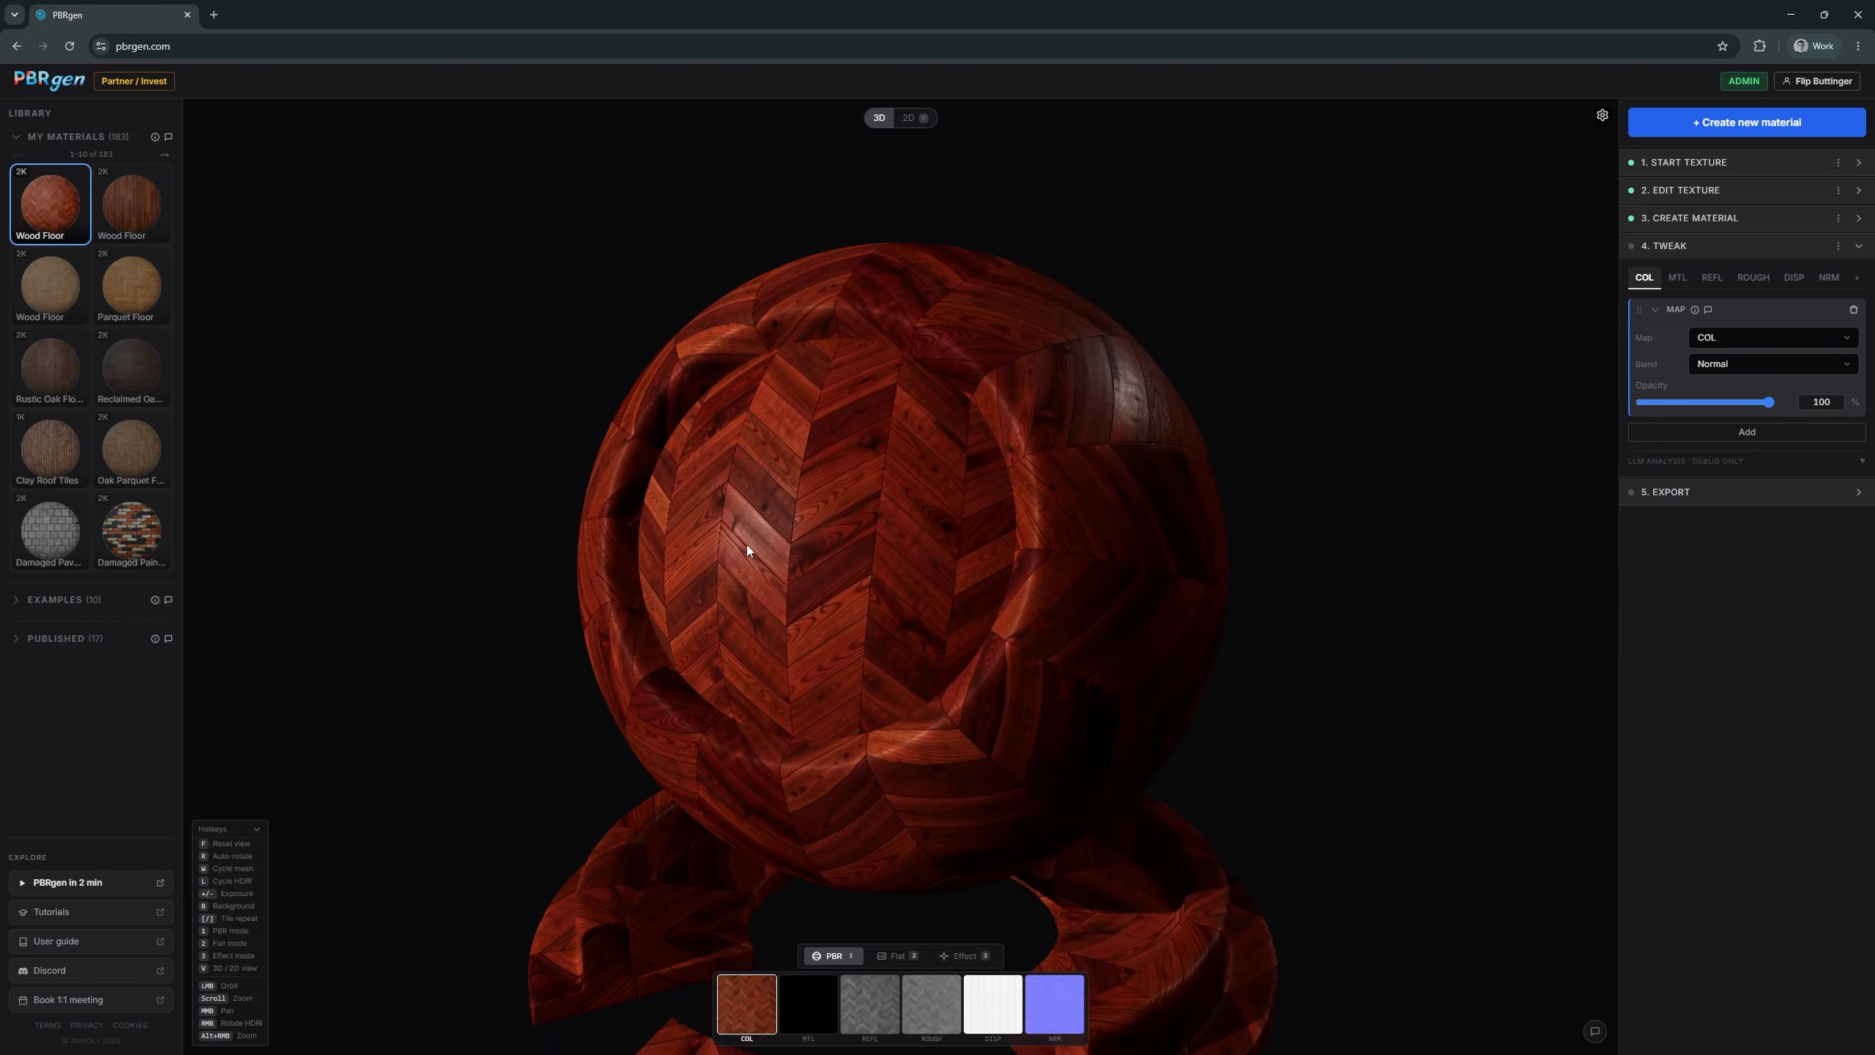
scroll(747, 545, up, 5)
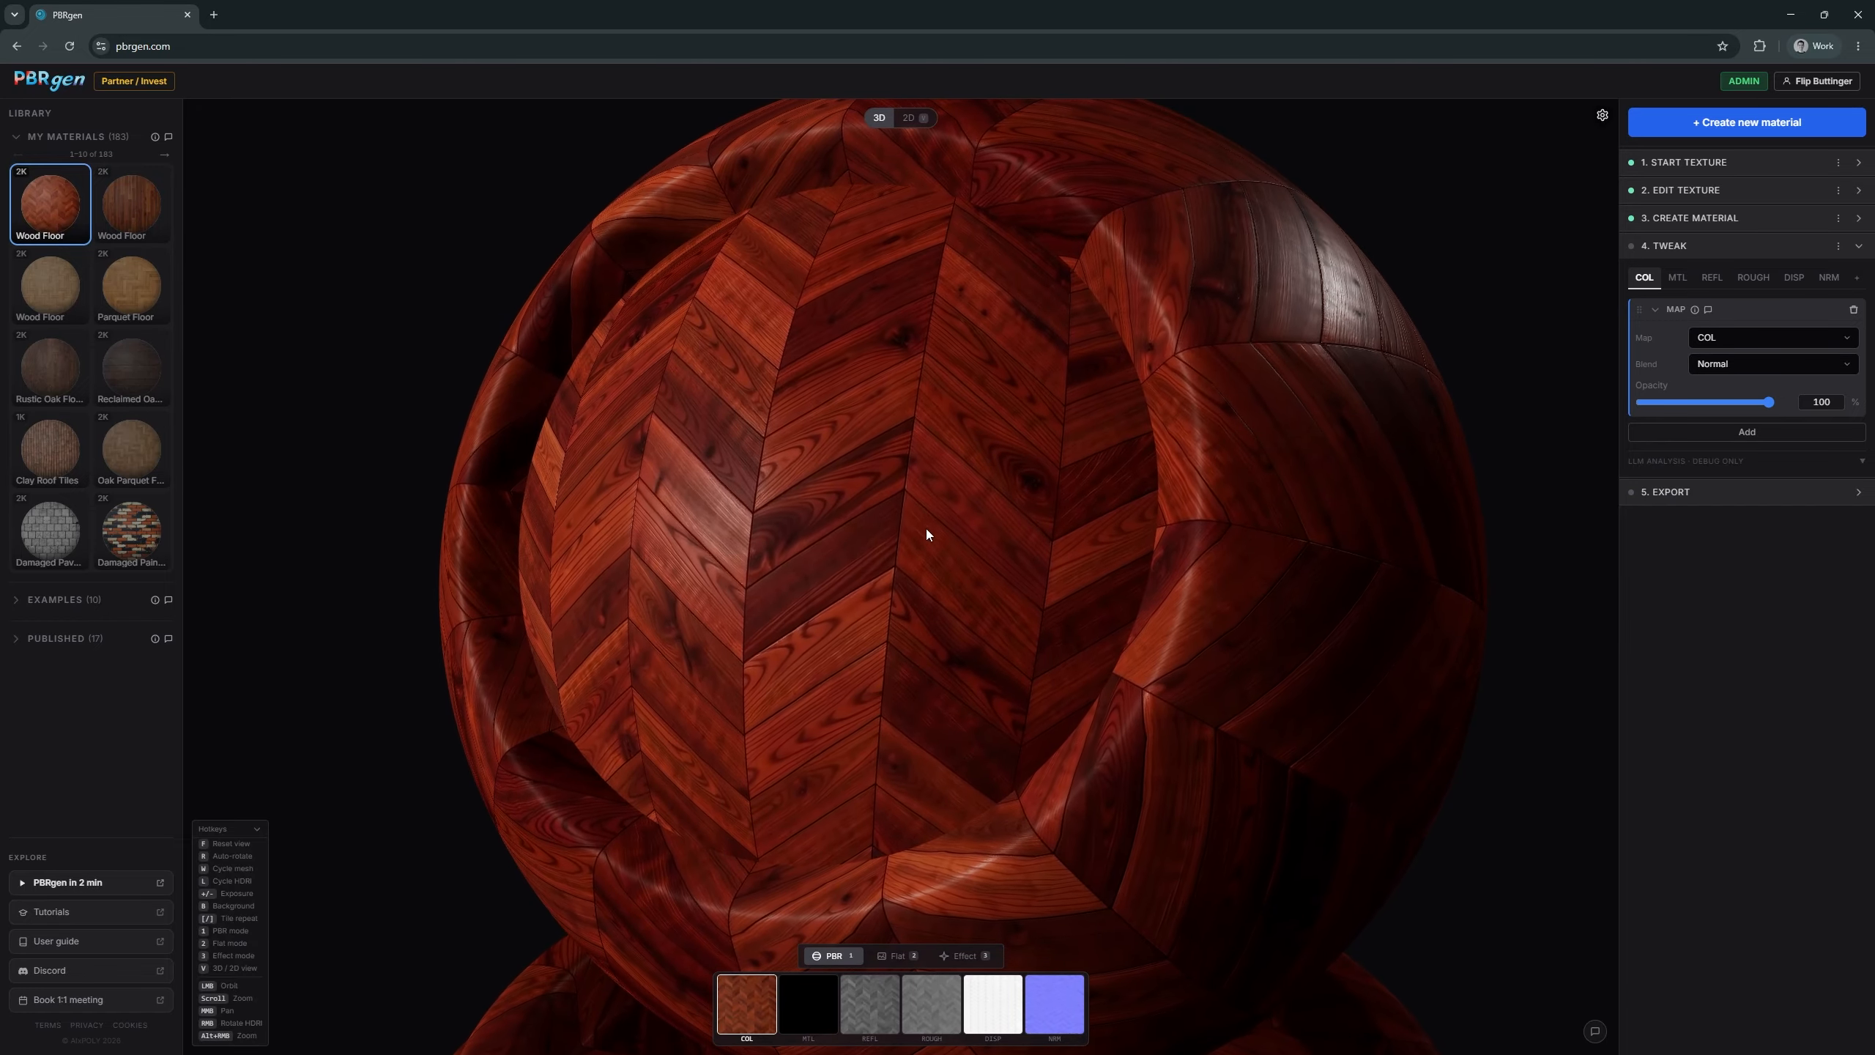
scroll(952, 520, up, 1)
scroll(922, 529, down, 3)
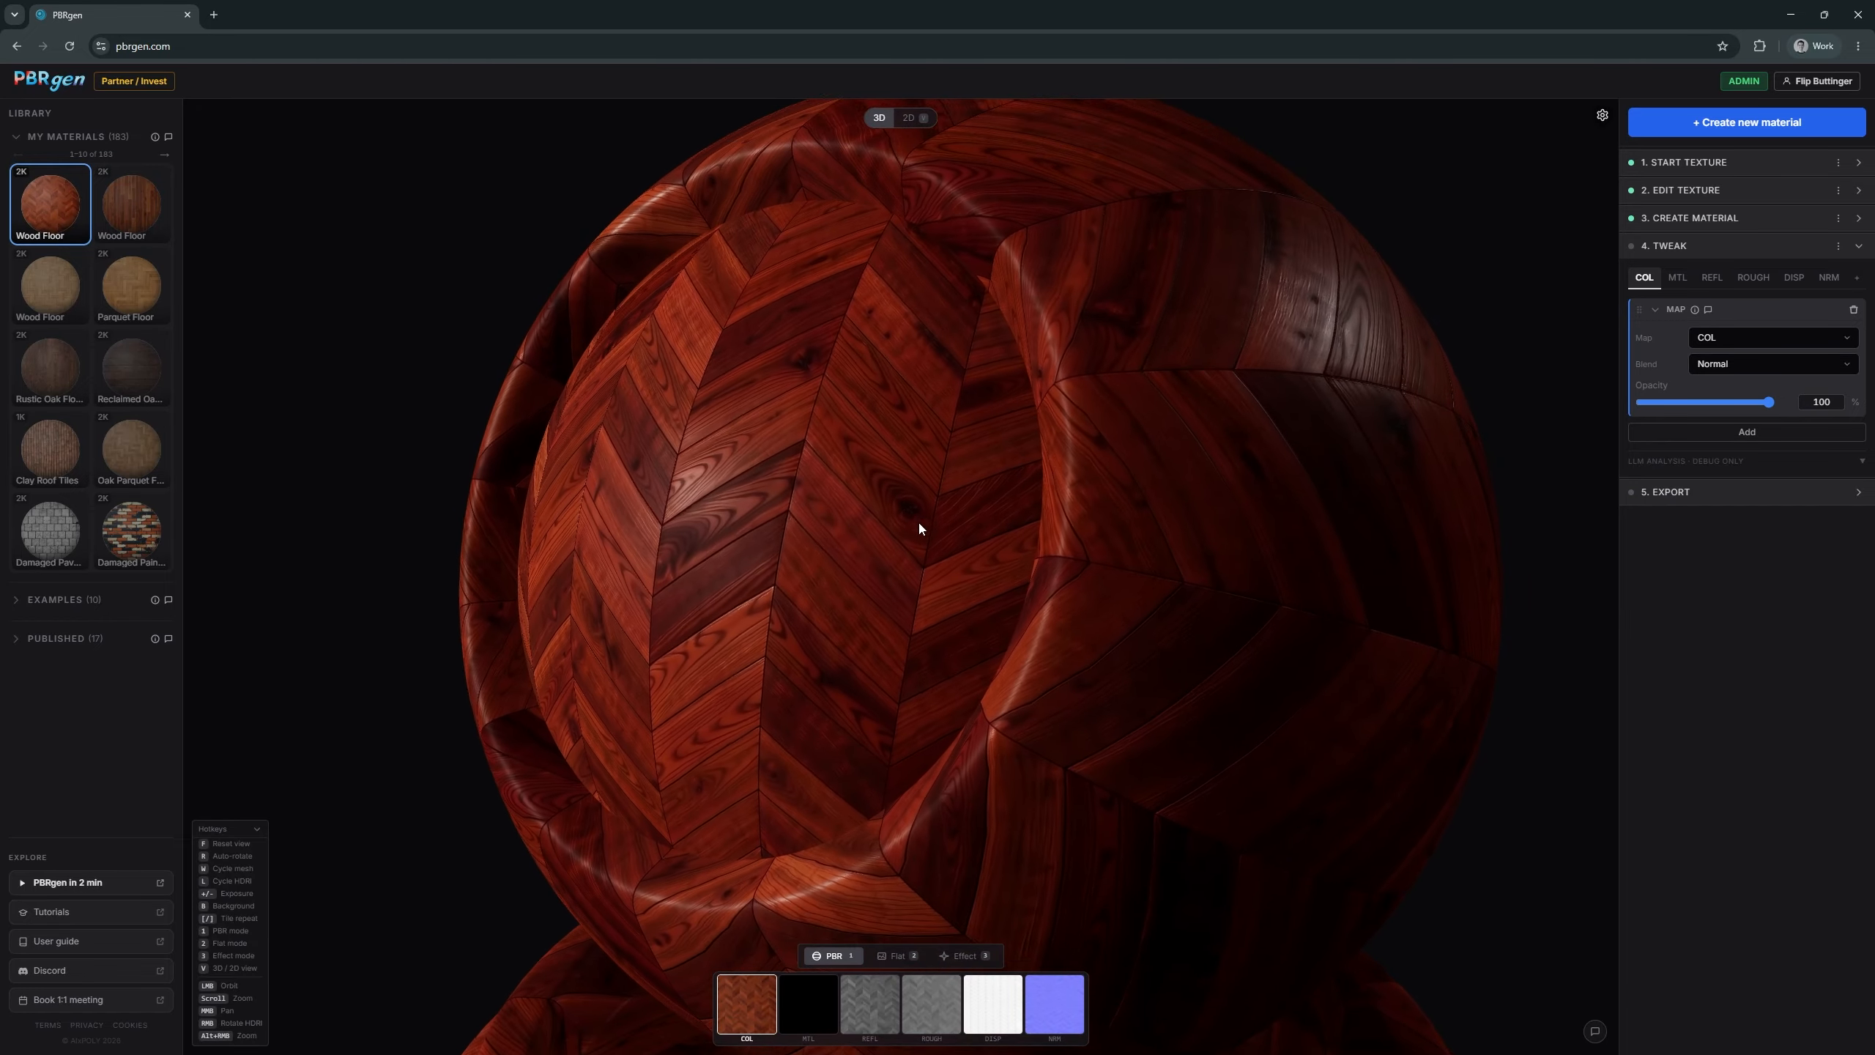
- Look through the tweak settings of the metallic, reflection, roughness, displacement and normal maps and the list of additional map types
mouse_move(1108, 508)
mouse_down()
mouse_move(1077, 507)
mouse_move(1119, 503)
mouse_up()
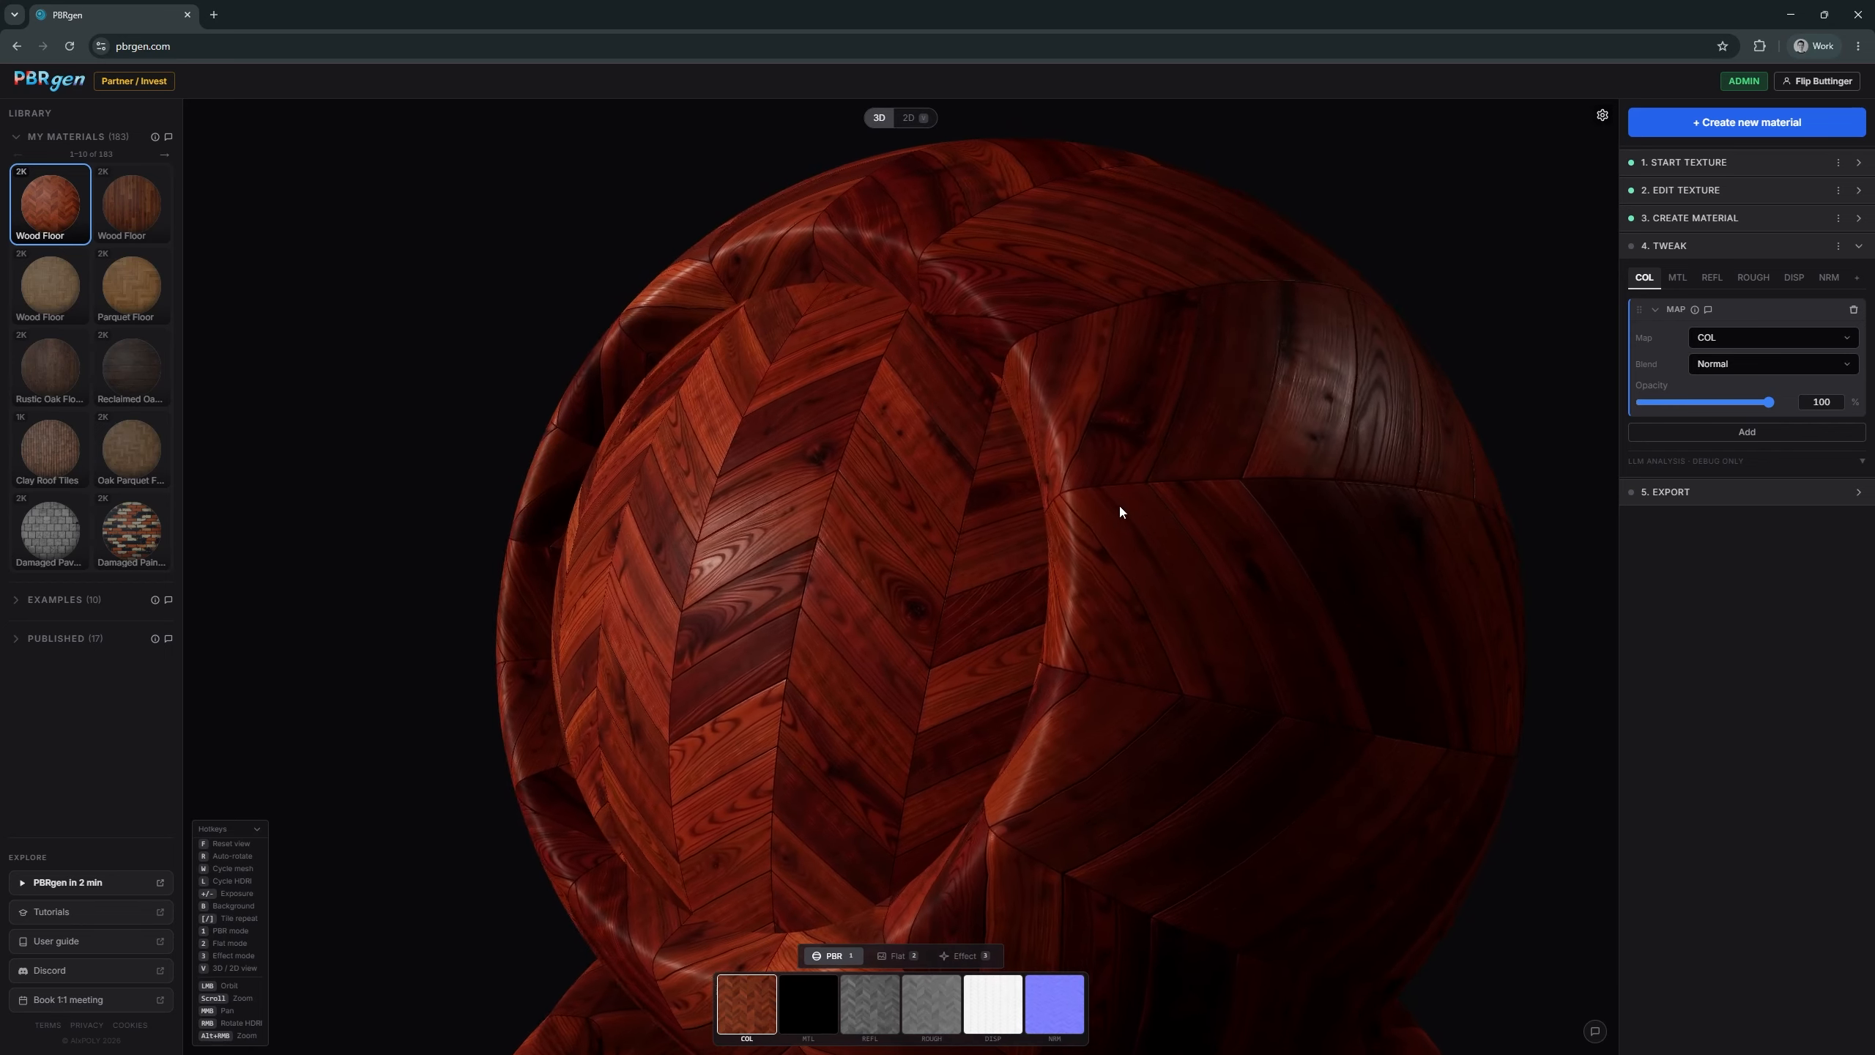
drag(1303, 388, 1264, 405)
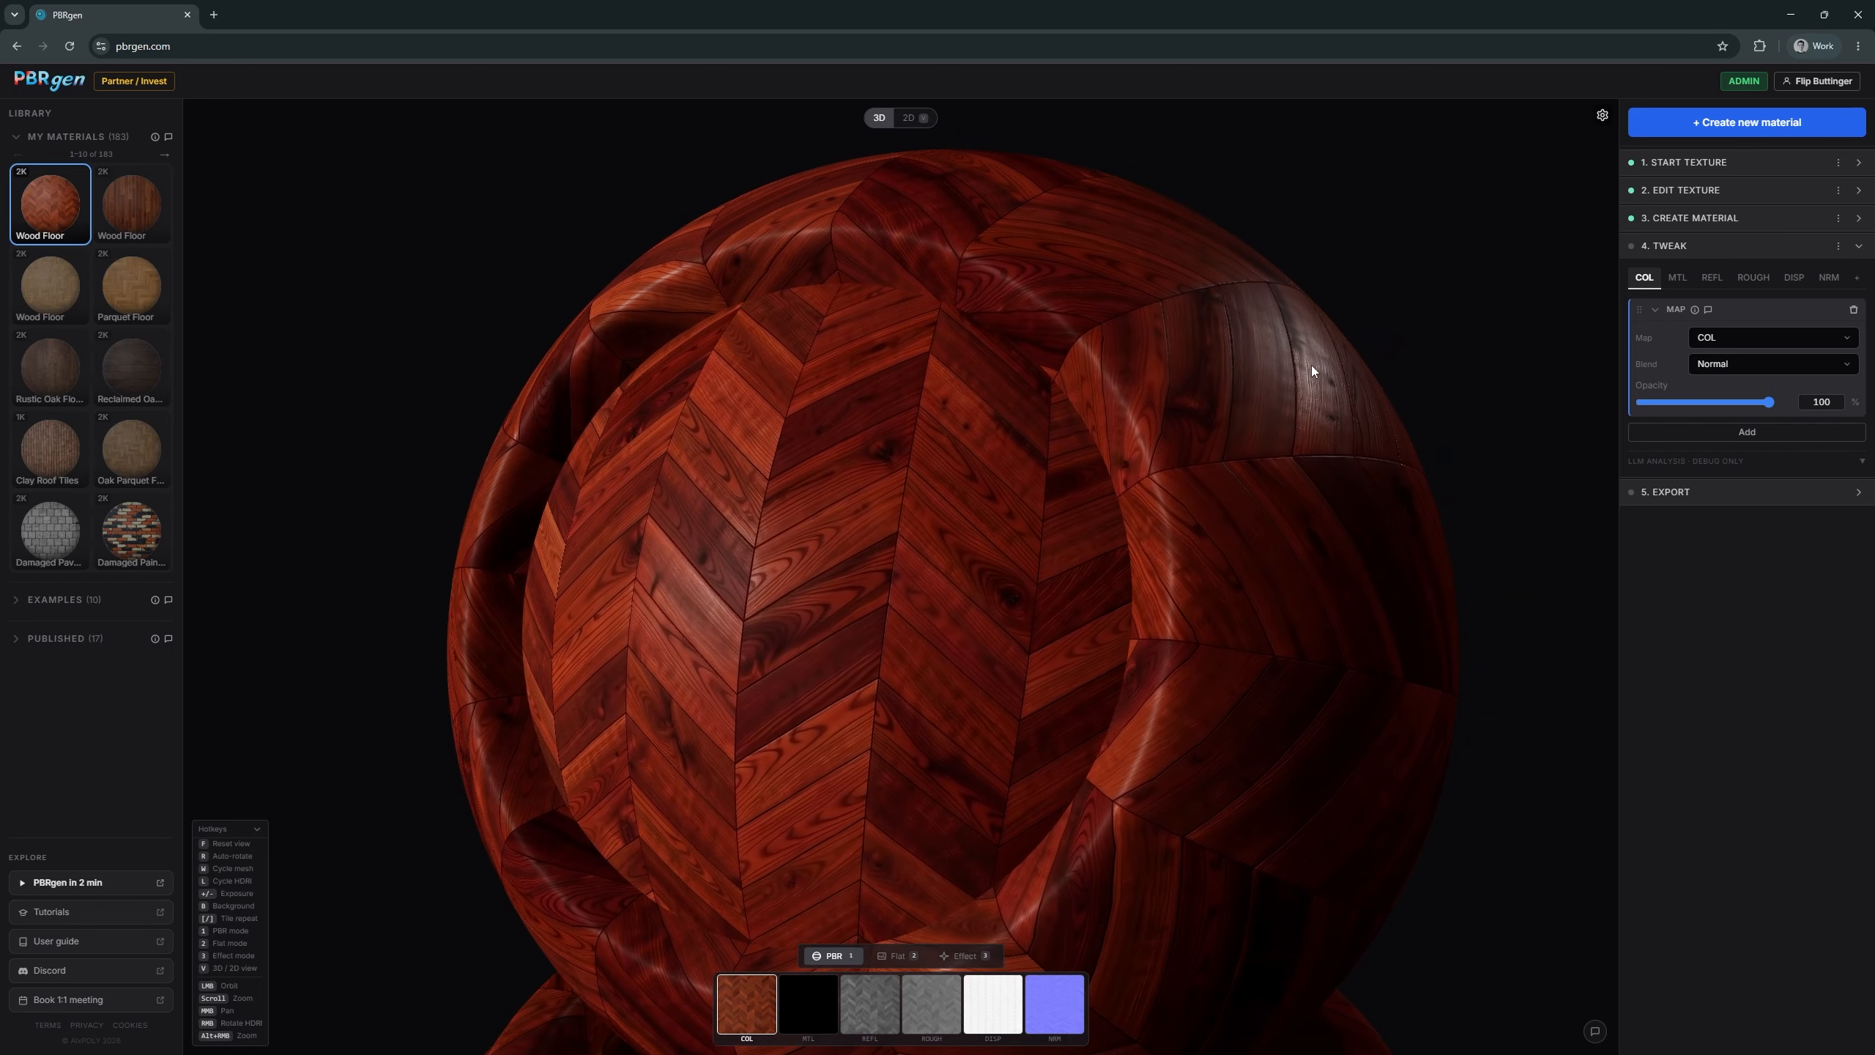
mouse_move(1311, 365)
mouse_down()
mouse_move(1262, 400)
mouse_move(1296, 384)
mouse_up()
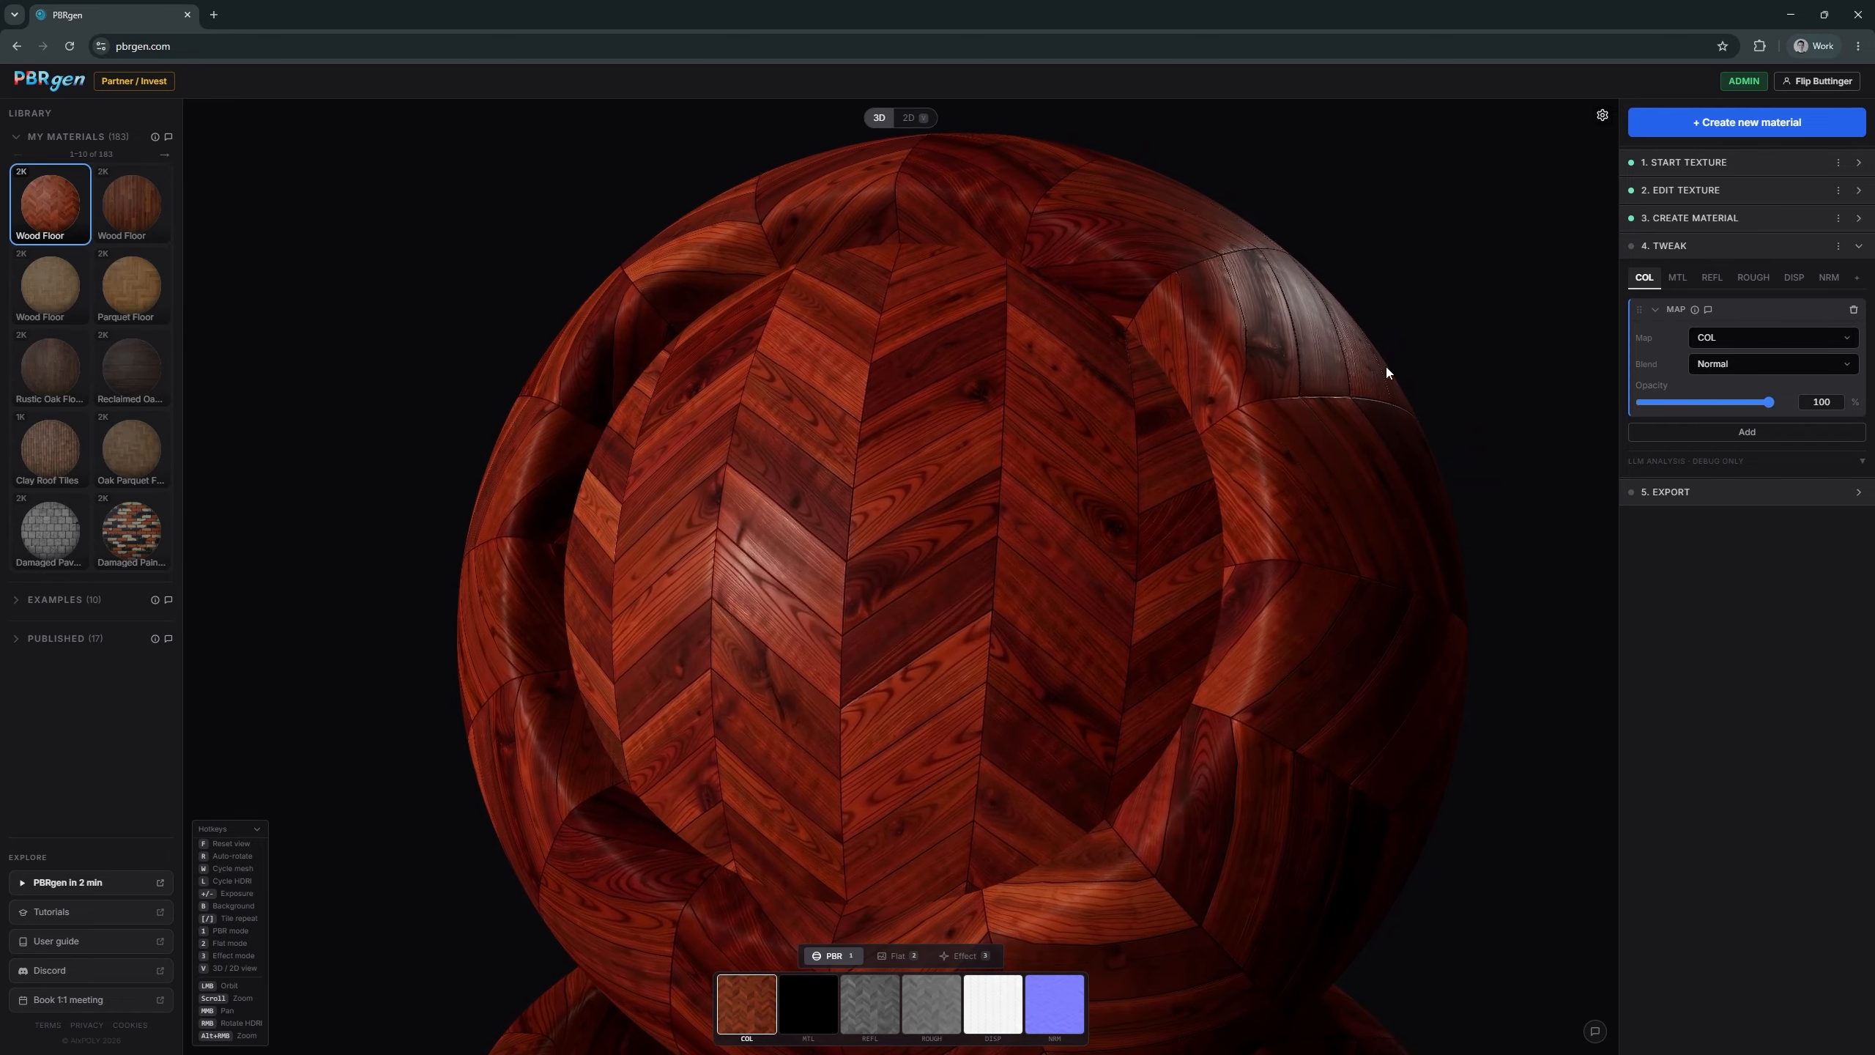
click(1677, 279)
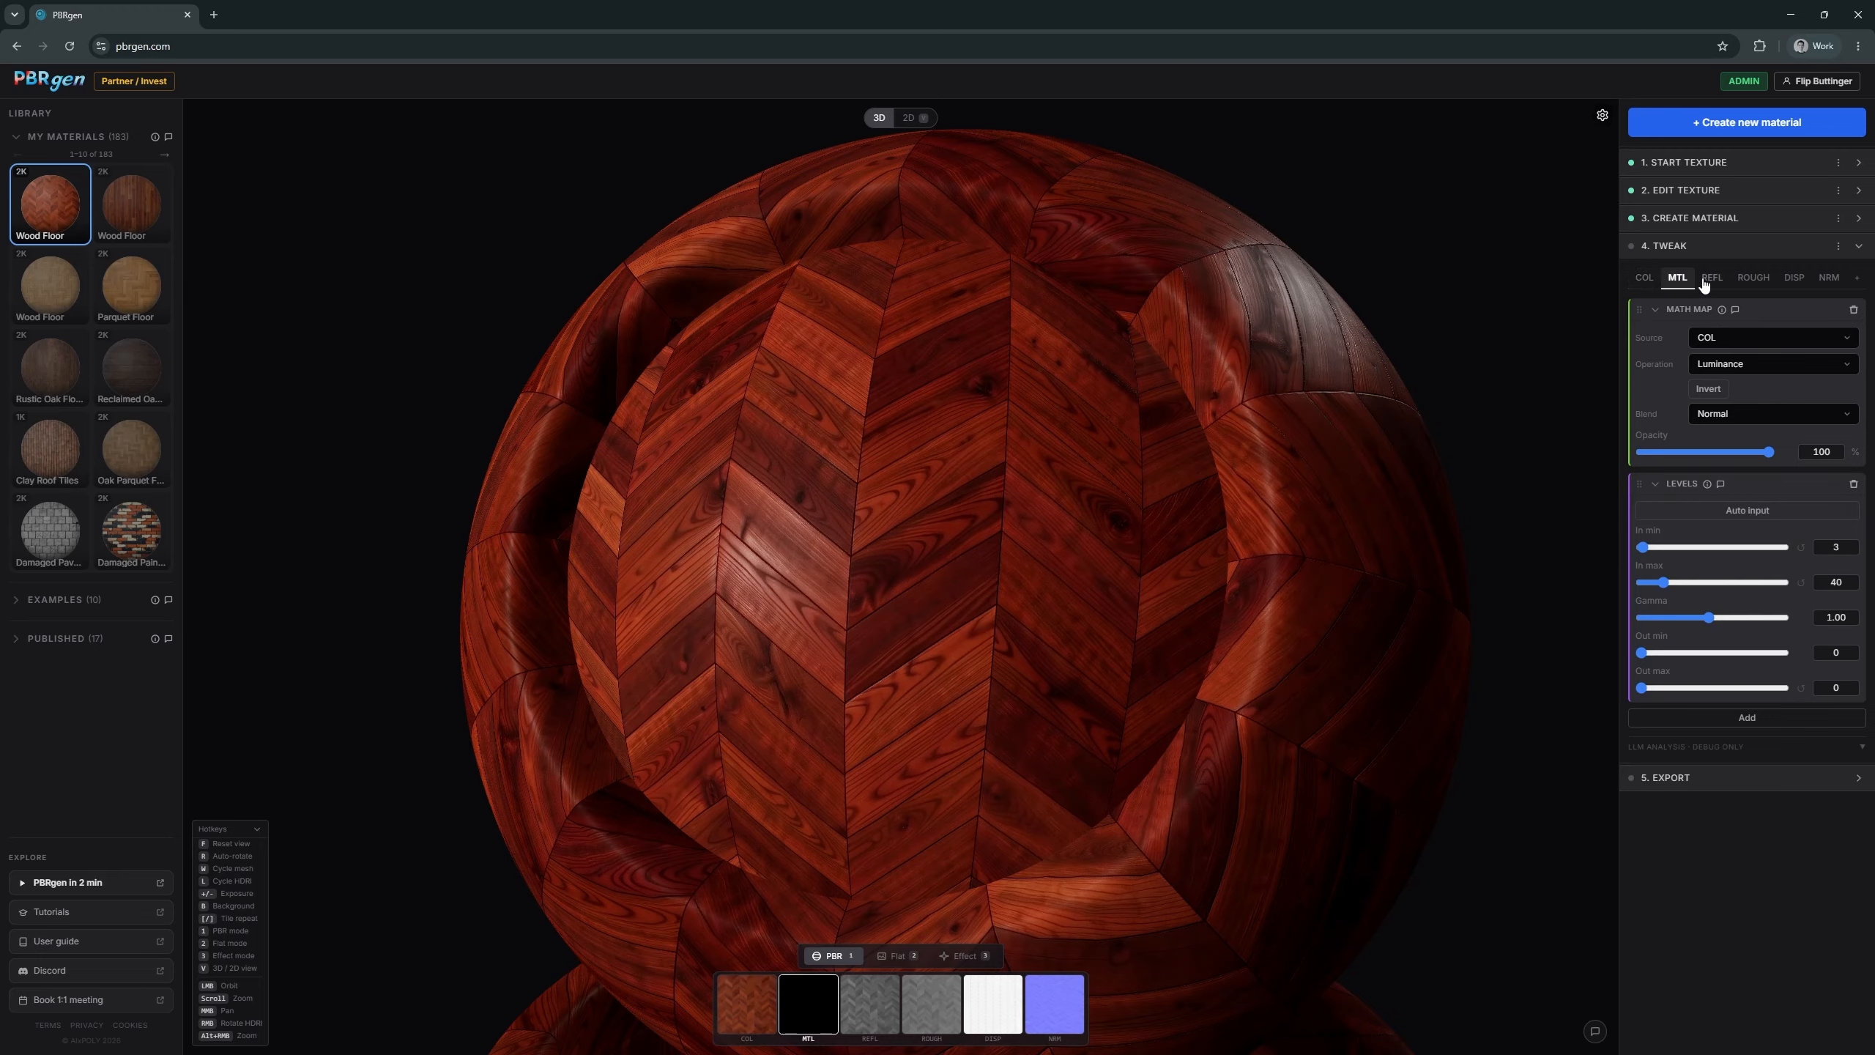
click(1712, 278)
click(1651, 284)
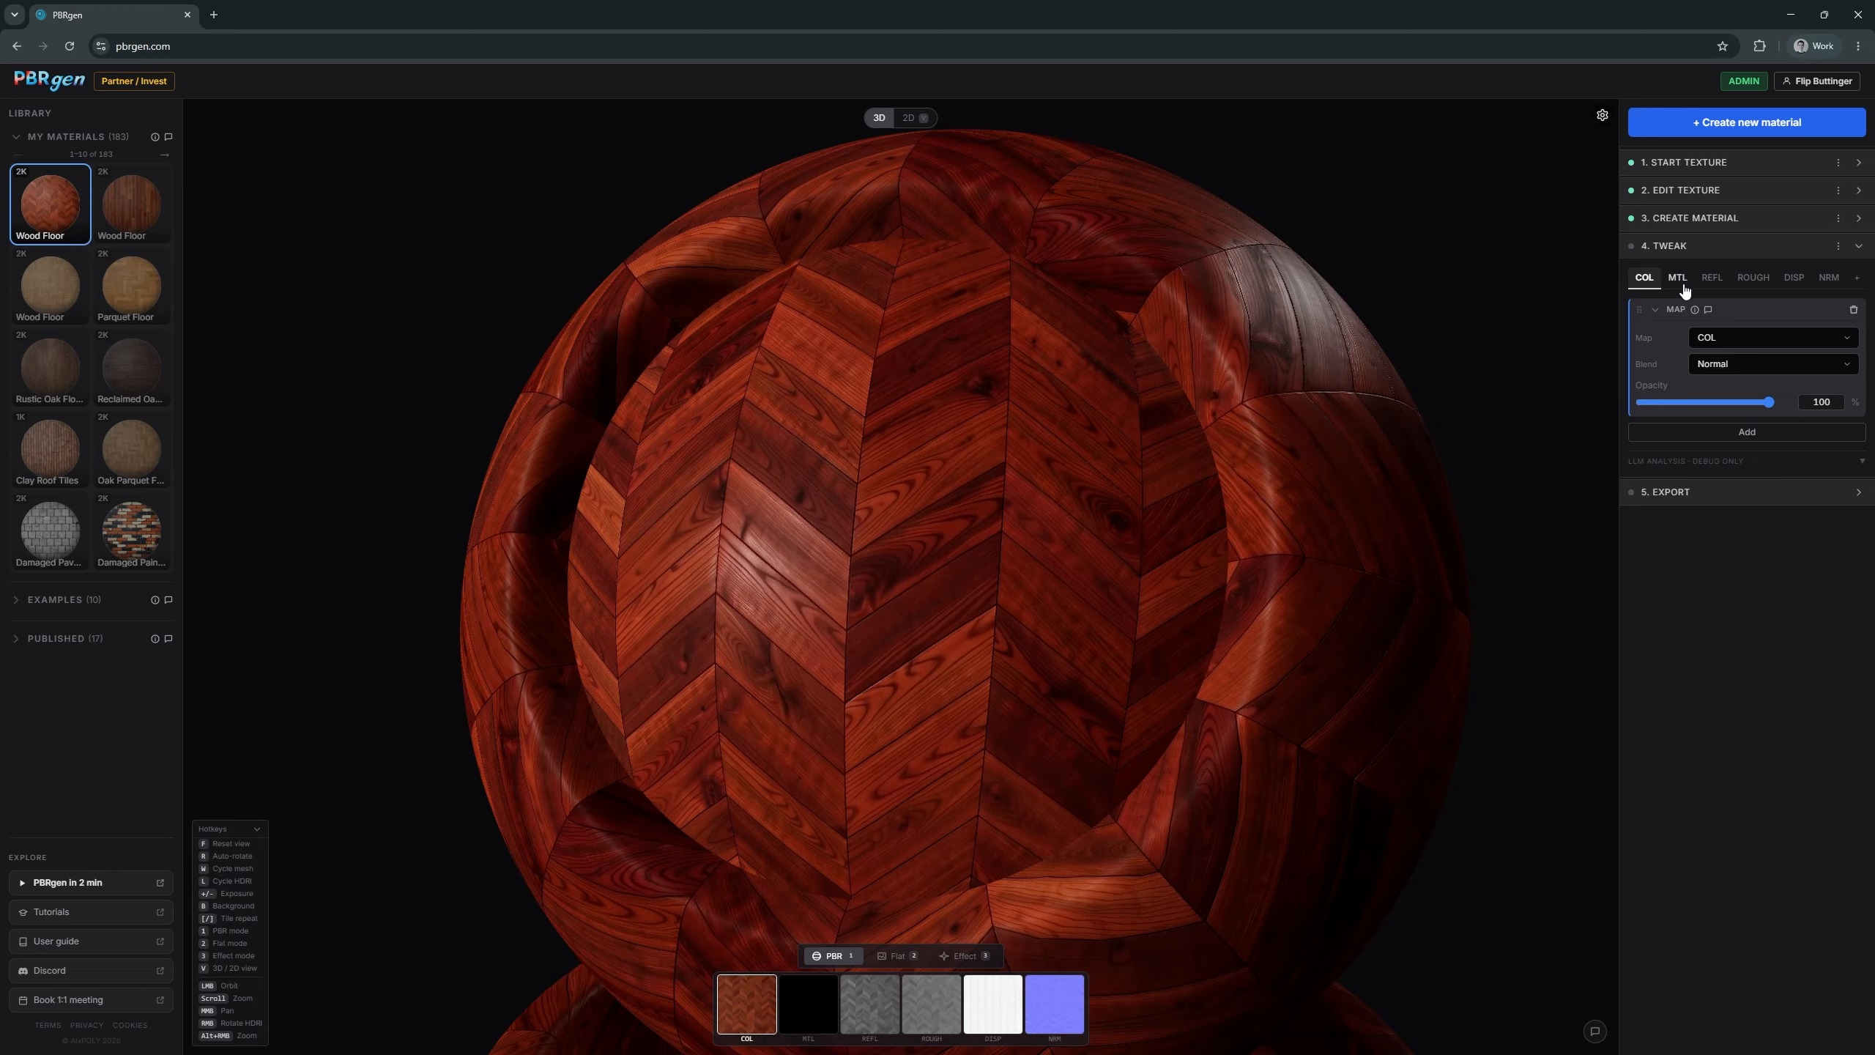
click(1679, 287)
click(1715, 284)
click(1754, 285)
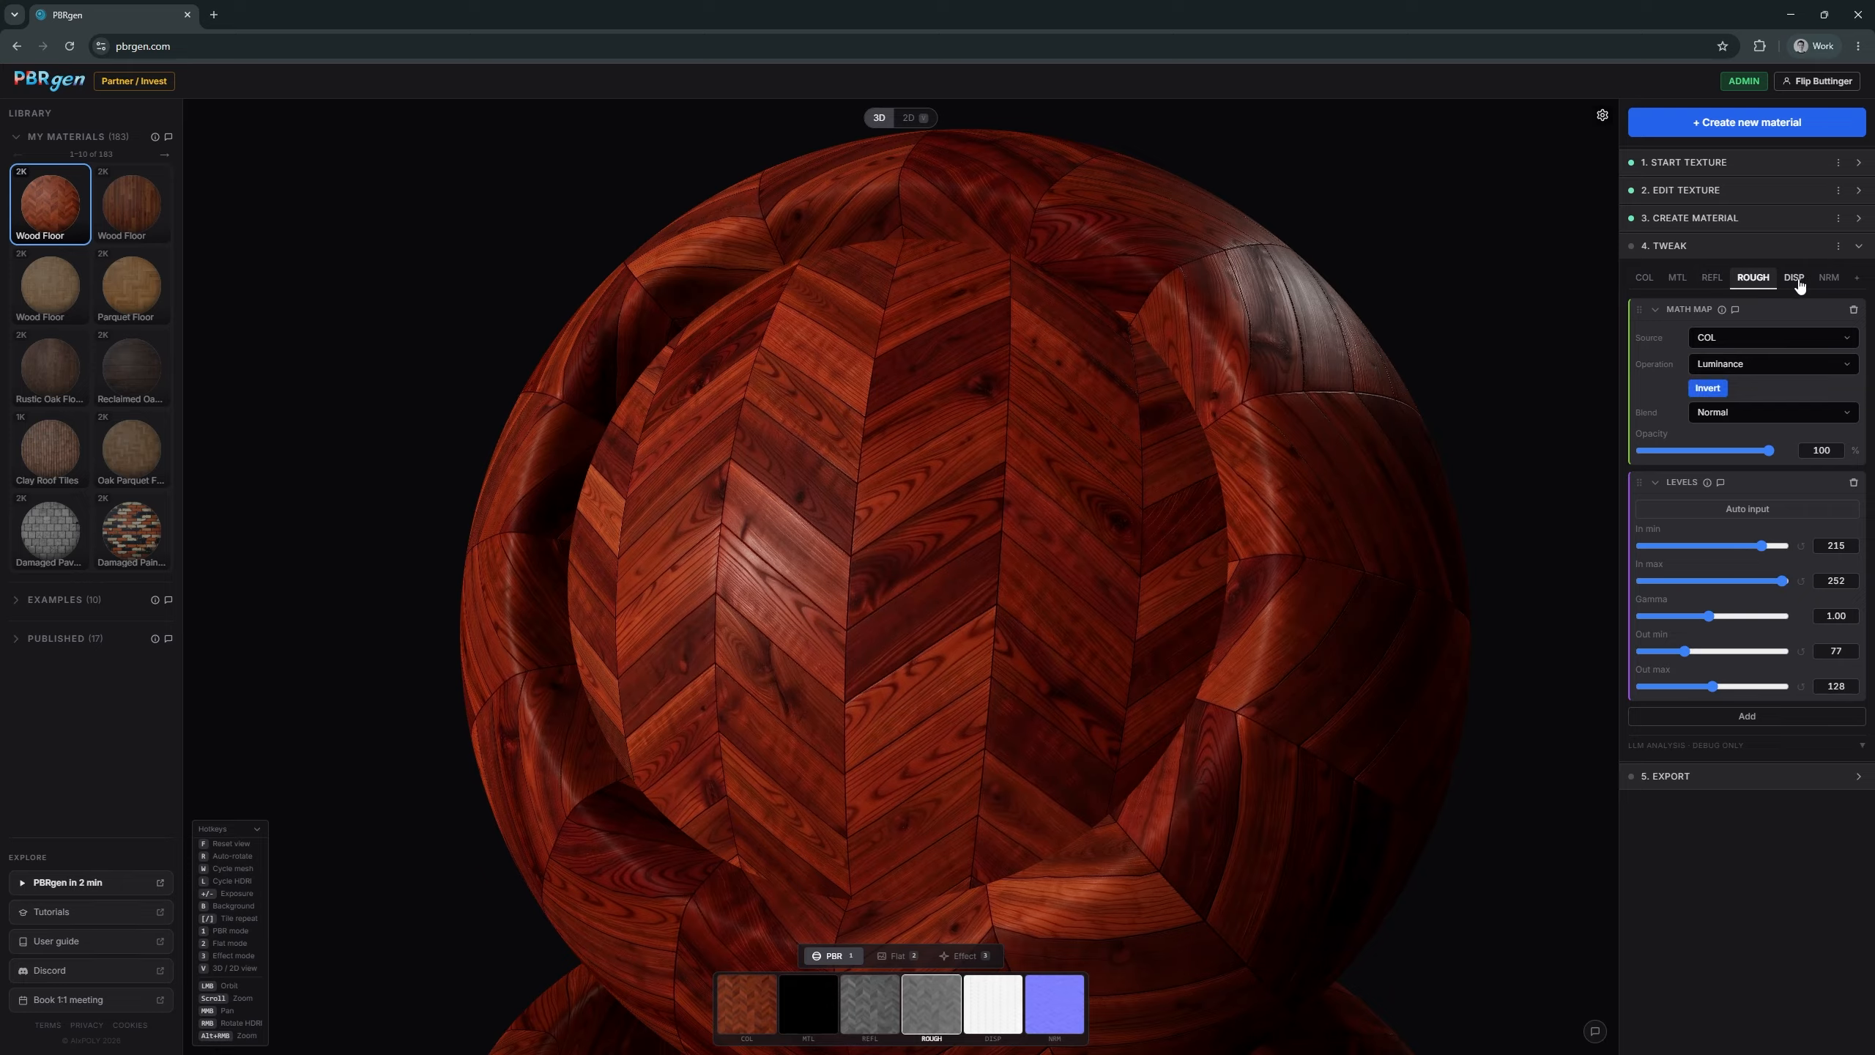
click(1799, 285)
click(1835, 283)
click(1856, 278)
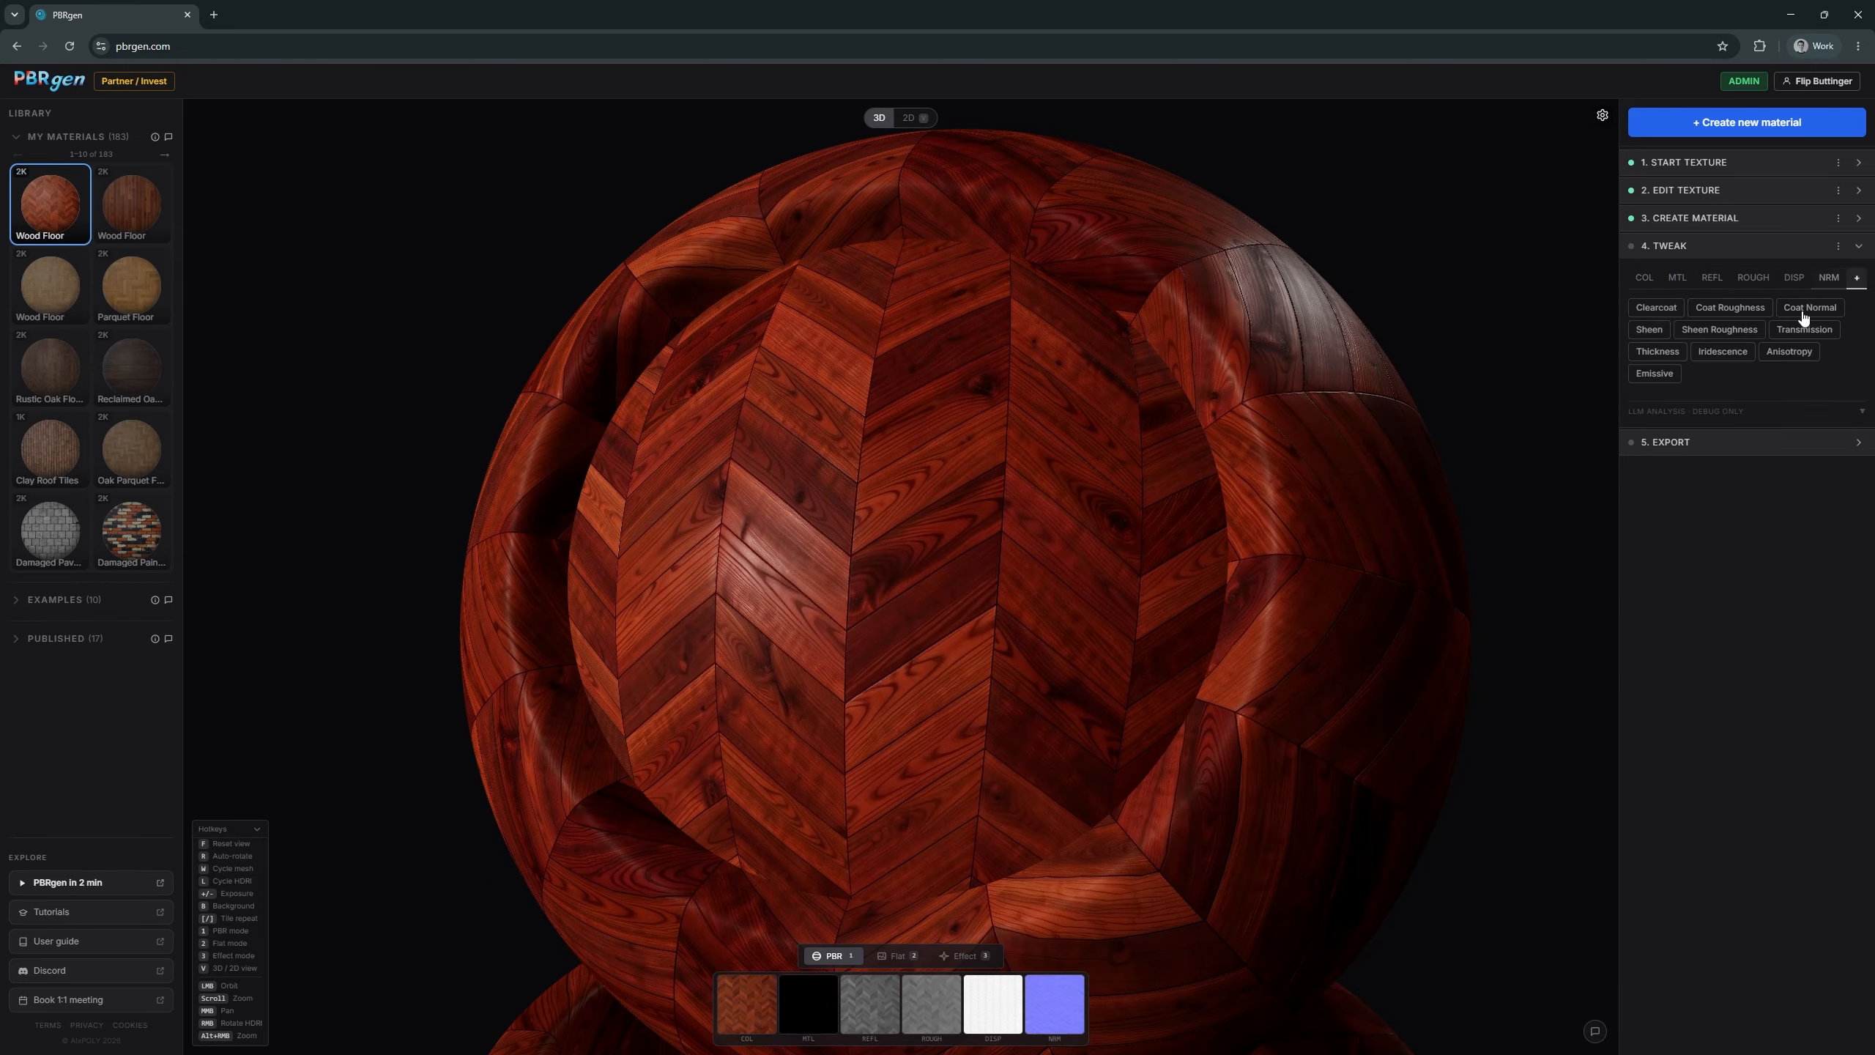
click(1755, 282)
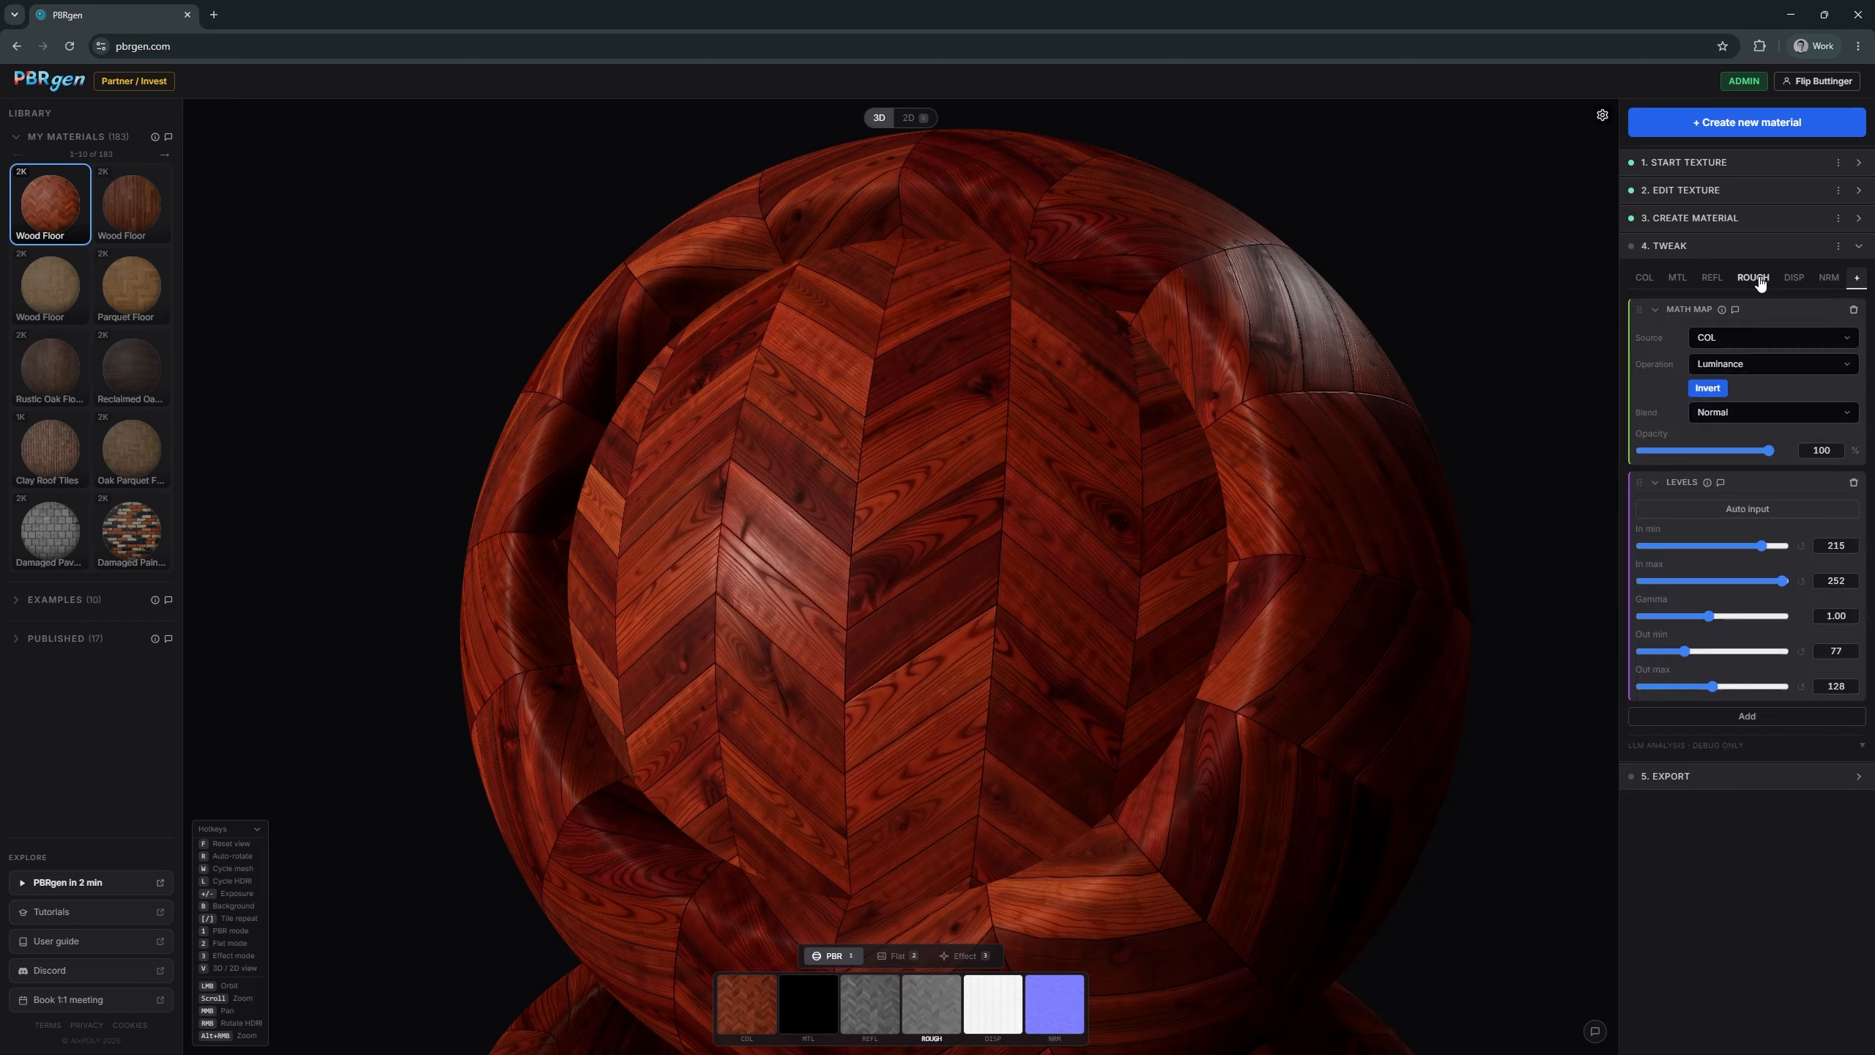
- Try a Hue Rotate effect on the chevron material's colour map with shifts in both directions, and remove it
click(1640, 278)
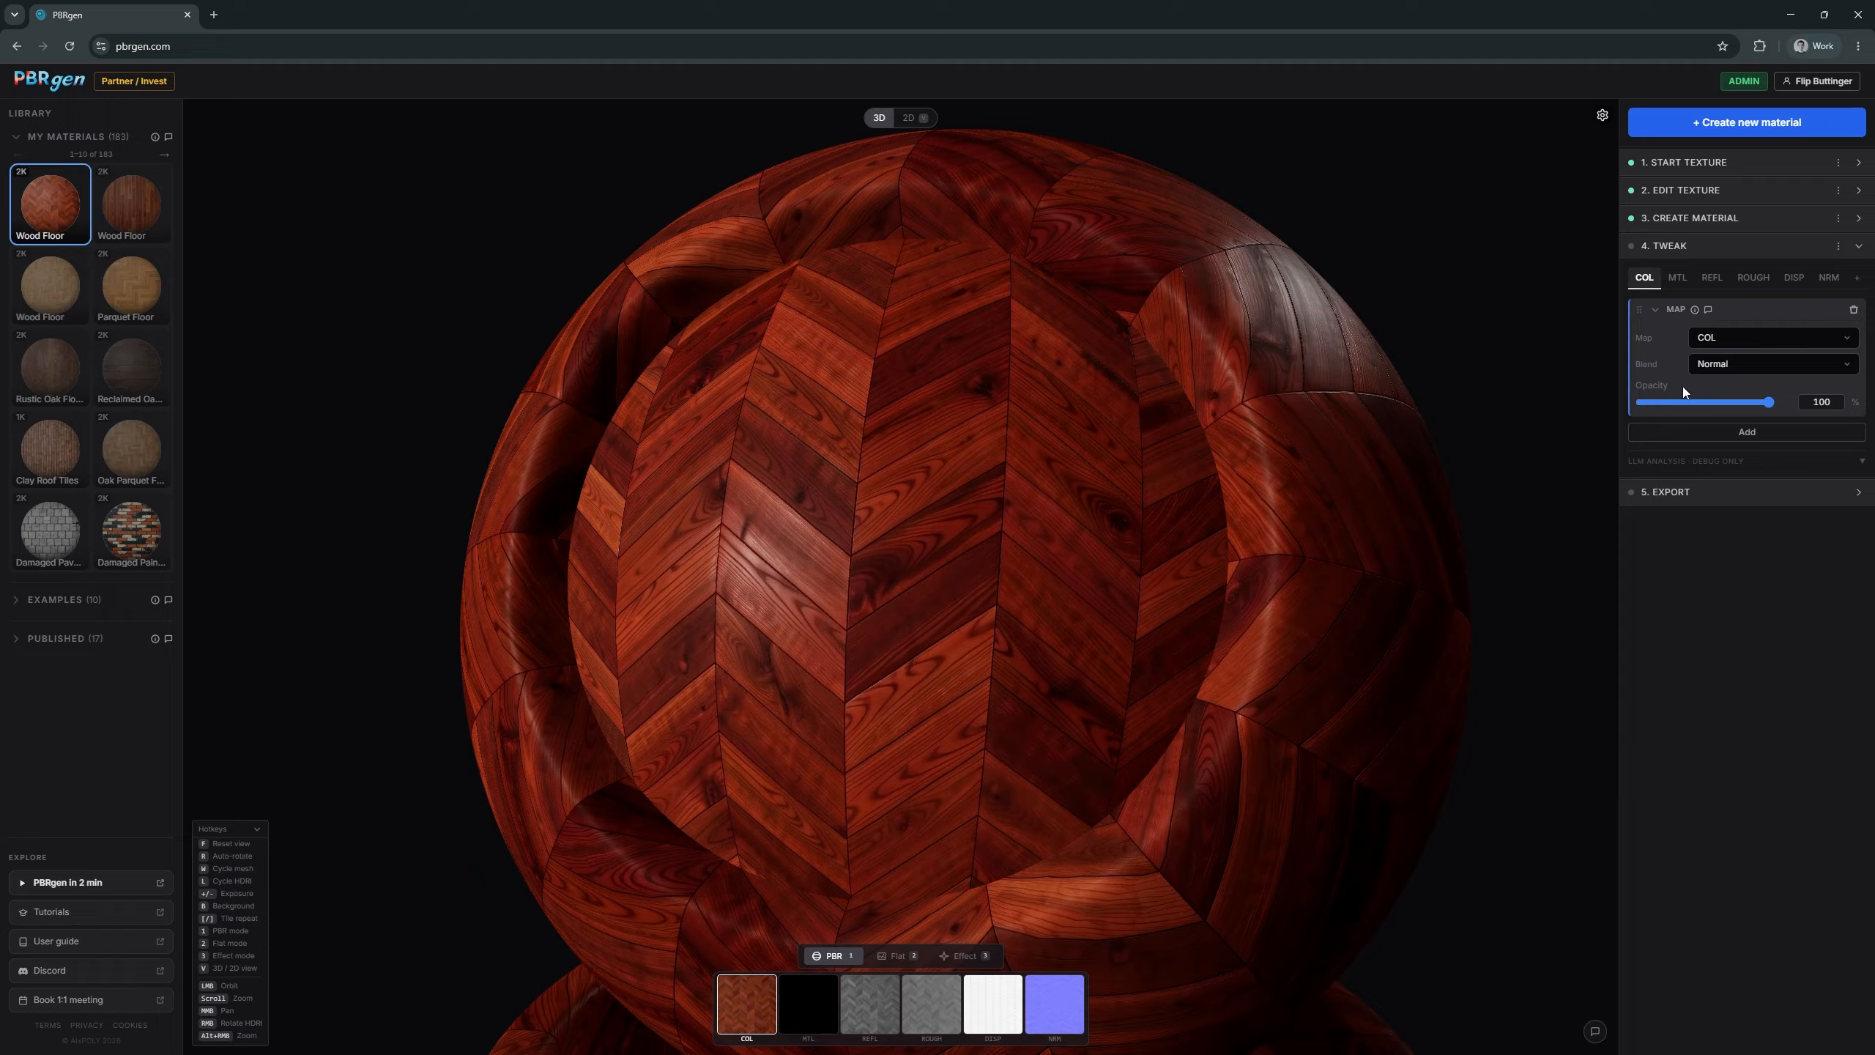
click(1706, 436)
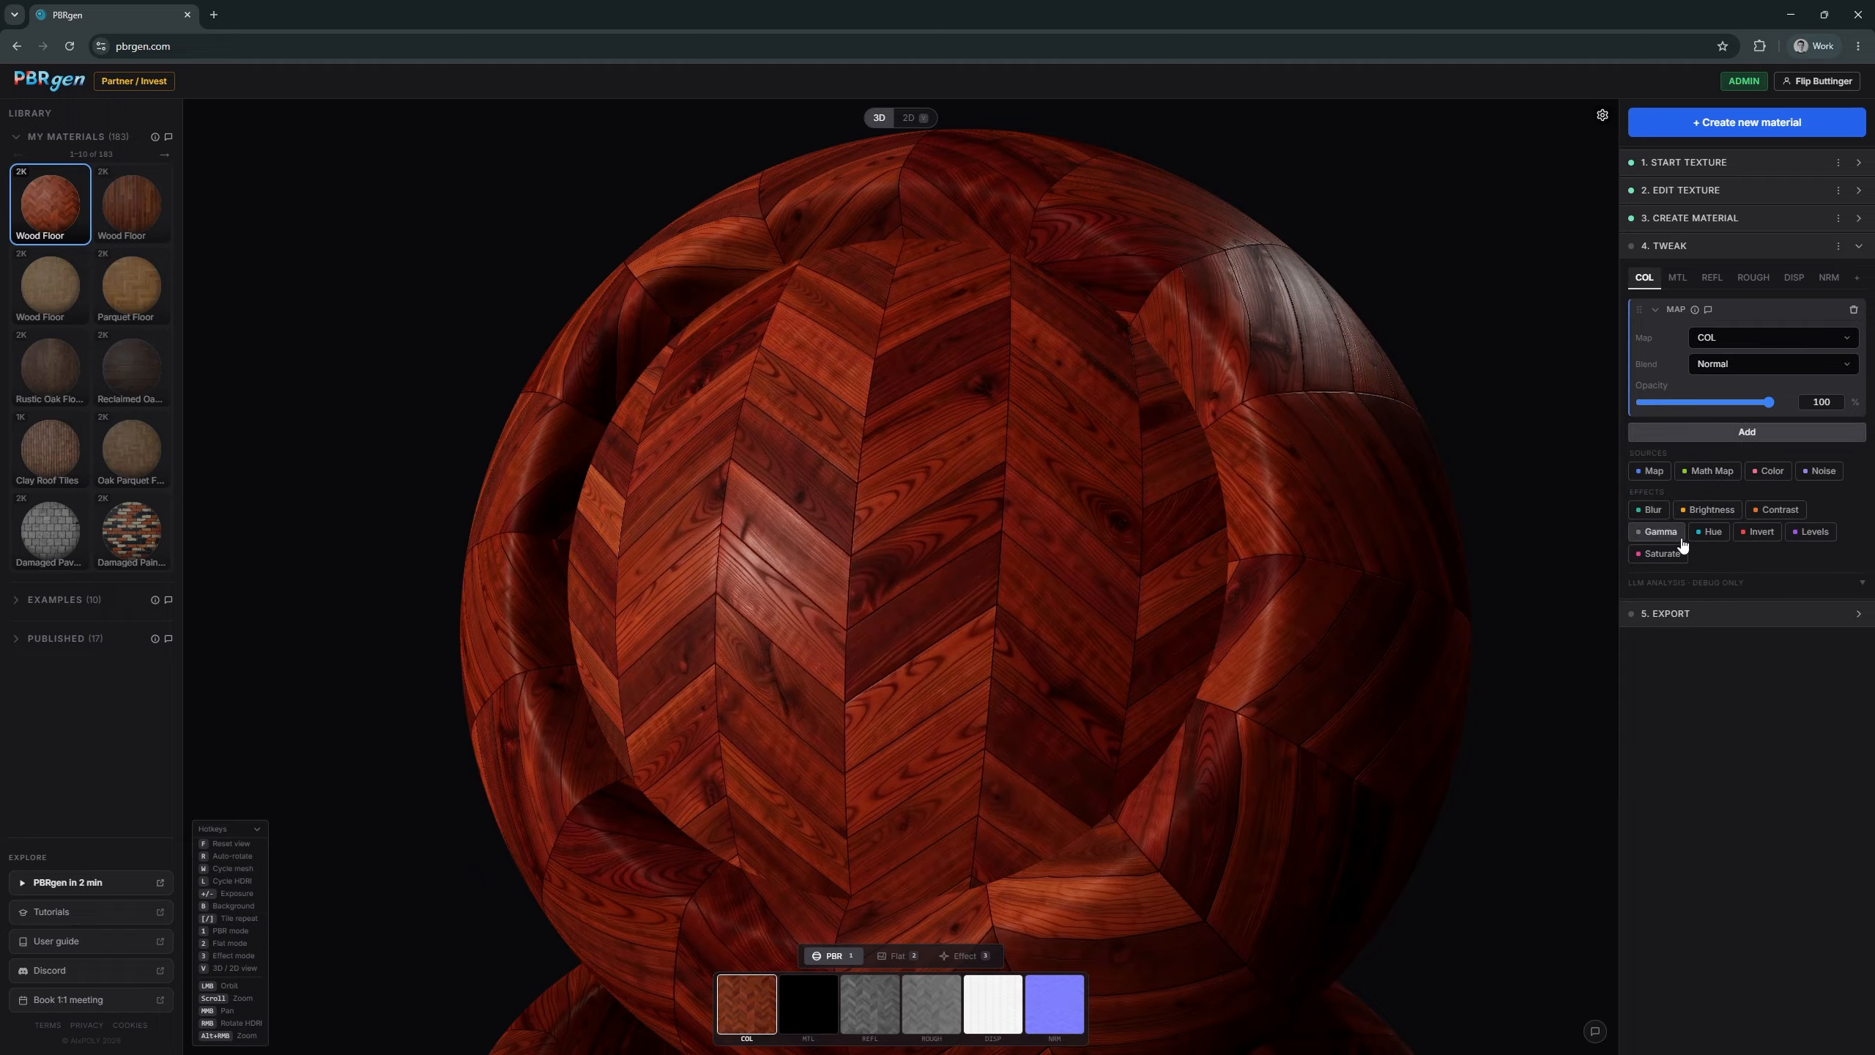
click(1718, 538)
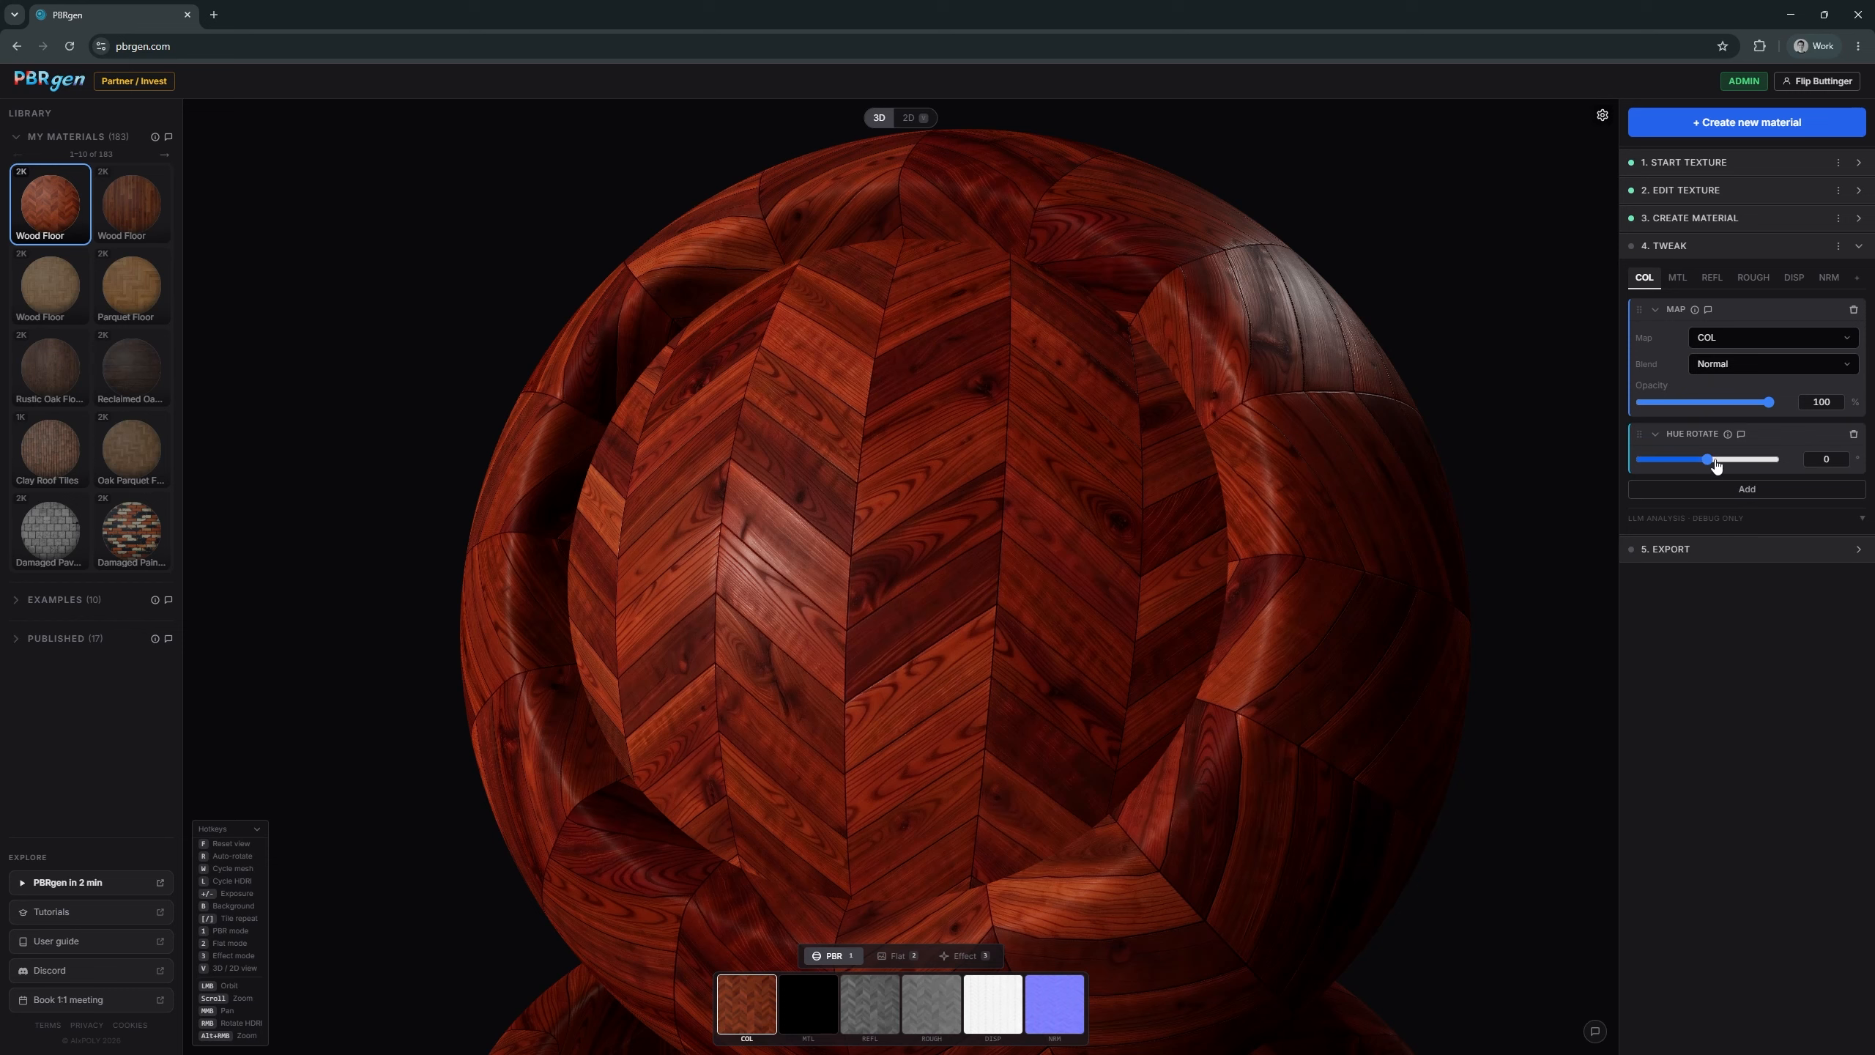
drag(1716, 463, 1700, 461)
mouse_move(1720, 459)
mouse_down()
mouse_move(1686, 459)
mouse_move(1733, 459)
mouse_up()
click(1854, 435)
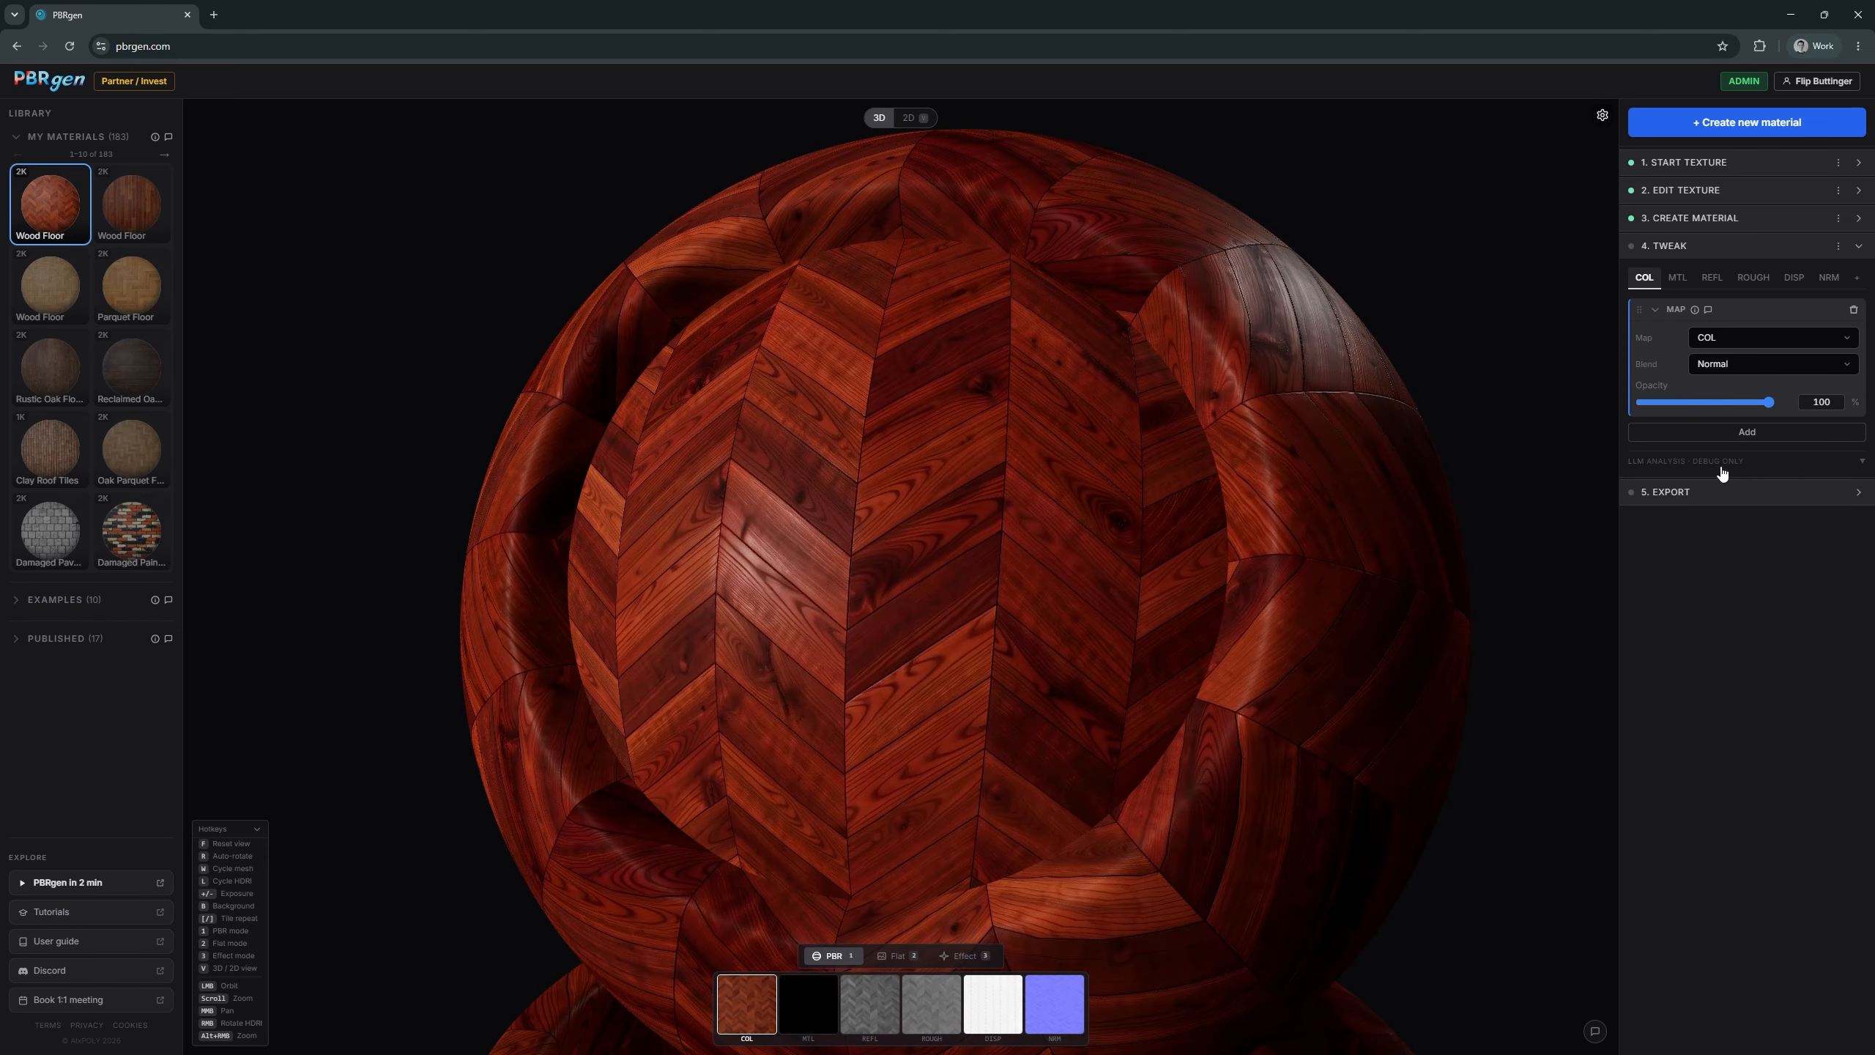
- Try a Gamma effect of 2.17 on the colour map
click(1742, 433)
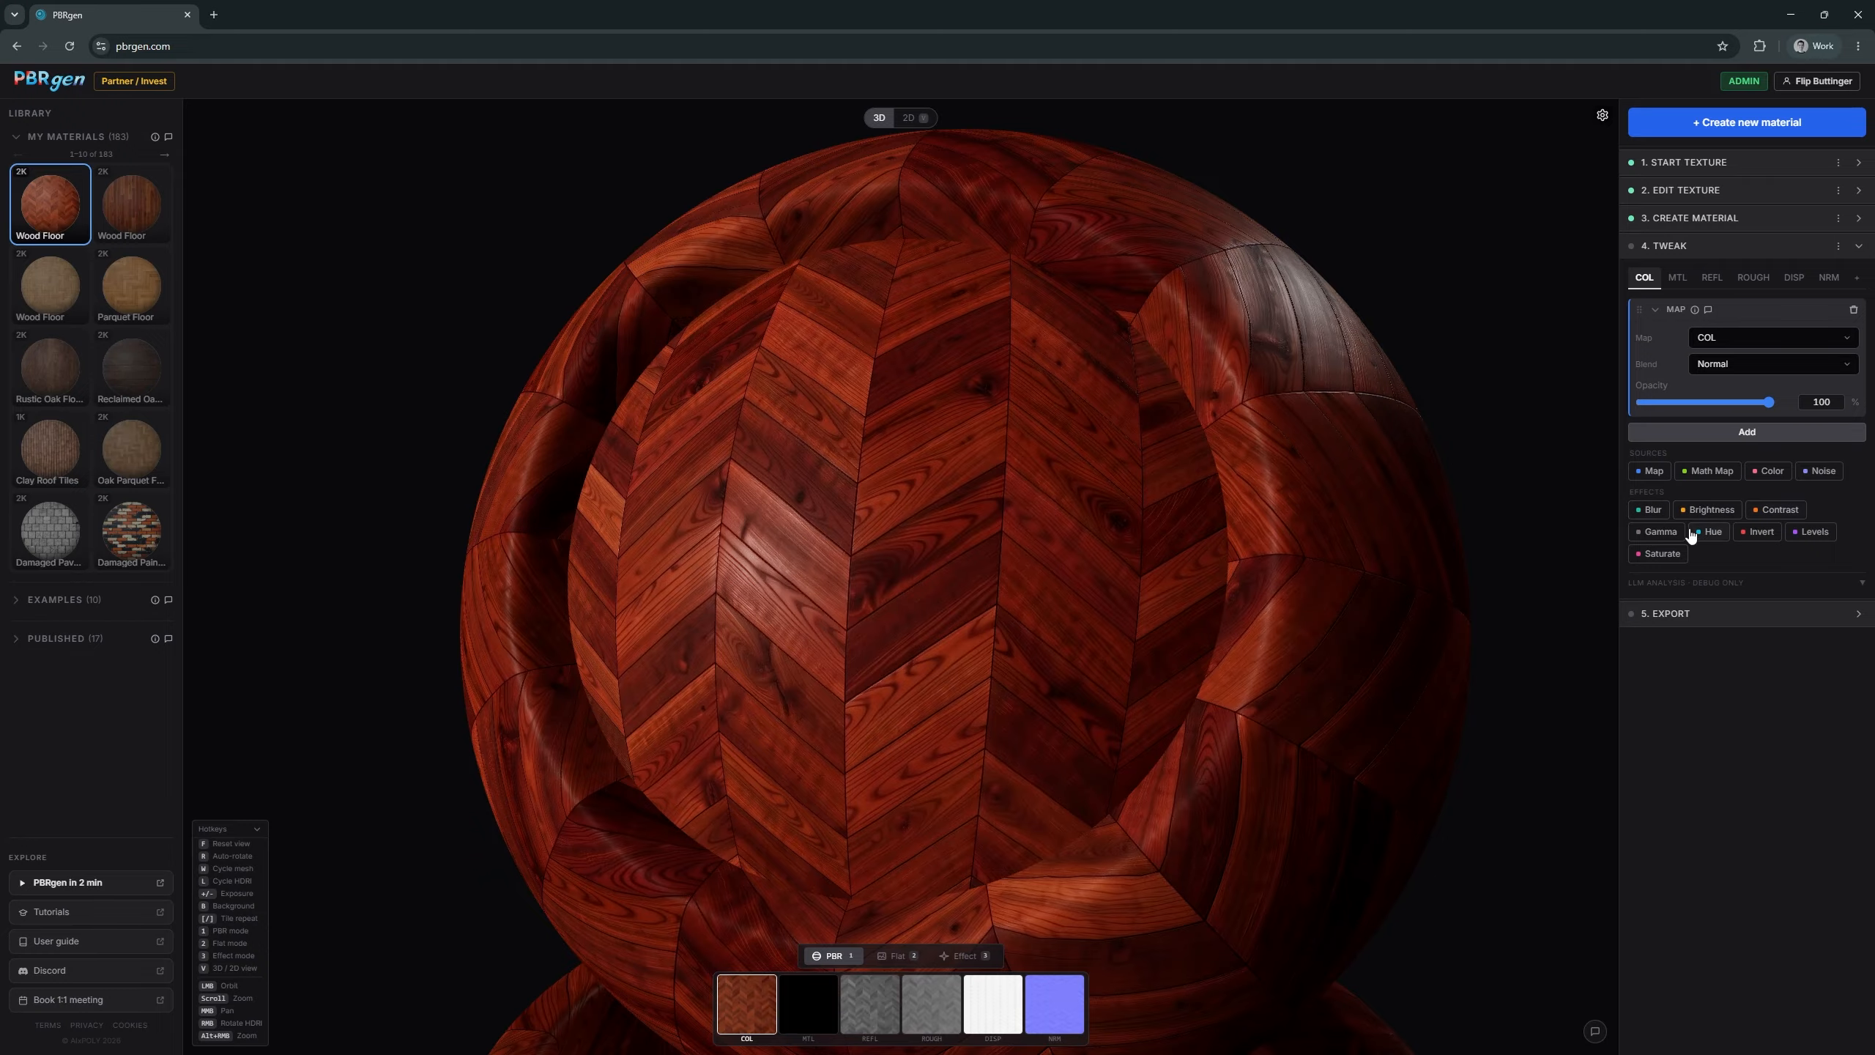
click(1659, 531)
drag(1698, 479, 1716, 474)
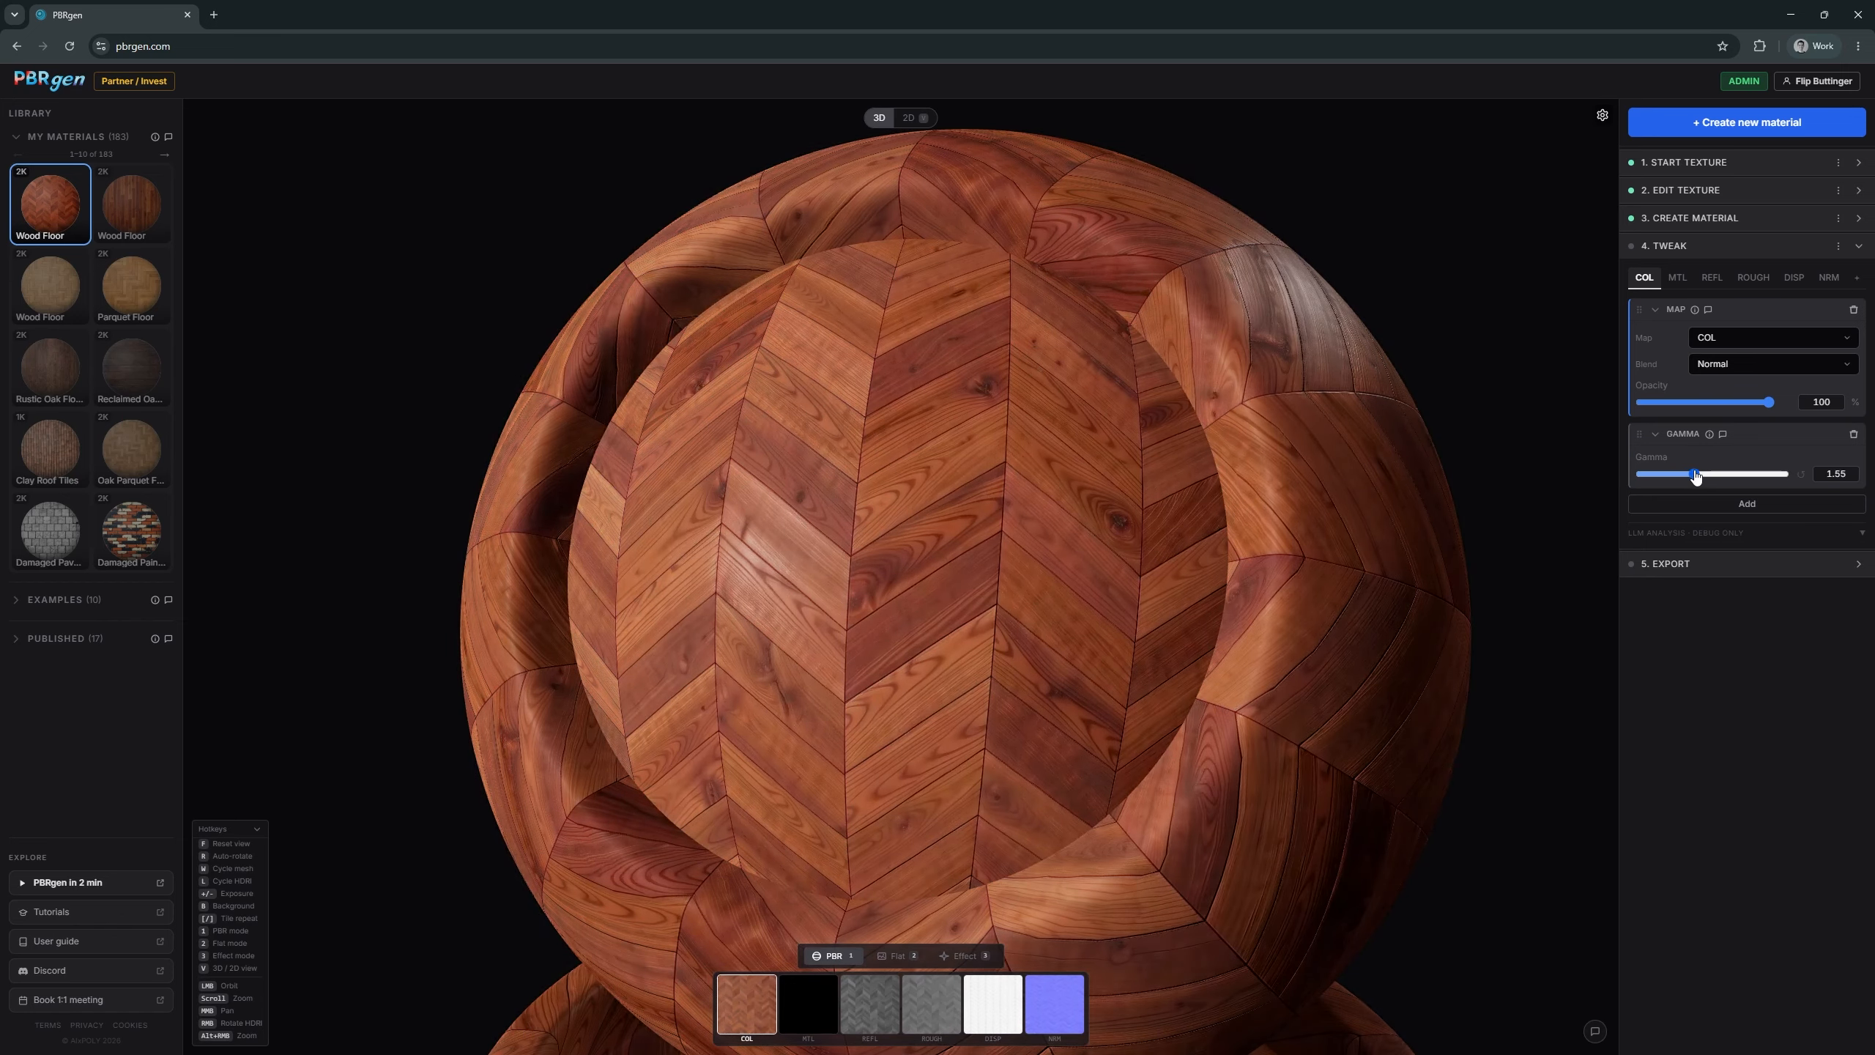
- Try a Levels effect with gamma 0.90 and output minimum 76, place it ahead of the Gamma effect, and remove both effects
click(1757, 505)
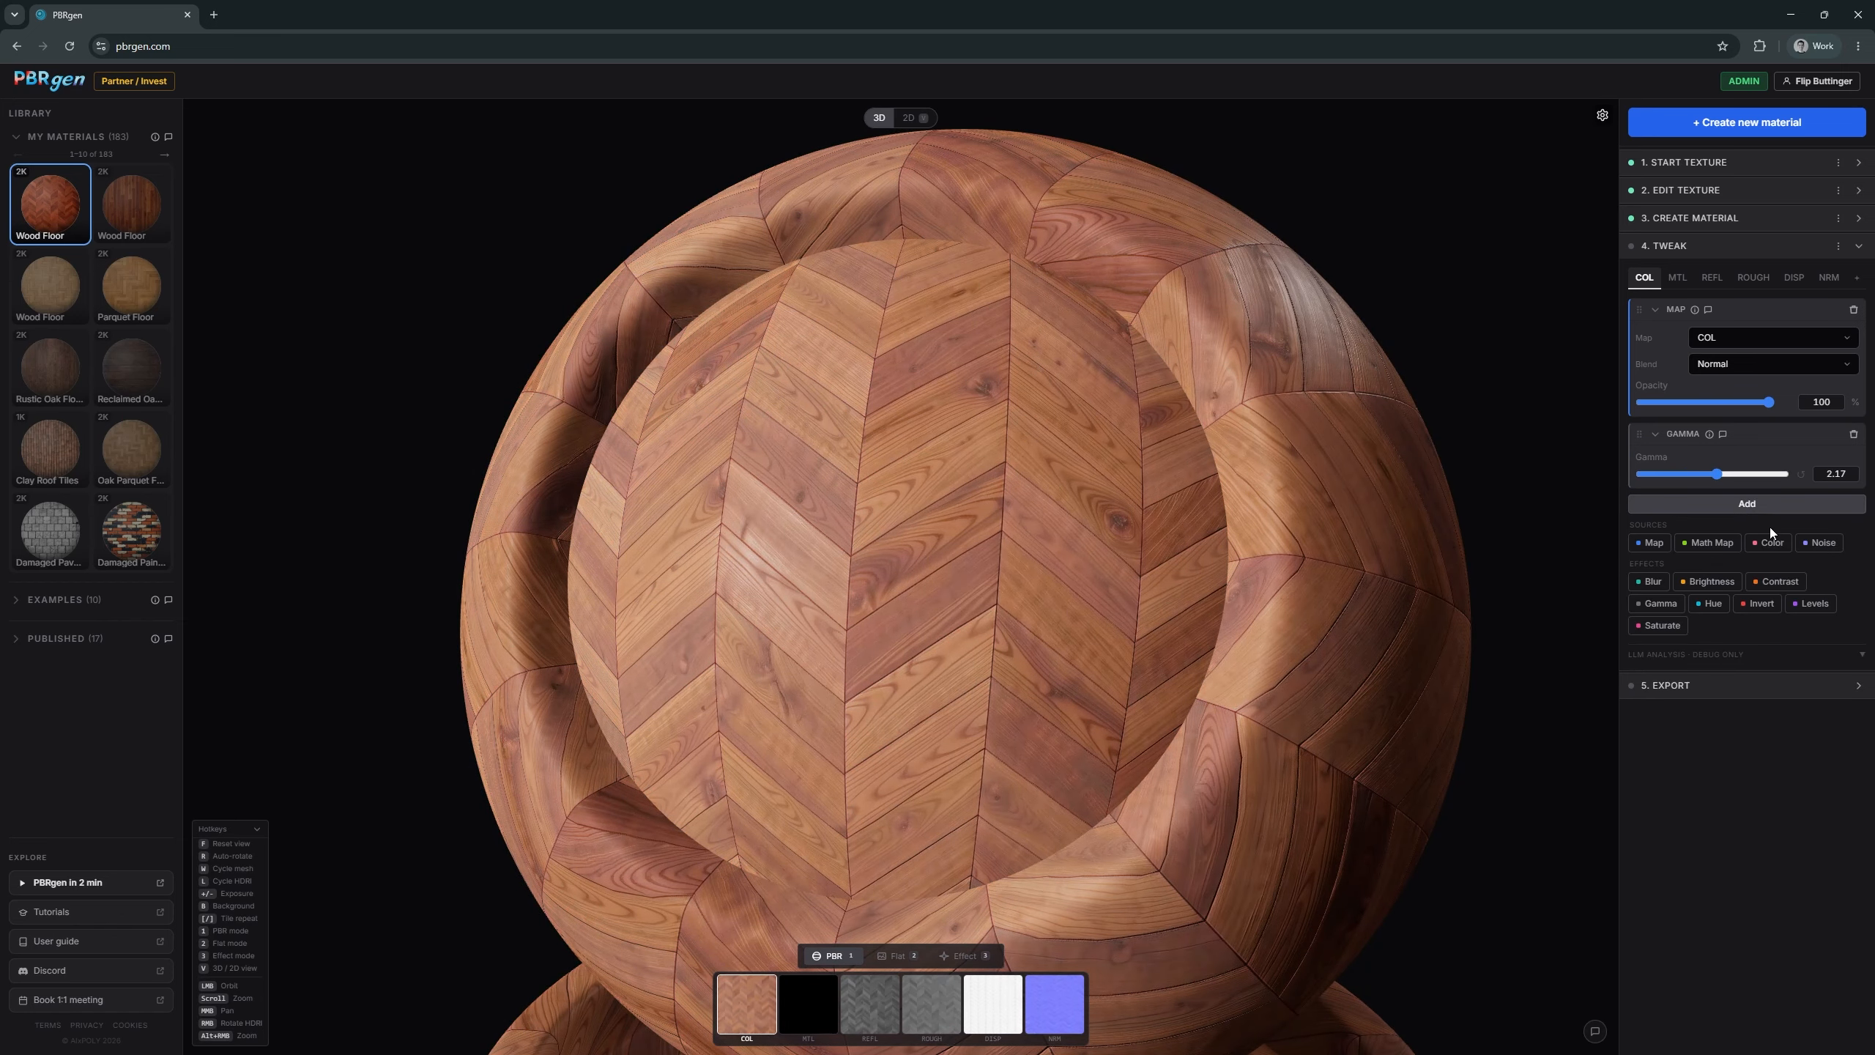
click(1812, 603)
drag(1707, 640, 1685, 674)
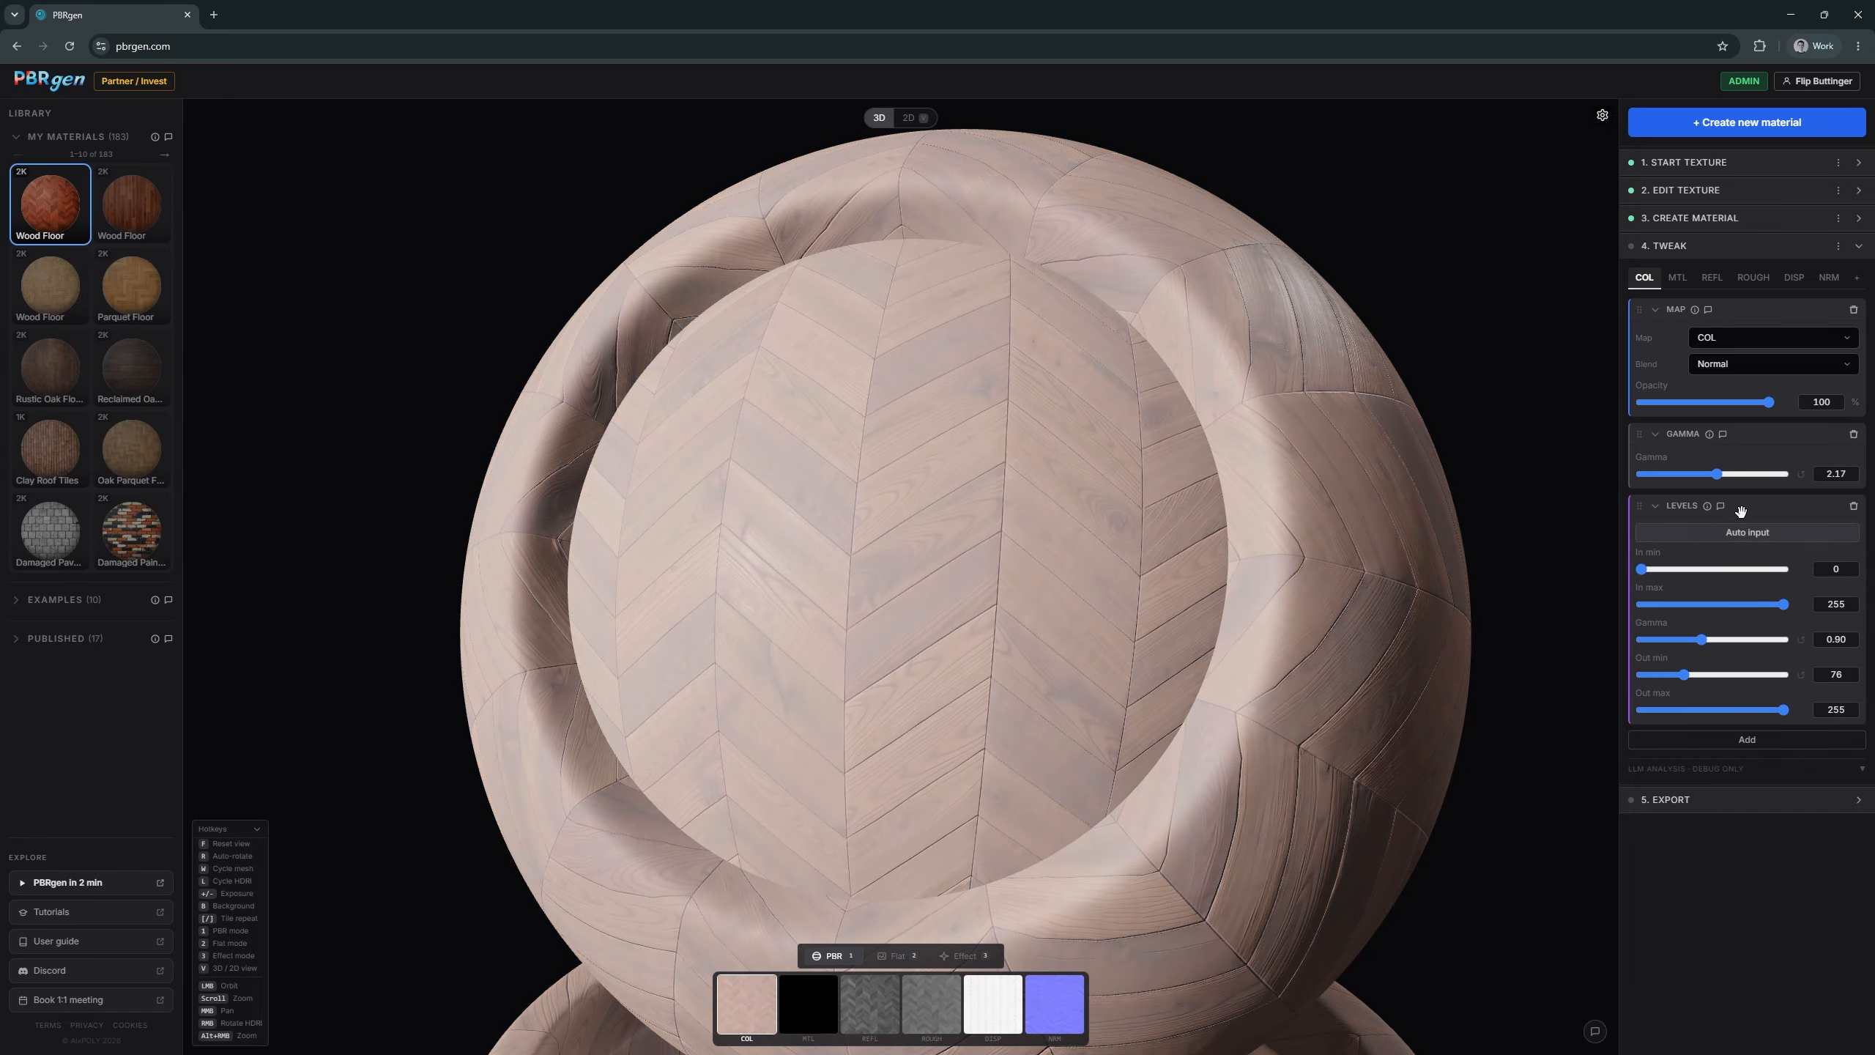
drag(1766, 437, 1750, 517)
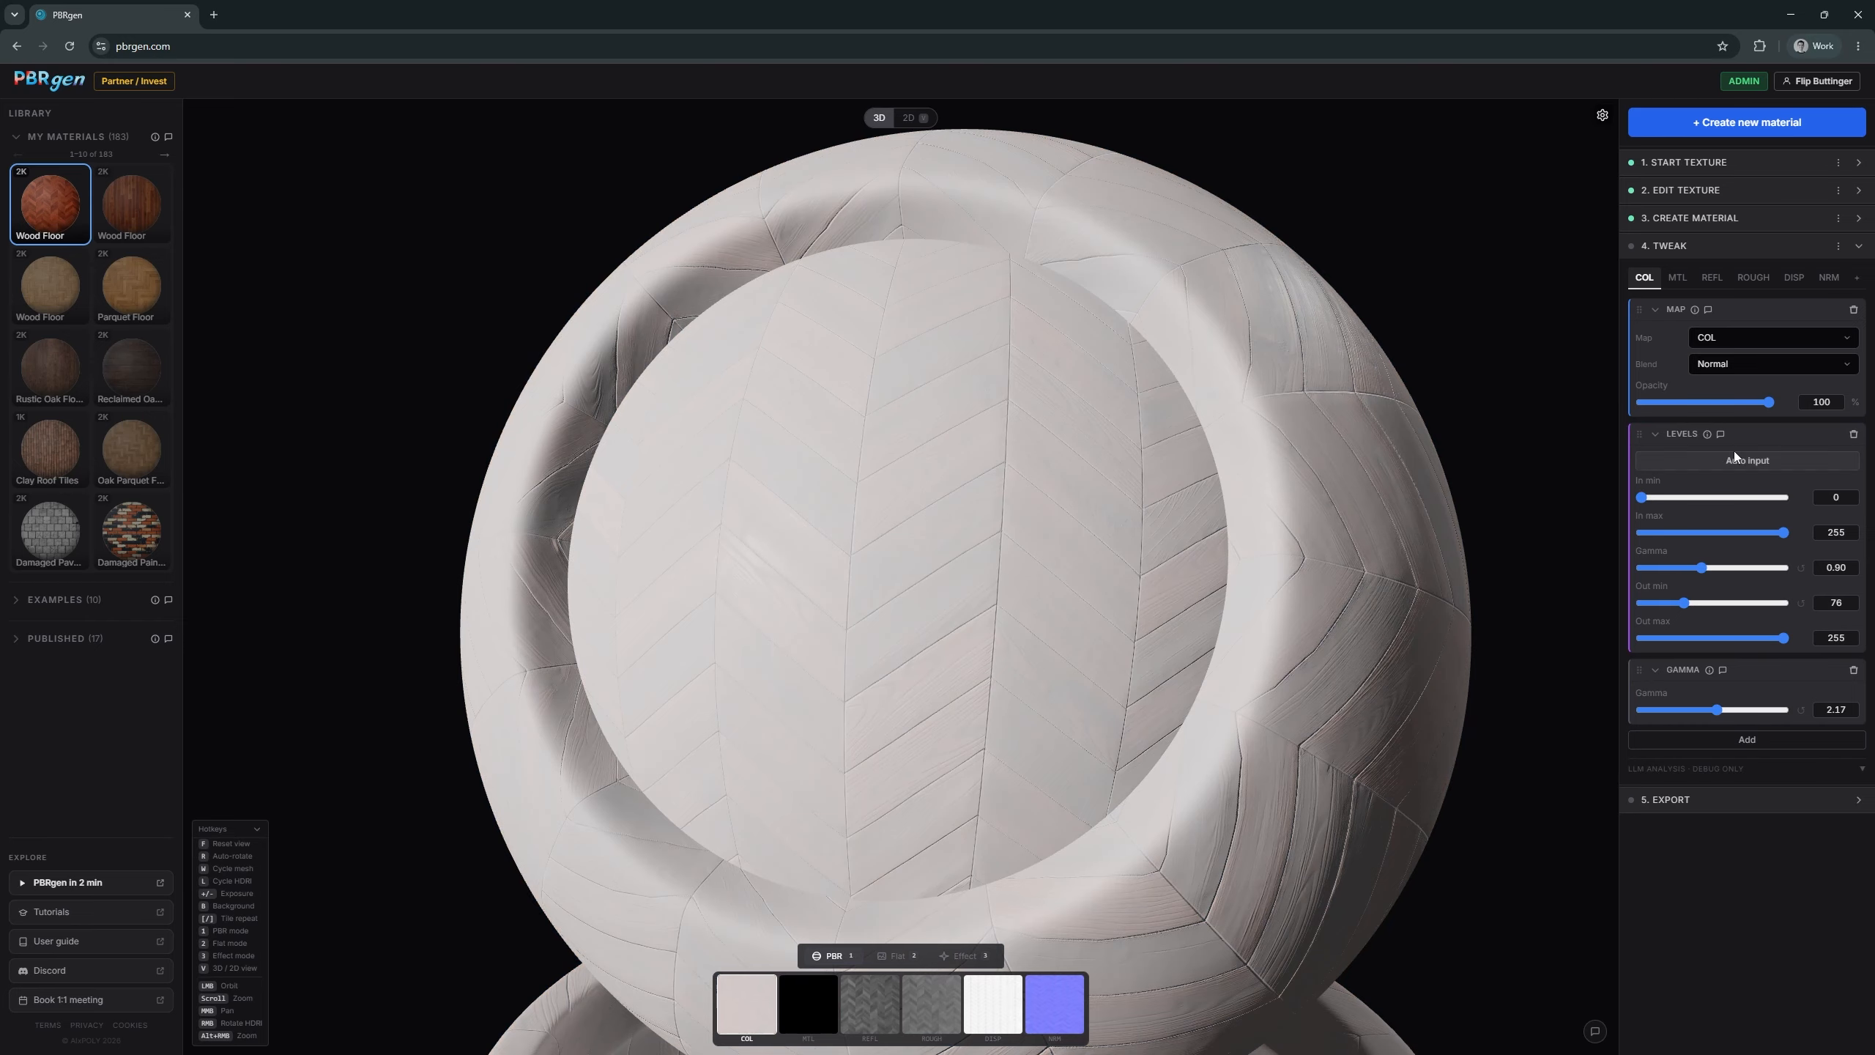
click(1853, 434)
click(1853, 434)
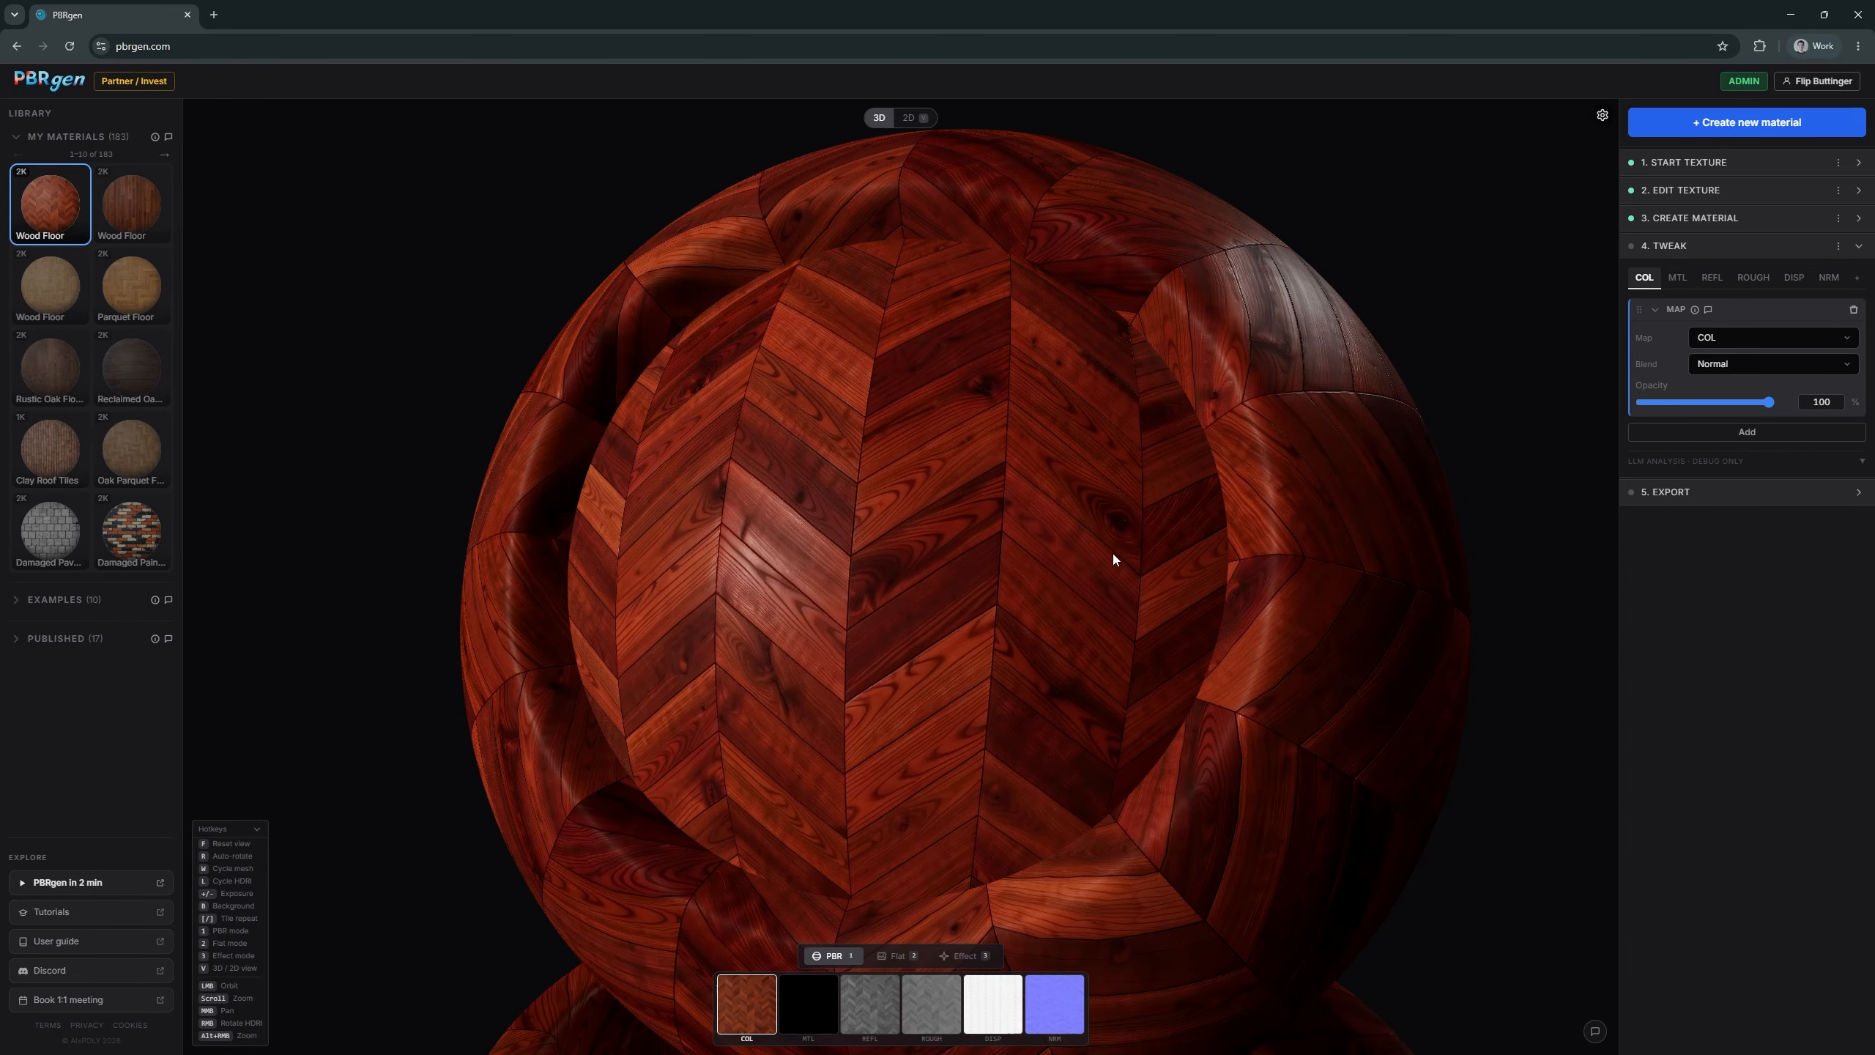
- Download the Wood Floor material at its current 2K resolution with the COL, REFL, ROUGH, DISP and NRM maps
drag(1113, 553, 1139, 511)
scroll(1226, 523, up, 3)
scroll(1236, 528, up, 1)
scroll(1237, 527, up, 1)
scroll(1139, 511, down, 5)
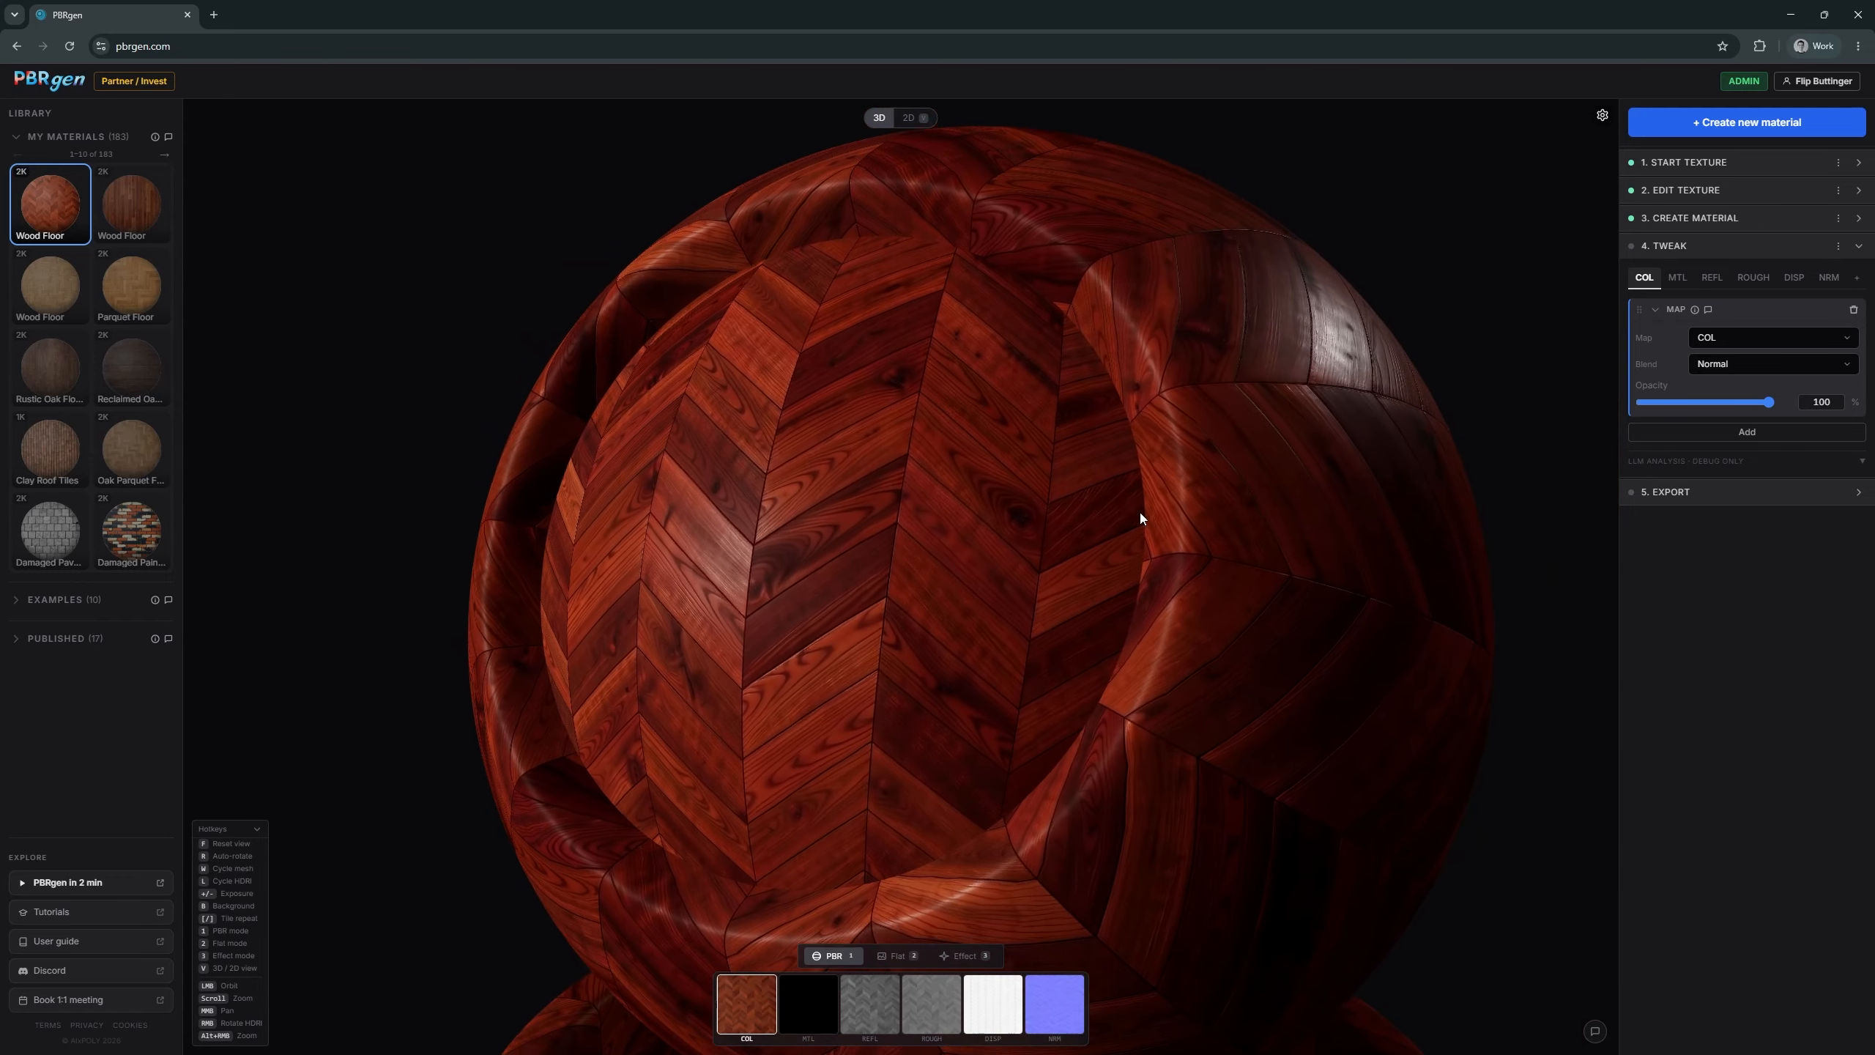
click(1723, 494)
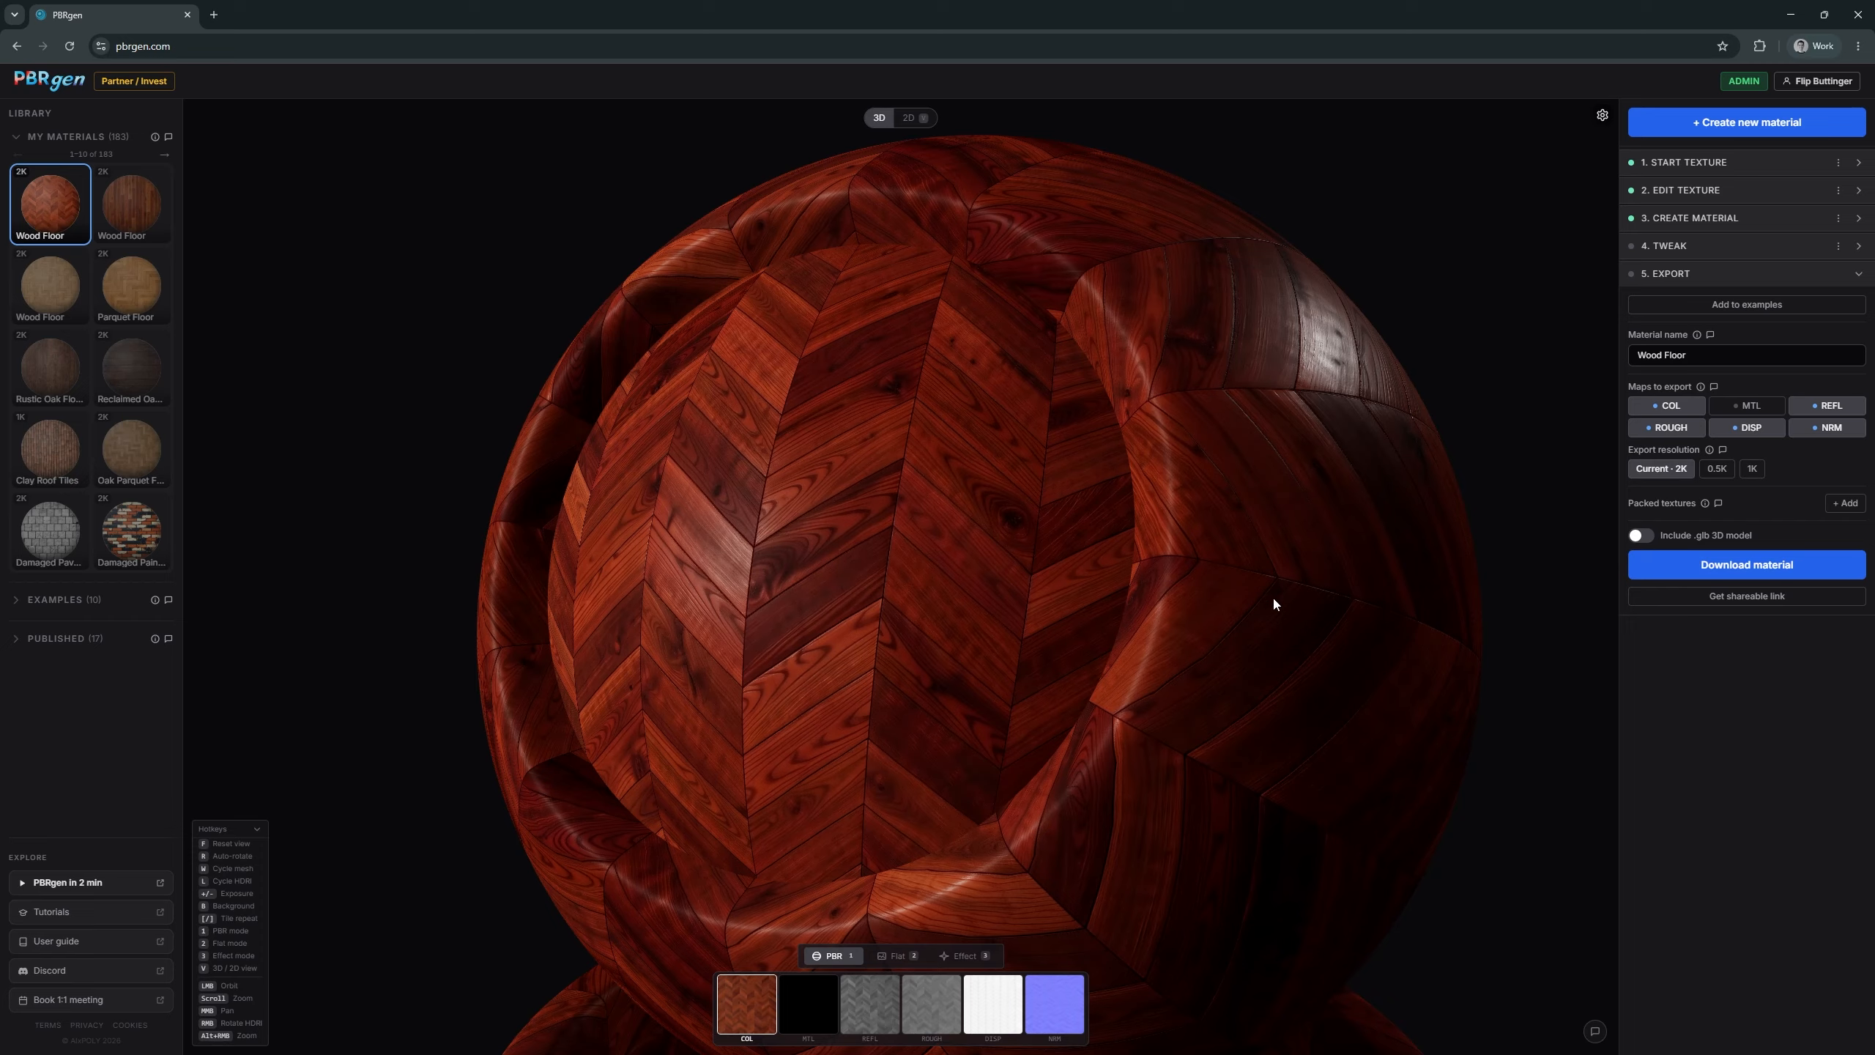
click(1771, 565)
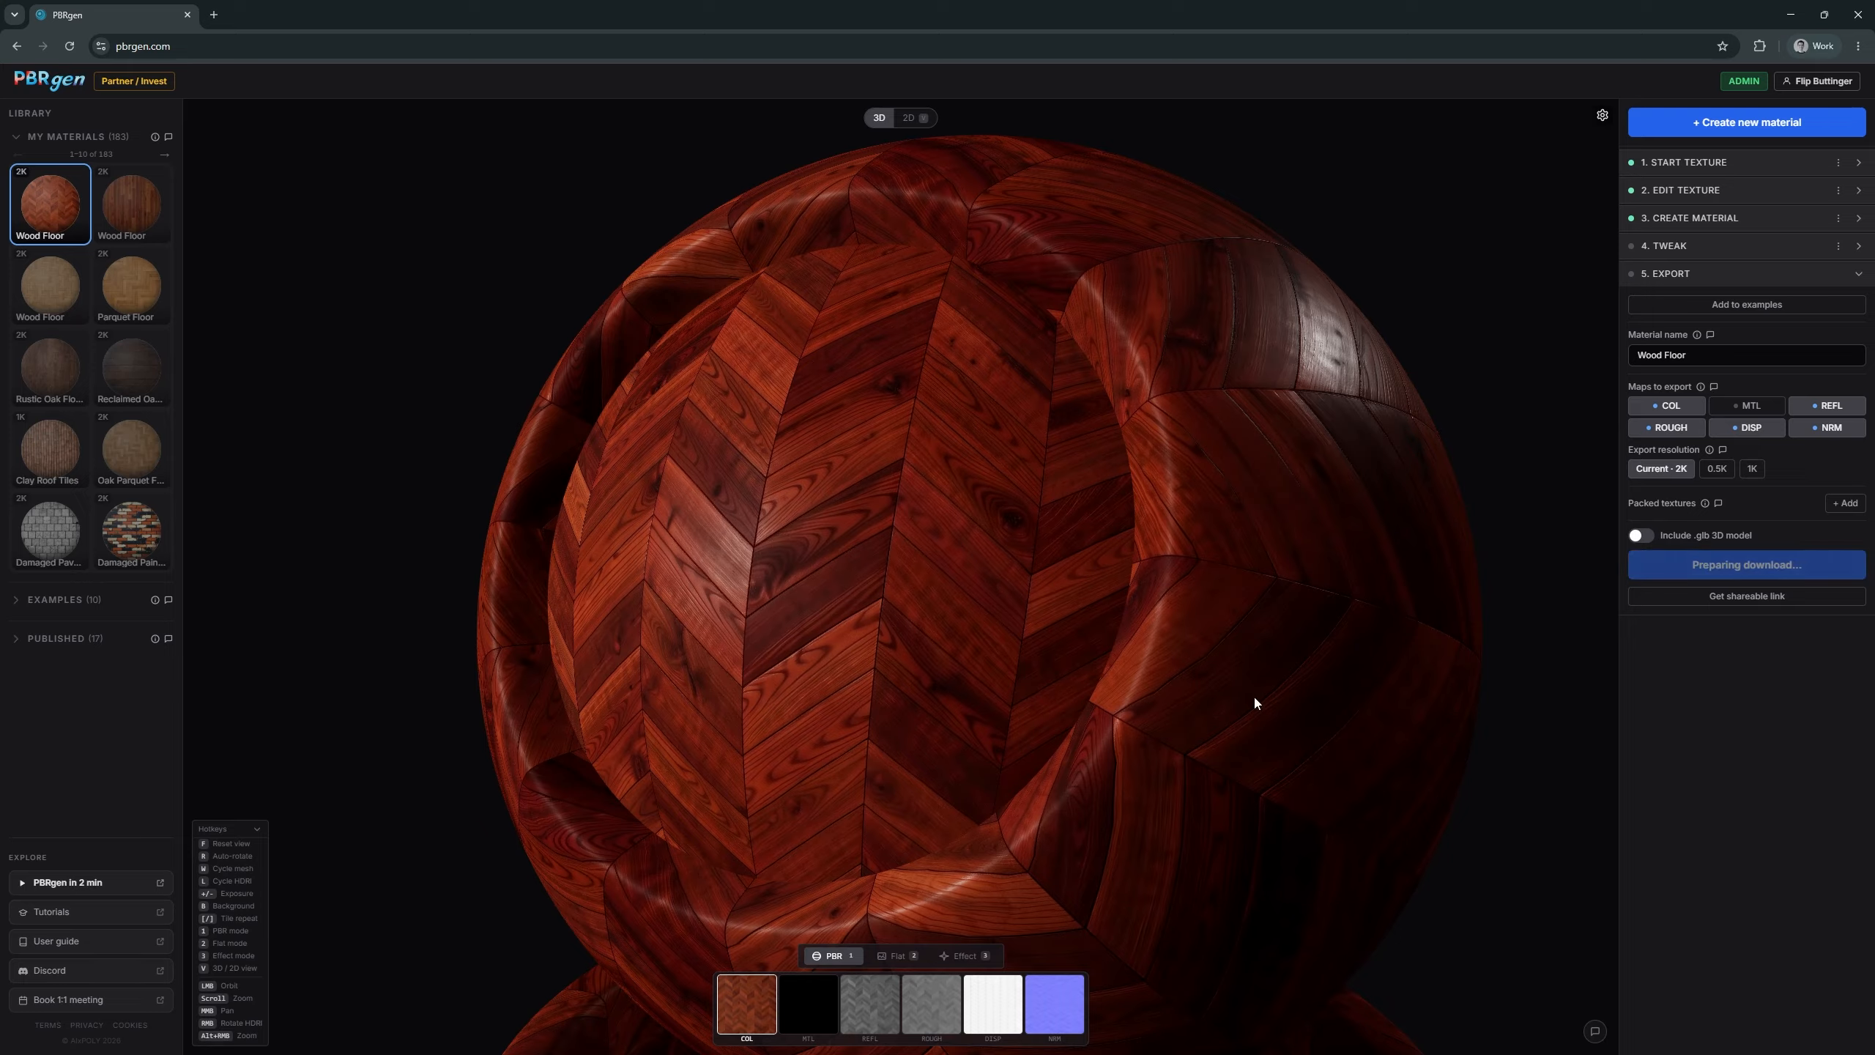
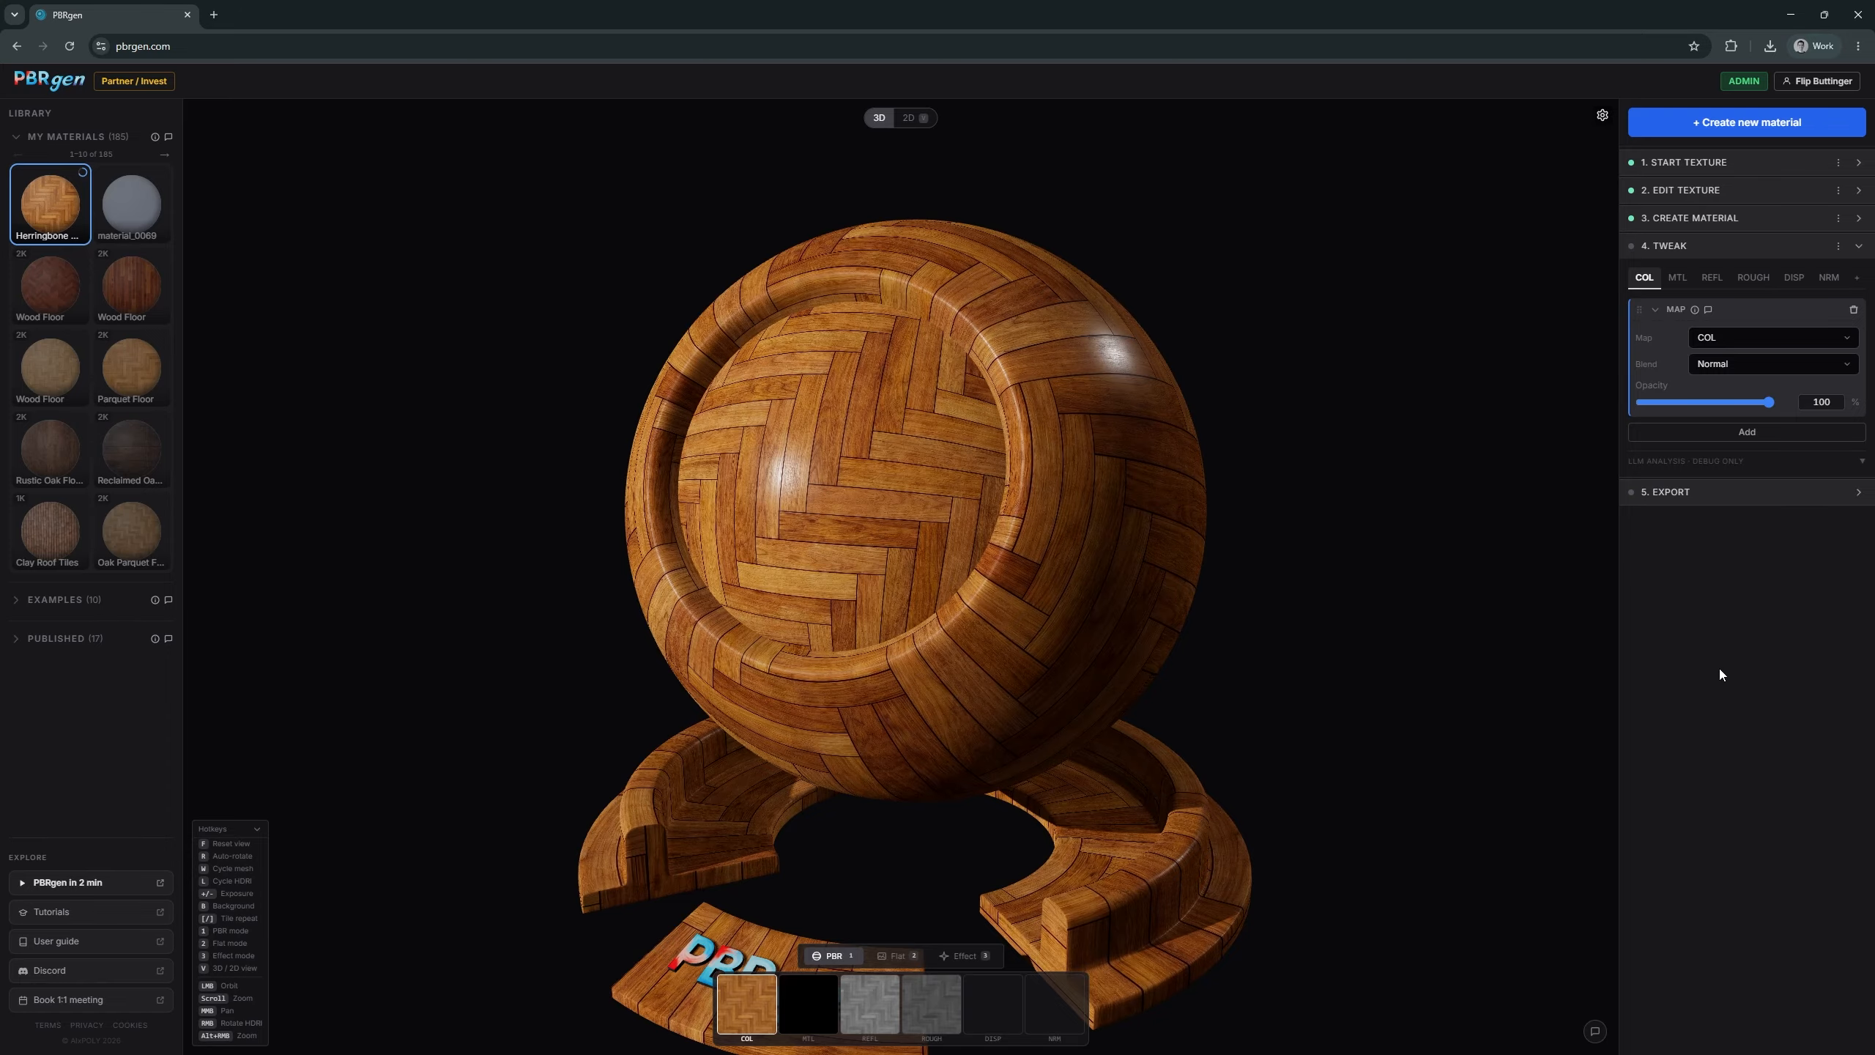
- Examine the new herringbone material's plank surface and highlights on the 3D preview, up close and from several angles
scroll(1265, 471, up, 5)
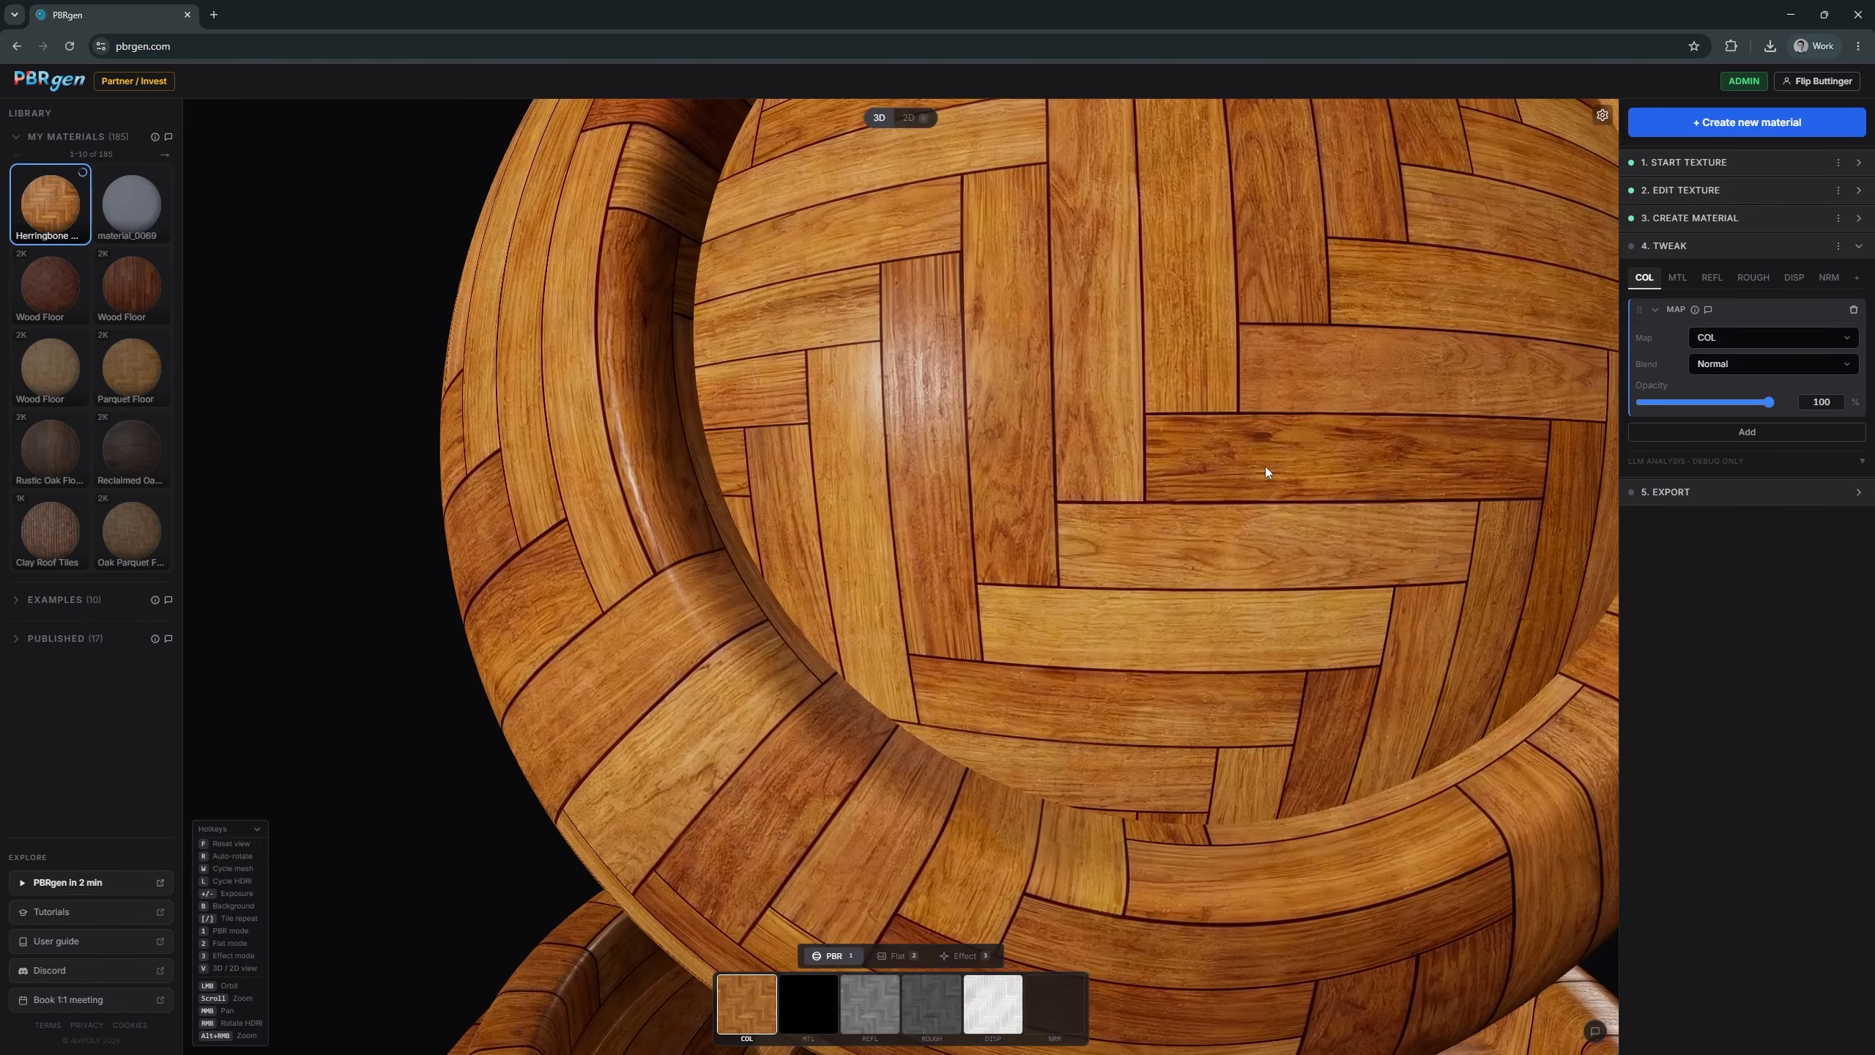
scroll(1265, 465, down, 5)
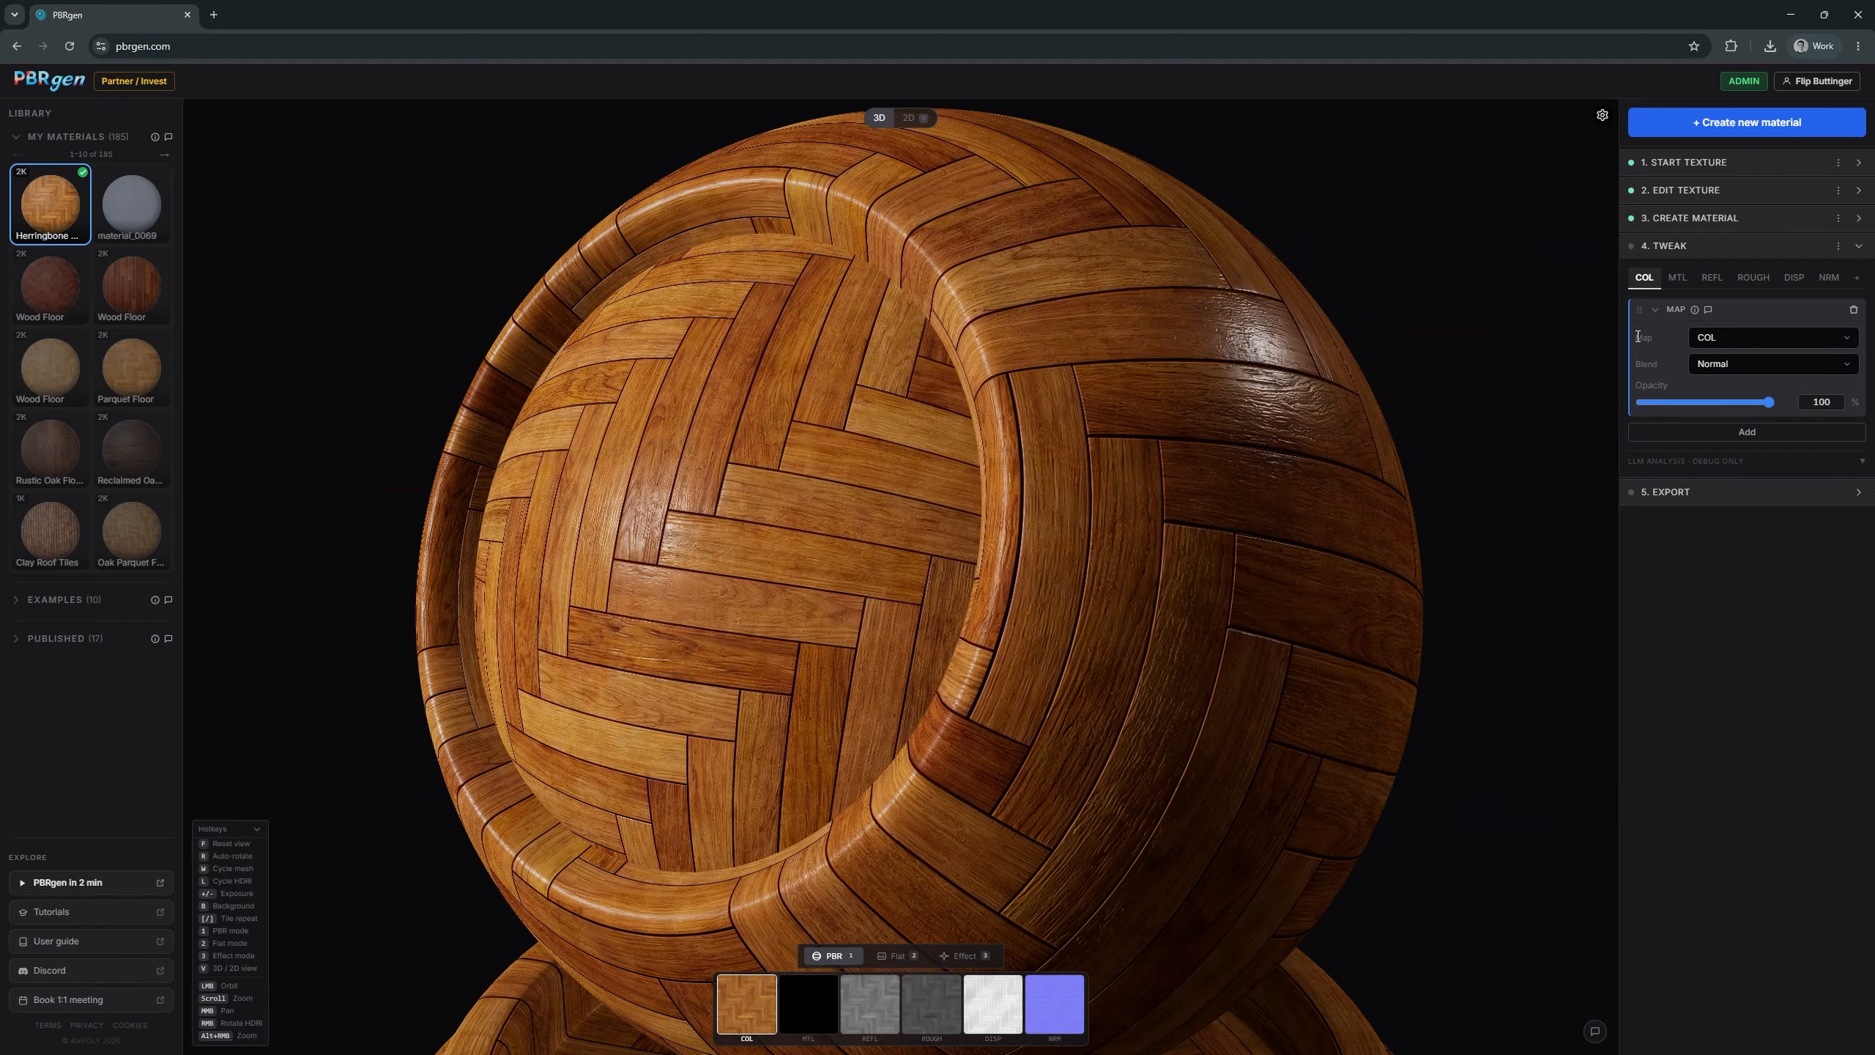
drag(947, 547, 992, 498)
scroll(991, 503, down, 2)
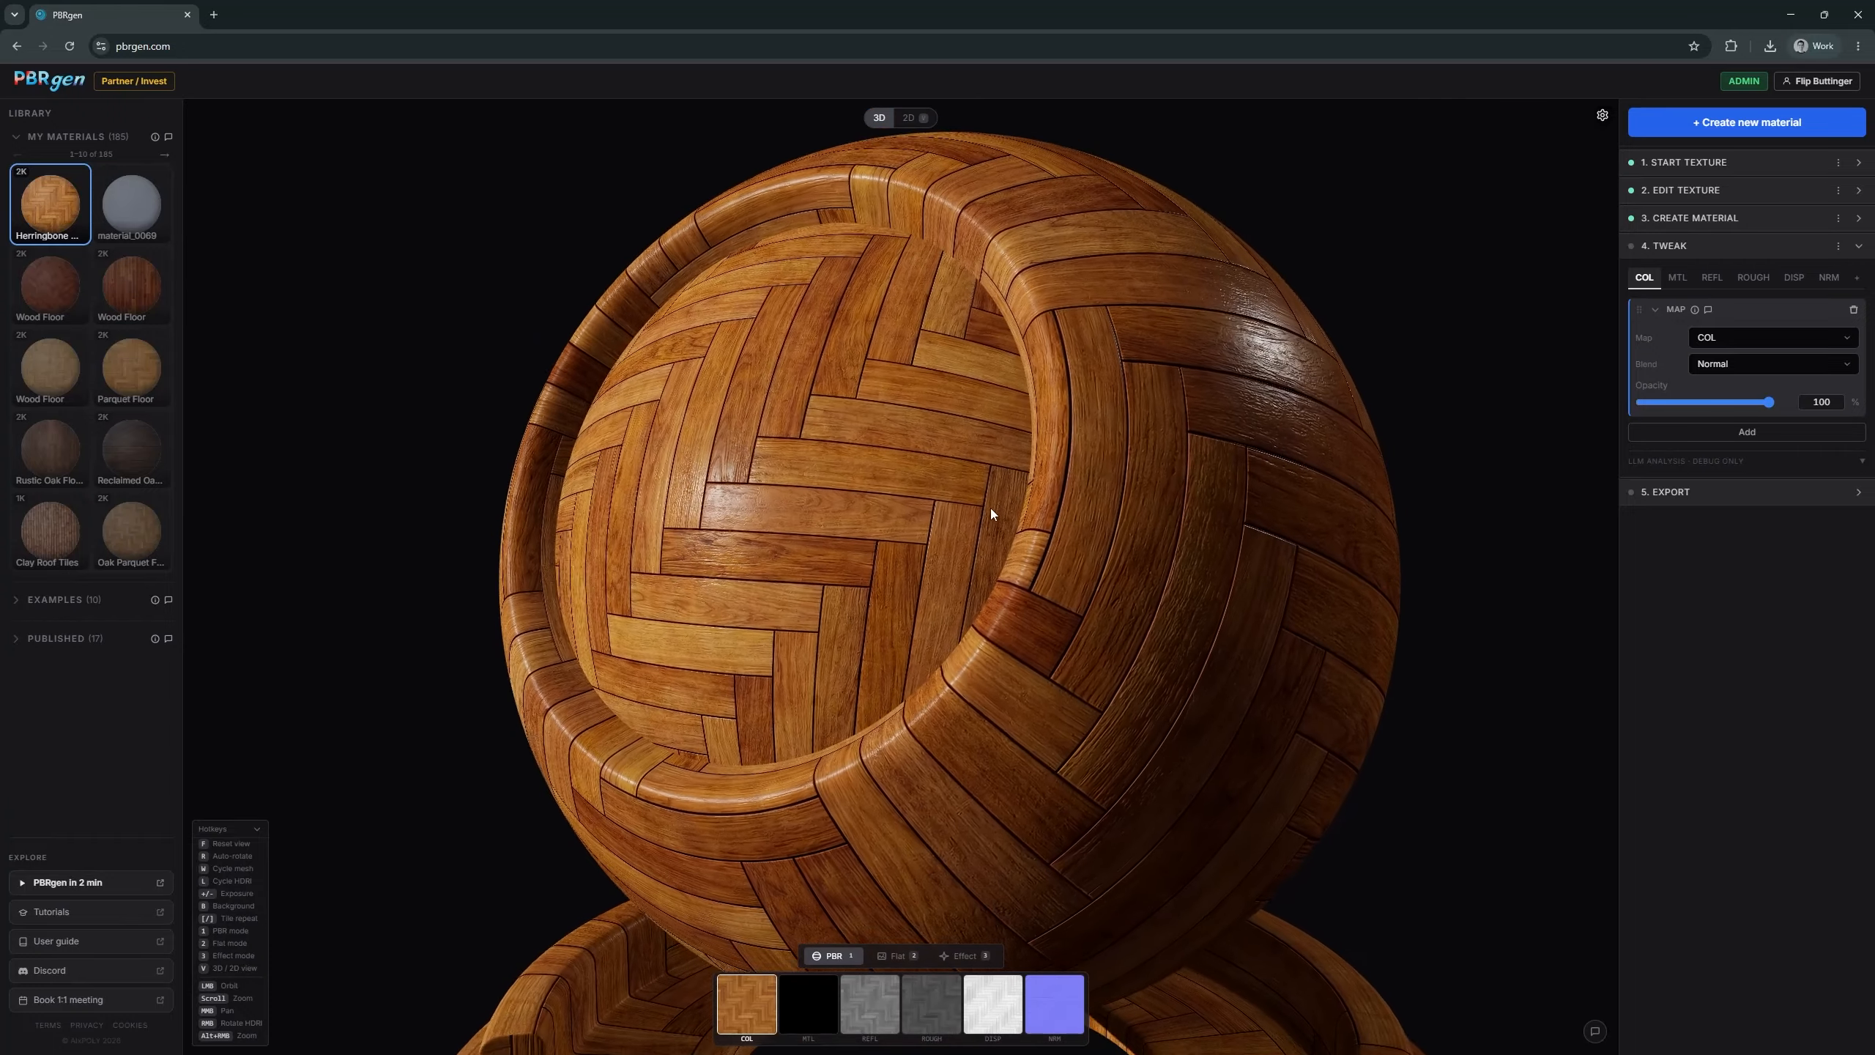
scroll(993, 507, up, 5)
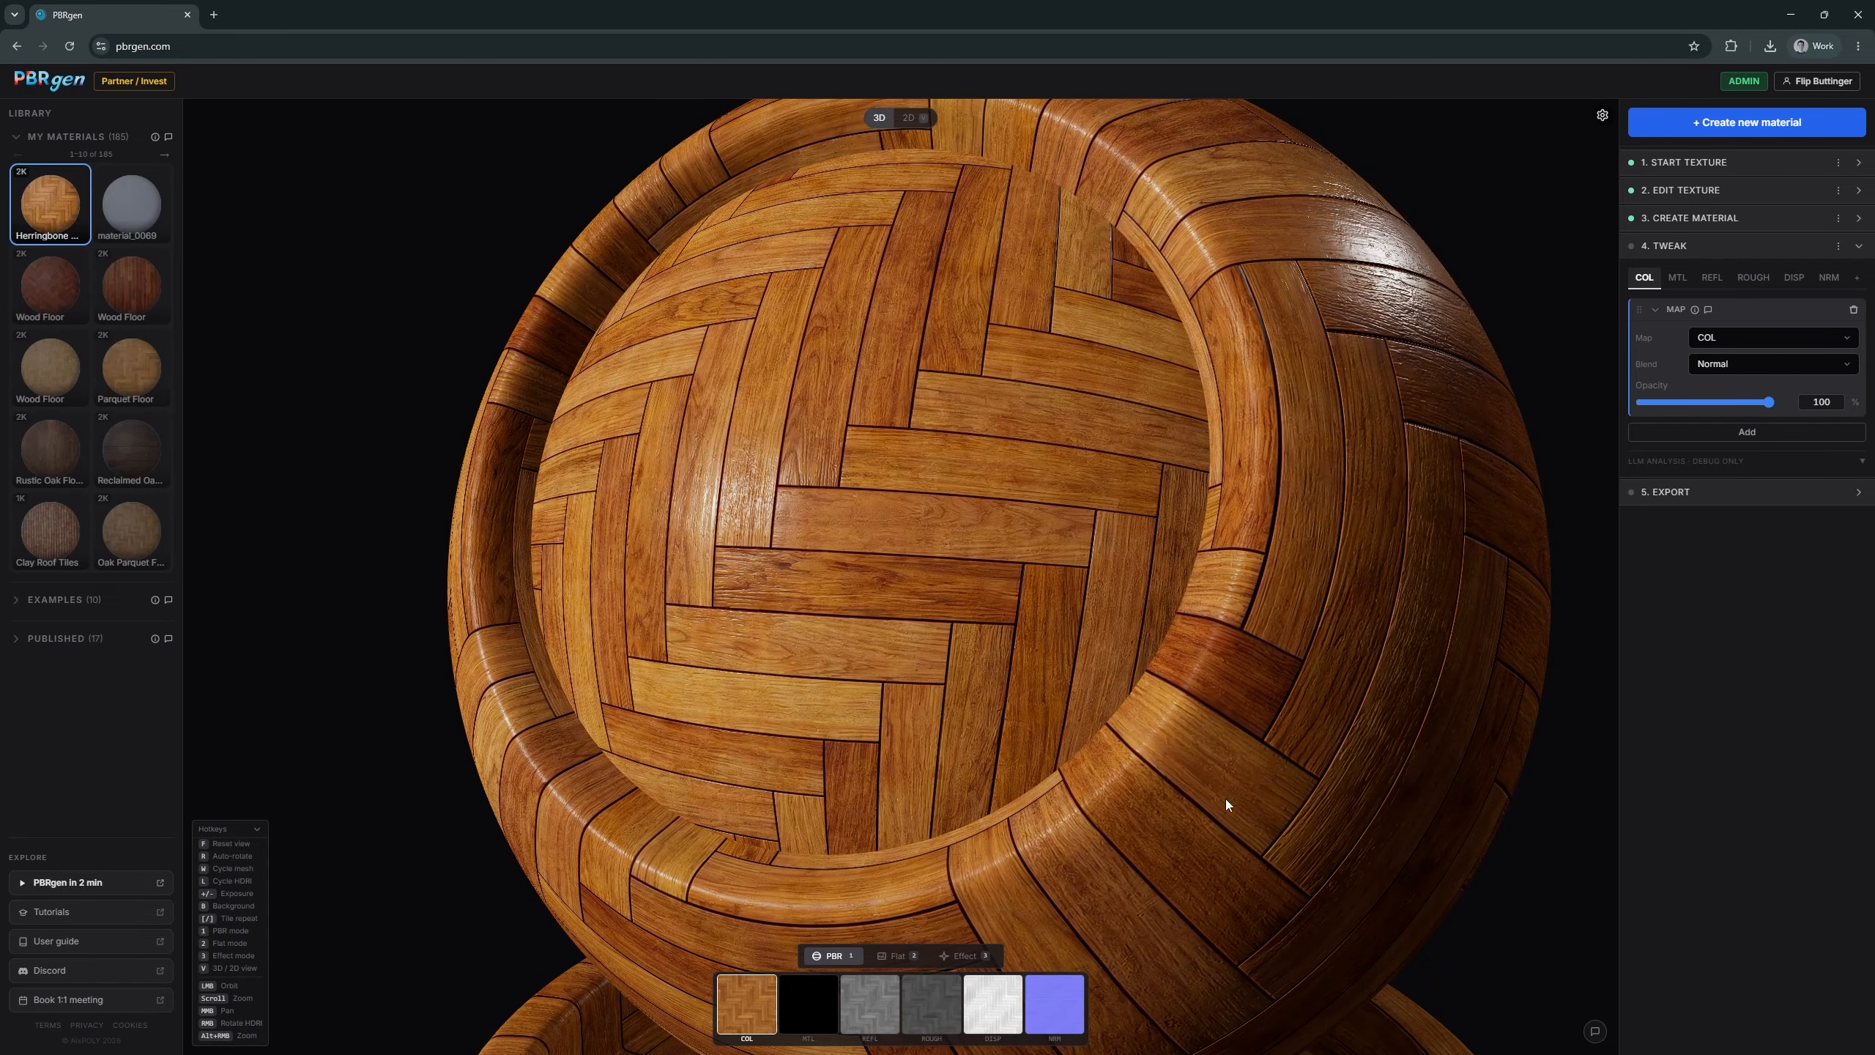
- Inspect the herringbone material's normal map in Flat mode and in Effect mode, checking the wood grain and plank joints up close
click(1055, 1005)
drag(1186, 409, 1245, 464)
scroll(1245, 464, up, 3)
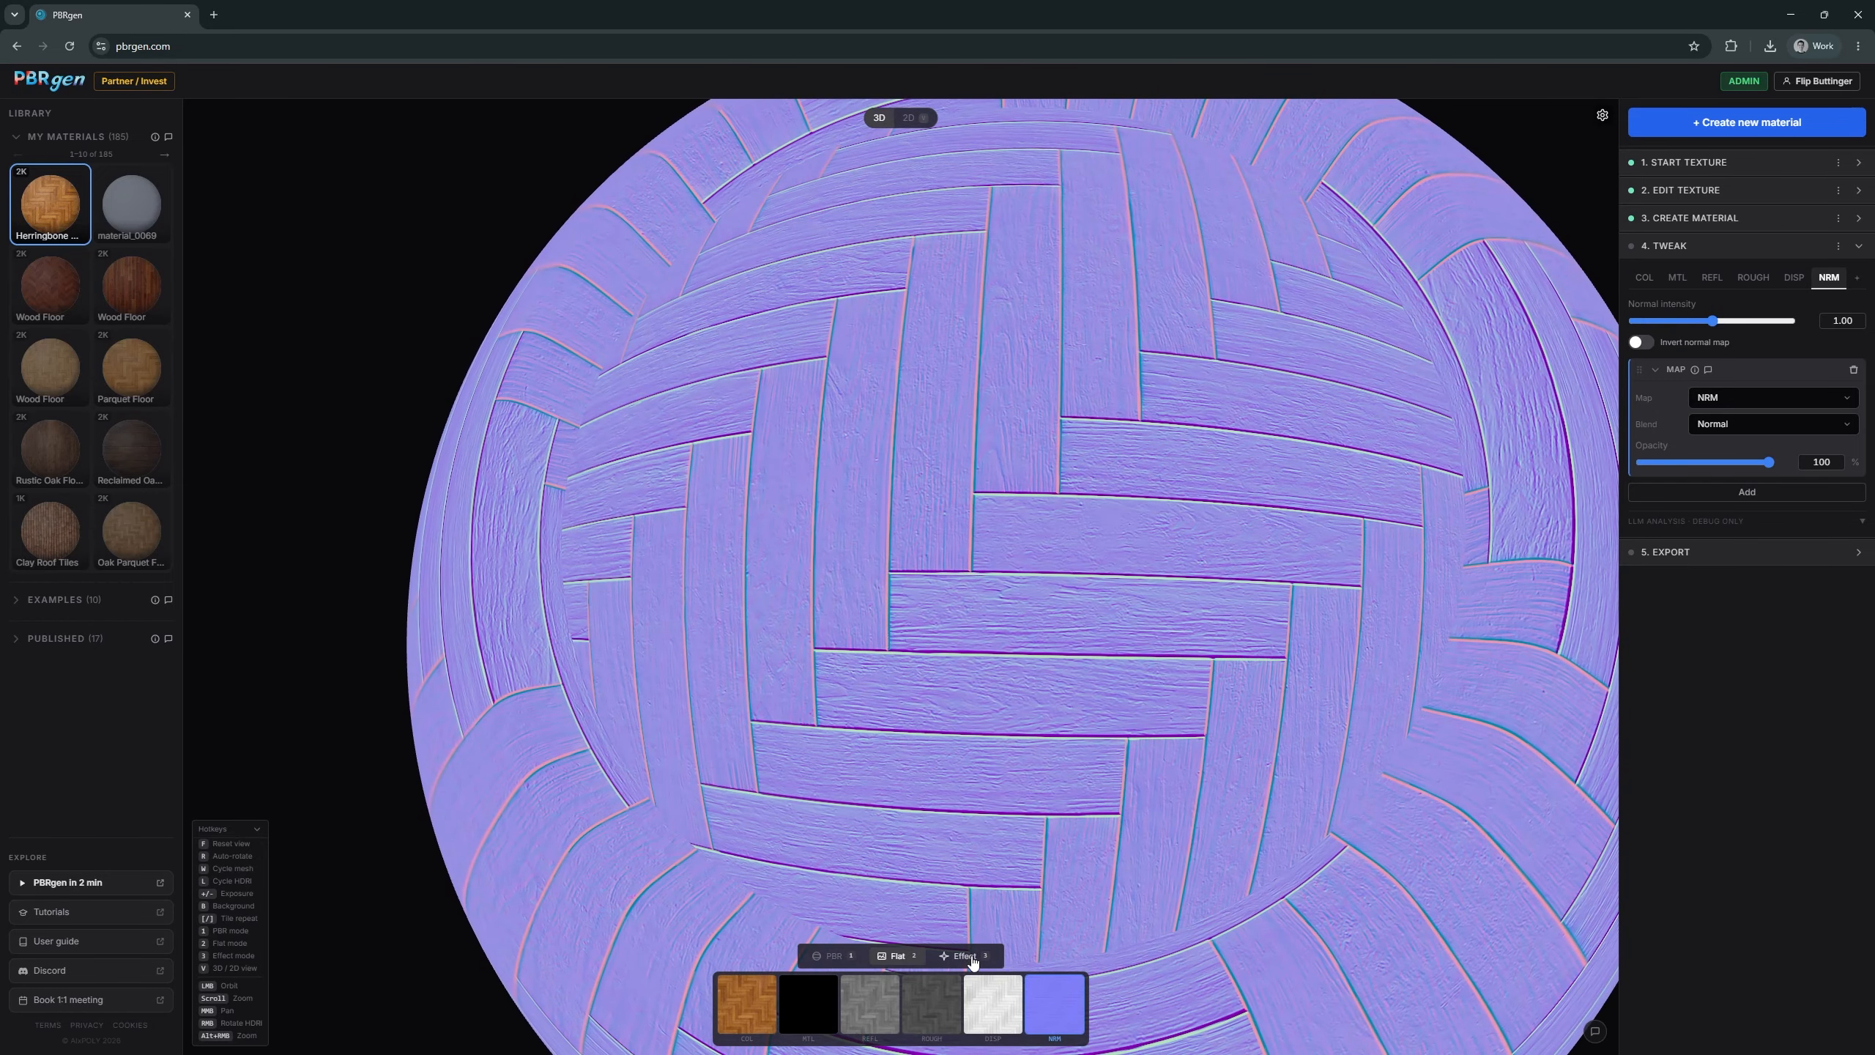
key(3)
scroll(1137, 503, up, 5)
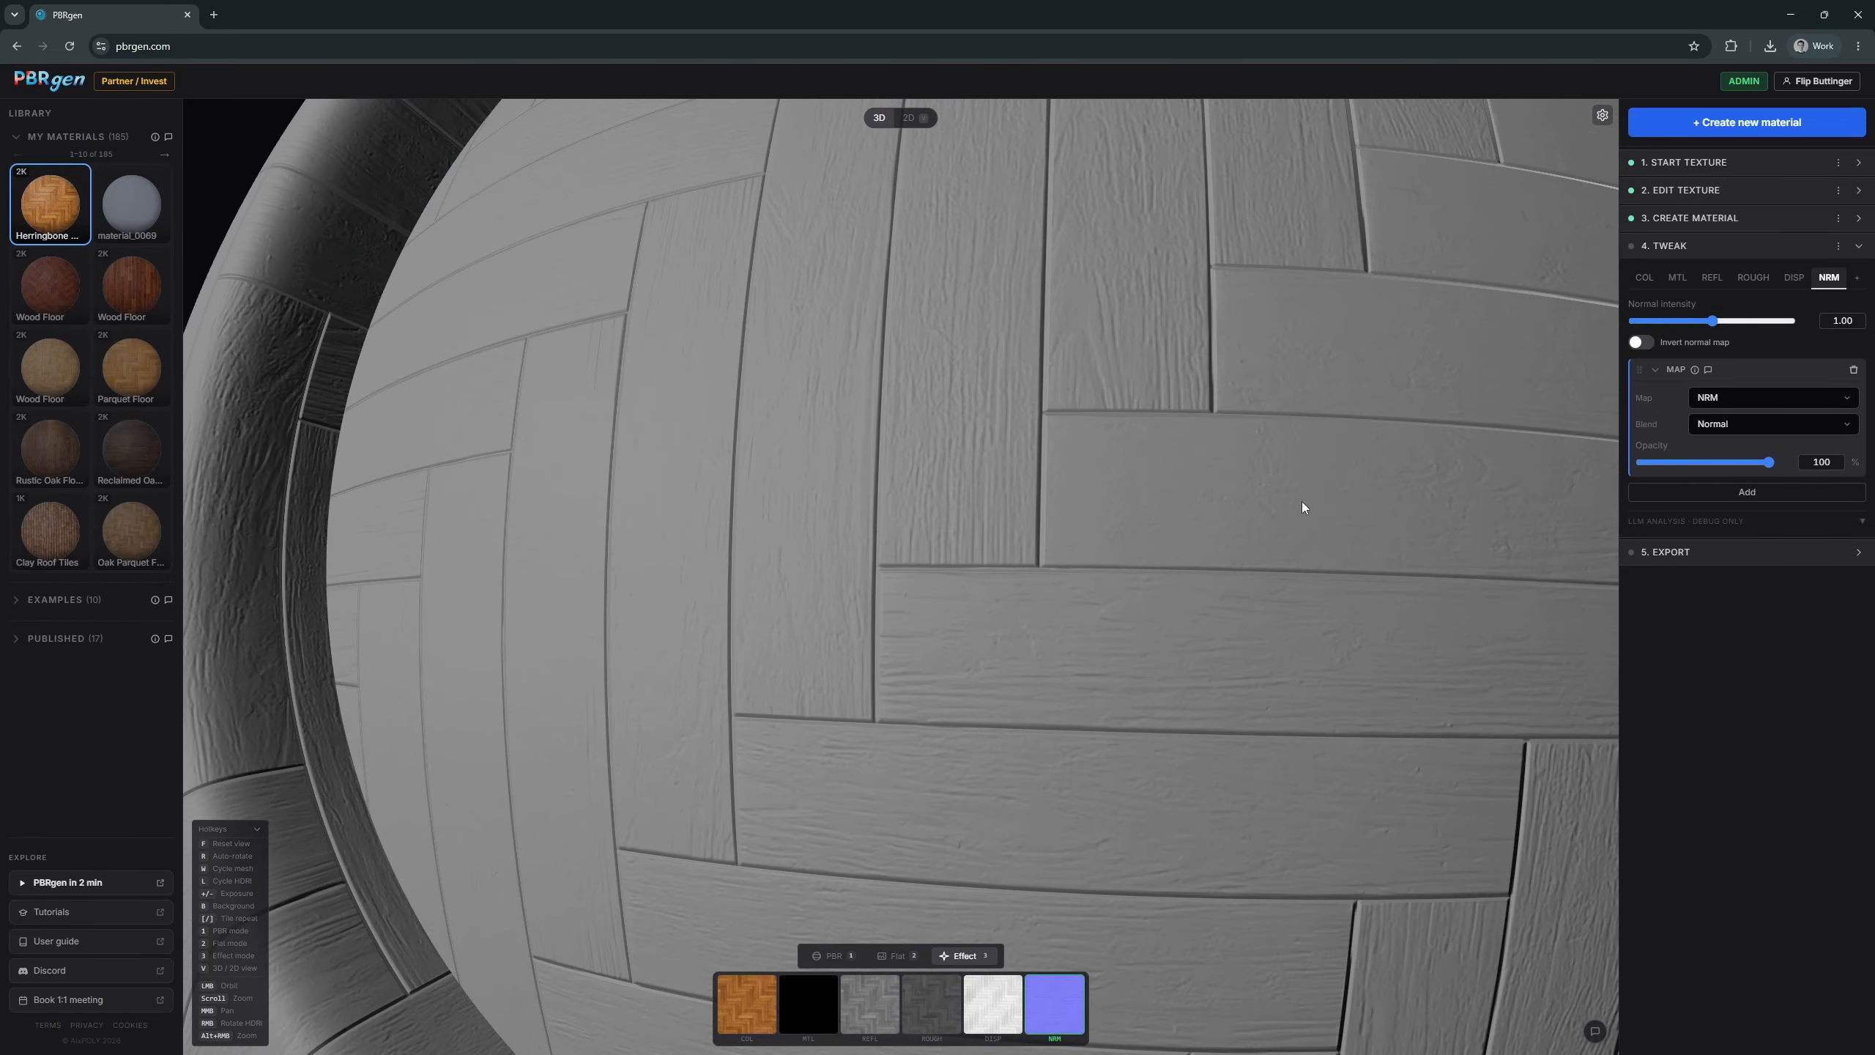
drag(1218, 644, 1113, 446)
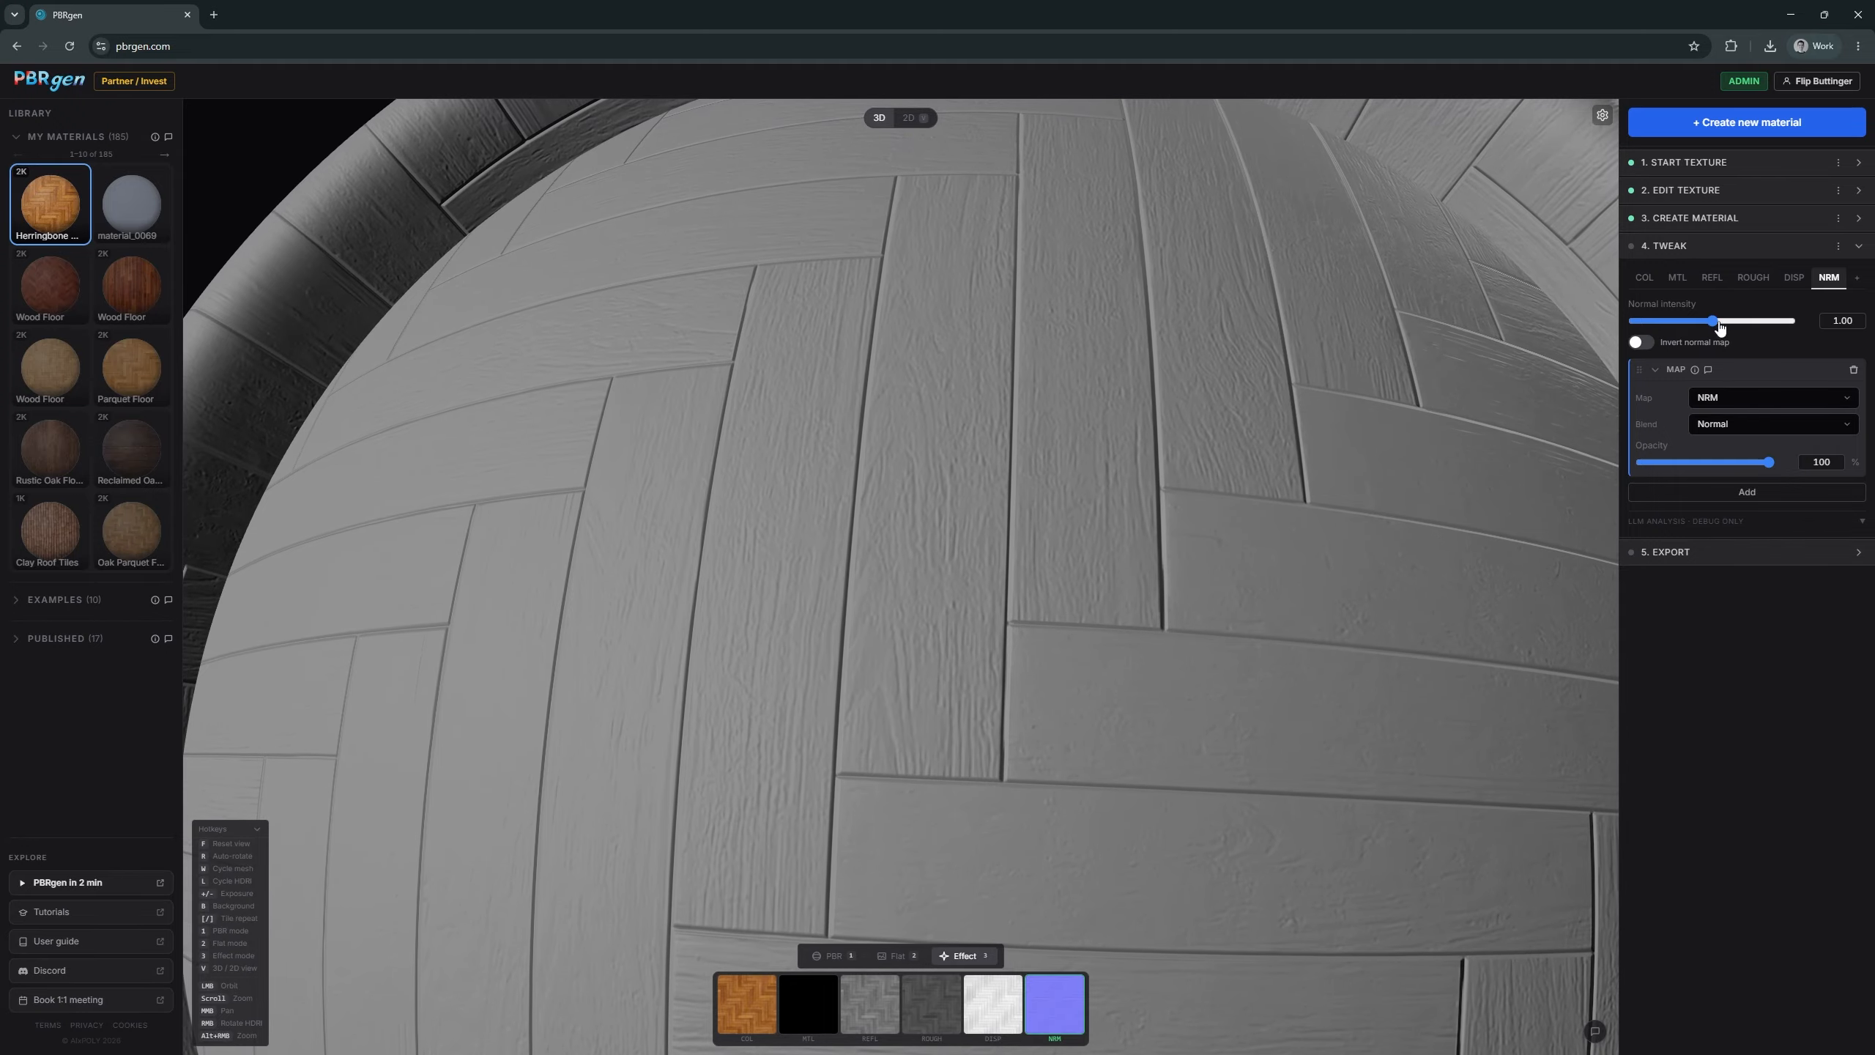
- Set the normal intensity of the herringbone material to 0.19 and check the softened relief
mouse_move(1705, 326)
mouse_down()
mouse_move(1615, 330)
mouse_move(1651, 327)
mouse_up()
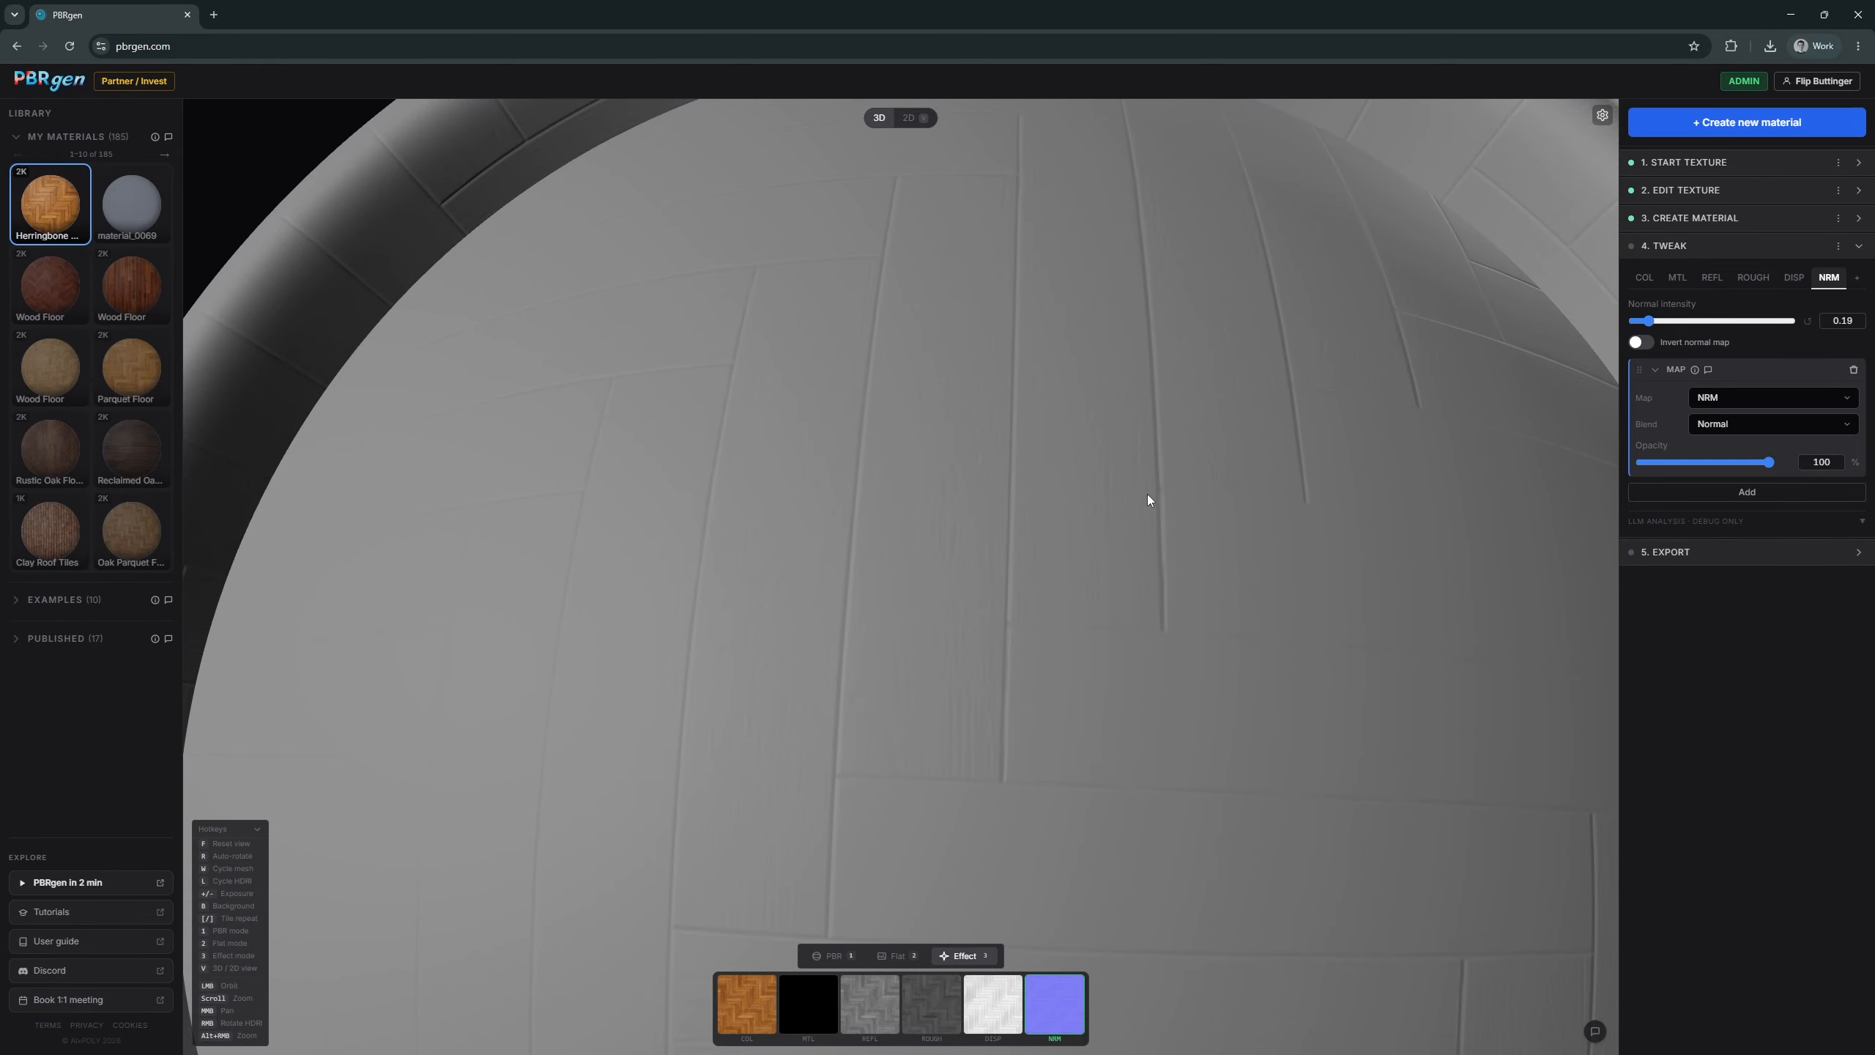
scroll(1147, 494, down, 3)
drag(1147, 494, 1188, 448)
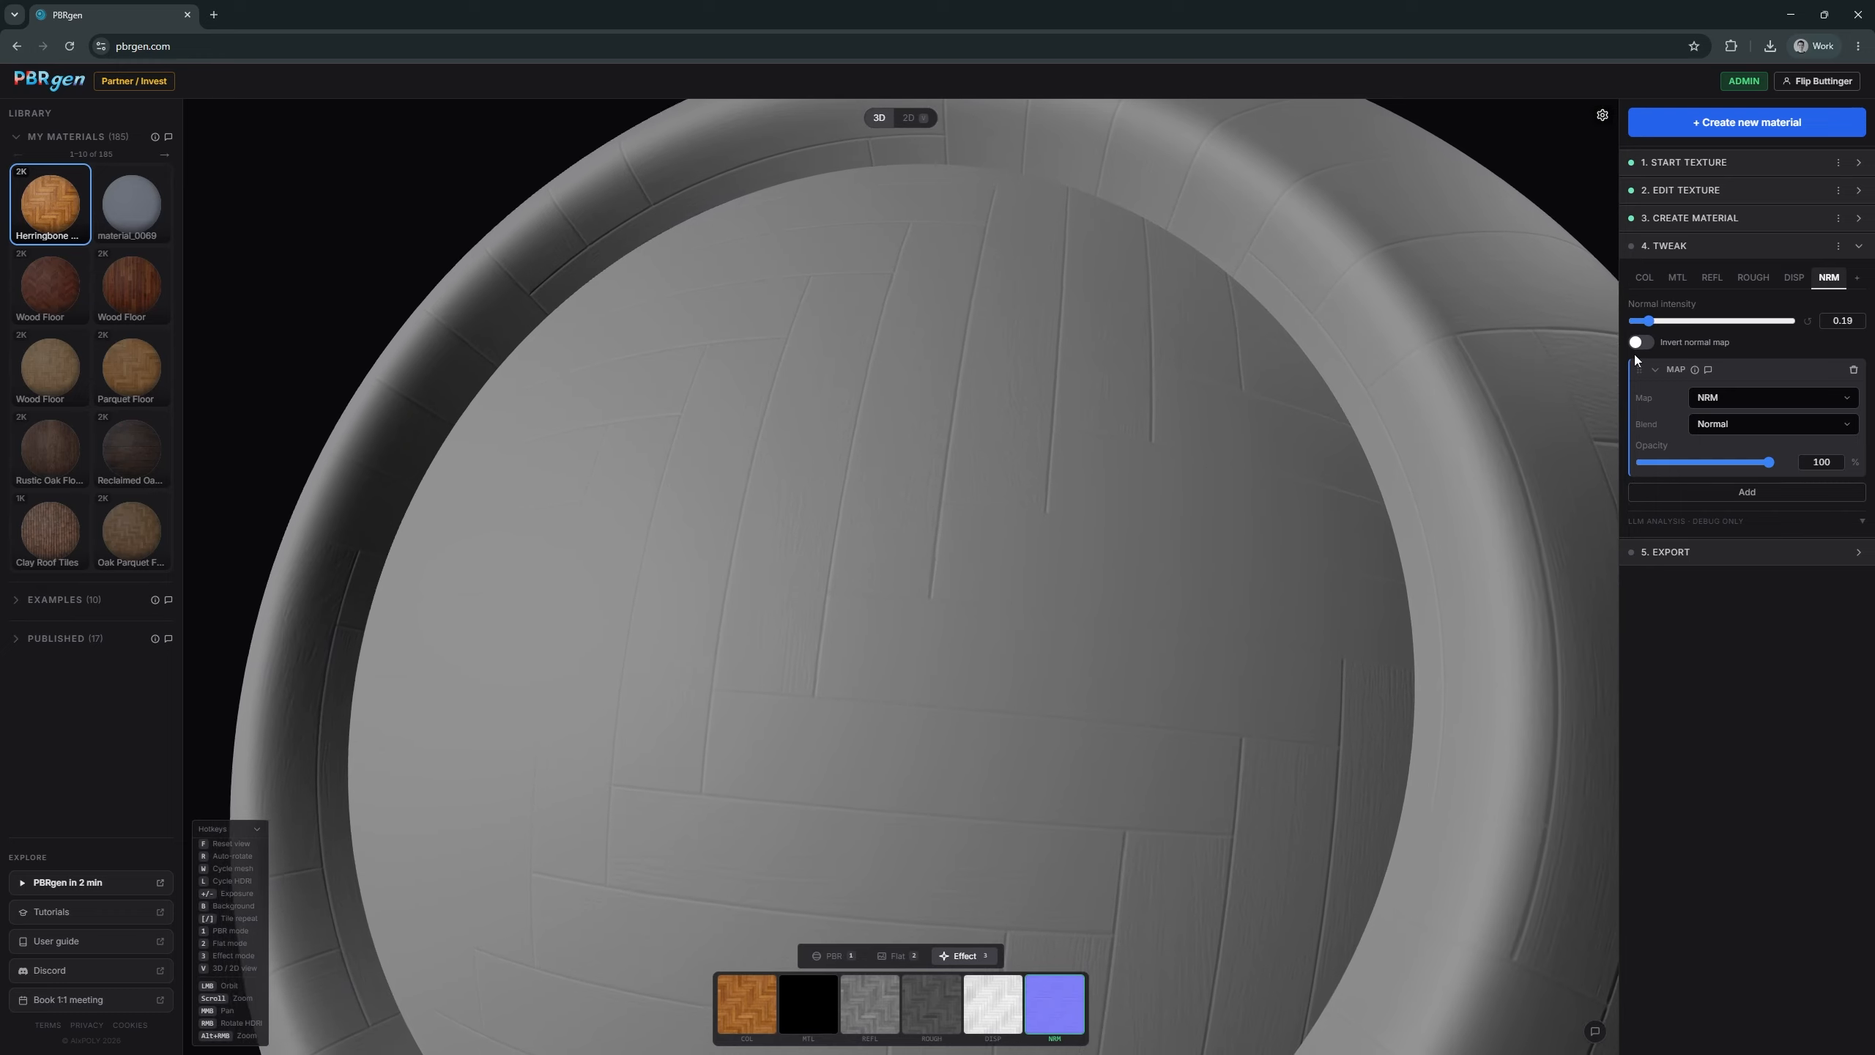
- Try displacement scales of 0.0 and 6.1 on the herringbone material and reset the scale to its default
click(1793, 279)
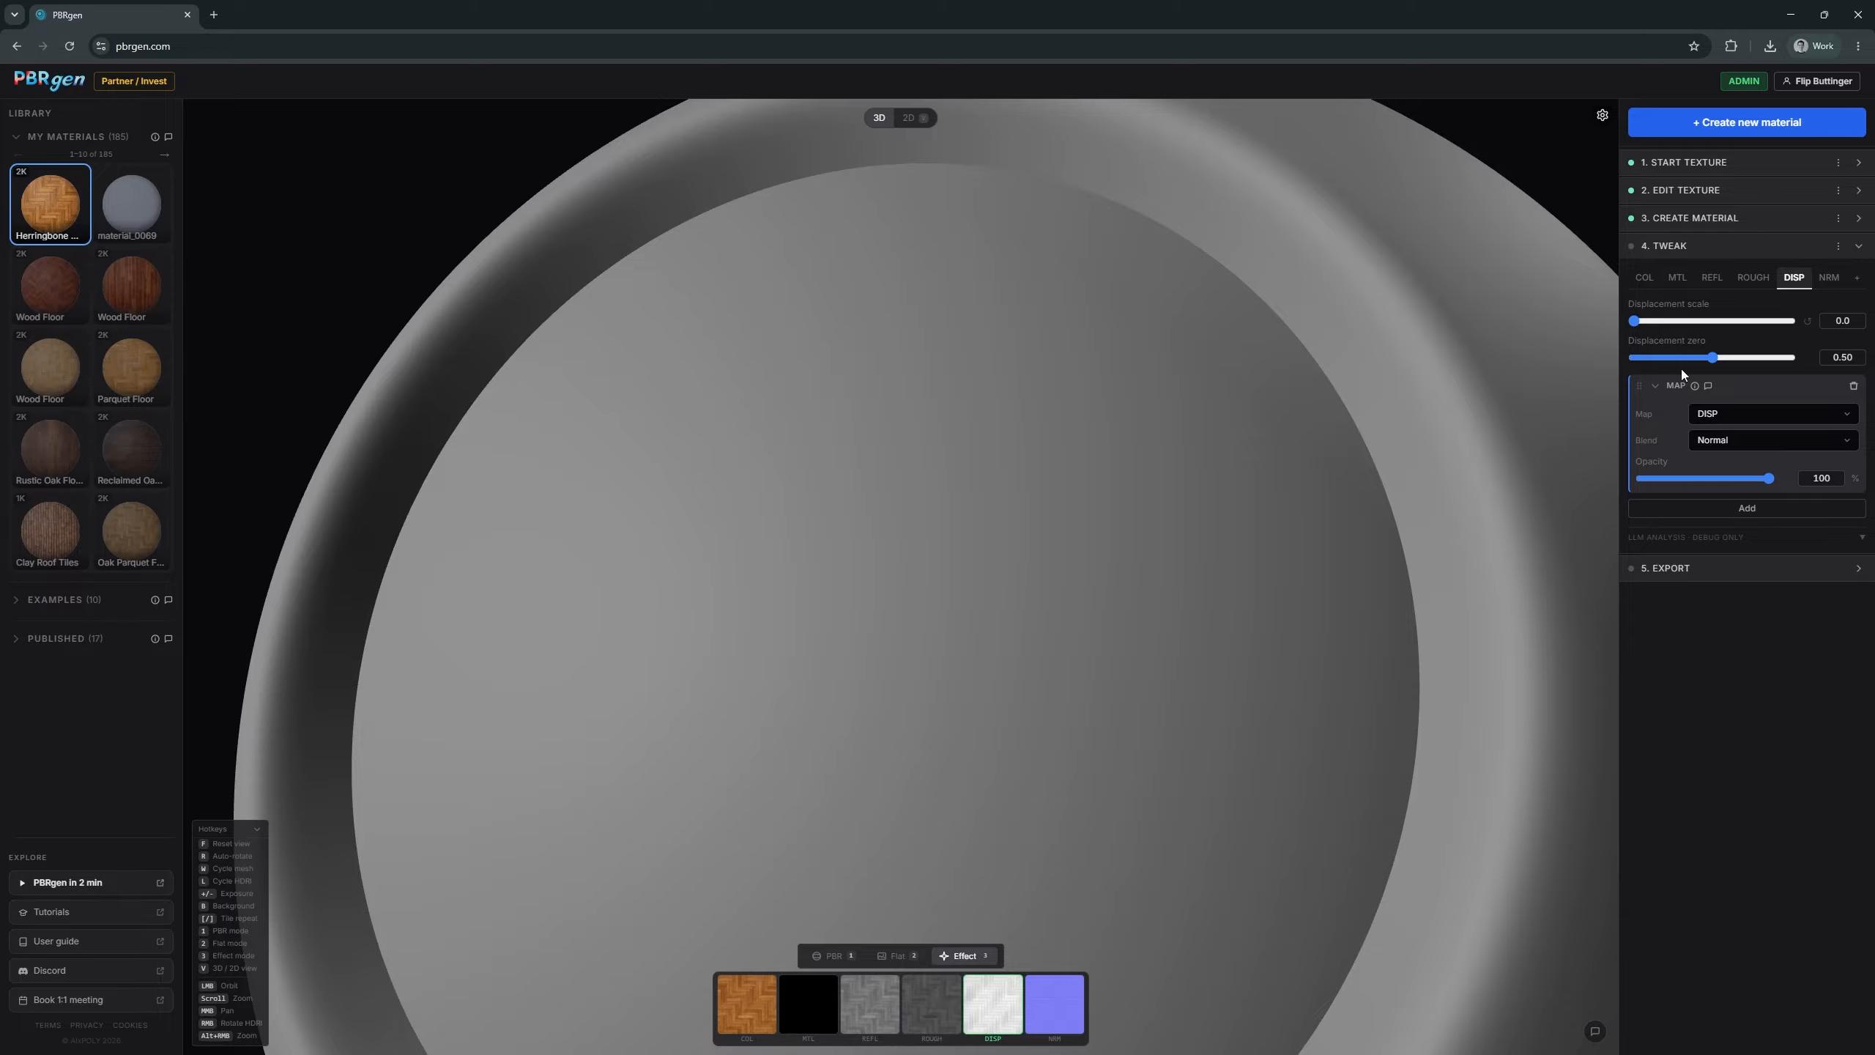
drag(1637, 323, 1730, 317)
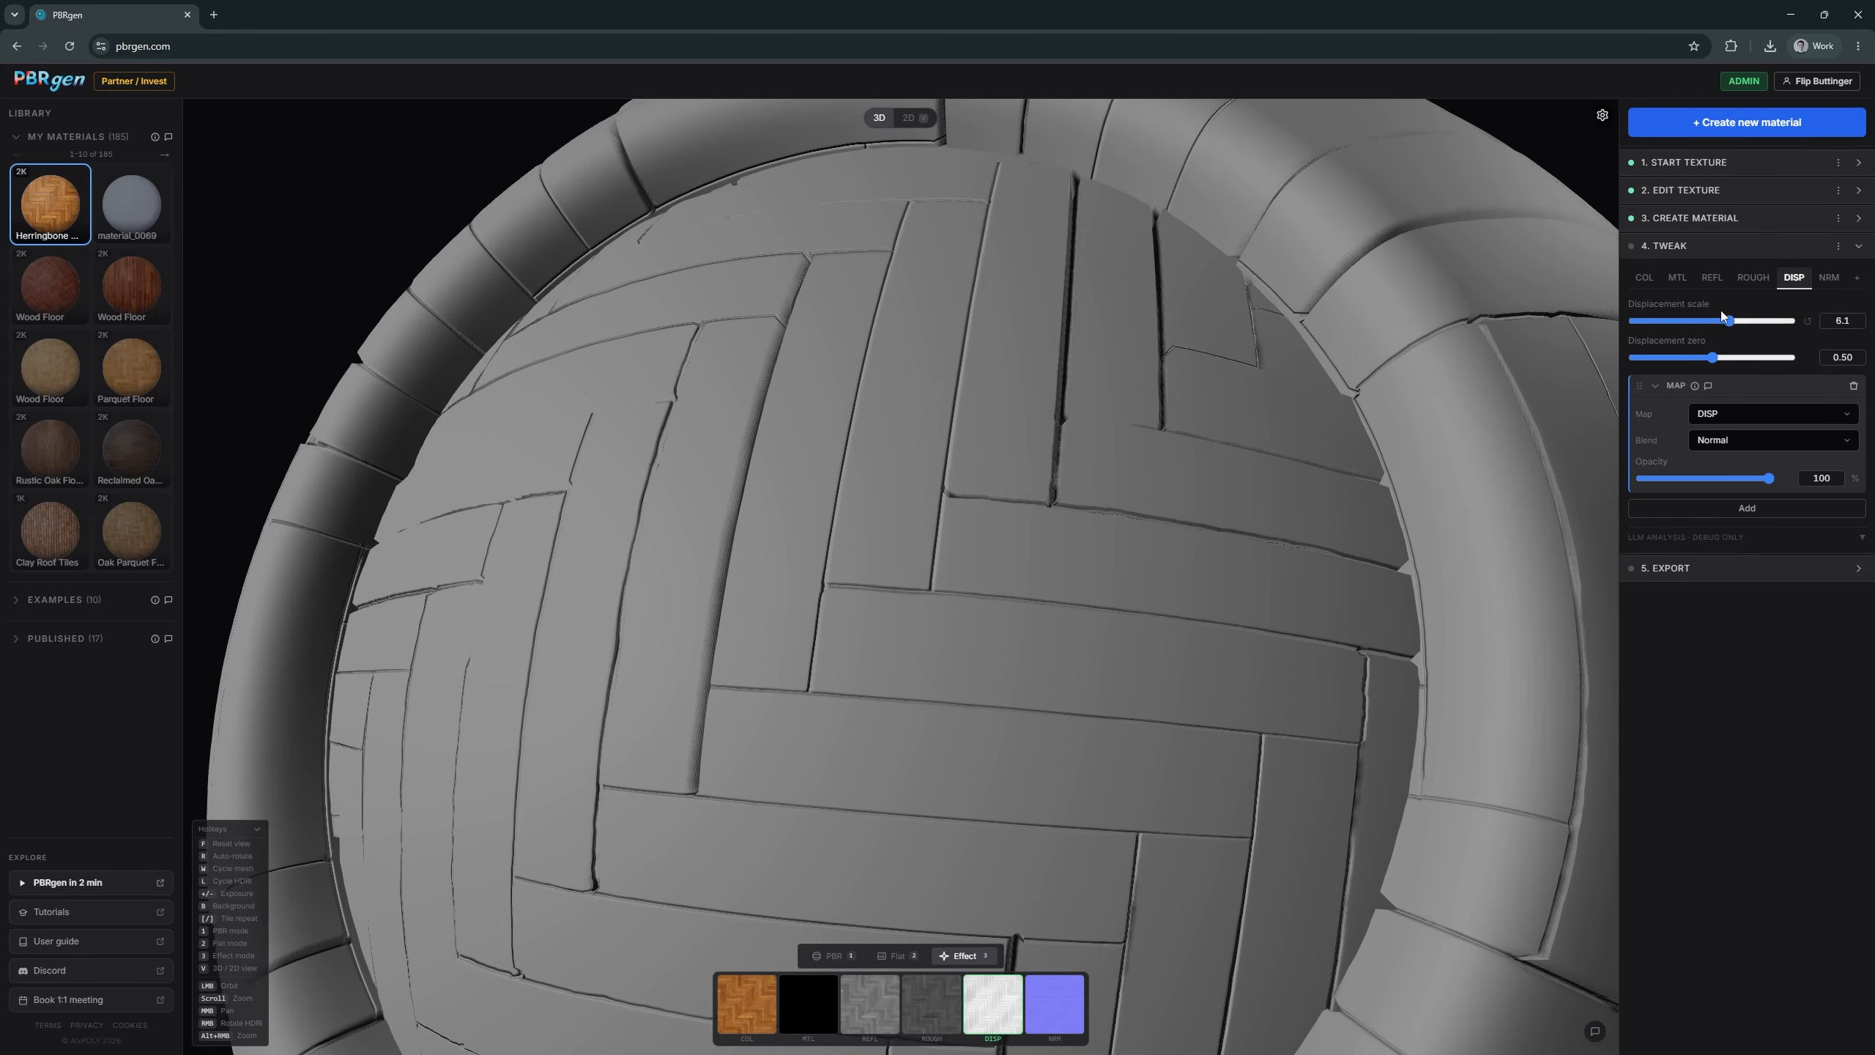
scroll(1162, 506, down, 5)
drag(1160, 504, 1130, 557)
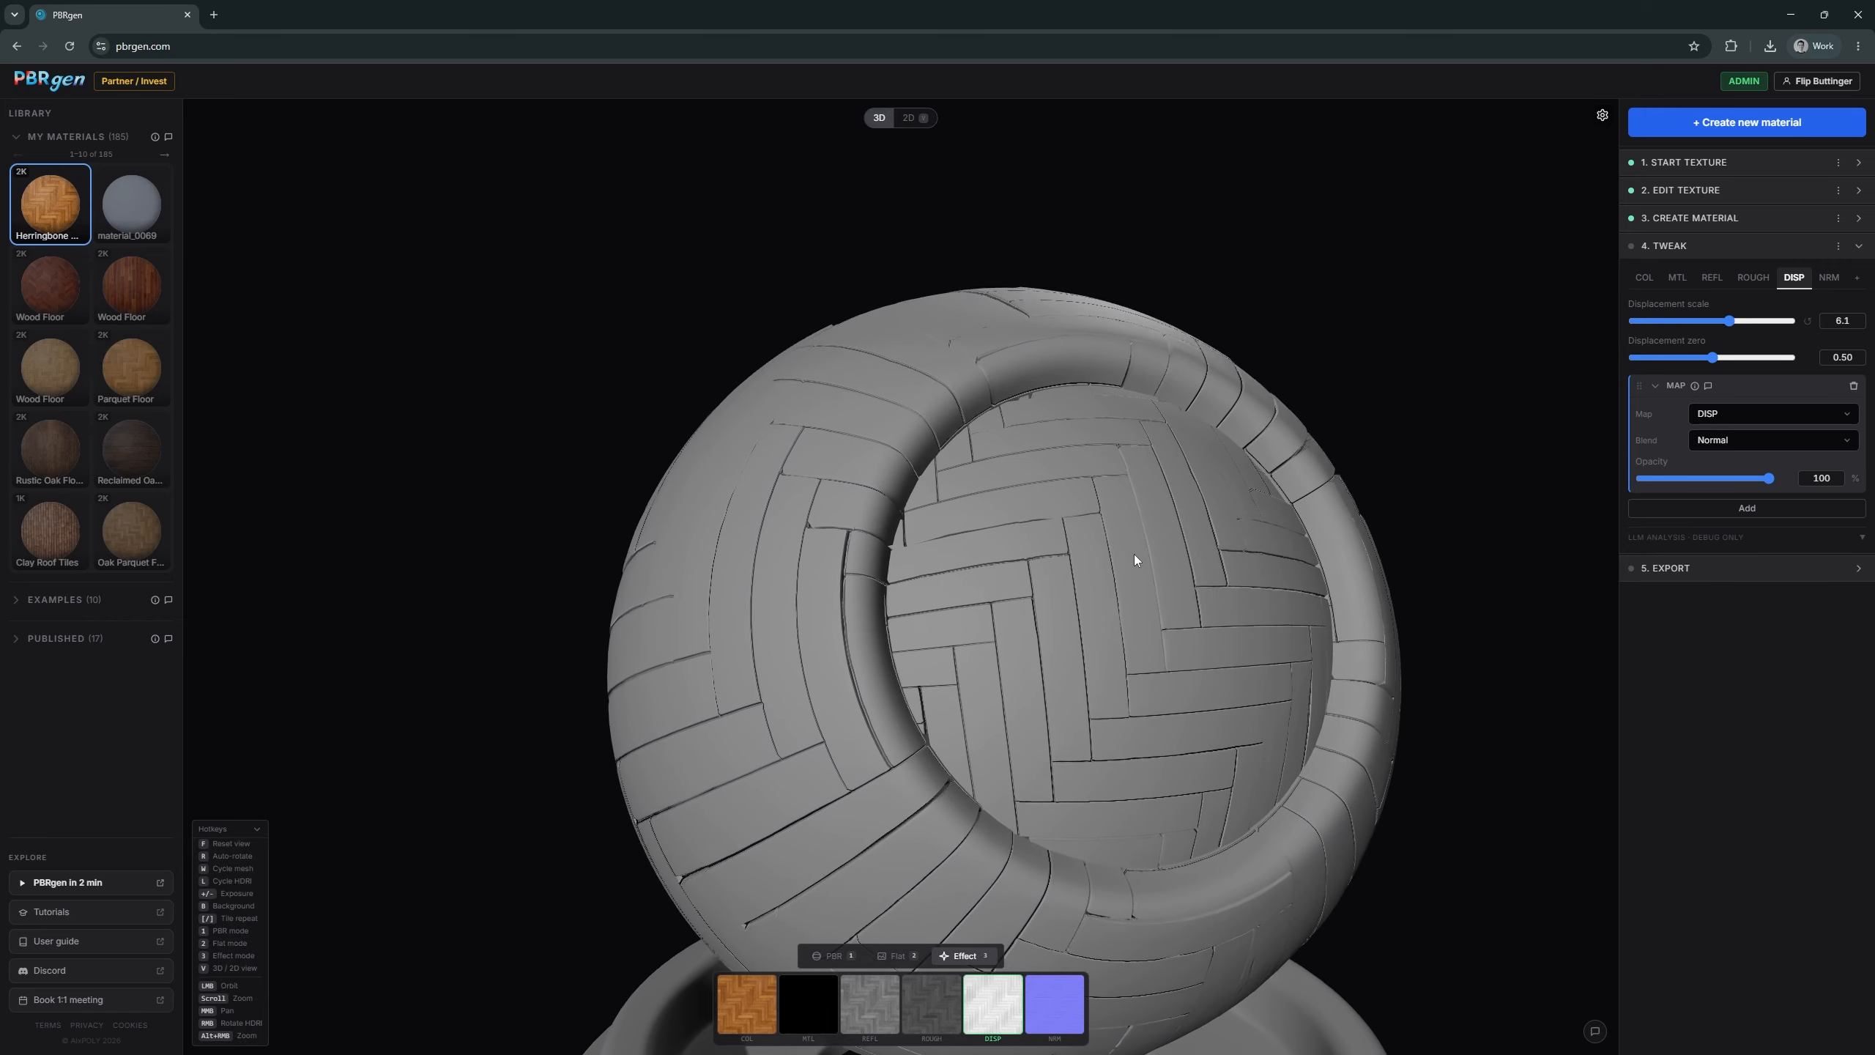
click(1807, 323)
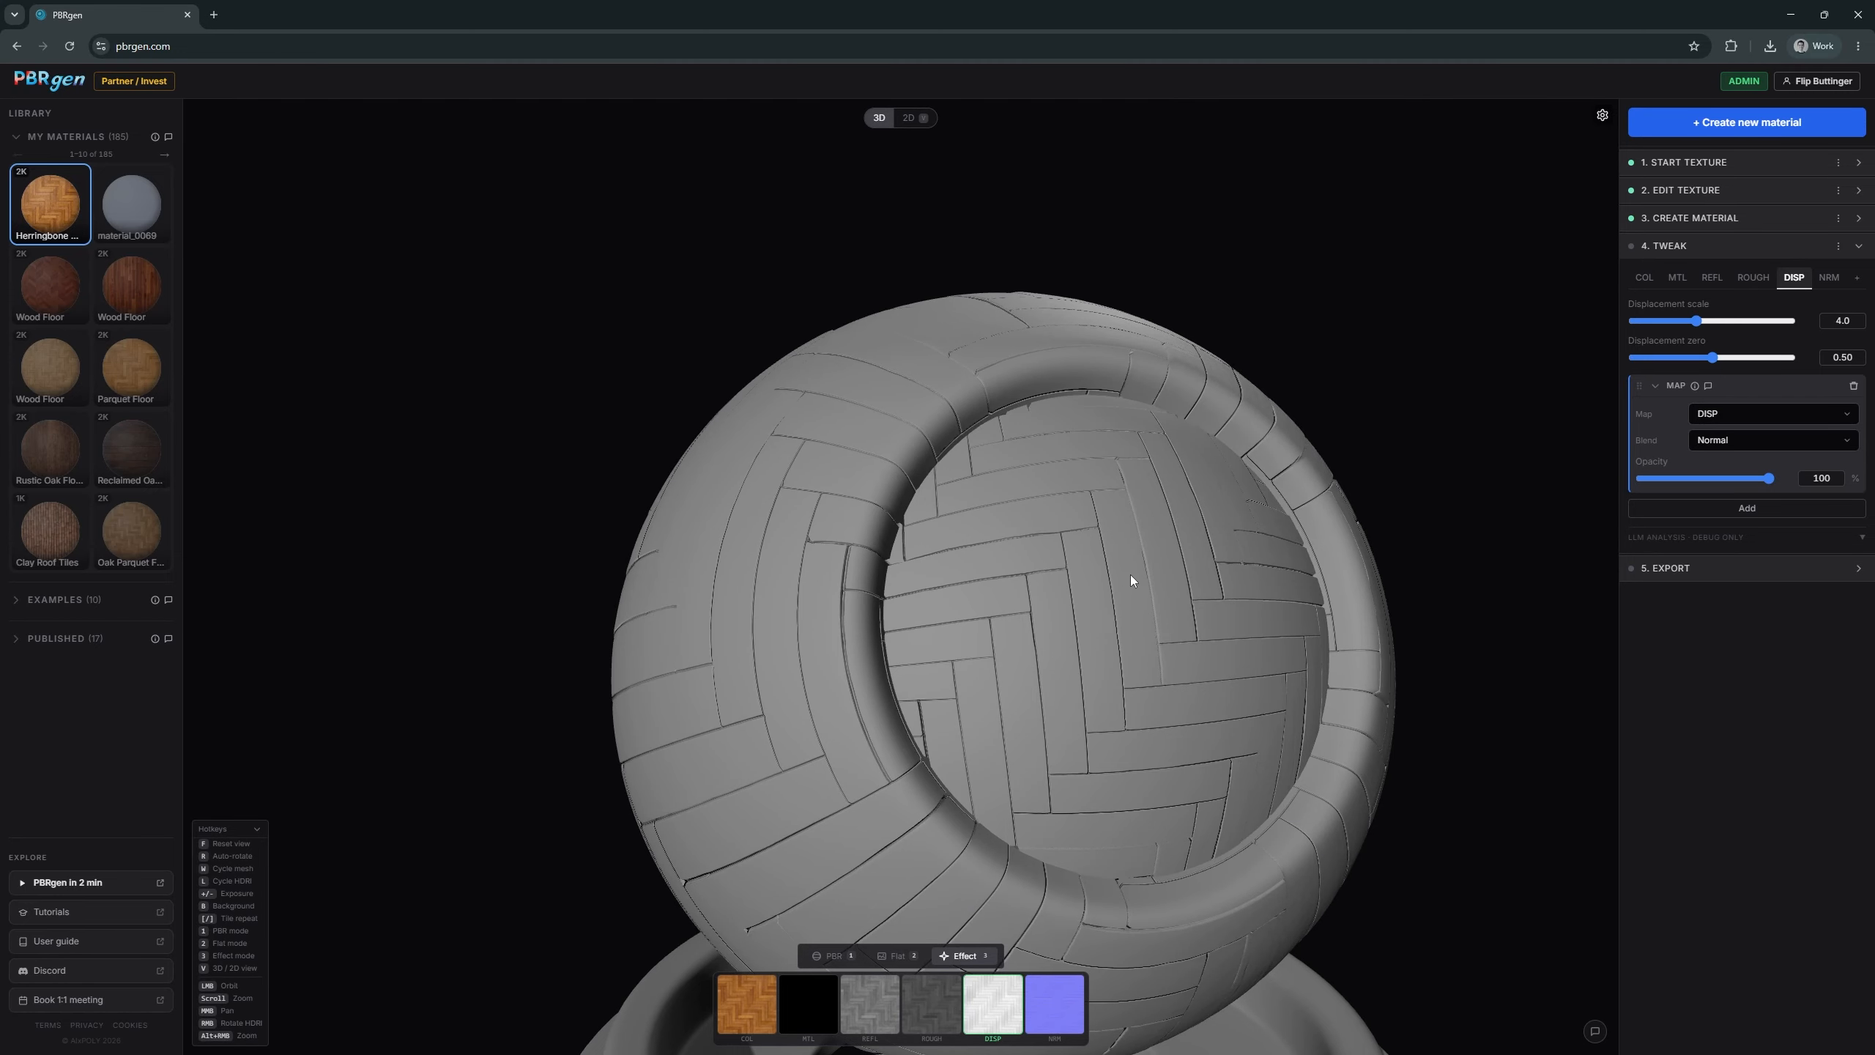
- Set the displacement scale to 0.0 and inspect the roughness map's highlights up close in Effect mode
drag(1696, 323, 1412, 334)
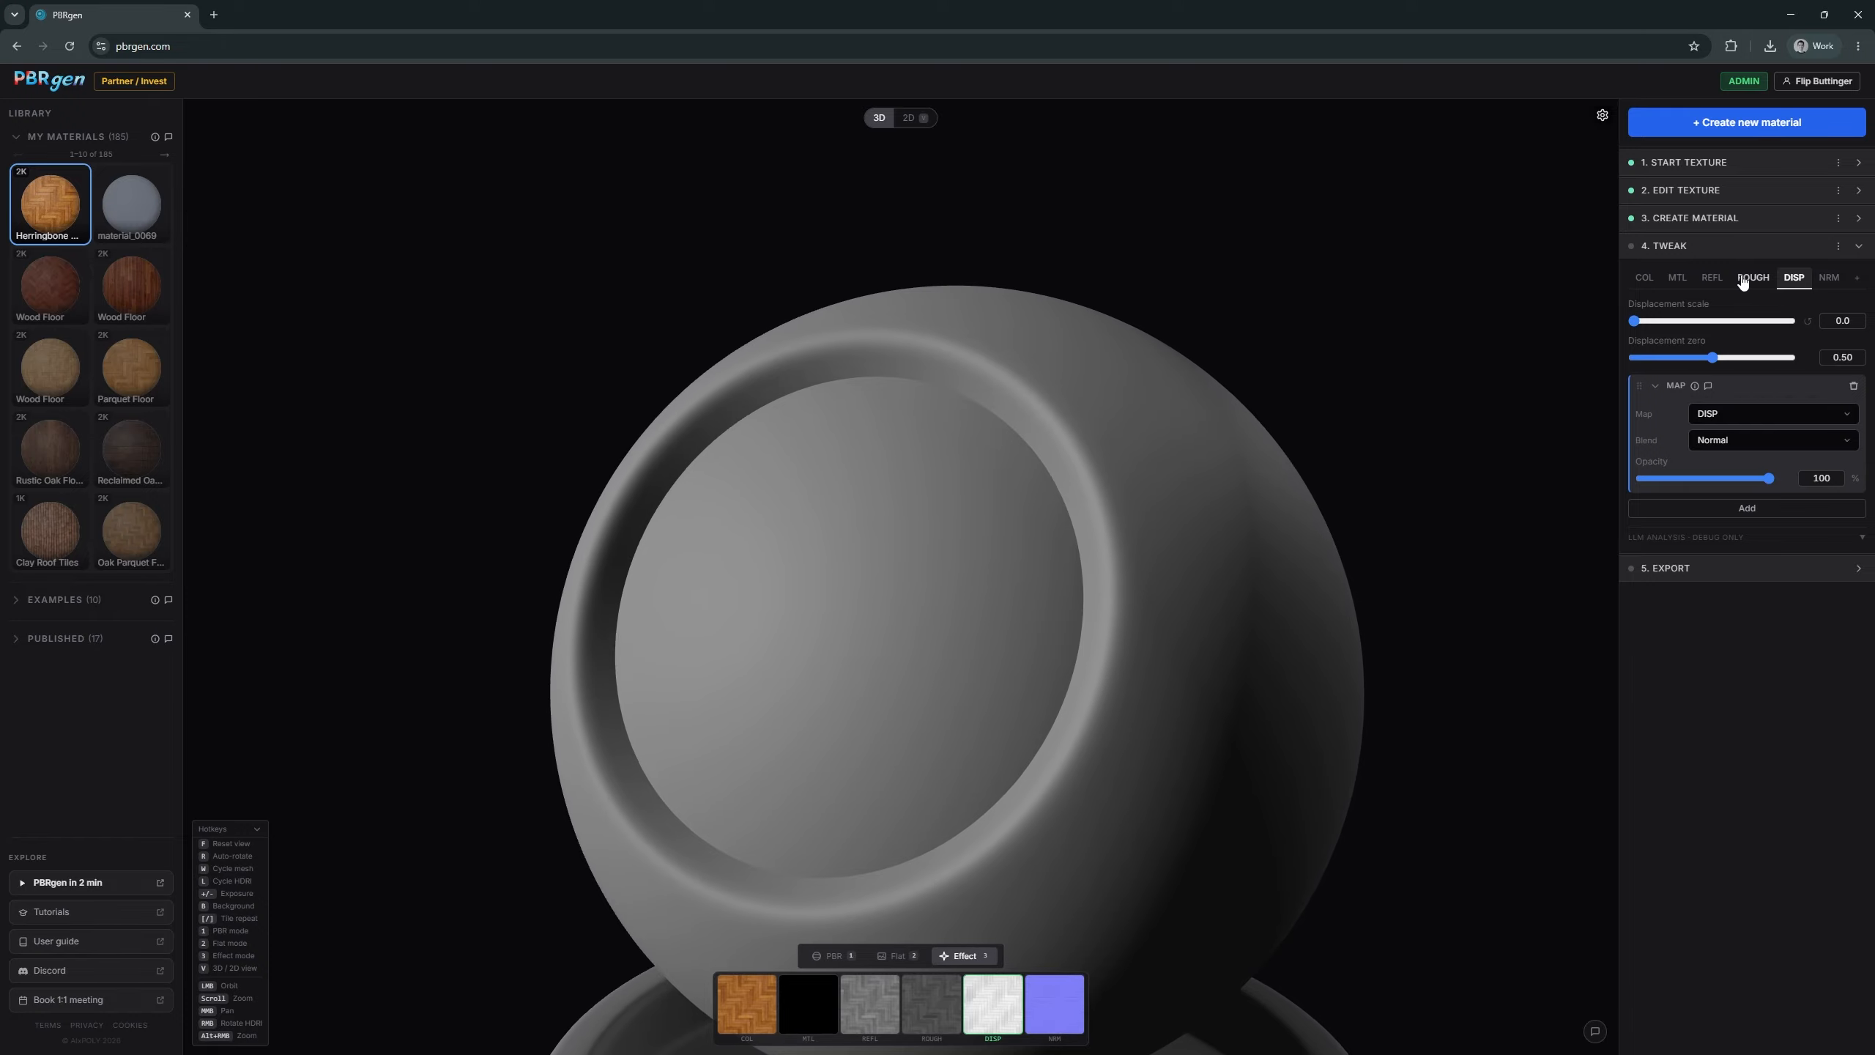
click(1754, 278)
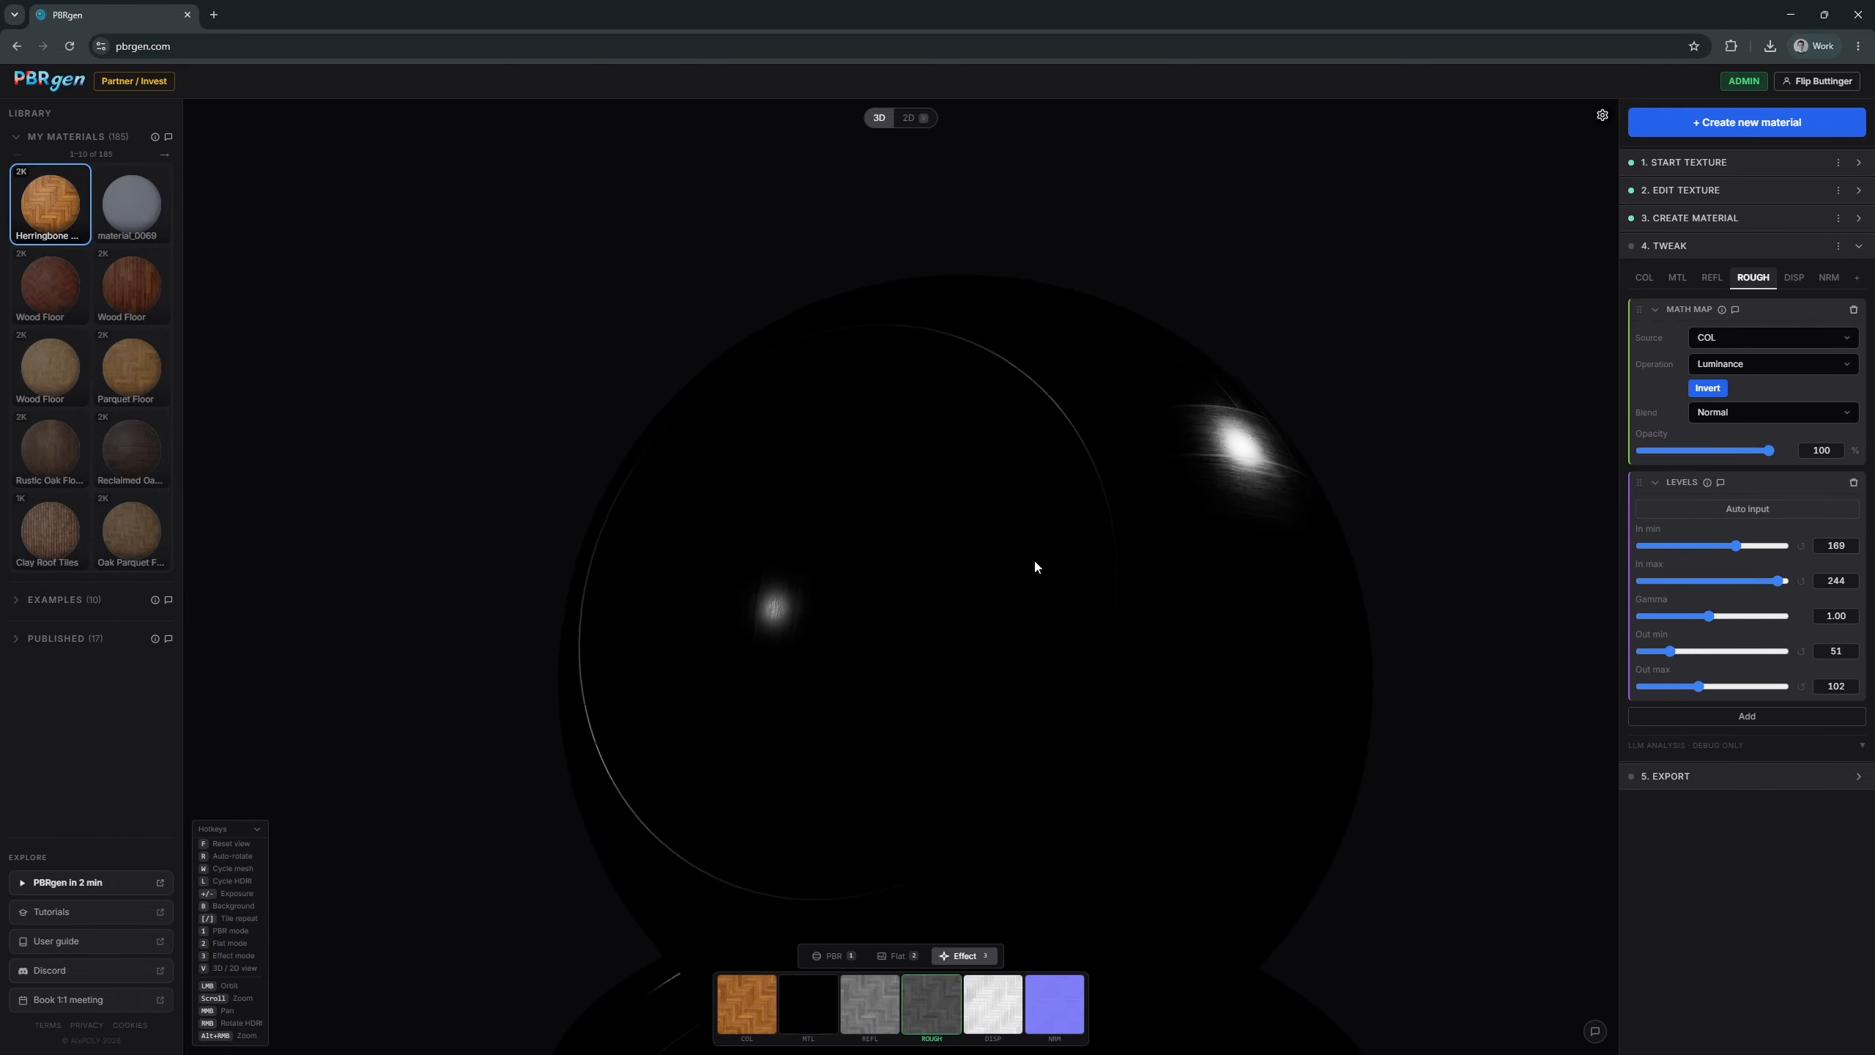
scroll(958, 578, up, 2)
drag(962, 585, 1261, 568)
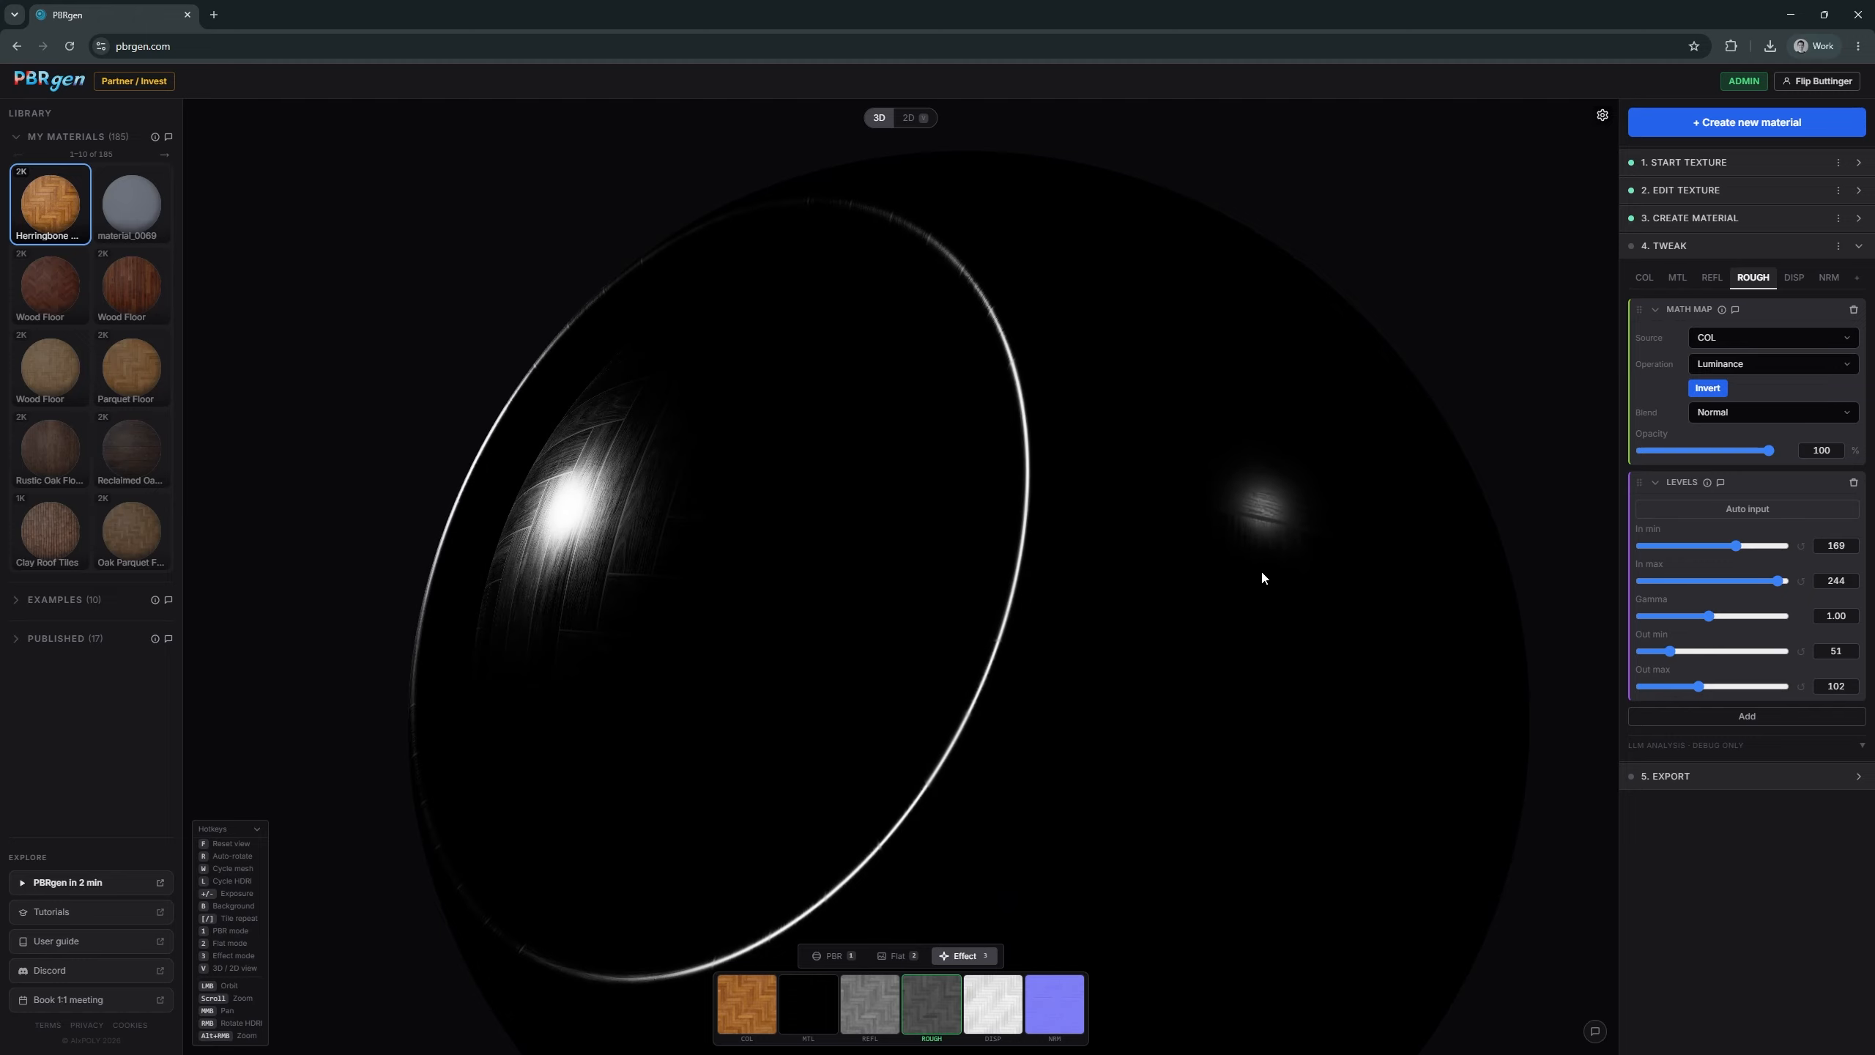
drag(1073, 580, 1118, 552)
- Inspect the roughness reflections under the bell tower and cobblestone street night environments
key(l)
drag(1291, 548, 630, 640)
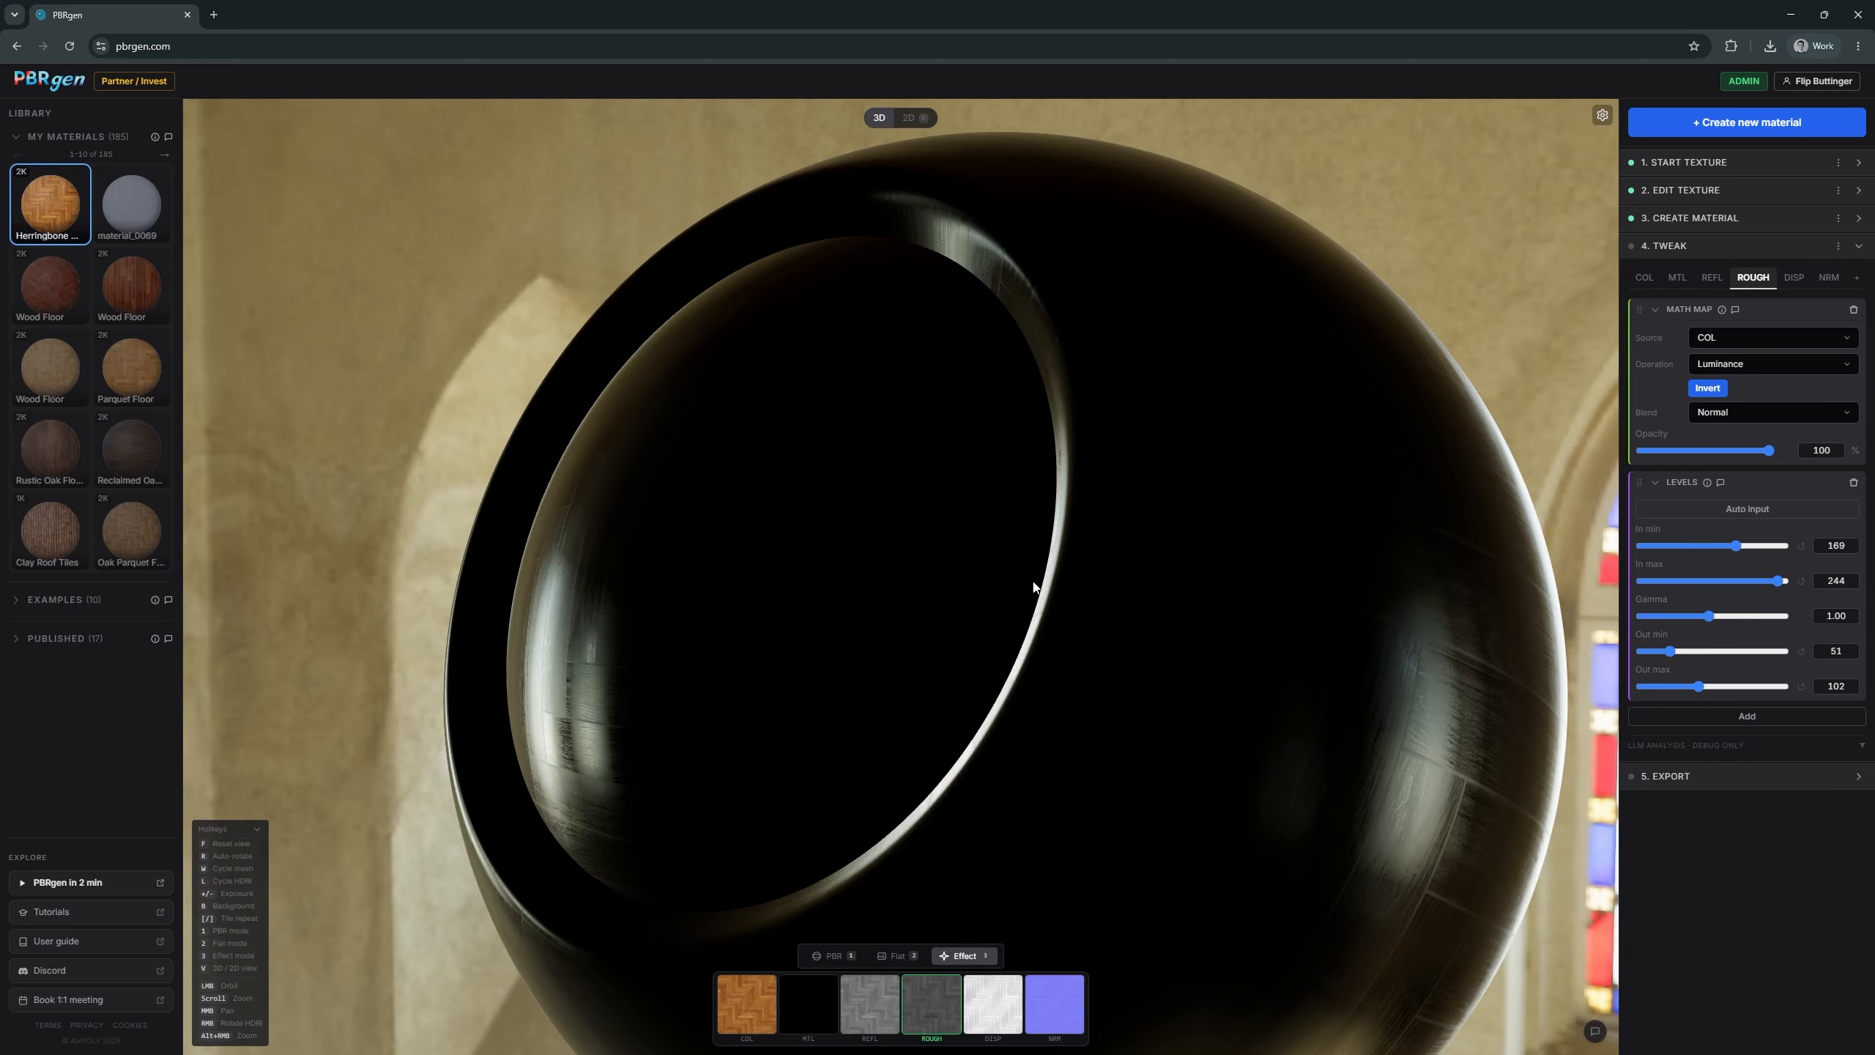
key(l)
drag(977, 556, 1107, 555)
- Set the preview environment to bell tower and examine the full herringbone material in PBR mode
click(1602, 115)
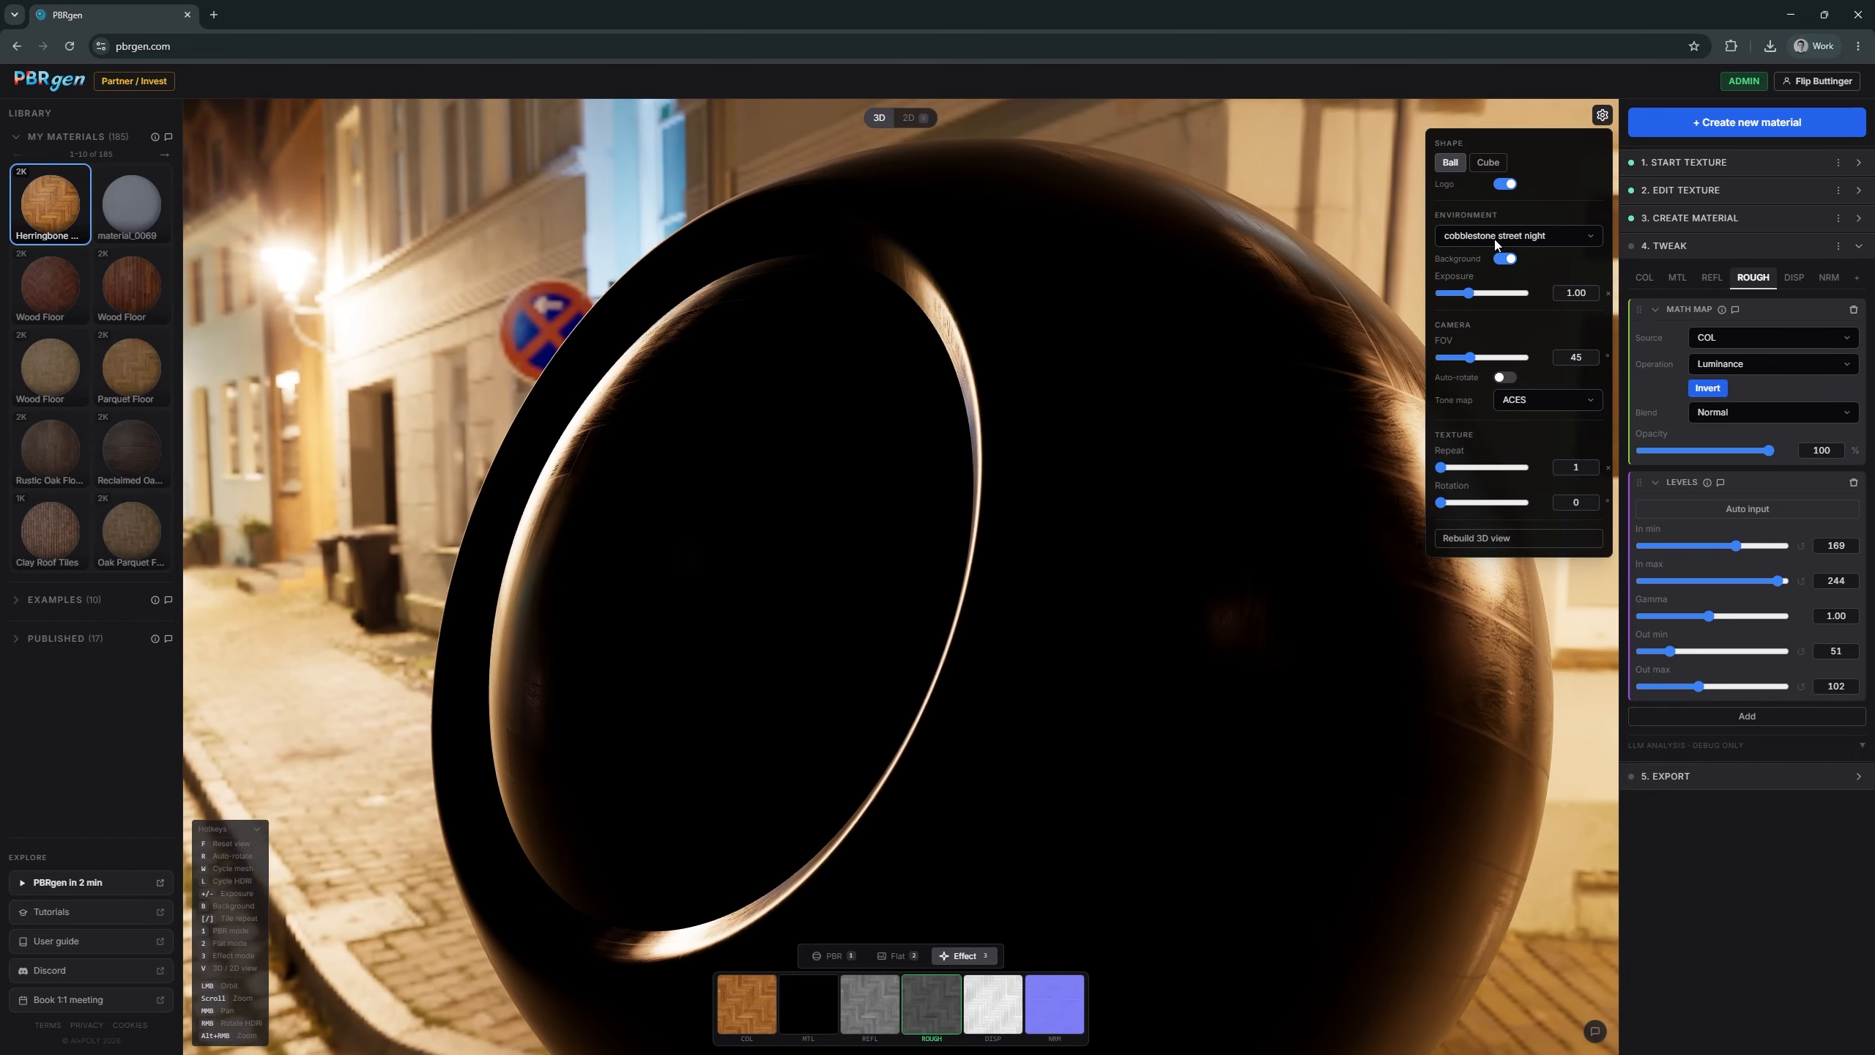
click(1518, 235)
click(1501, 279)
drag(823, 616, 870, 569)
key(1)
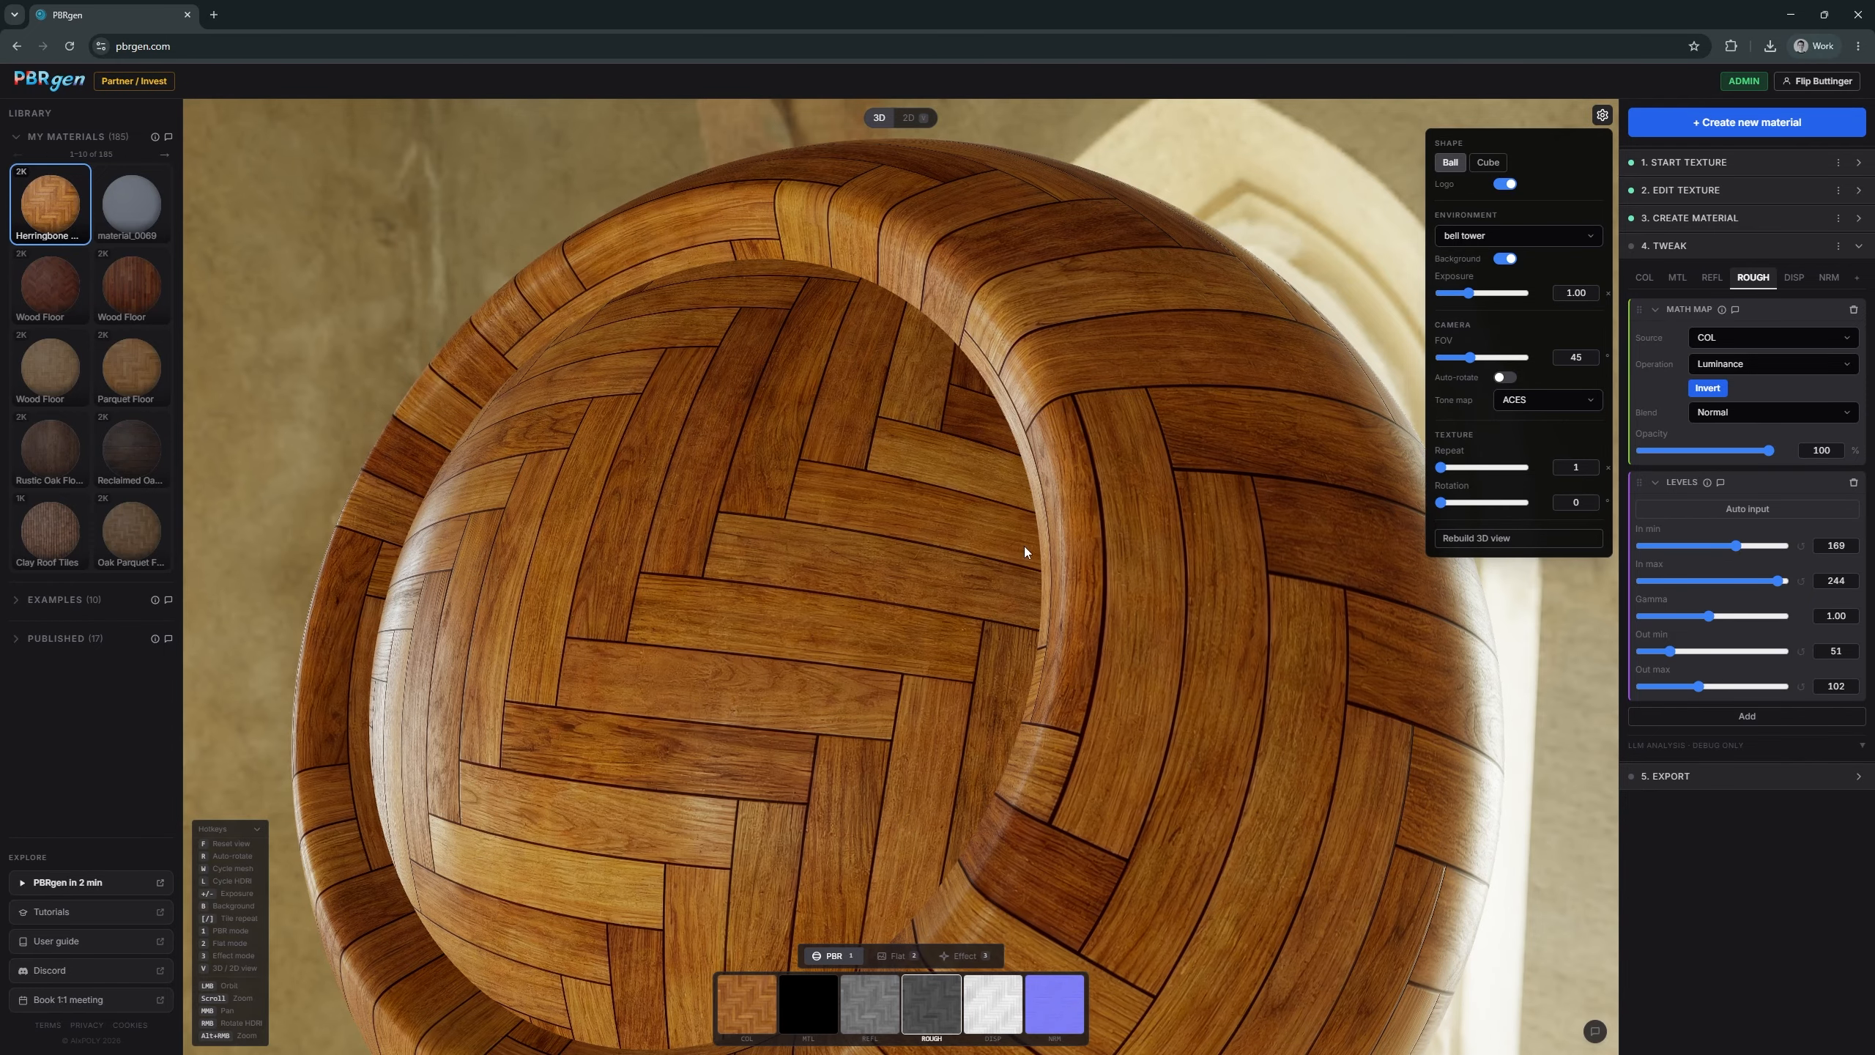
drag(1025, 544, 937, 595)
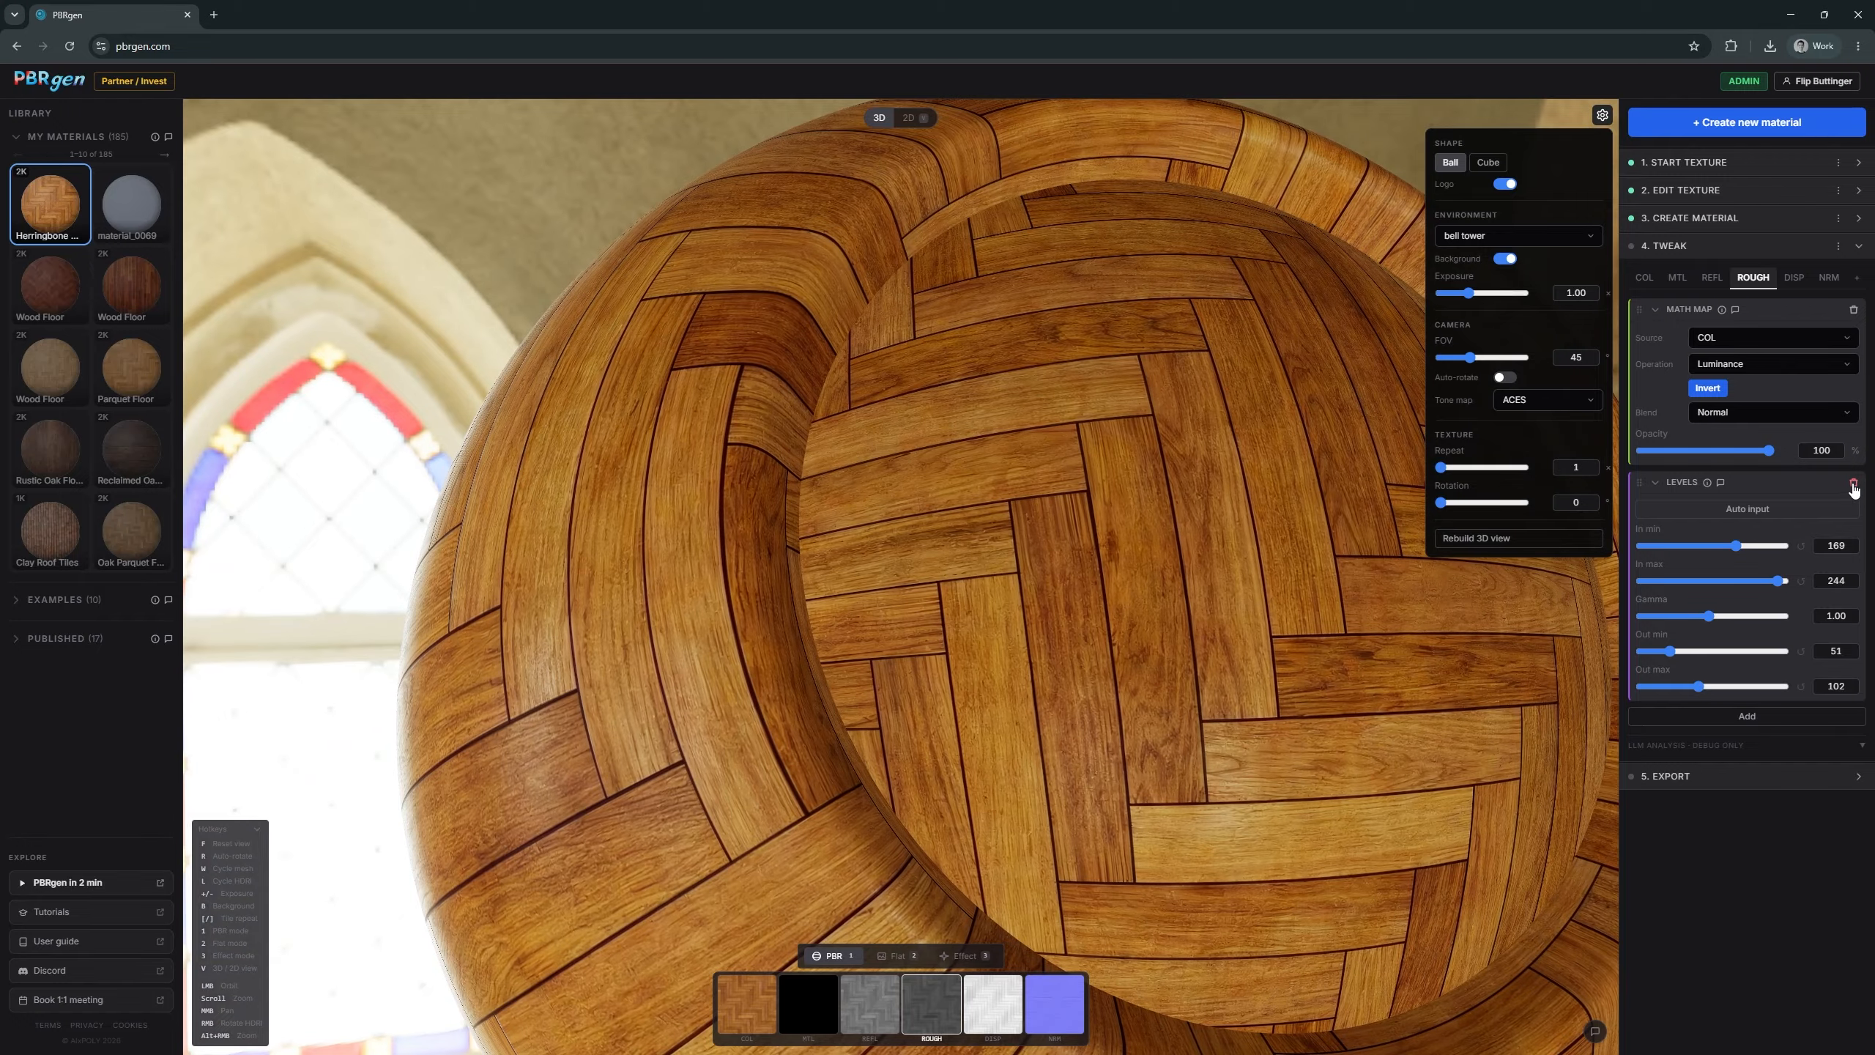
- Remove the Levels effect from the roughness map and check the raw map up close in Flat mode
click(1853, 485)
key(2)
drag(1173, 604, 1111, 530)
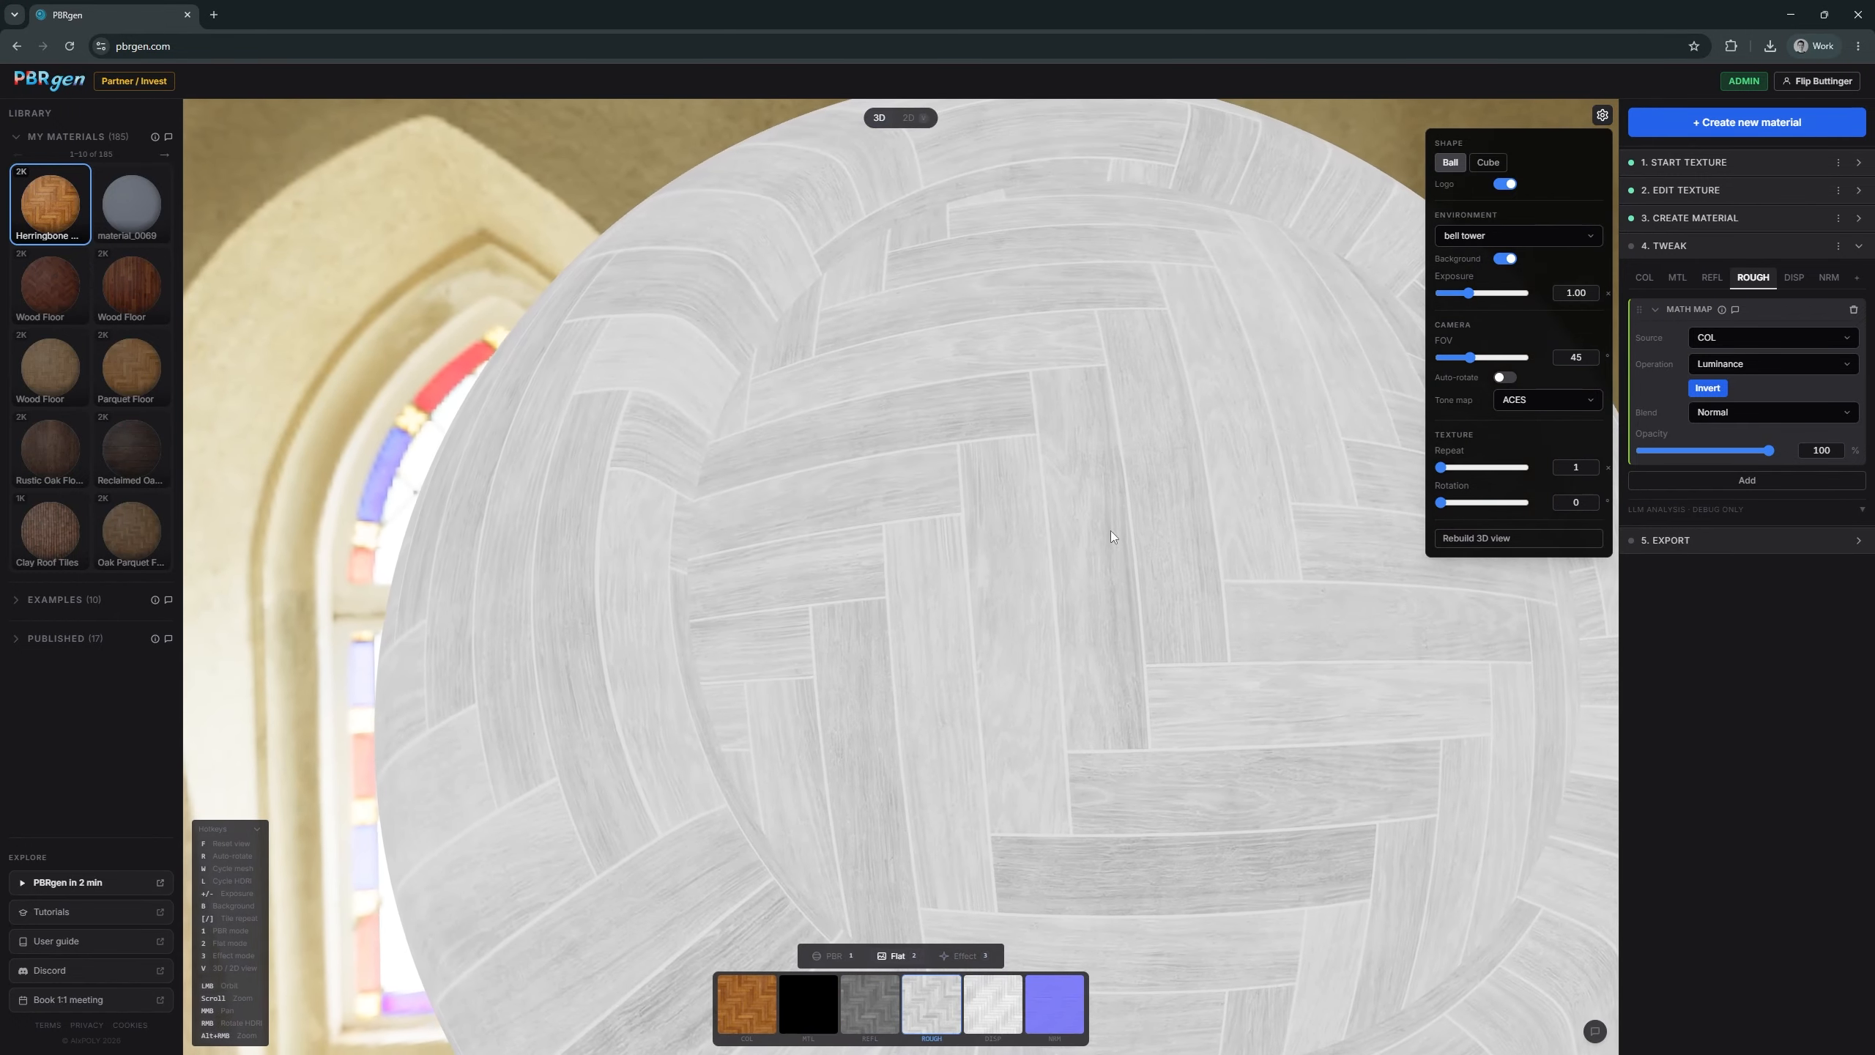
scroll(1206, 590, up, 4)
drag(1206, 590, 1131, 604)
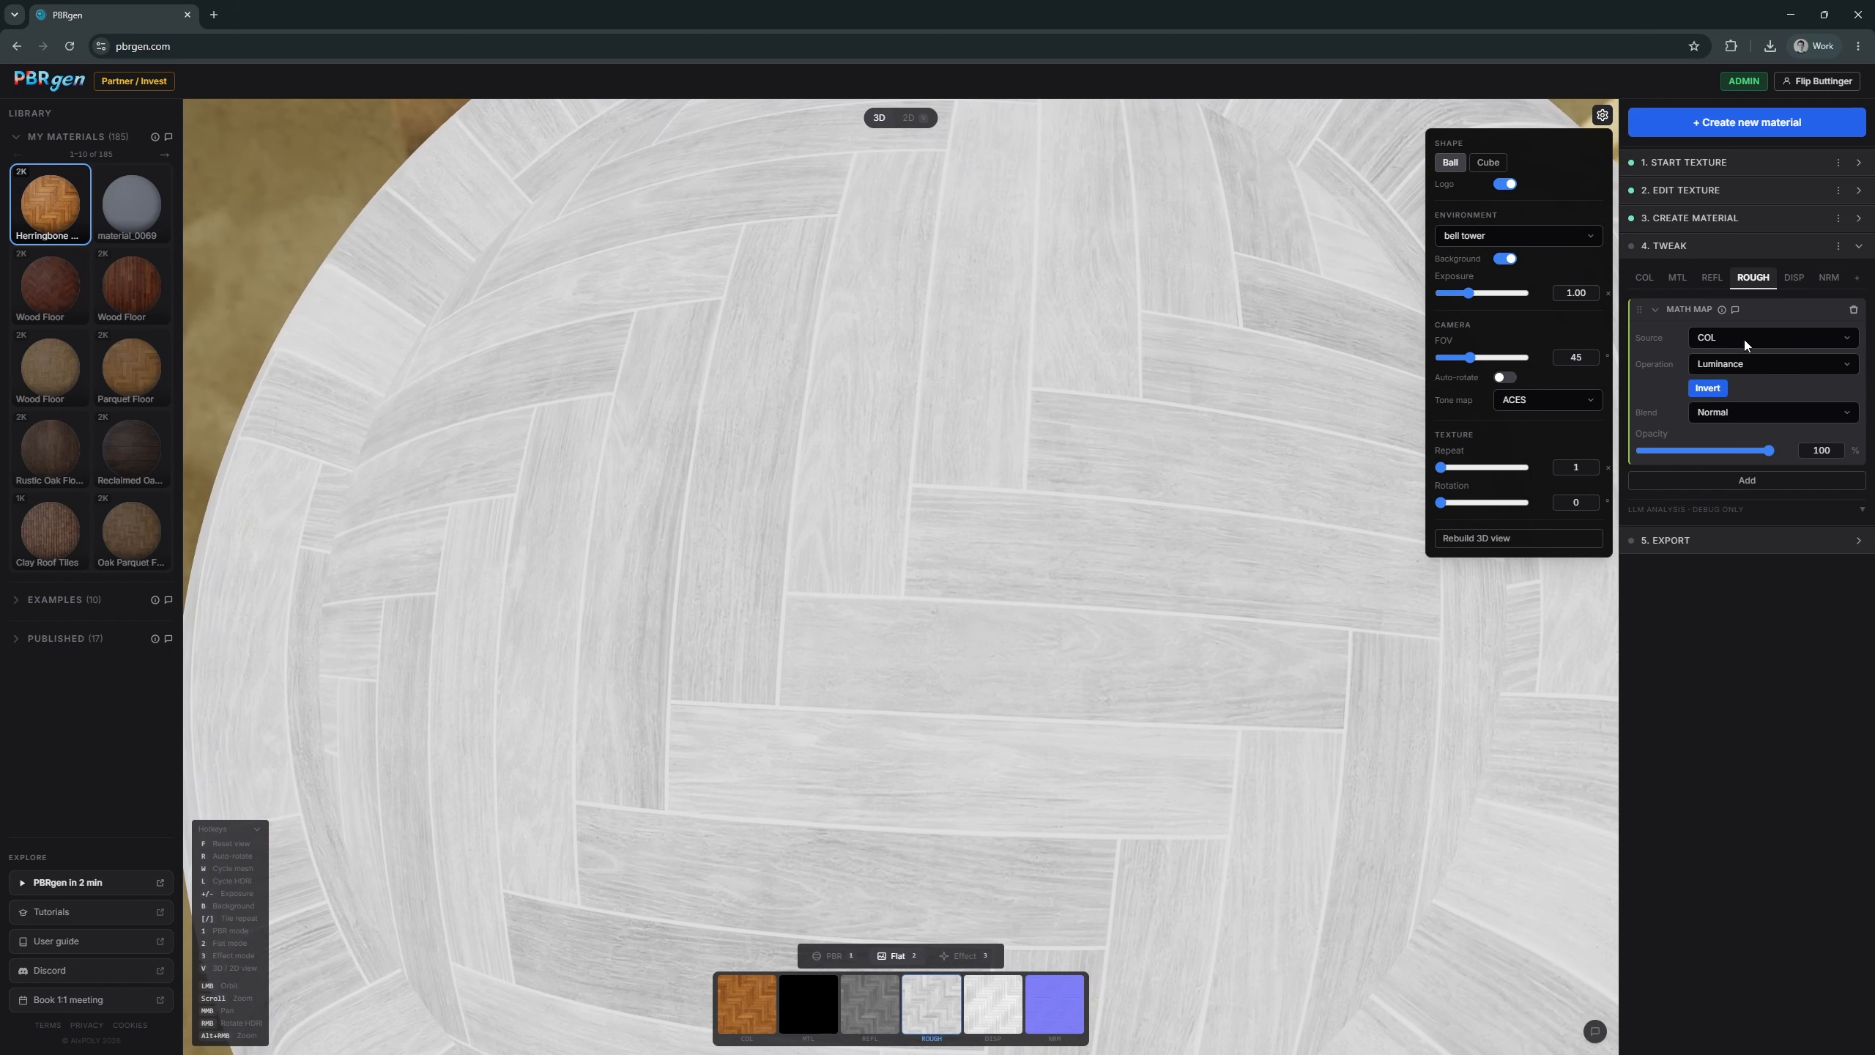
- Try the Saturation operation on the roughness Math Map, and switch the operation to High Pass
click(1739, 365)
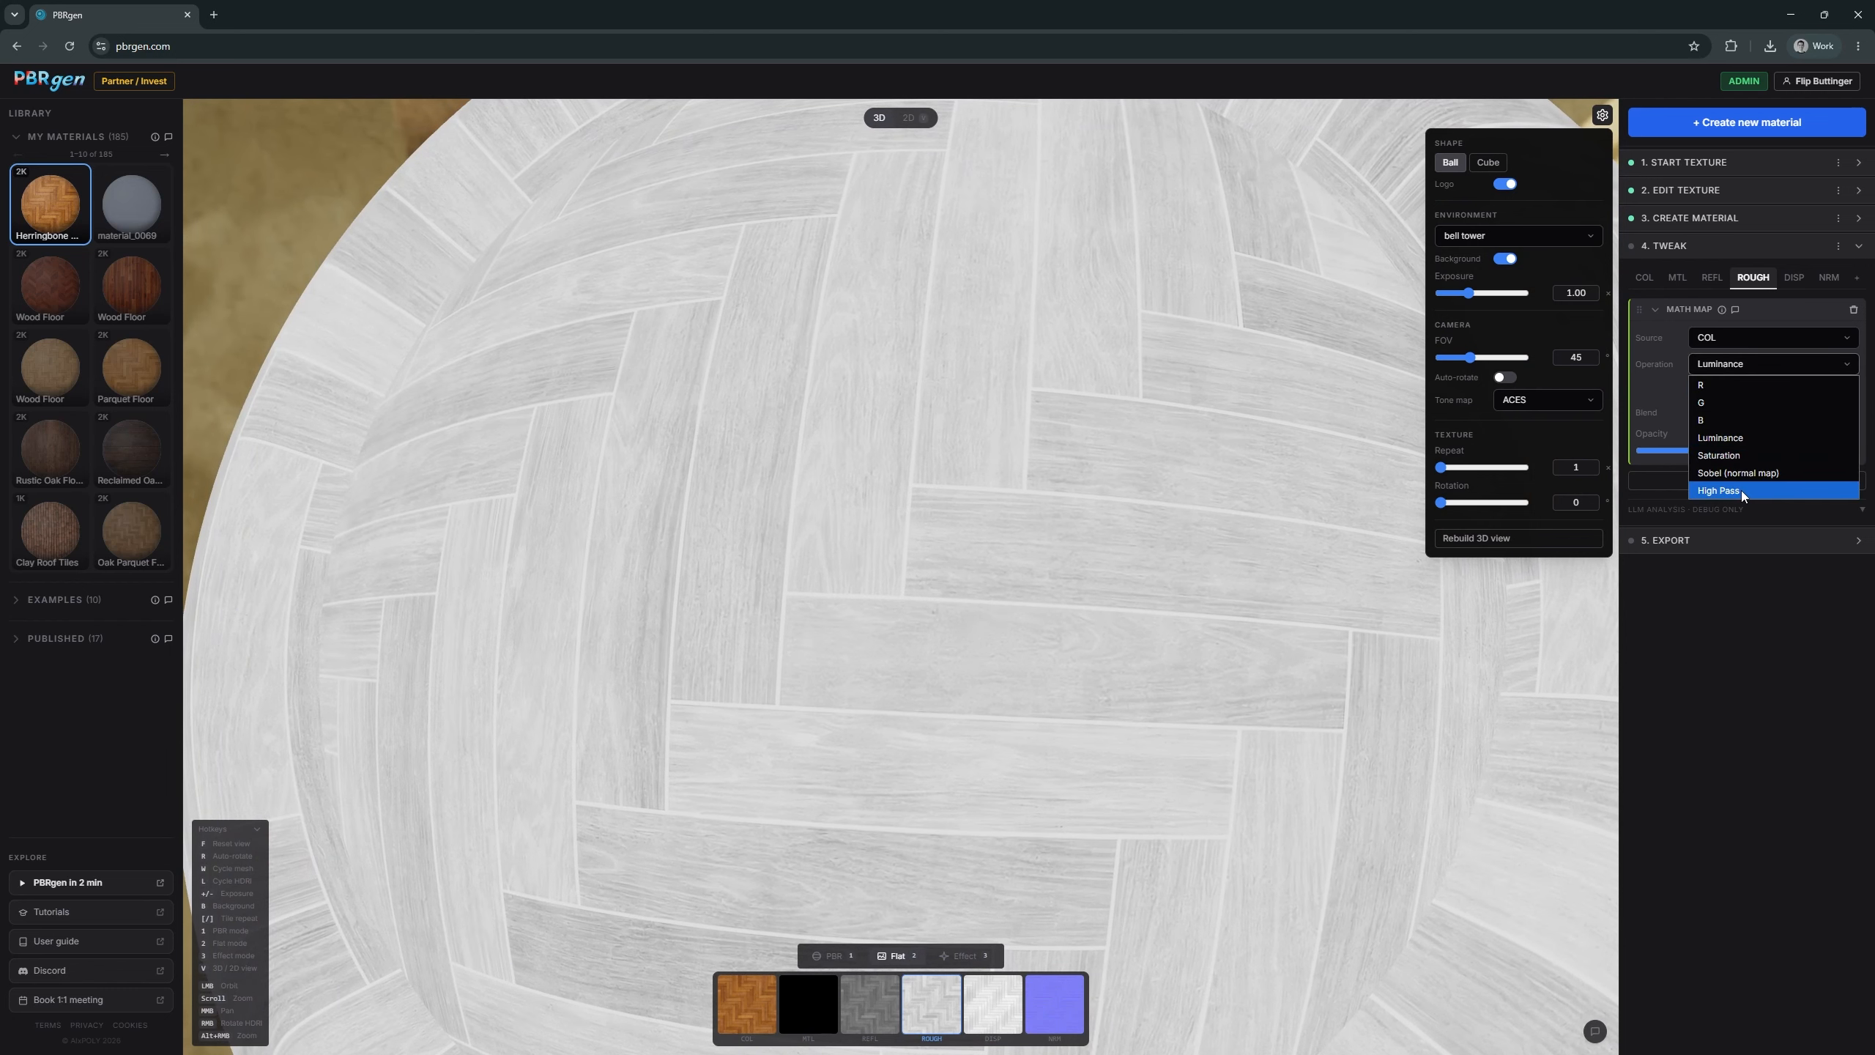
click(1752, 456)
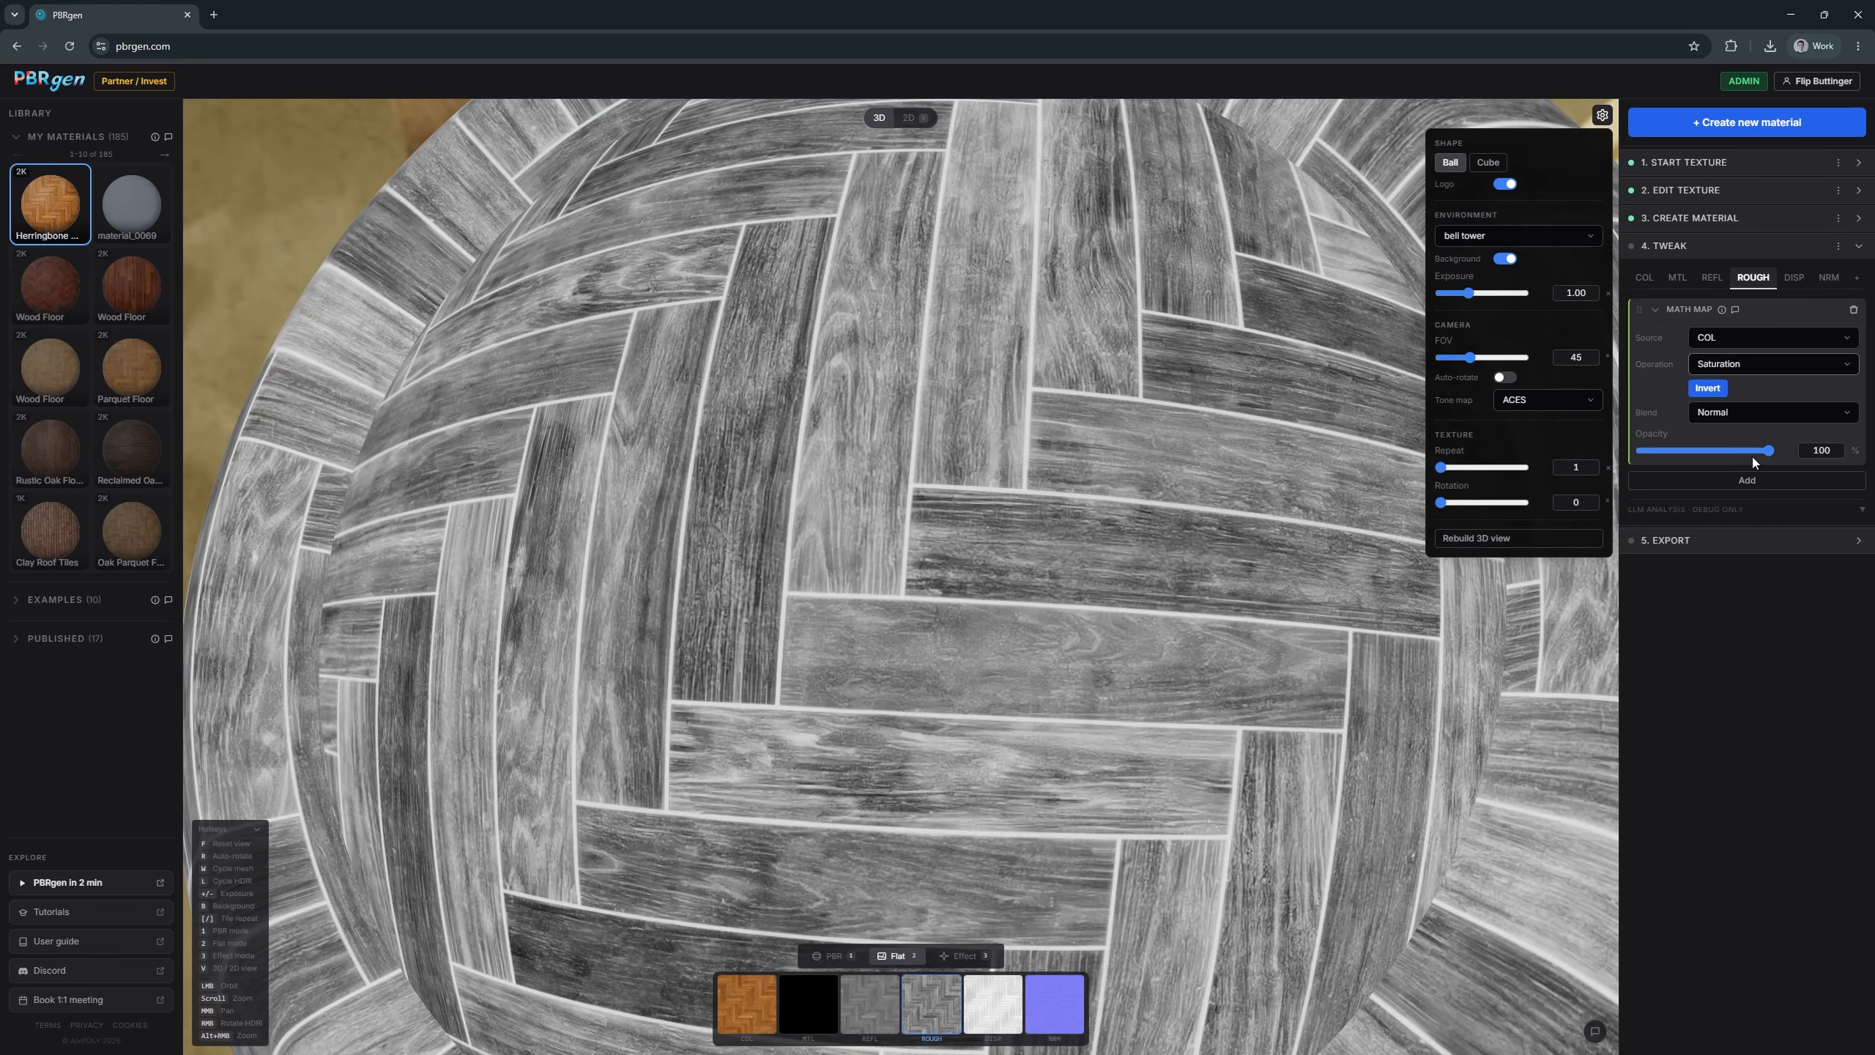
click(1730, 365)
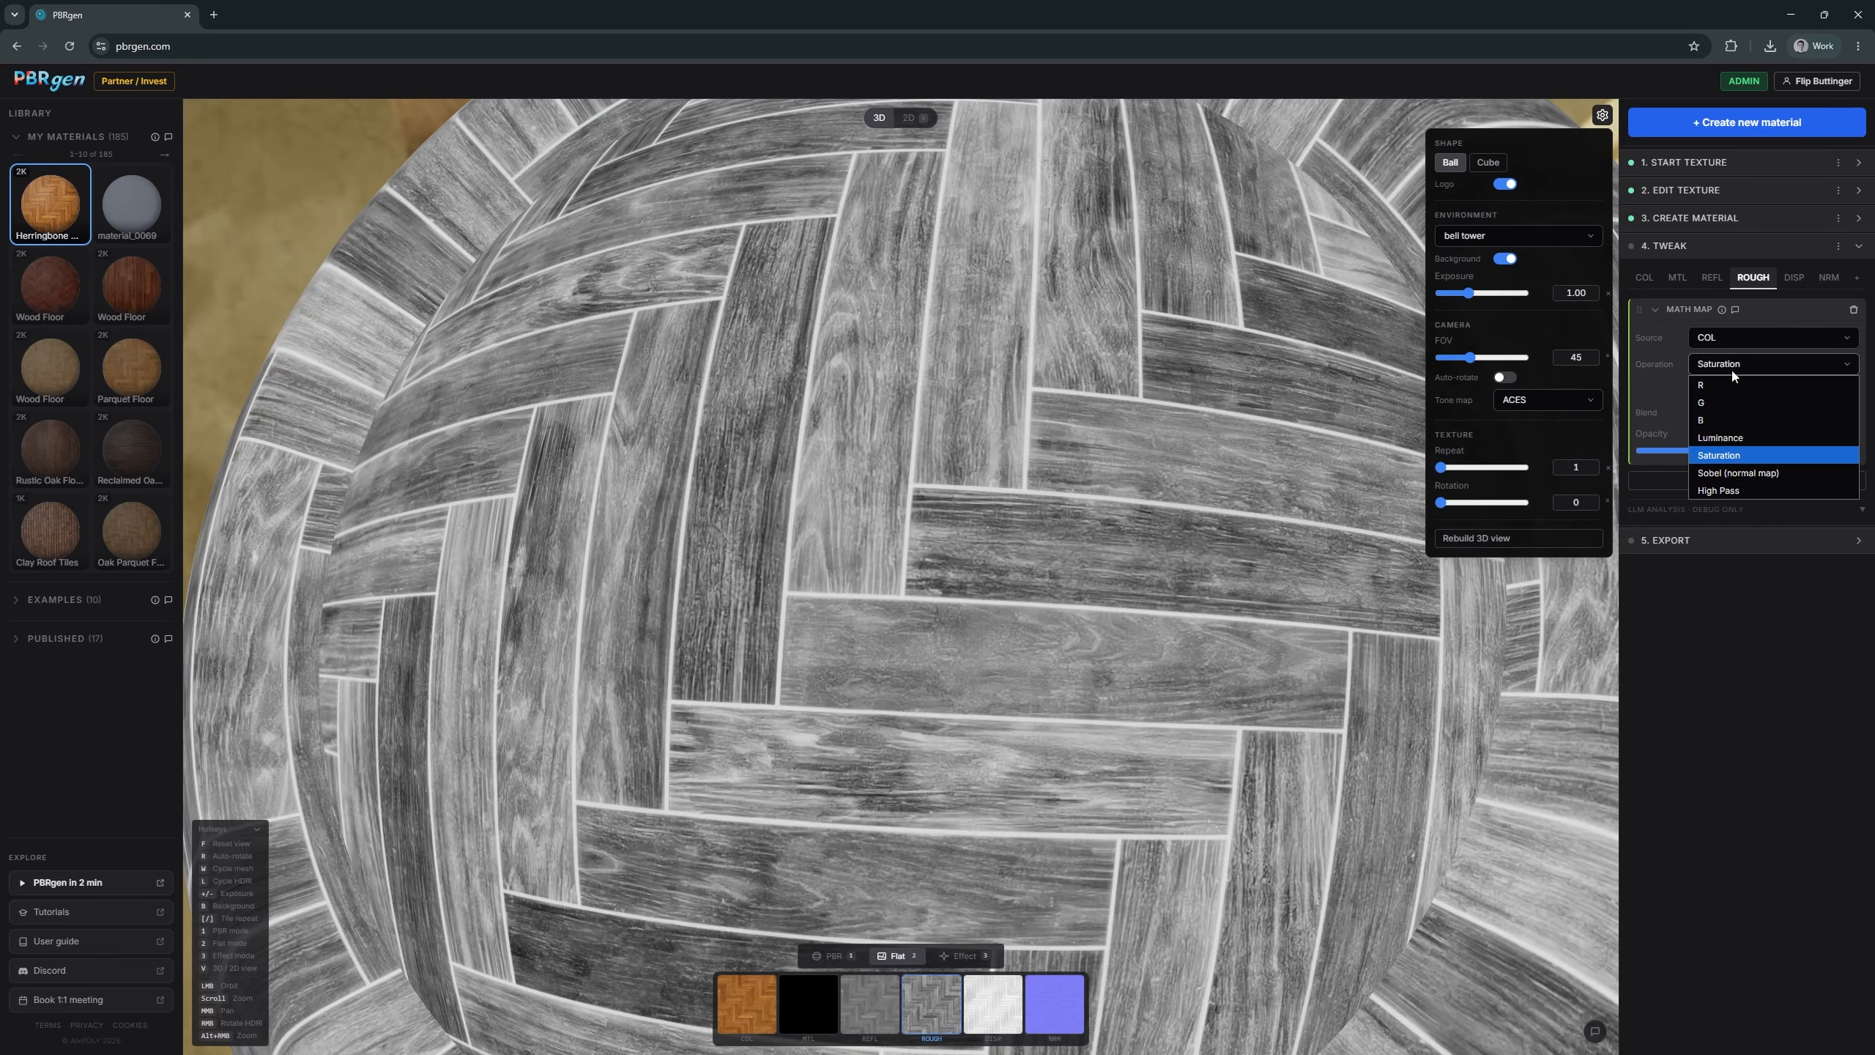
click(1718, 491)
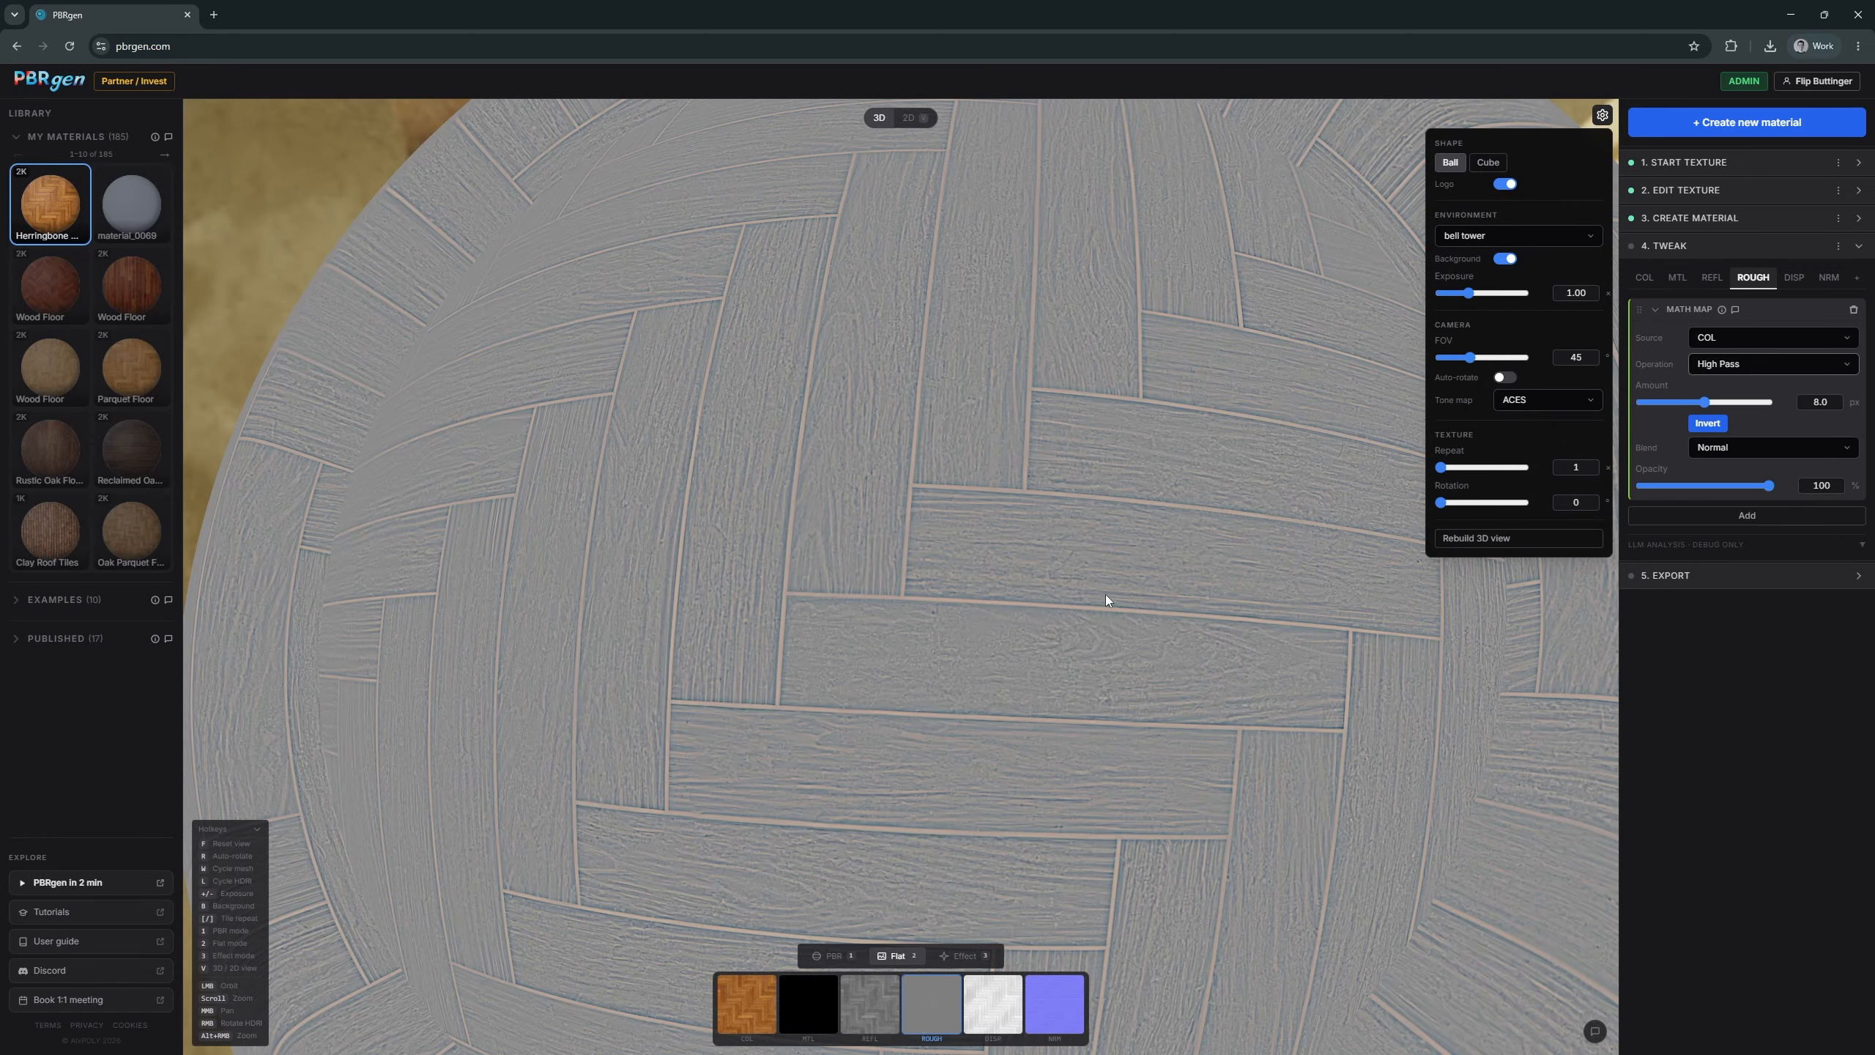
drag(1104, 595, 1129, 559)
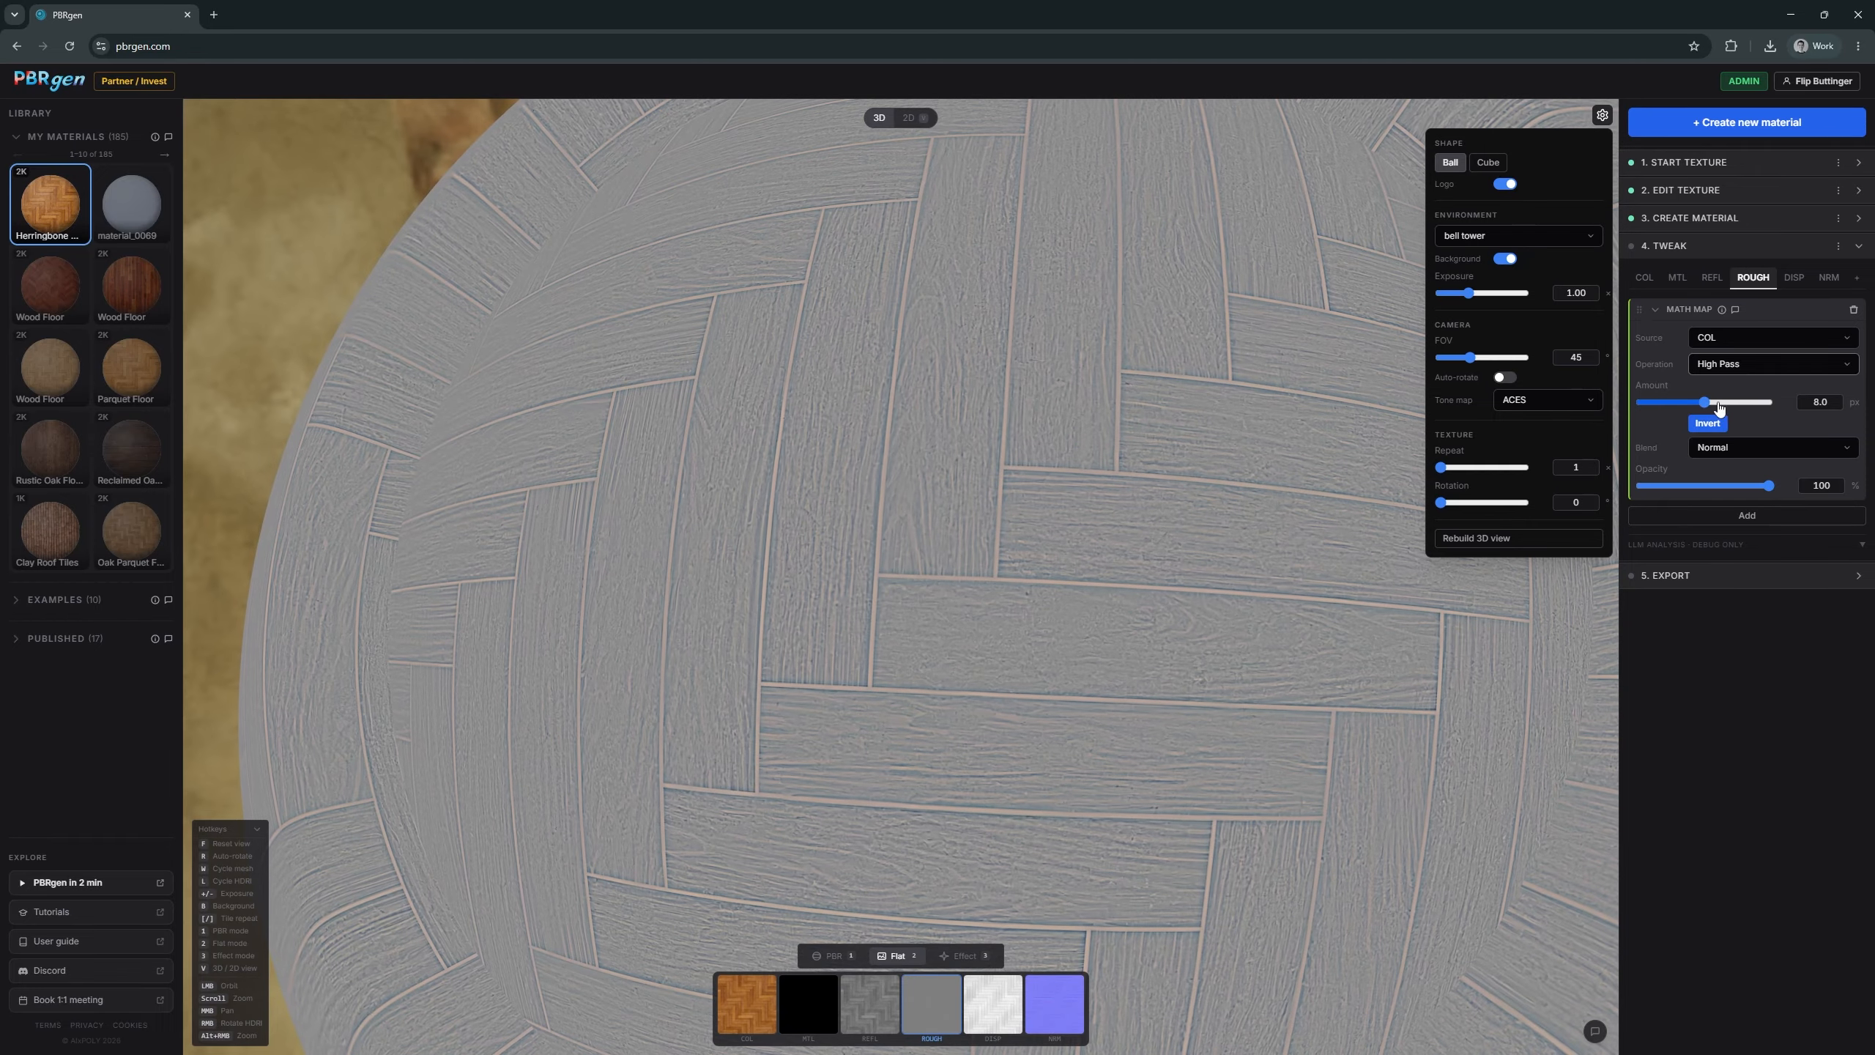
- Set the High Pass amount of the roughness Math Map to 13.8 px
drag(1744, 407, 1744, 407)
click(1706, 402)
scroll(1181, 528, down, 5)
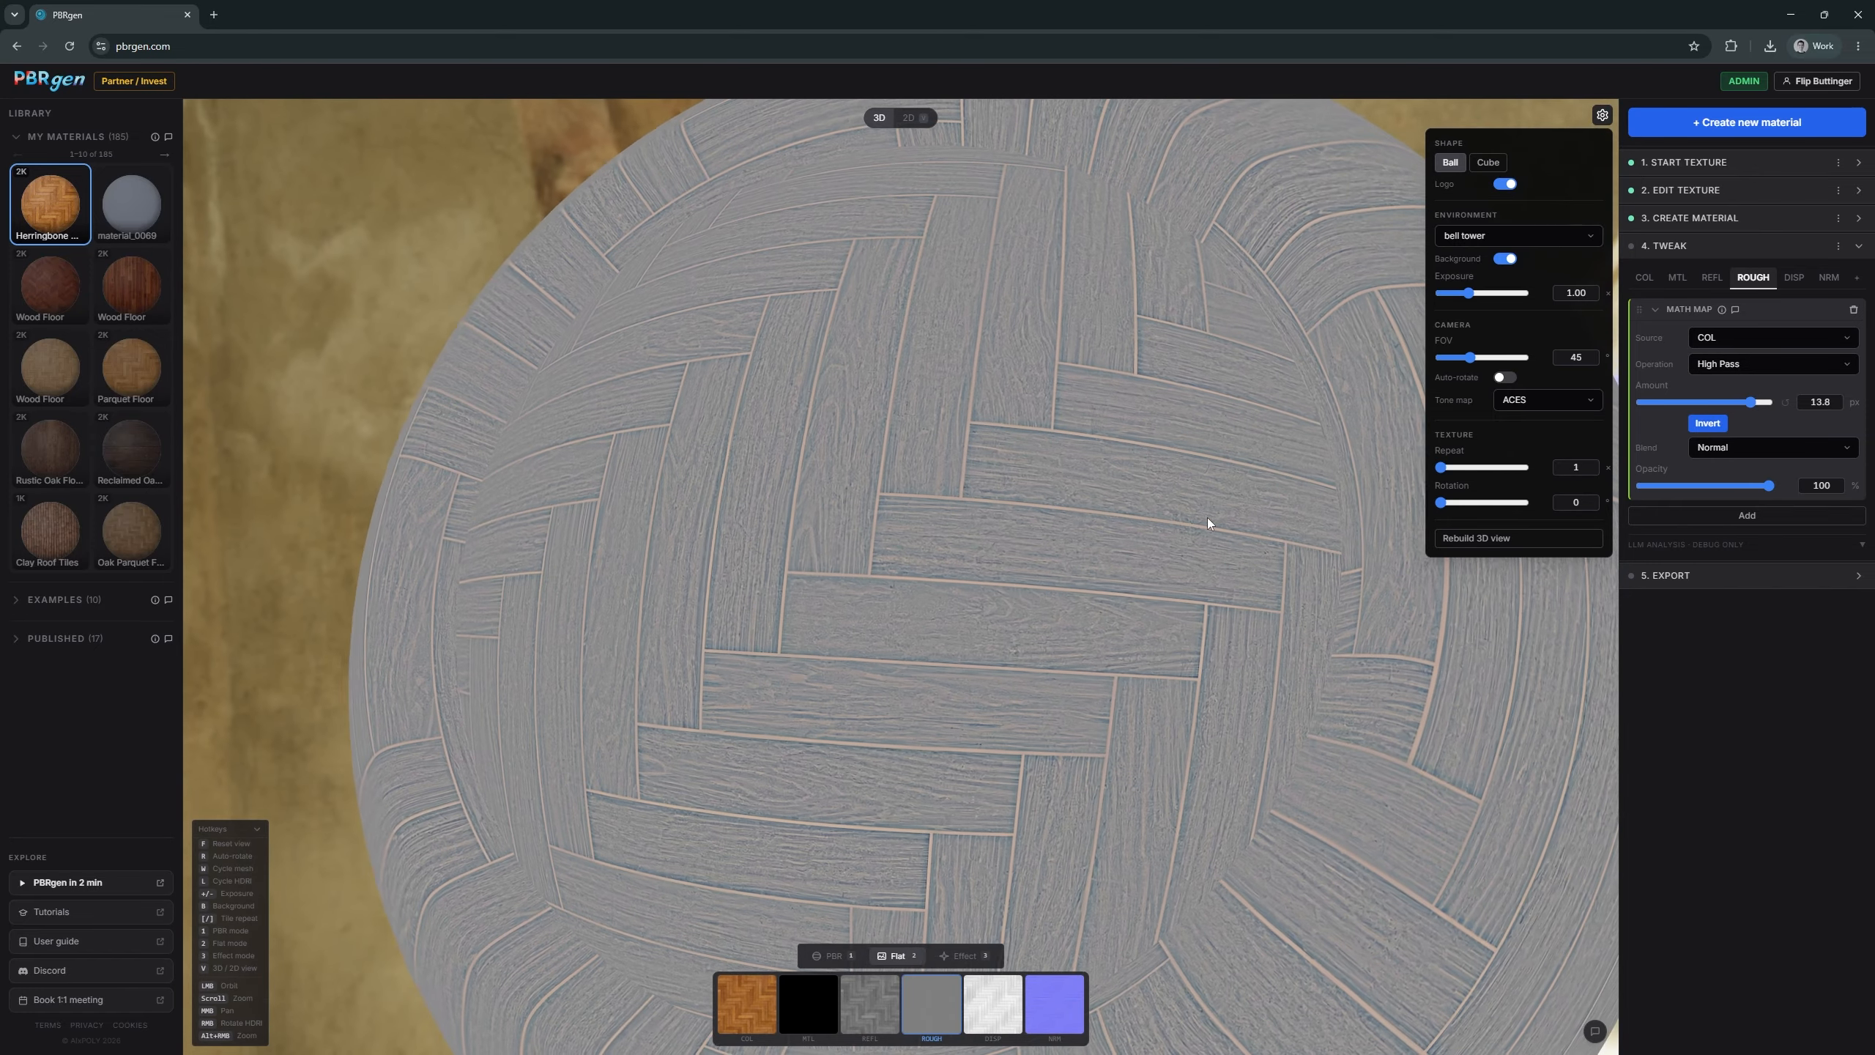
- Add a Levels effect to the roughness map and fit its input range automatically, viewing the material in PBR mode
click(1732, 517)
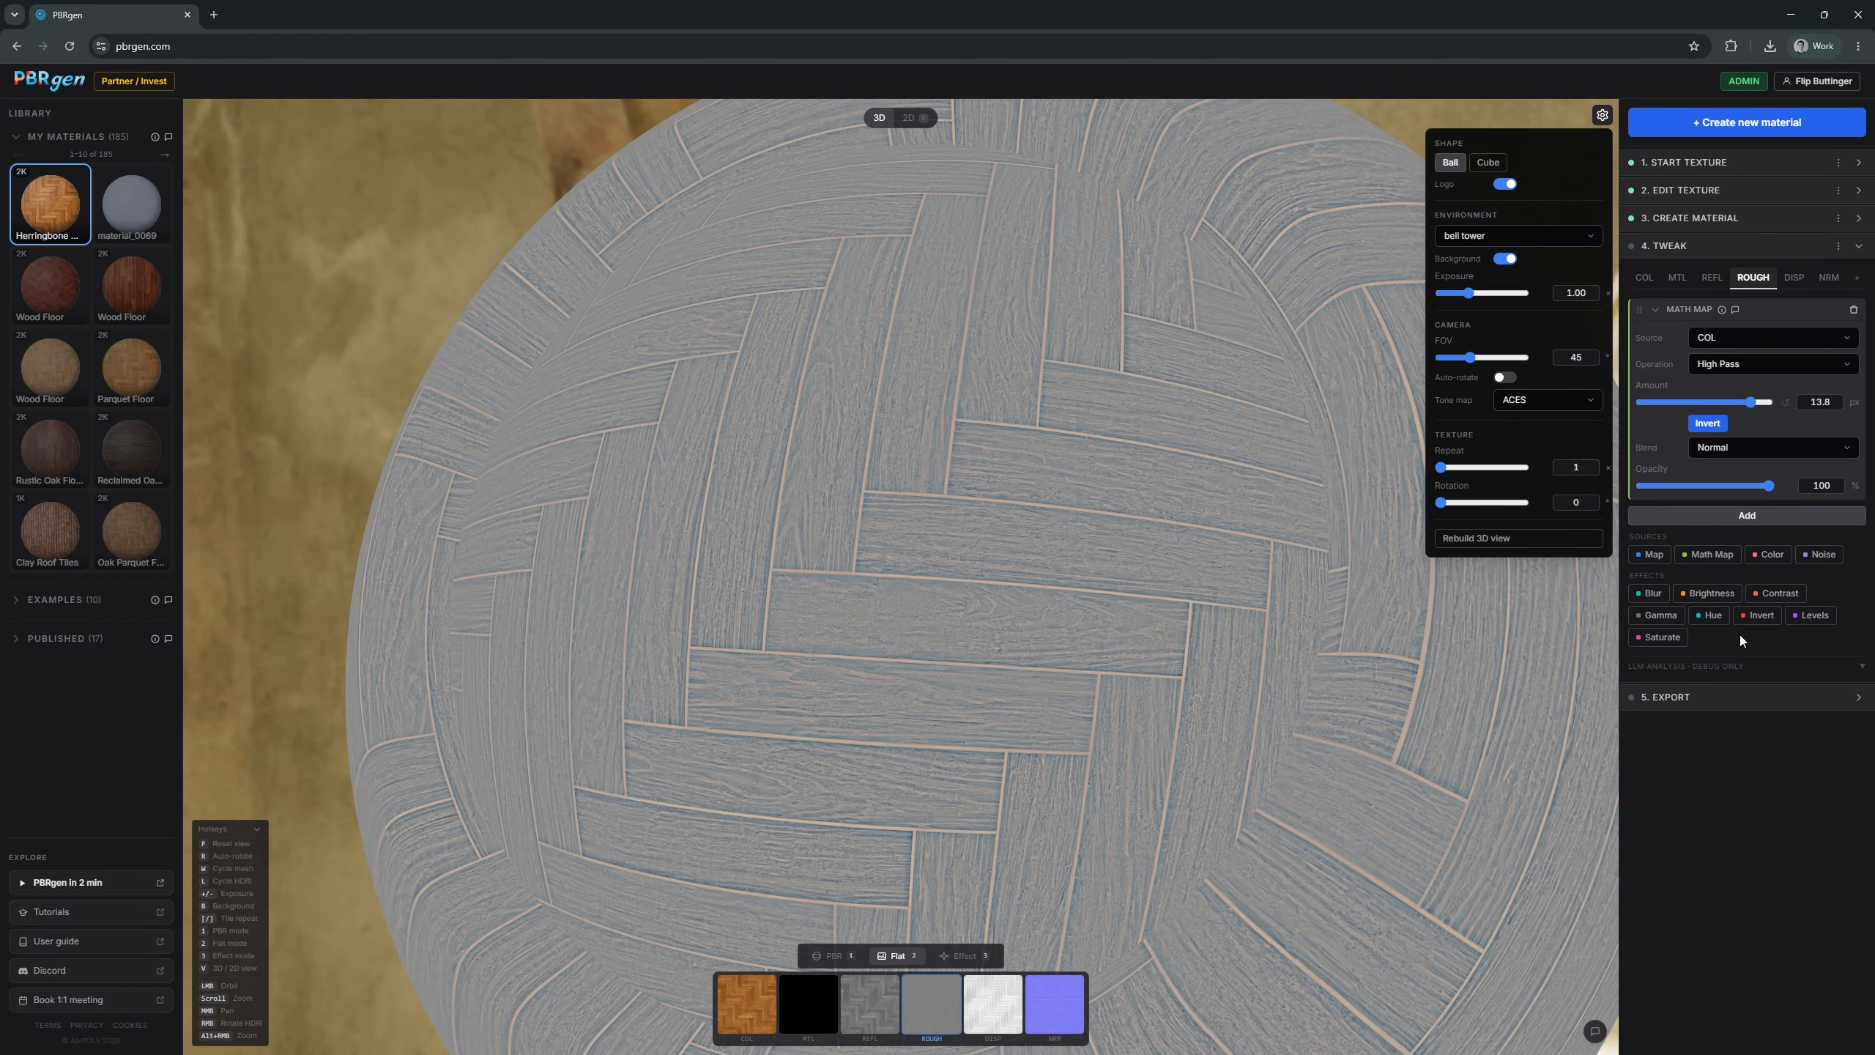
click(1815, 614)
drag(1204, 726, 1026, 557)
key(1)
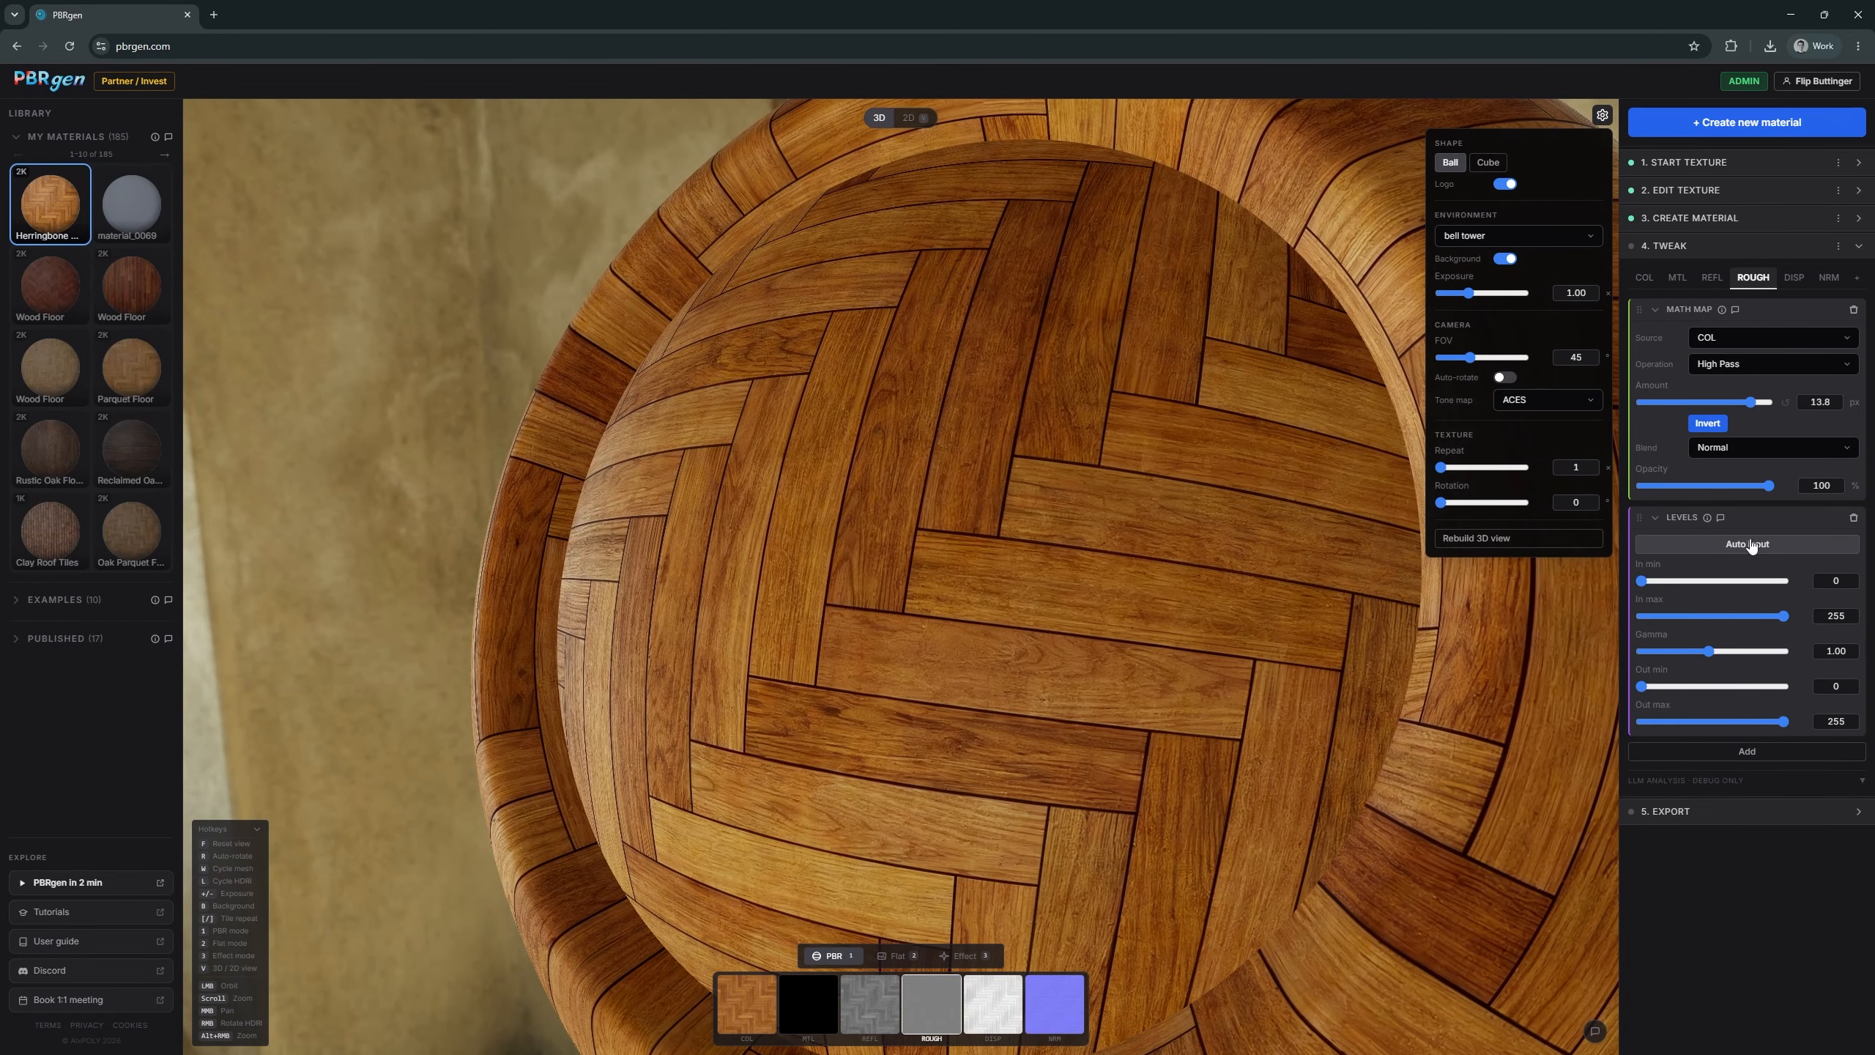
click(1747, 544)
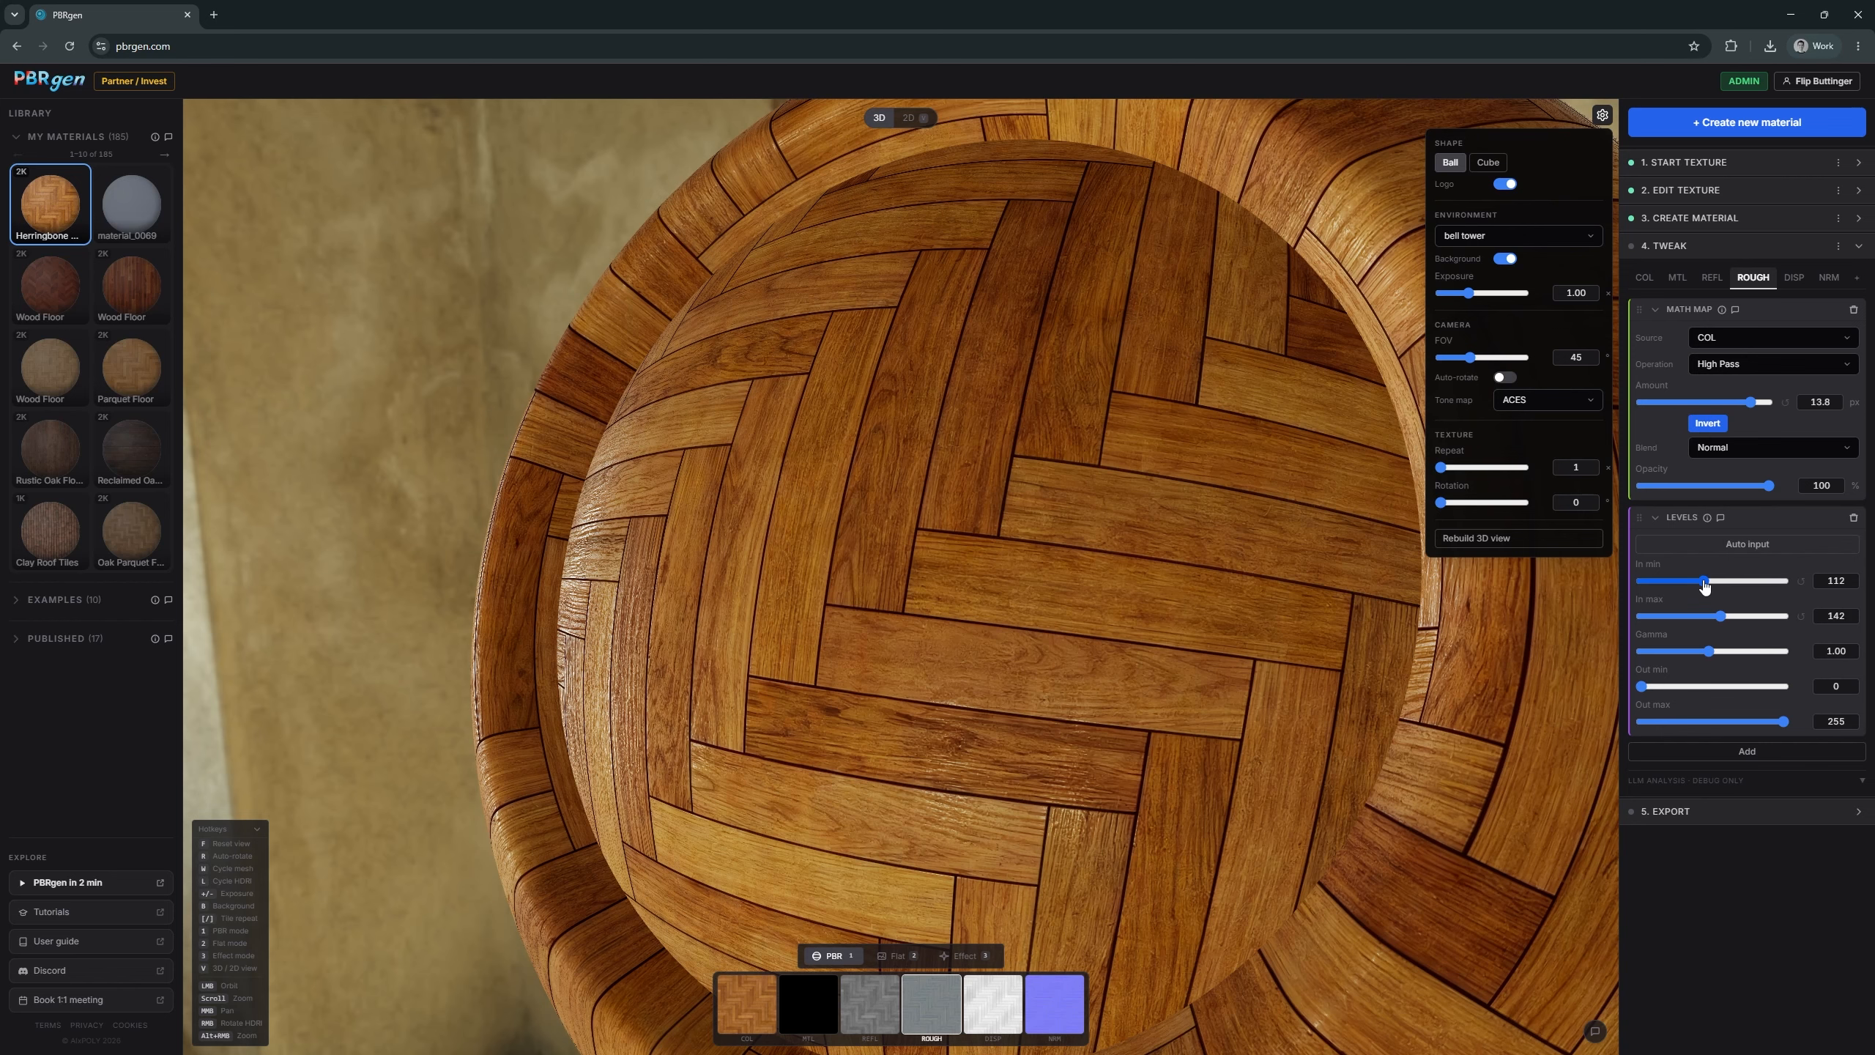
- Compare the roughness grain in PBR and Flat modes, and set the levels output range to 47 minimum and 104 maximum
drag(994, 632, 1037, 633)
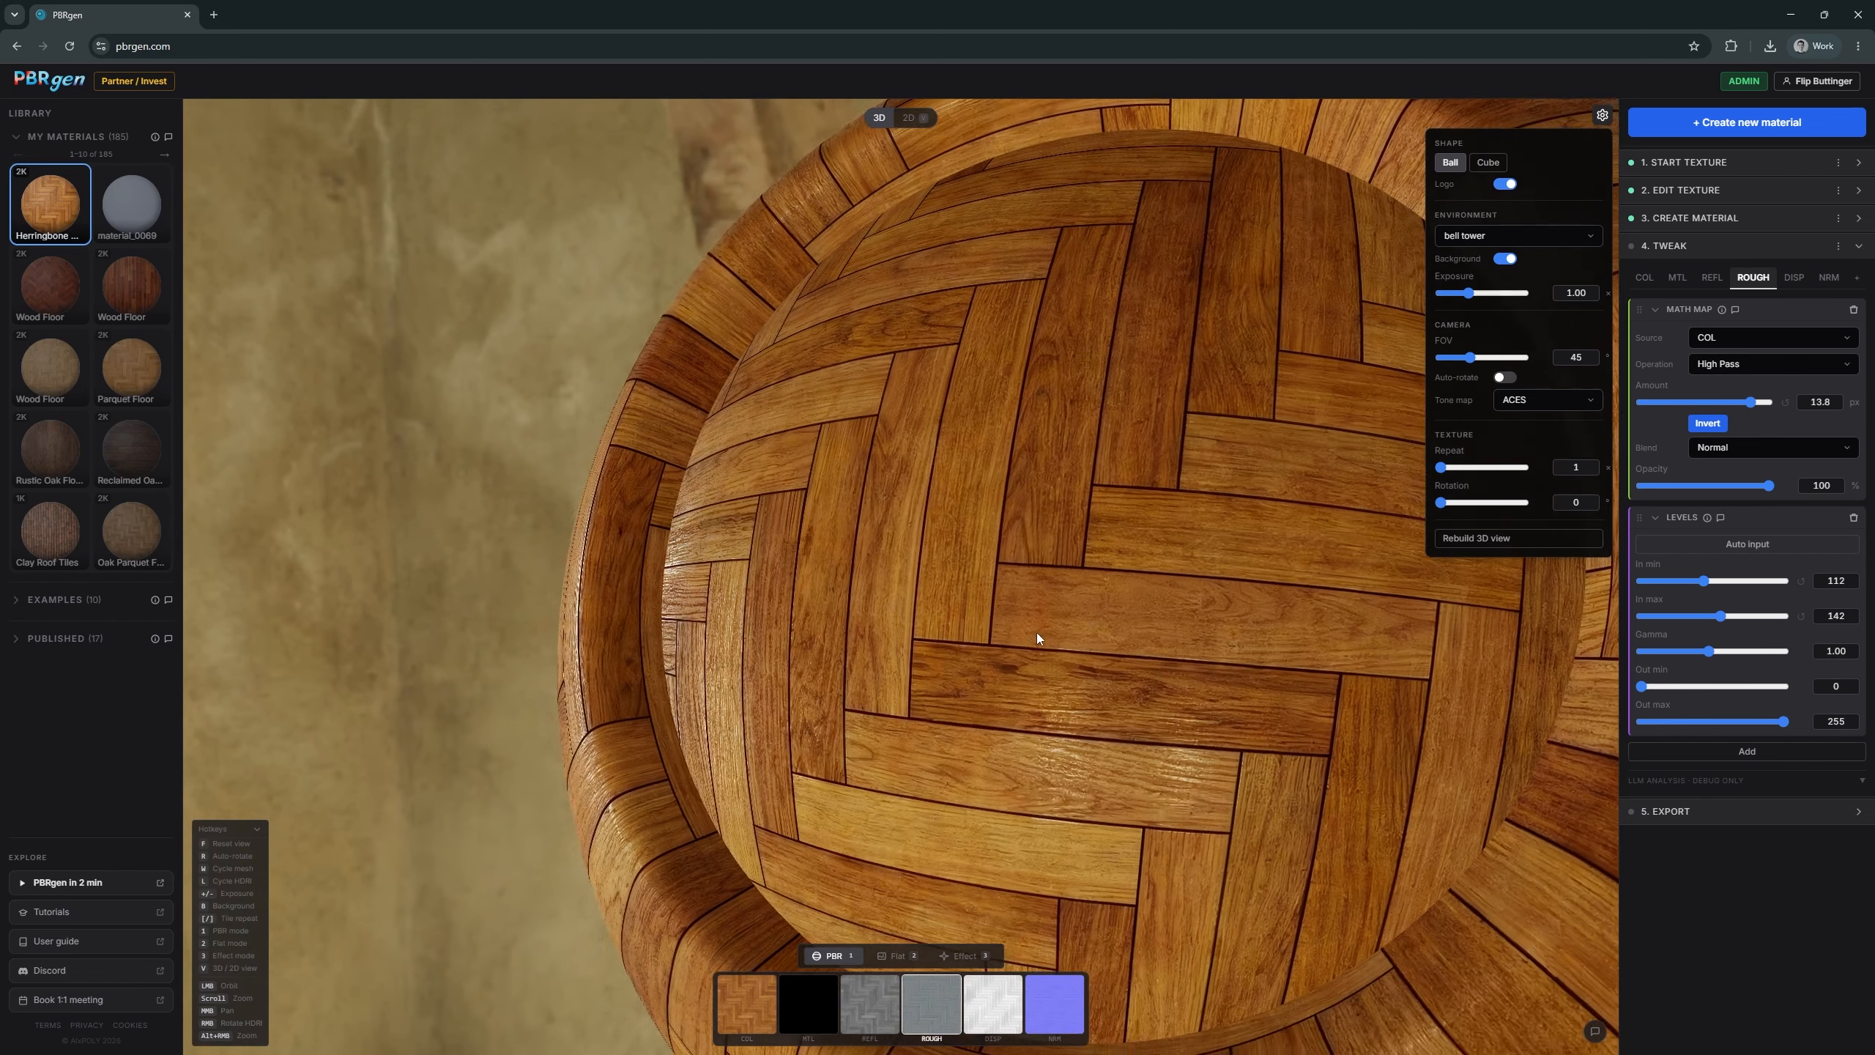
scroll(1037, 633, up, 5)
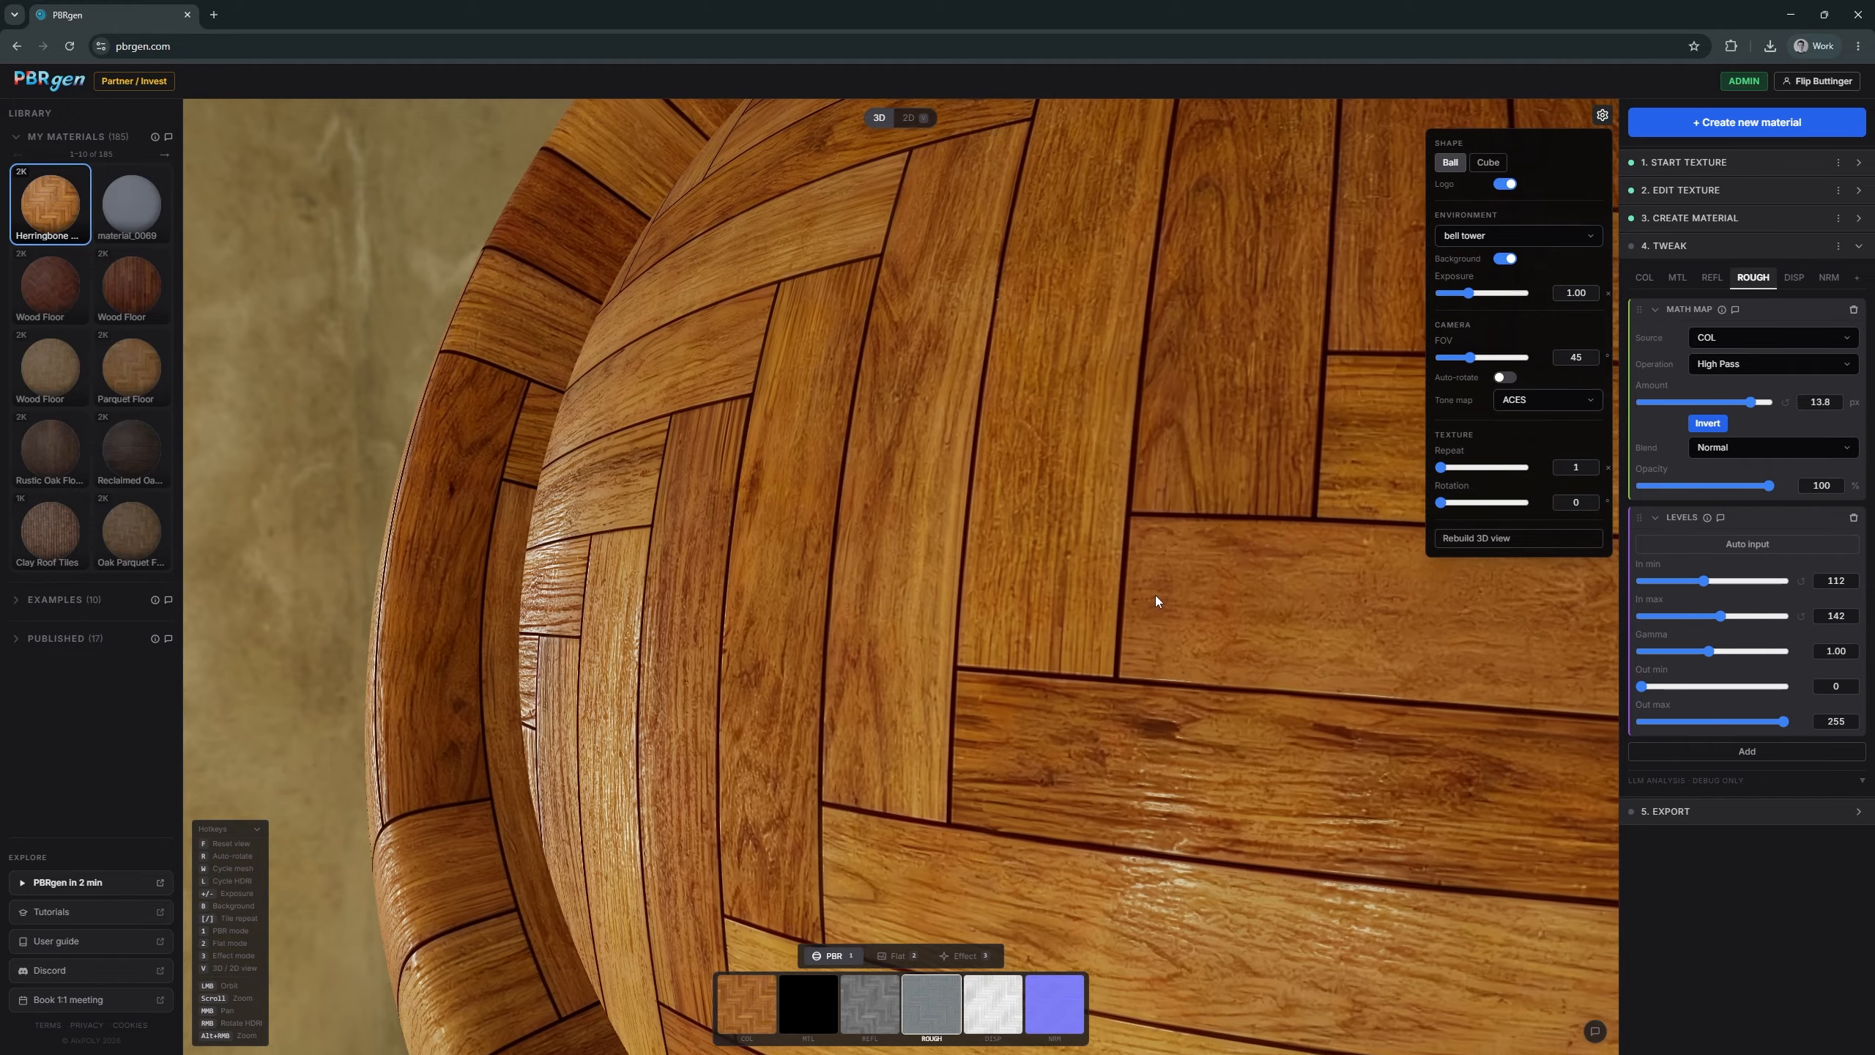
key(2)
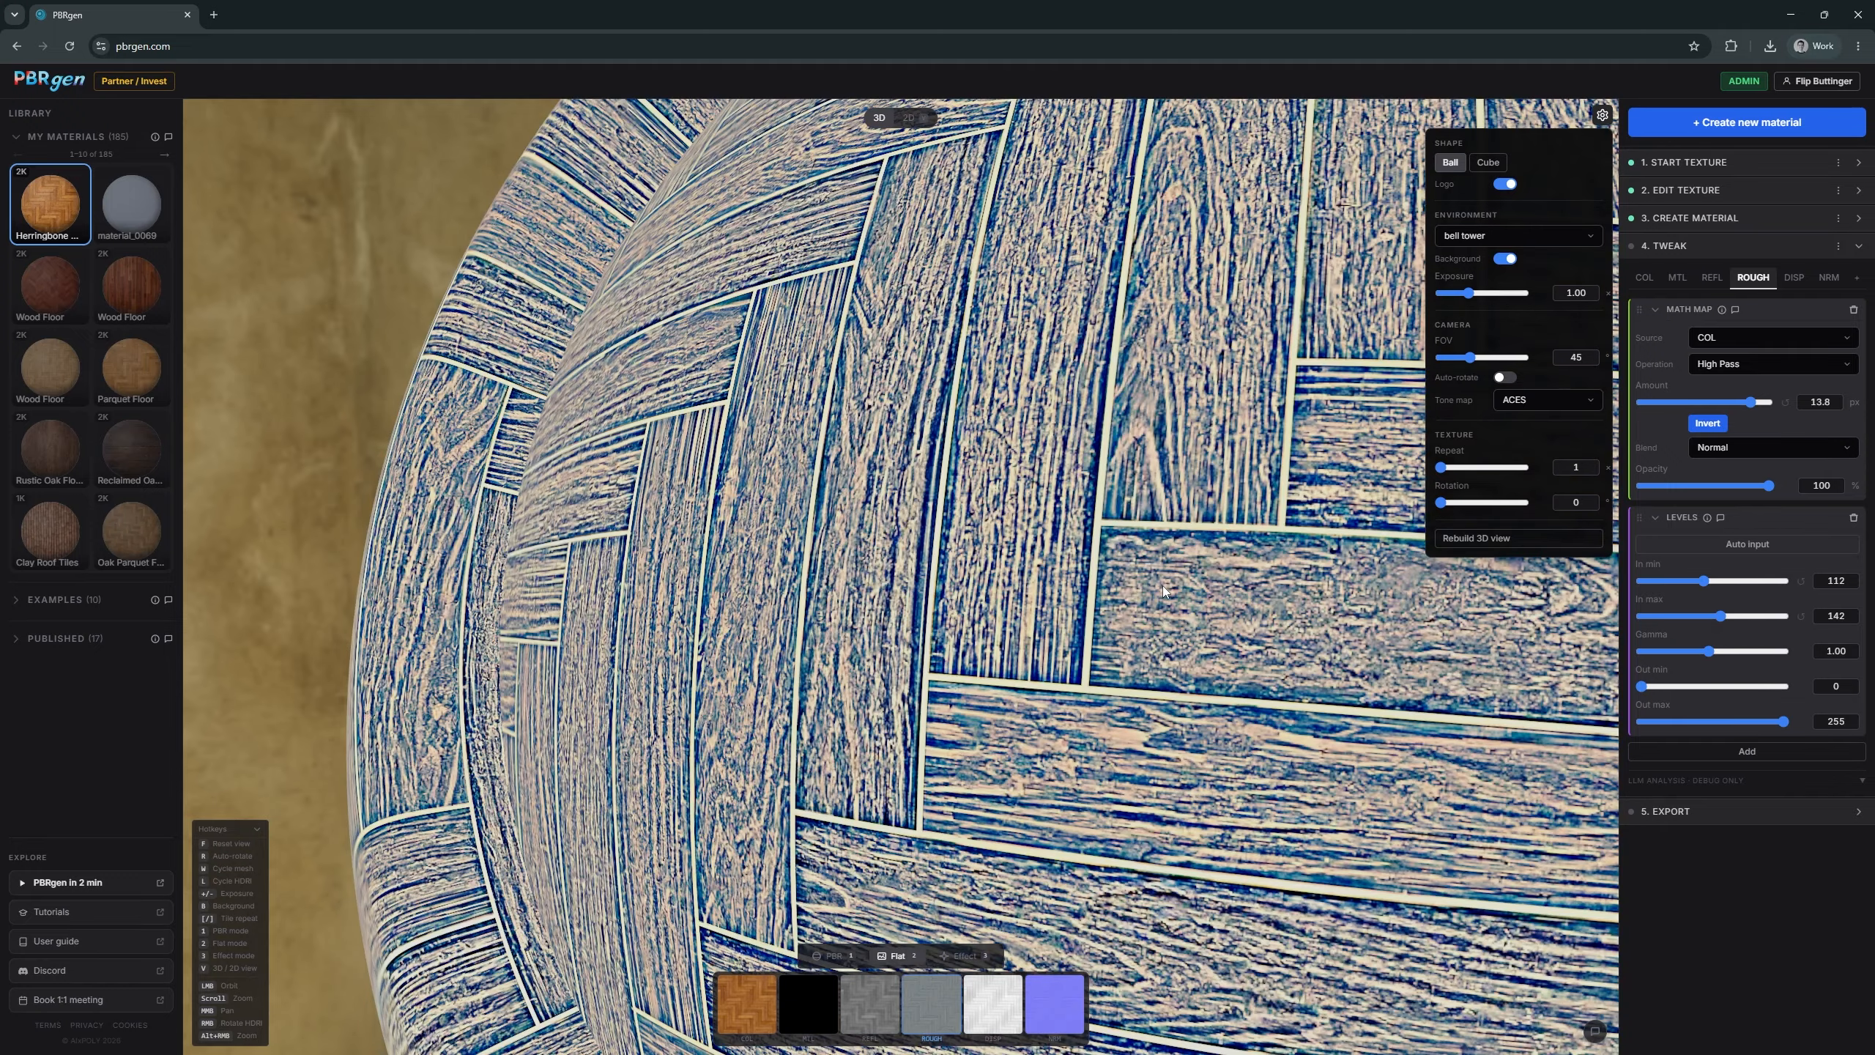
key(1)
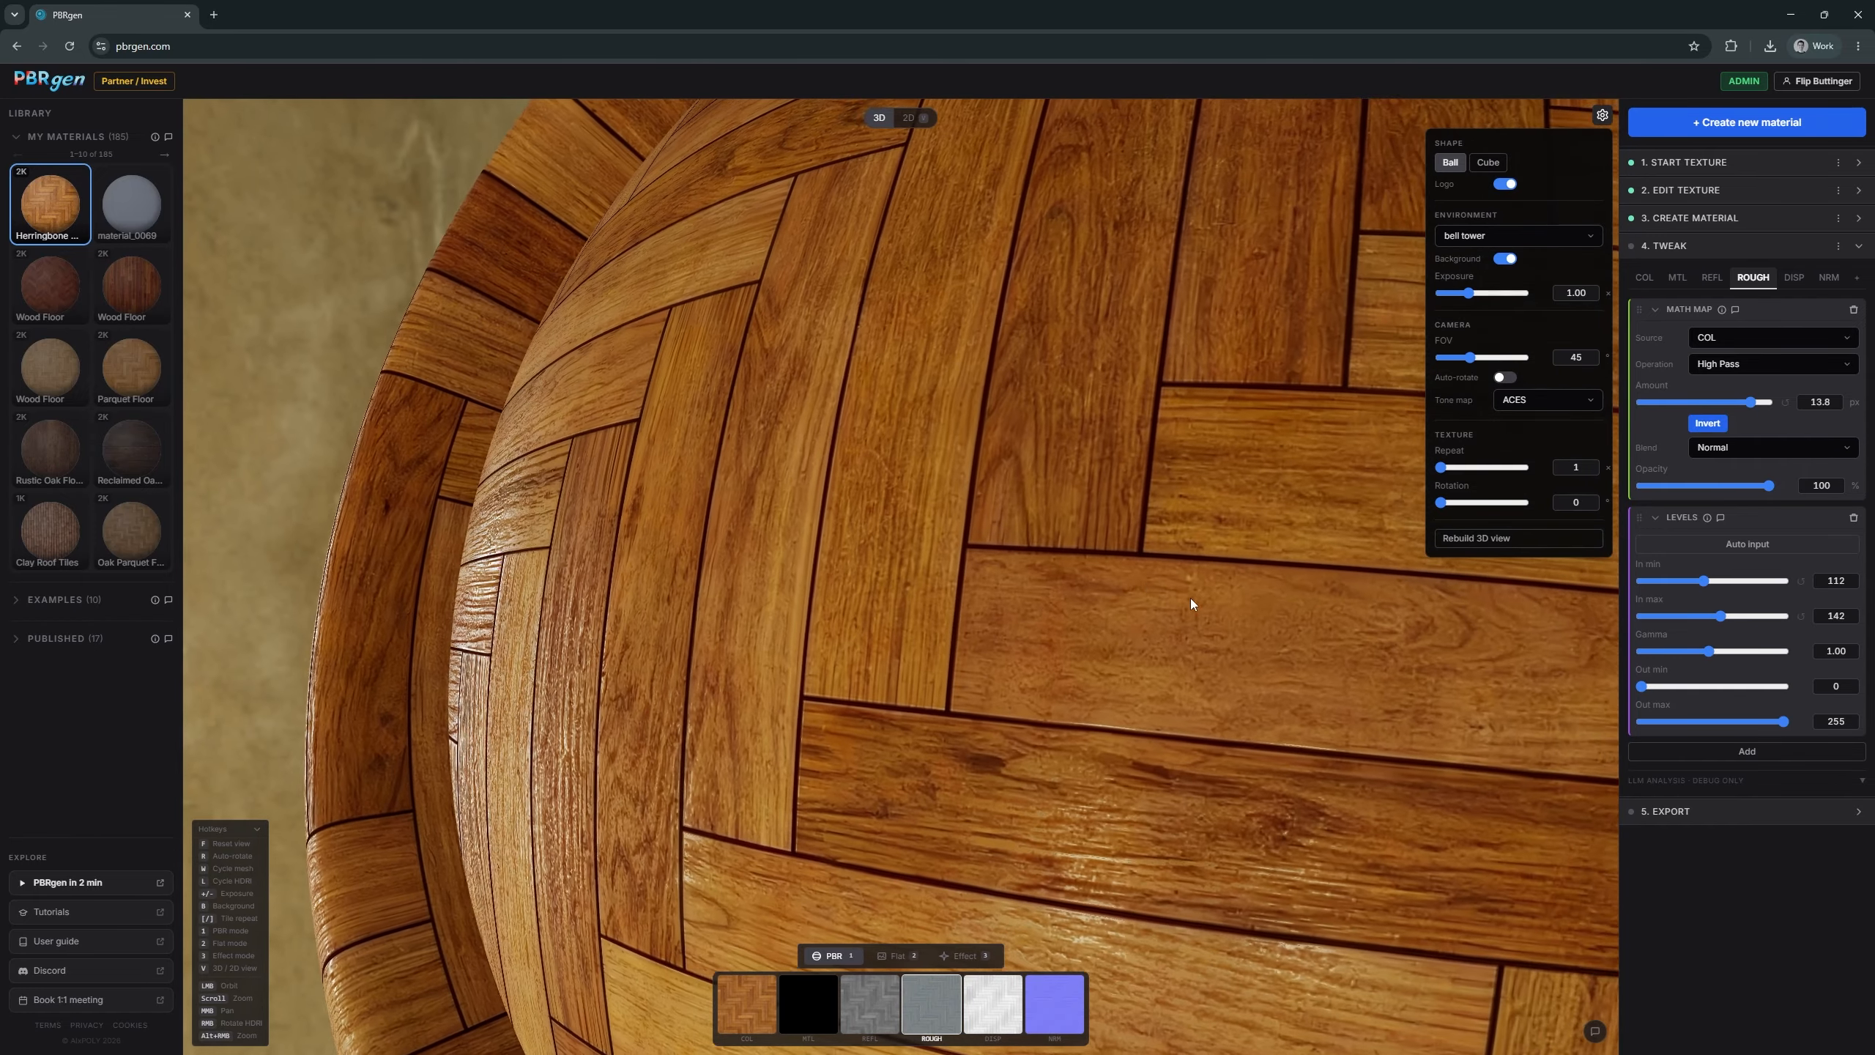
drag(1643, 686, 1669, 687)
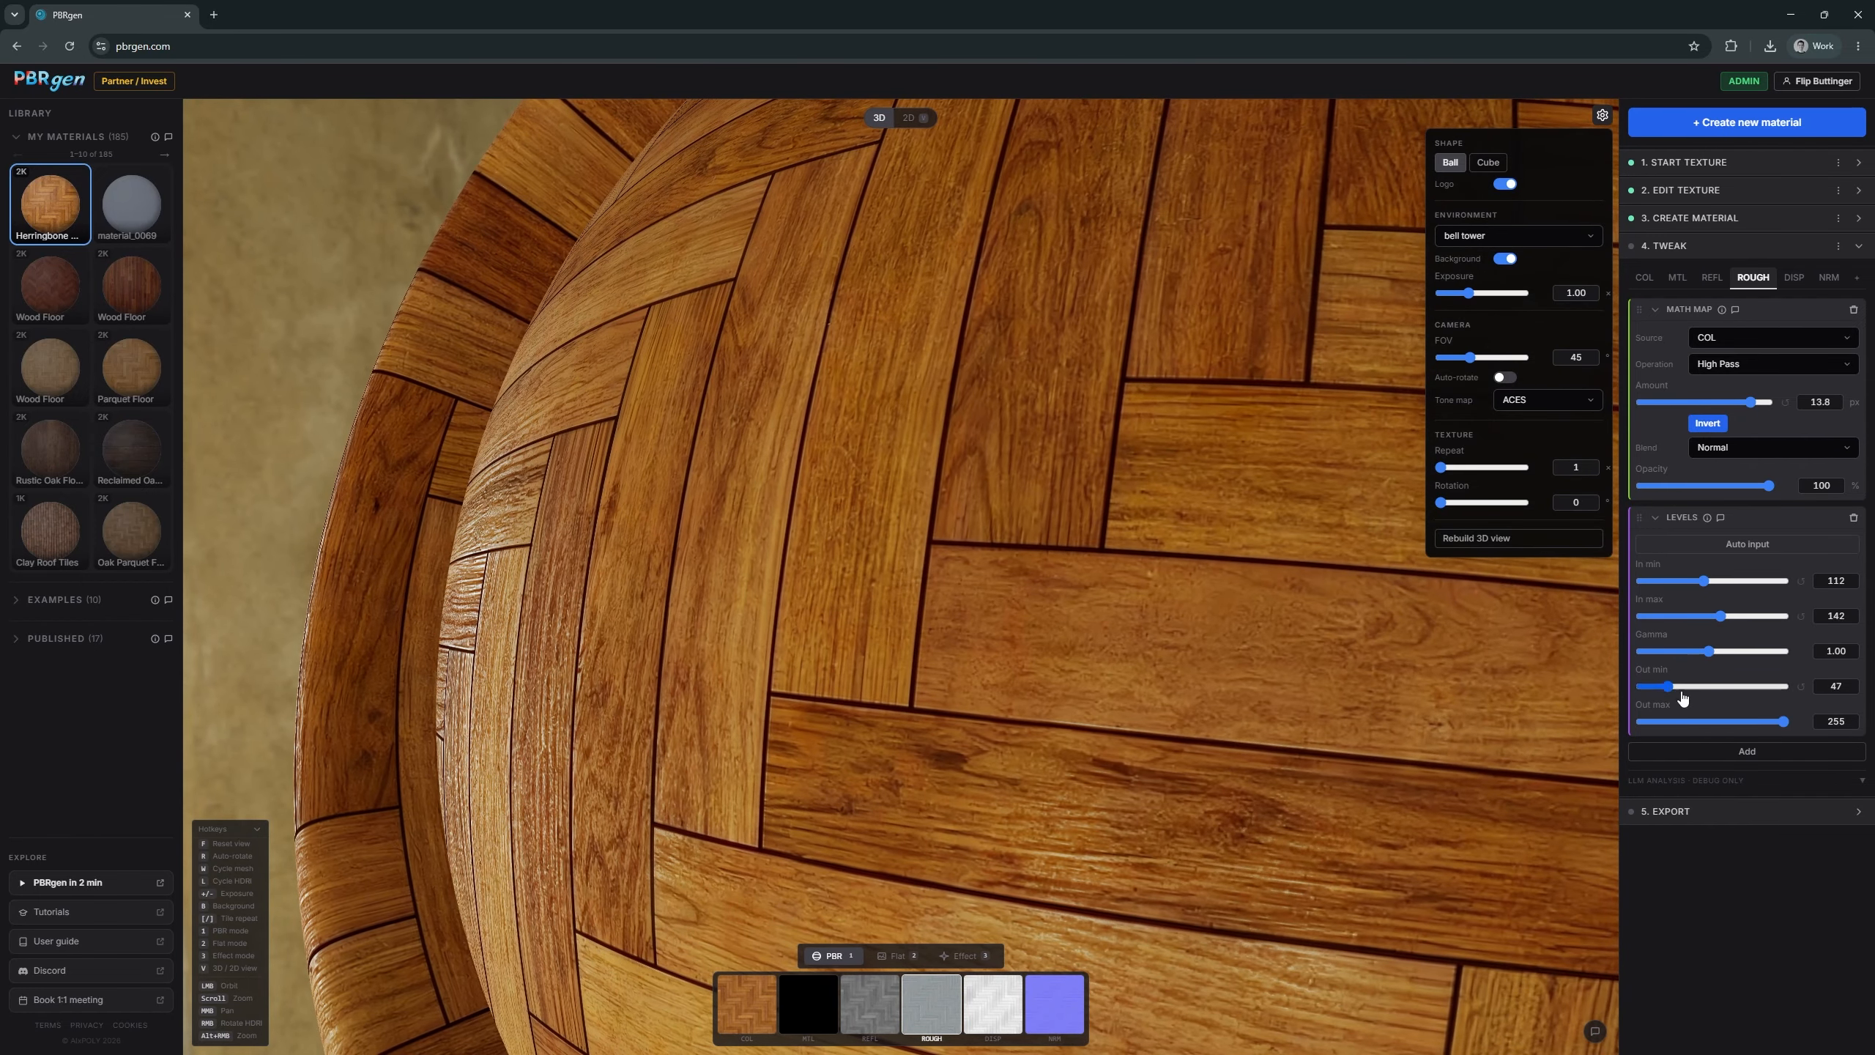
drag(1770, 725, 1707, 728)
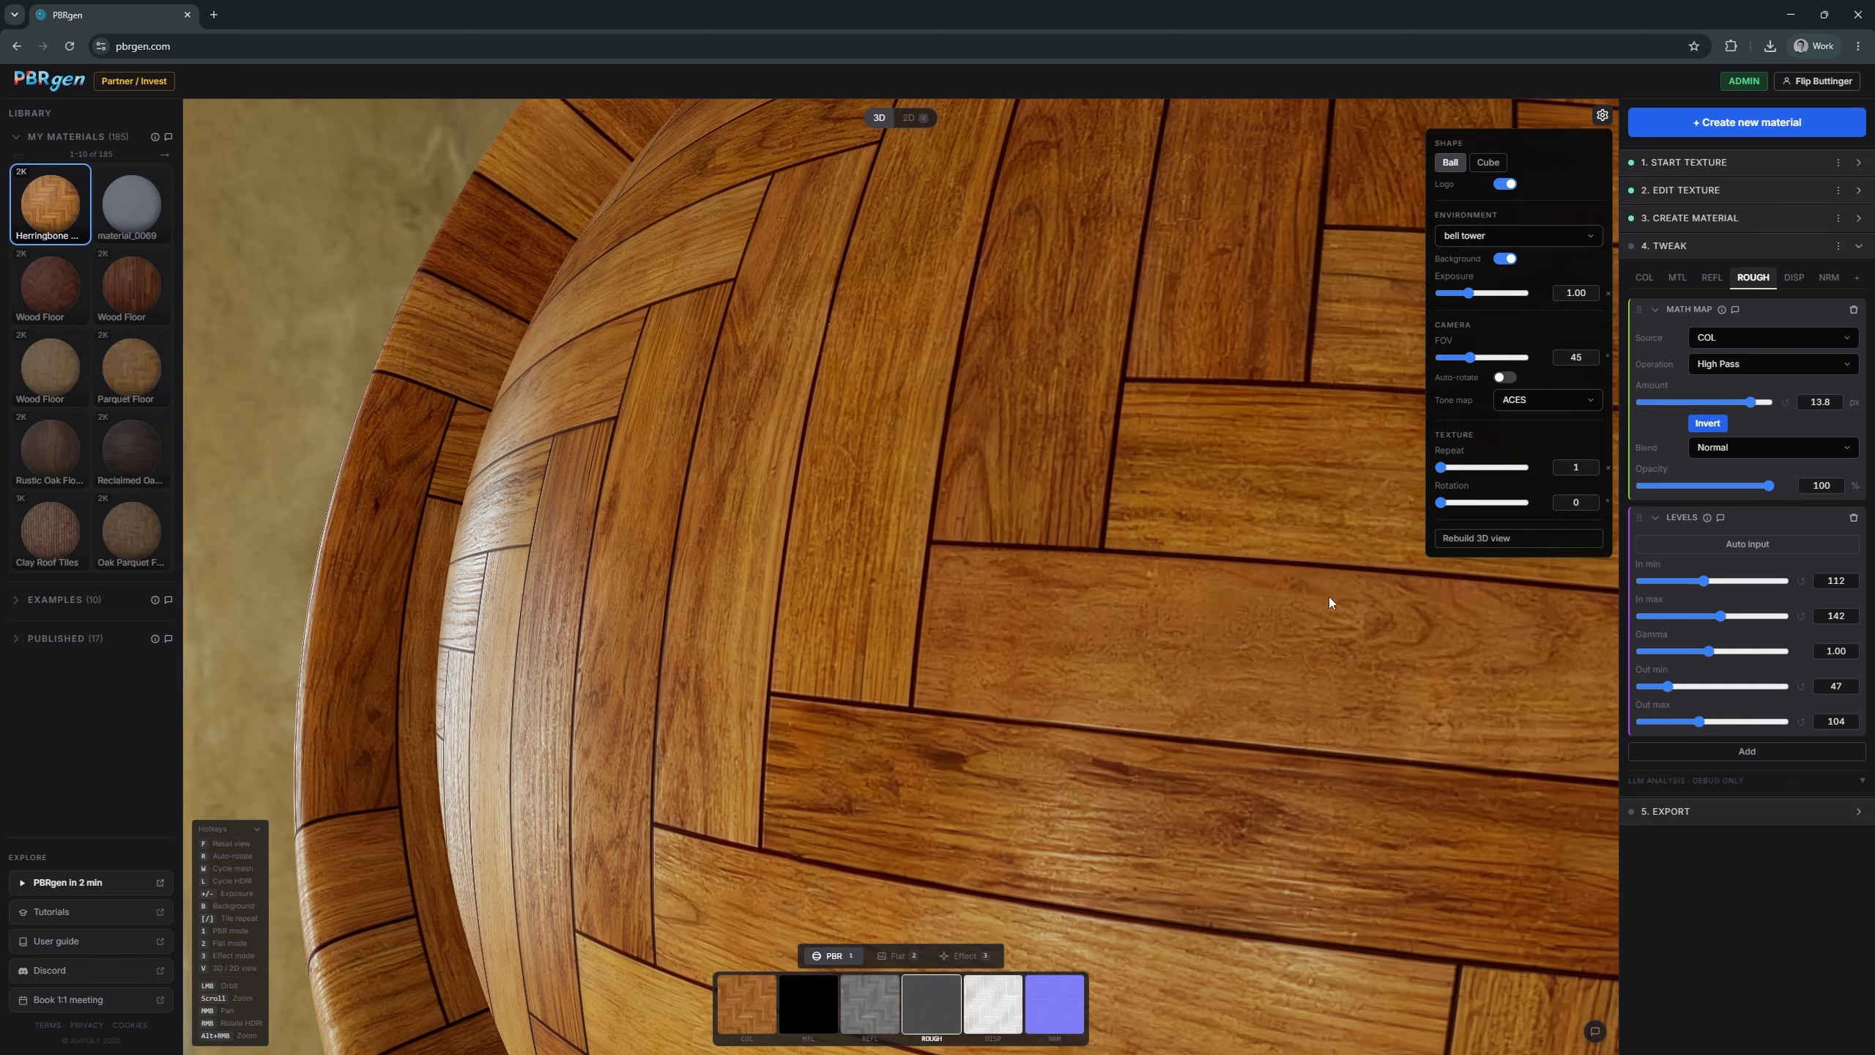
scroll(1331, 602, down, 5)
- Set the preview environment to lights only and rotate the lighting to place a highlight on the planks
click(1506, 241)
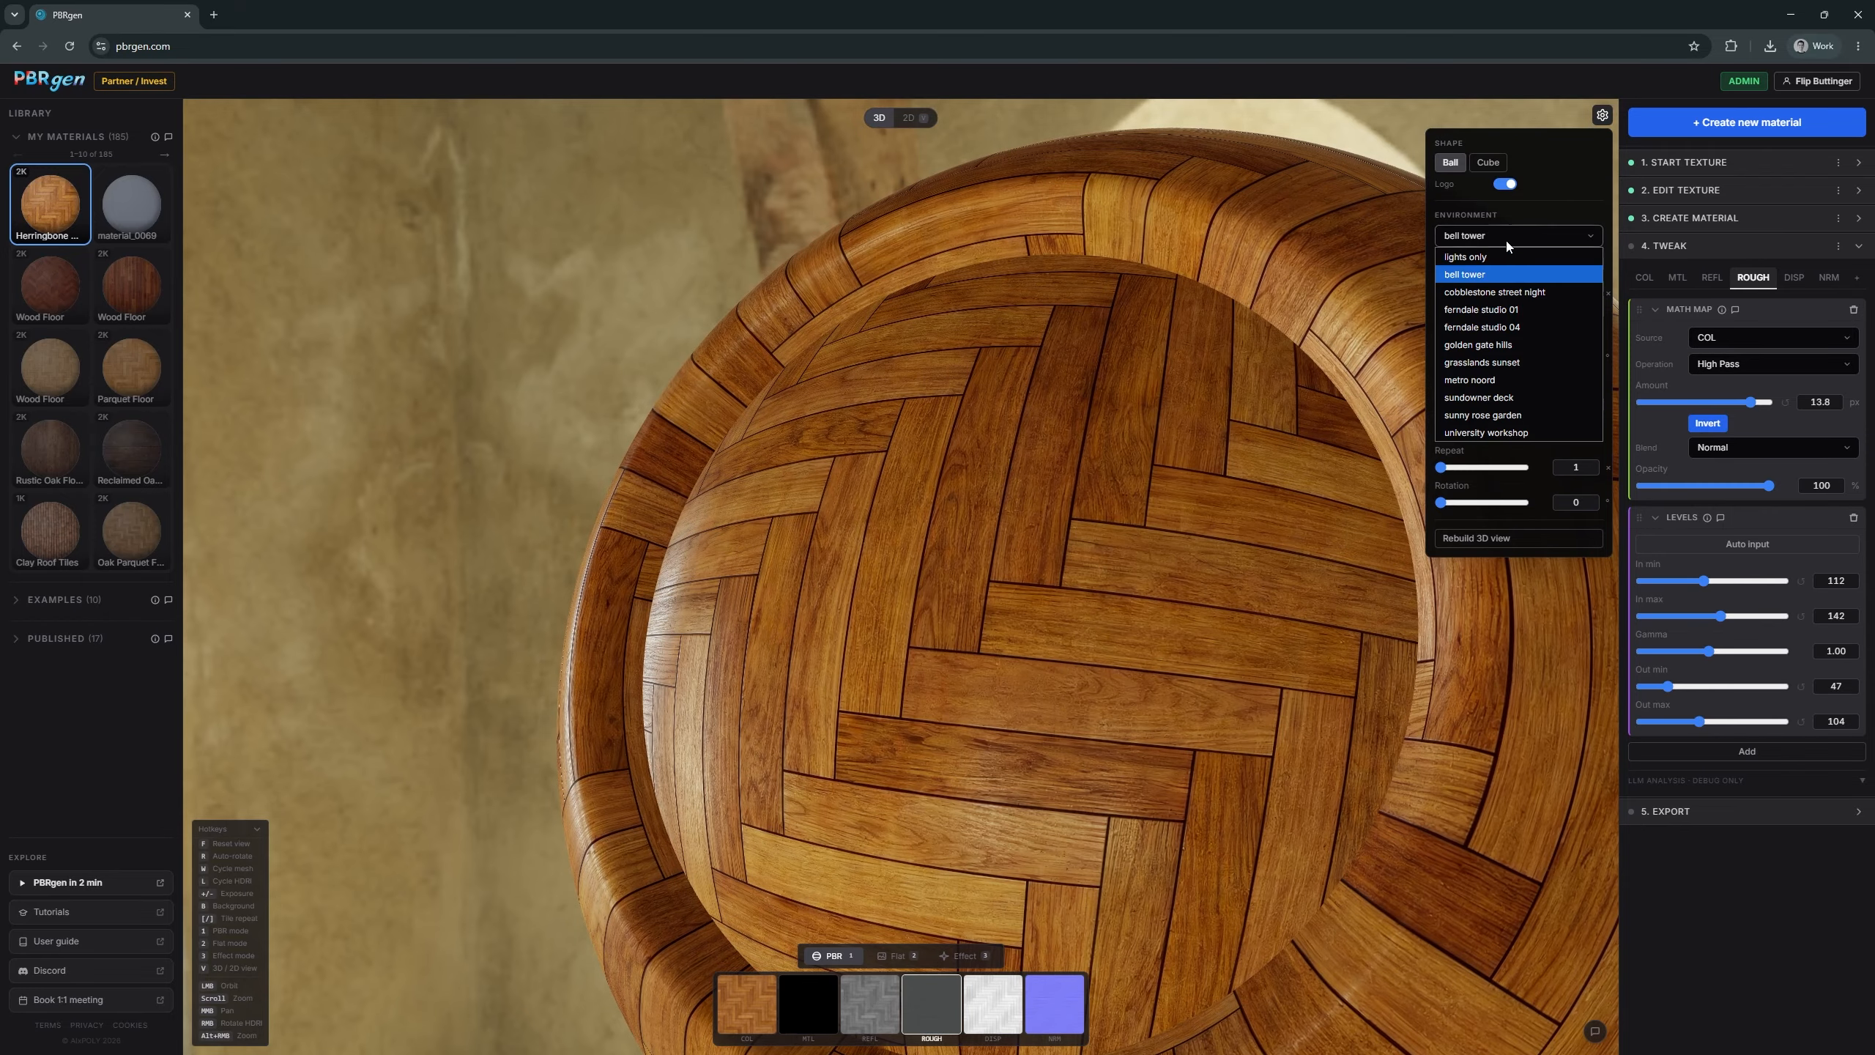
click(1497, 255)
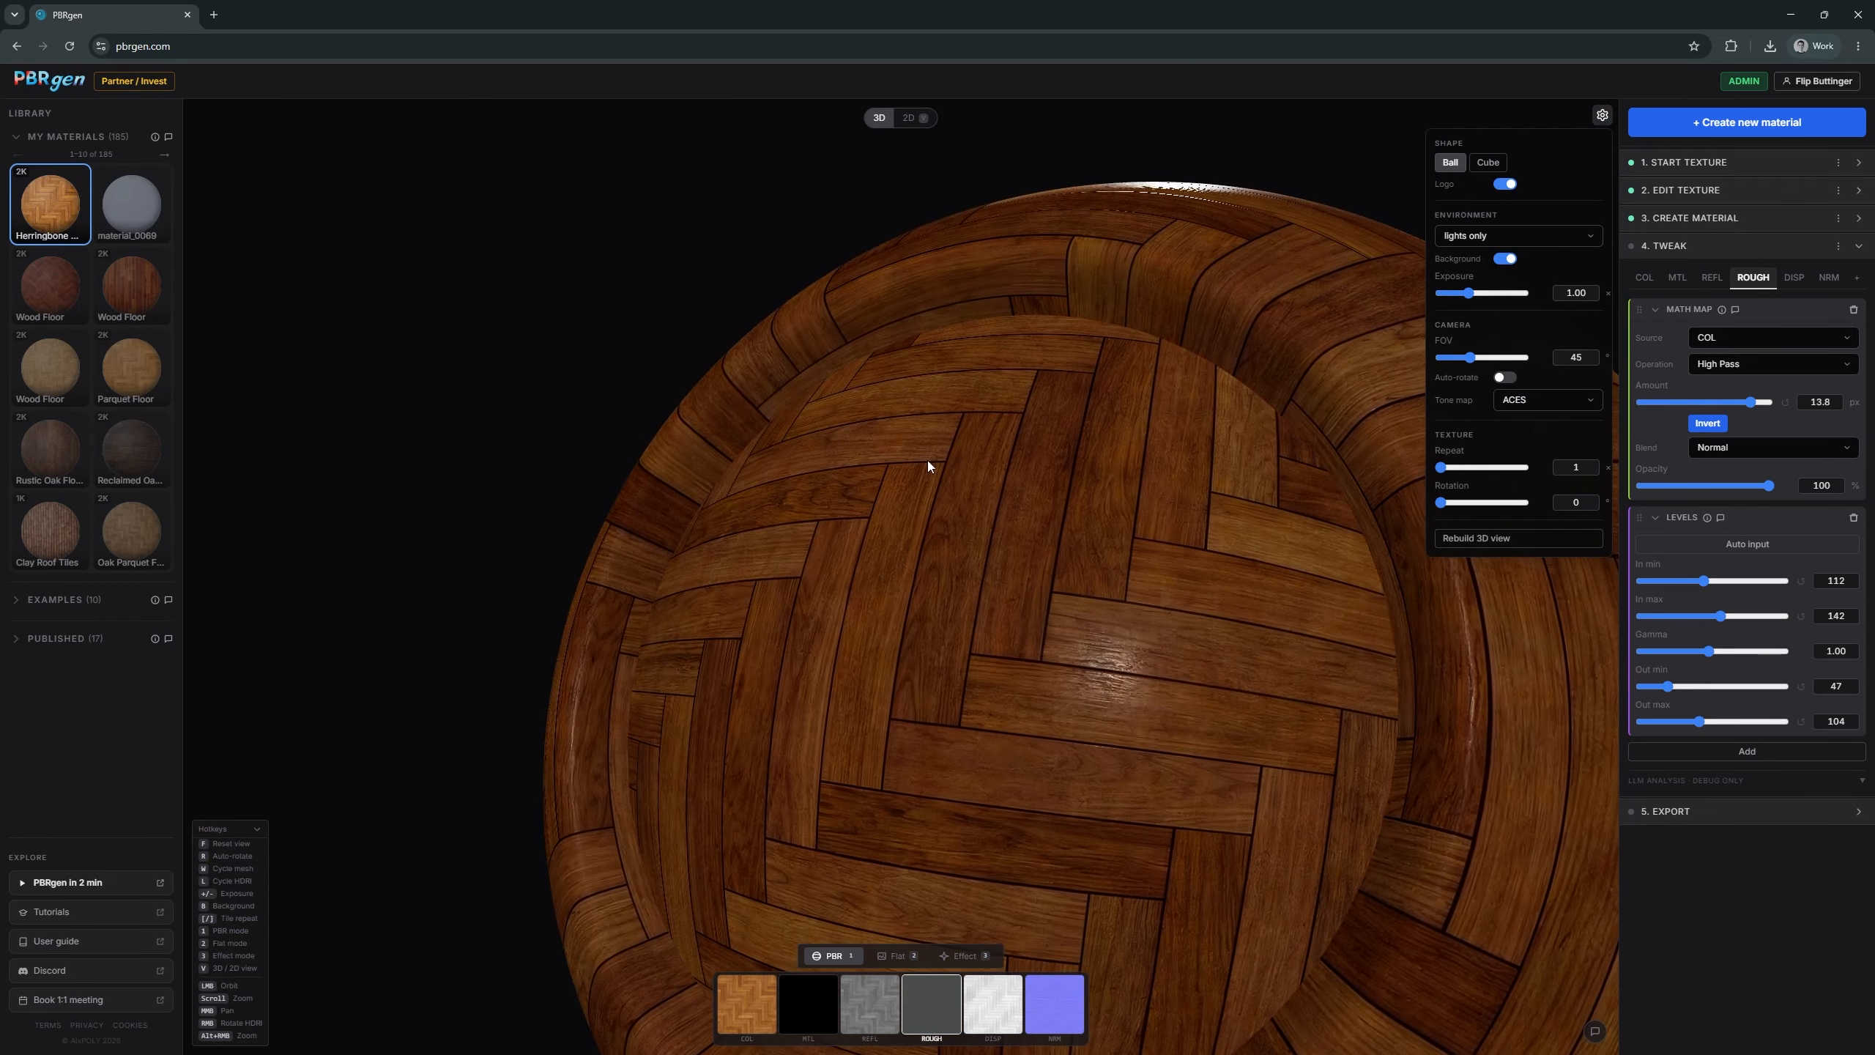
drag(927, 461, 644, 511)
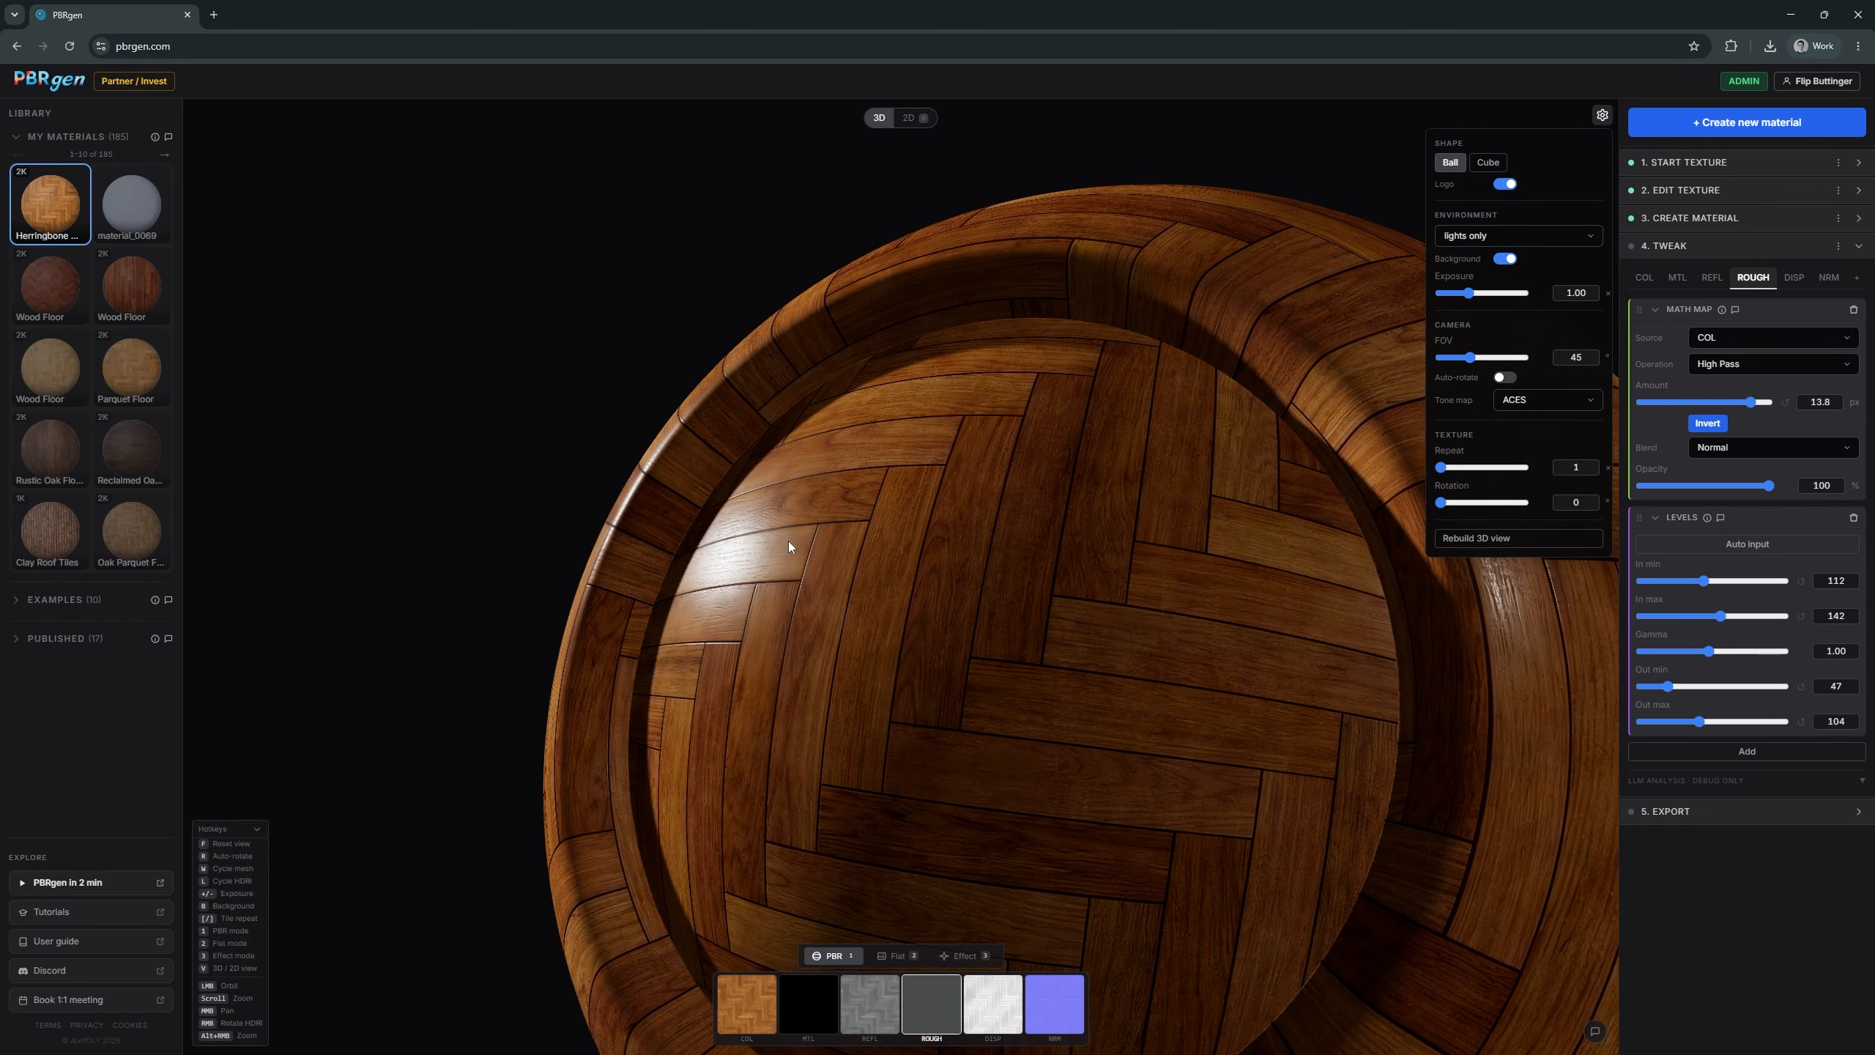
scroll(788, 540, up, 5)
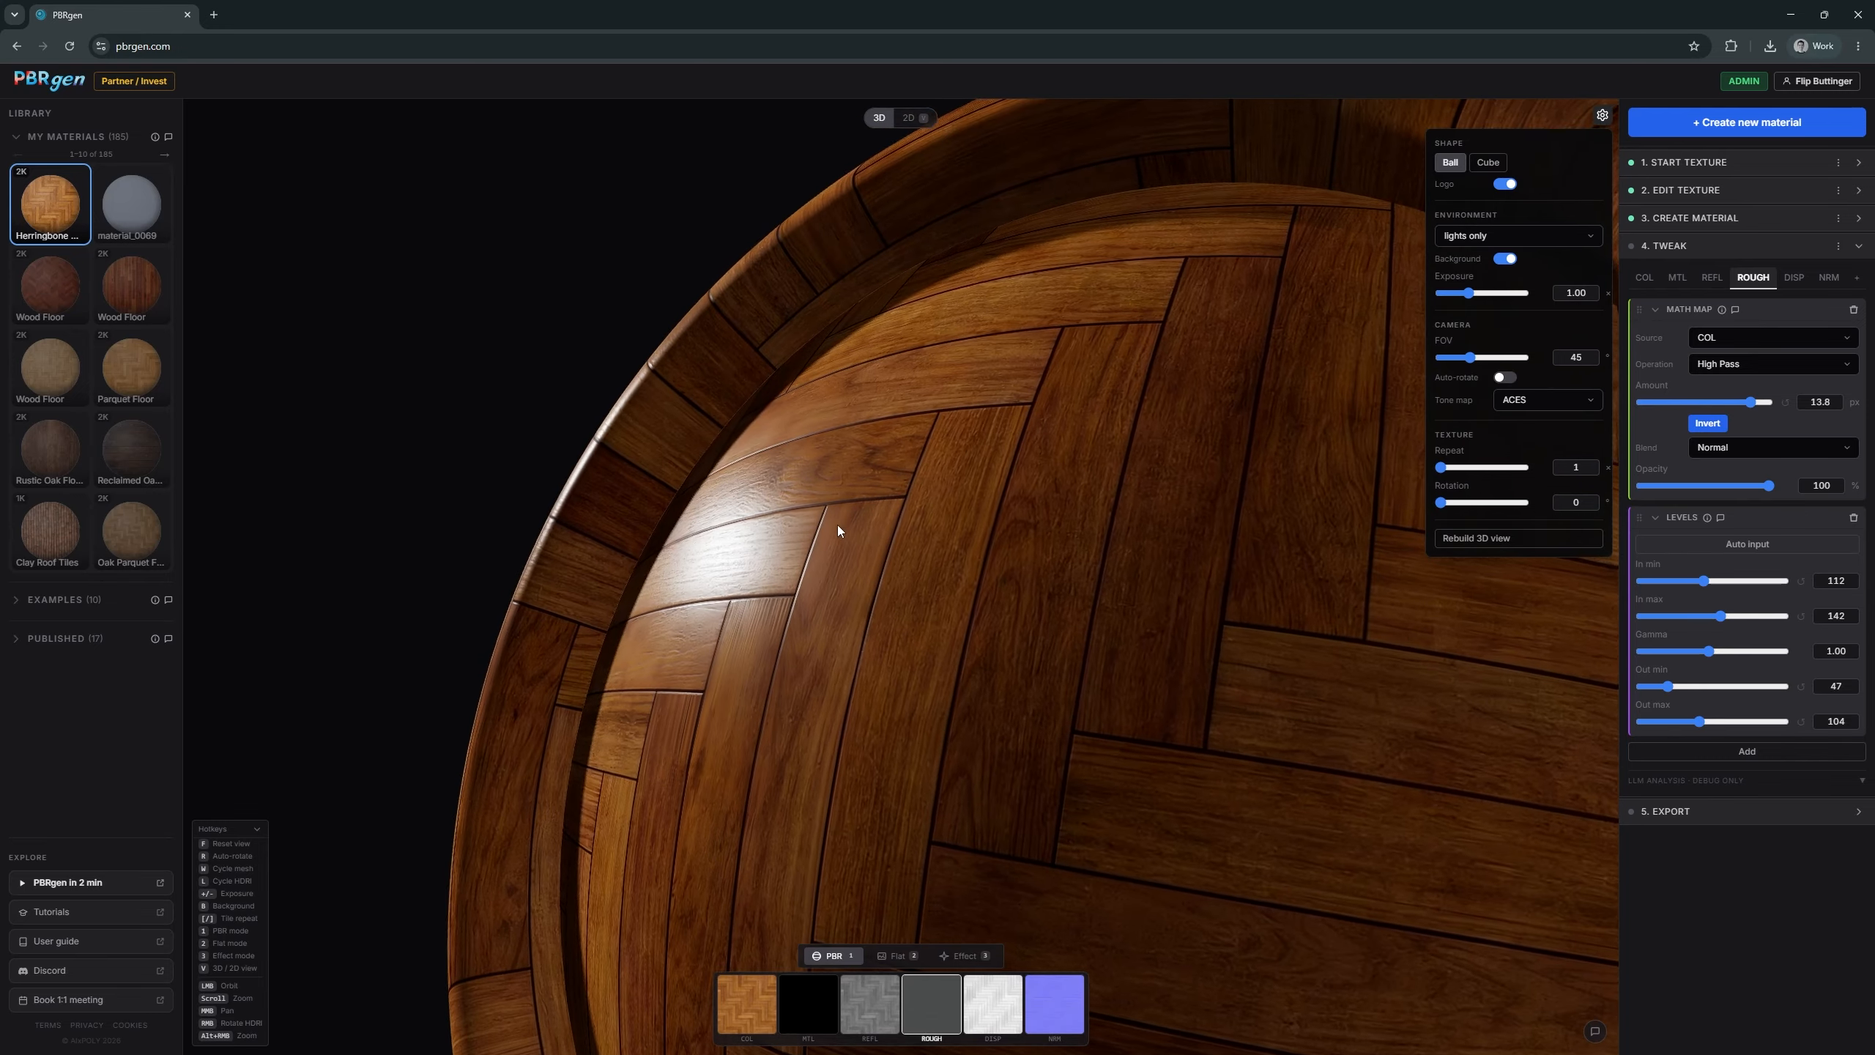
- Widen the roughness levels input range with a minimum of 97, and set gamma to 1.24 and output maximum to 168
scroll(863, 520, up, 2)
drag(1692, 725, 1738, 718)
mouse_move(1707, 649)
mouse_down()
mouse_move(1730, 654)
mouse_move(1700, 587)
mouse_move(1729, 618)
mouse_move(1703, 588)
mouse_up()
- Add a Blur effect to the roughness map and set it to 1.5 px
click(1737, 751)
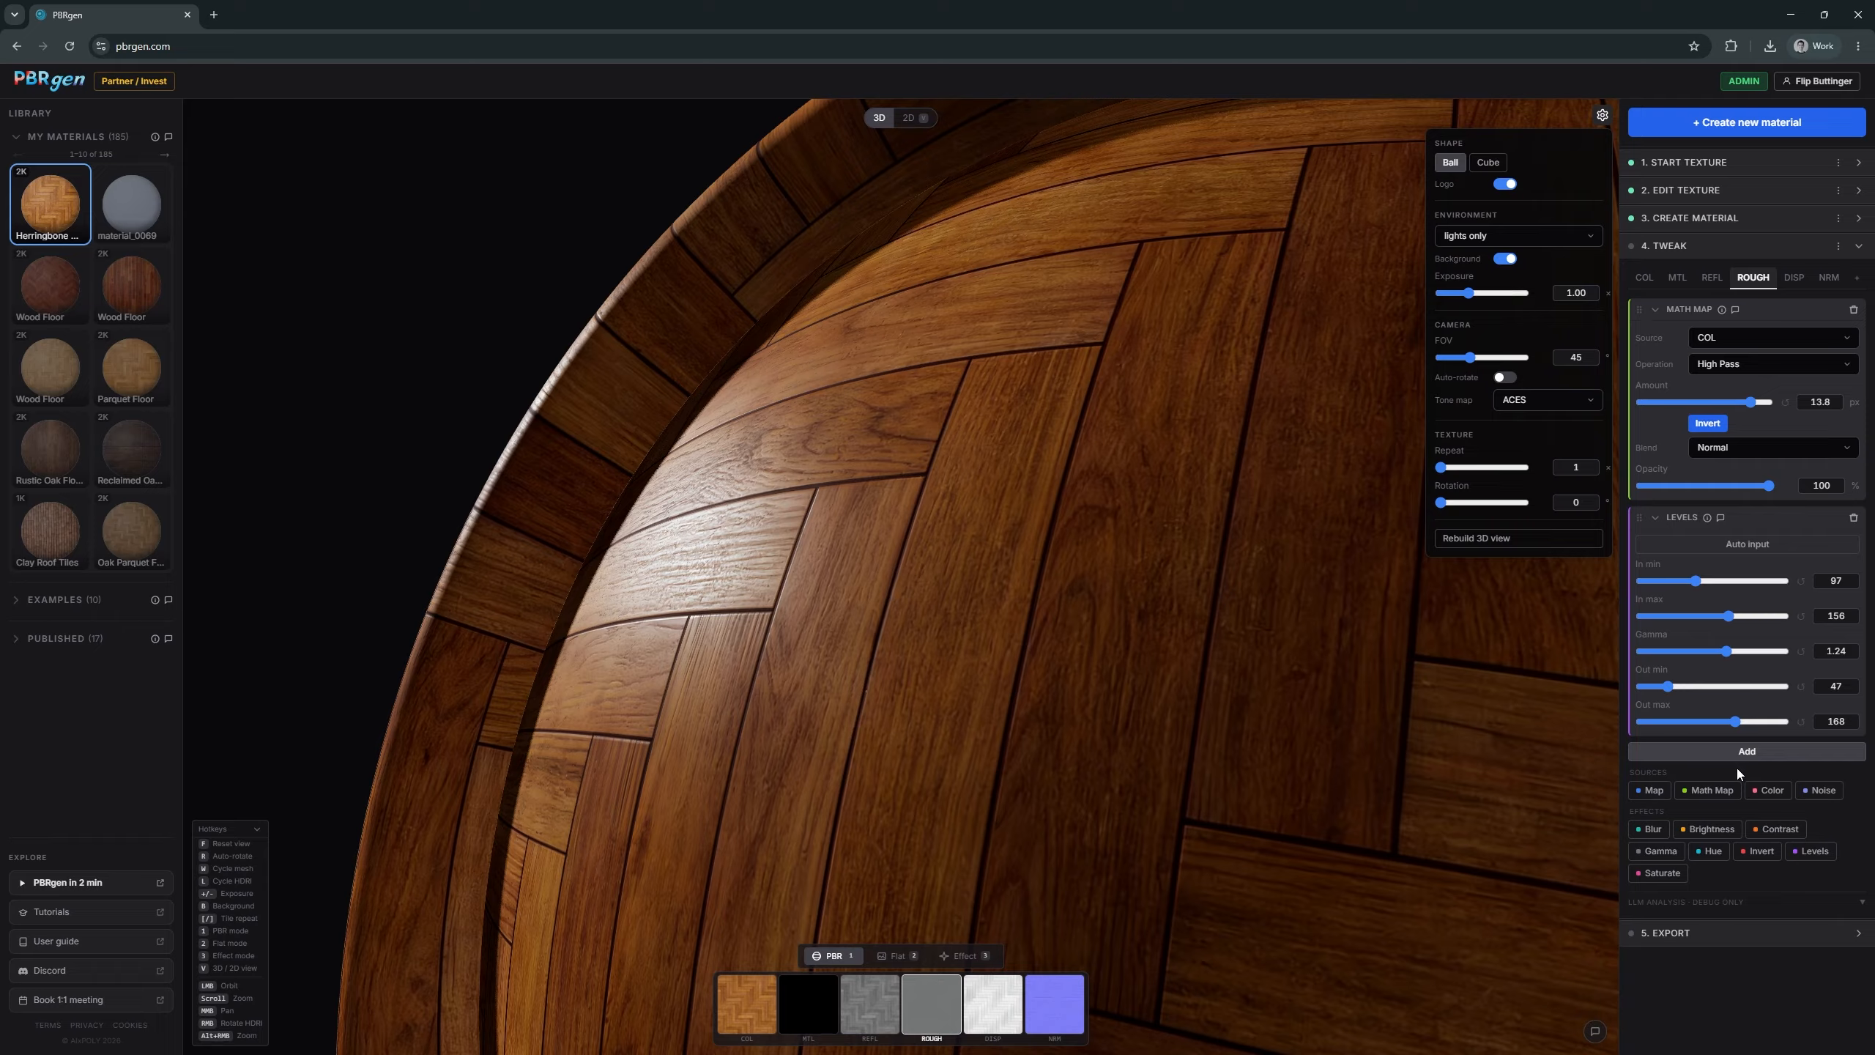
click(1657, 827)
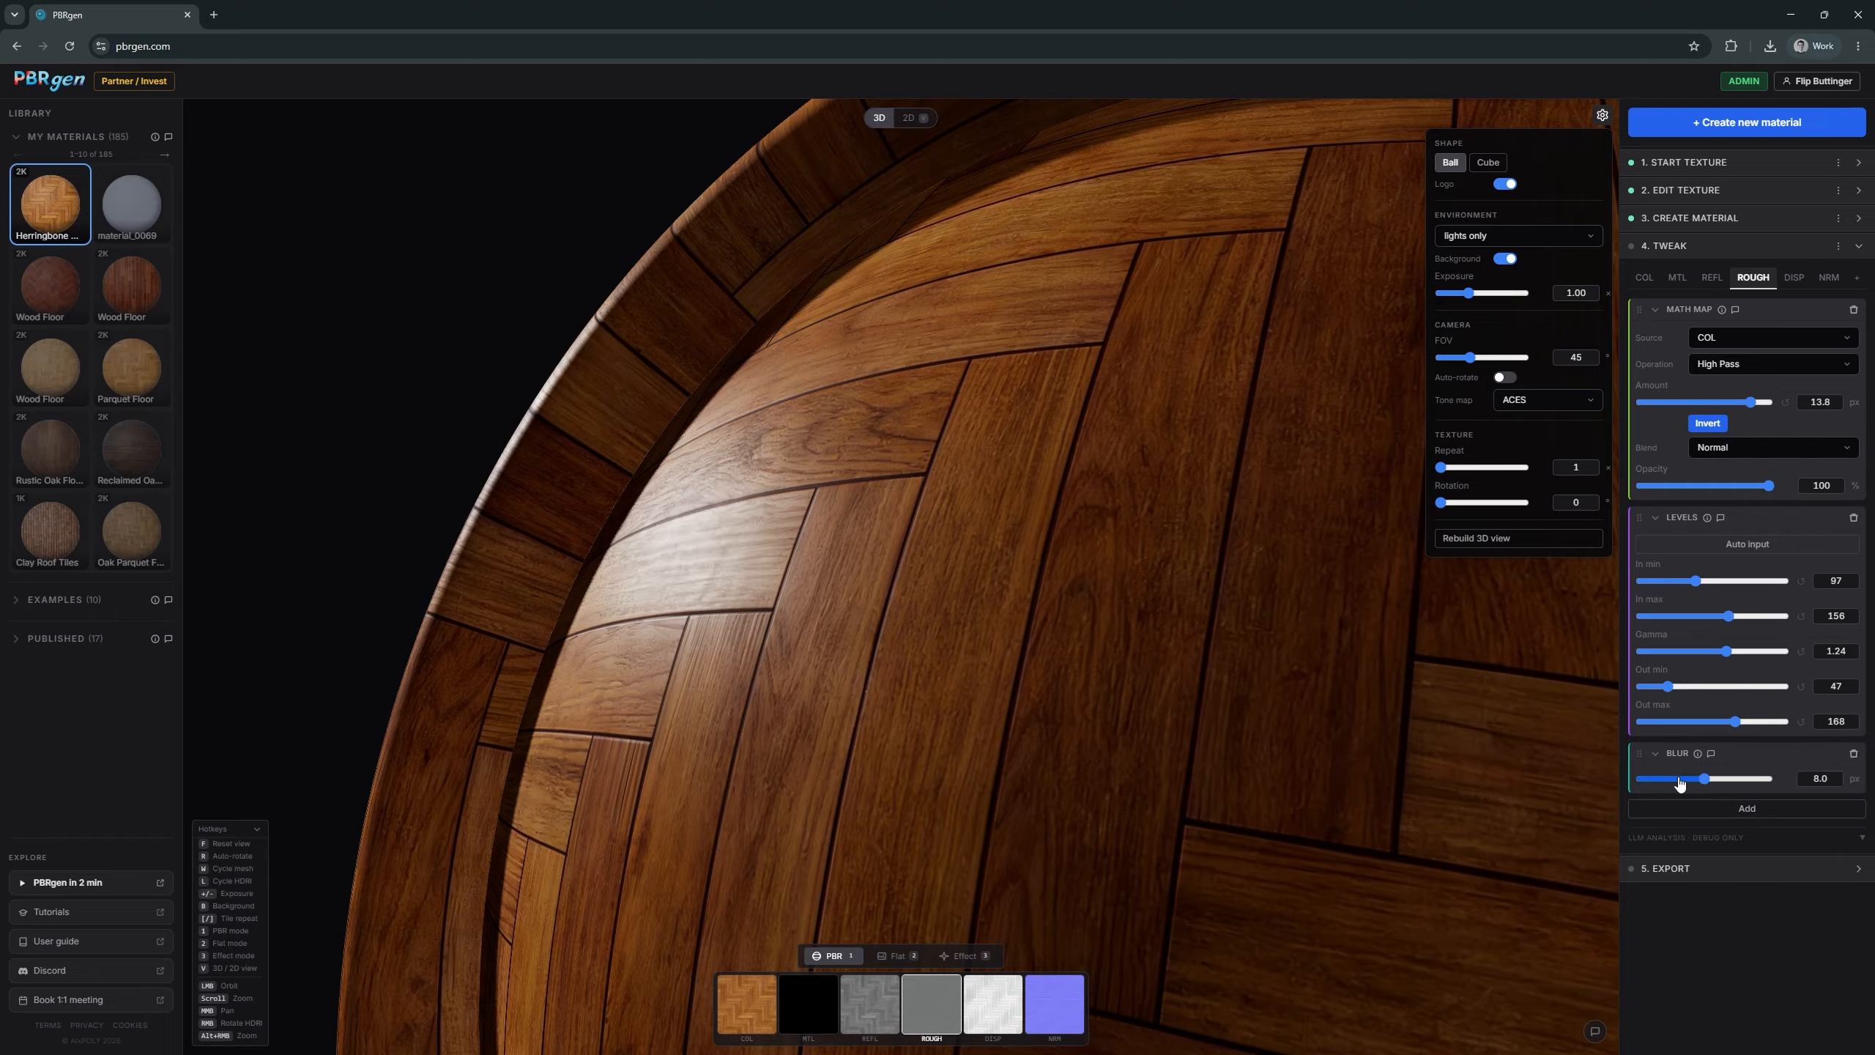
drag(1680, 783, 1636, 783)
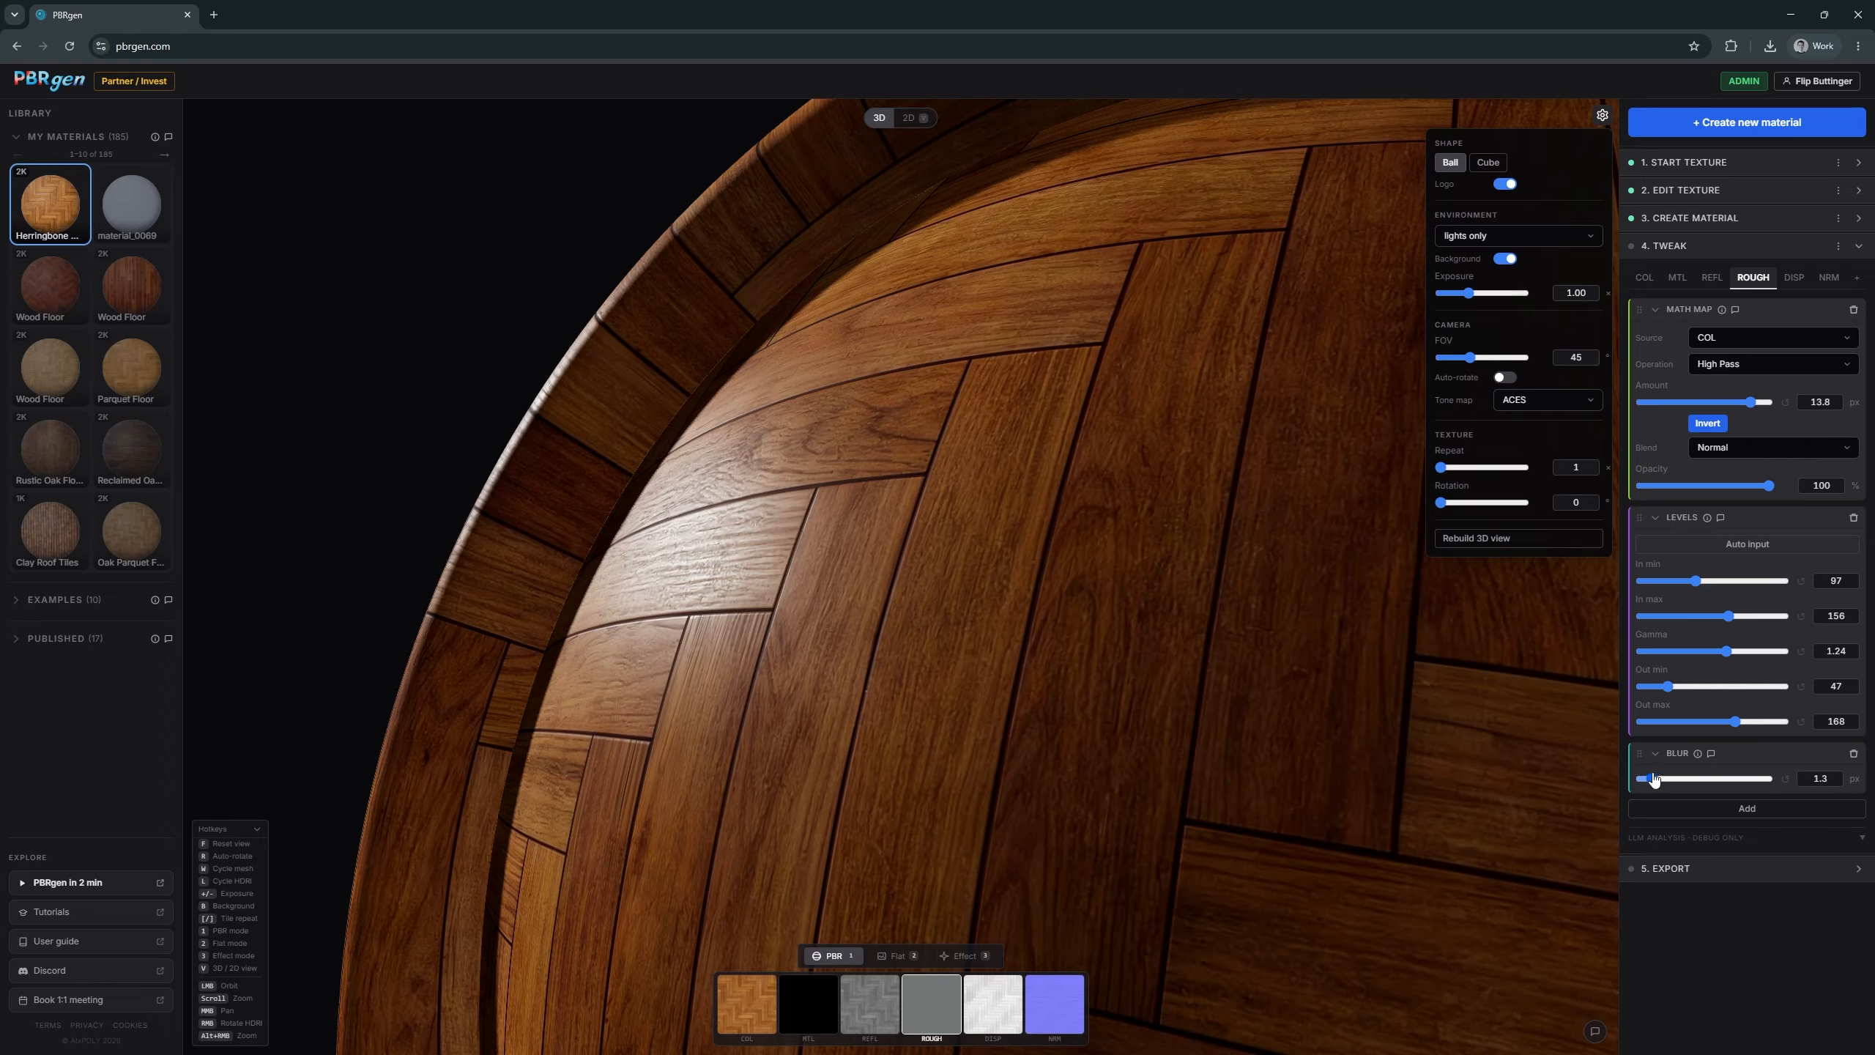
scroll(1119, 527, down, 1)
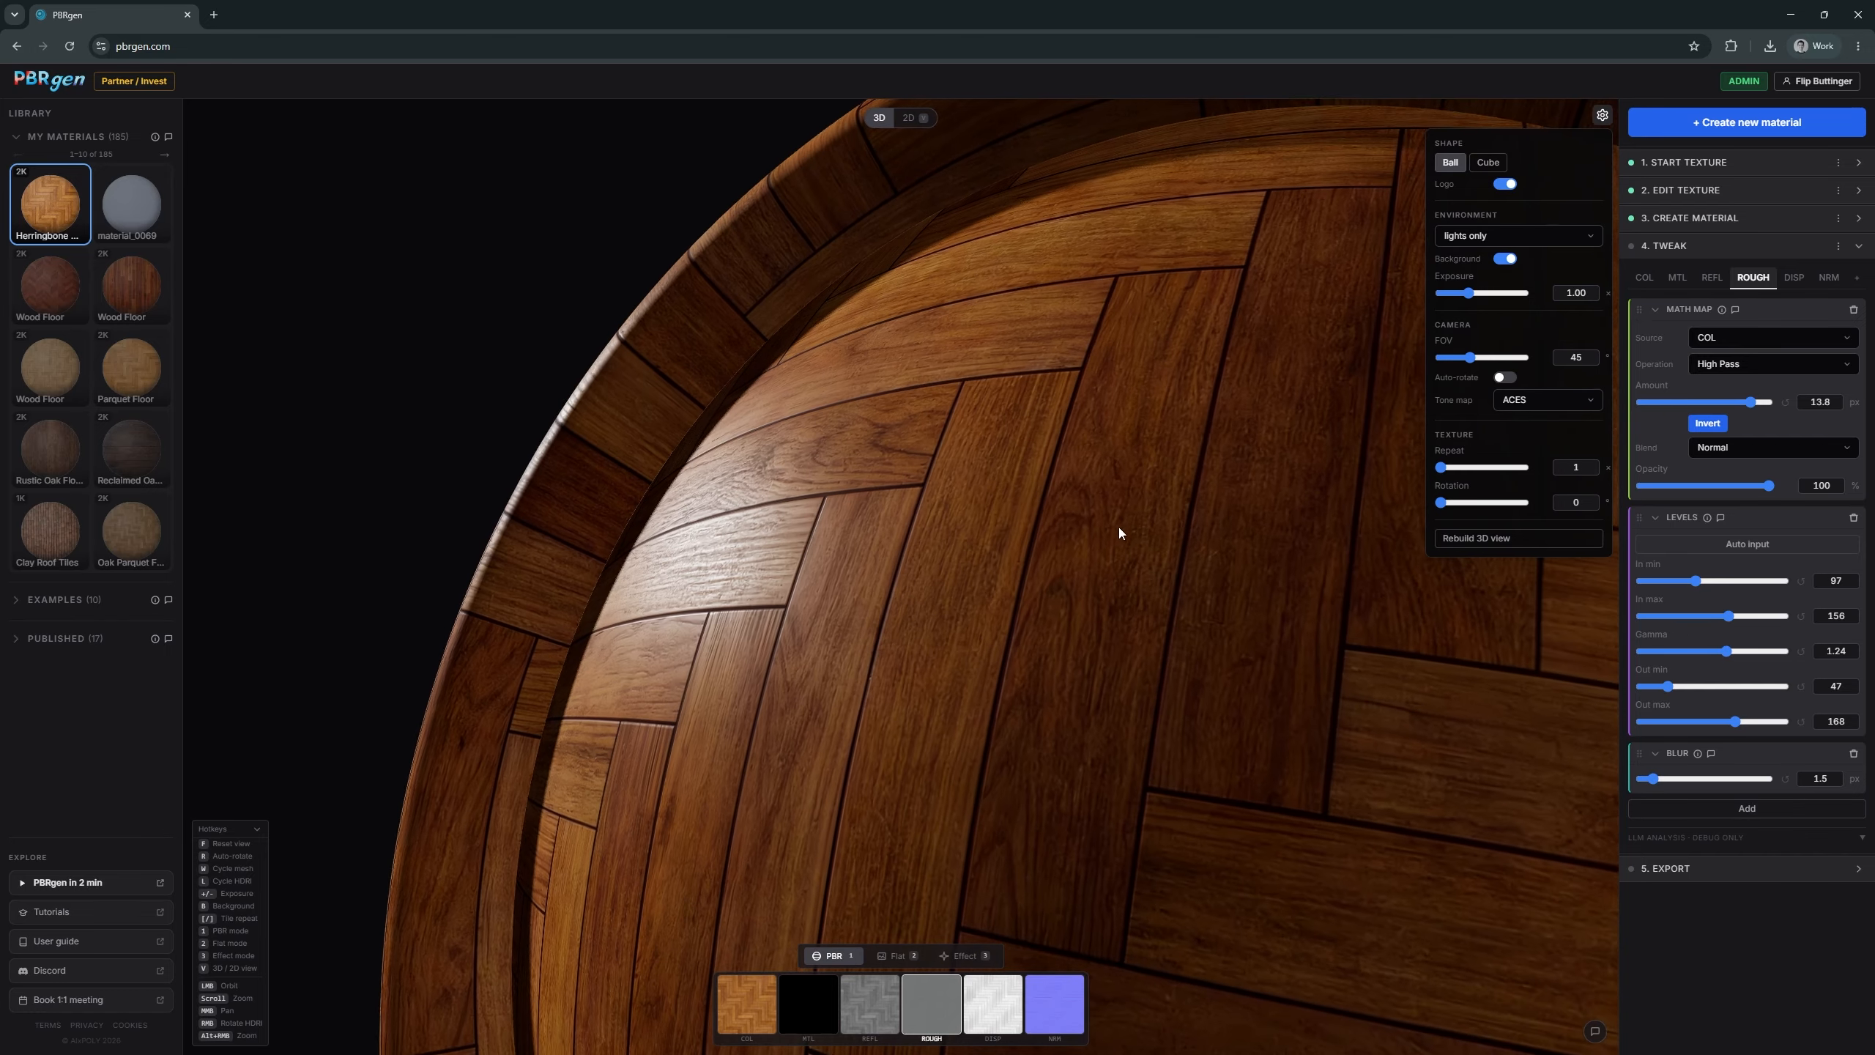
- Try an output minimum of 71 in the roughness levels, and raise it to 91 while checking the plank highlights
drag(1119, 528, 1127, 528)
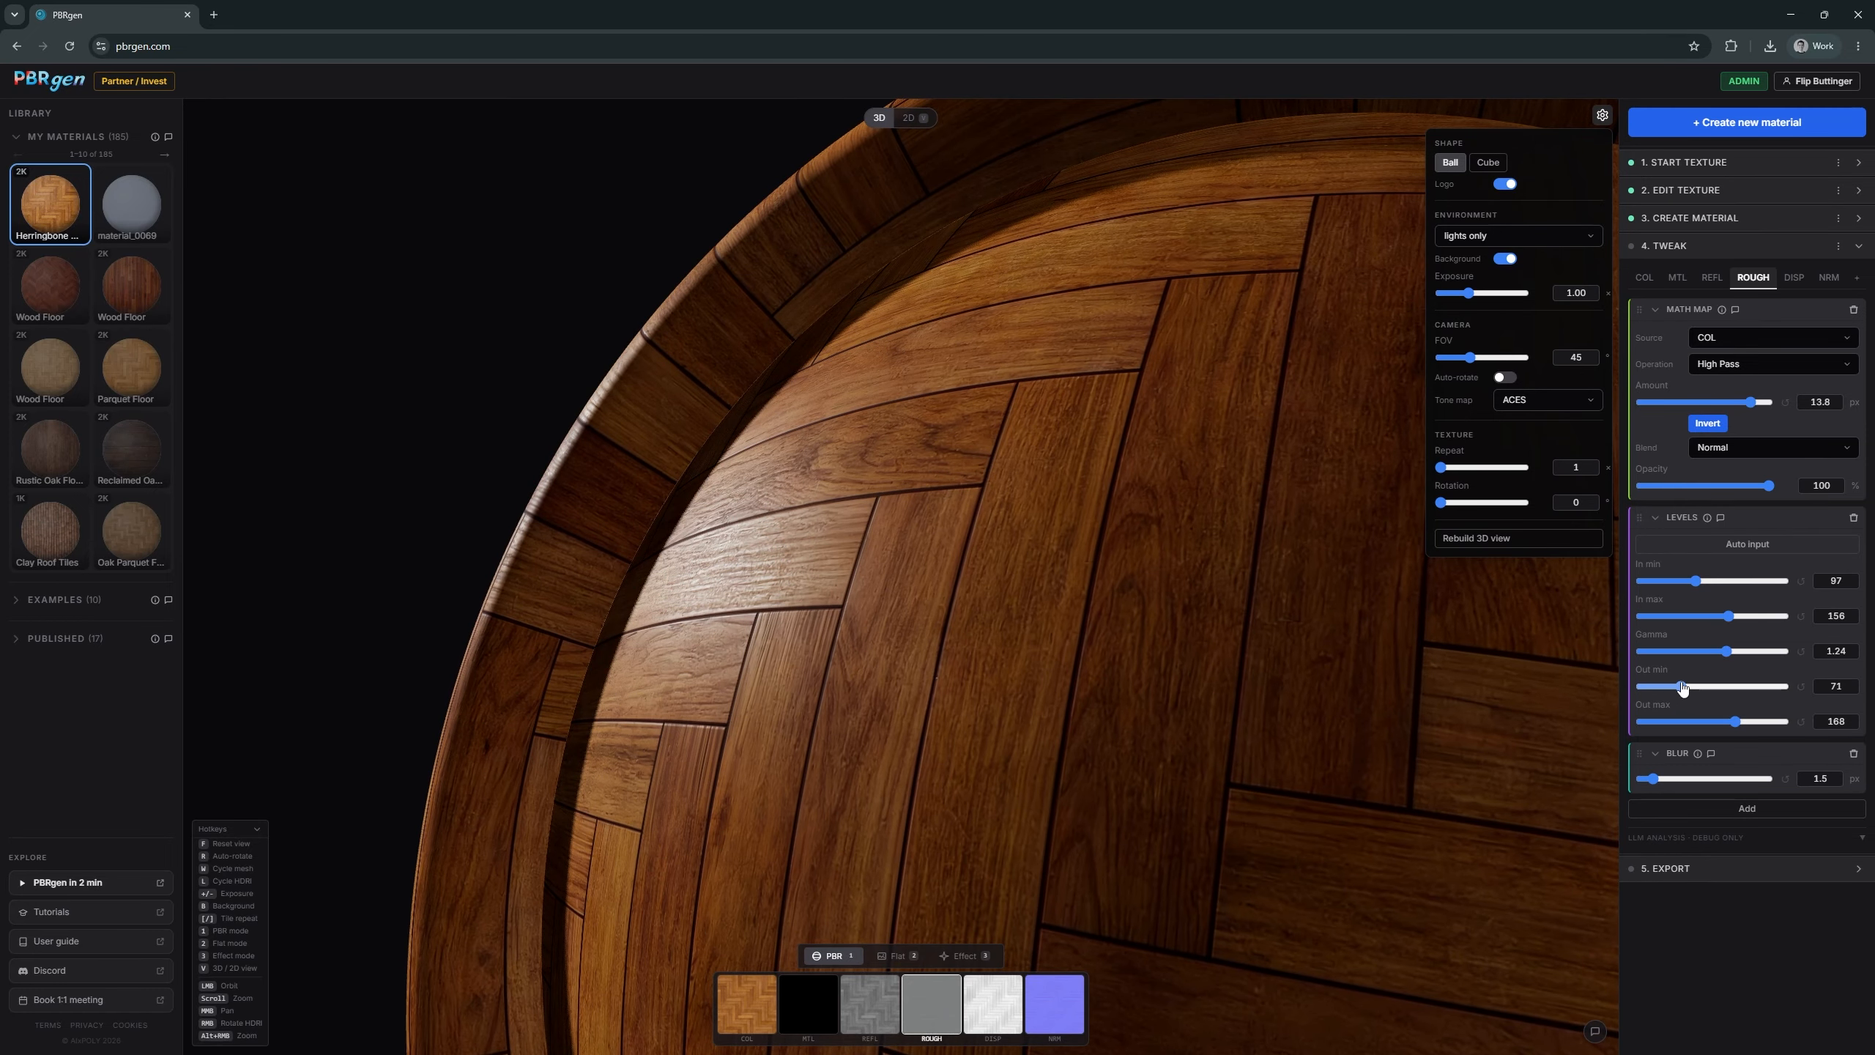
drag(1366, 599, 1146, 499)
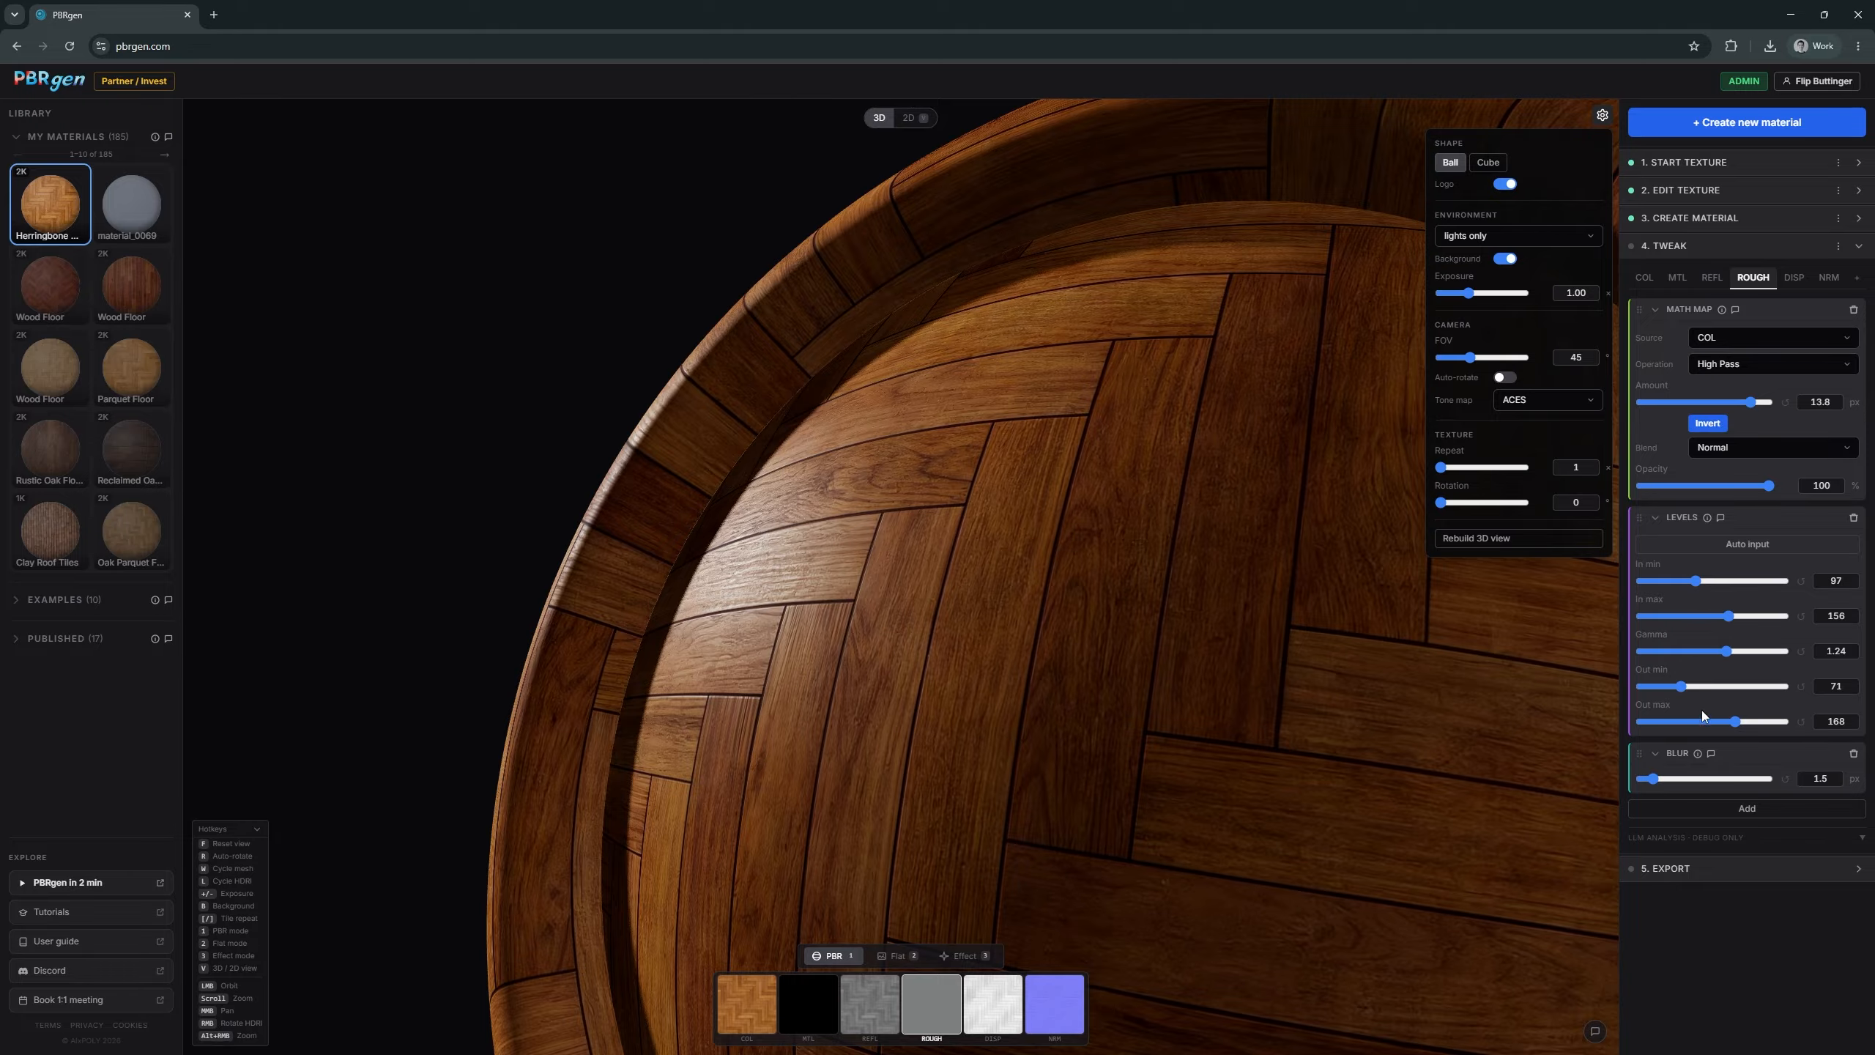
drag(1681, 687, 1692, 687)
scroll(1202, 631, down, 5)
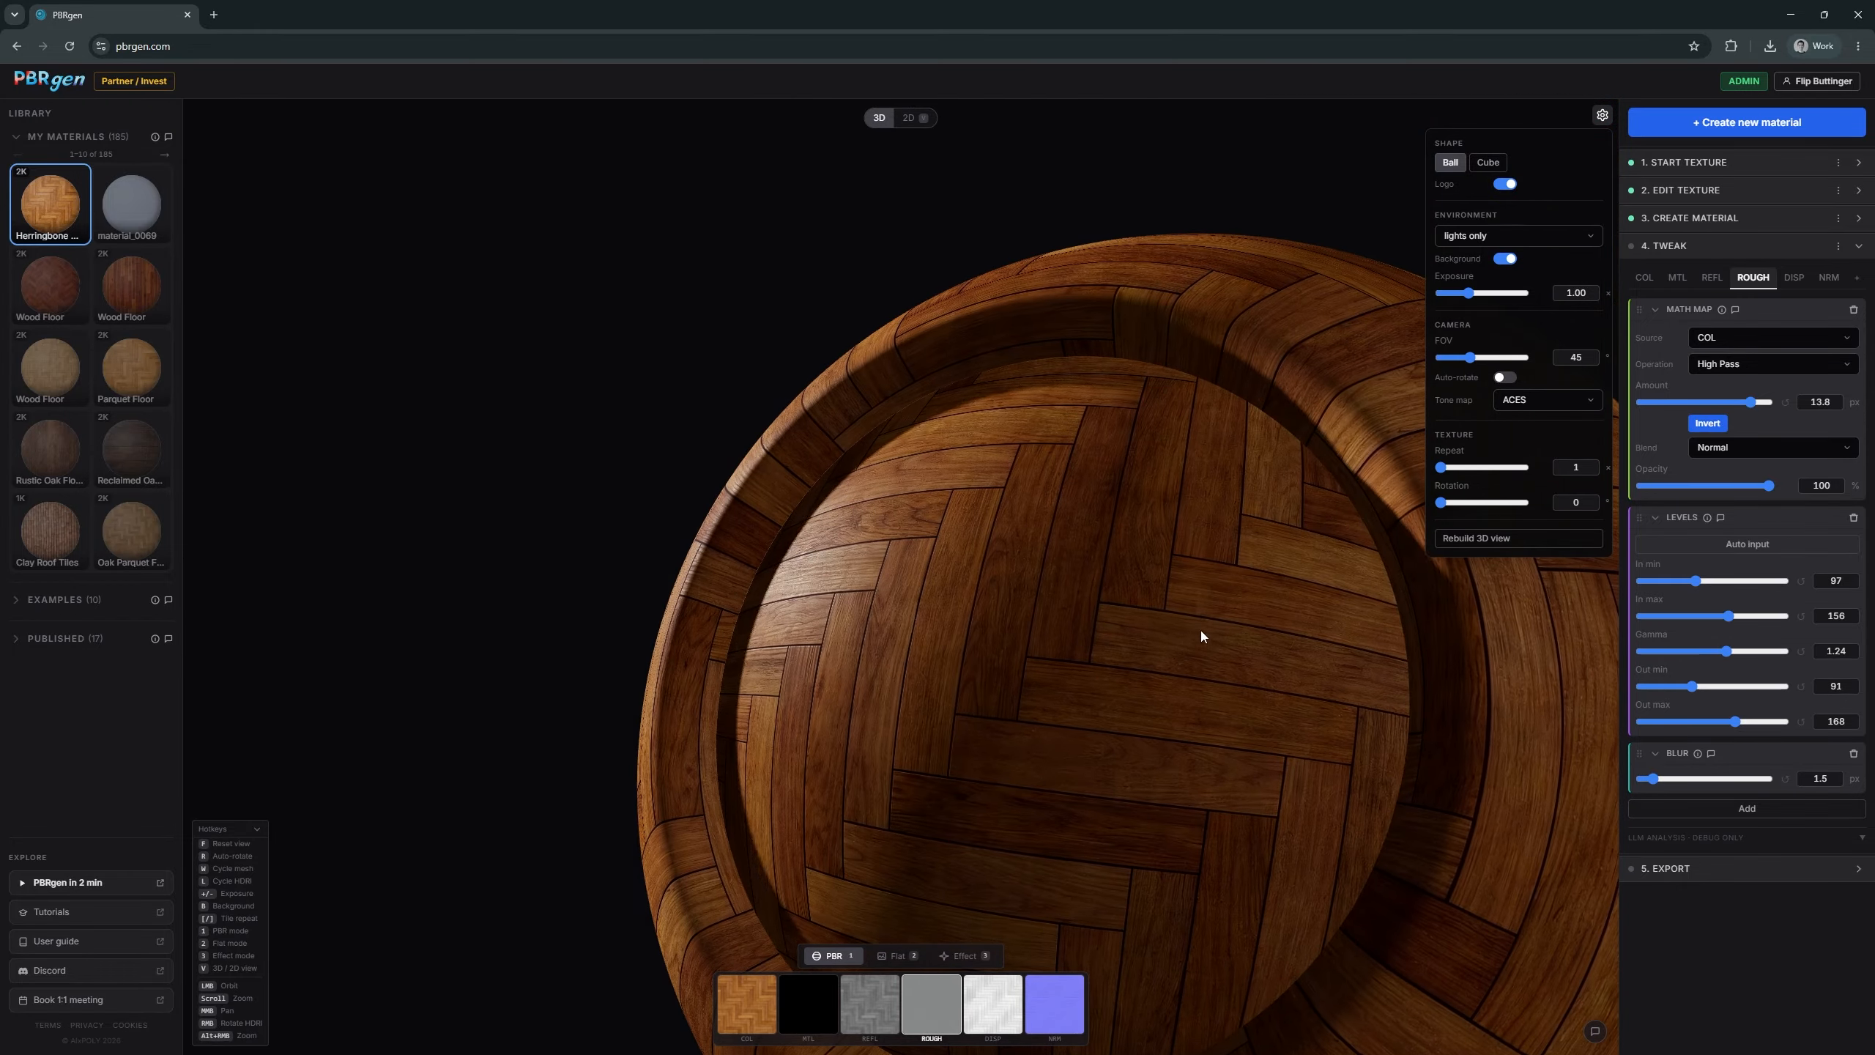
- Add a Saturate effect to the herringbone color map and reduce saturation to 88%
drag(1201, 630, 923, 702)
scroll(1084, 663, up, 3)
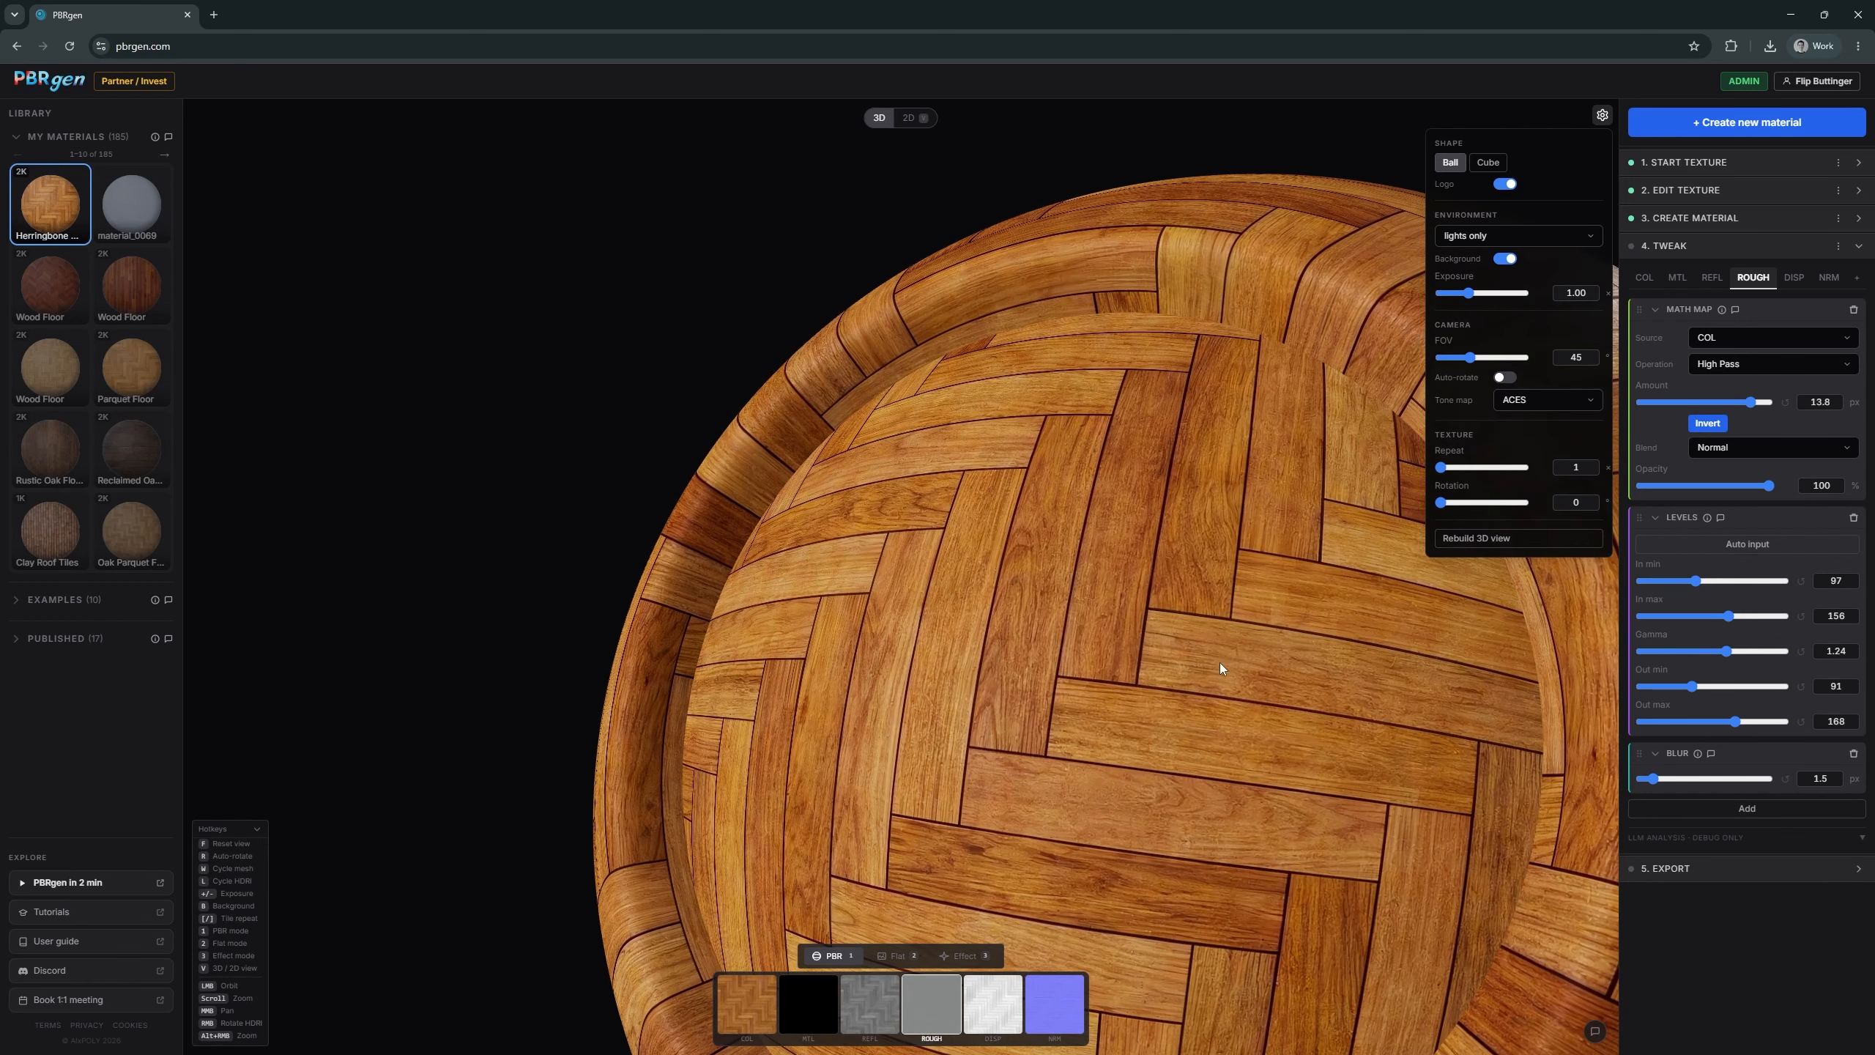
click(1644, 277)
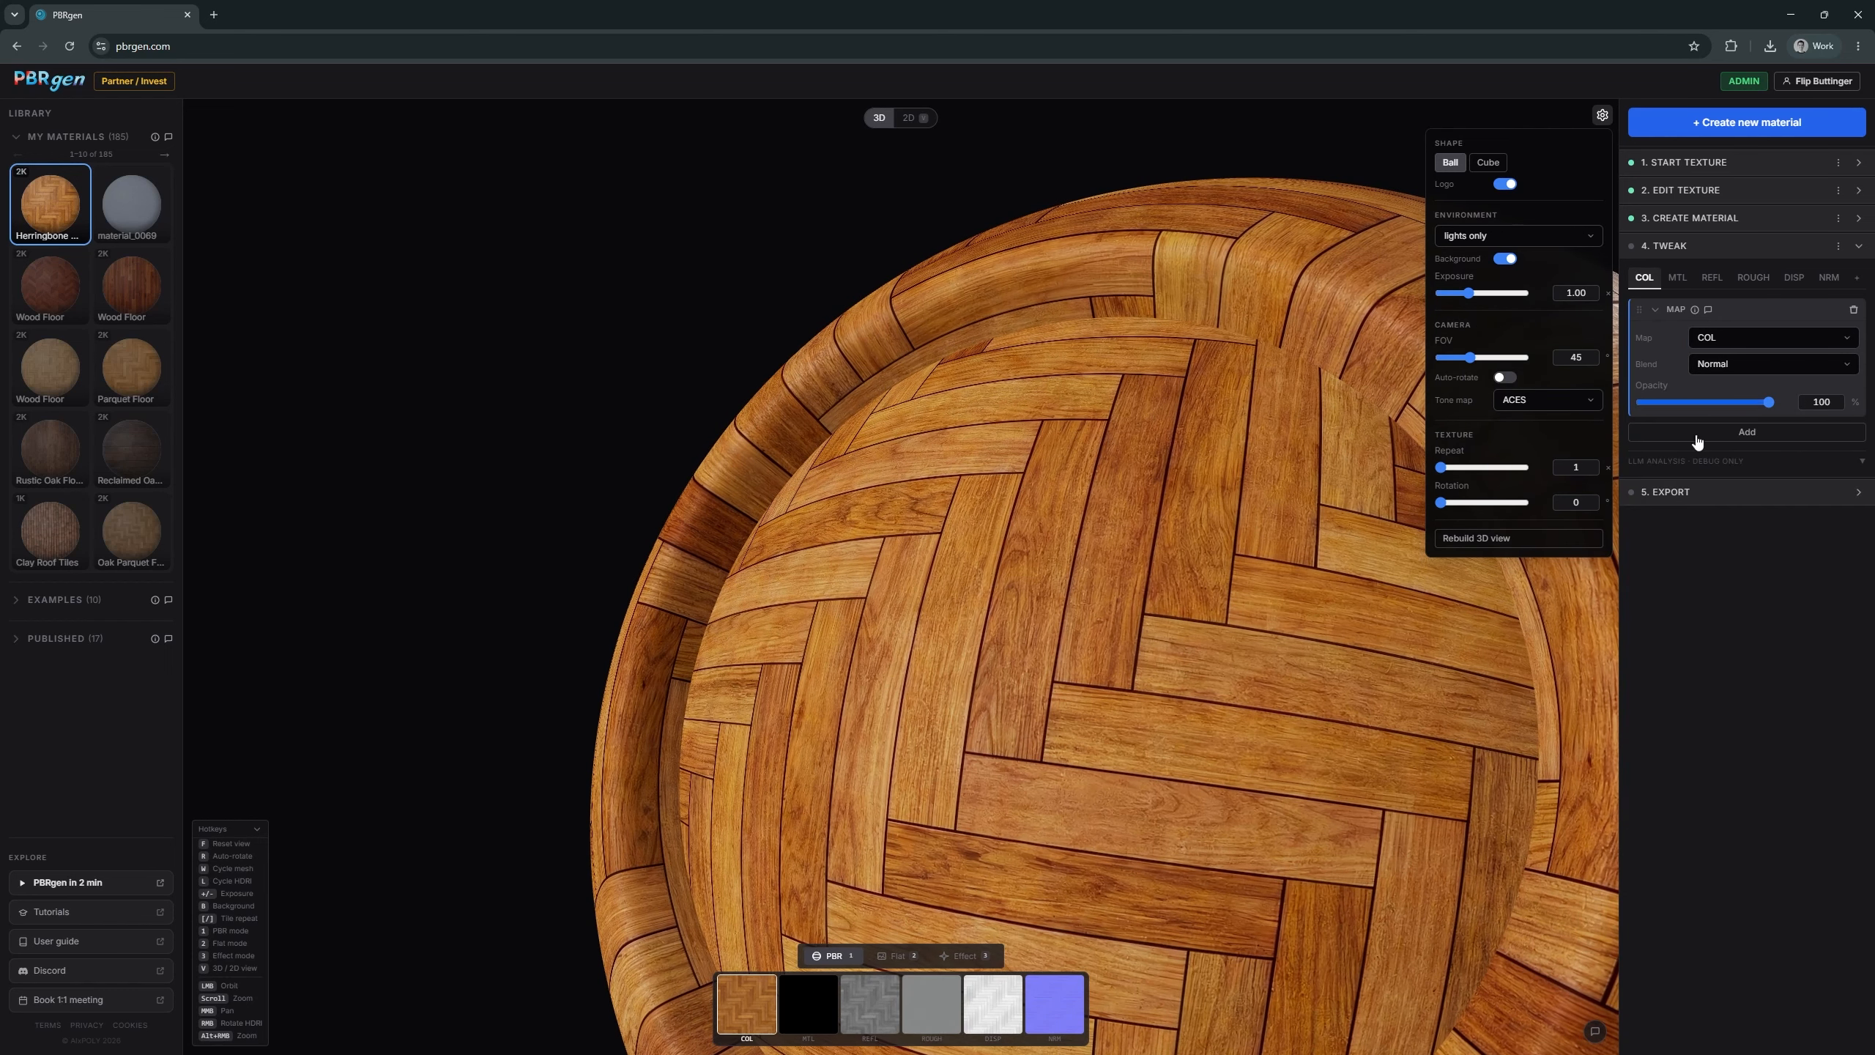
click(1736, 436)
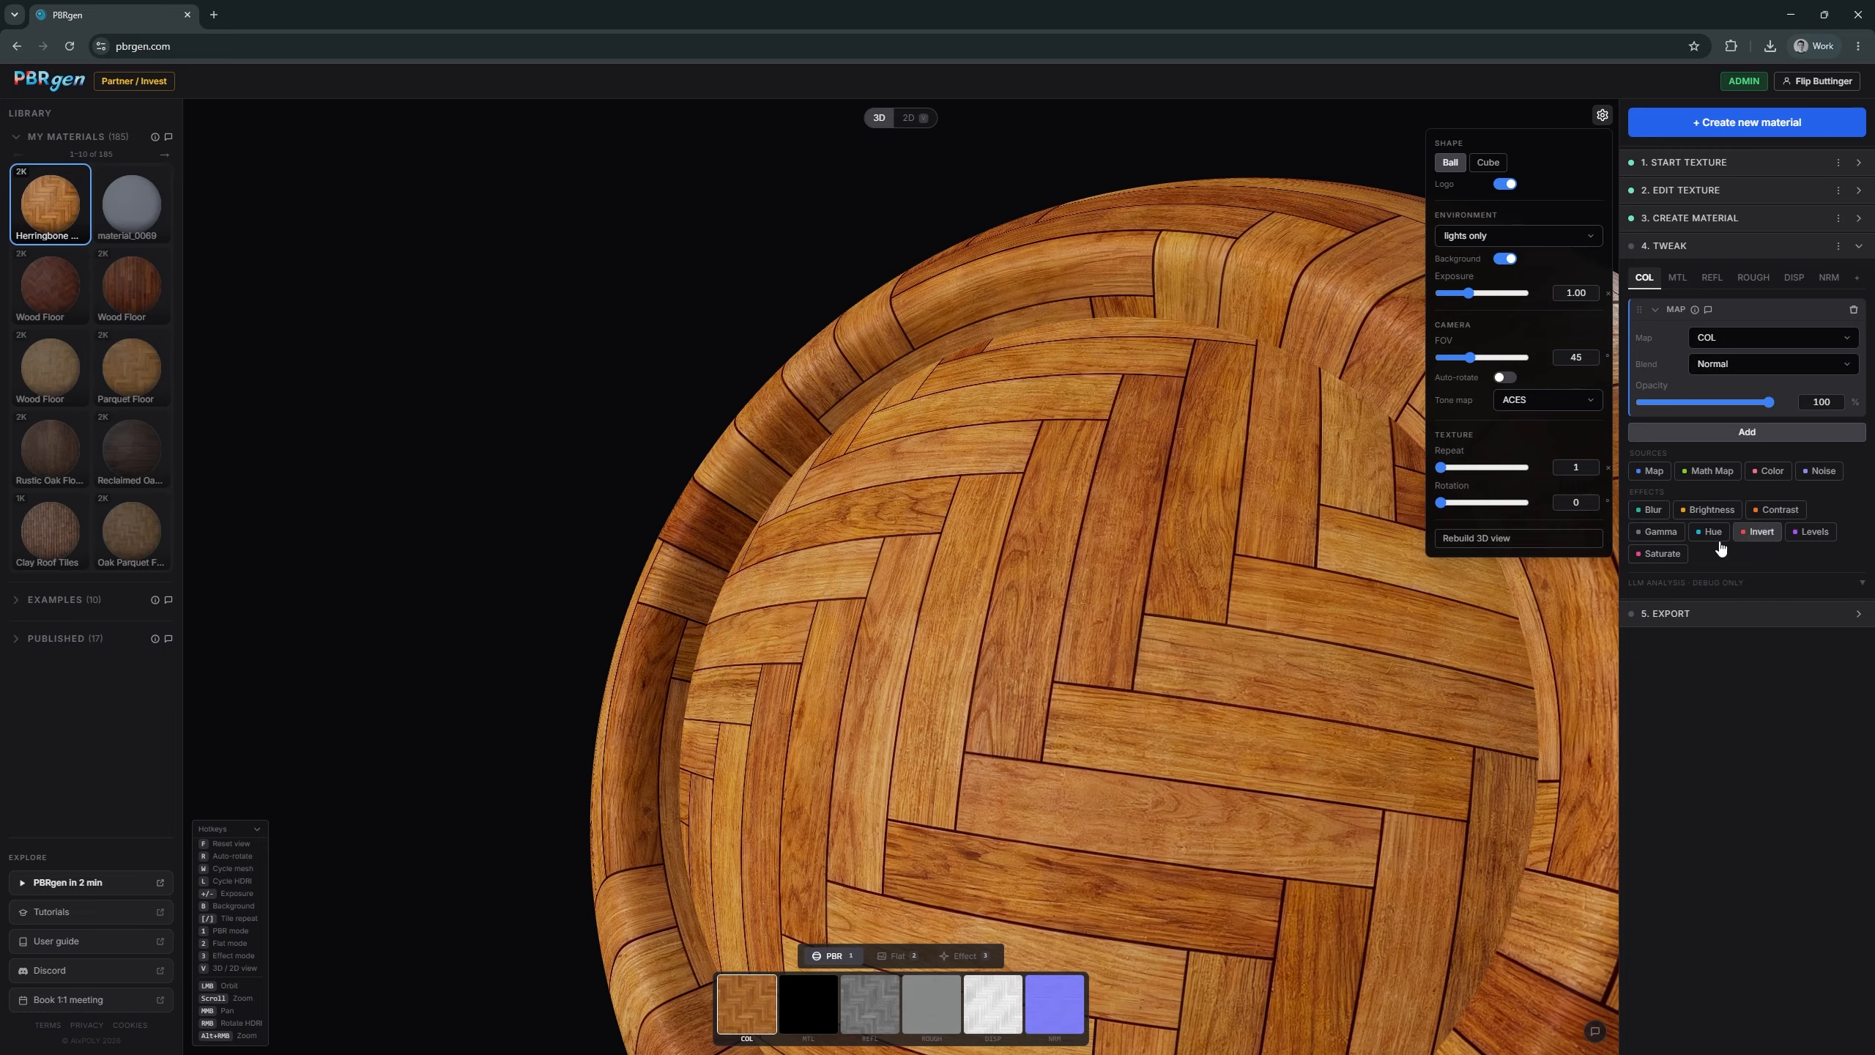
click(1661, 553)
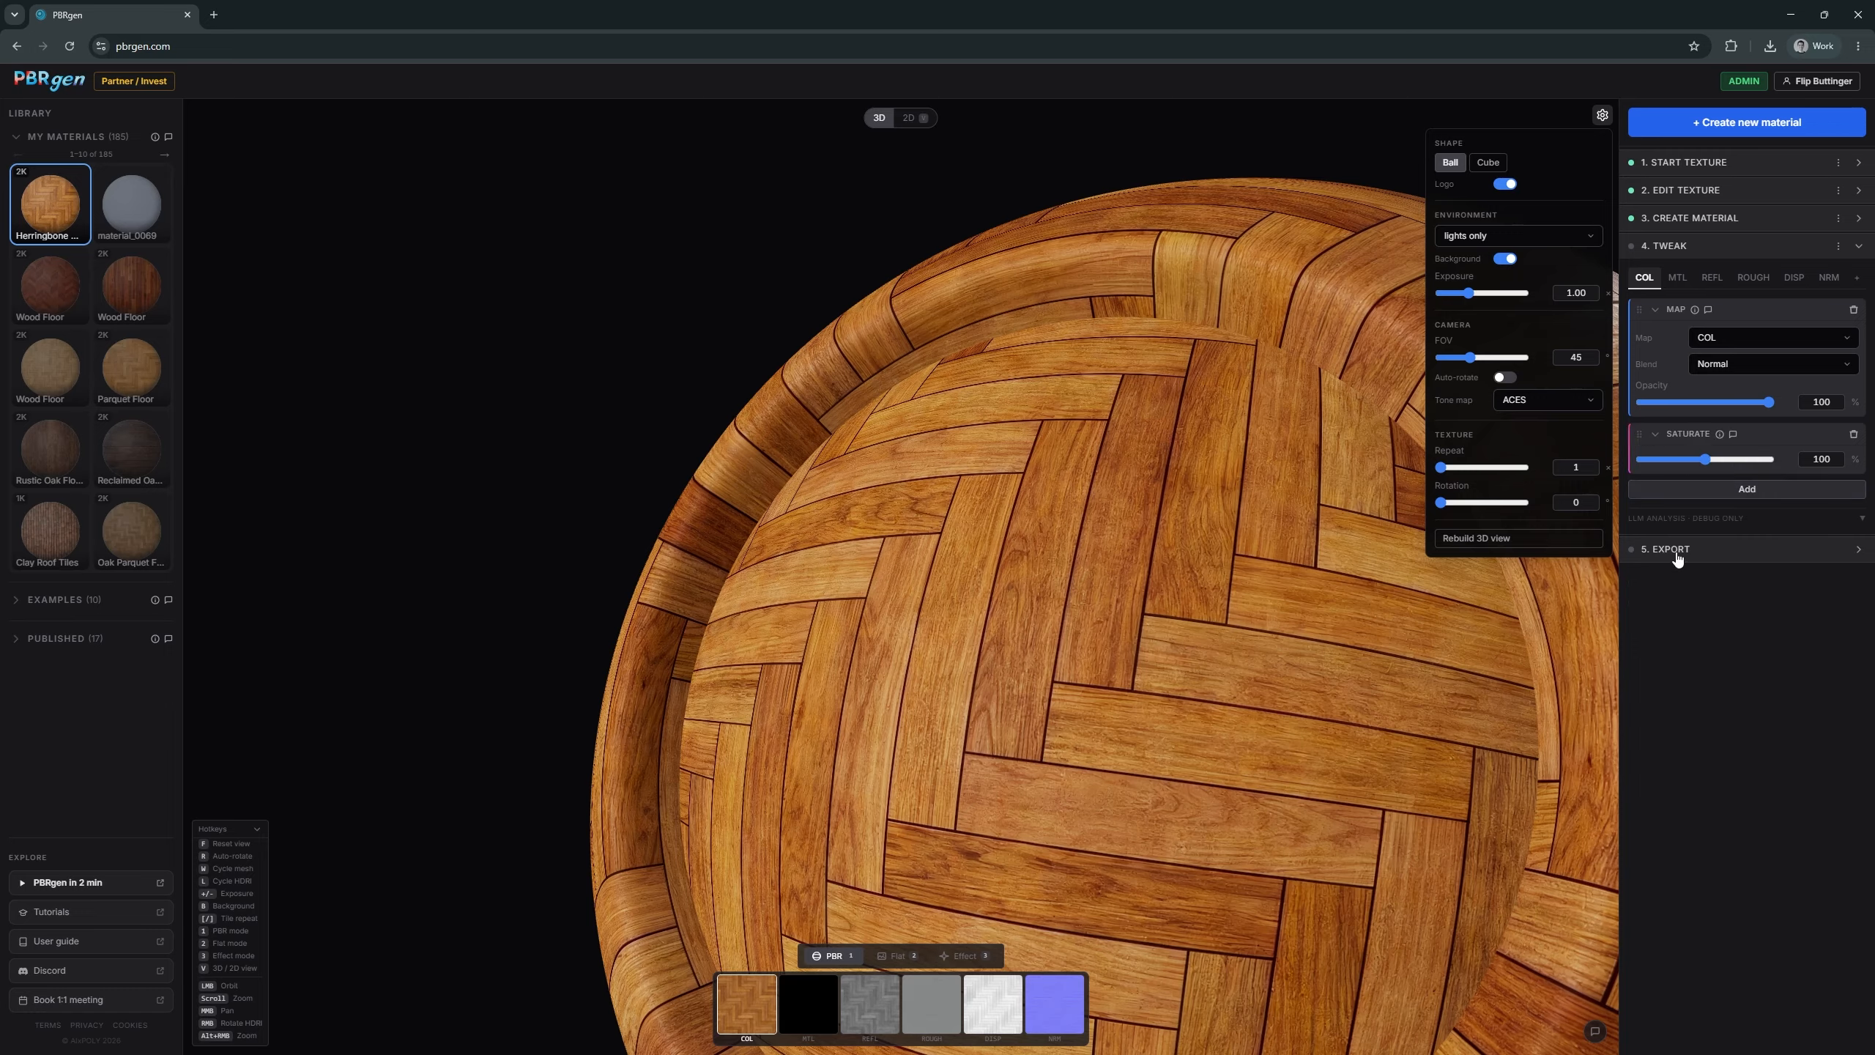
drag(1705, 459, 1699, 463)
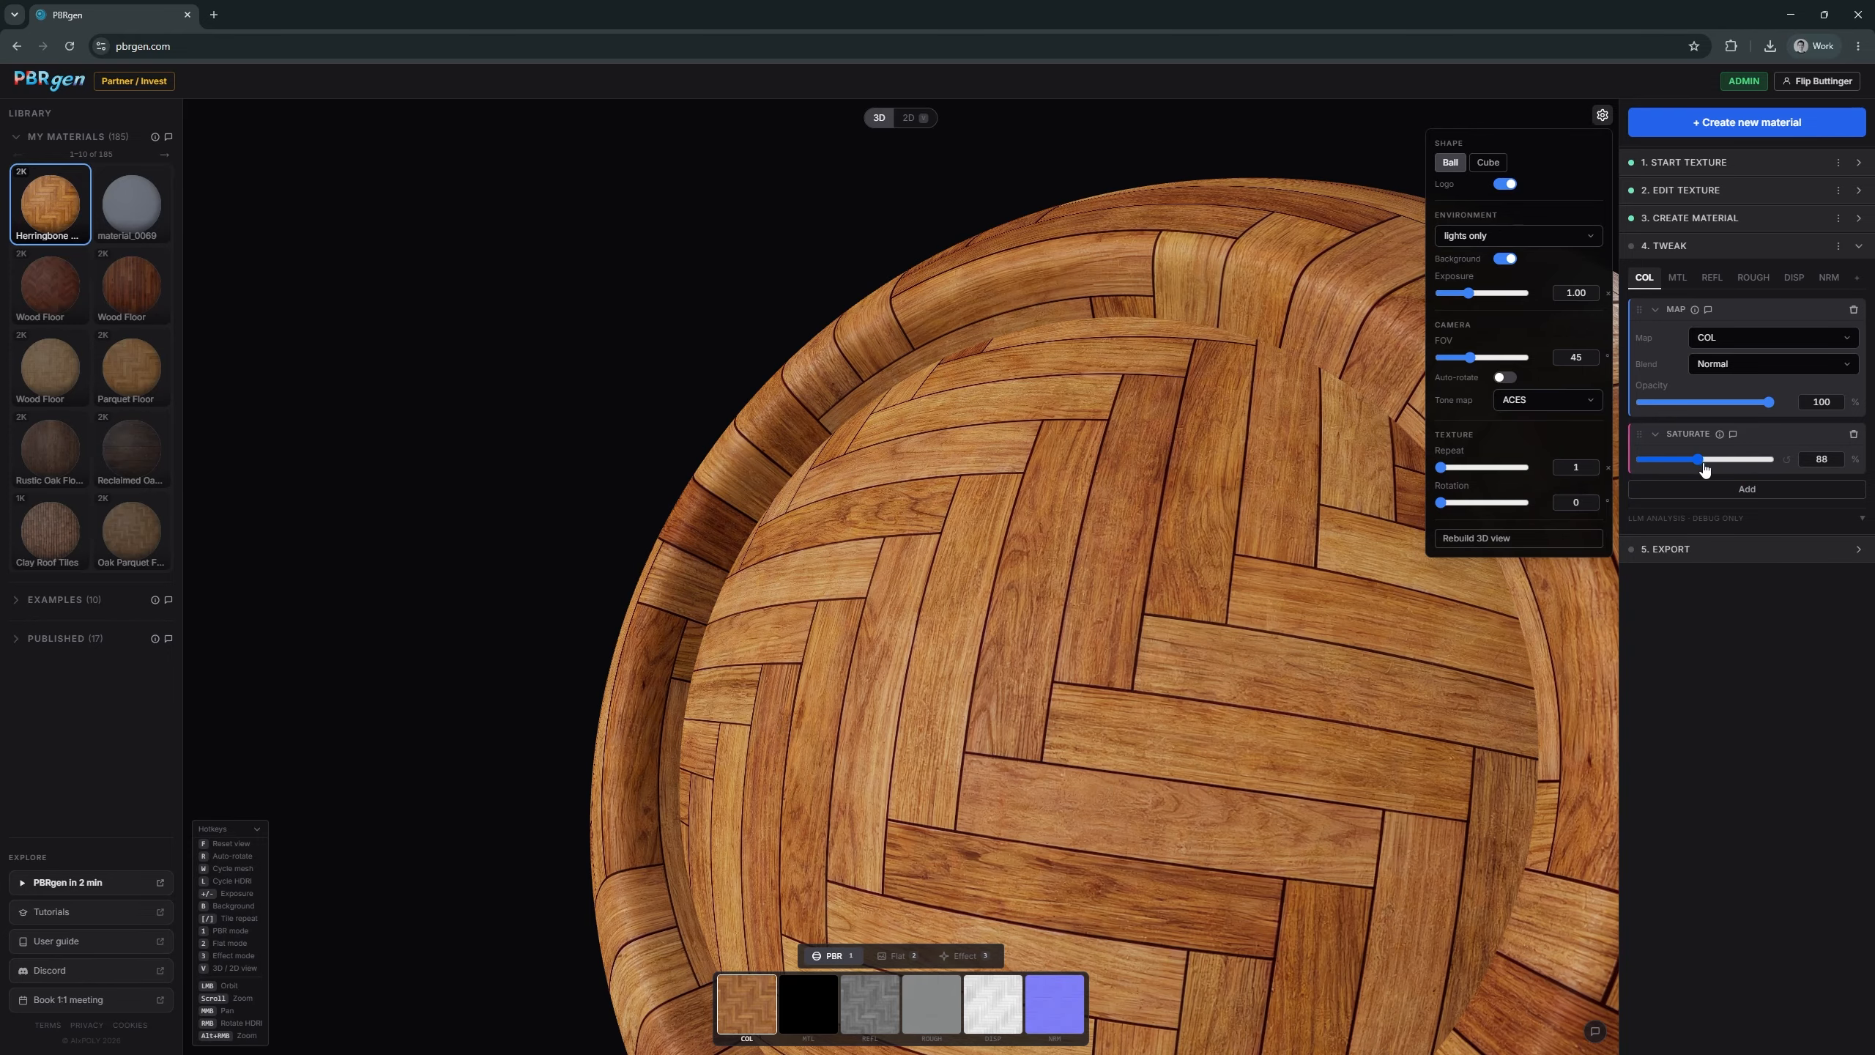
- Add a Hue effect of -2 degrees to the color map and place it above the Saturate effect
click(1756, 491)
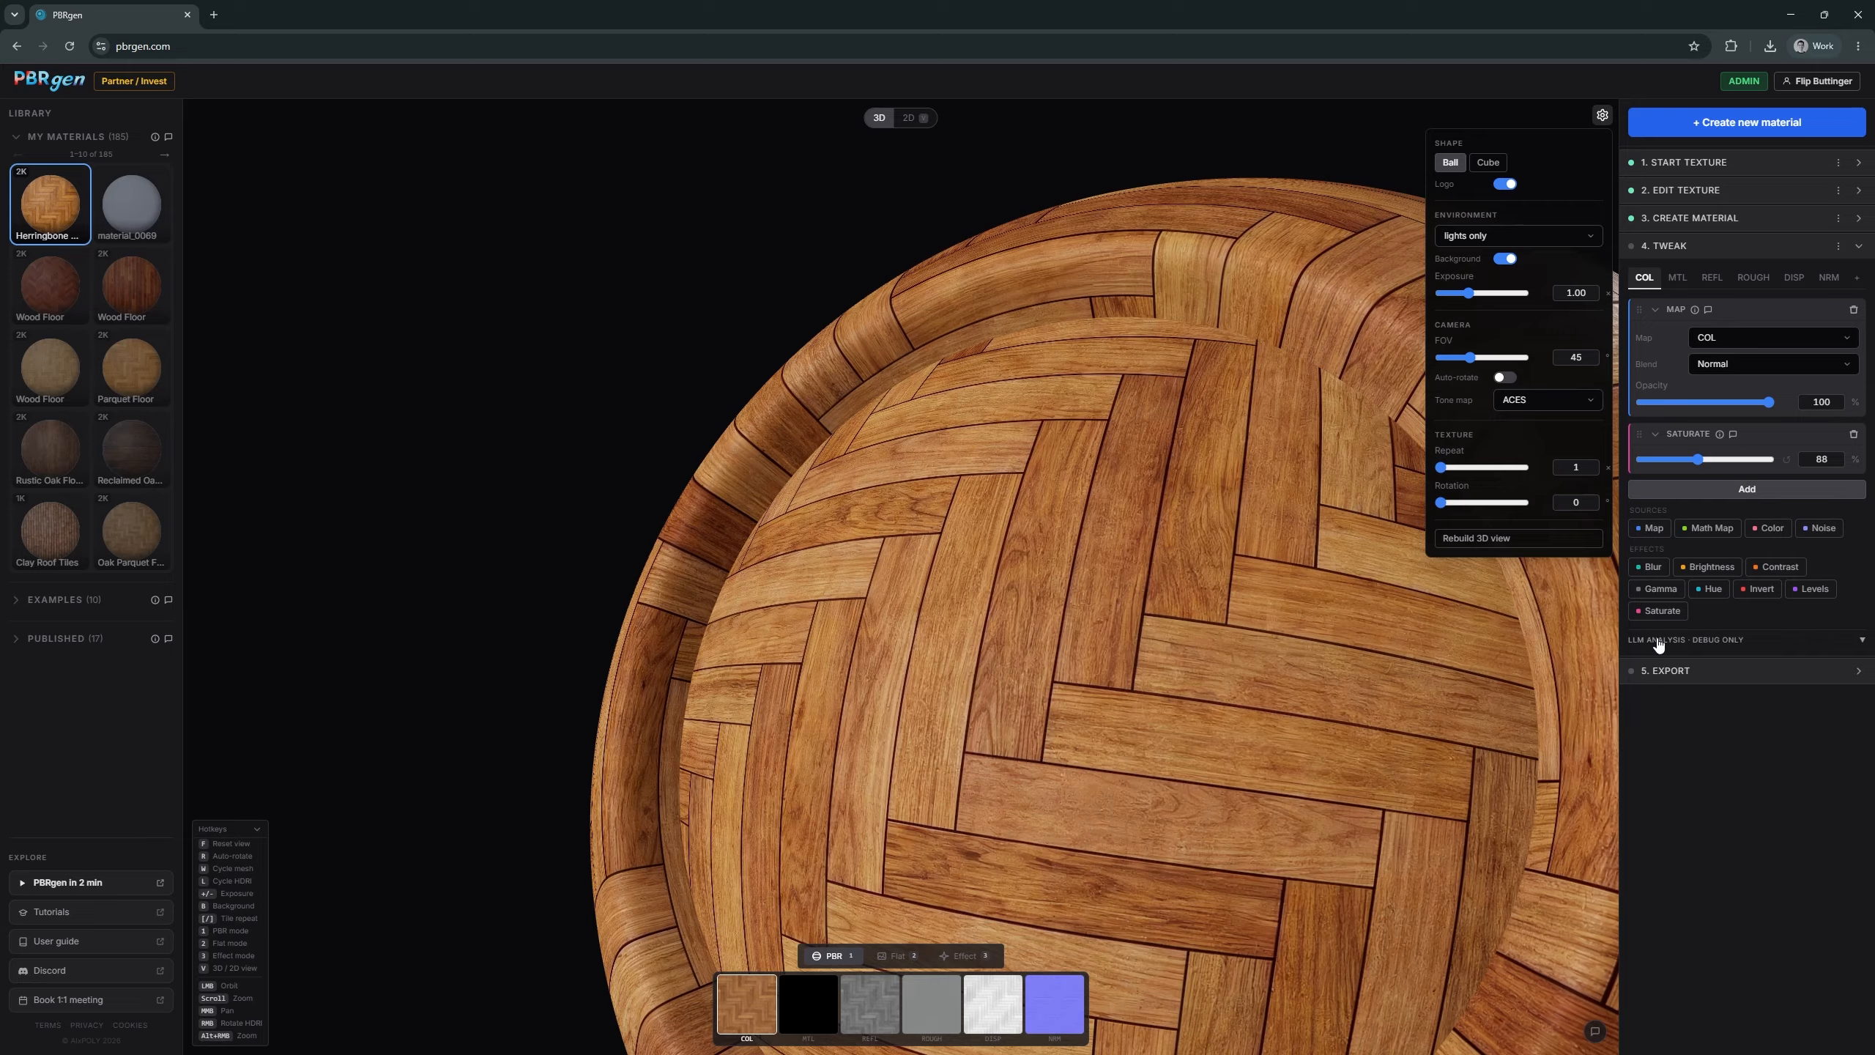
click(1714, 590)
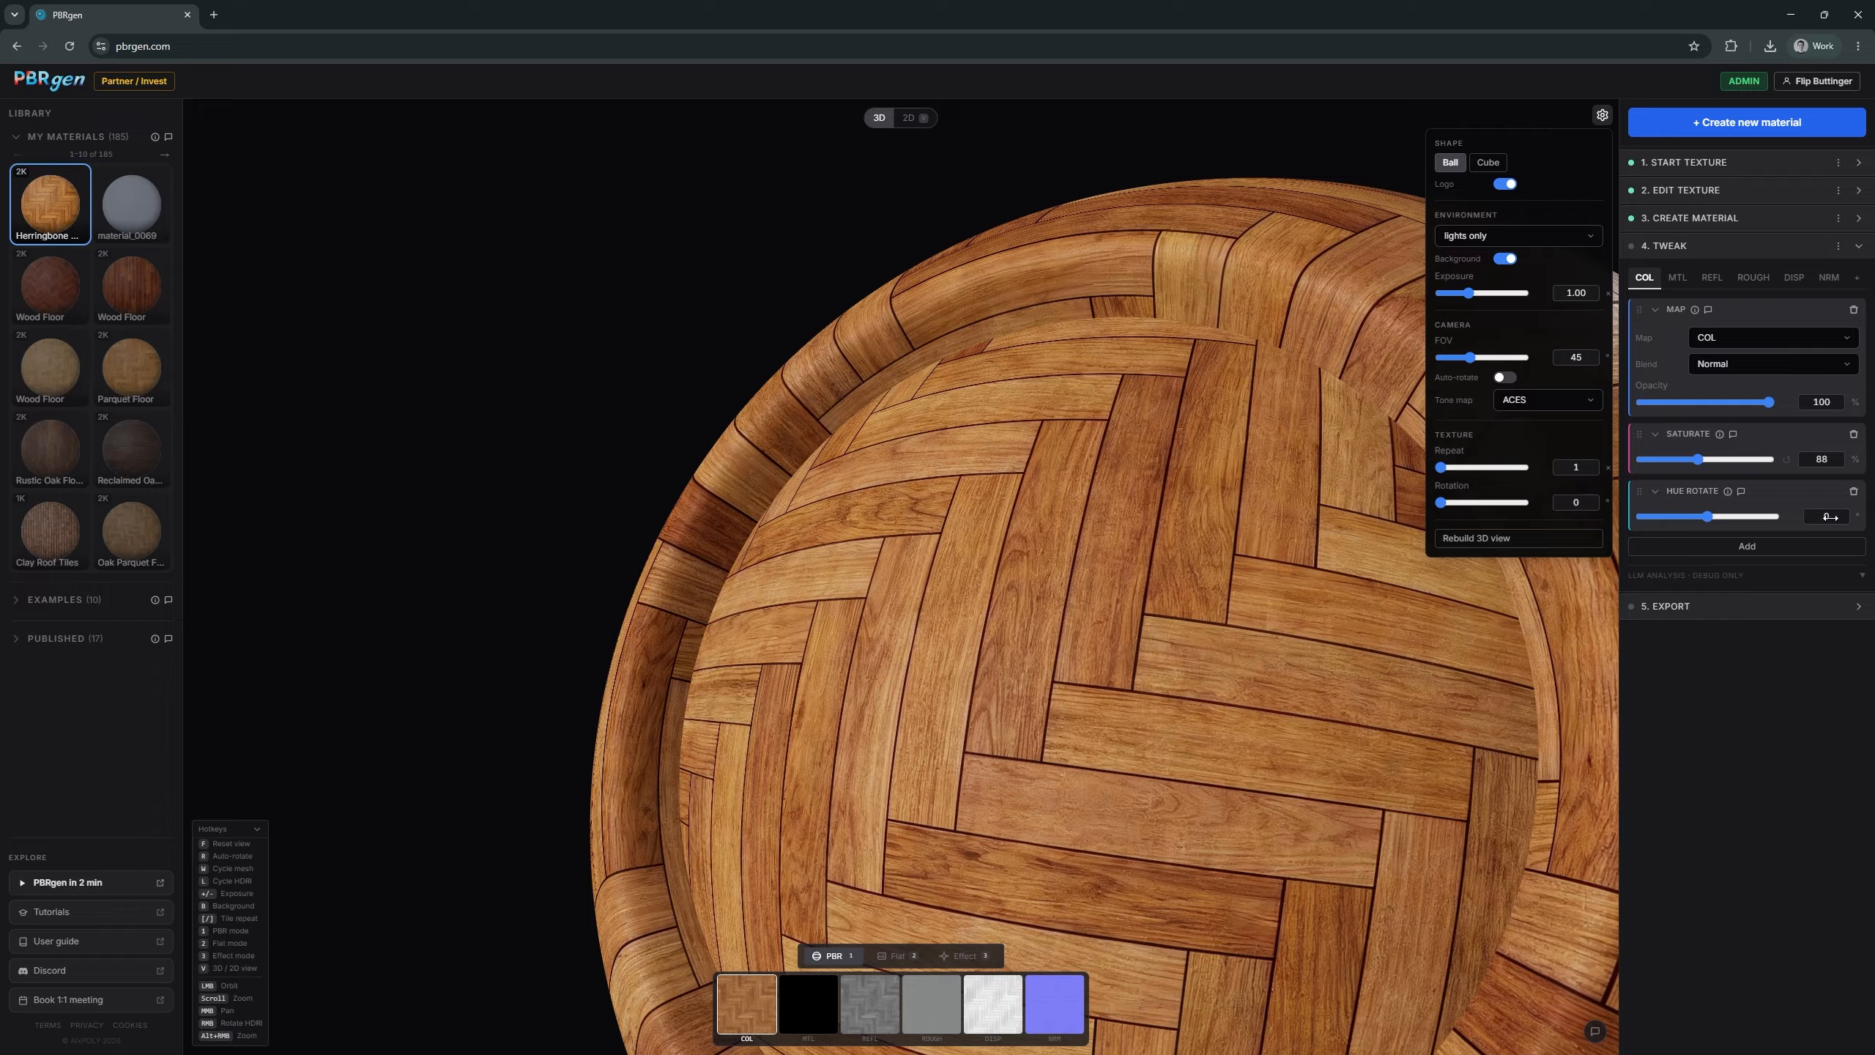
drag(1827, 516, 1800, 523)
drag(1767, 495, 1773, 447)
drag(1130, 661, 1020, 576)
scroll(1072, 580, down, 6)
scroll(967, 591, up, 1)
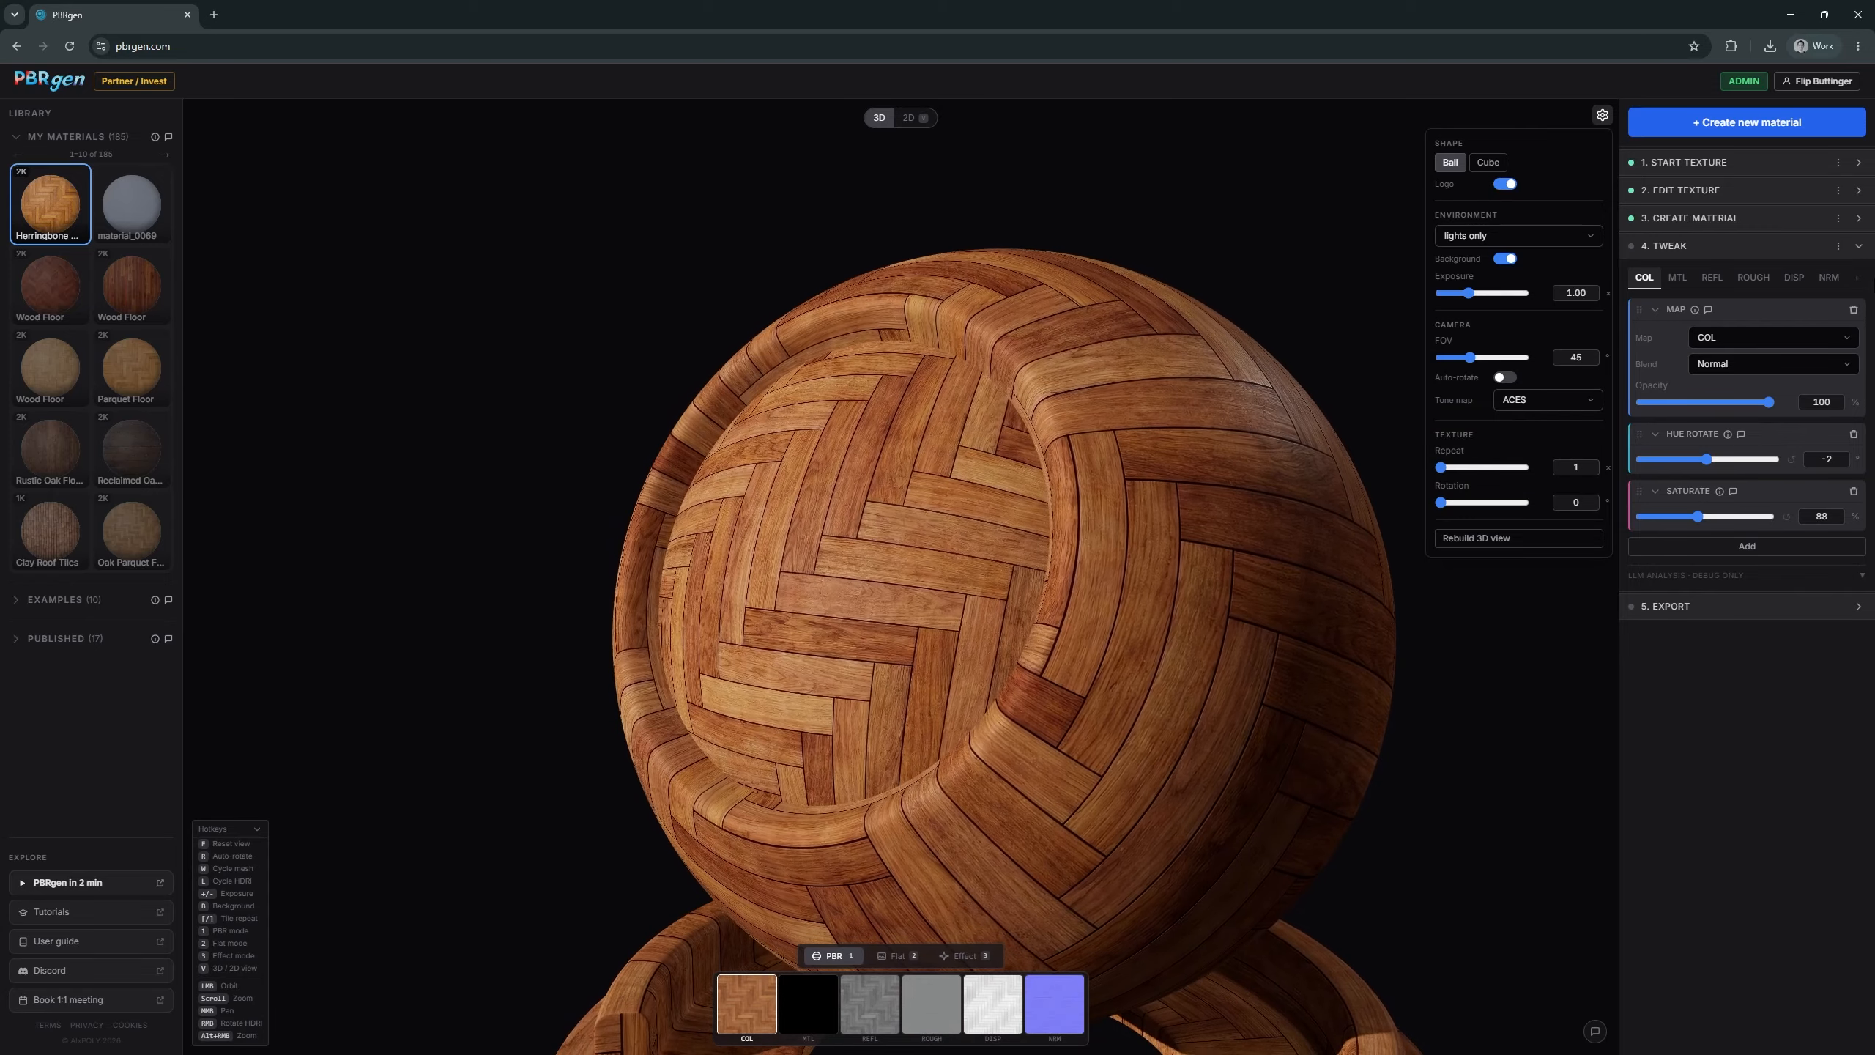
- Add Clearcoat, Coat Roughness and Coat Normal maps to the herringbone material
click(1856, 277)
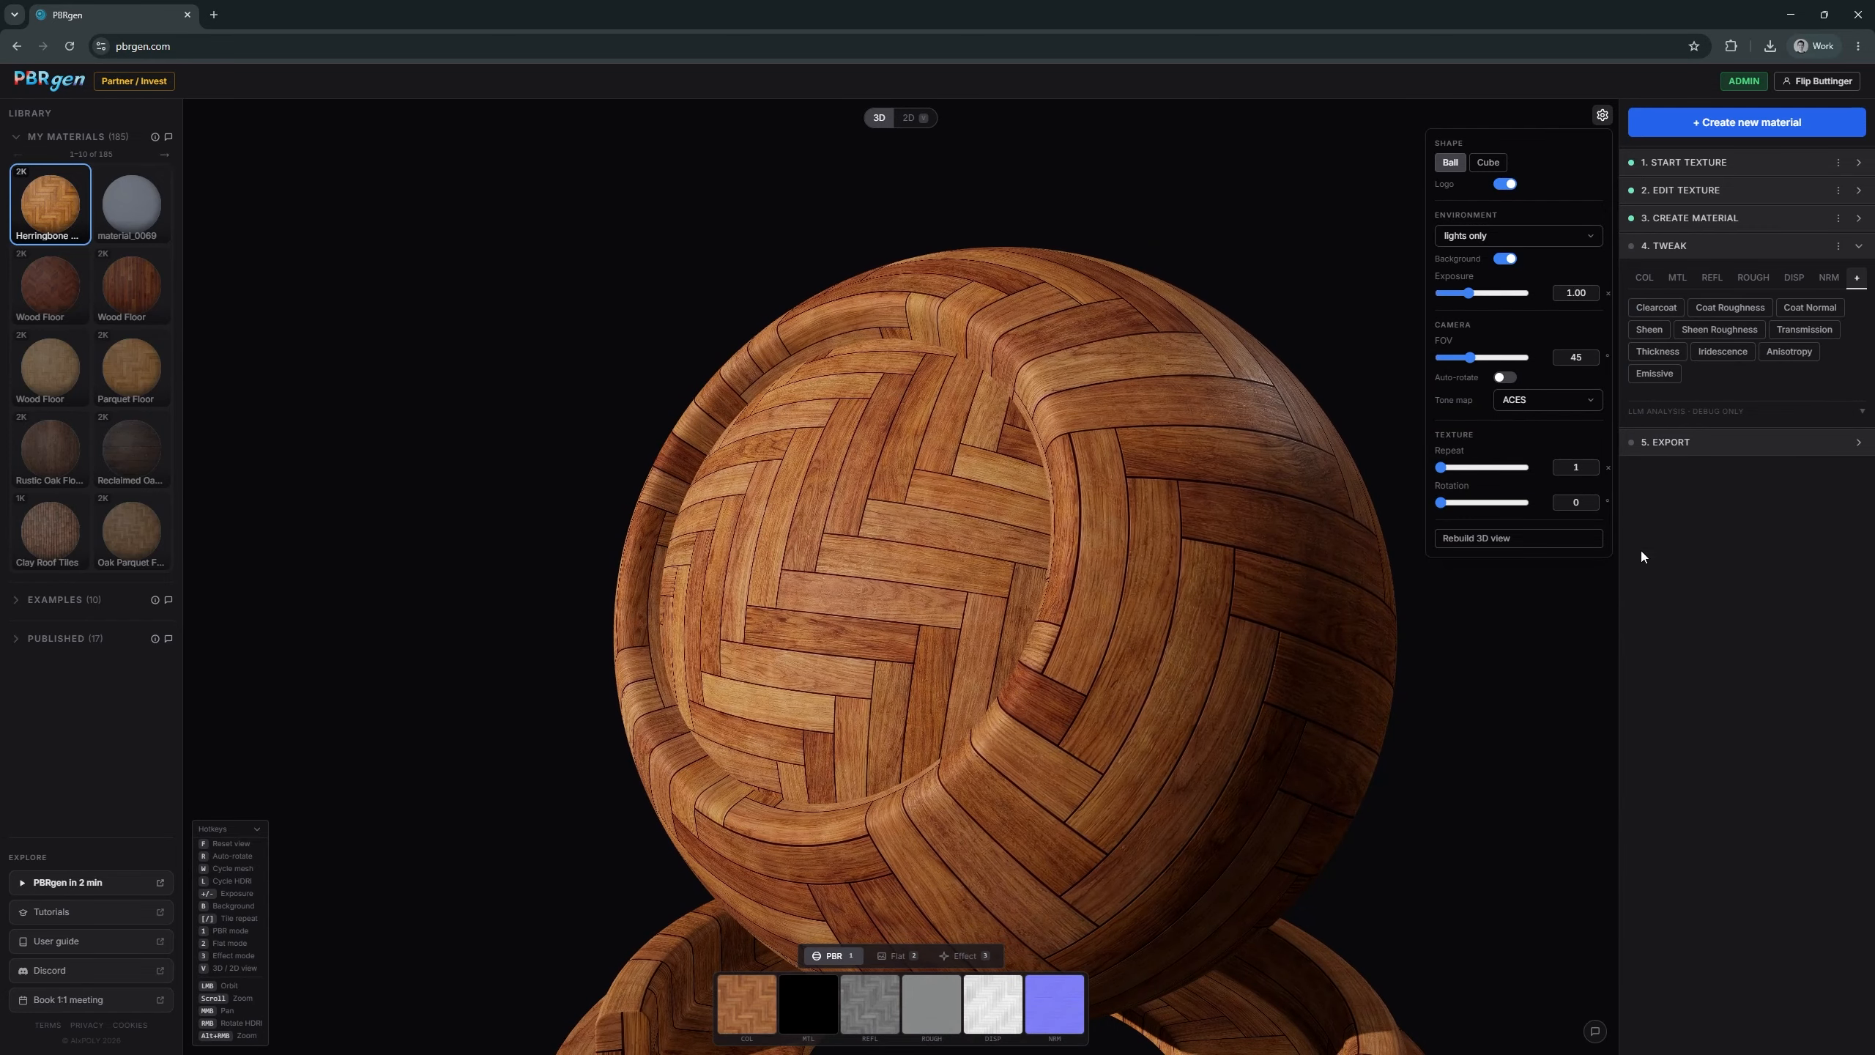
click(1656, 306)
click(1858, 280)
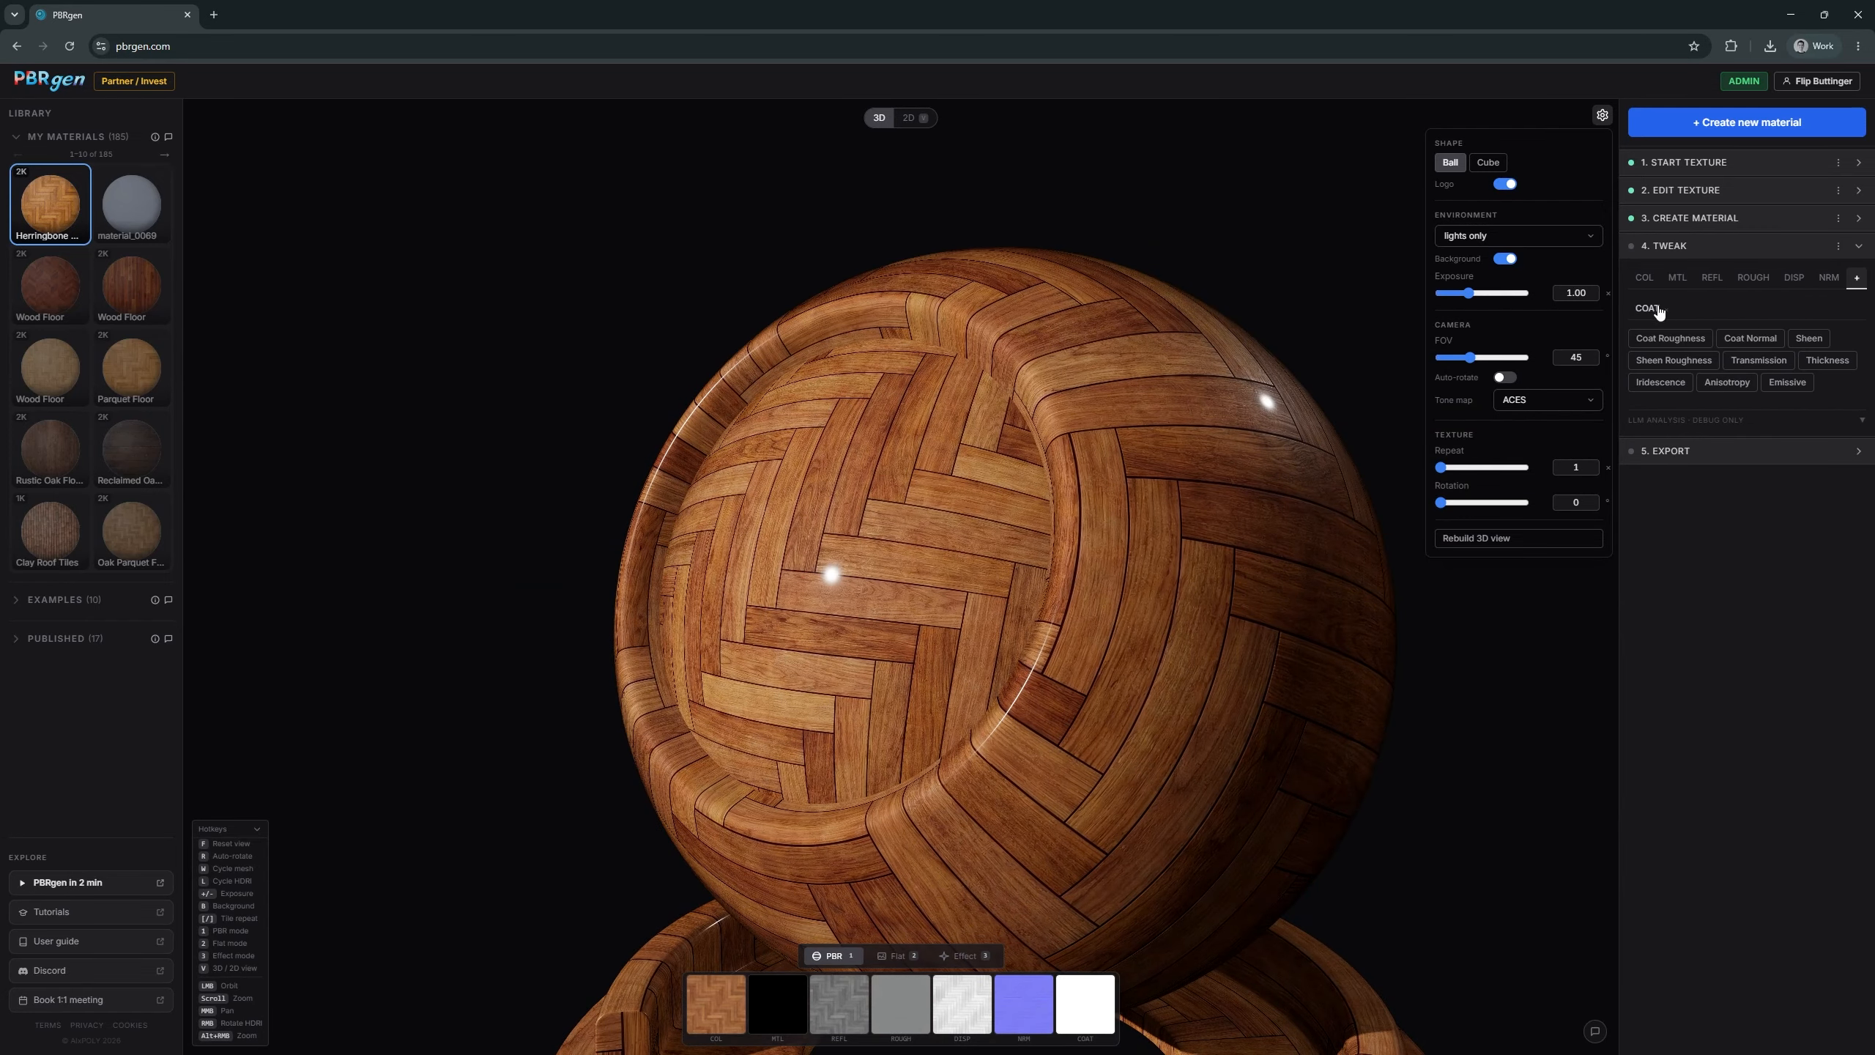
click(1664, 338)
click(1857, 284)
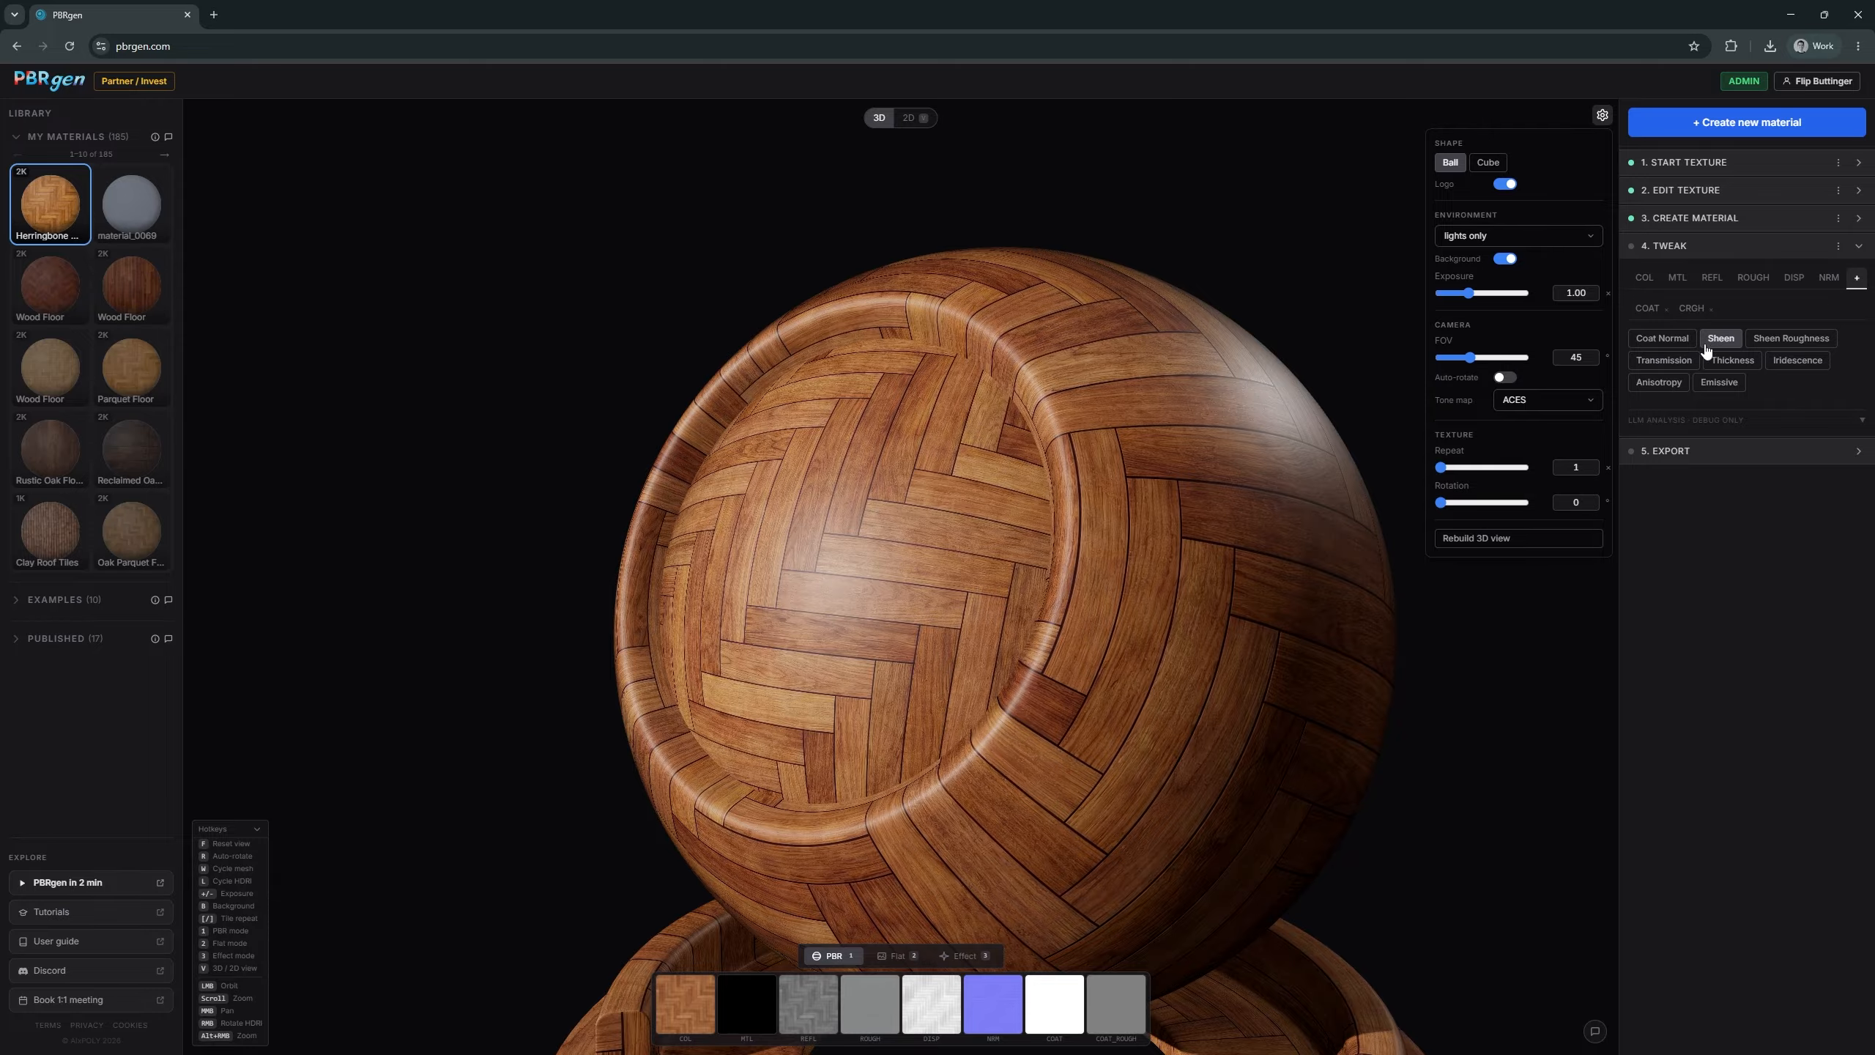
click(1672, 338)
- Add a 2.8 px Blur to the coat normal map and lower the NRM source's opacity to 23%
scroll(871, 640, up, 5)
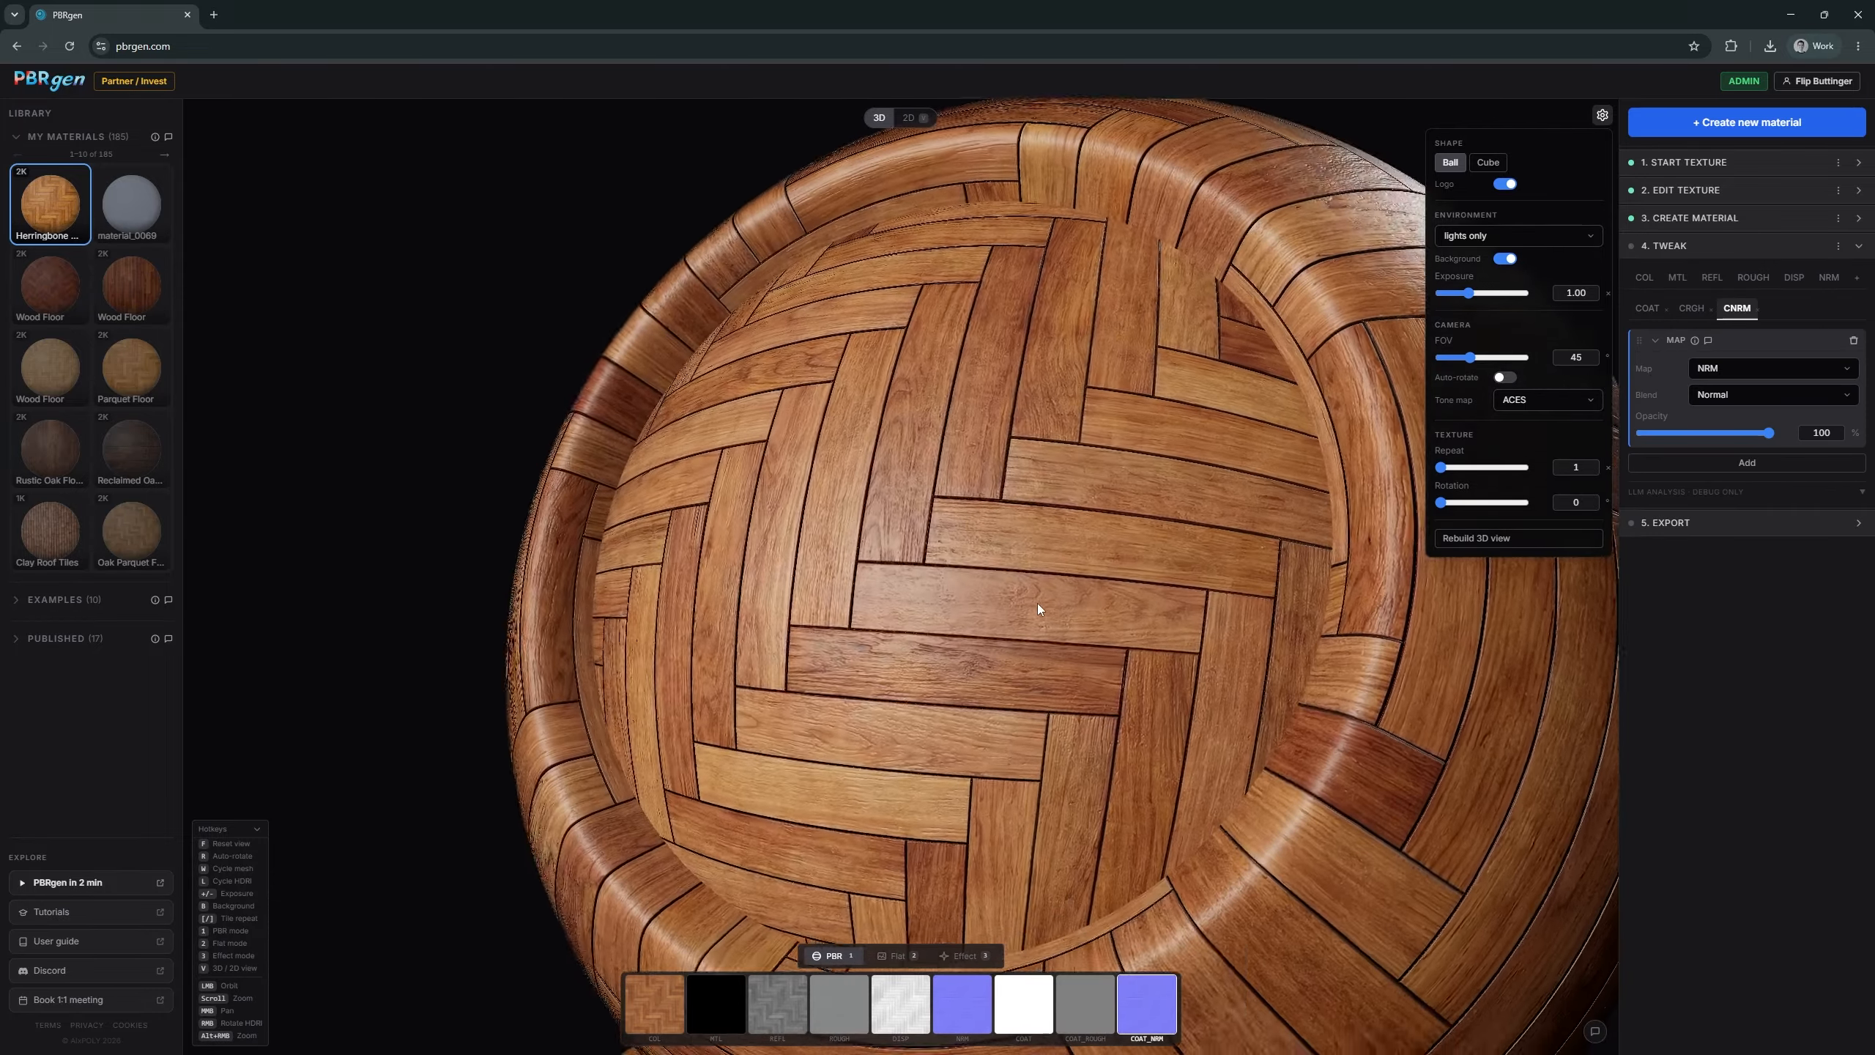
scroll(1037, 604, up, 2)
drag(1087, 607, 923, 637)
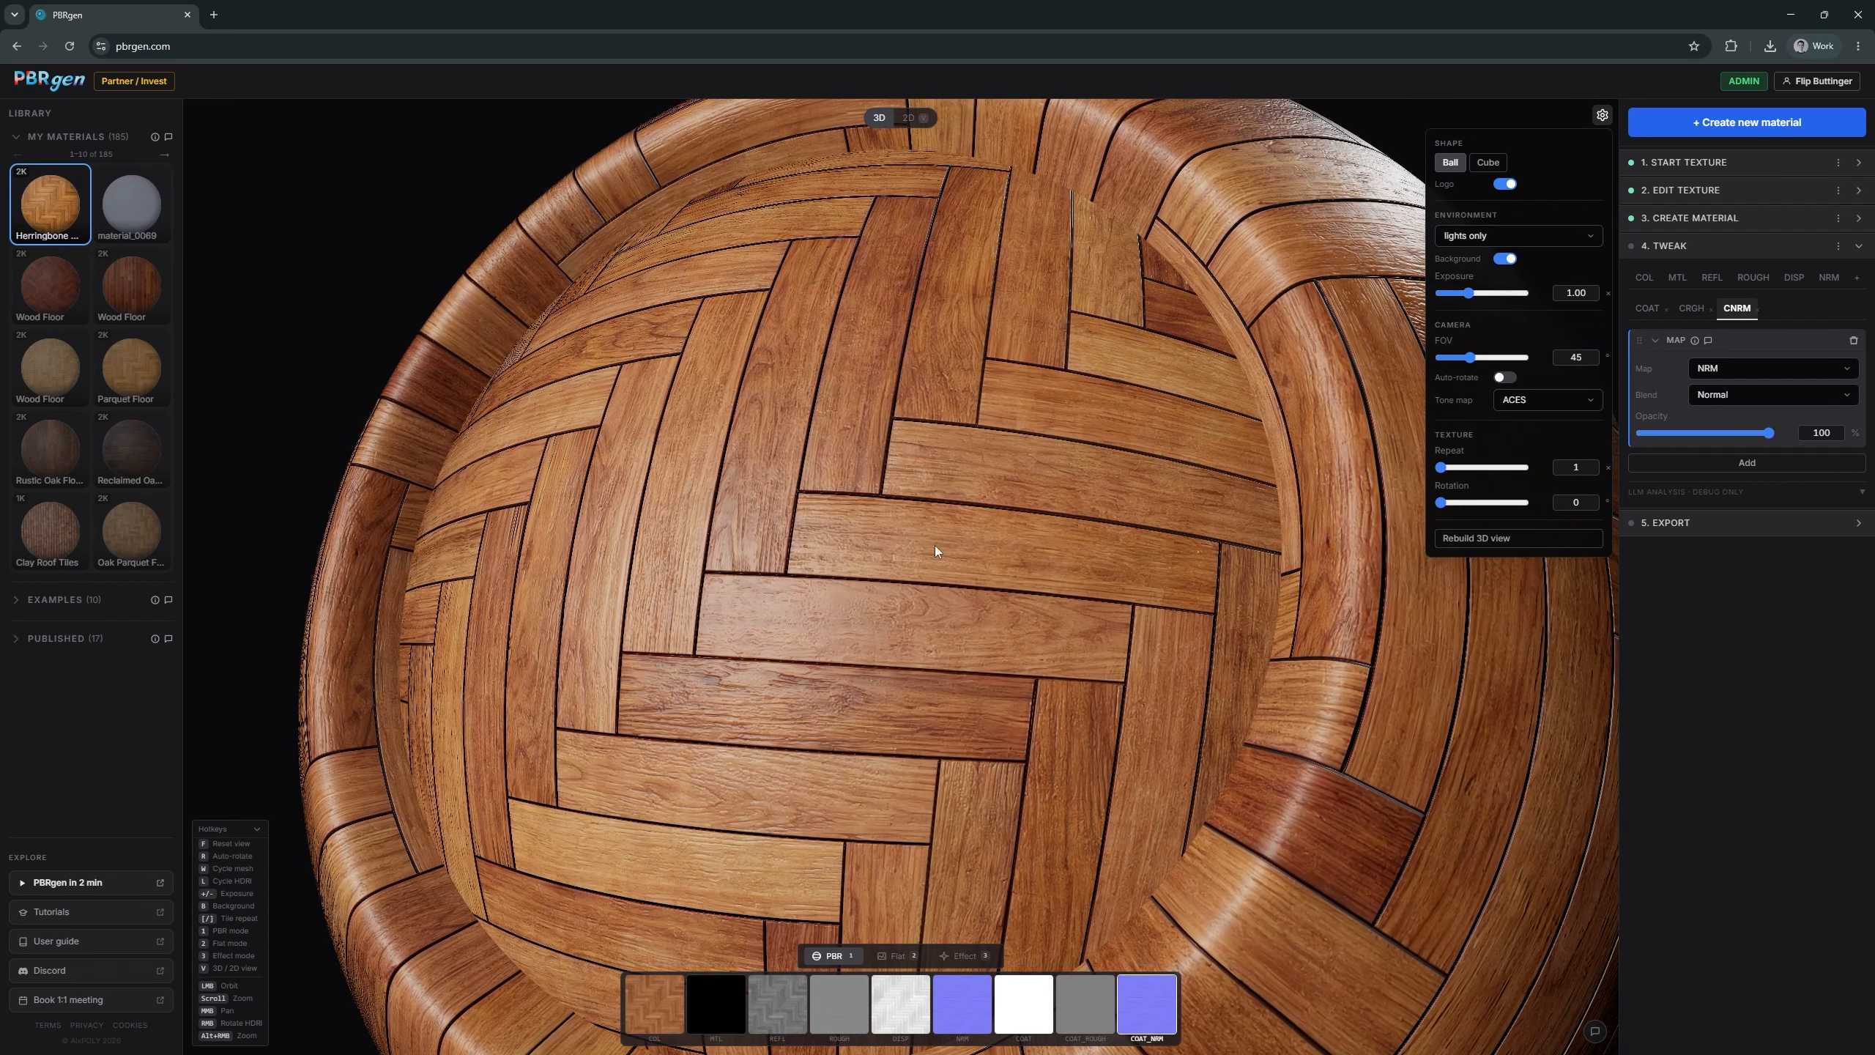
scroll(1015, 560, up, 2)
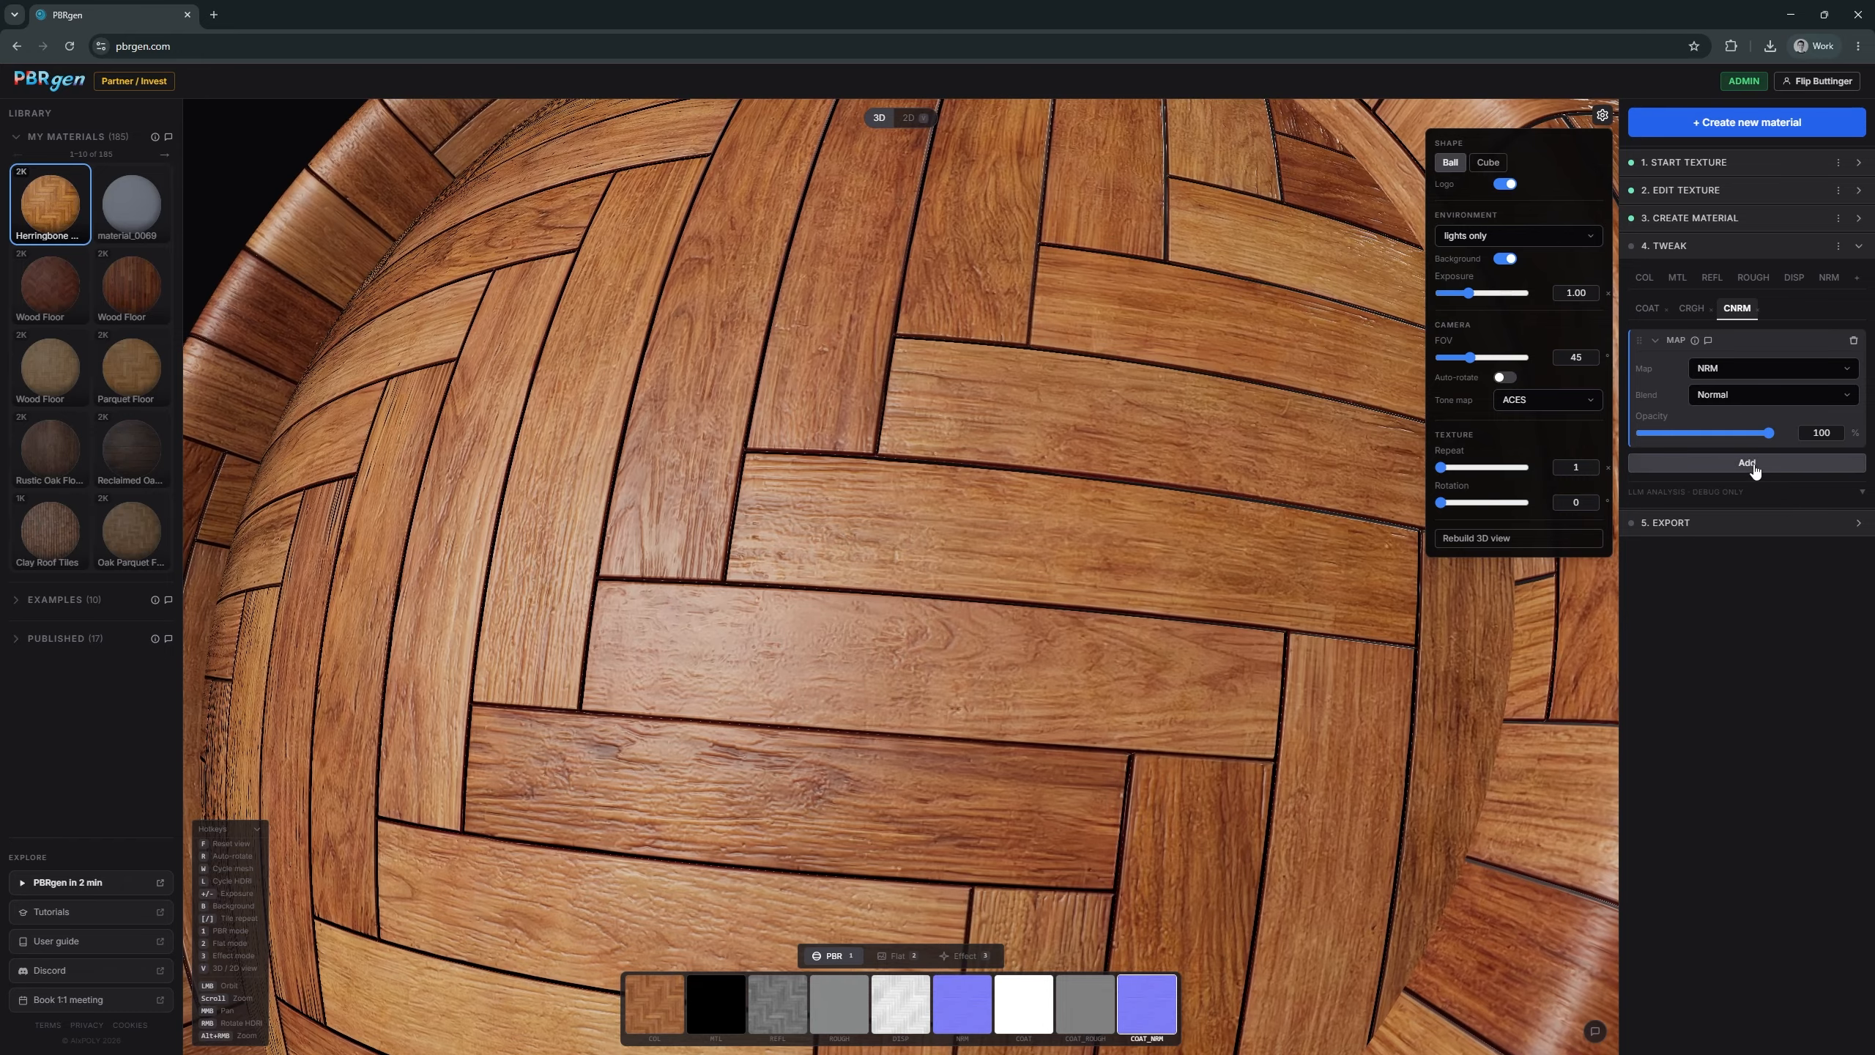
click(1726, 462)
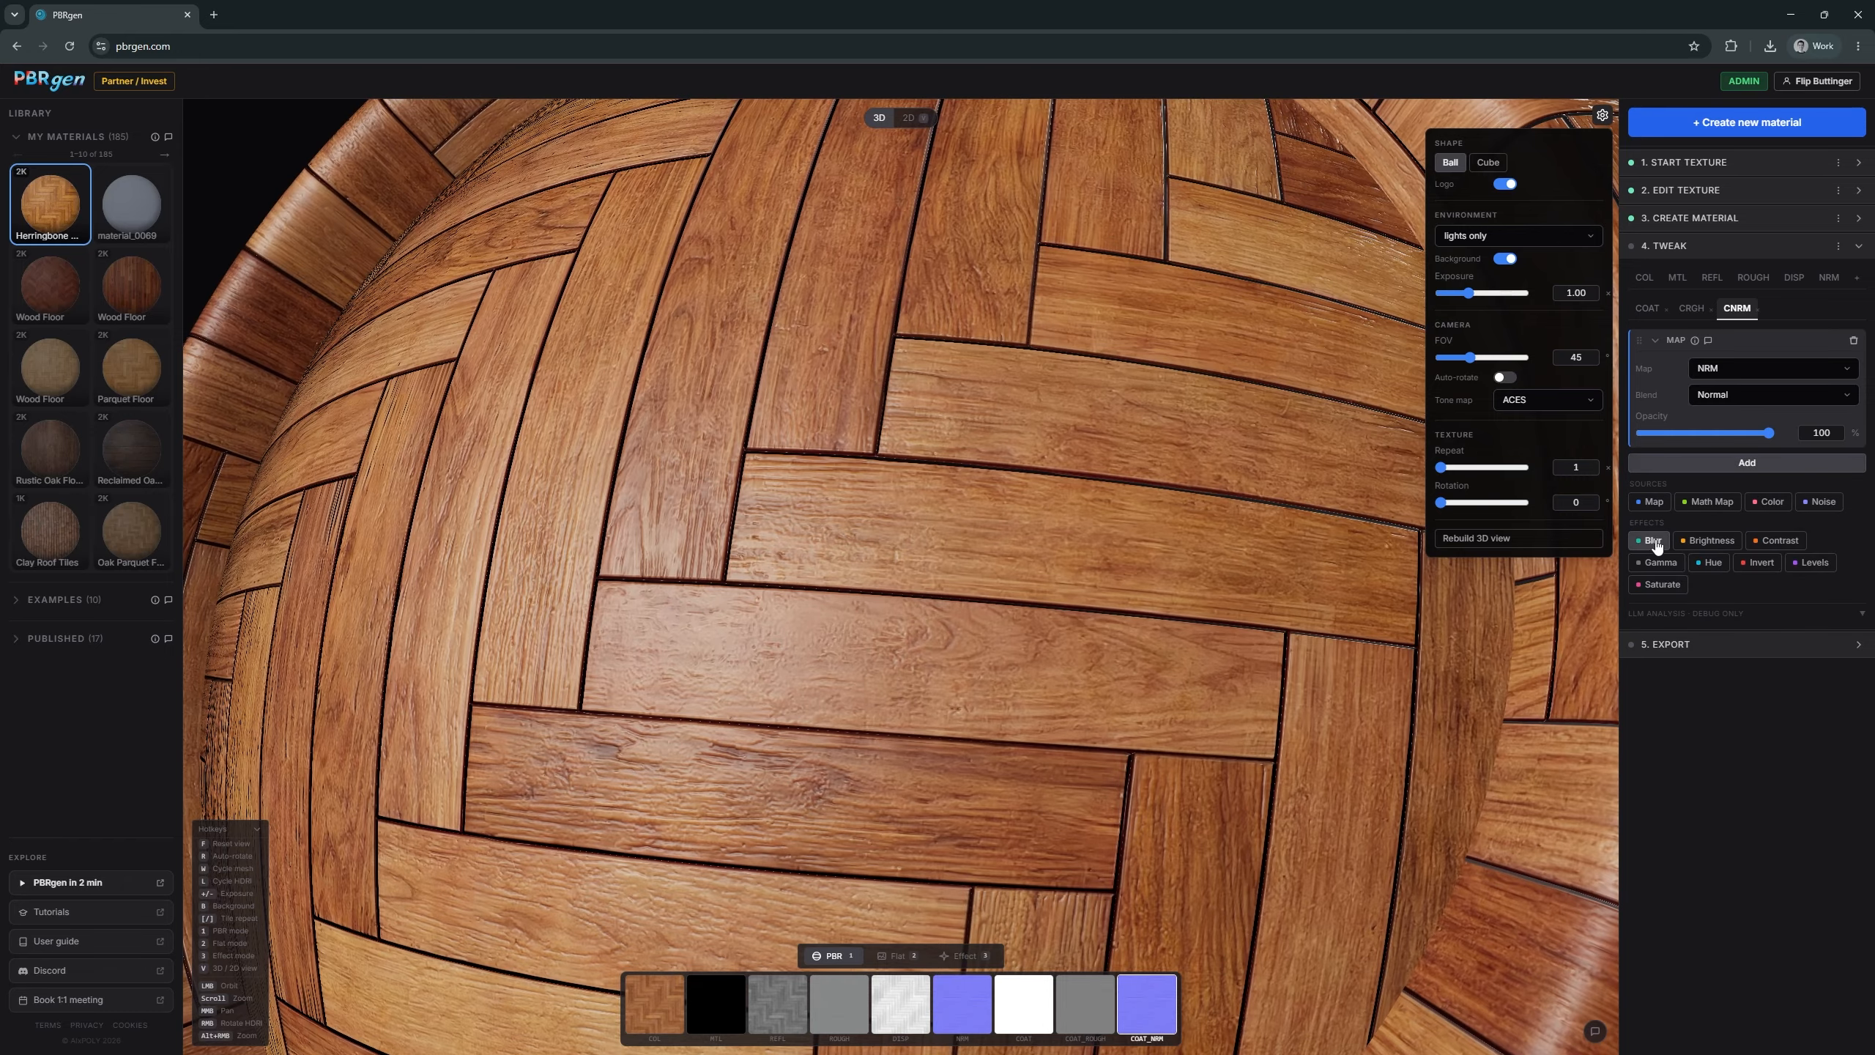
click(1652, 541)
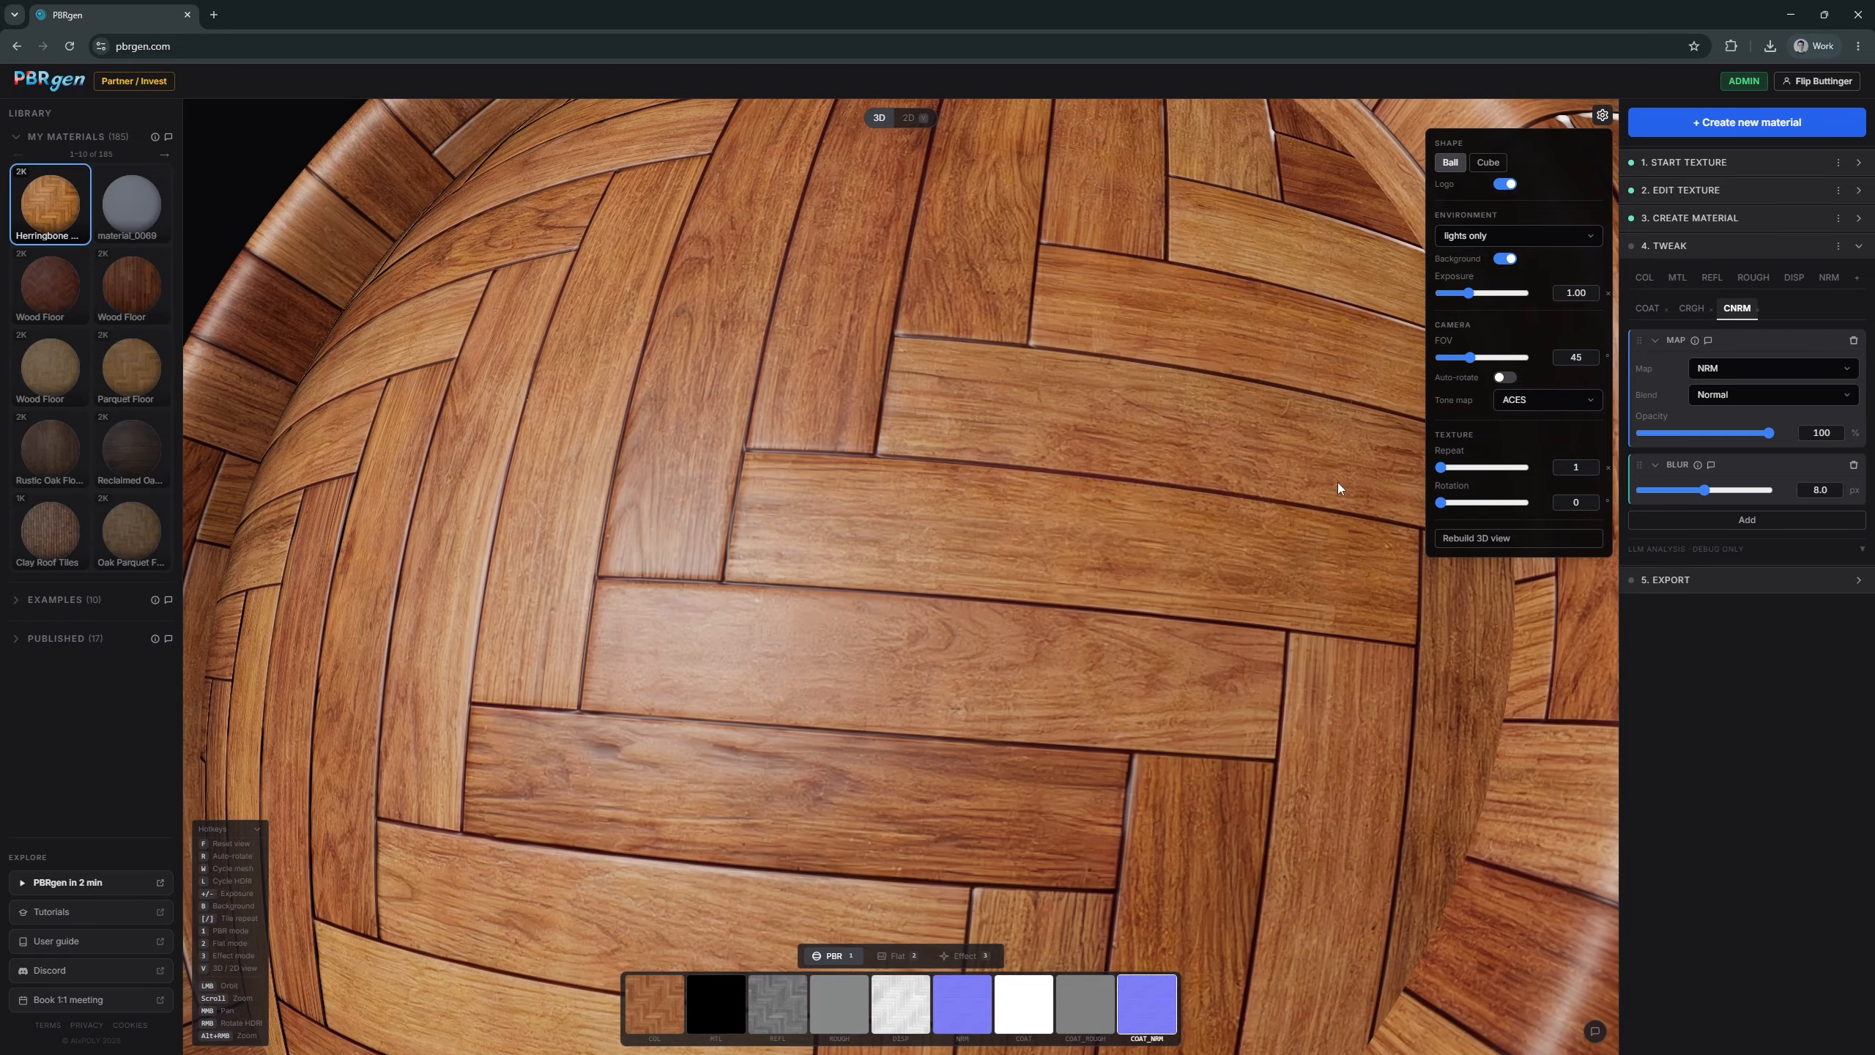
drag(1688, 492, 1672, 436)
scroll(1024, 548, up, 3)
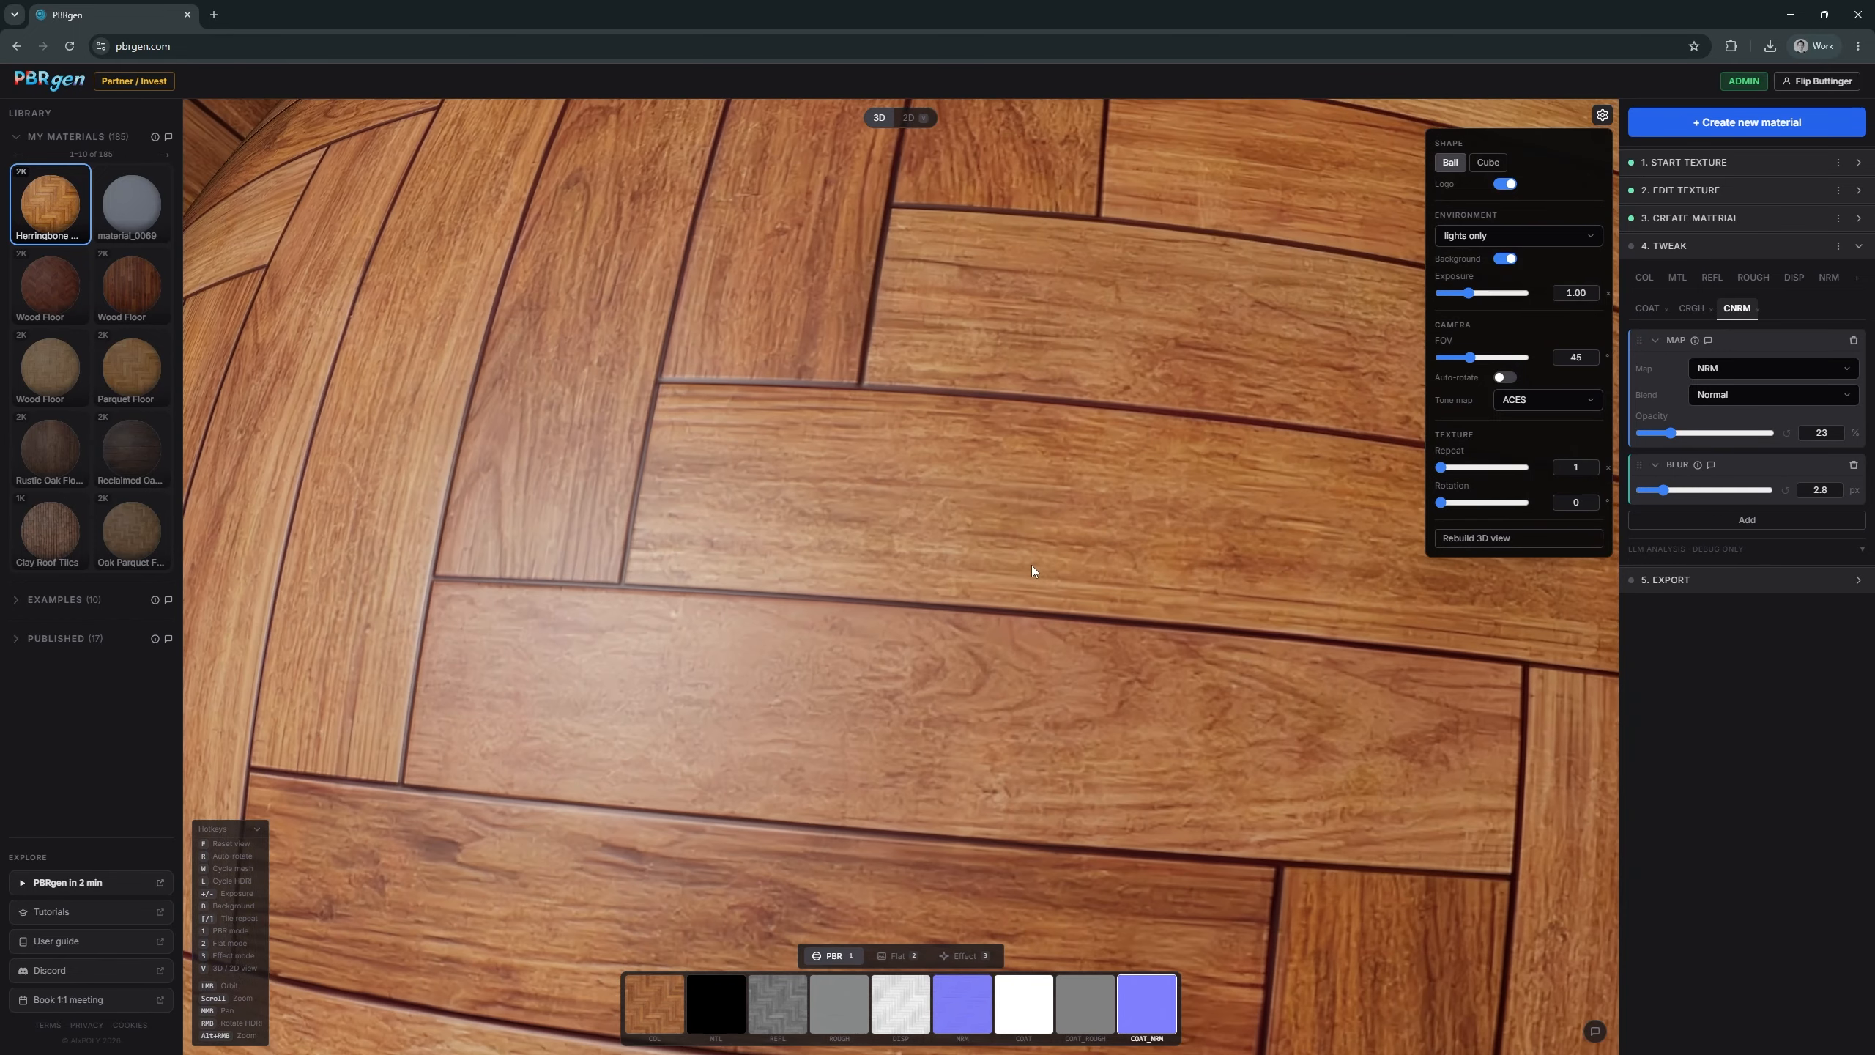
- Darken the coat roughness color to RGB 20, 20, 20 for a glossier coat
mouse_move(1031, 565)
mouse_down()
mouse_move(1054, 565)
mouse_move(1041, 539)
mouse_up()
click(1692, 308)
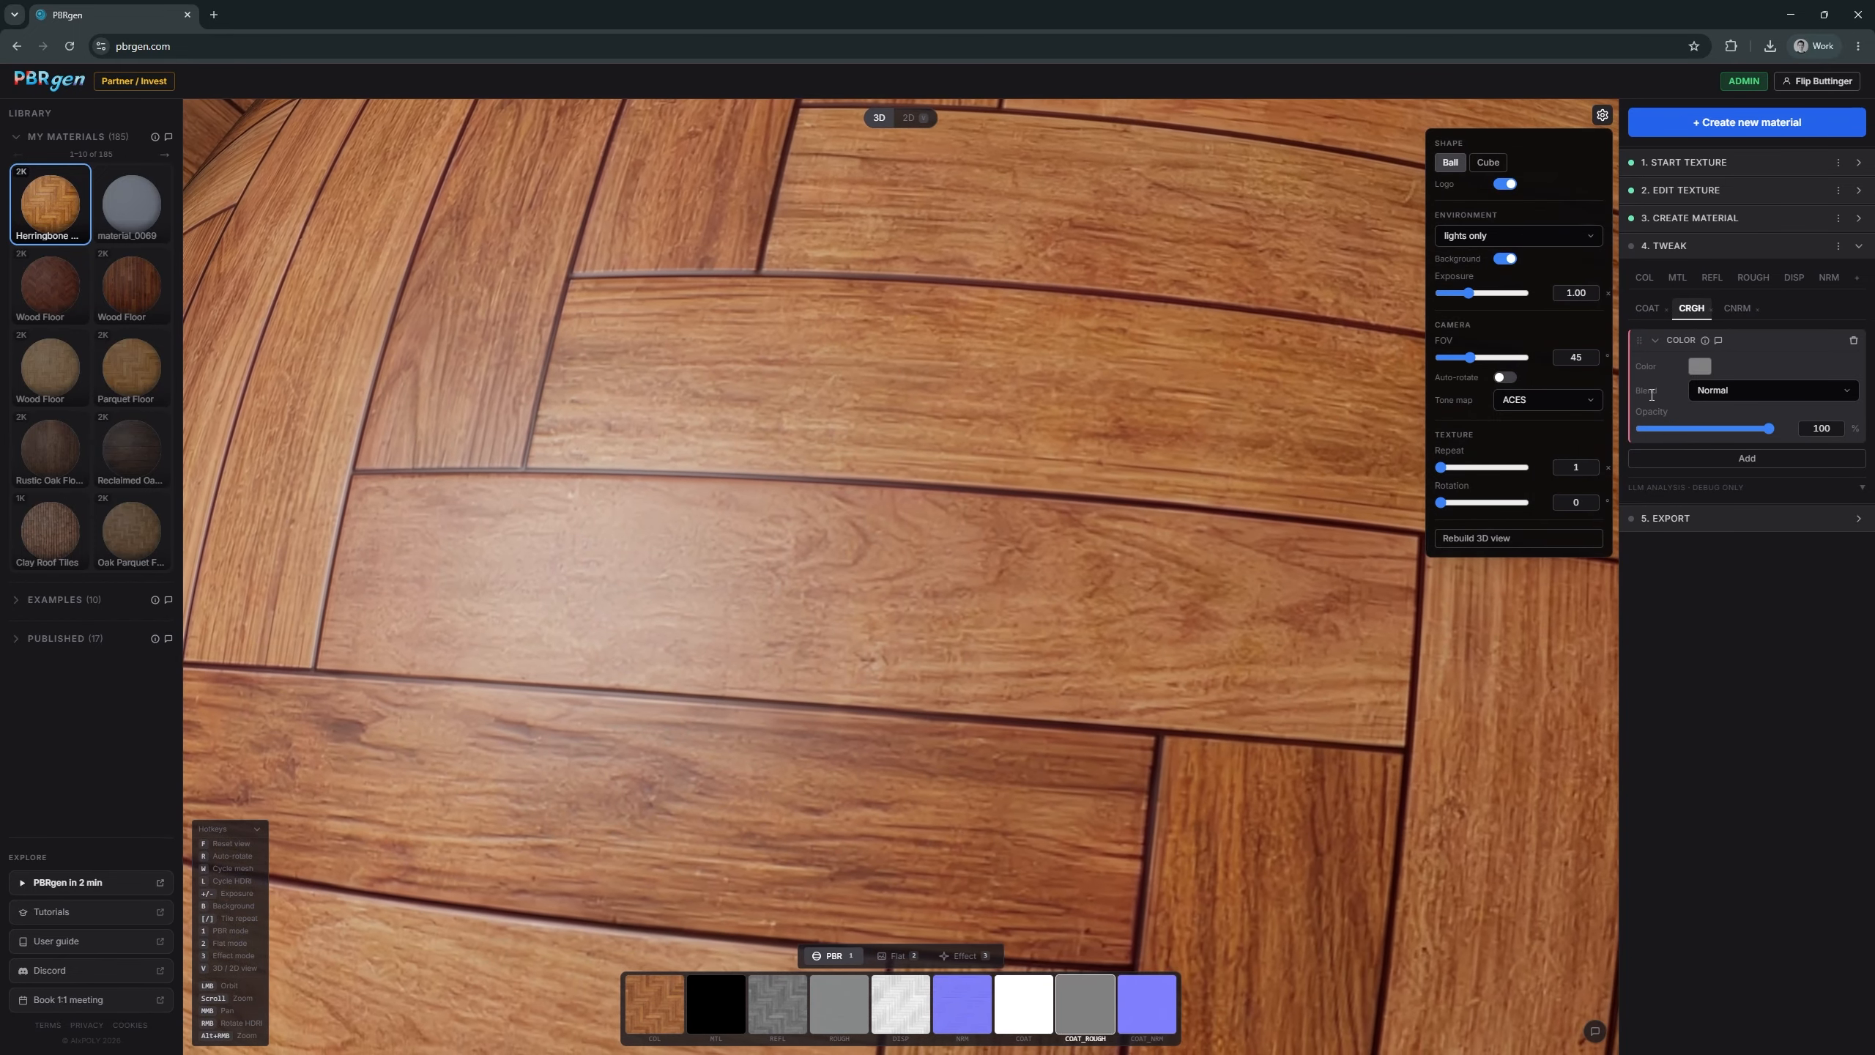
click(1699, 365)
click(1690, 456)
mouse_move(1687, 464)
mouse_down()
mouse_move(1655, 488)
mouse_move(1650, 466)
mouse_up()
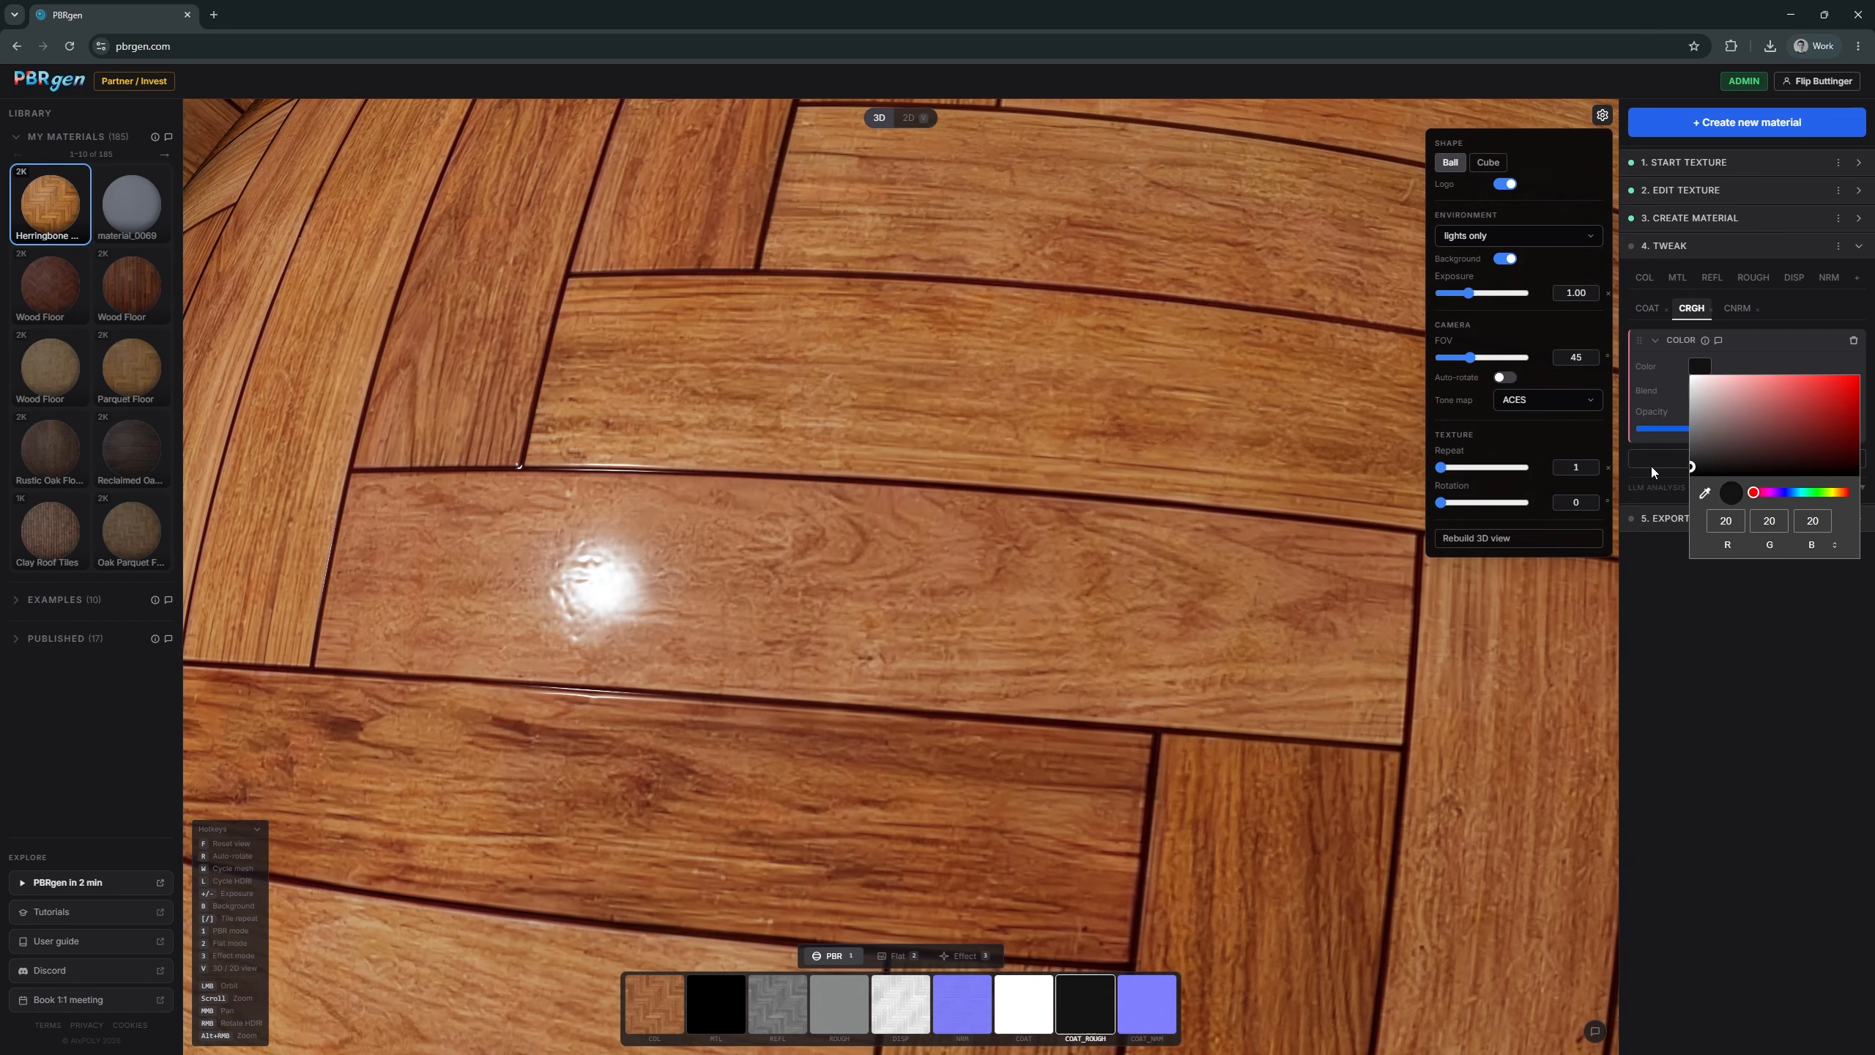
- Replace the clearcoat map's existing color source with a Map source set to DISP
click(1652, 309)
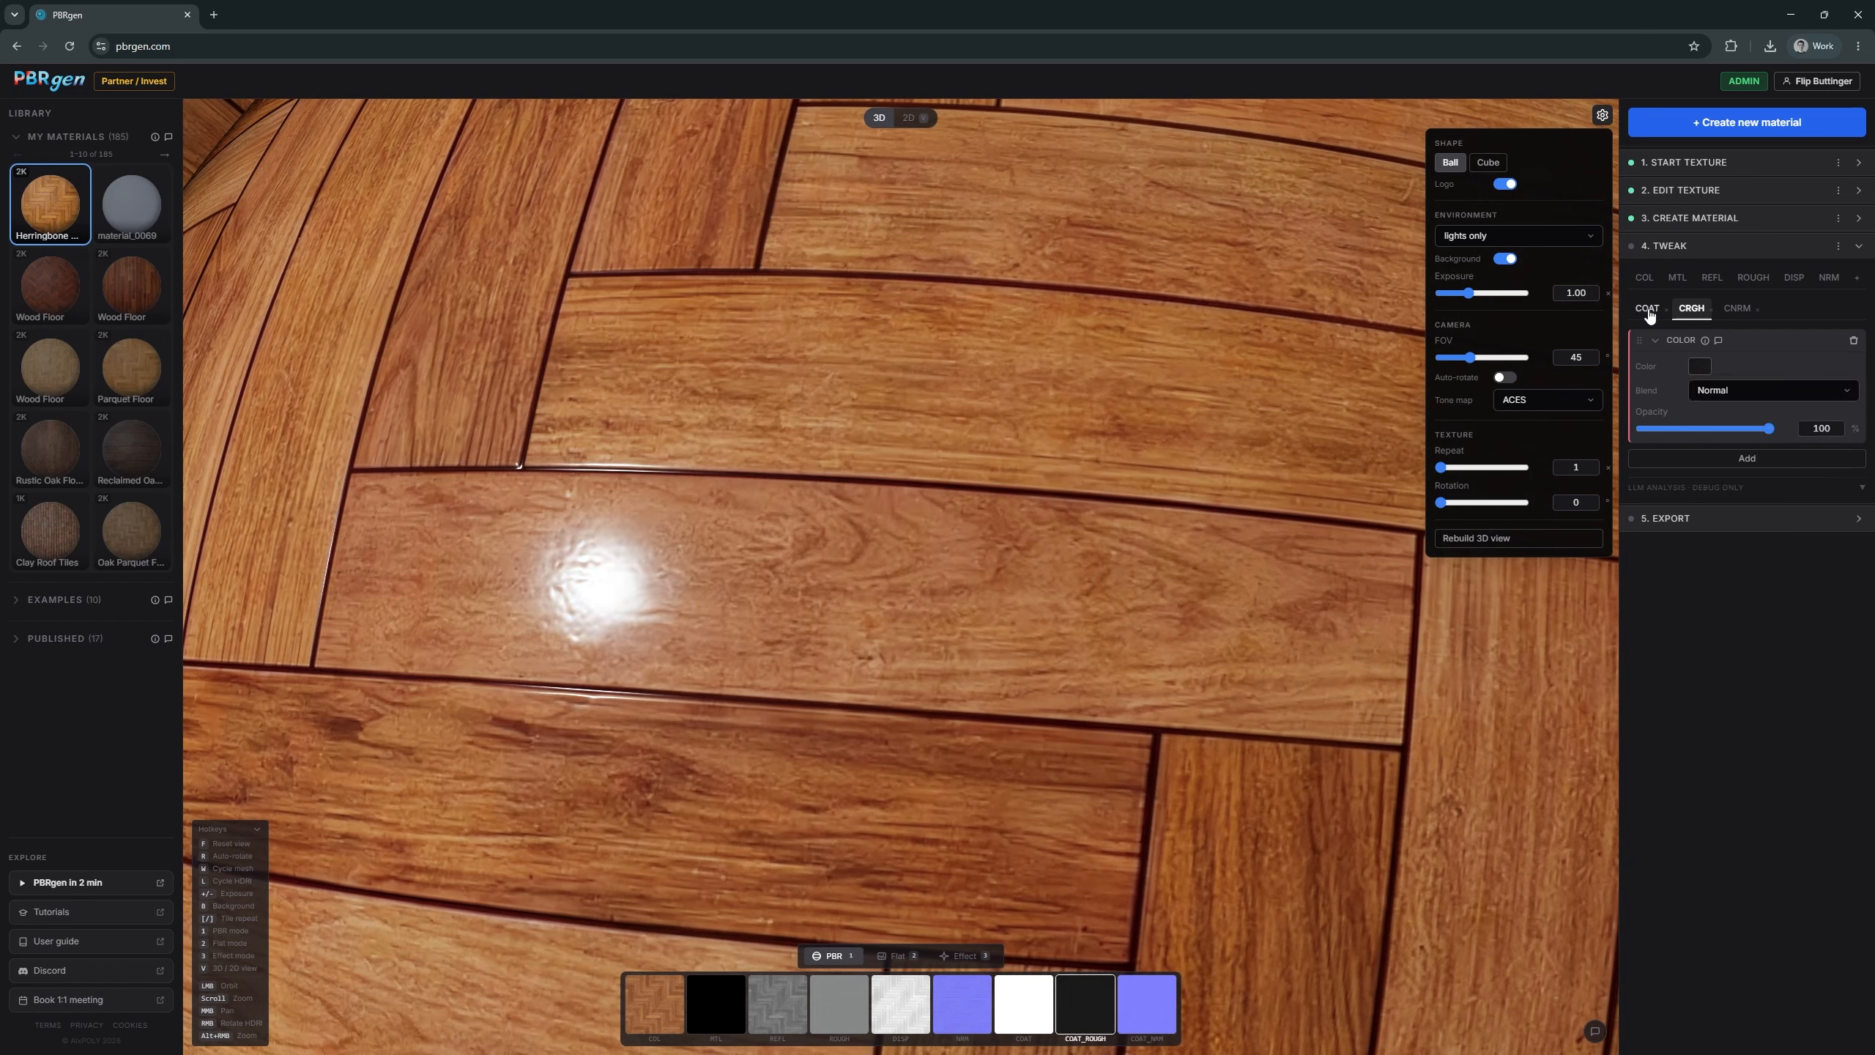
click(1853, 345)
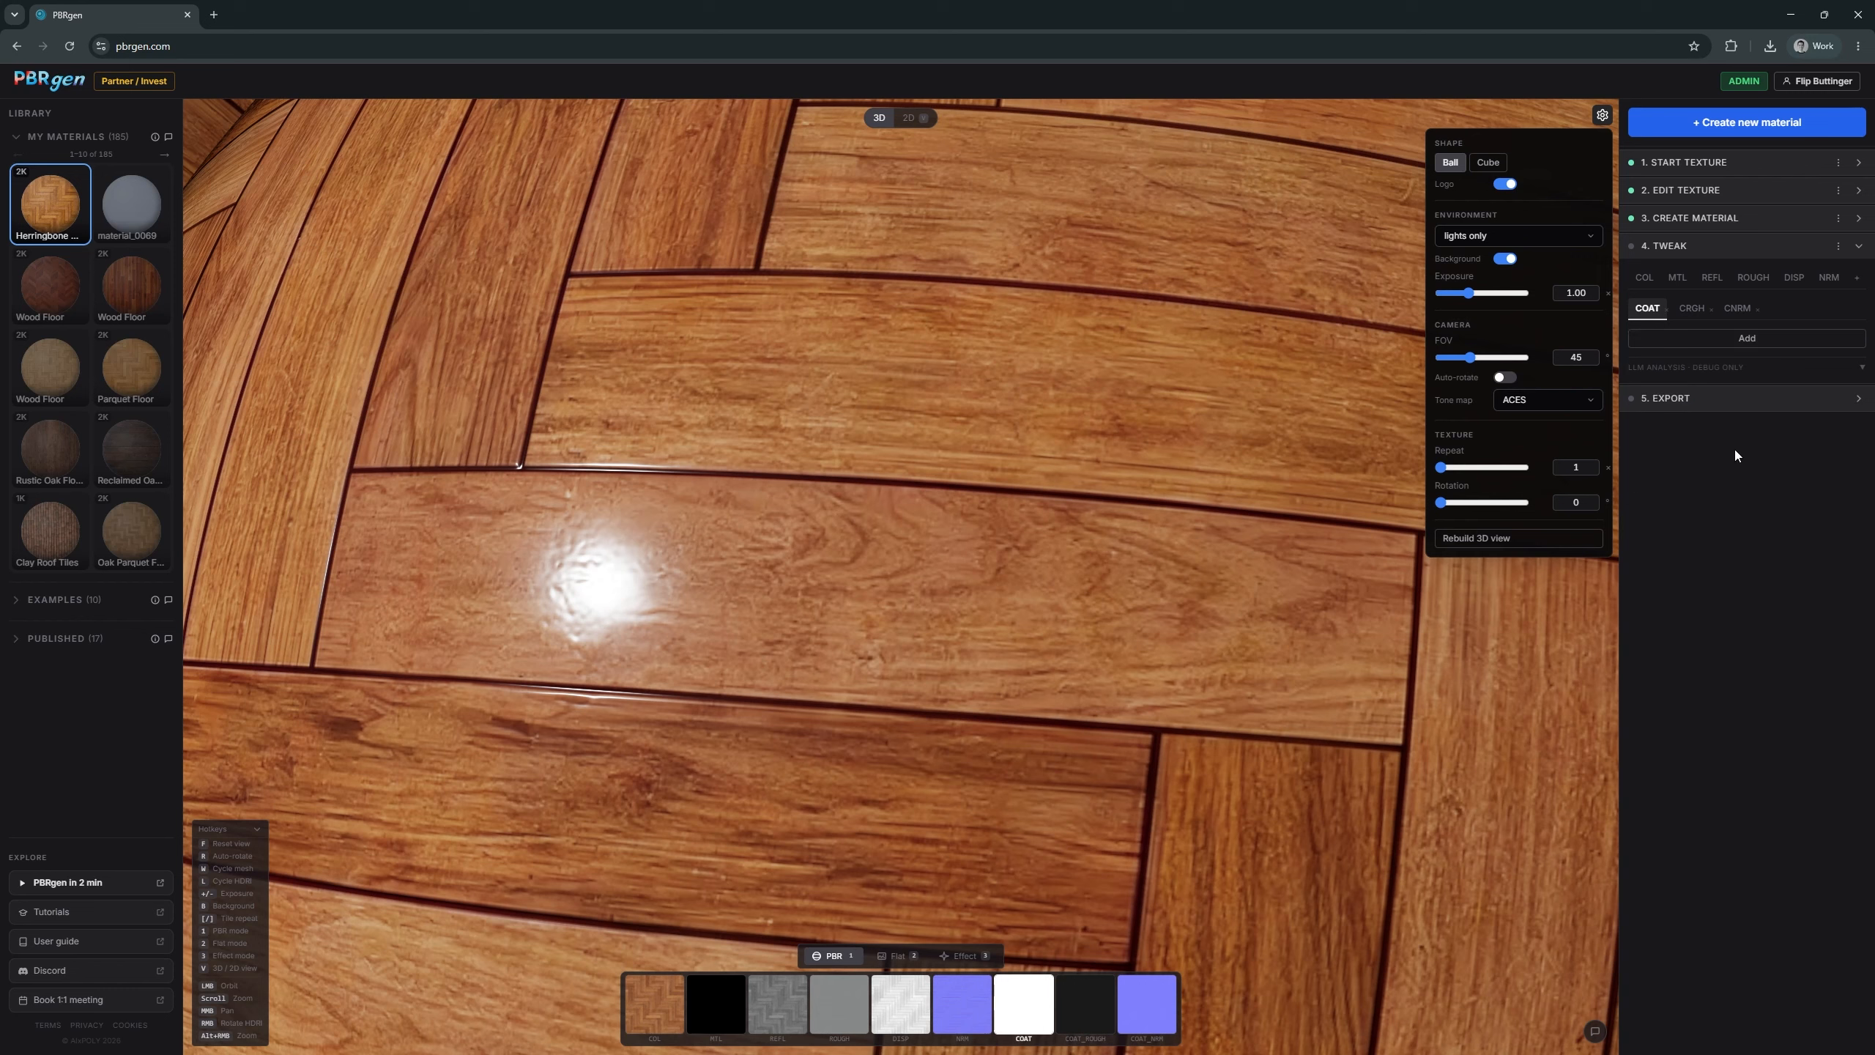
click(1729, 340)
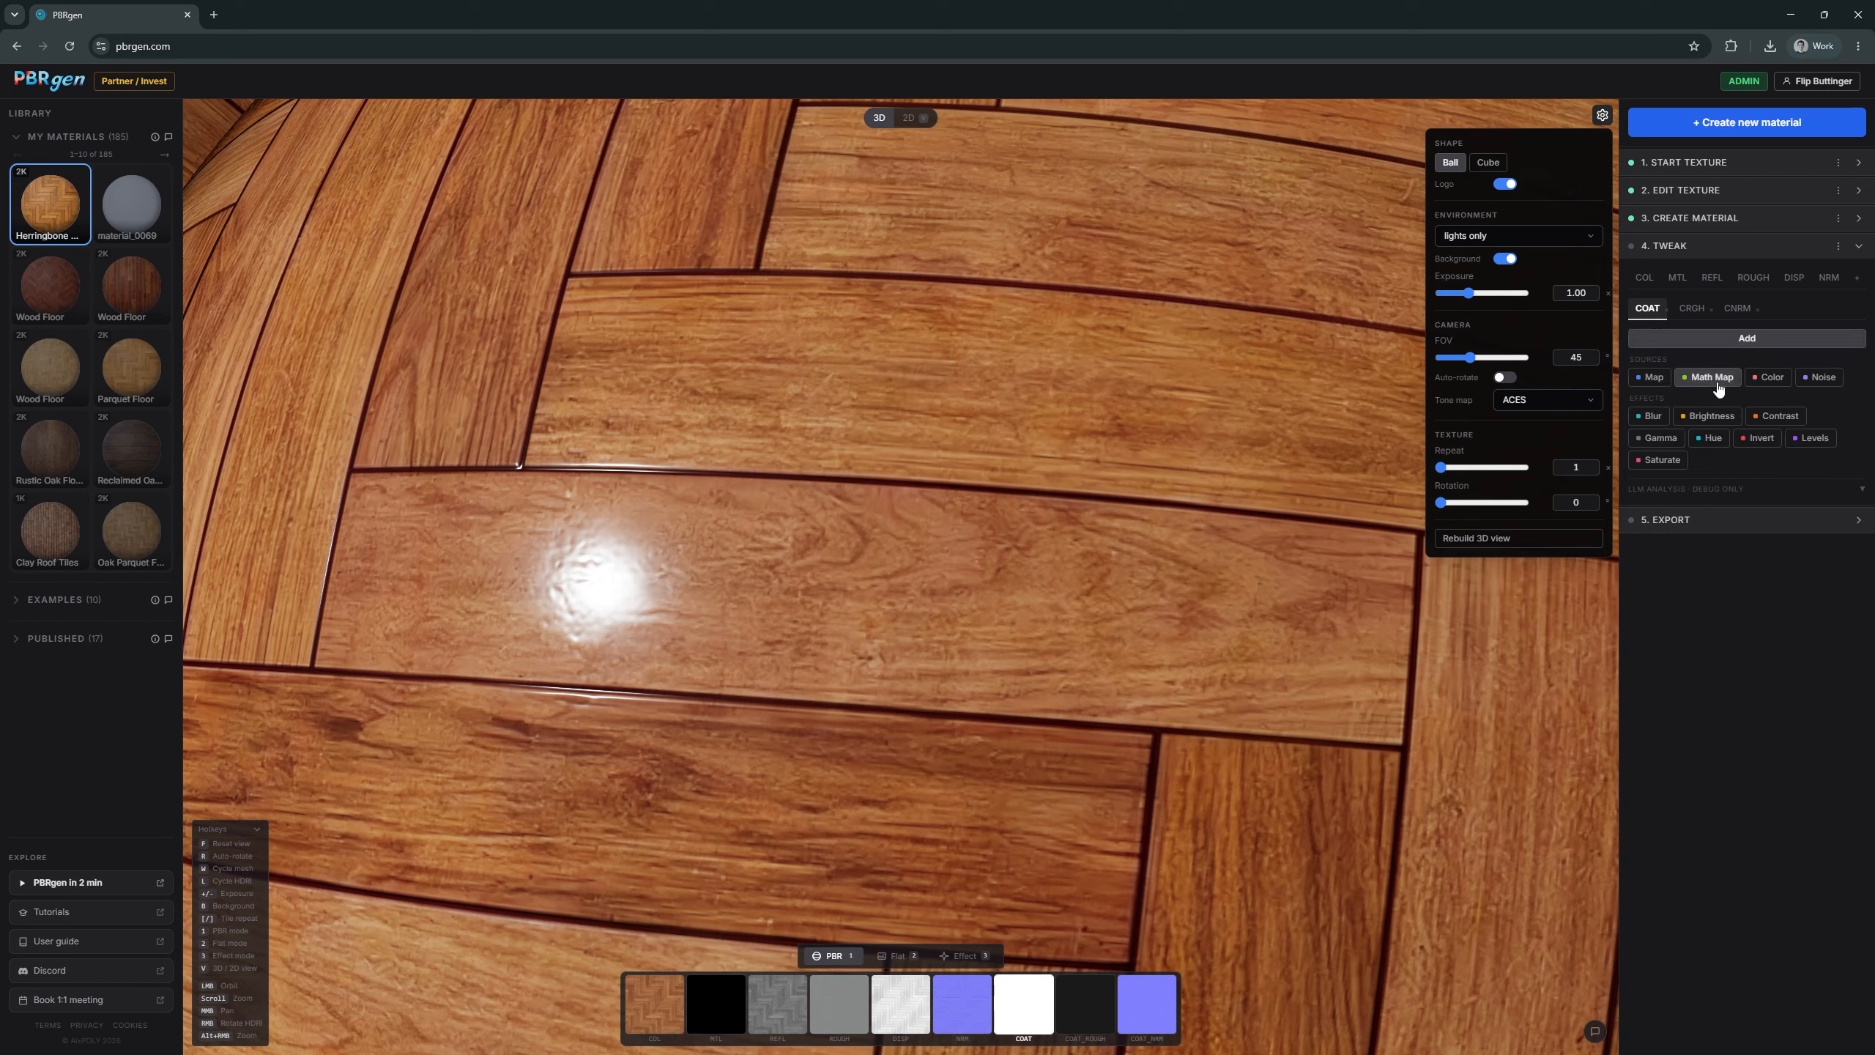
click(1652, 376)
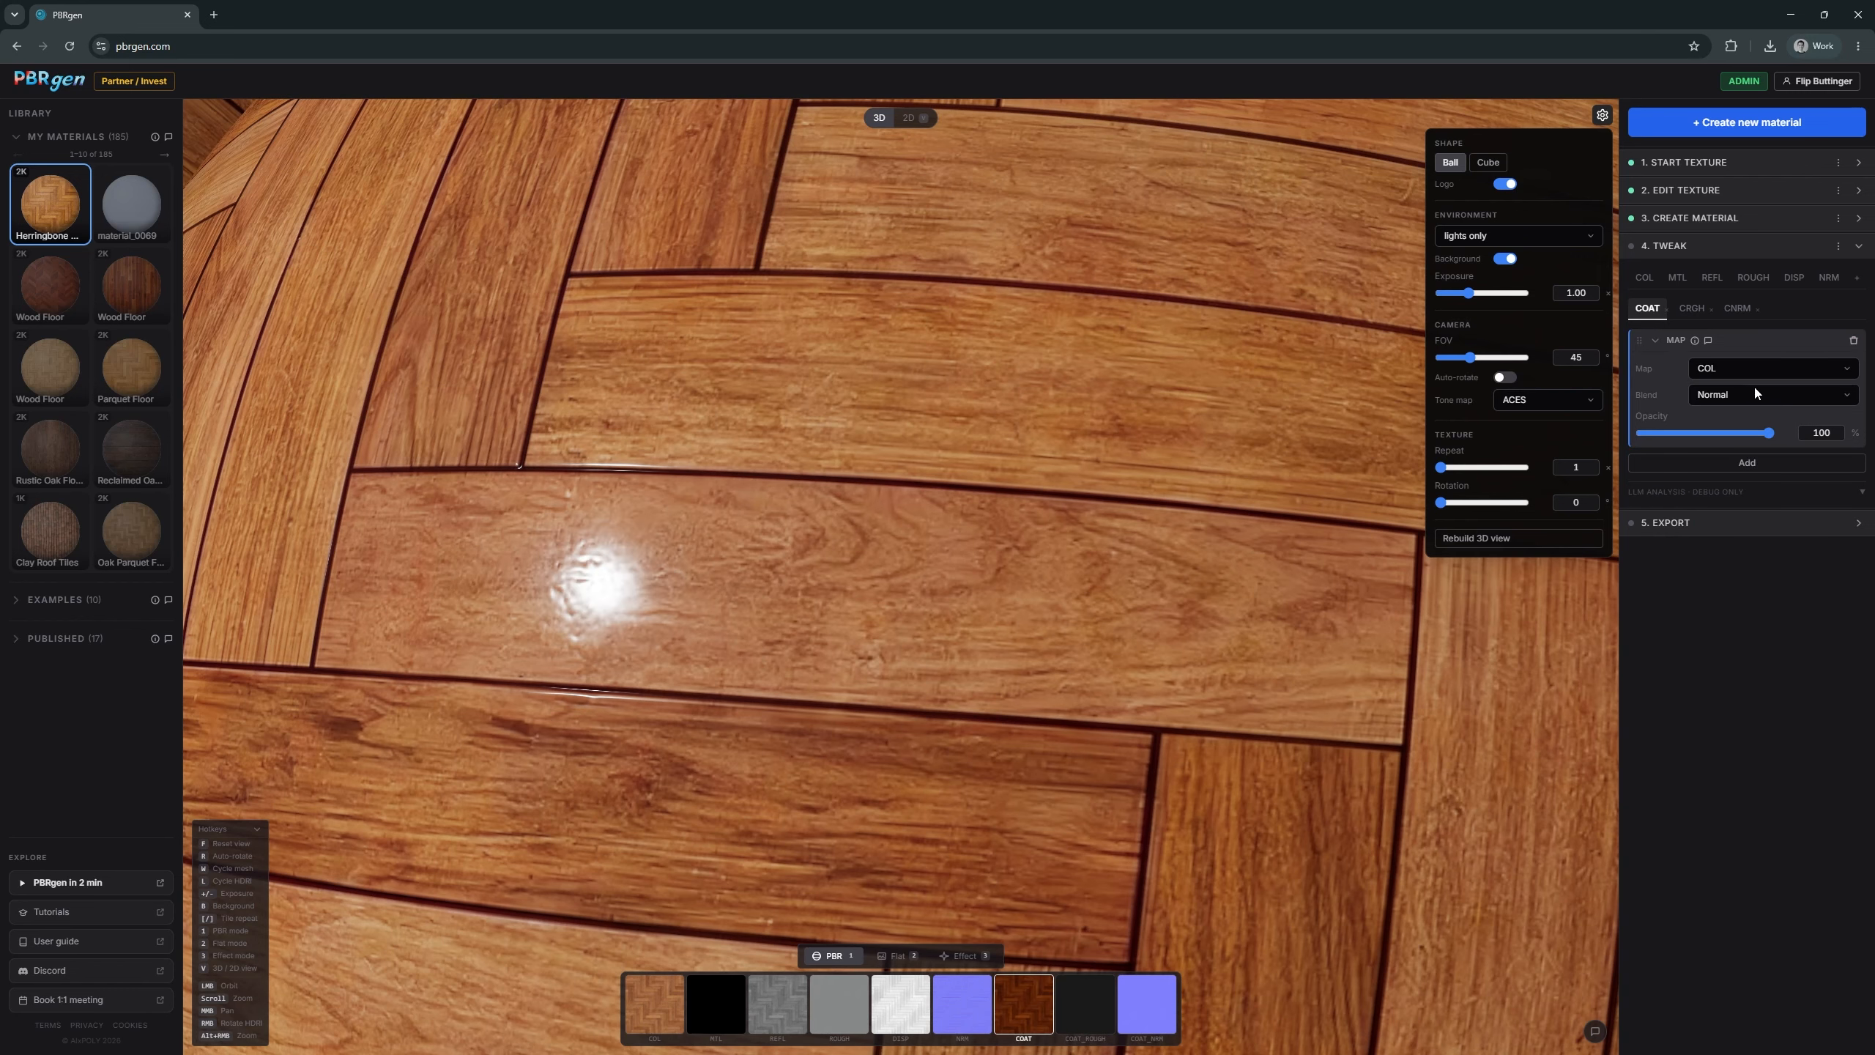
click(1751, 367)
click(1754, 425)
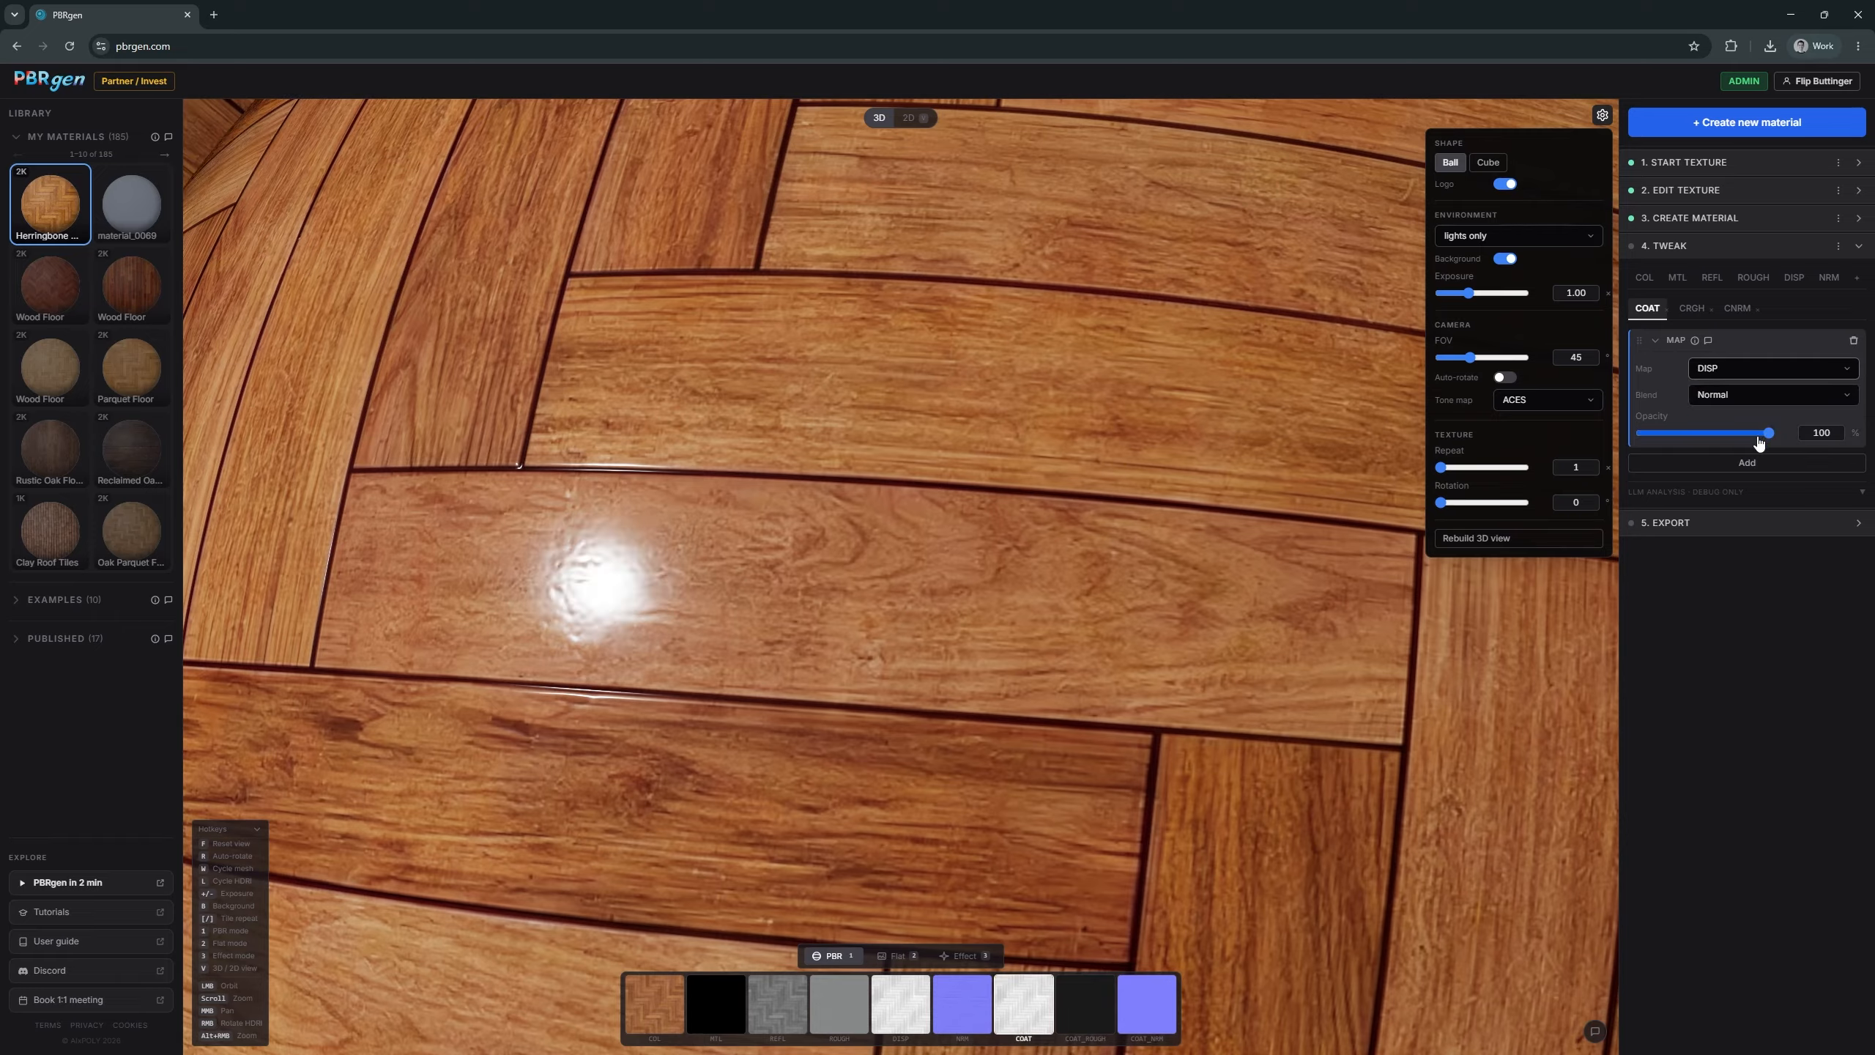
- Add Levels to the clearcoat map in flat preview, with auto input, input range 164 to 237 and output maximum 37
click(1753, 466)
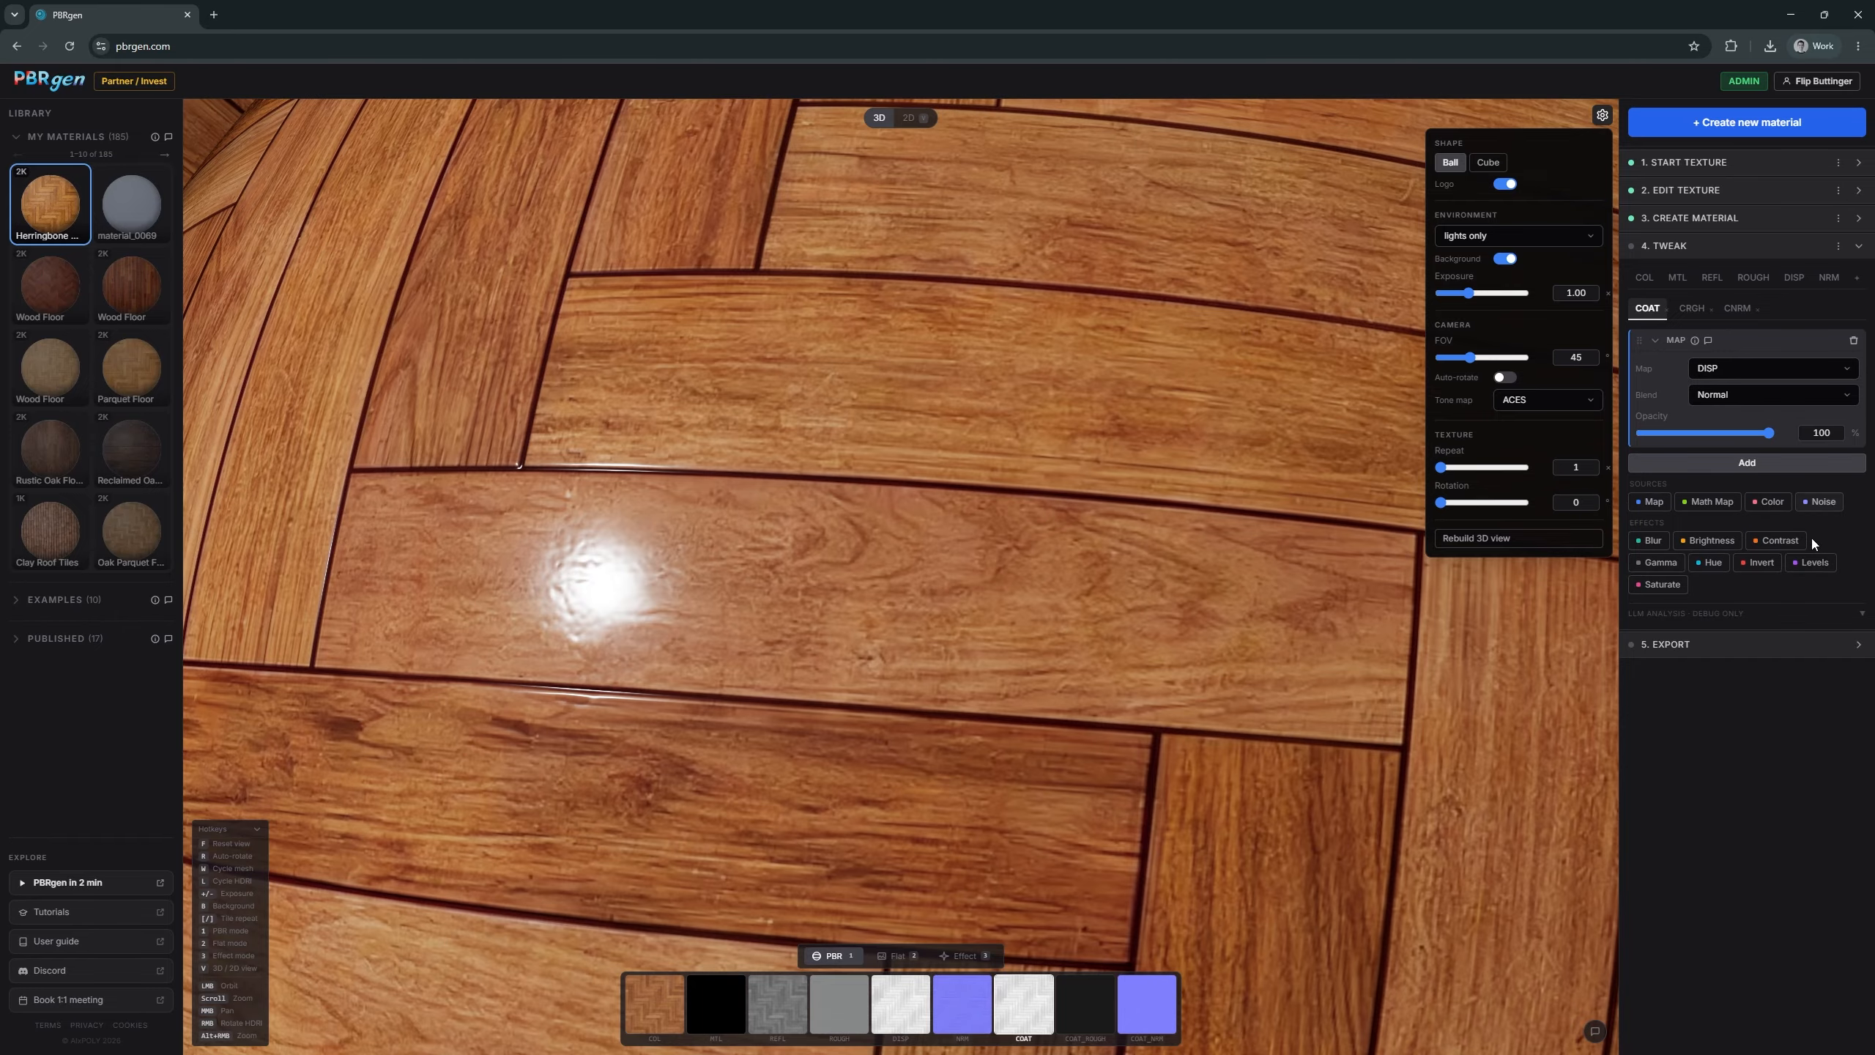
click(1810, 563)
scroll(857, 657, down, 3)
key(2)
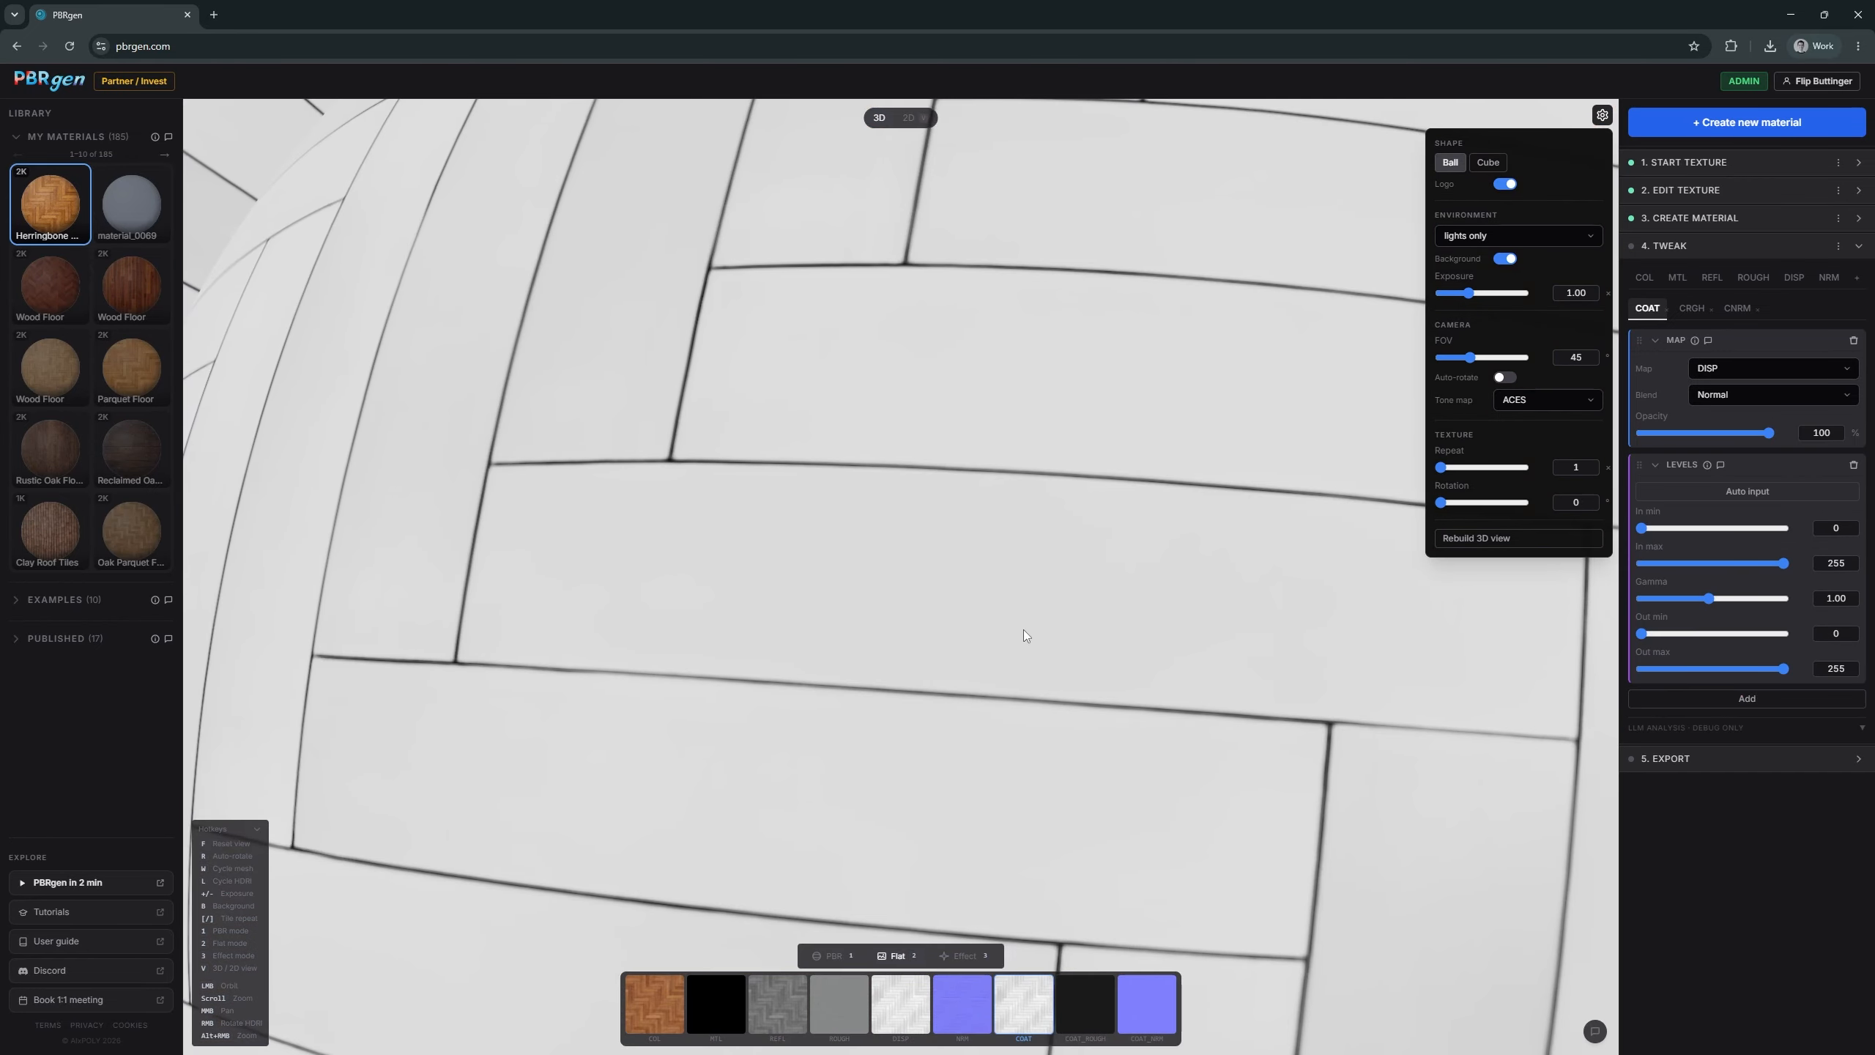
click(1754, 499)
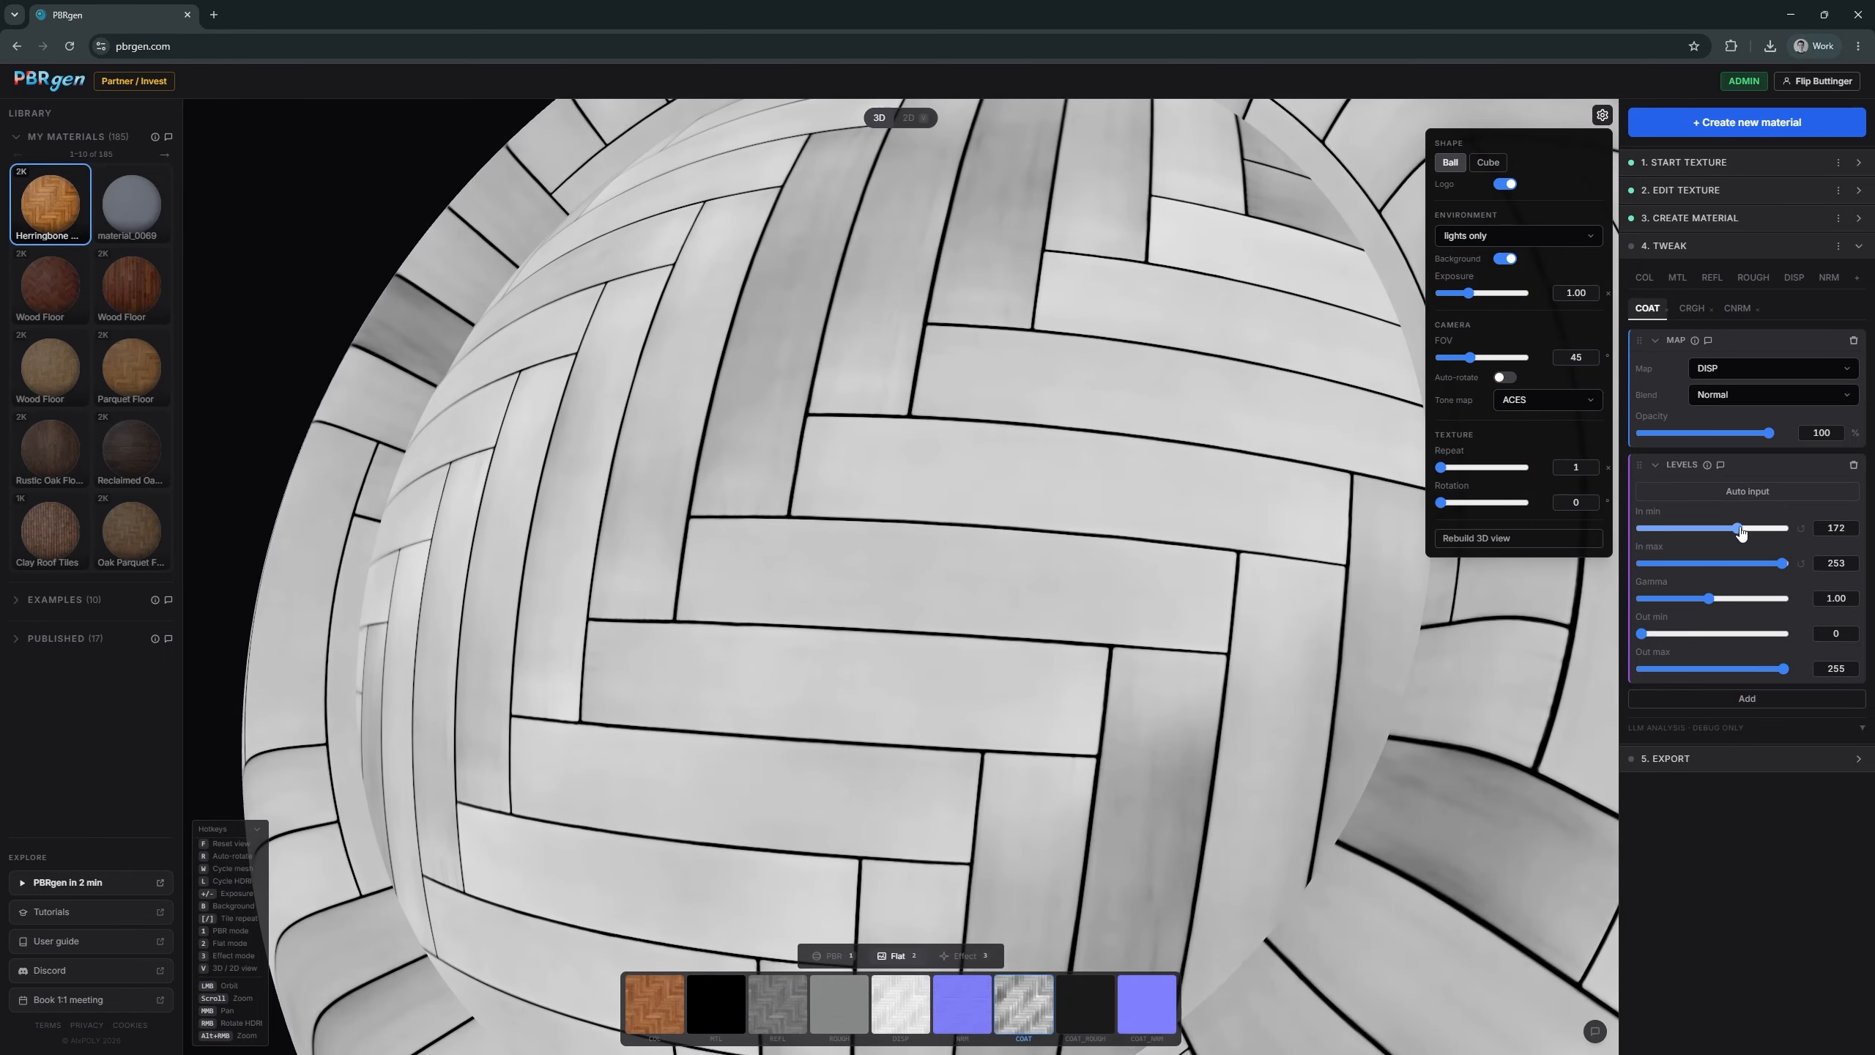
drag(1721, 529, 1769, 559)
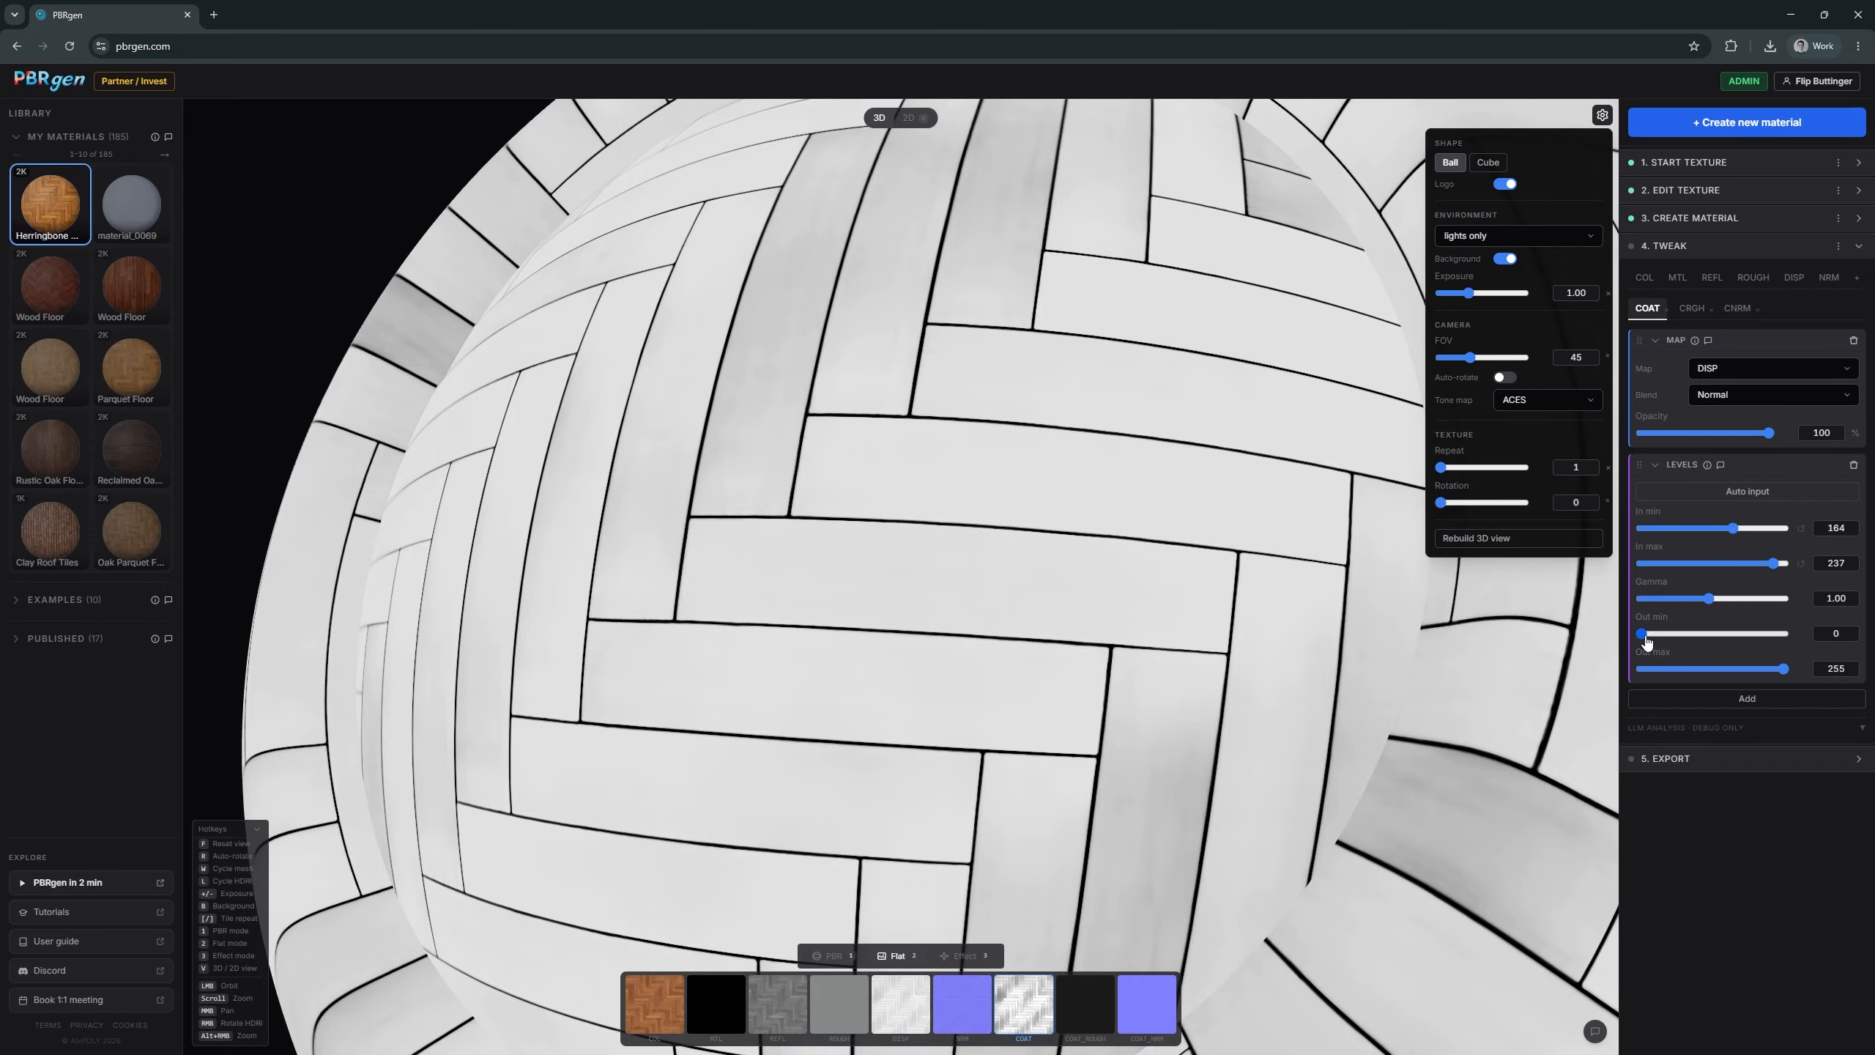
drag(1733, 672, 1661, 671)
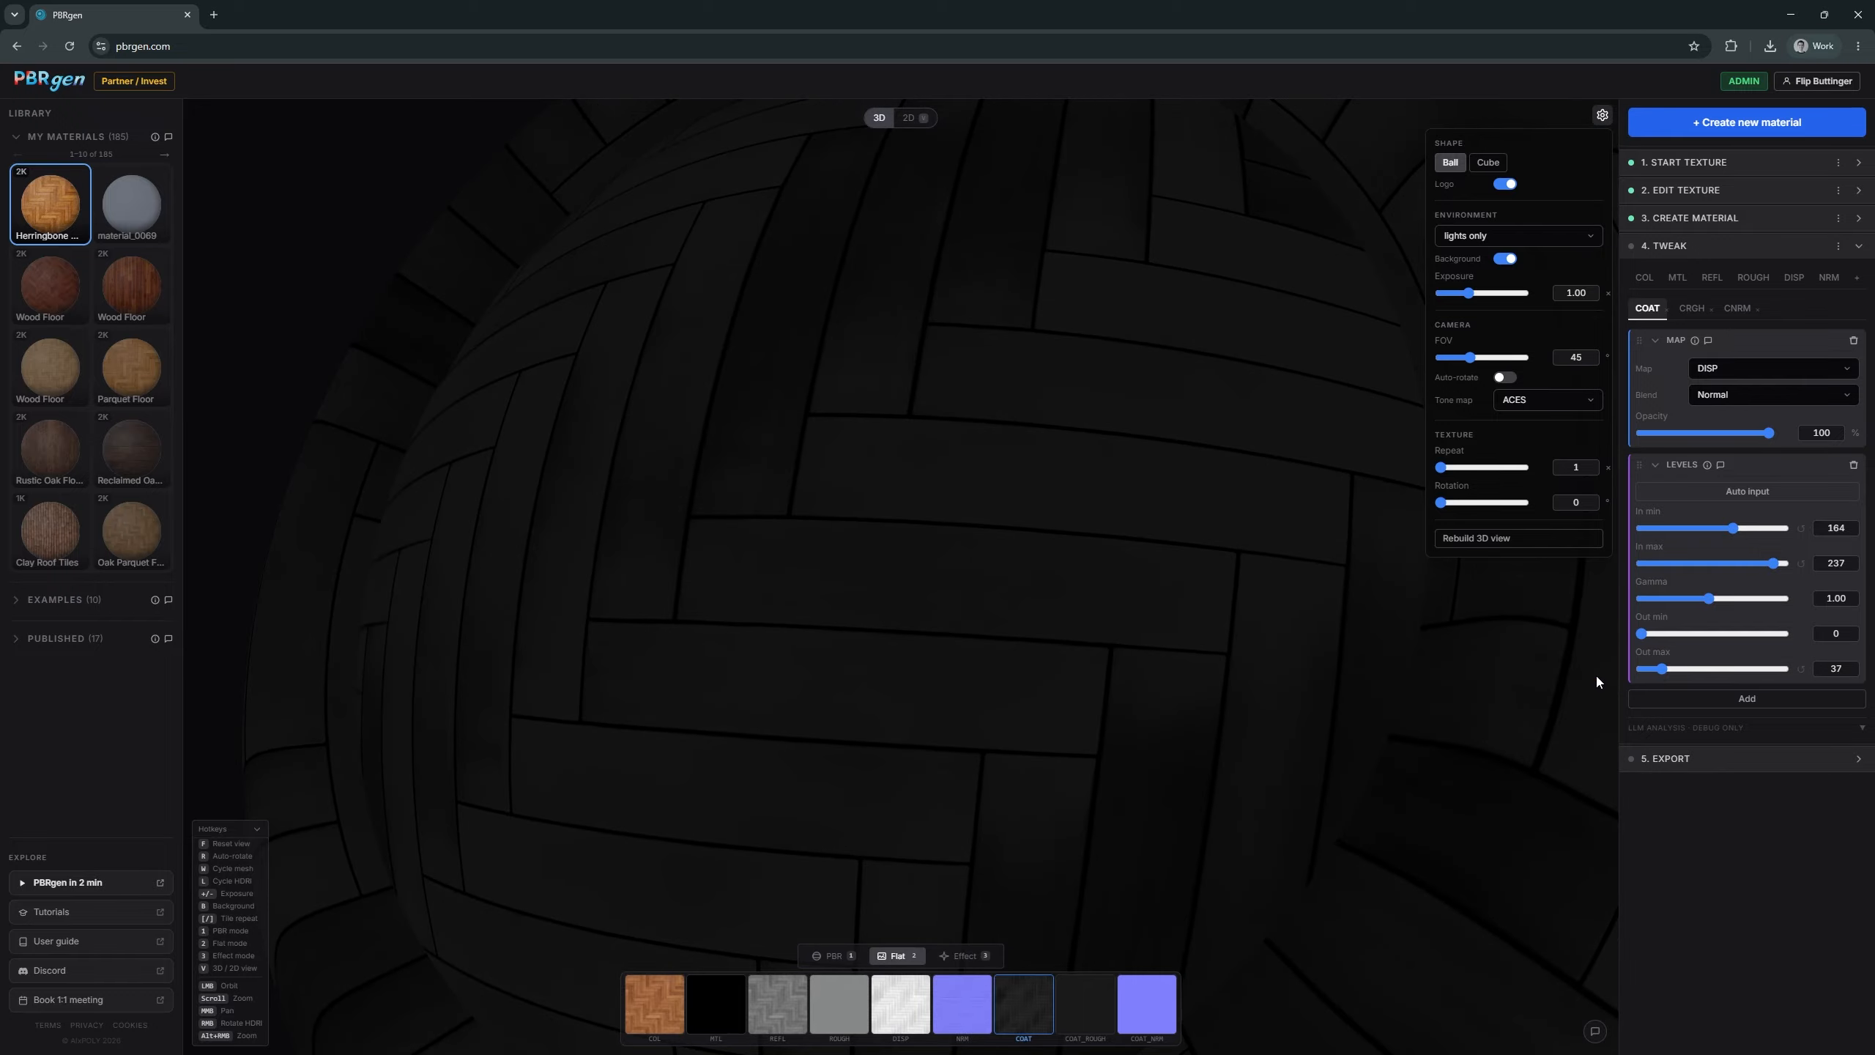
- Return the preview to PBR shading and switch the environment to bell tower
drag(1255, 671, 1022, 653)
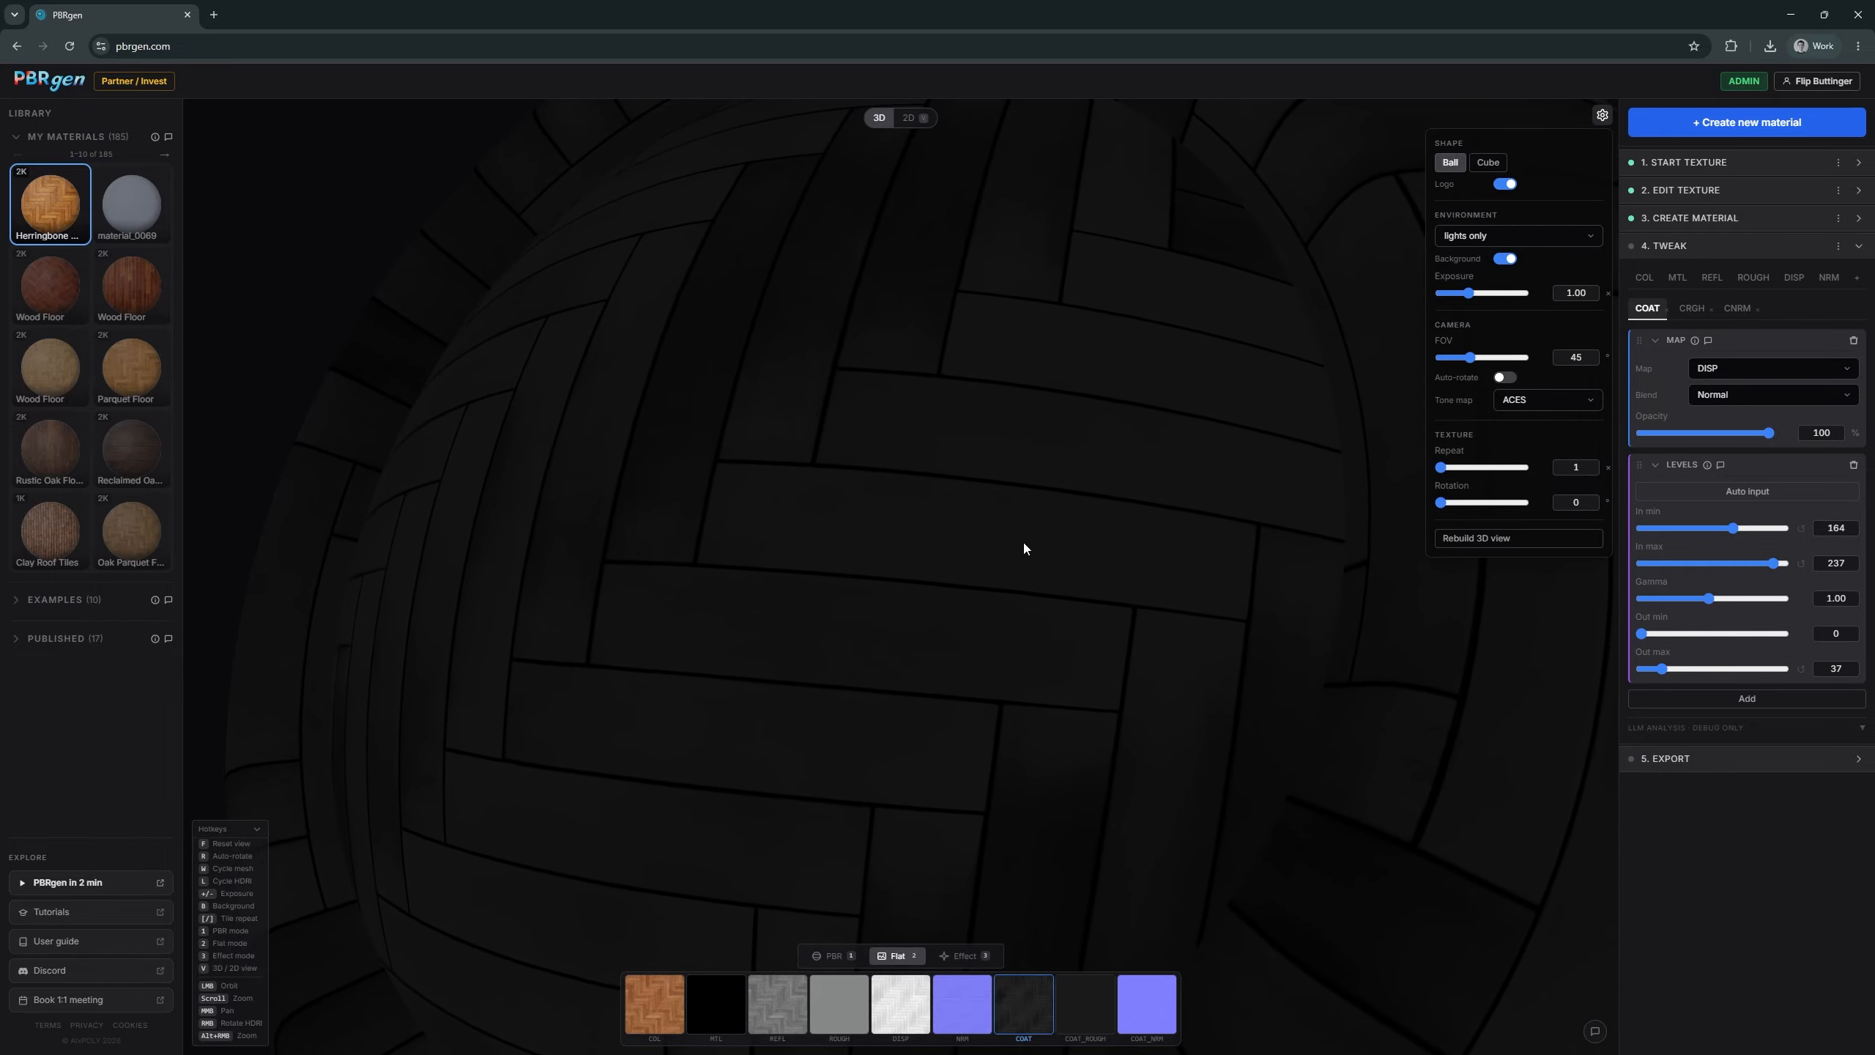
scroll(989, 533, down, 3)
key(1)
drag(958, 551, 987, 539)
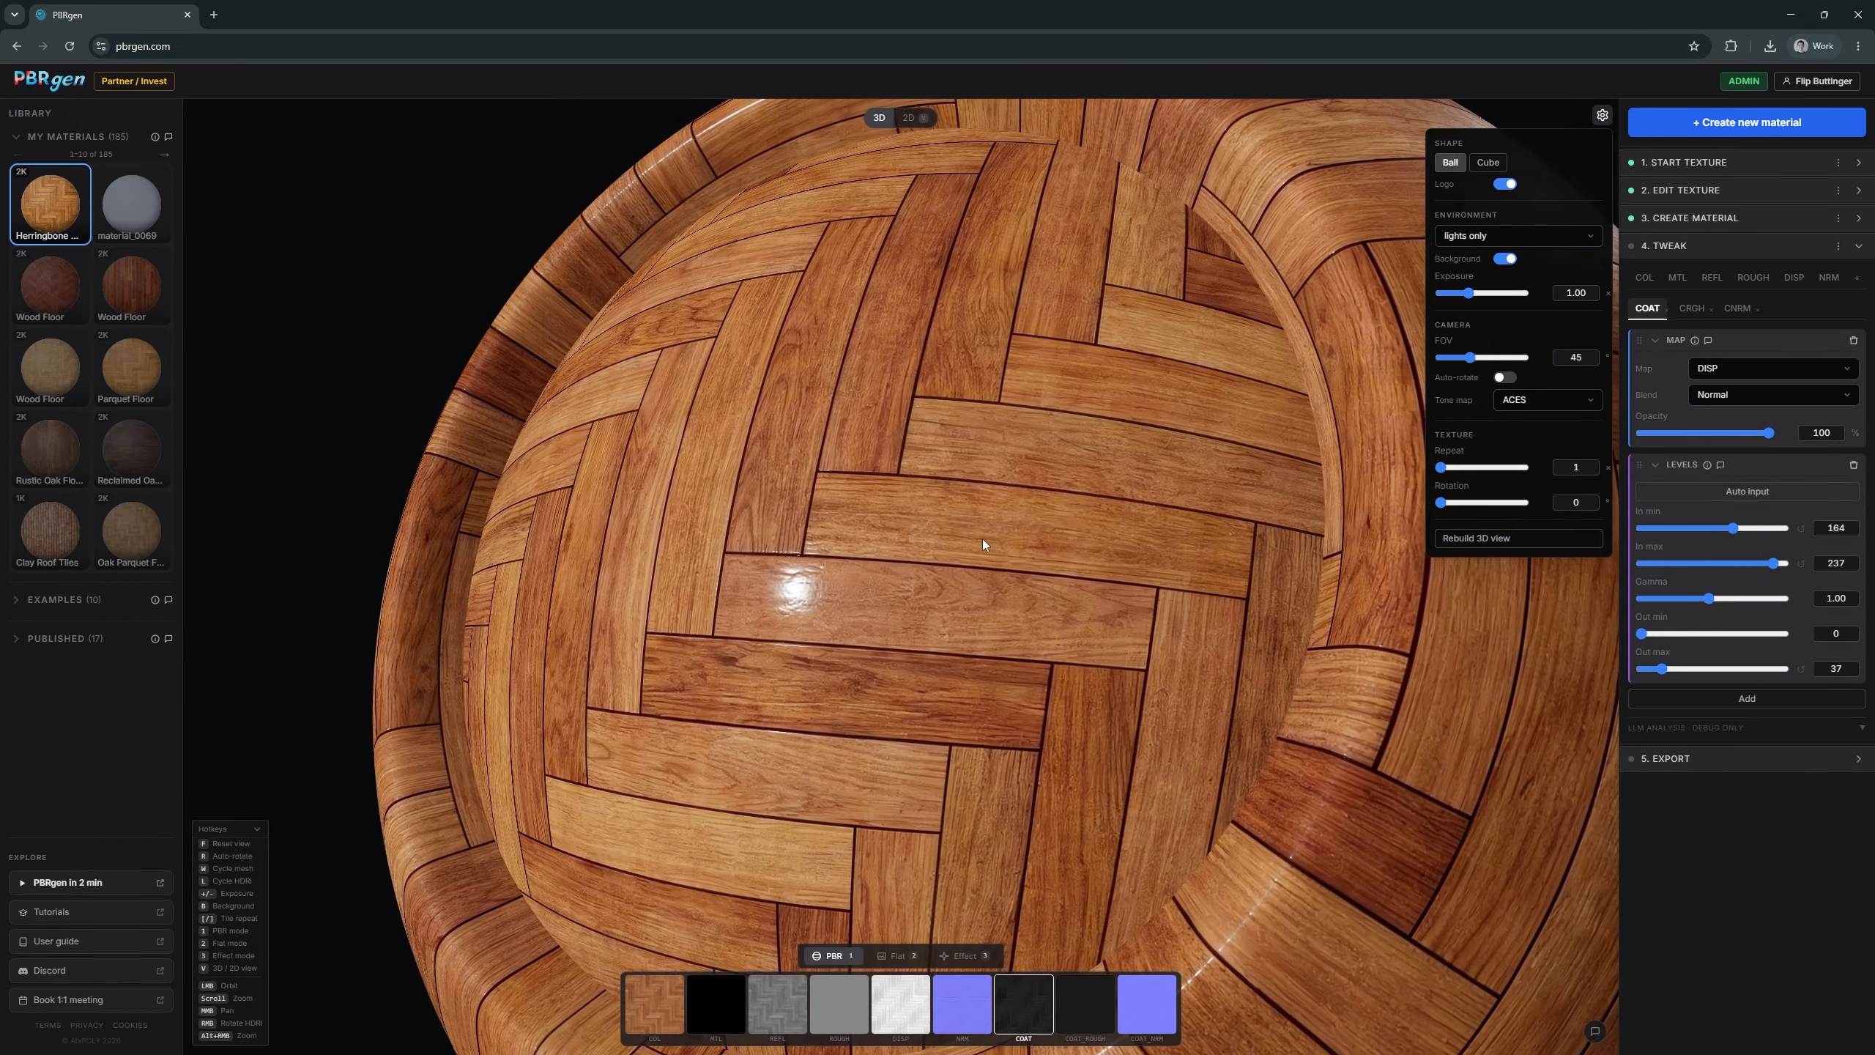
scroll(994, 530, down, 5)
scroll(933, 539, up, 1)
key(l)
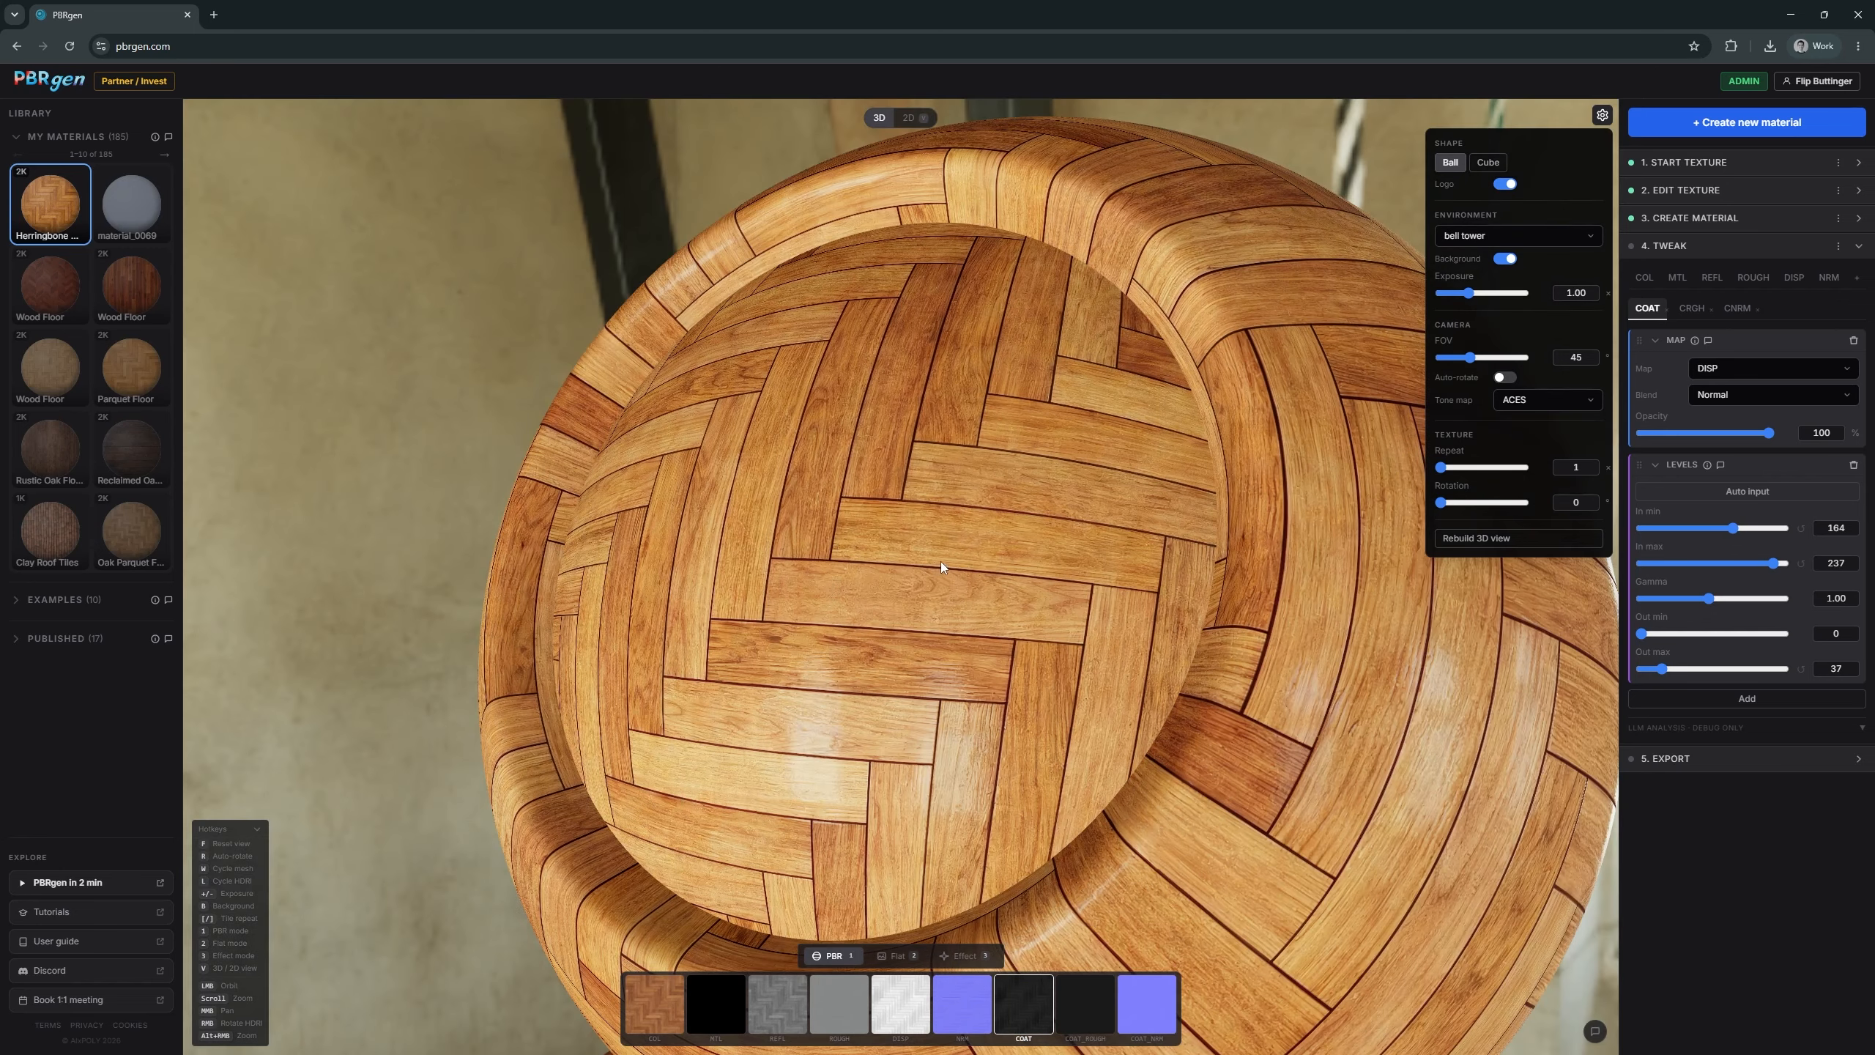
- Raise the clearcoat levels output maximum to 71 while checking the reflections on the planks
scroll(1088, 539, down, 5)
drag(1062, 530, 1013, 533)
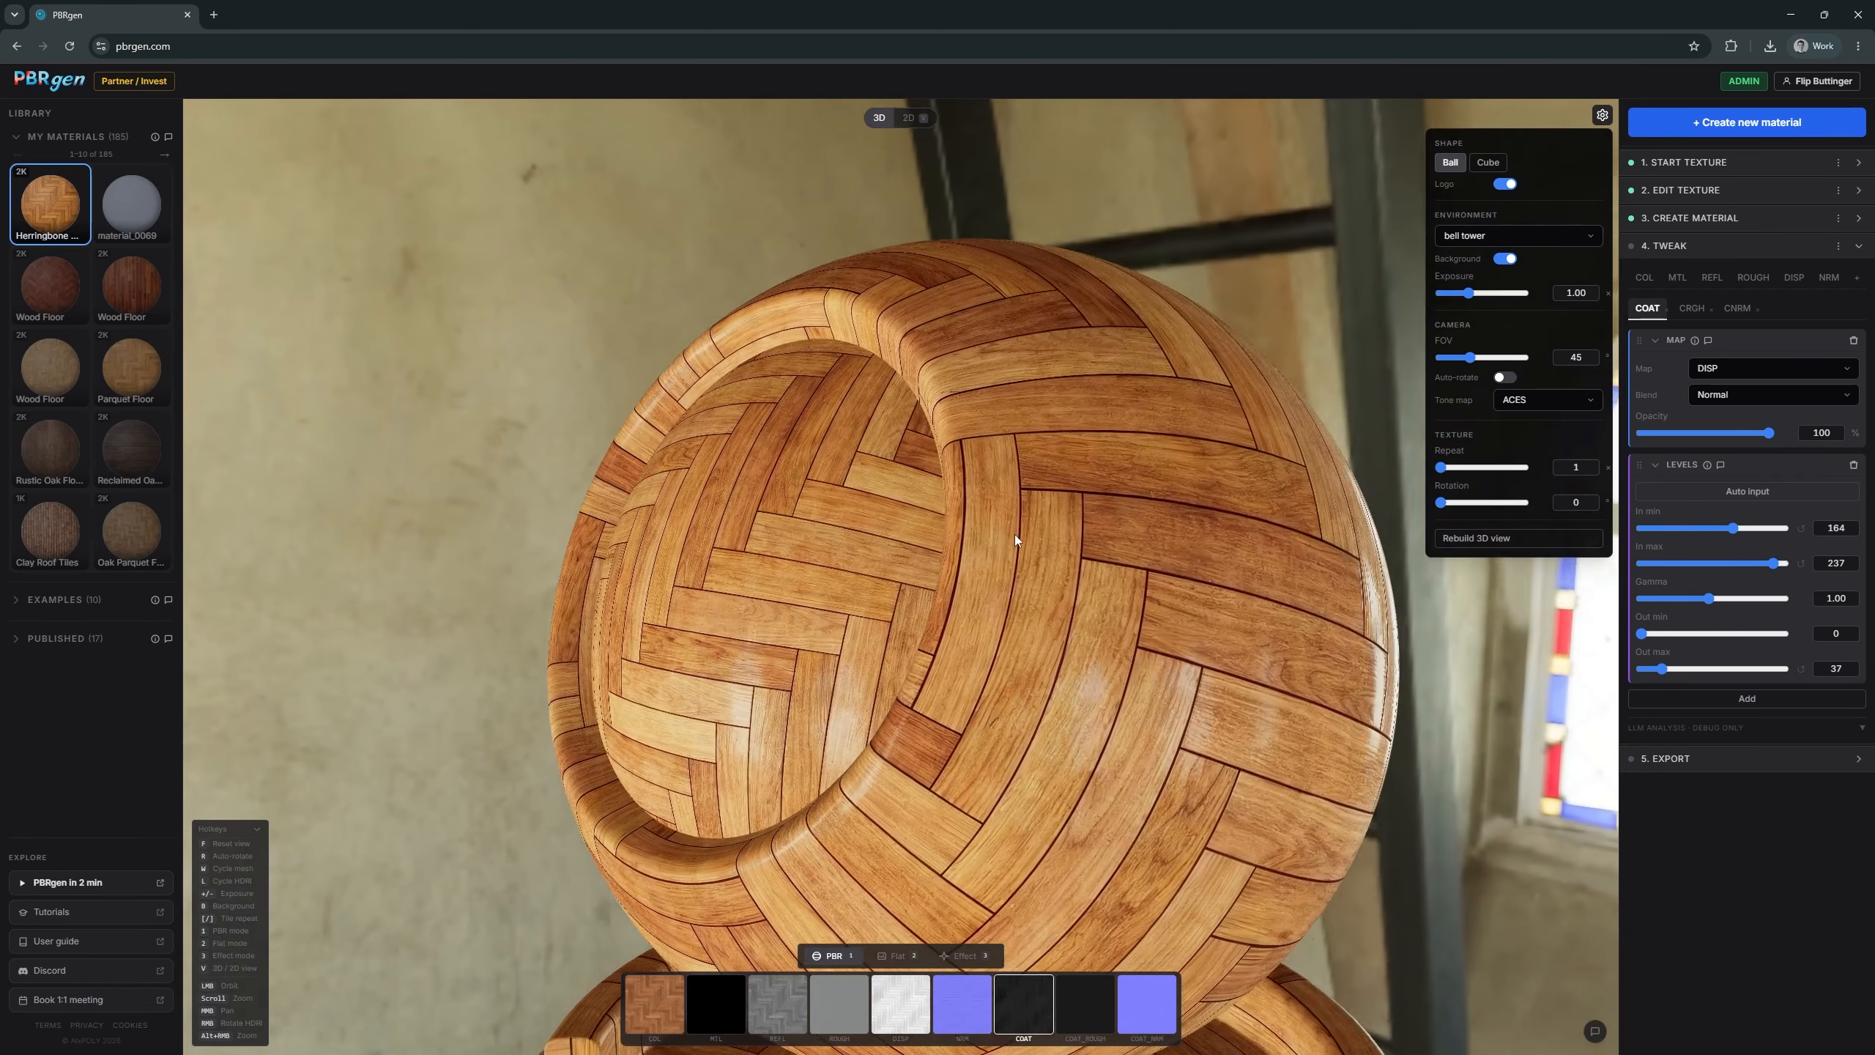
scroll(1160, 533, up, 5)
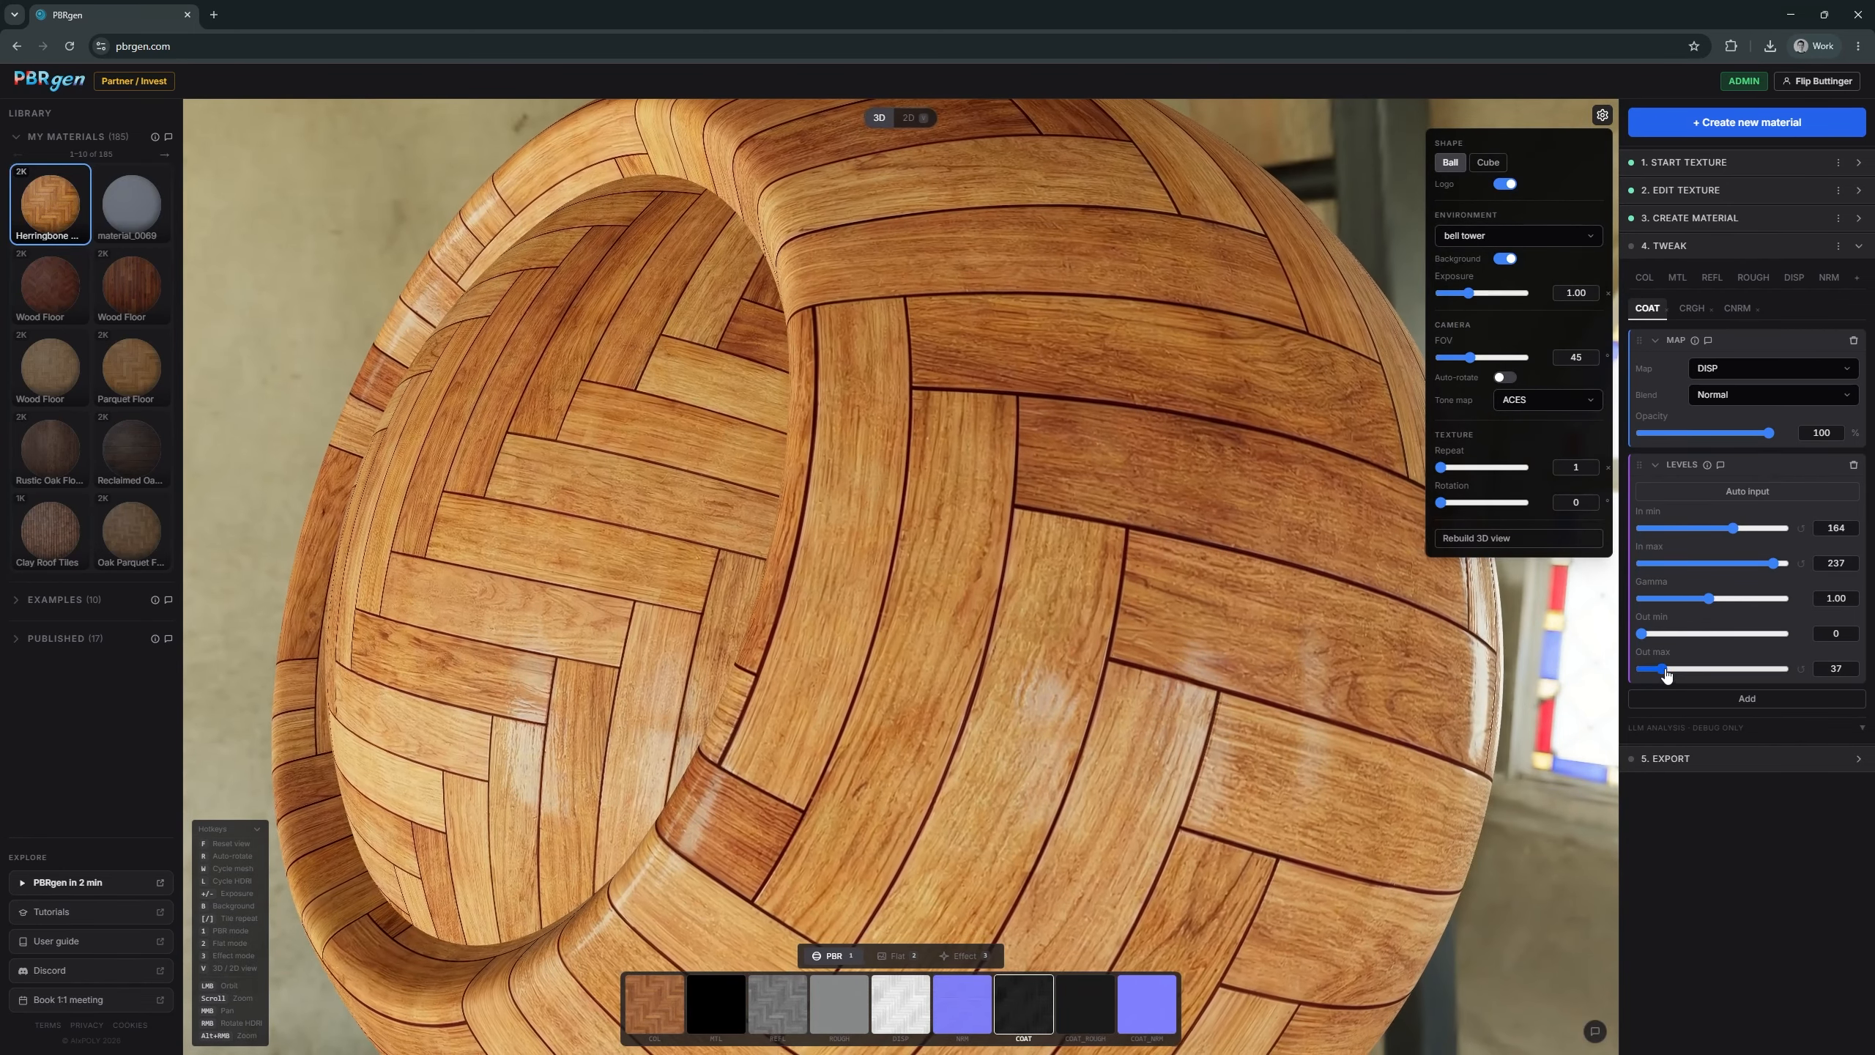
drag(1665, 673, 1683, 665)
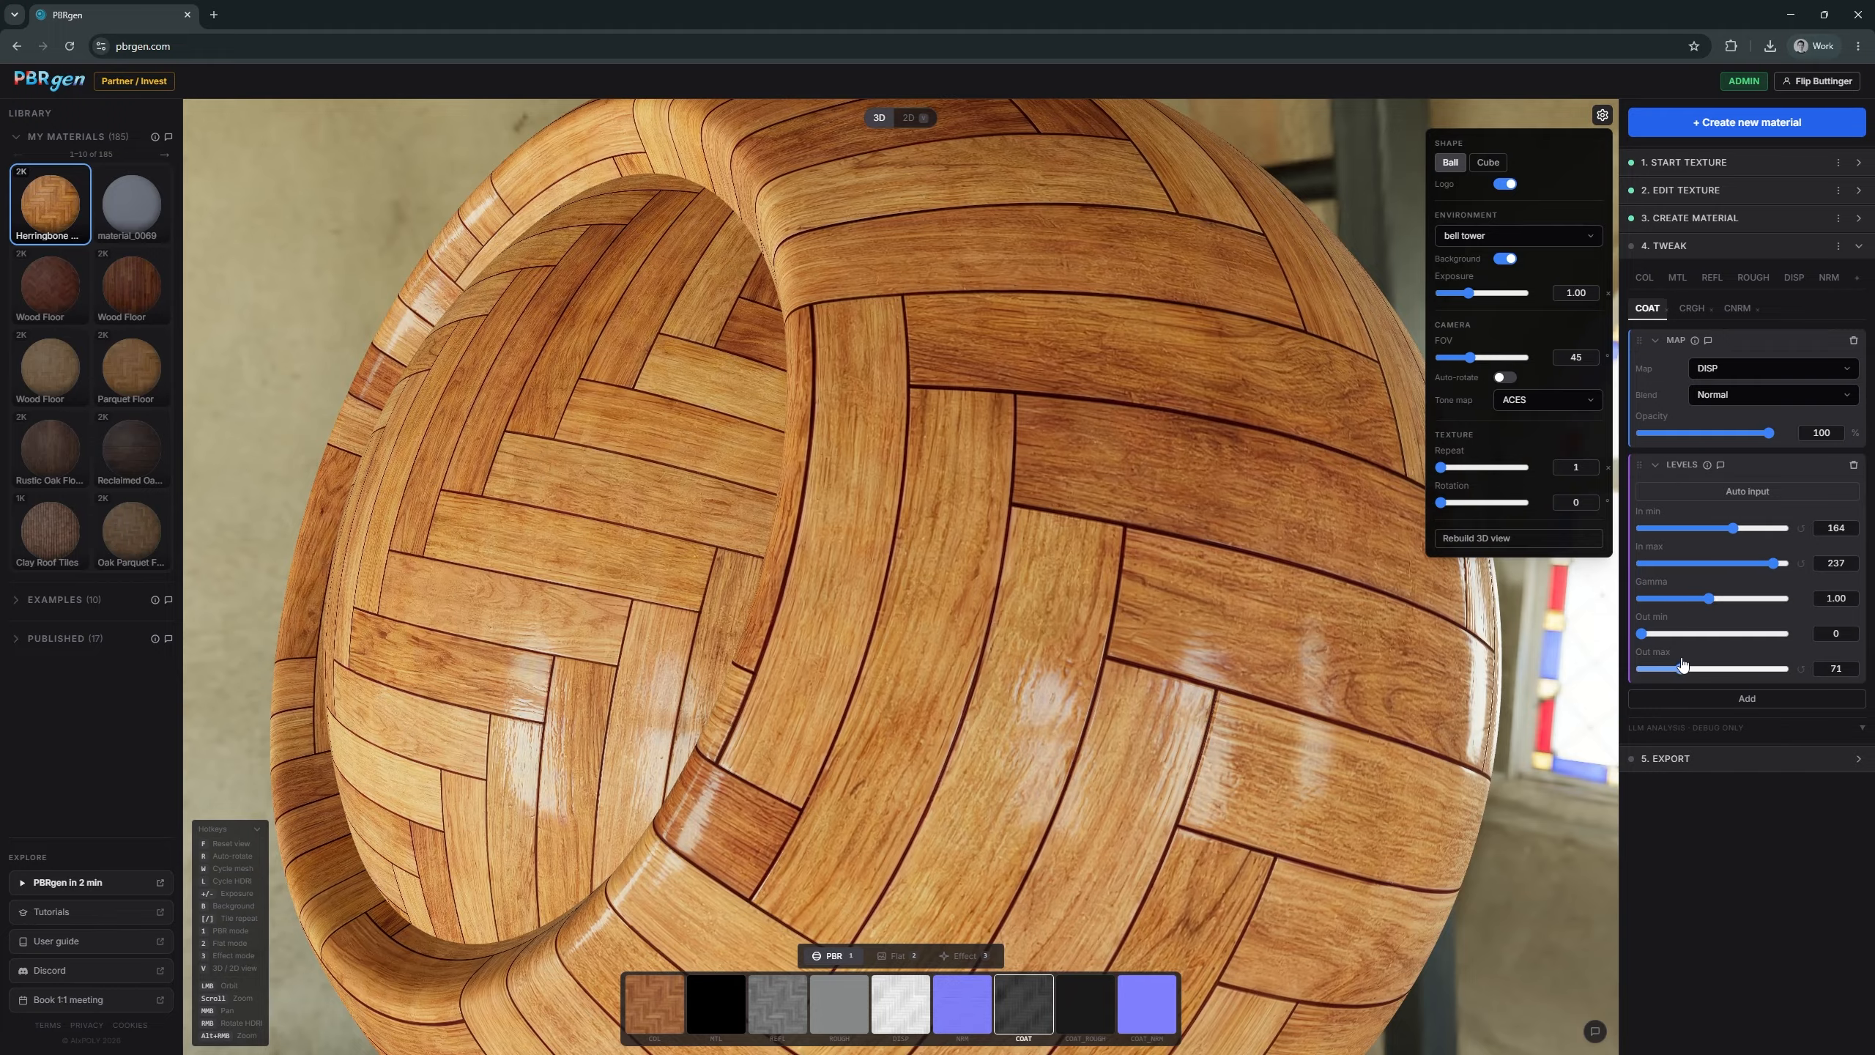
- Lower the clearcoat levels output maximum to 62 and reduce the clearcoat normal map source's opacity to 11%, checking the reflections
drag(1132, 627, 1270, 556)
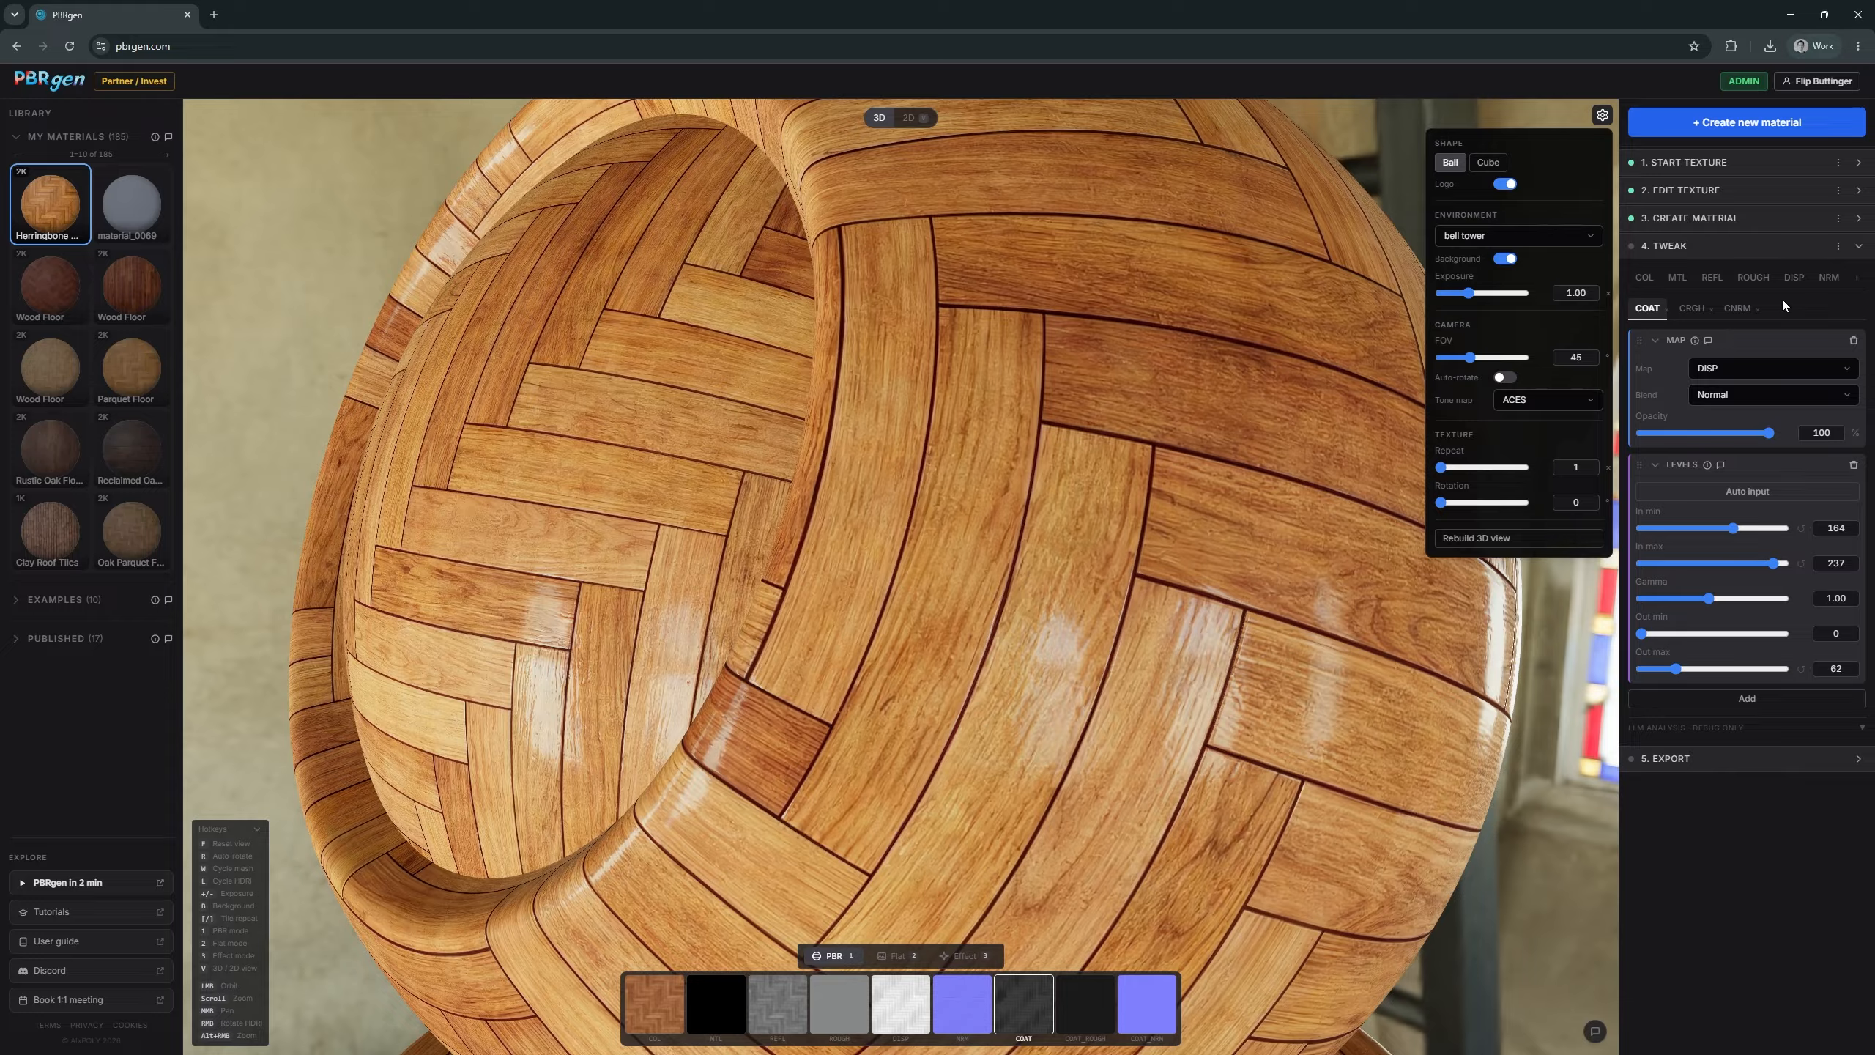
click(1747, 311)
mouse_move(1669, 434)
mouse_down()
mouse_move(1629, 443)
mouse_move(1645, 438)
mouse_up()
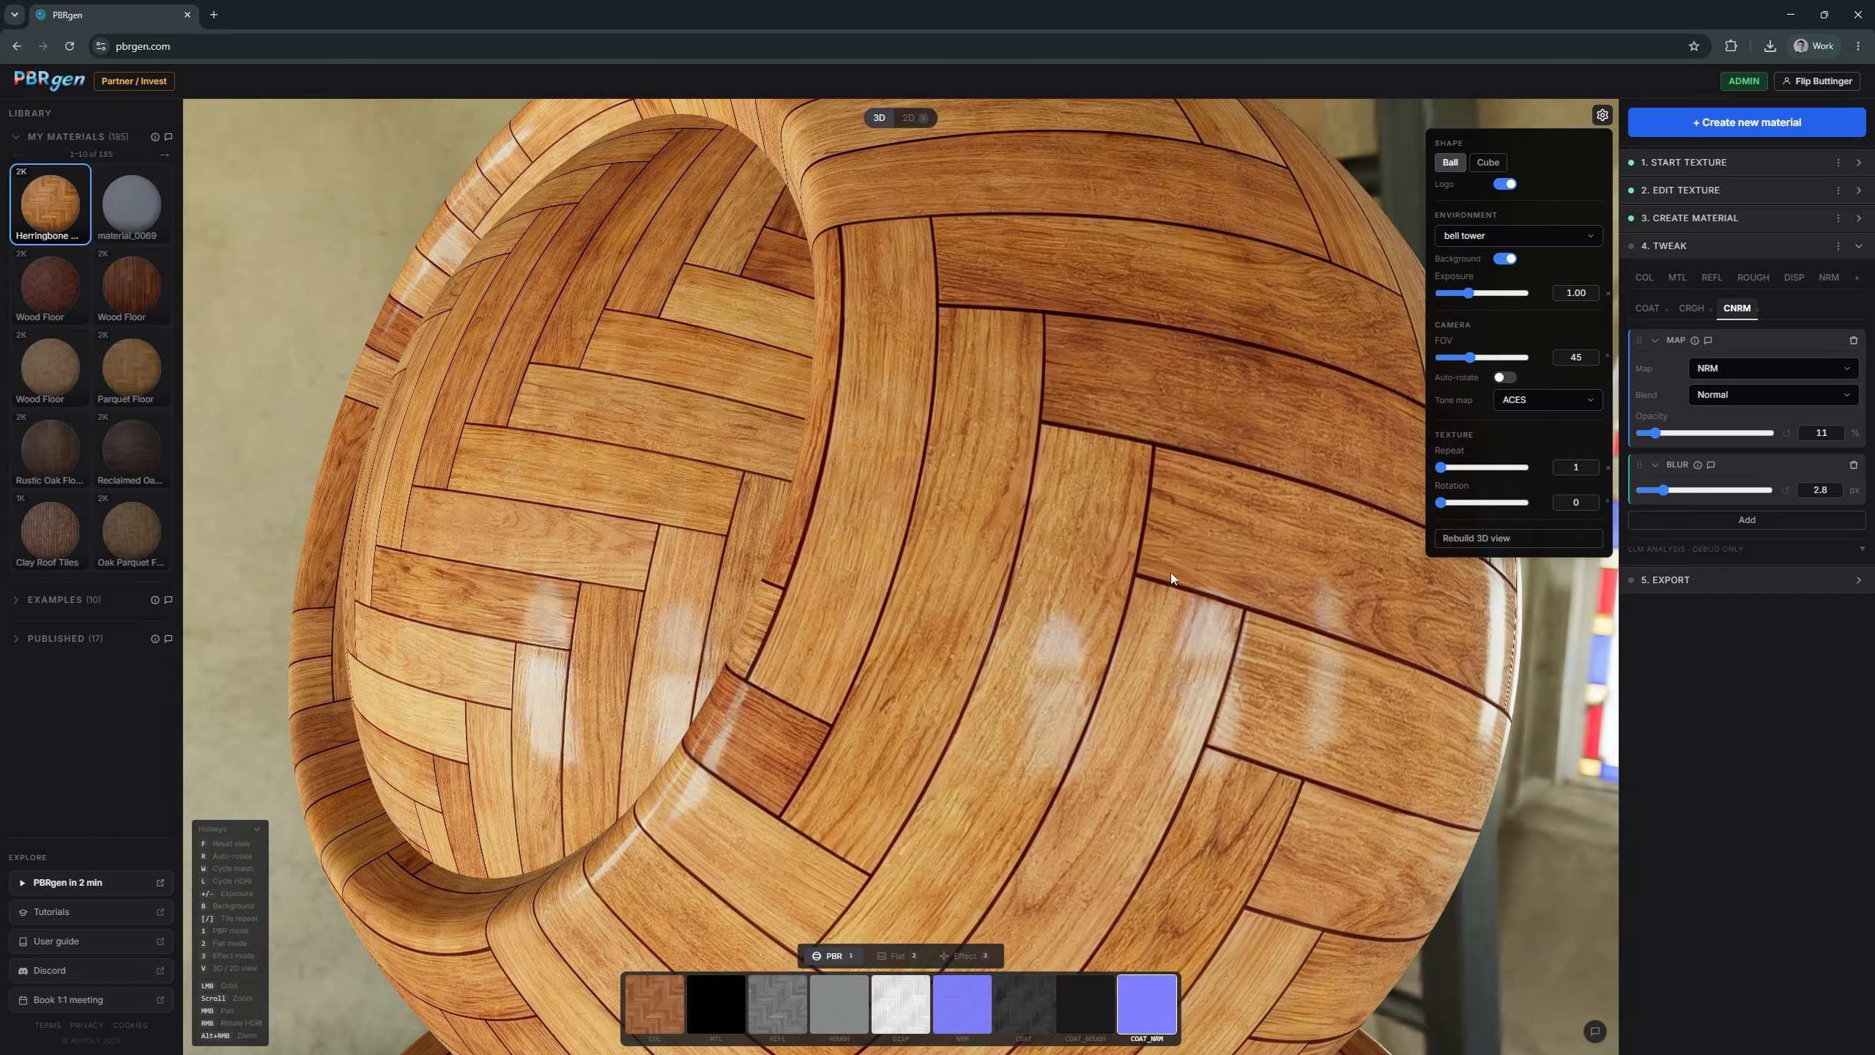
drag(1171, 572, 1439, 457)
scroll(1011, 591, down, 7)
scroll(1250, 615, up, 3)
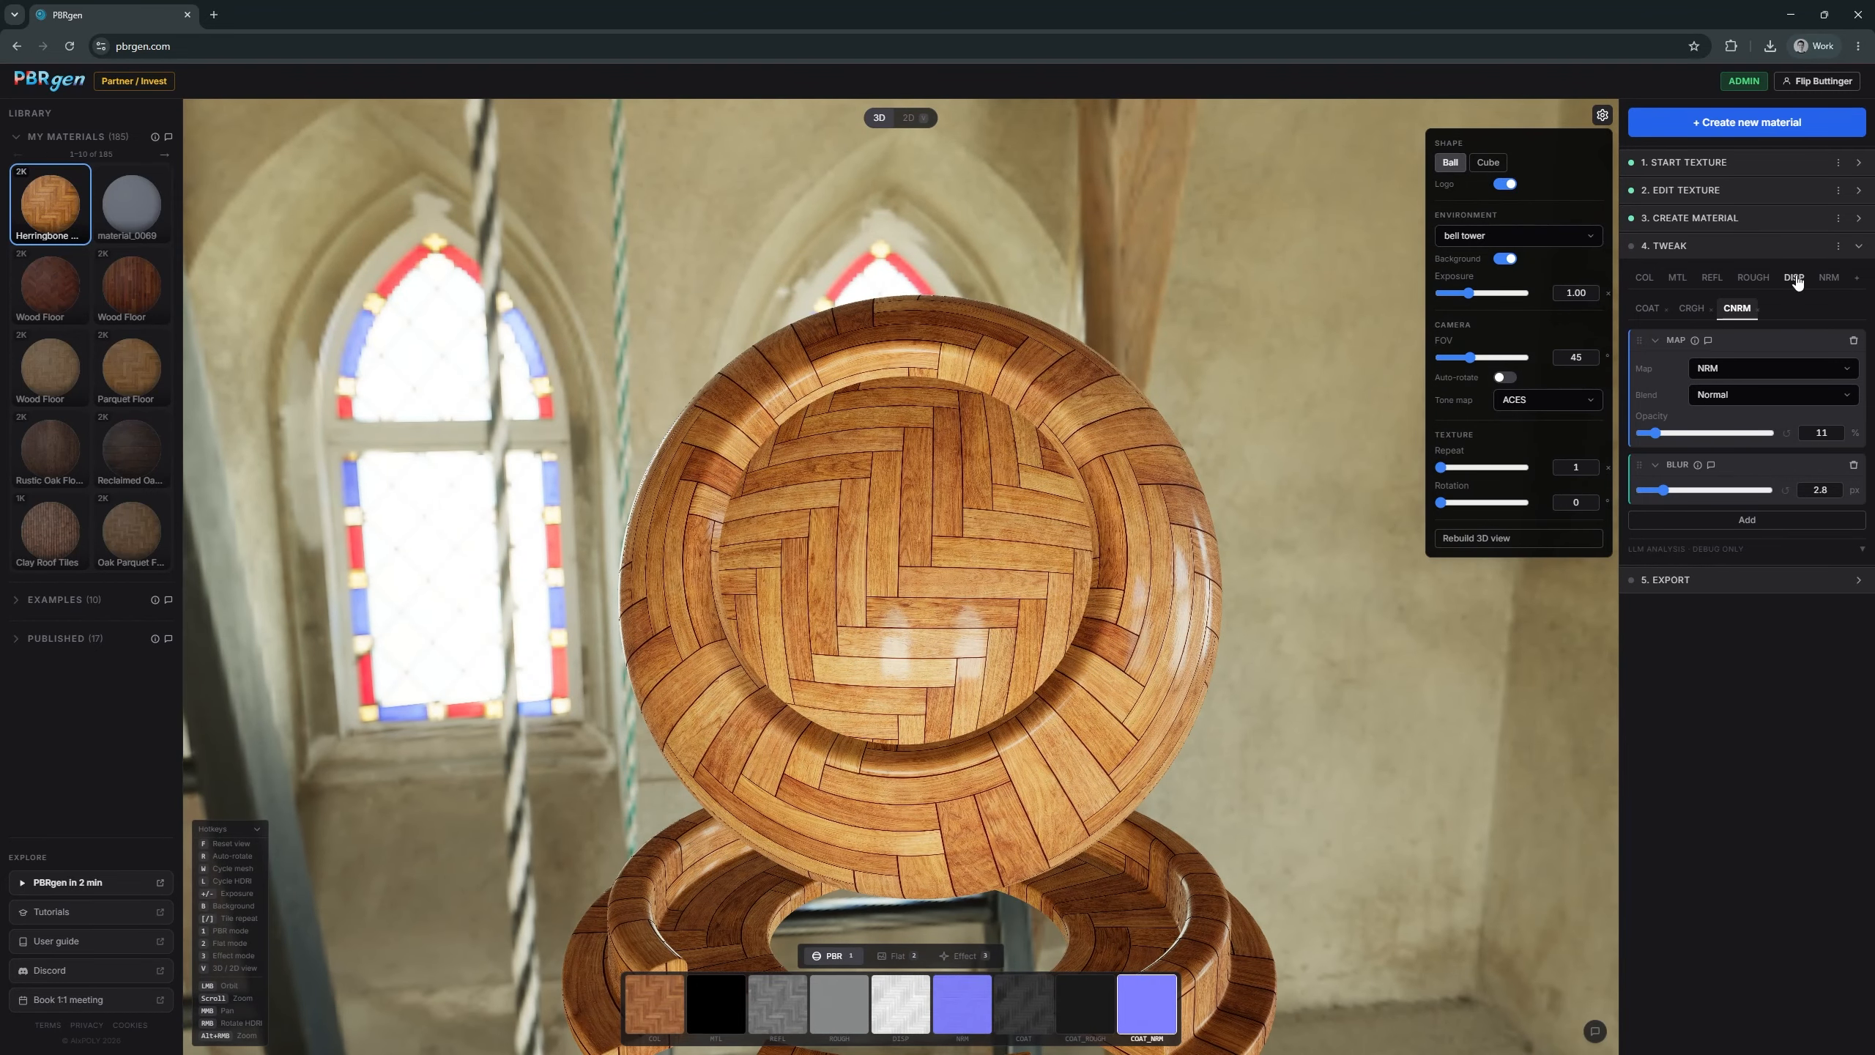
- Replace the clearcoat roughness map's color source with a Math Map using the luminance of COL
click(1691, 311)
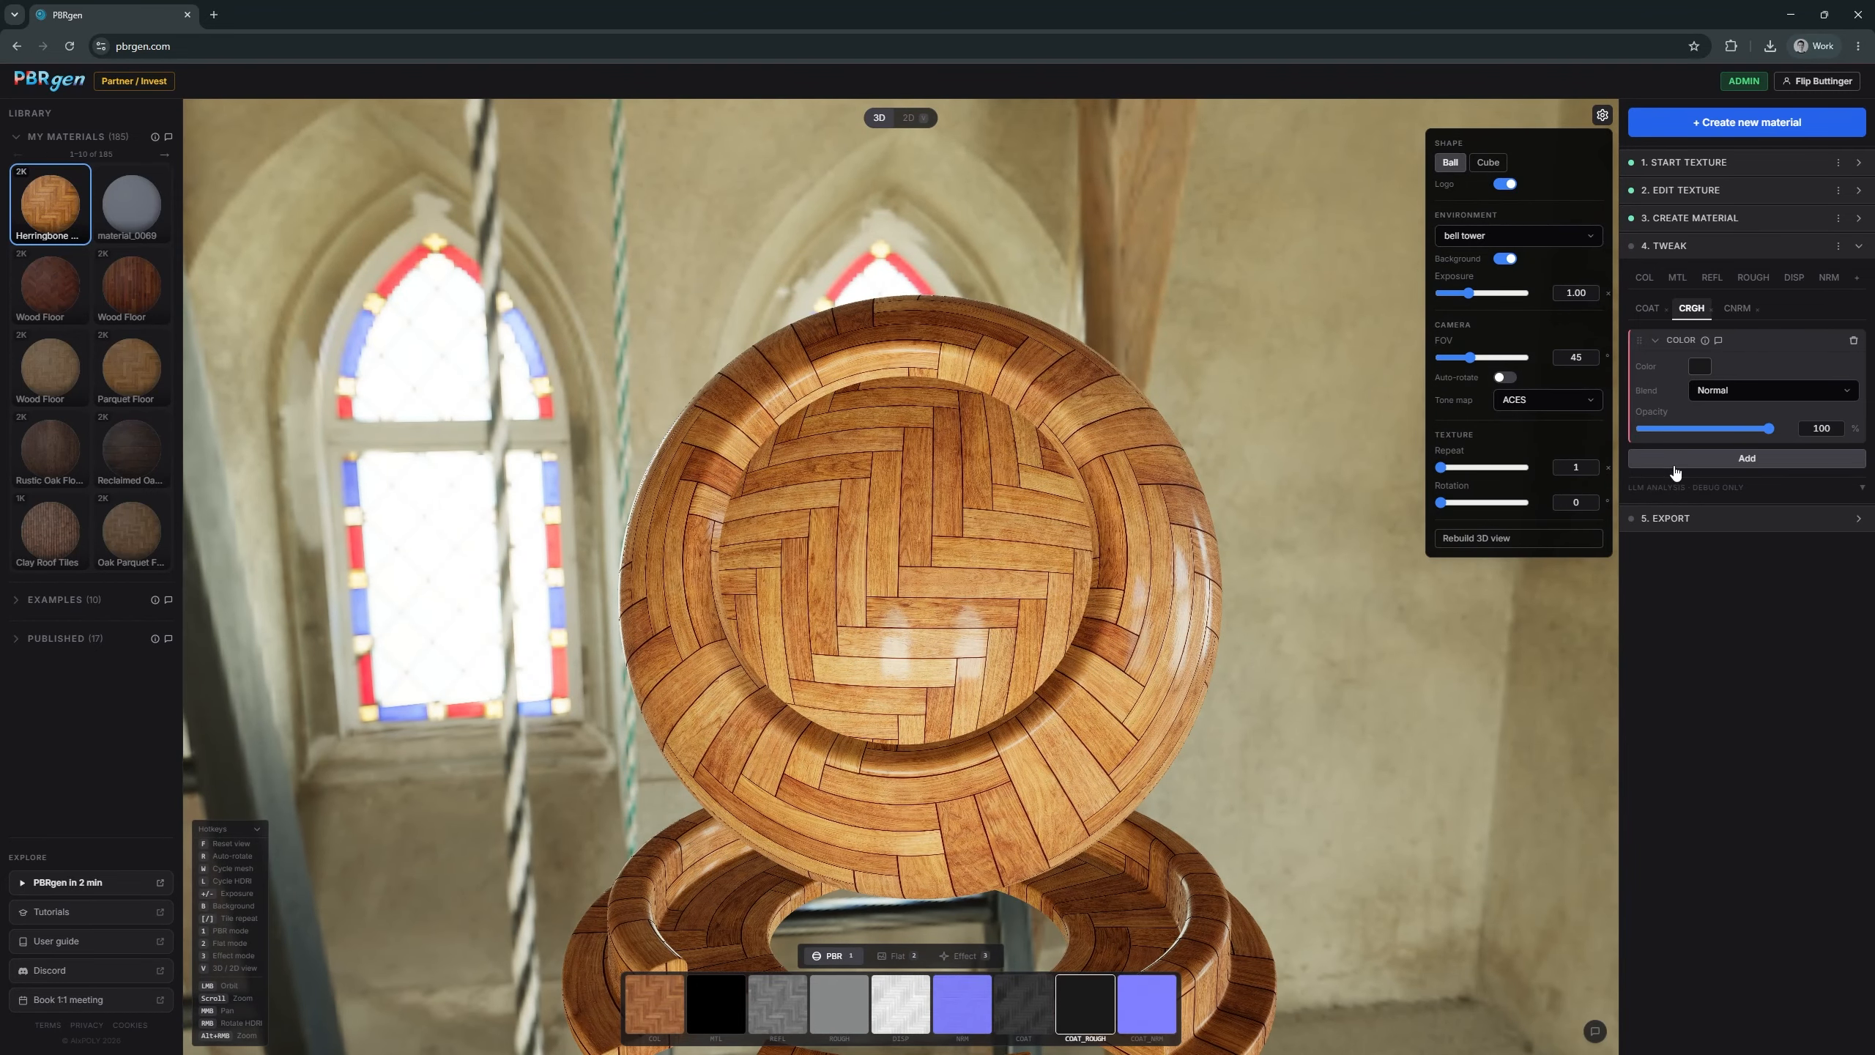
scroll(937, 563, up, 6)
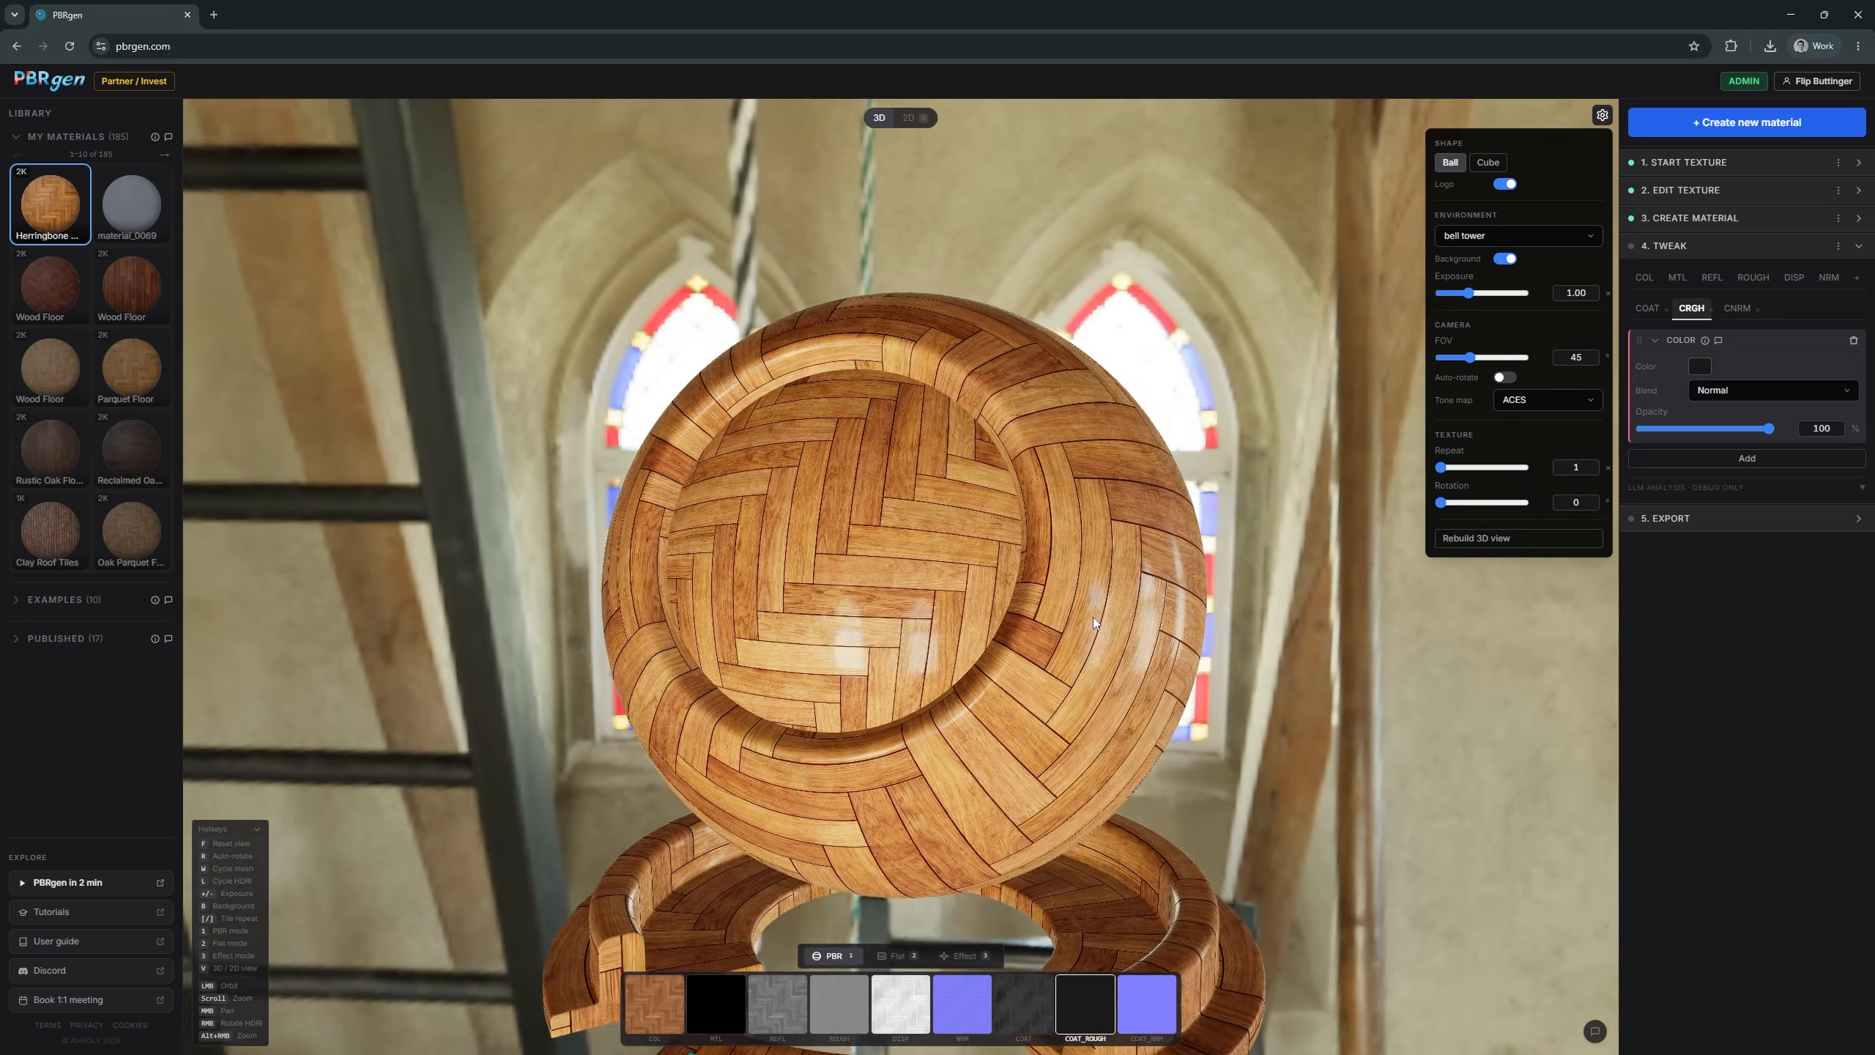
scroll(938, 563, up, 4)
drag(1133, 591, 1023, 567)
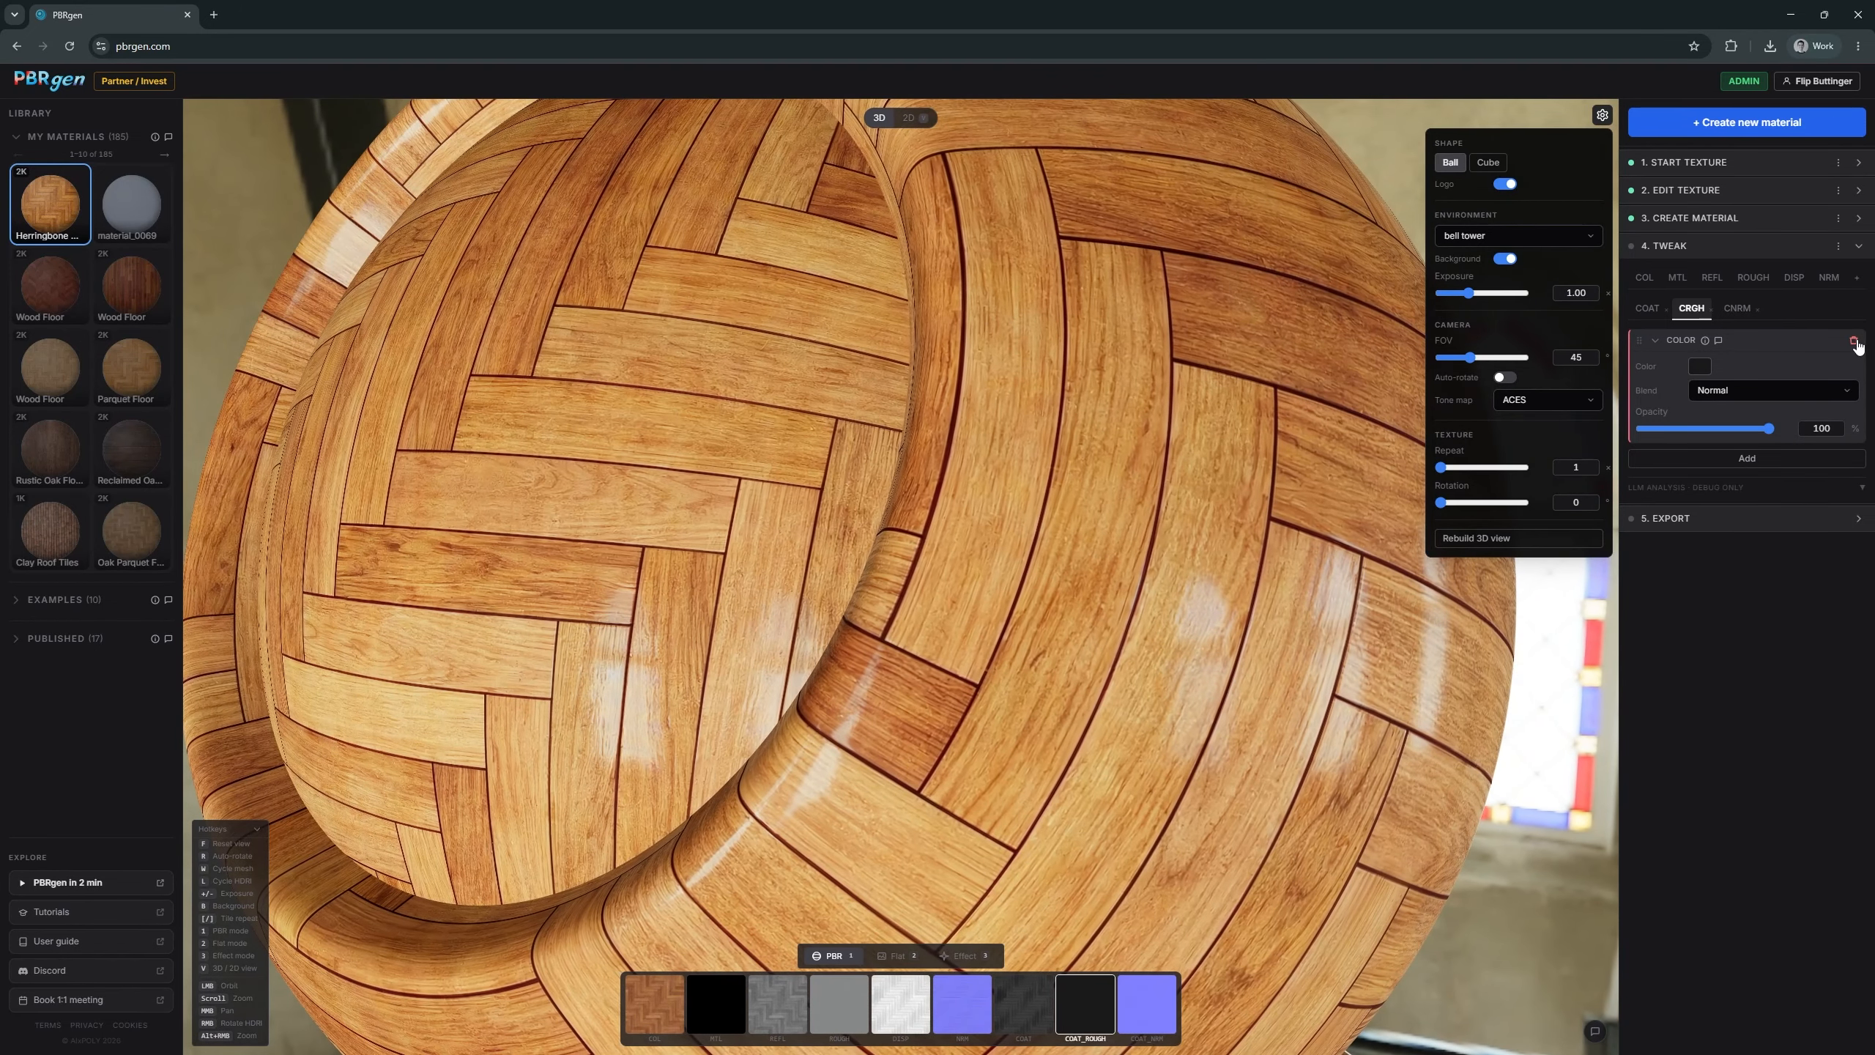
click(1853, 340)
click(1727, 341)
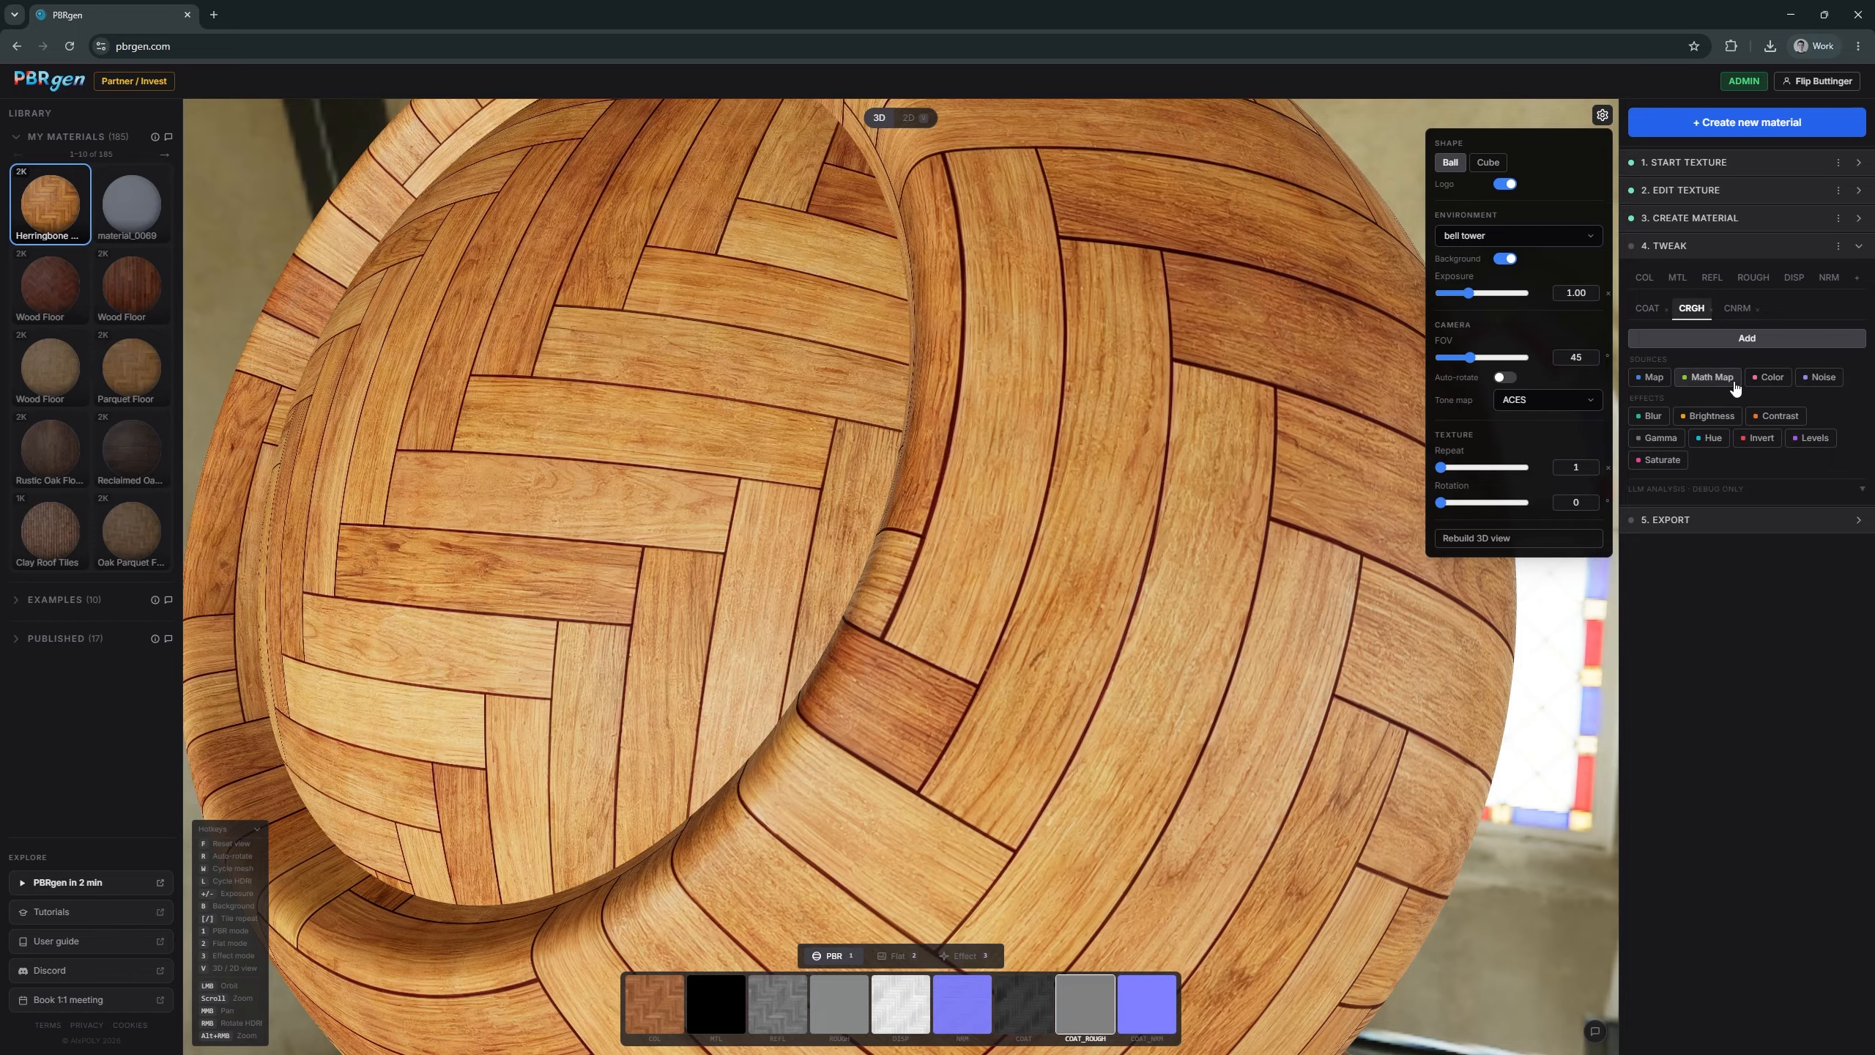
click(1707, 376)
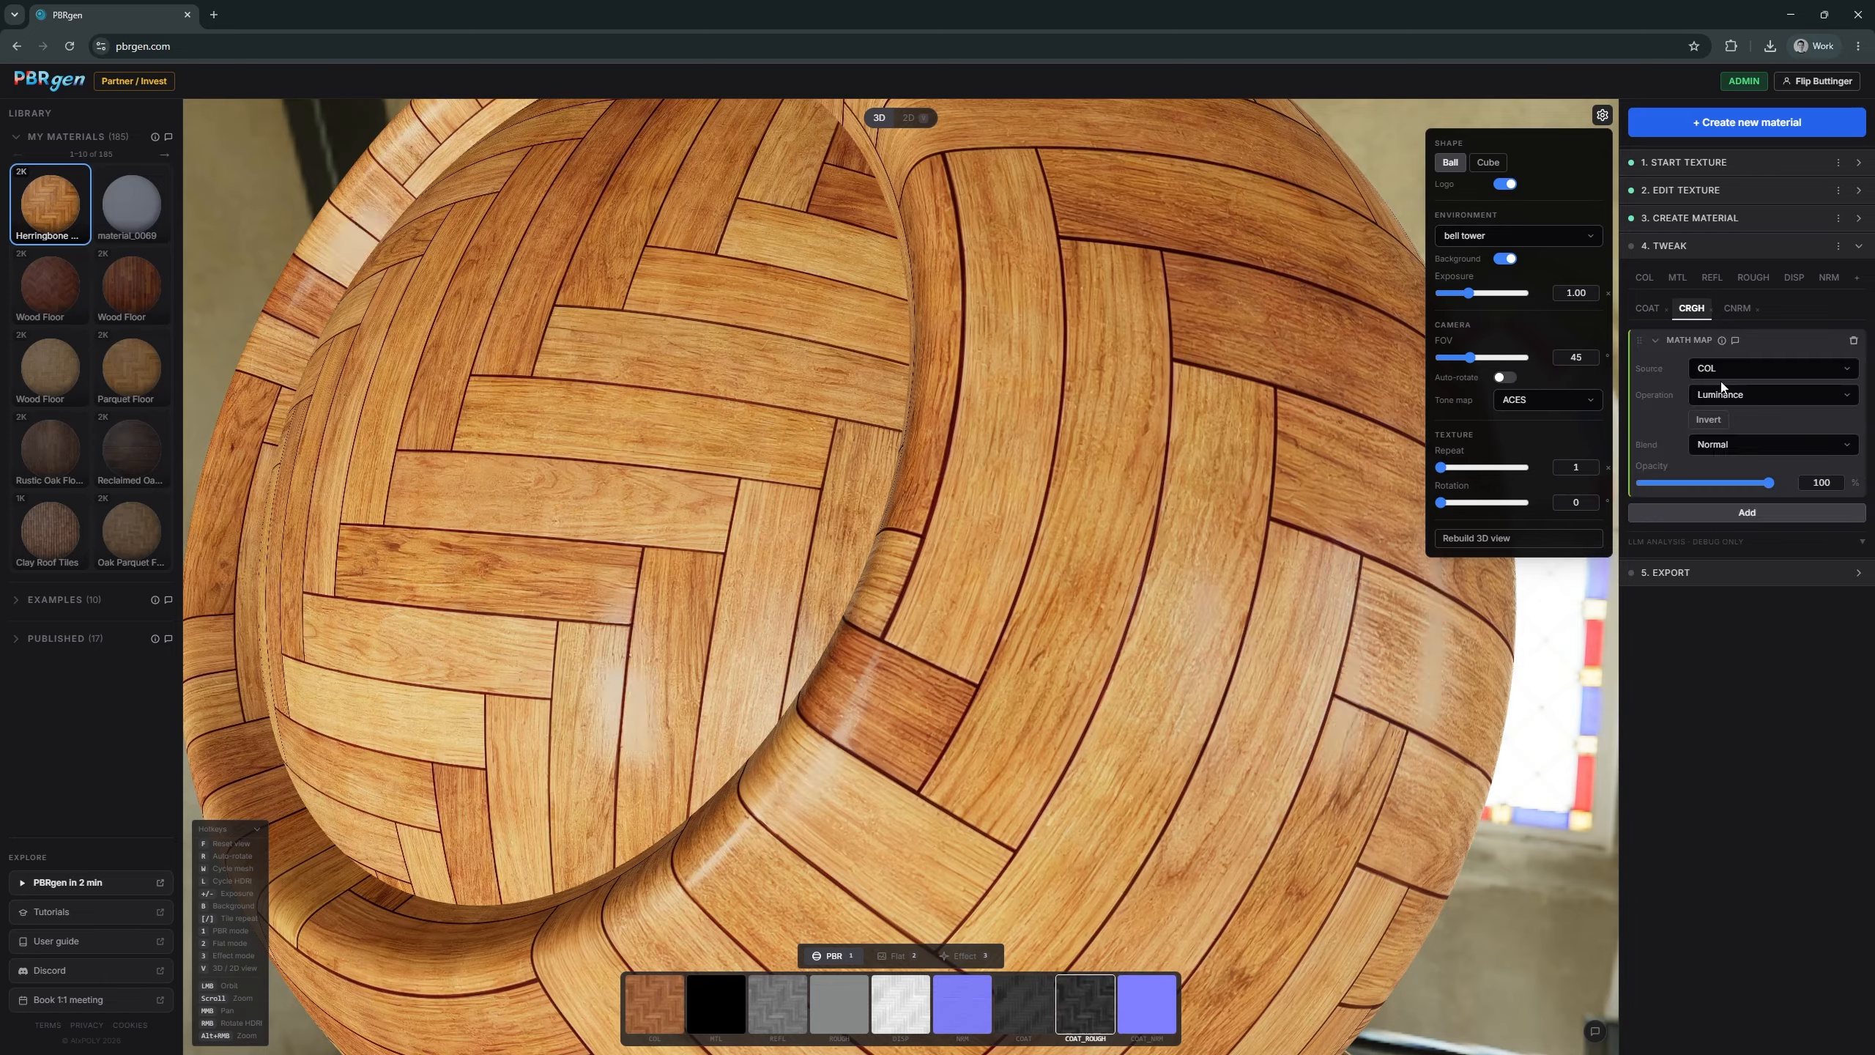
- Invert the clearcoat roughness Math Map and add Levels with an output range of 4 to 39, judged in flat preview
click(1717, 514)
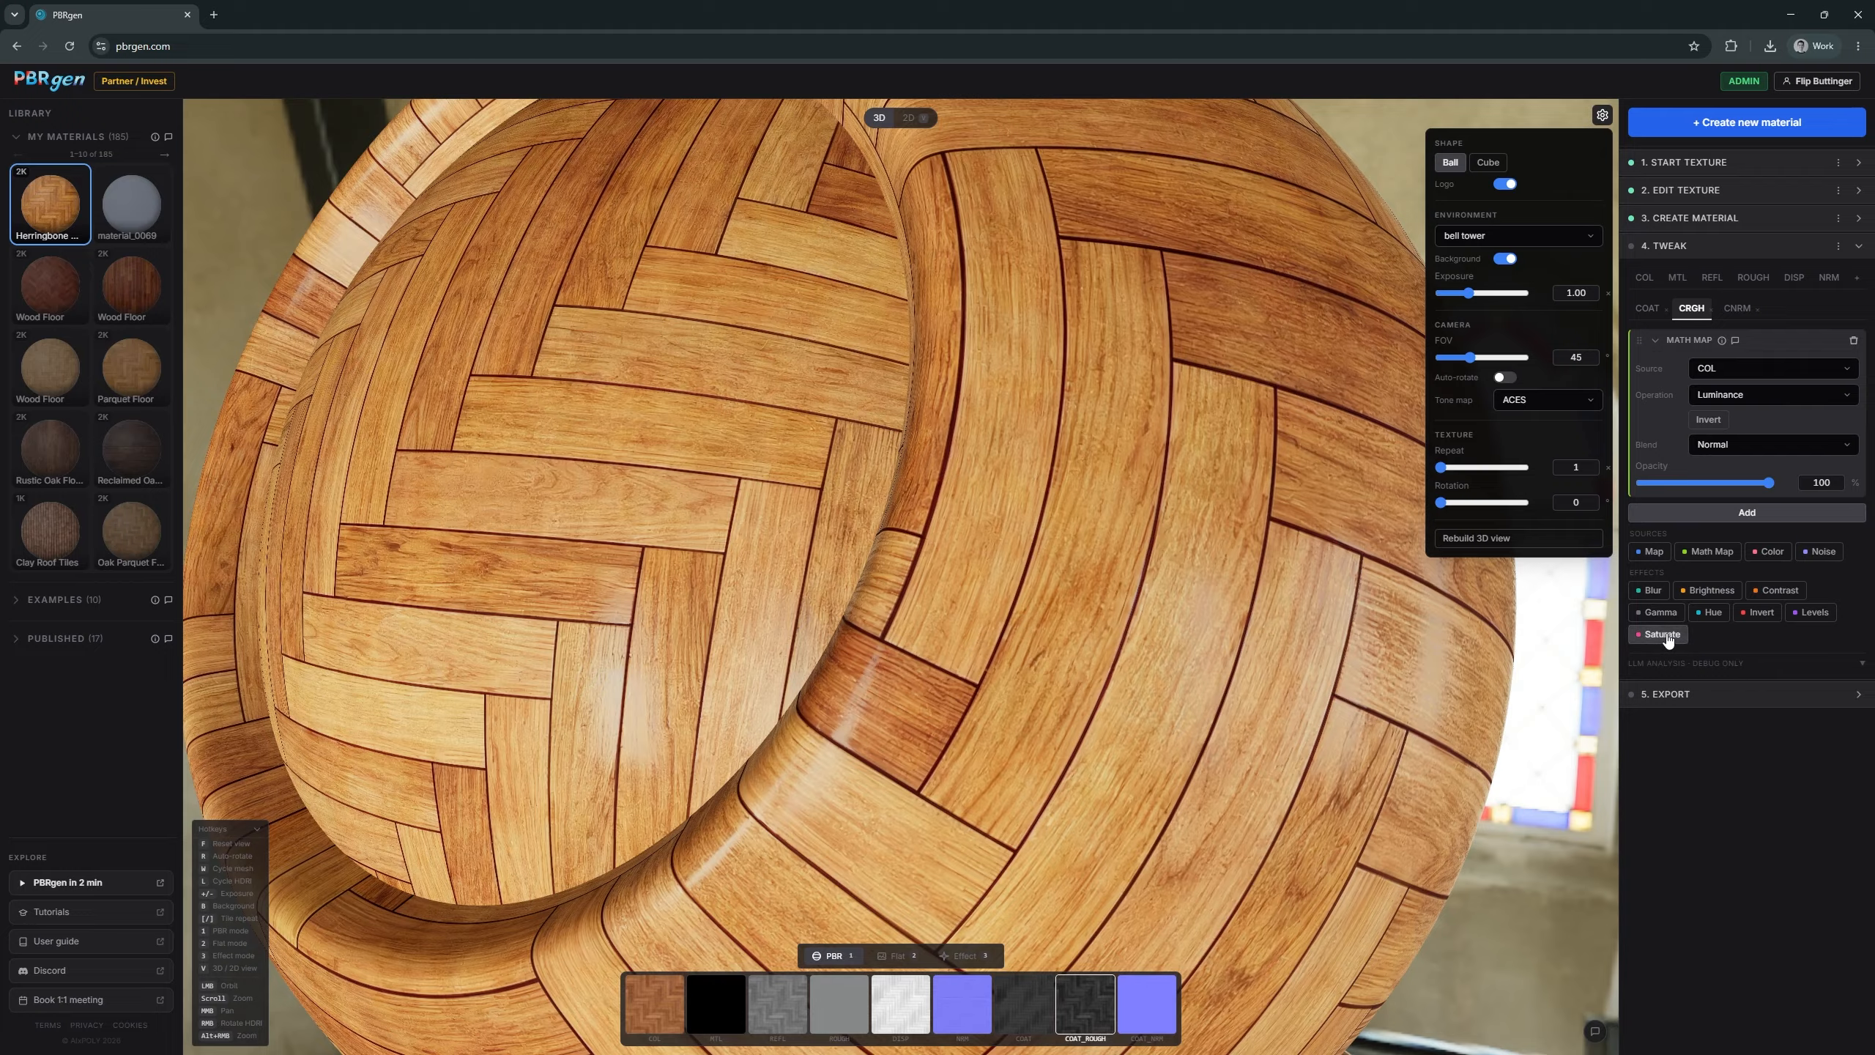
click(1817, 613)
click(1718, 426)
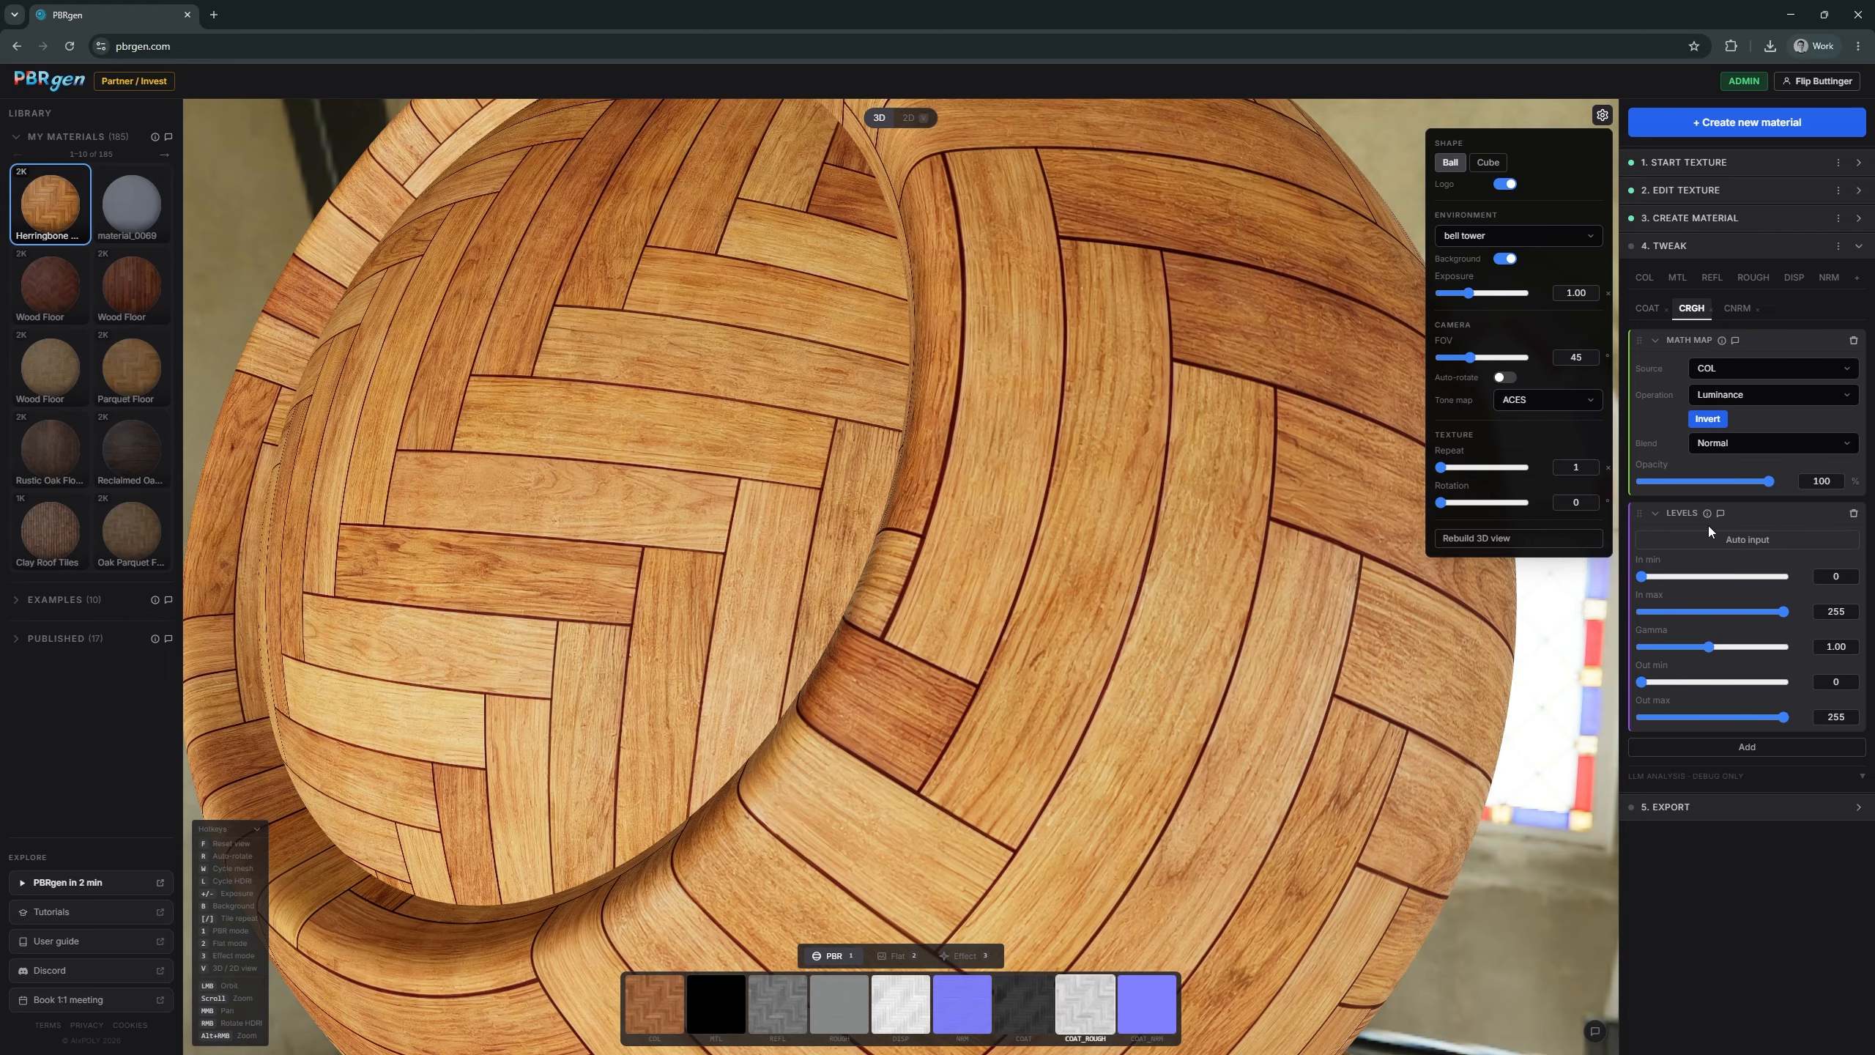
key(2)
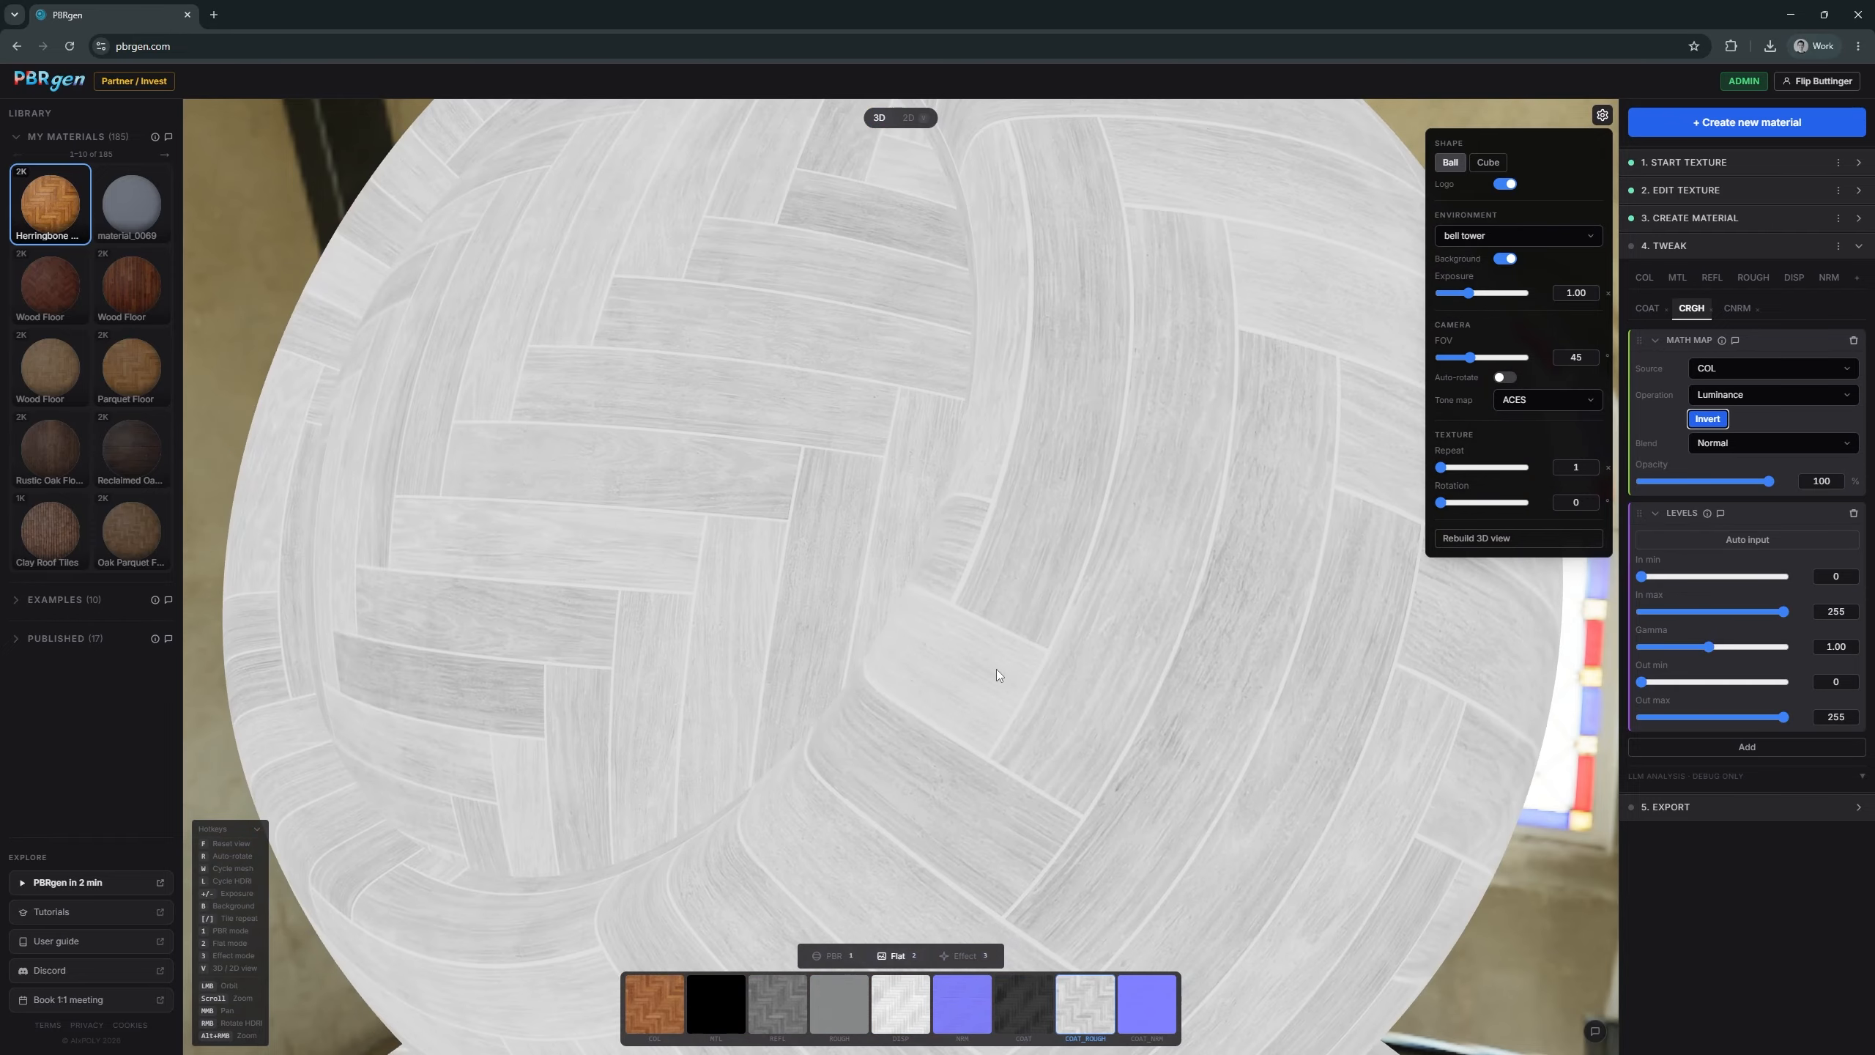
drag(996, 669, 1060, 656)
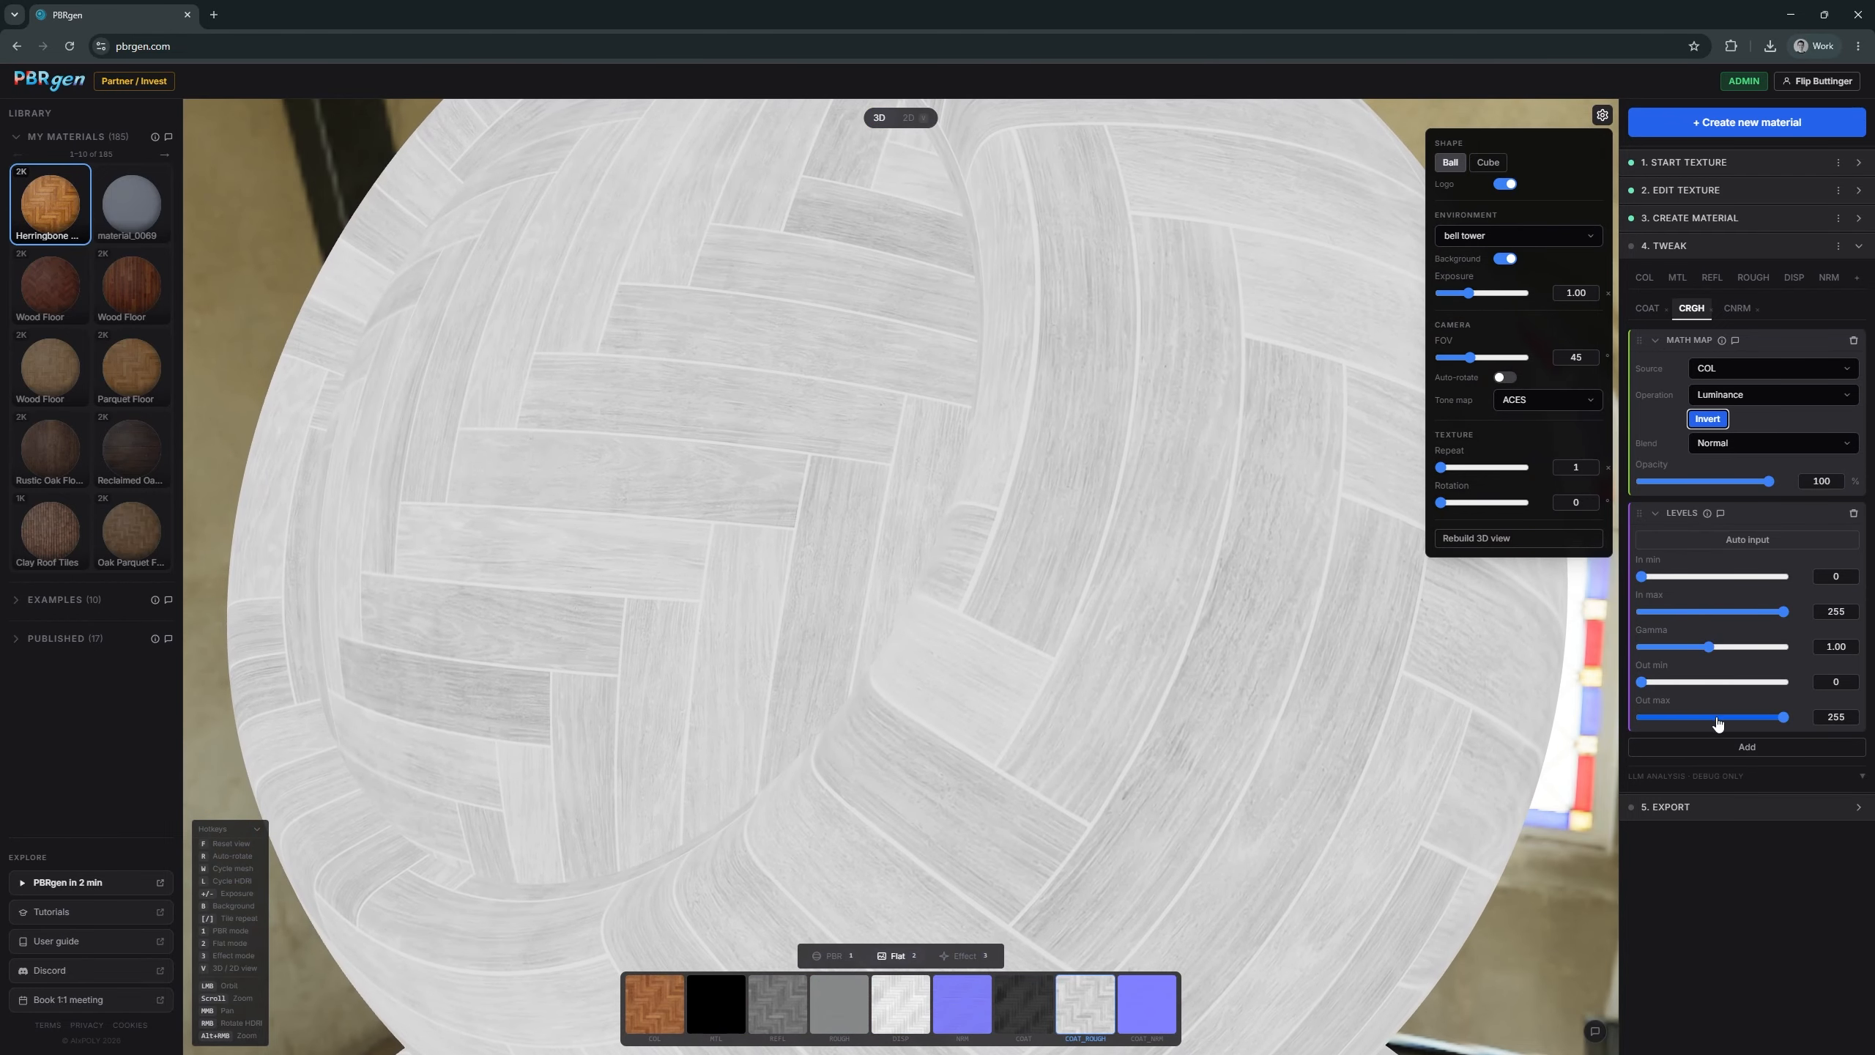
drag(1717, 717, 1662, 718)
click(1642, 682)
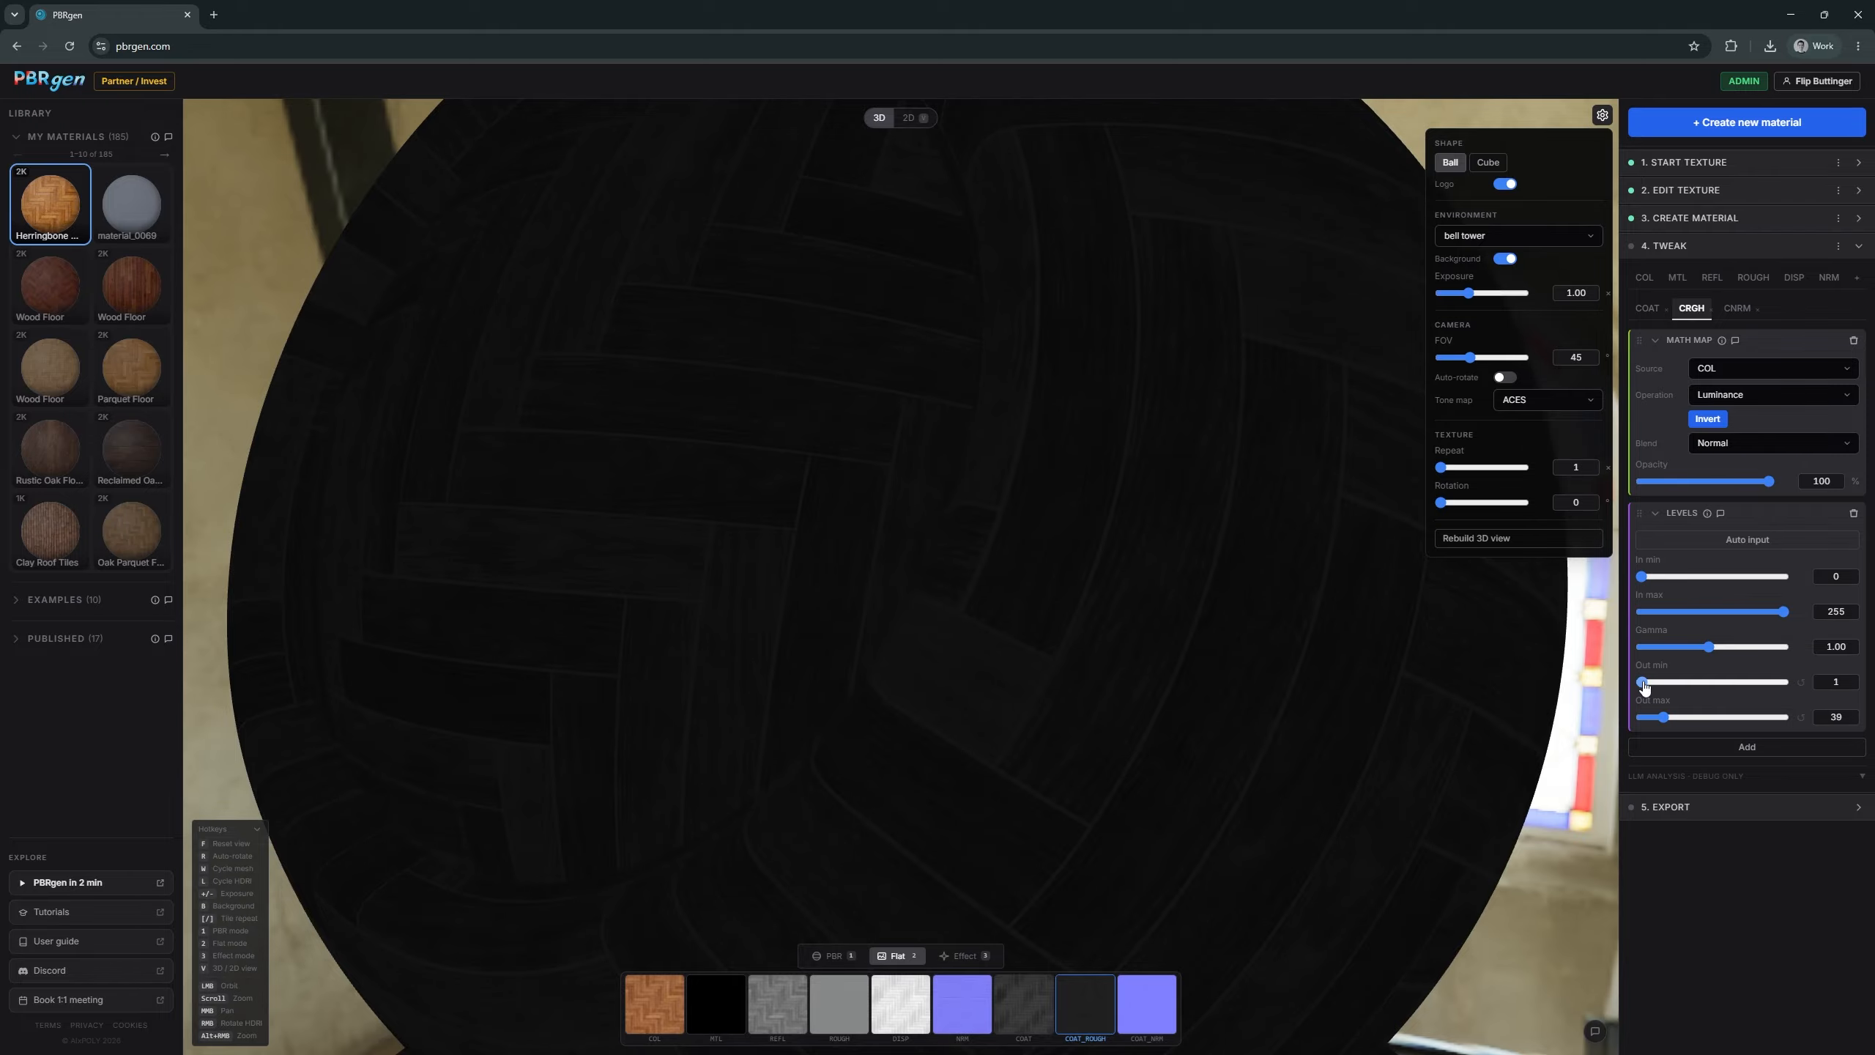
key(1)
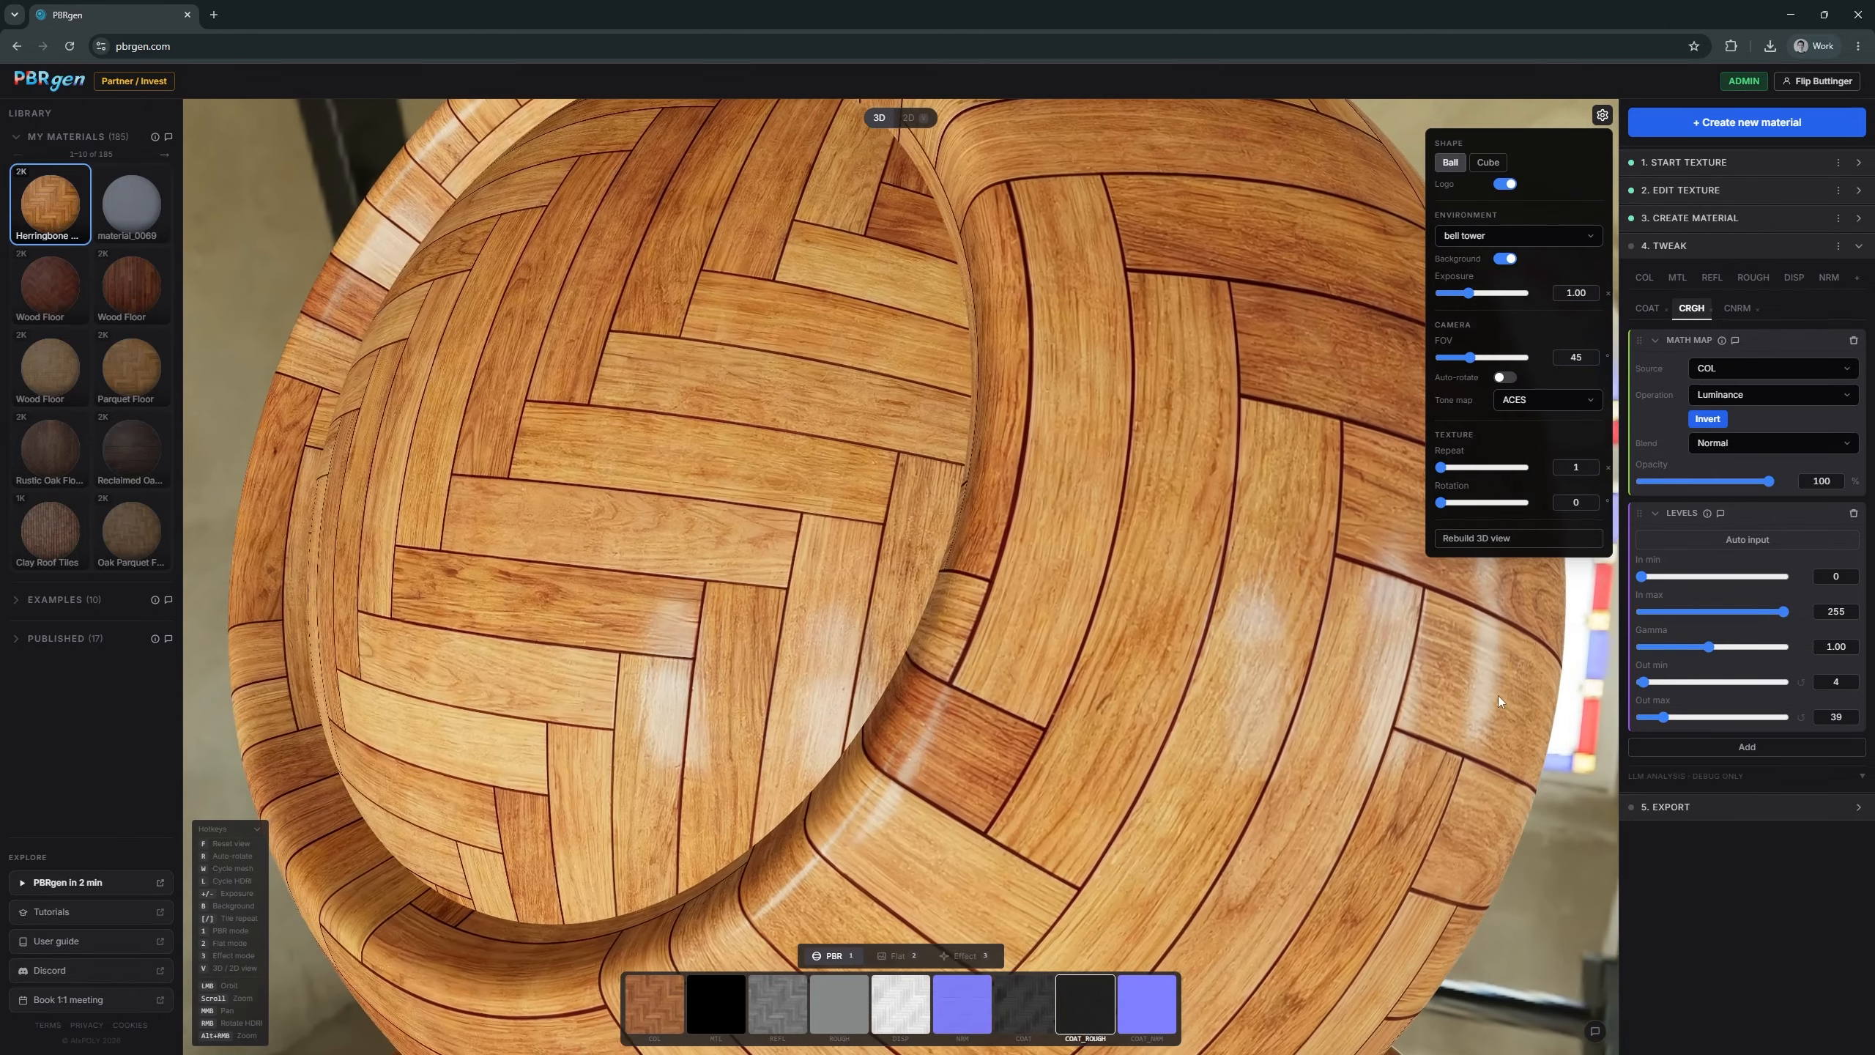
- Set the clearcoat roughness levels to output maximum 28 and gamma 1.02, then check the reflections around the ball
drag(1661, 718, 1659, 718)
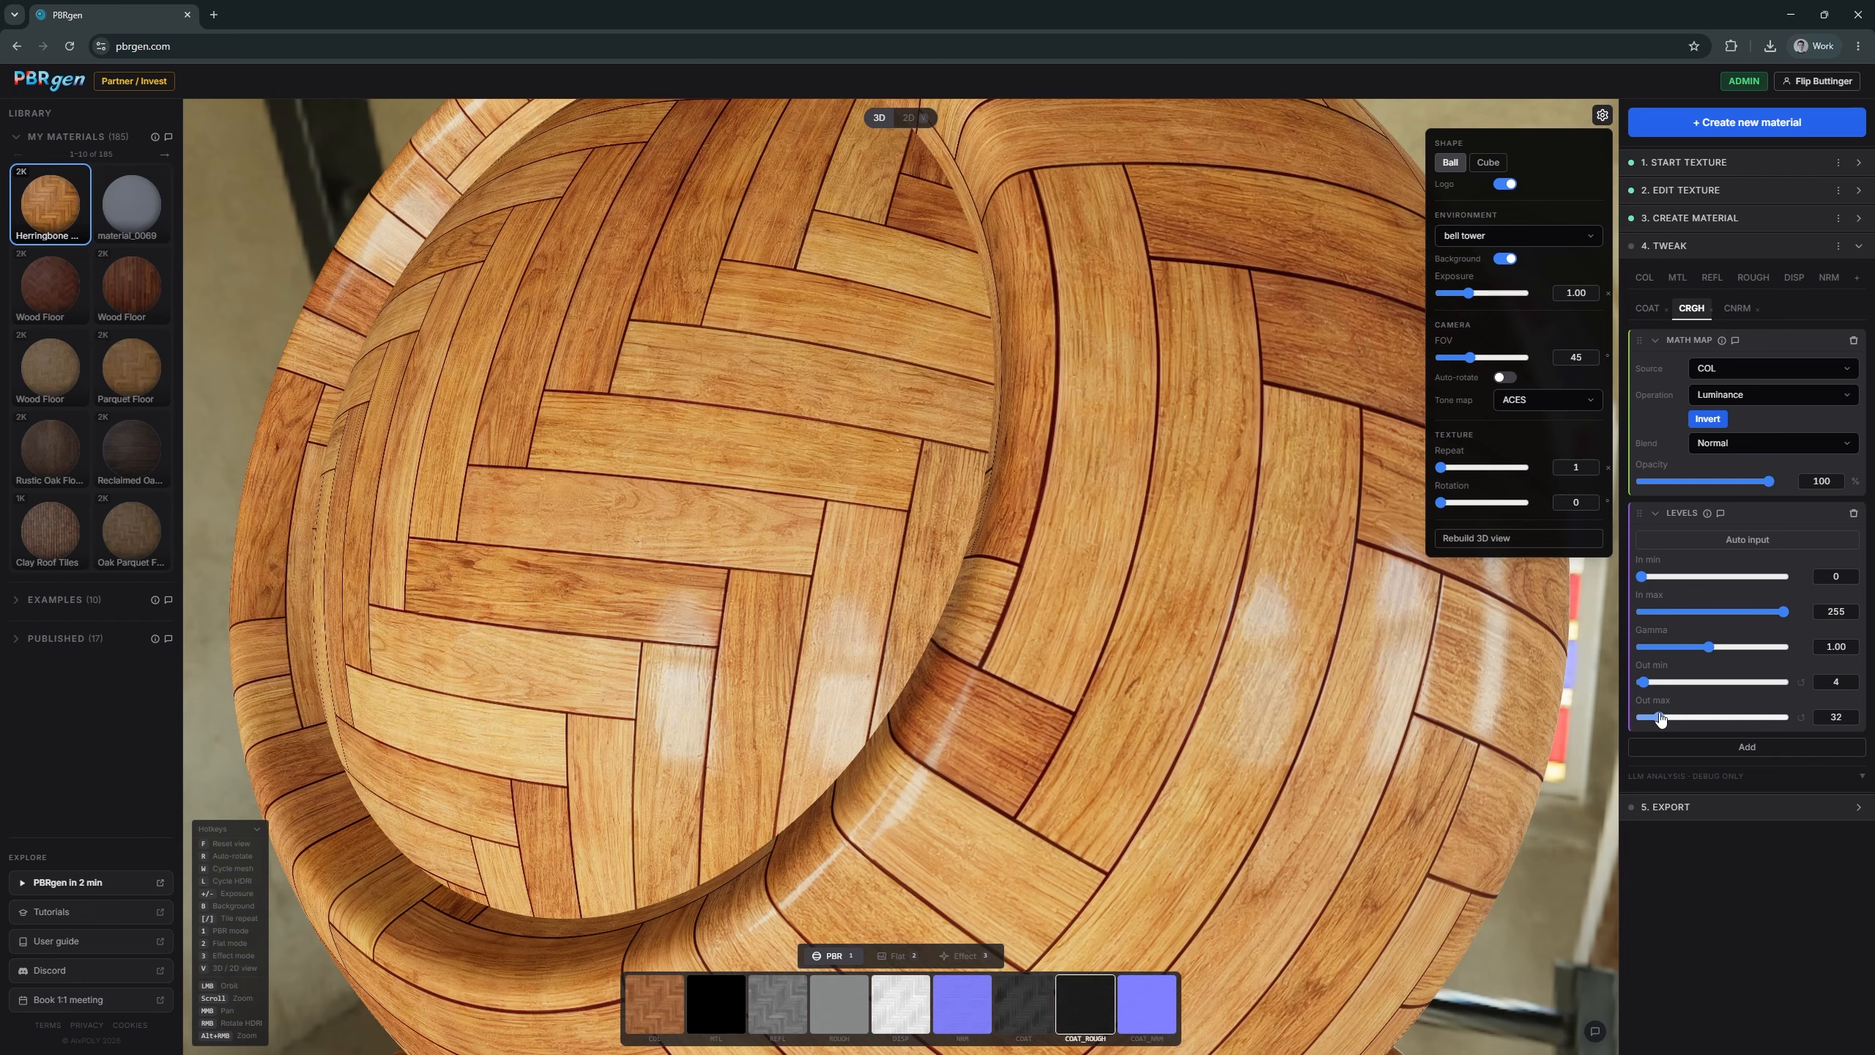
drag(1660, 720, 1647, 721)
mouse_move(1709, 646)
mouse_down()
mouse_move(1685, 647)
mouse_move(1727, 647)
mouse_move(1690, 649)
mouse_move(1710, 648)
mouse_up()
scroll(878, 742, down, 5)
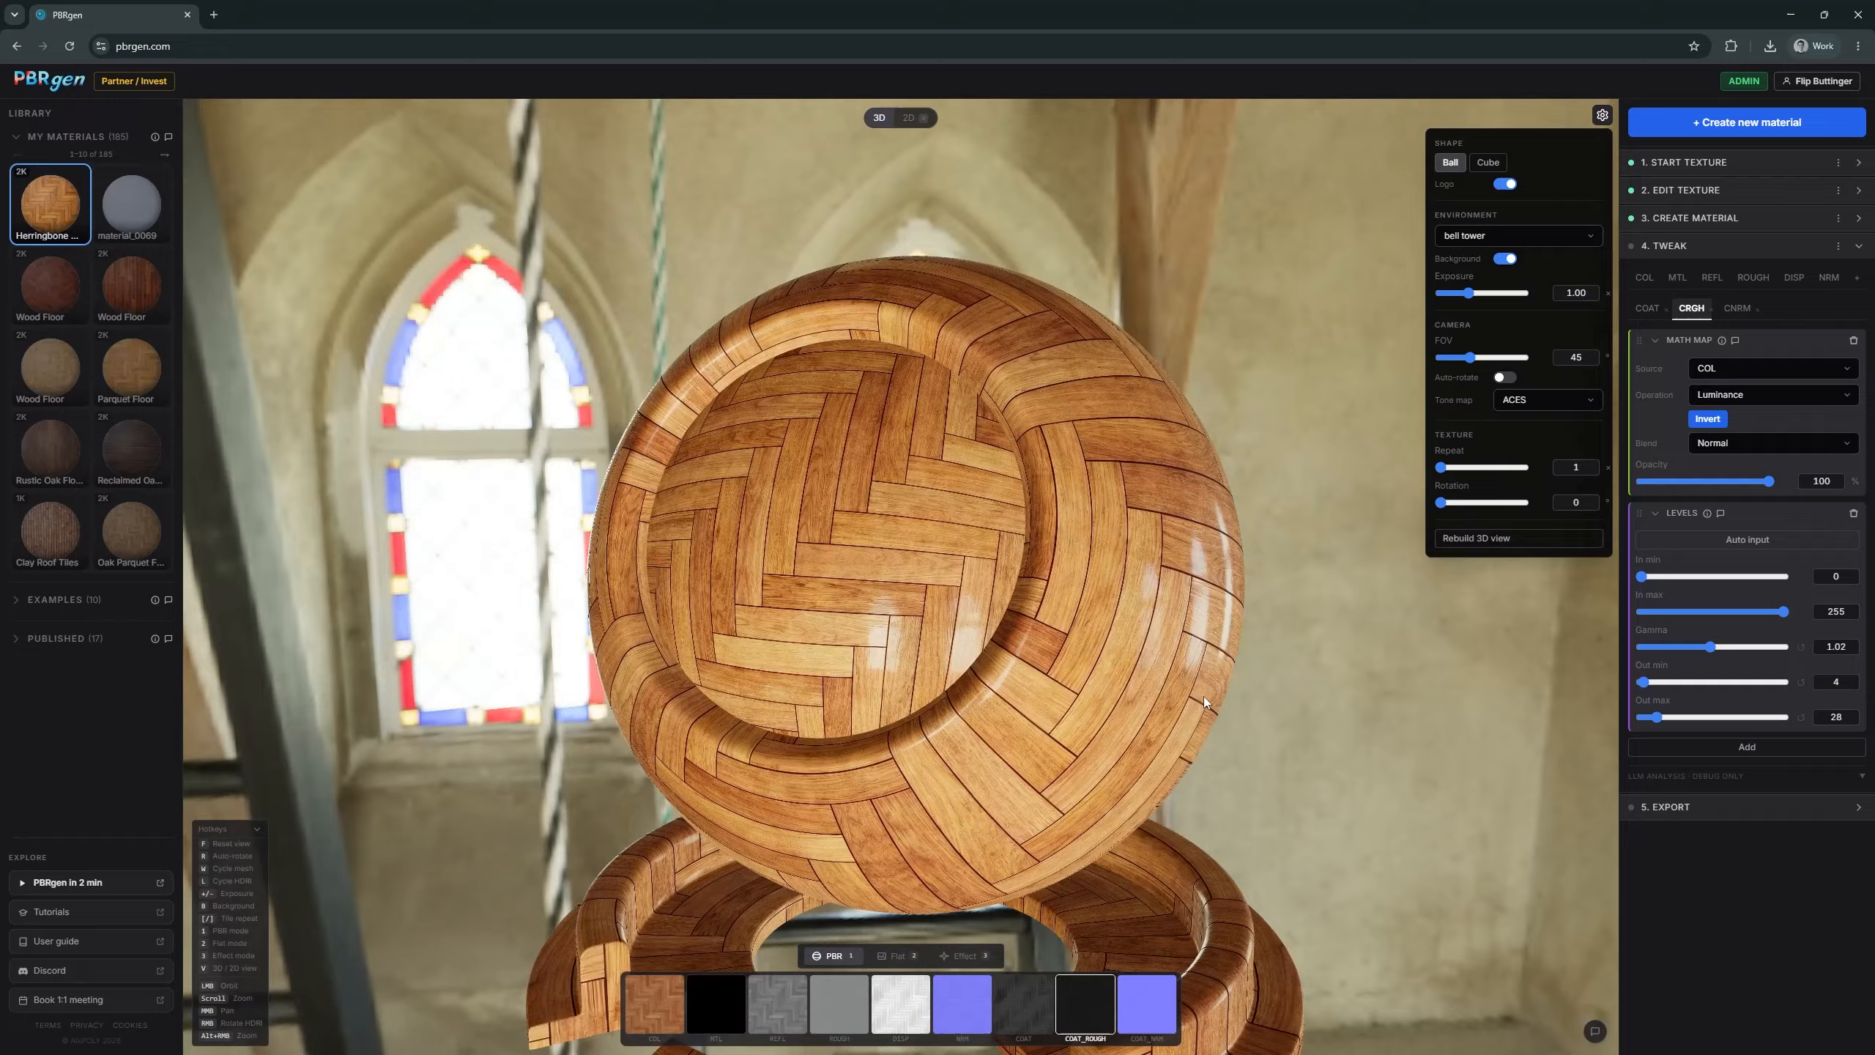
drag(1204, 696, 575, 731)
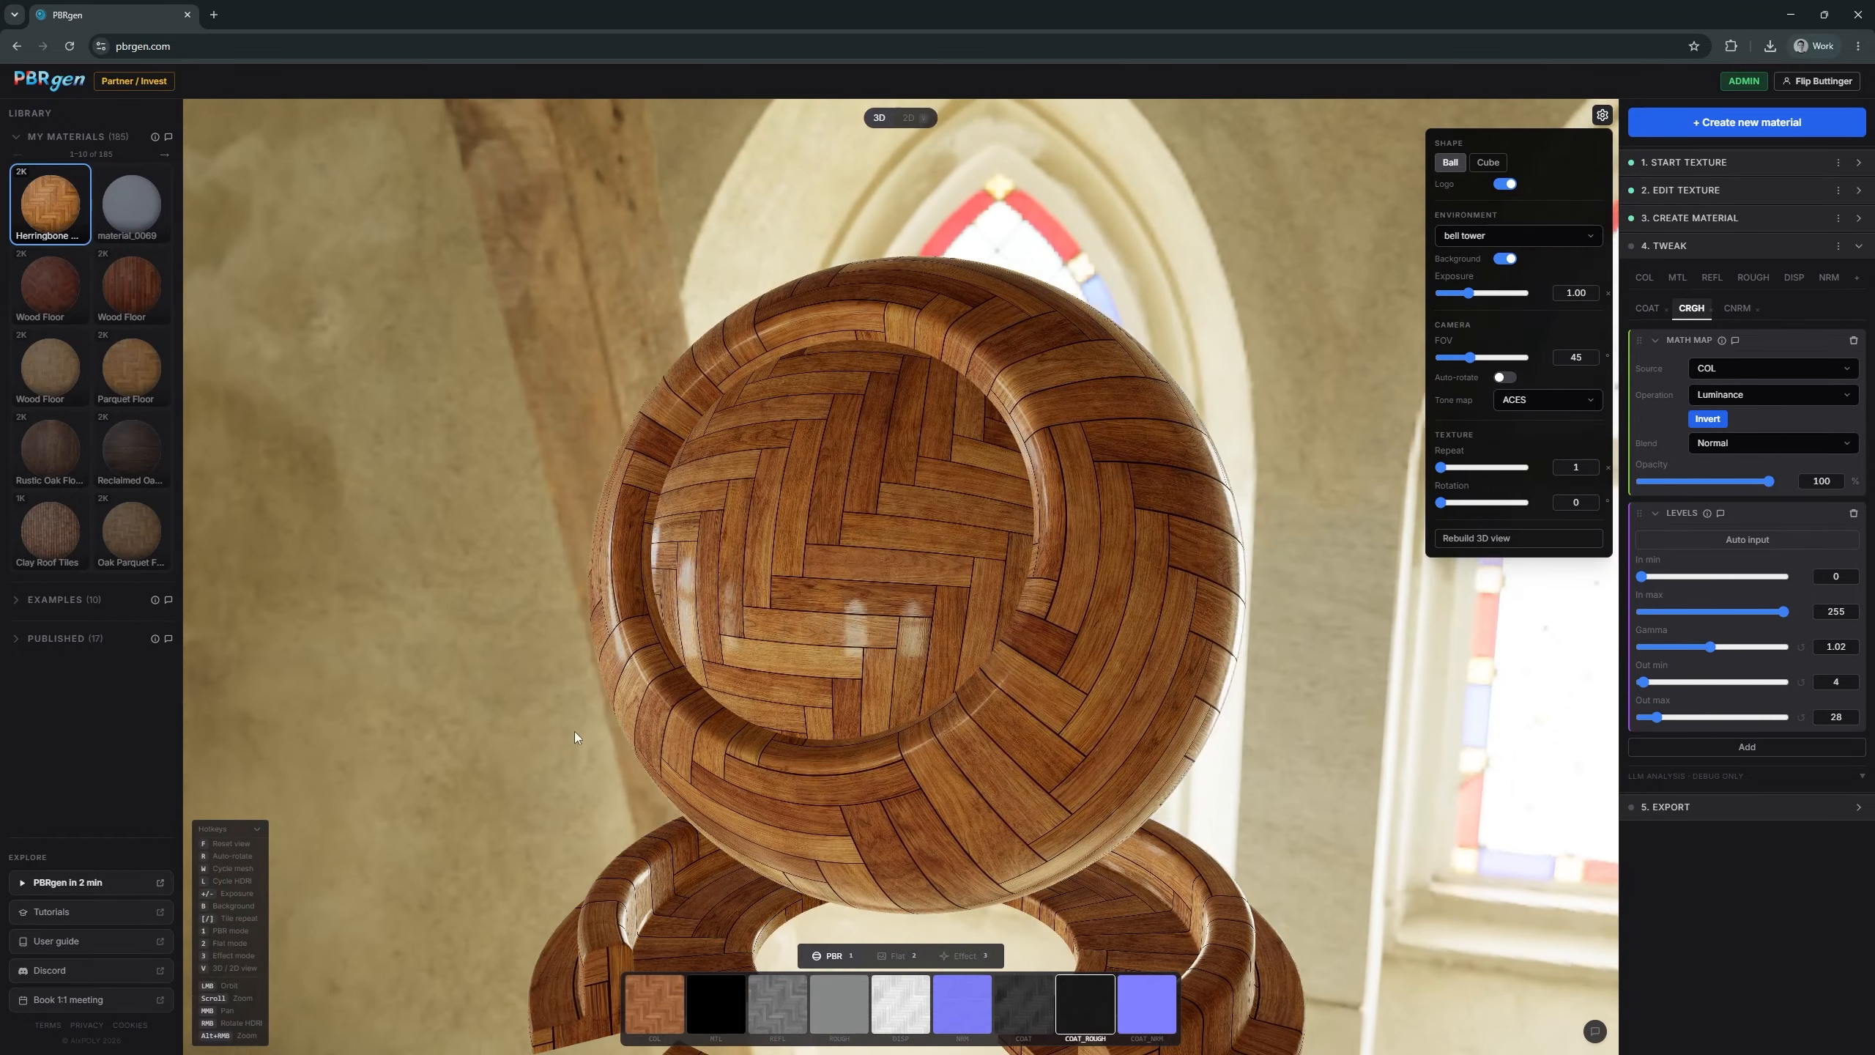
- Switch the preview environment to university workshop and inspect the plank reflections up close
click(1553, 243)
click(1505, 432)
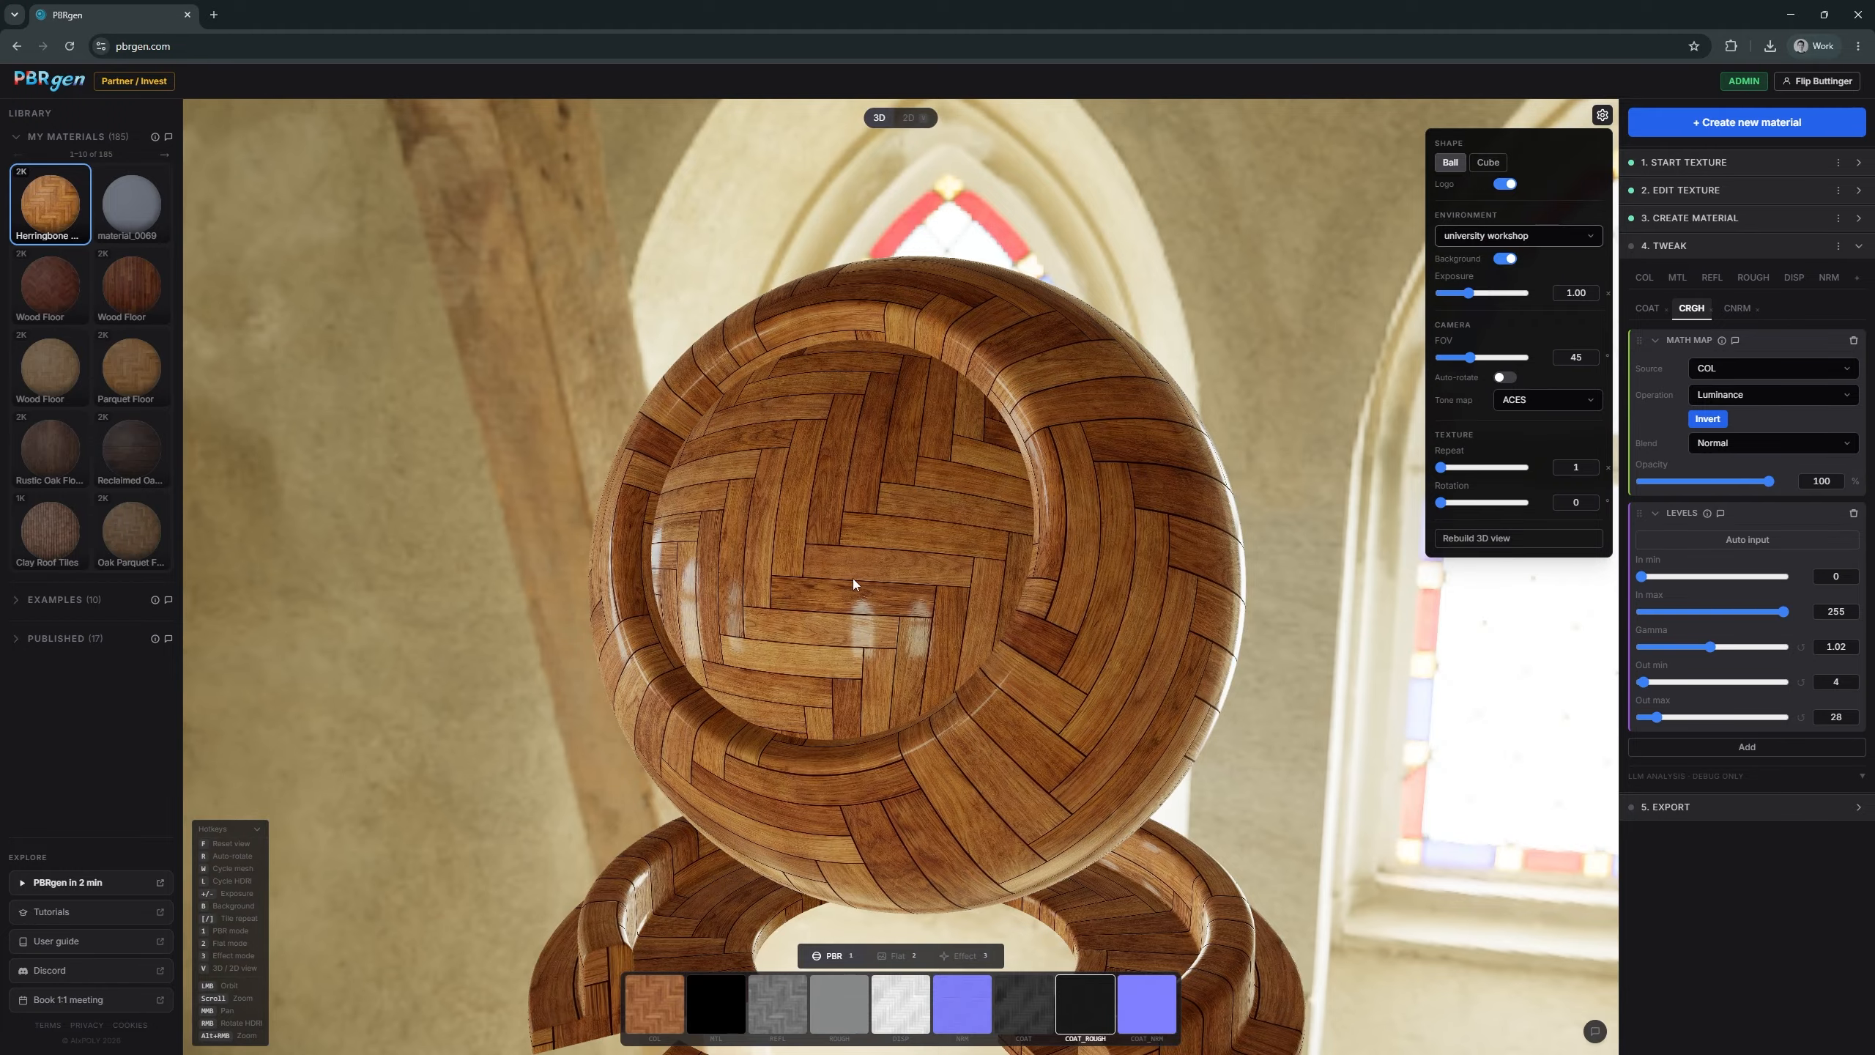
drag(838, 571, 989, 577)
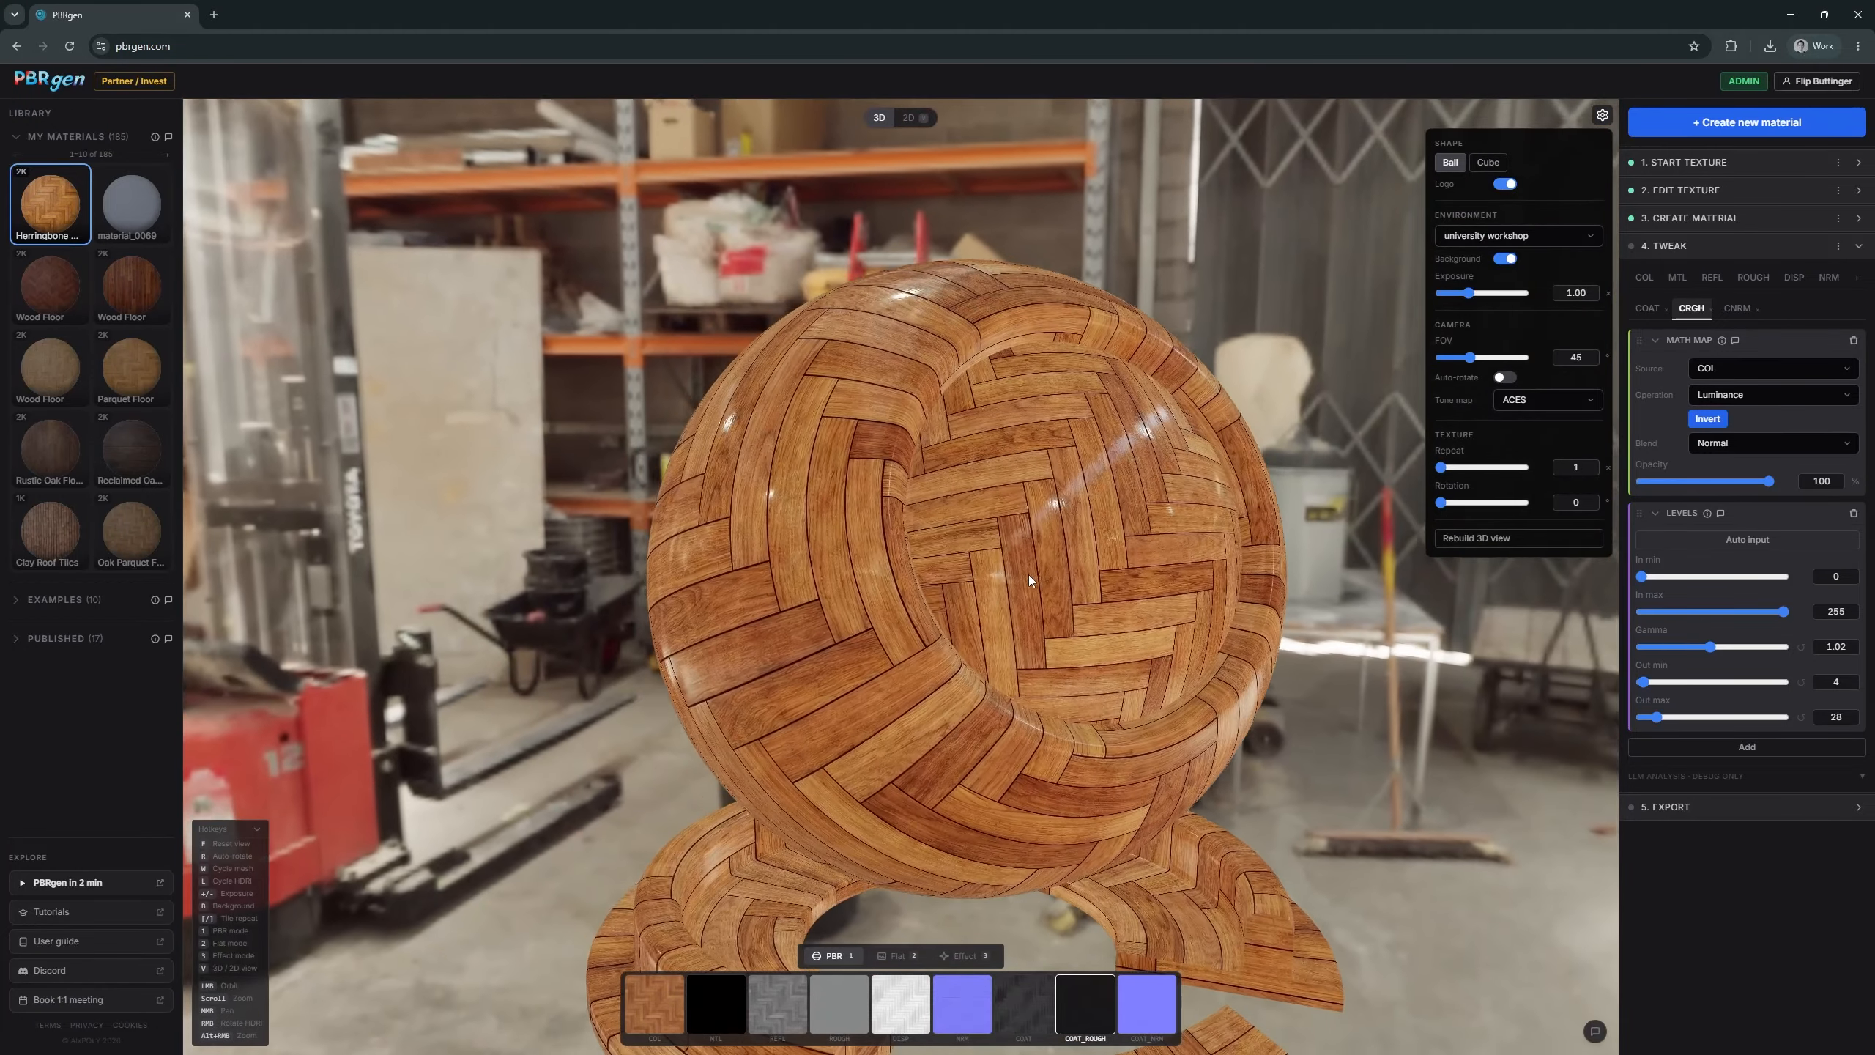
drag(1144, 518, 977, 565)
scroll(976, 565, up, 3)
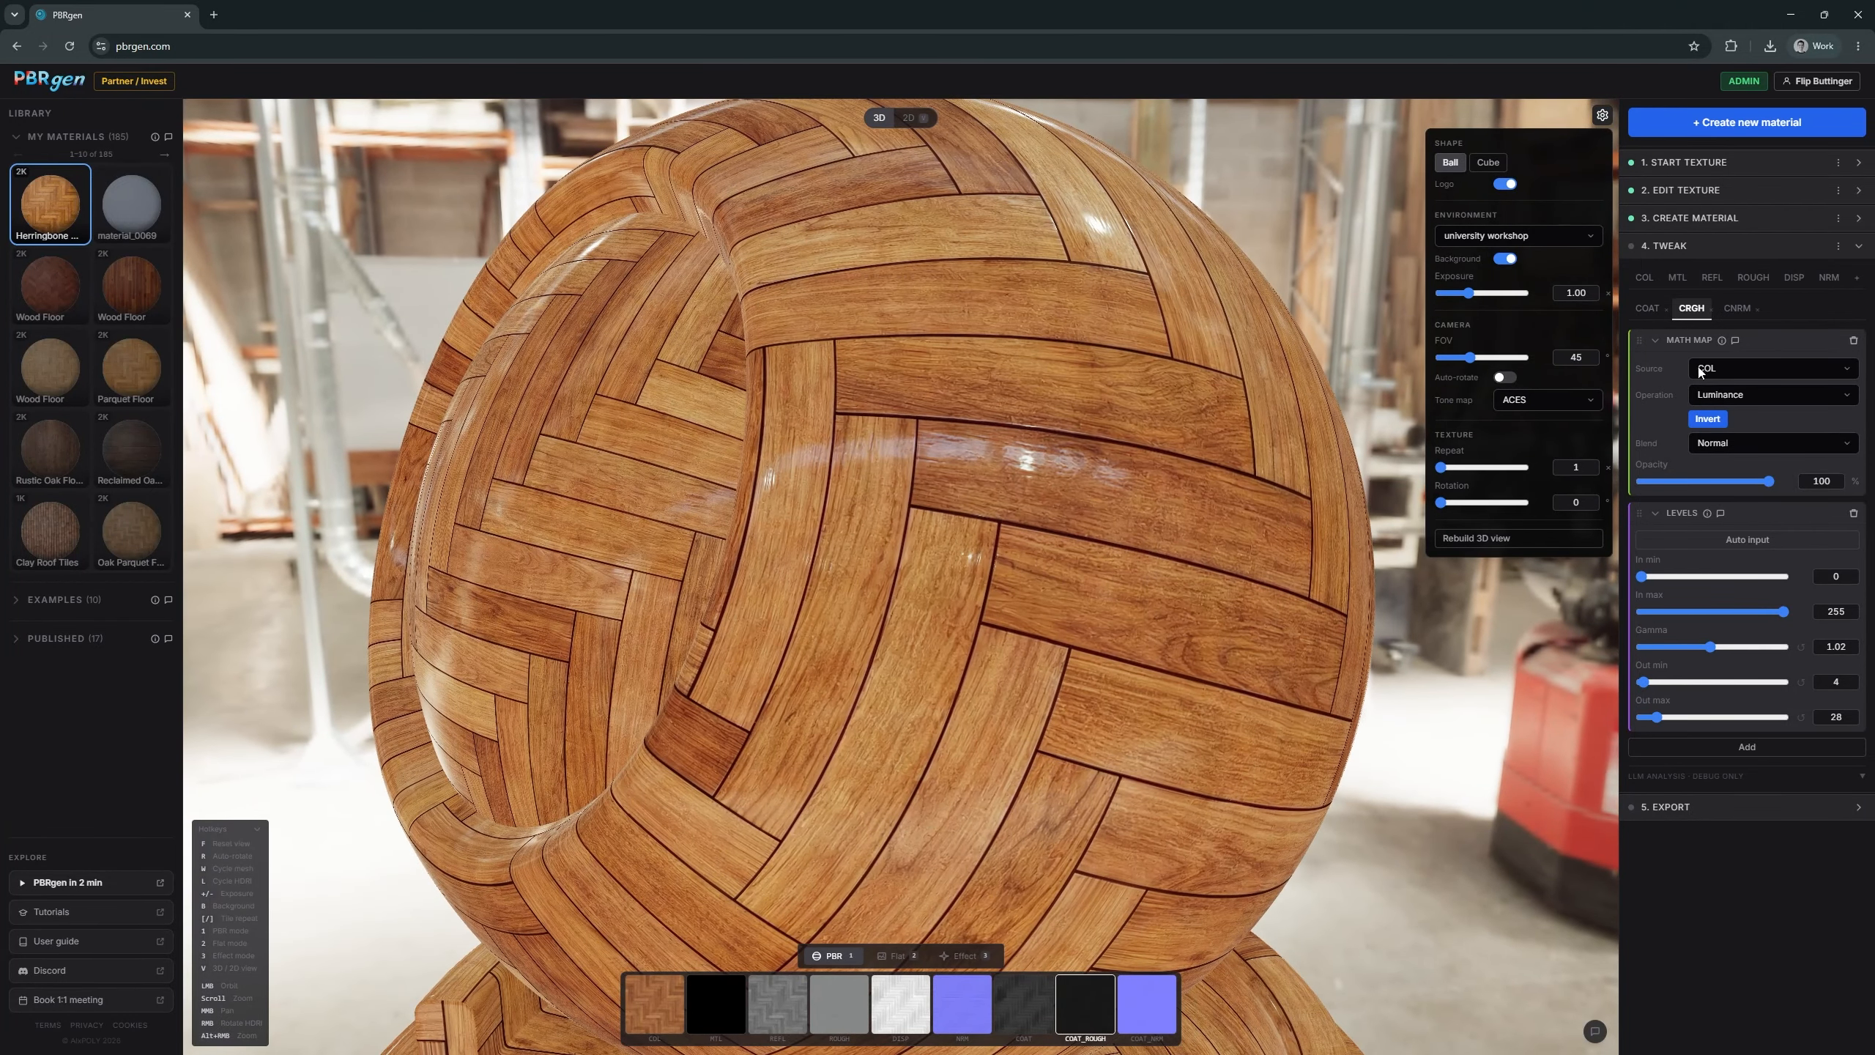
- Raise the clearcoat roughness levels output range to 18 to 42 and check the finish on the whole ball
drag(1643, 682, 1655, 690)
scroll(1143, 597, down, 3)
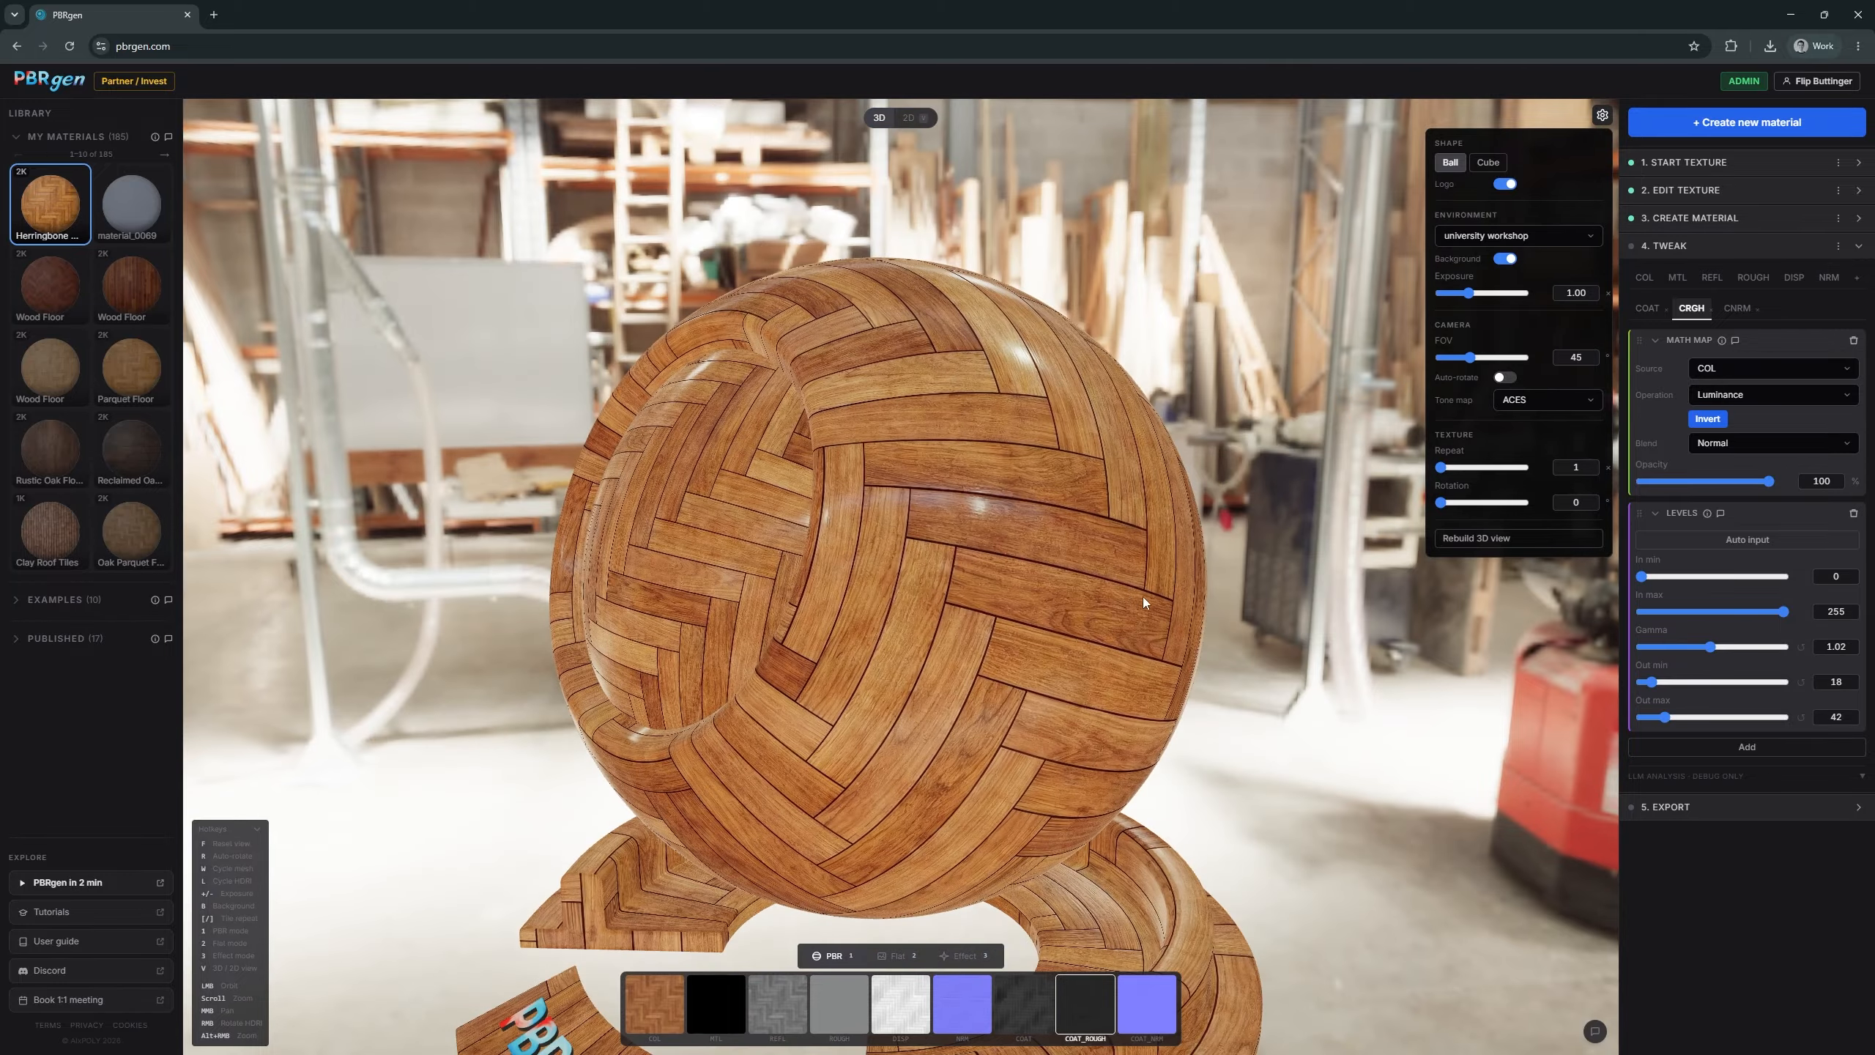
drag(1134, 589, 1072, 644)
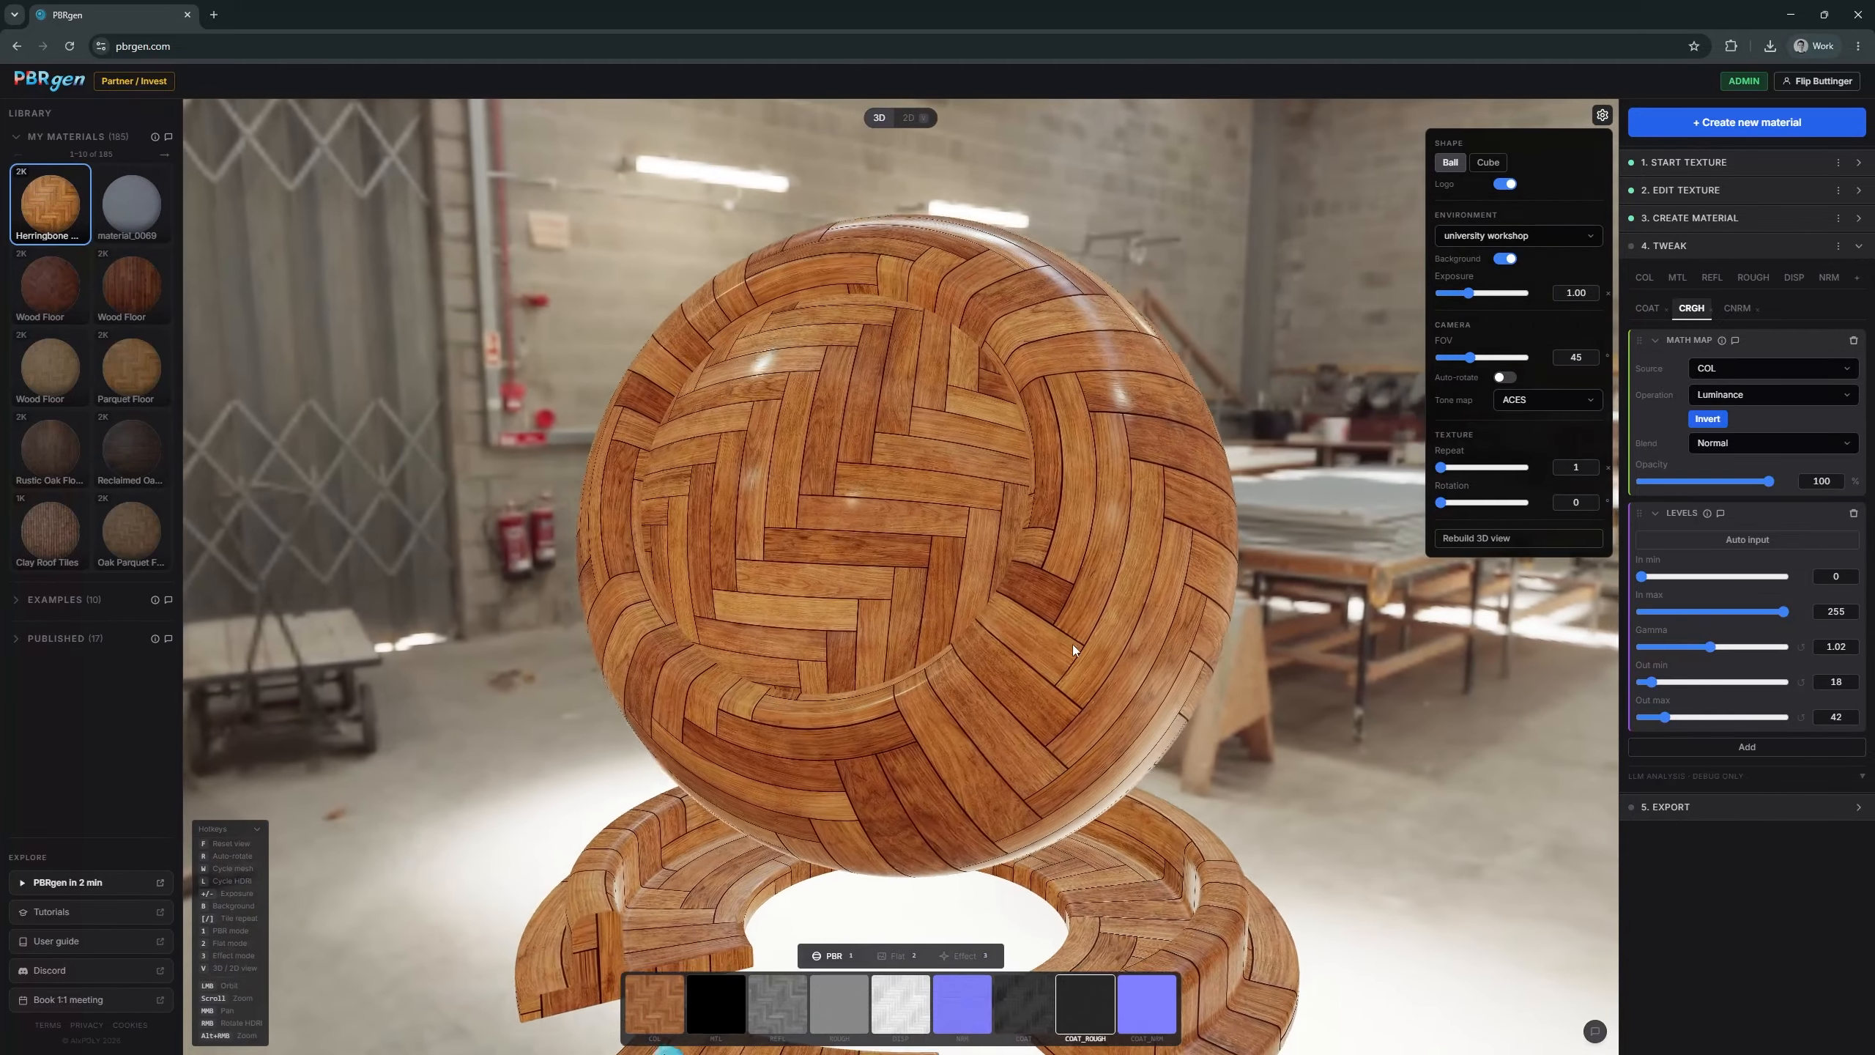
key(f)
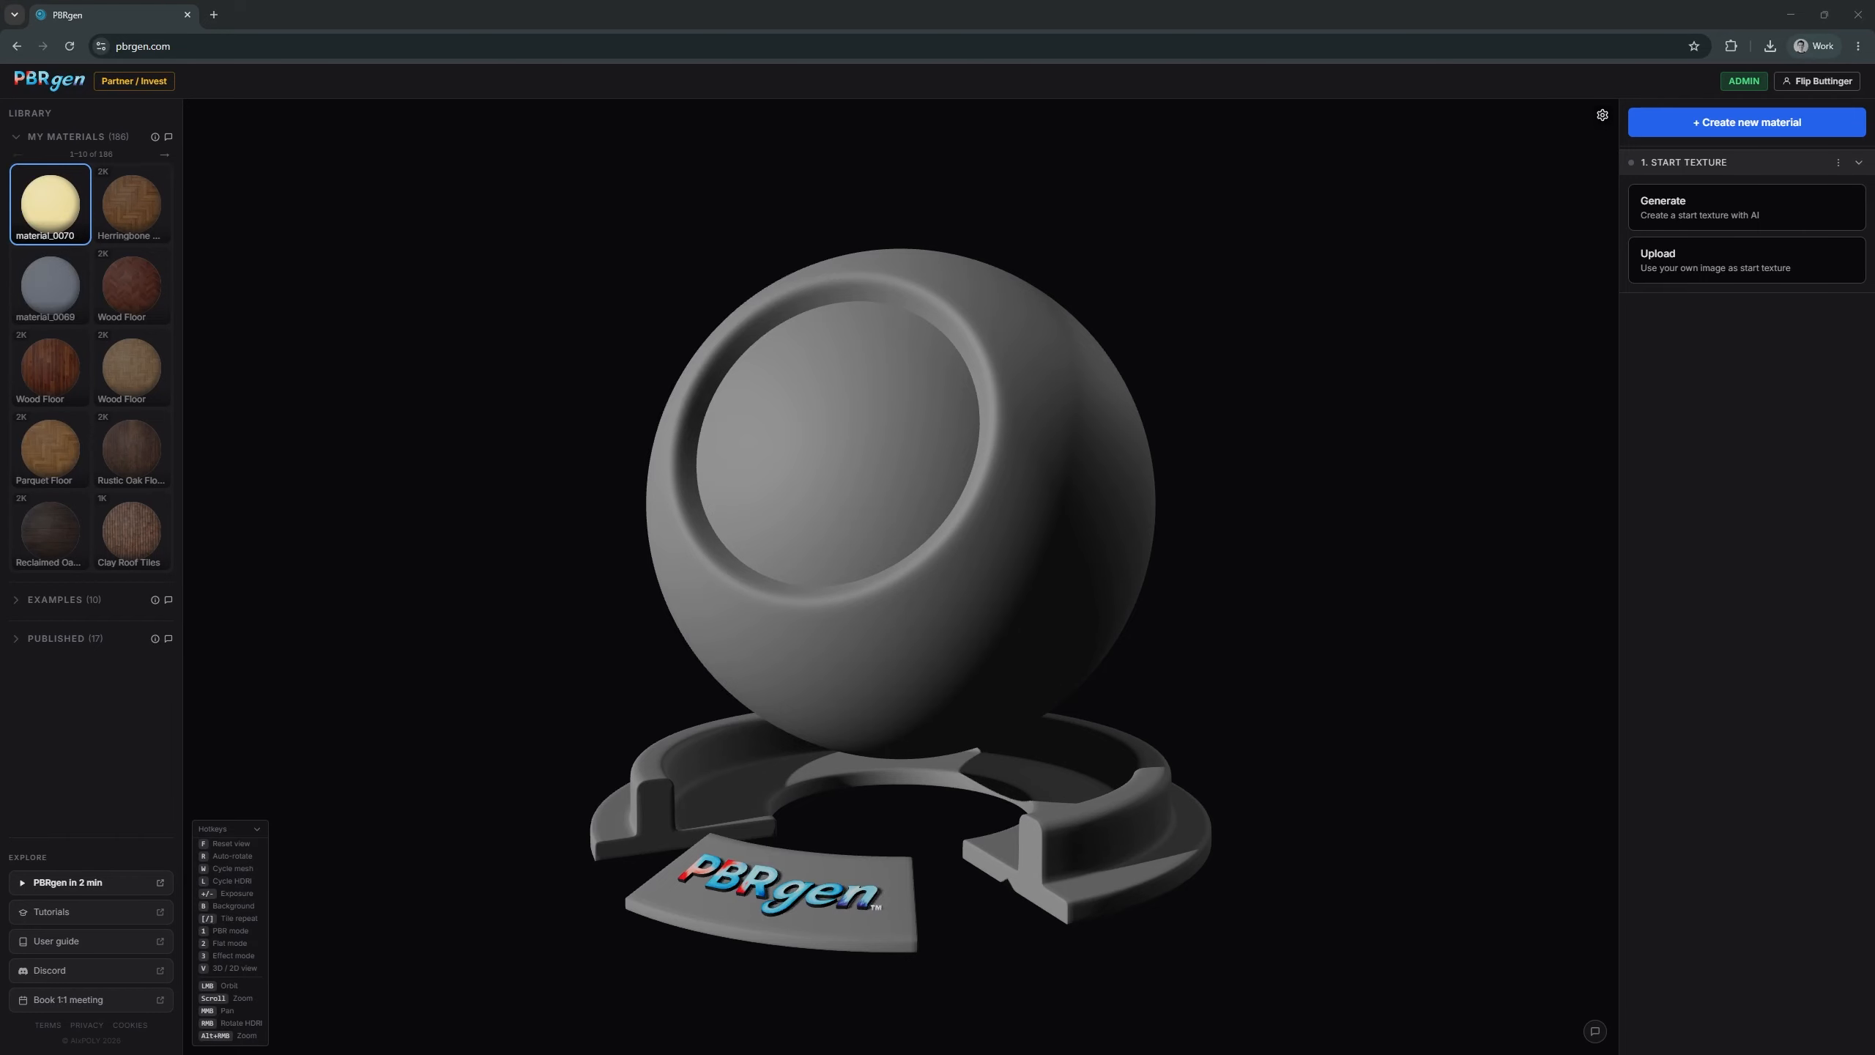
- Capture the curved oak planks from the reference photo in the other browser window and paste the snip as the new start texture's prompt
drag(0, 199, 1031, 98)
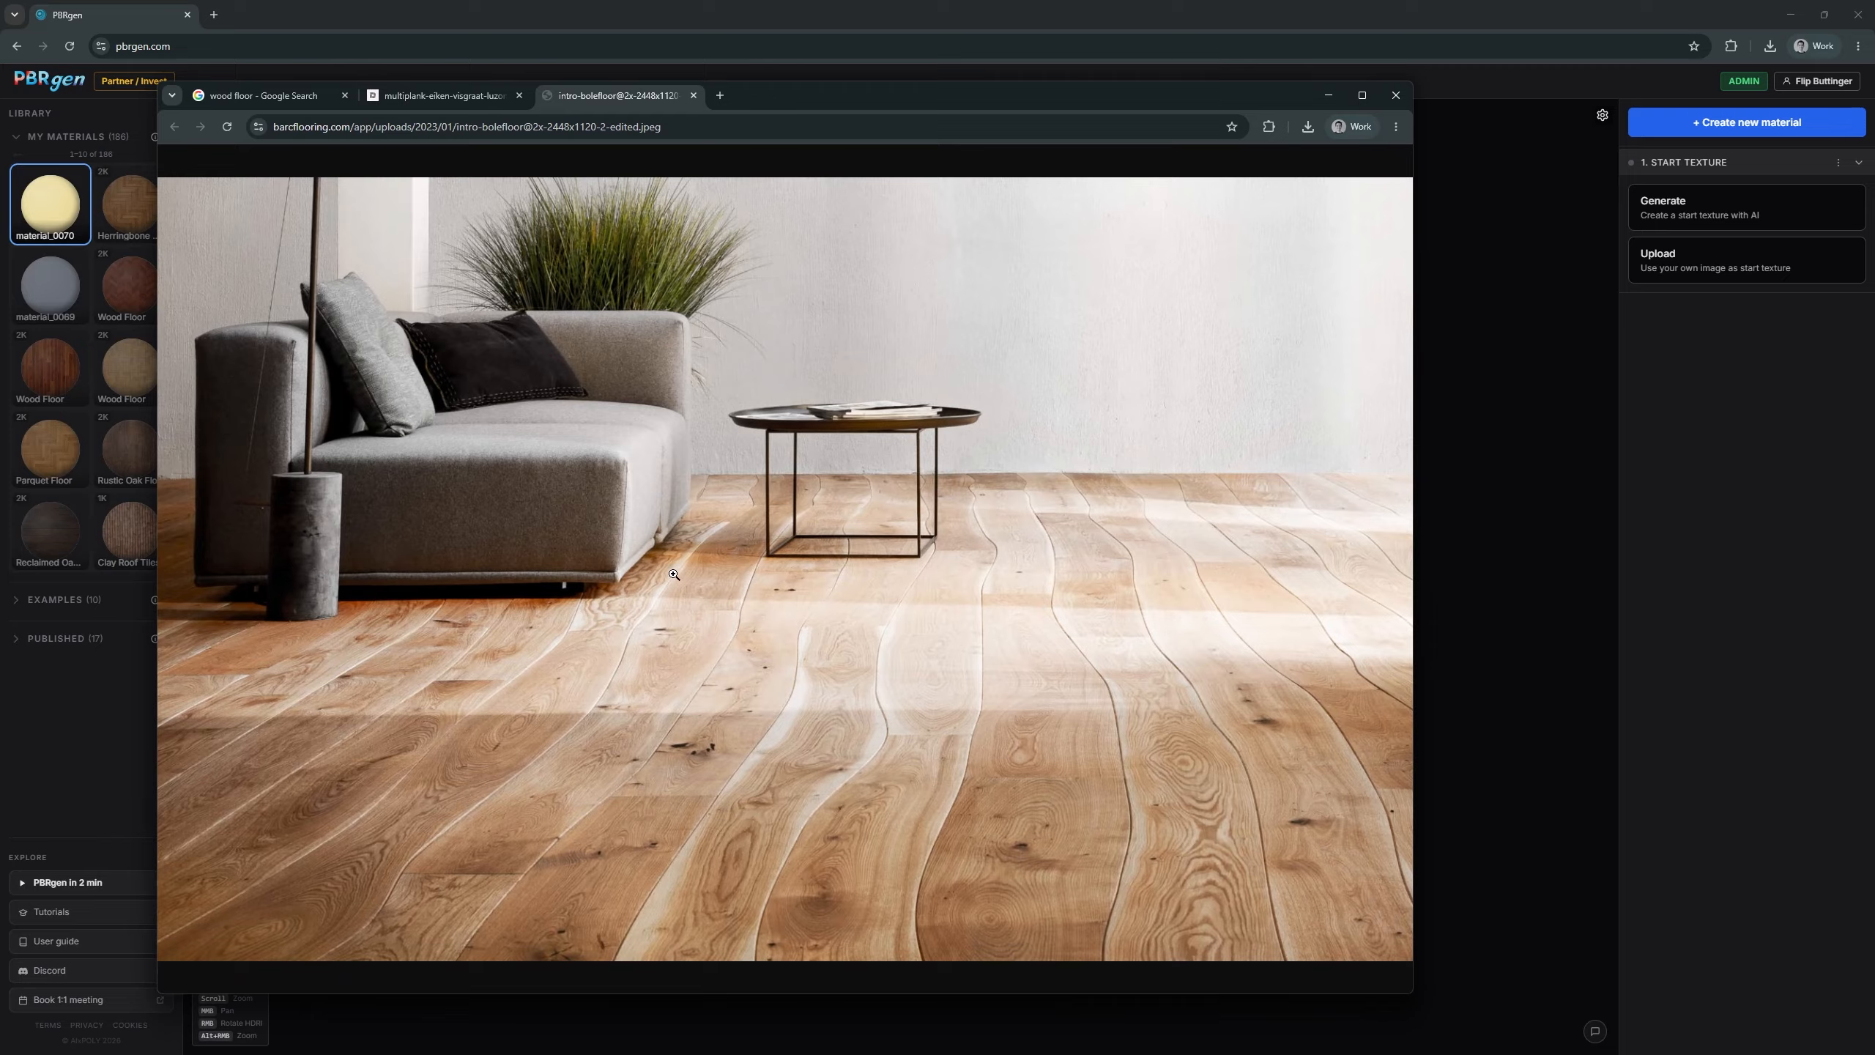
key(super+shift+s)
drag(662, 566, 1402, 953)
click(537, 9)
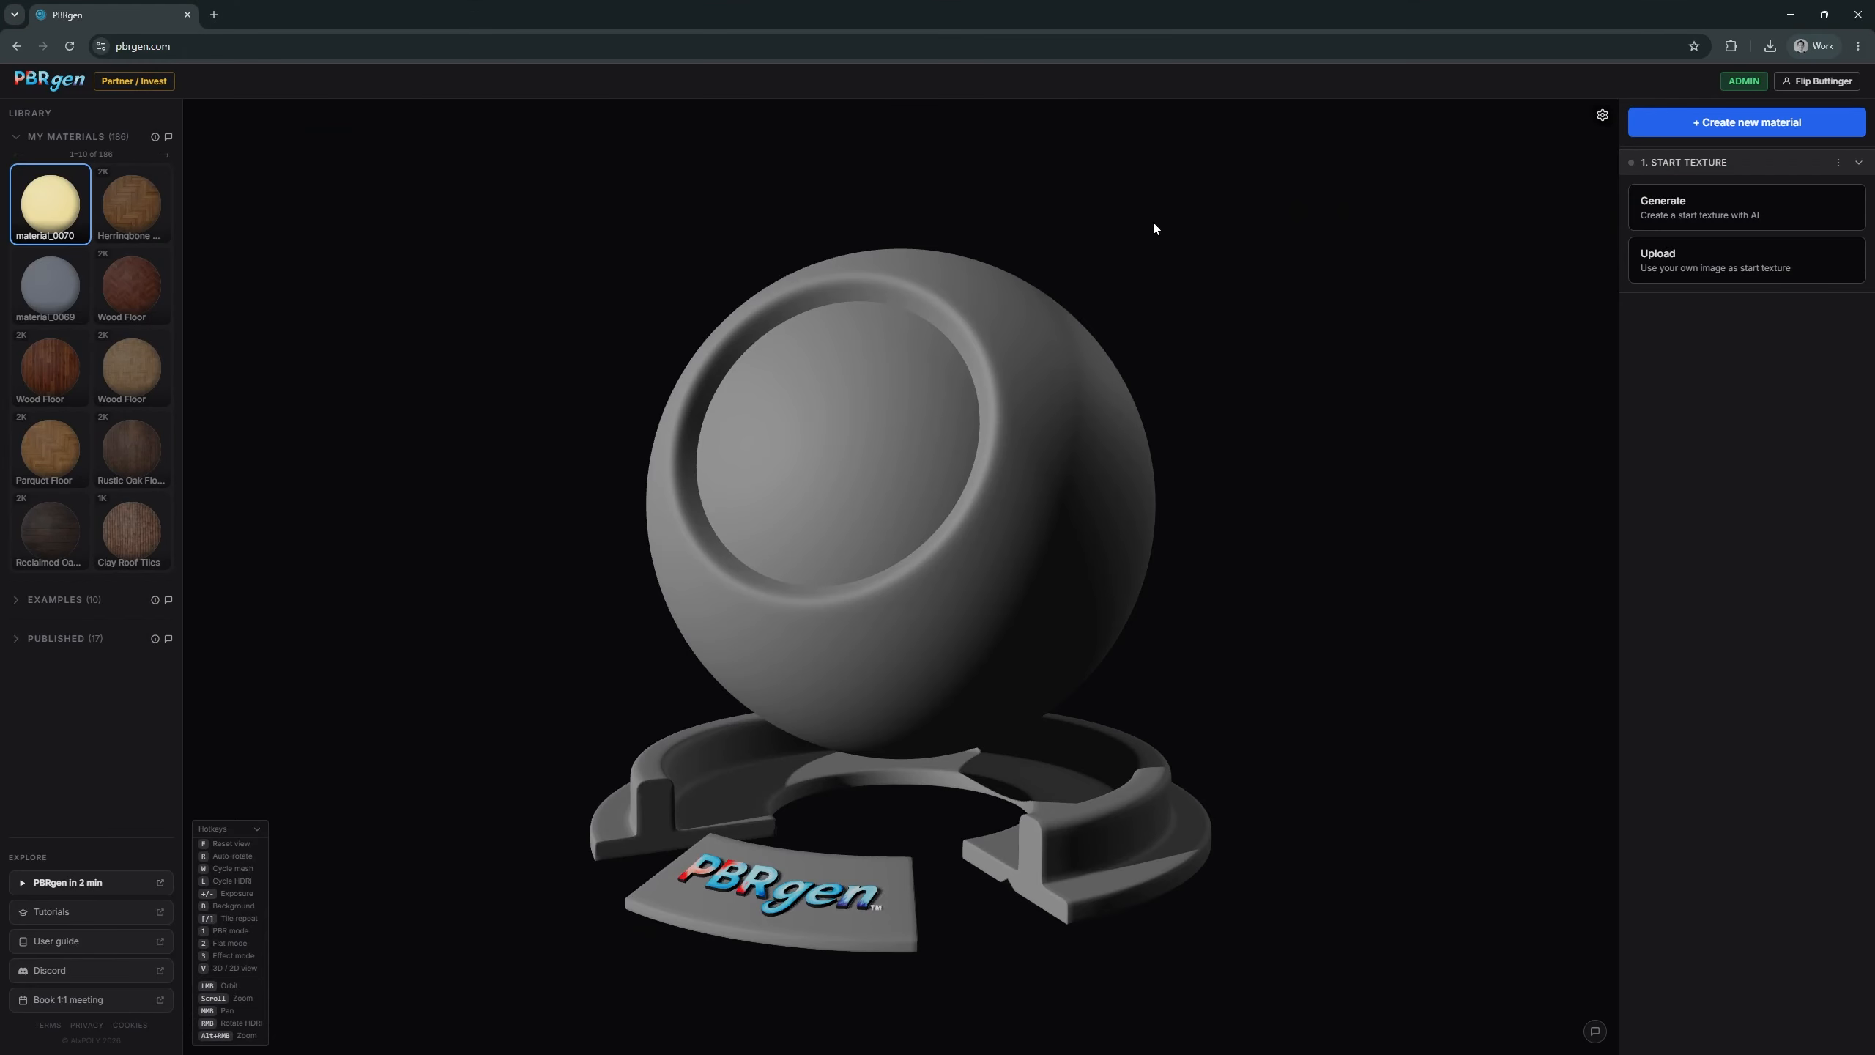
click(1719, 209)
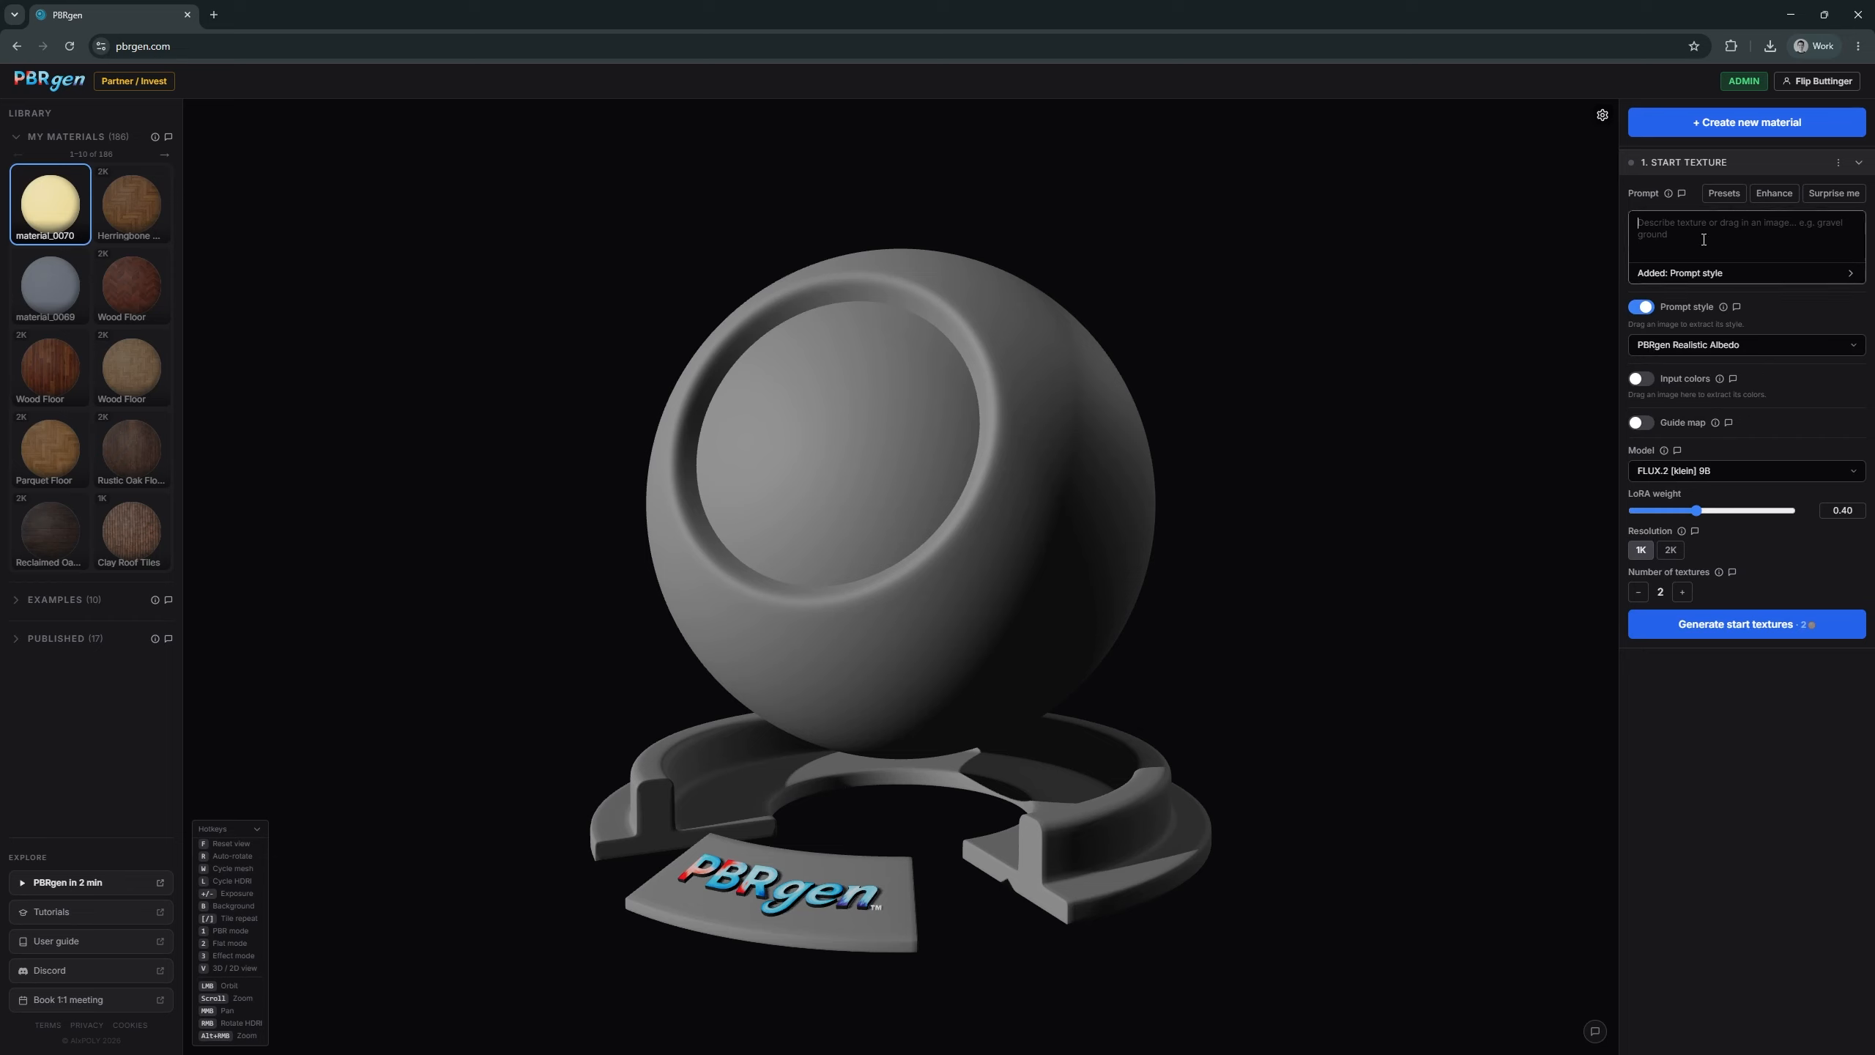
key(ctrl+v)
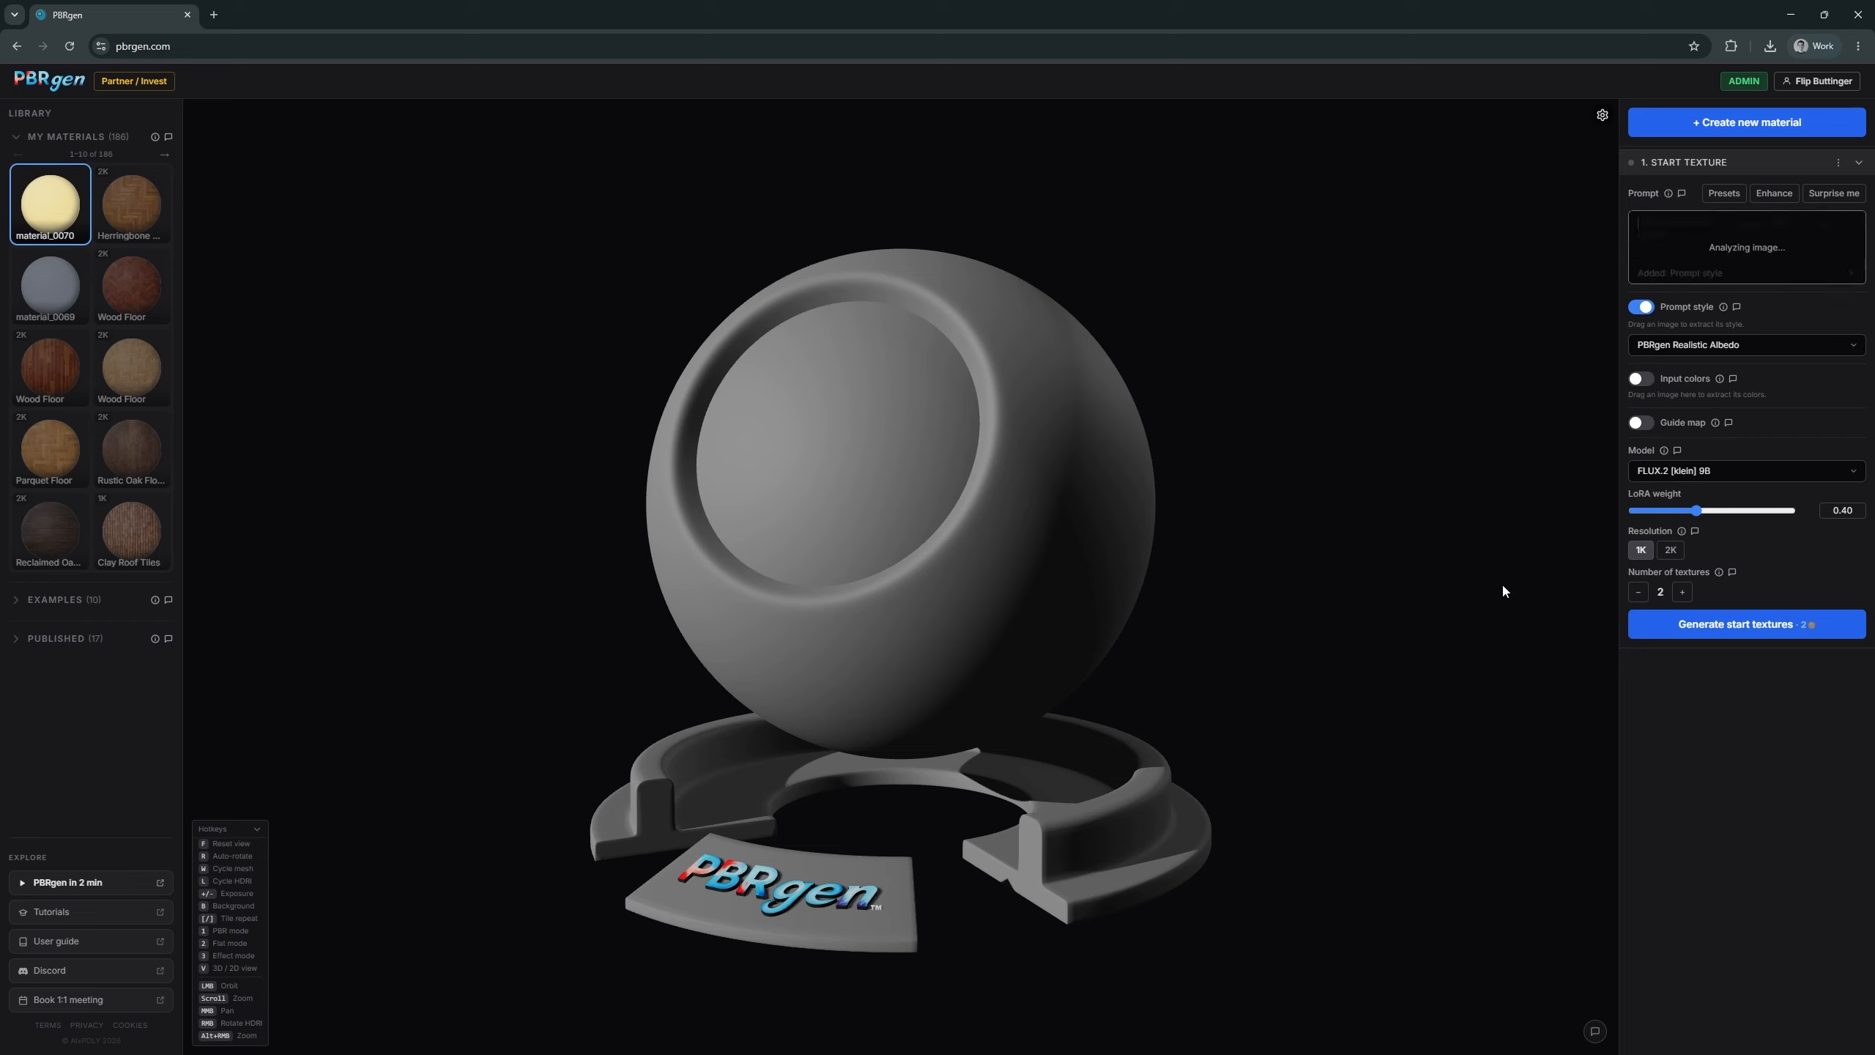
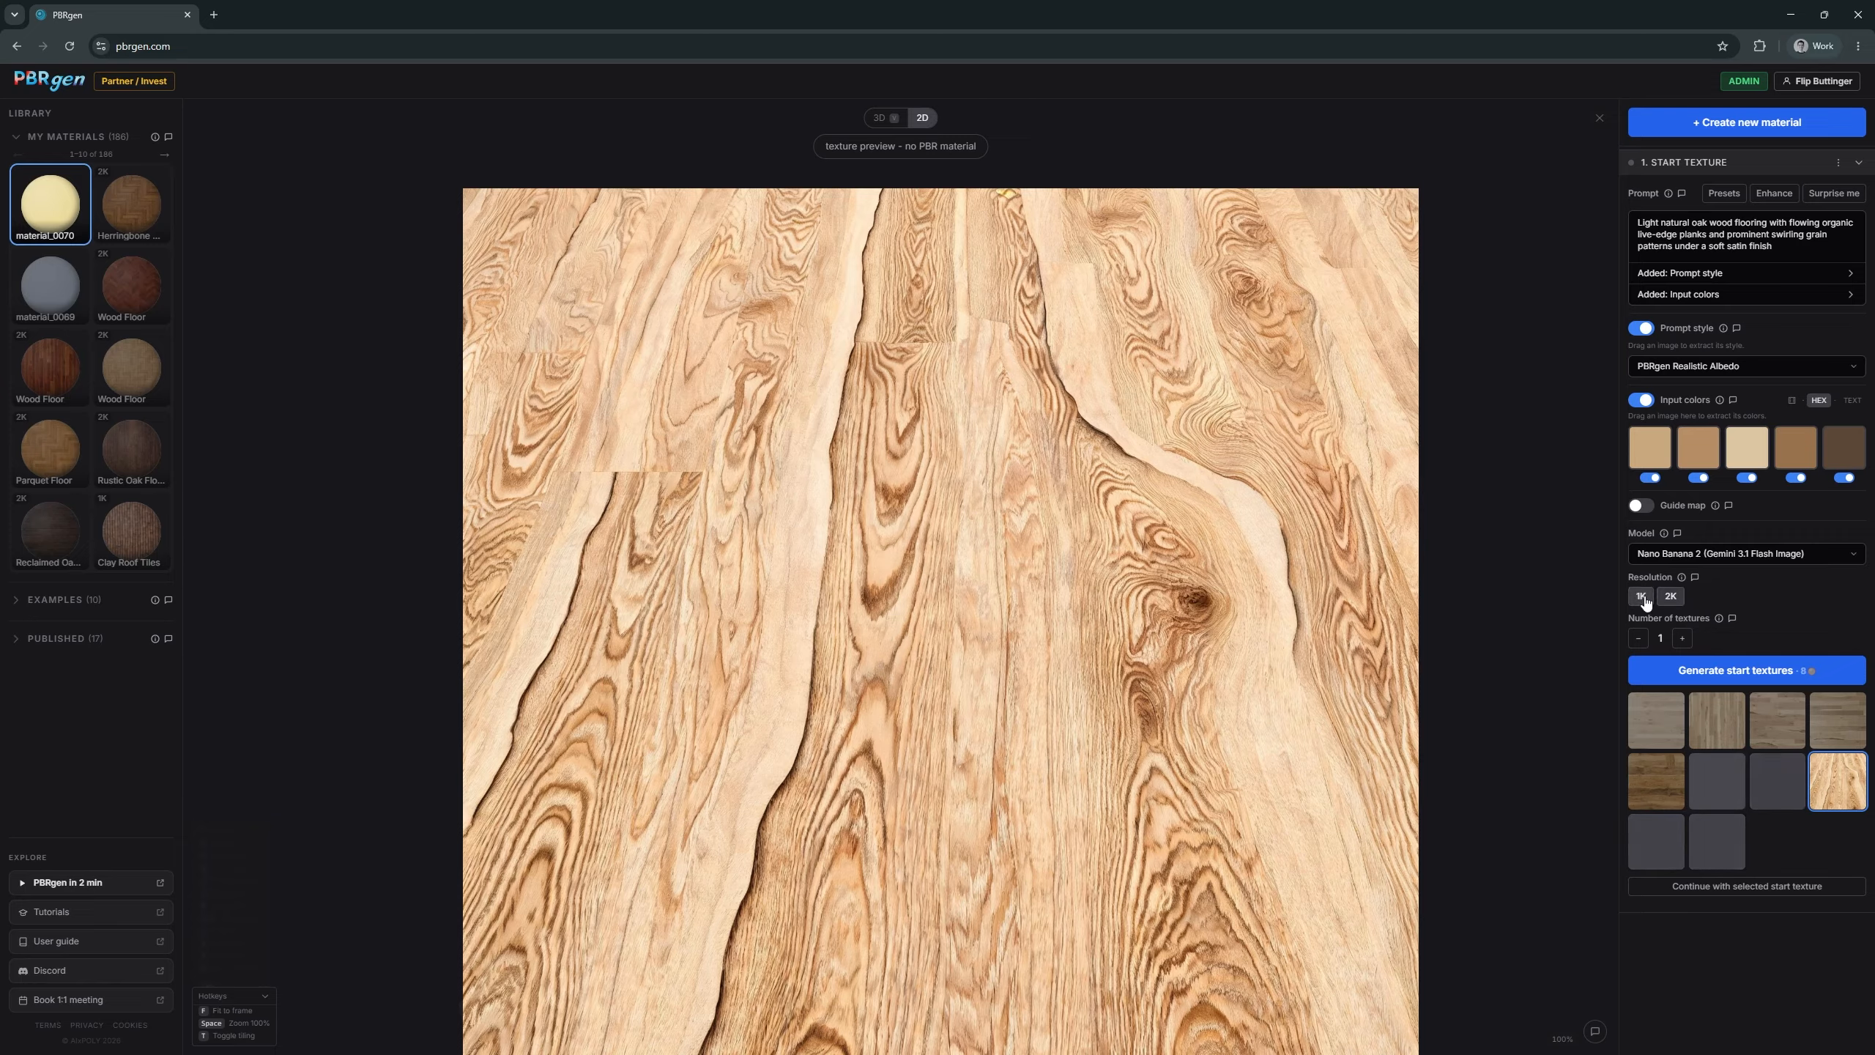
- Compare the generated live-edge oak start textures in the 2D preview with one another and with the reference floor photo
click(1656, 864)
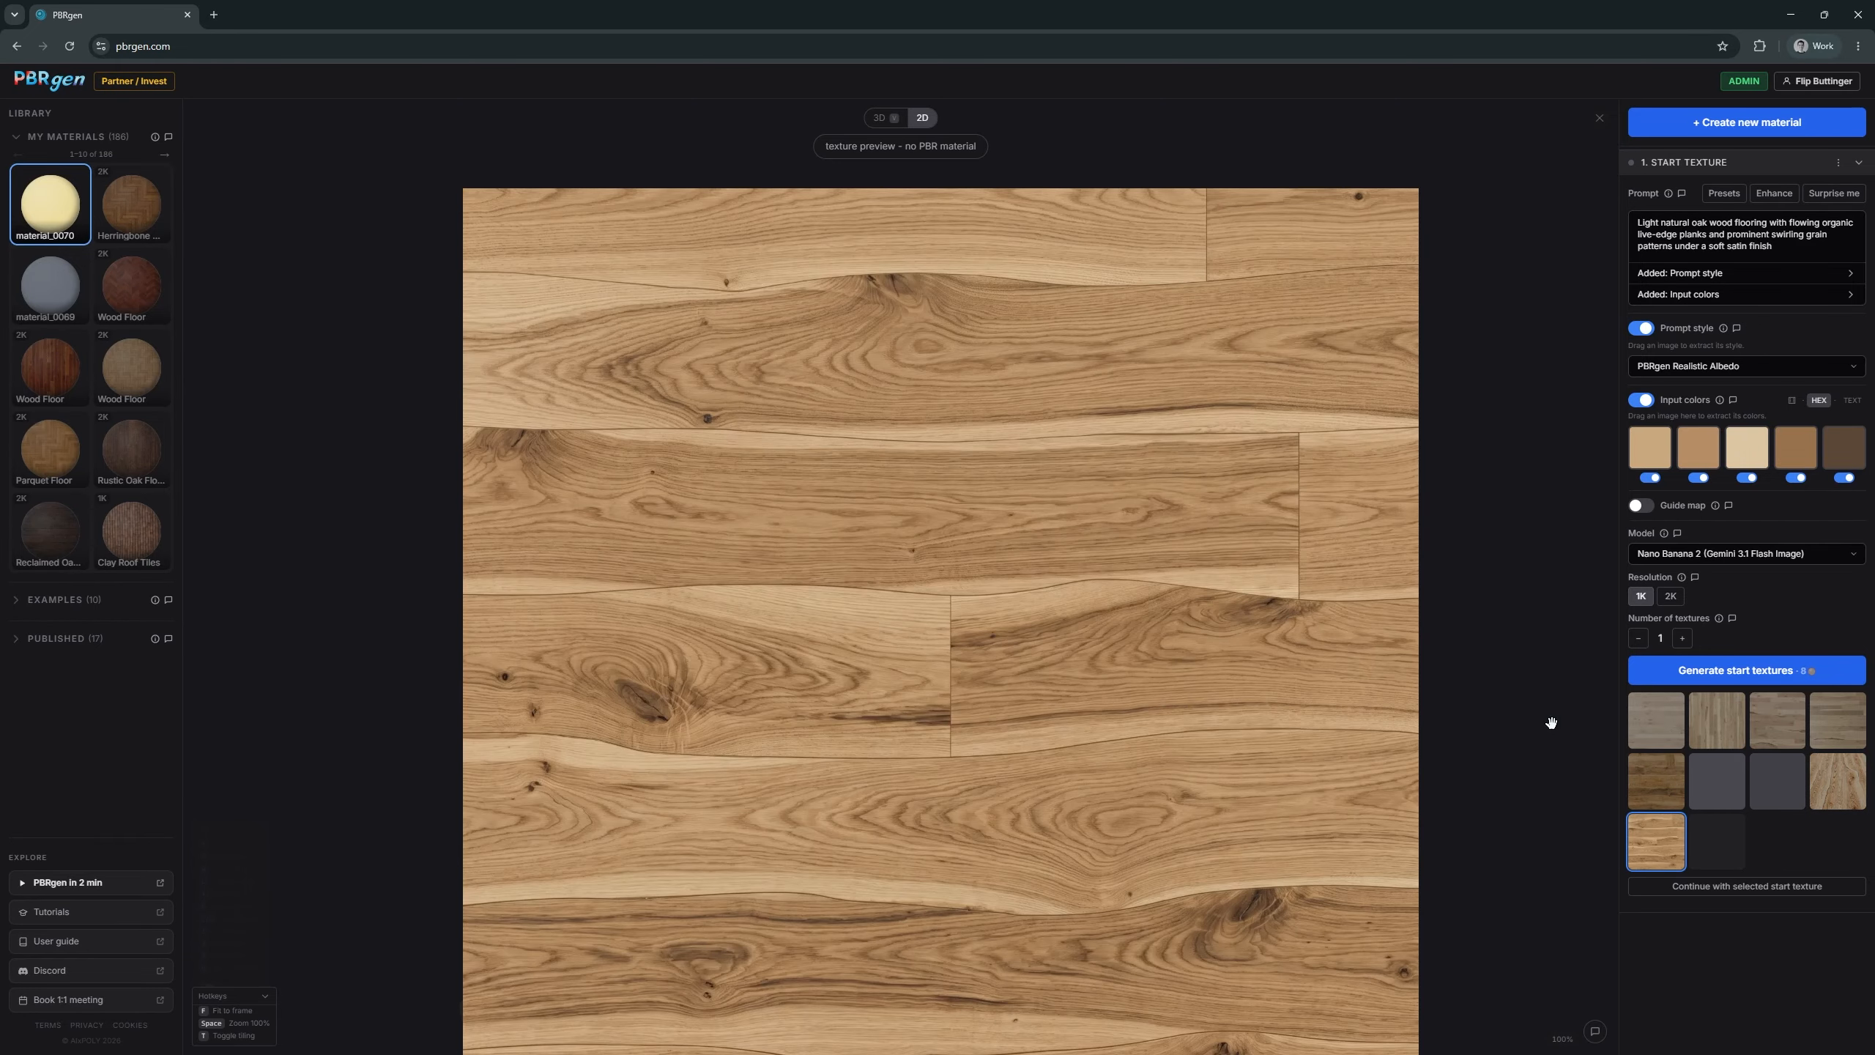
scroll(1116, 717, down, 1)
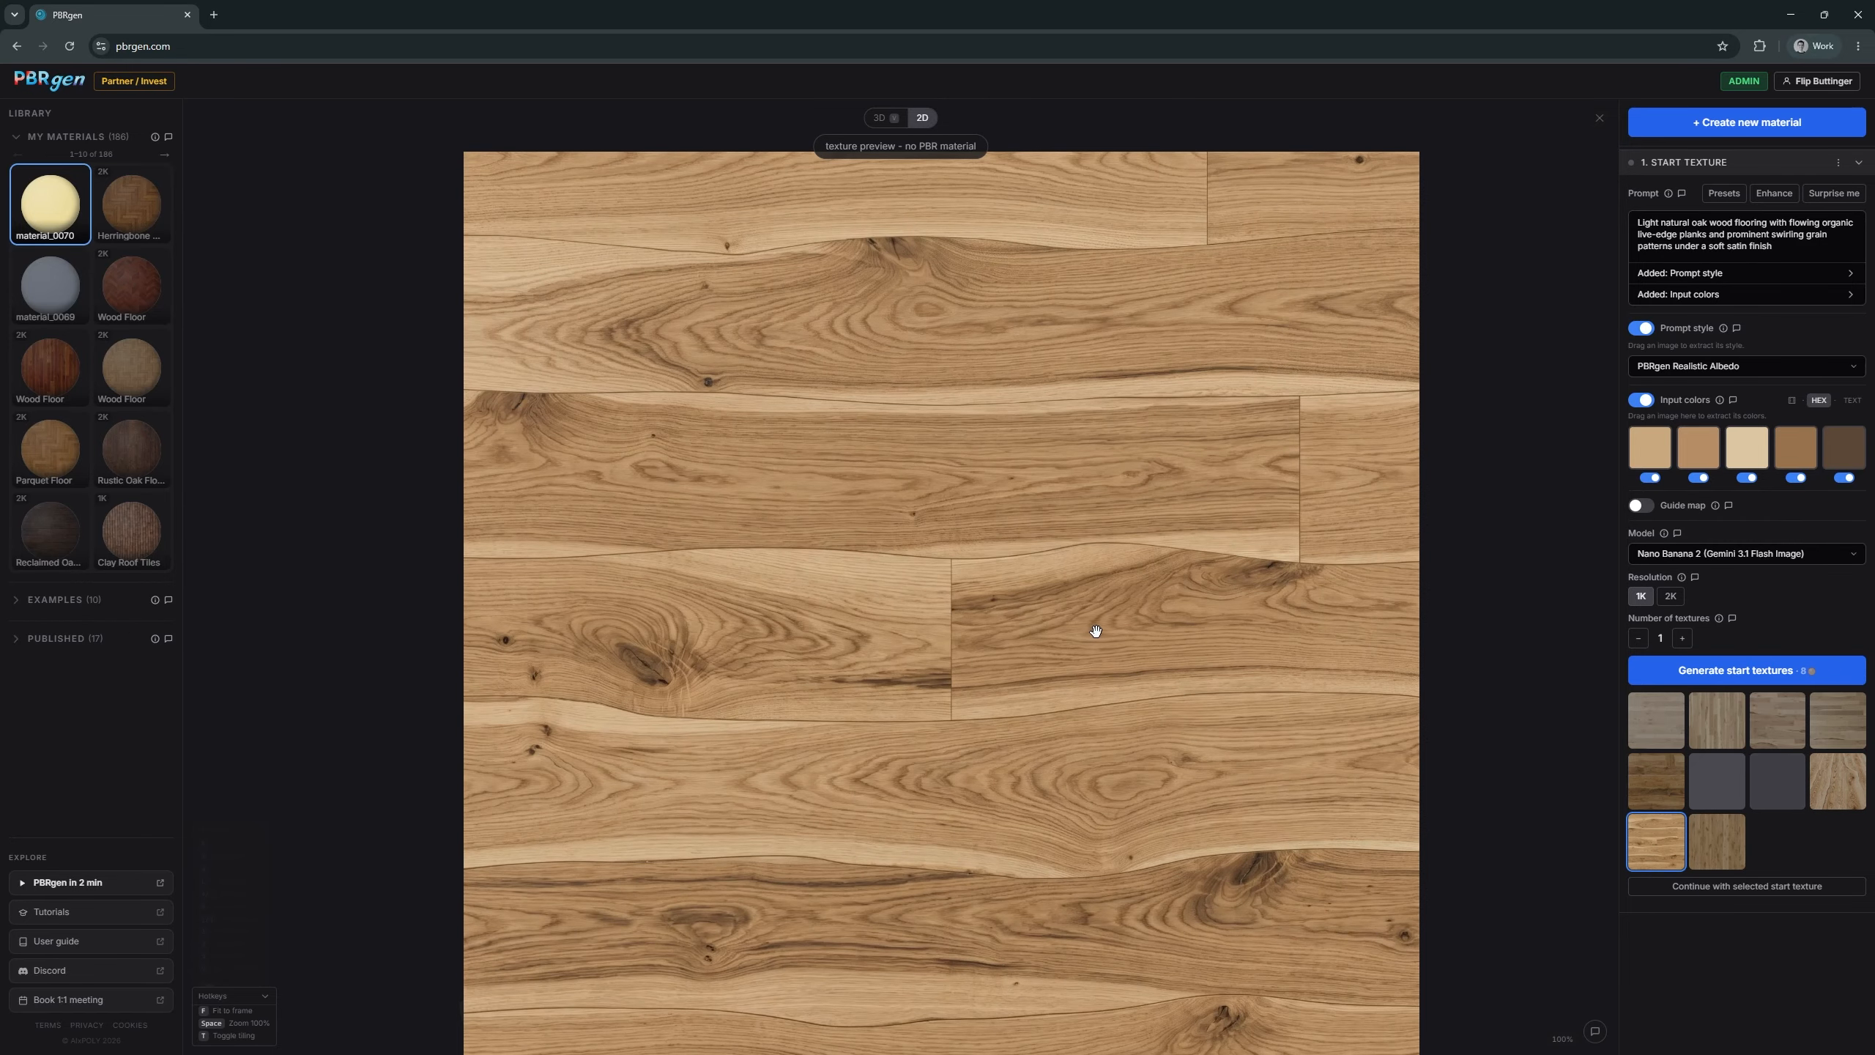
scroll(1092, 633, down, 3)
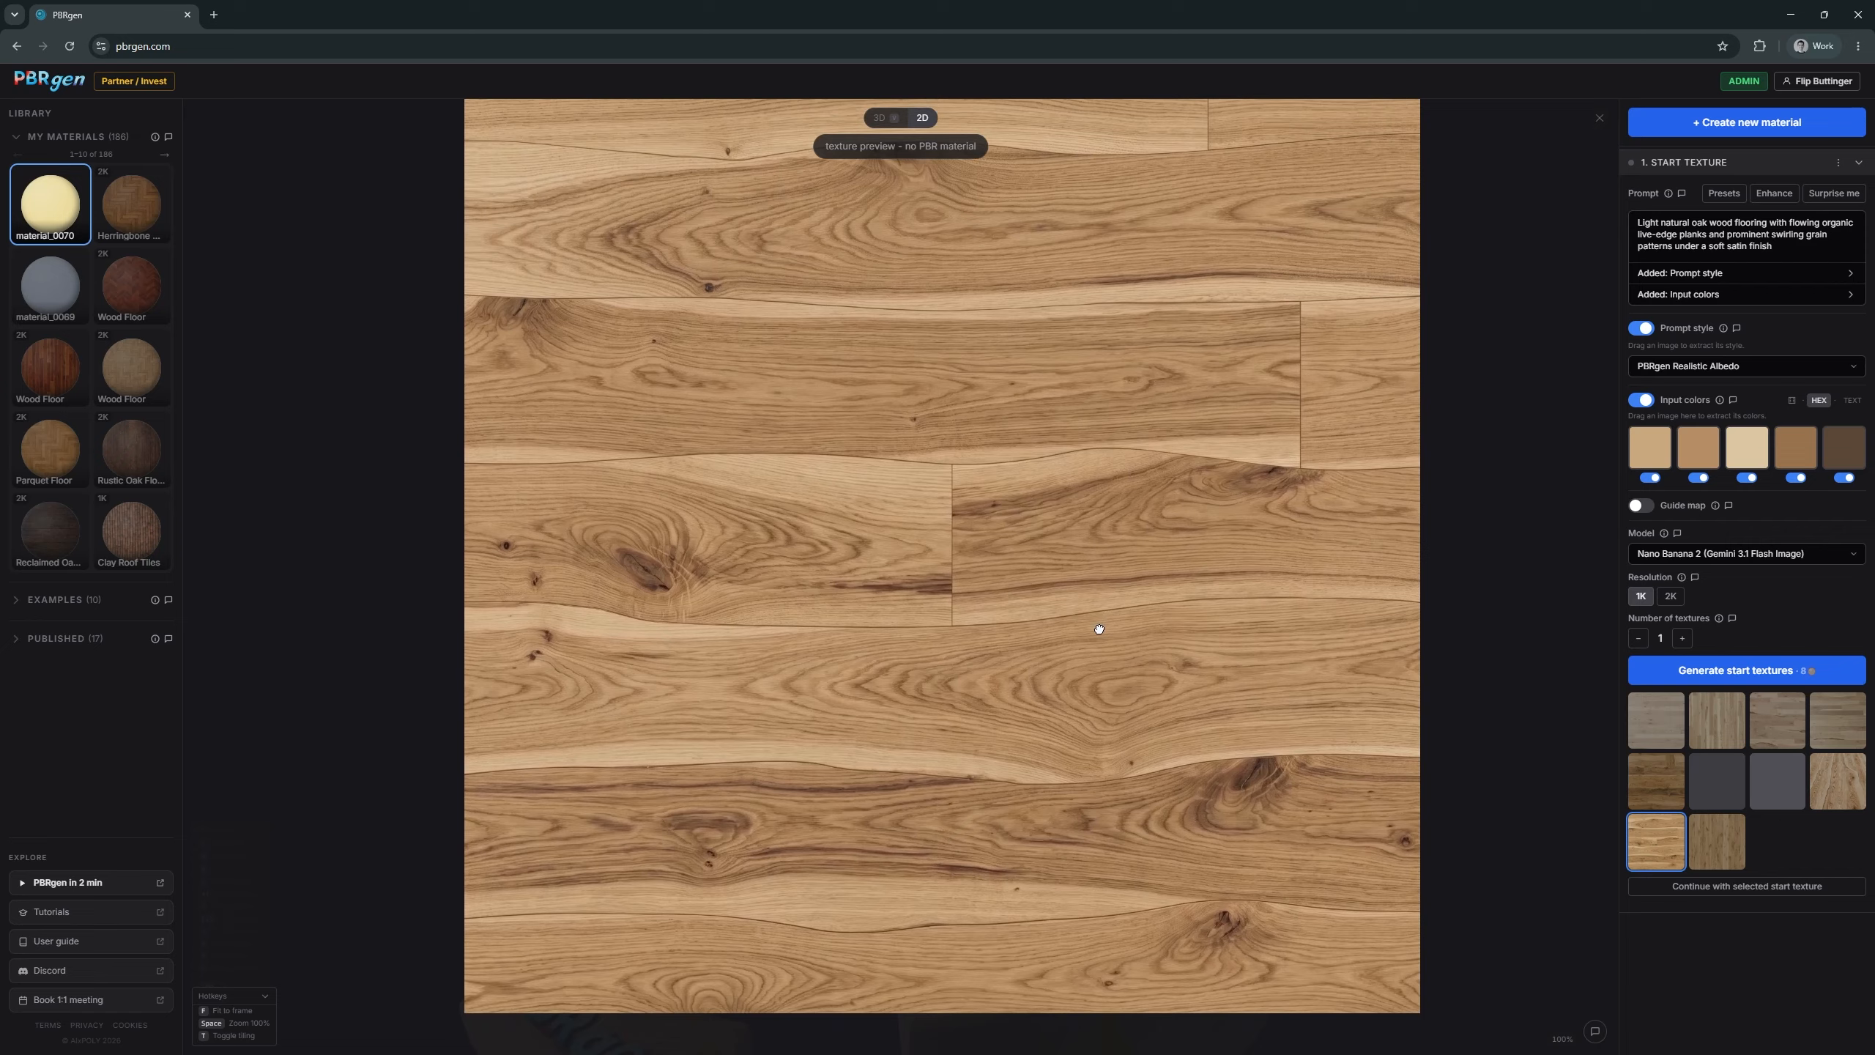
drag(1098, 628, 1094, 649)
drag(841, 1049, 622, 79)
drag(1220, 547, 1427, 525)
key(alt+Tab)
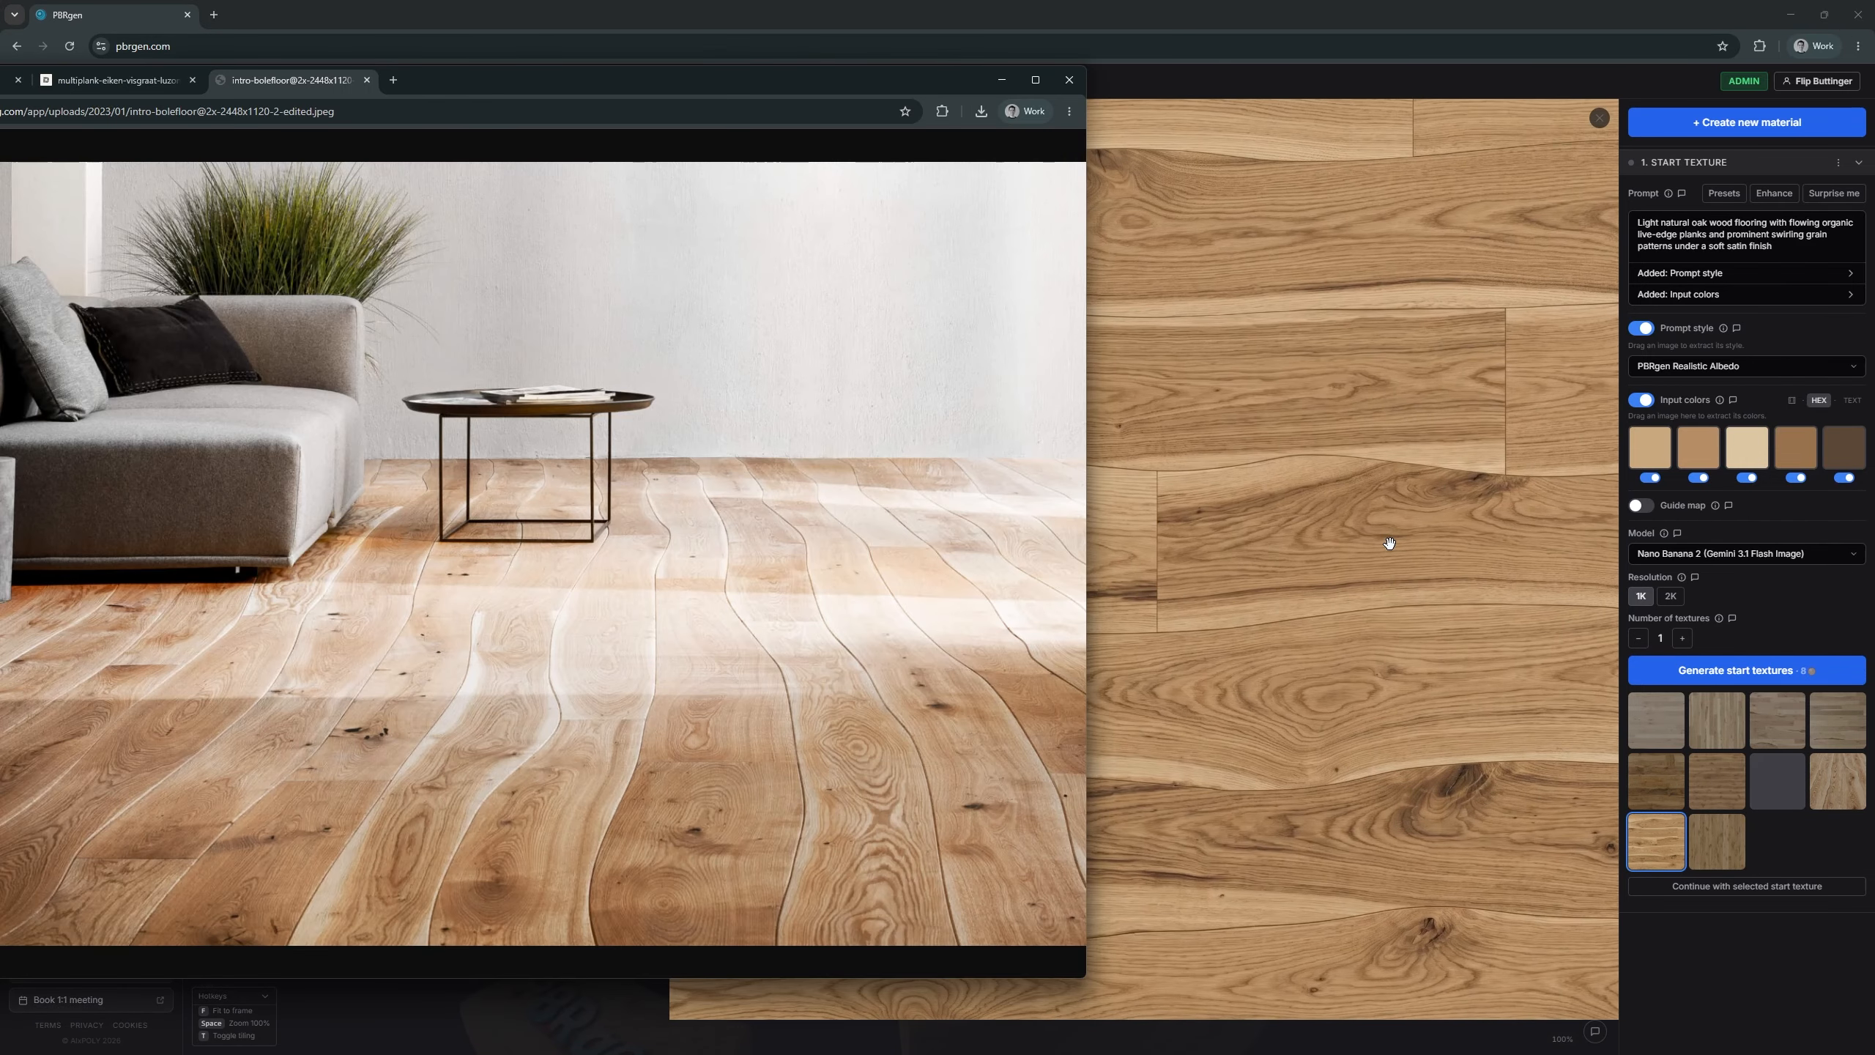
click(1722, 861)
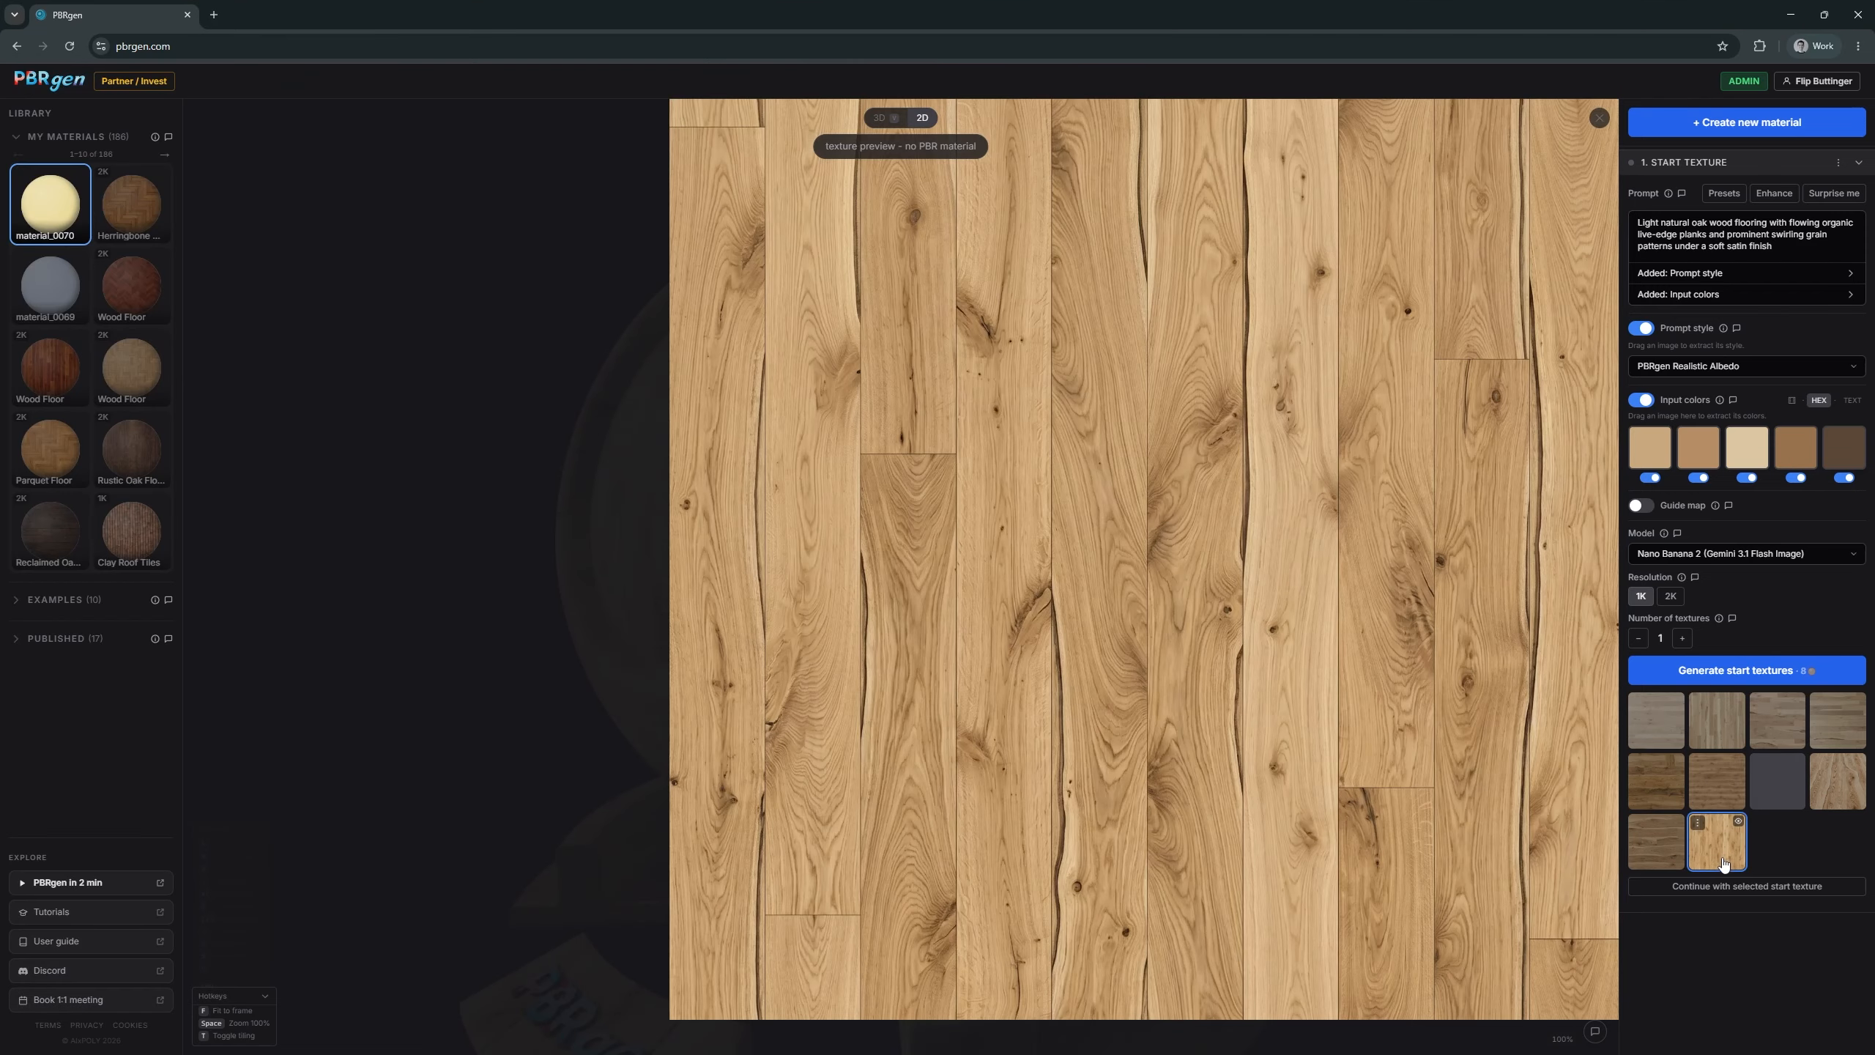
drag(1400, 481, 1229, 611)
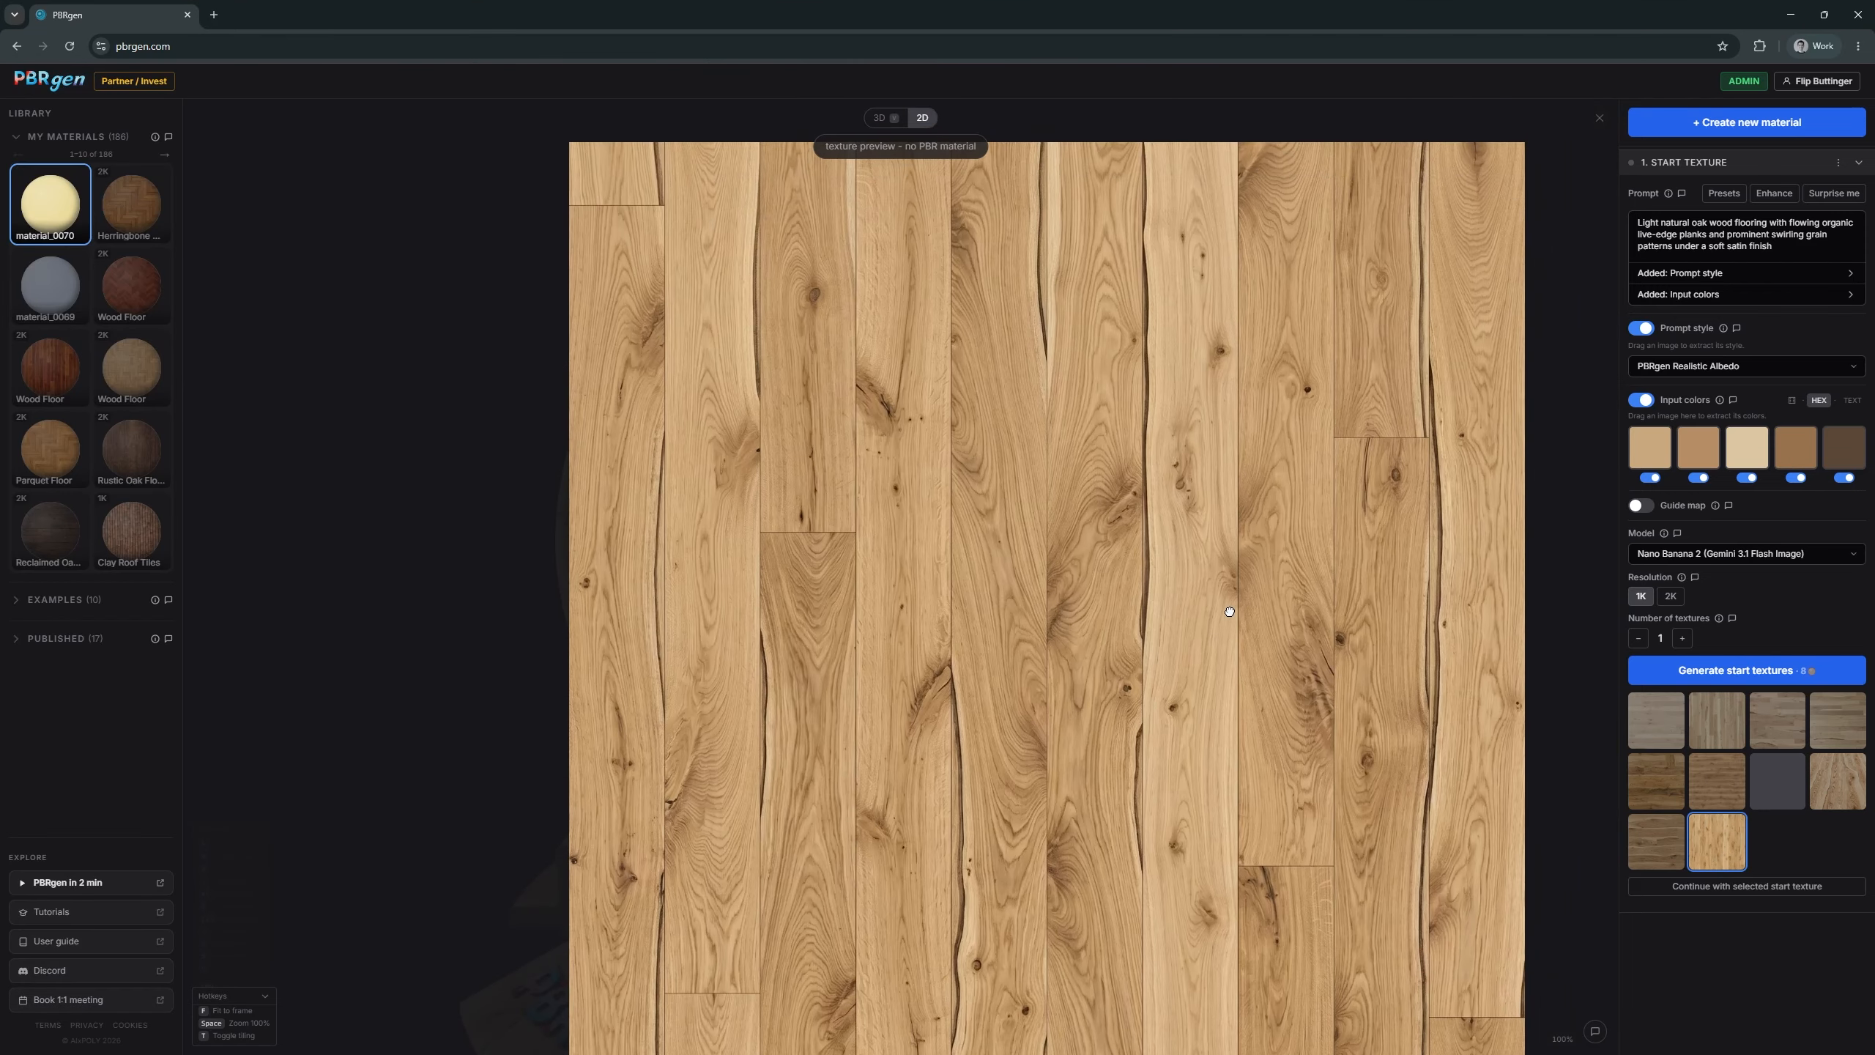
click(1724, 799)
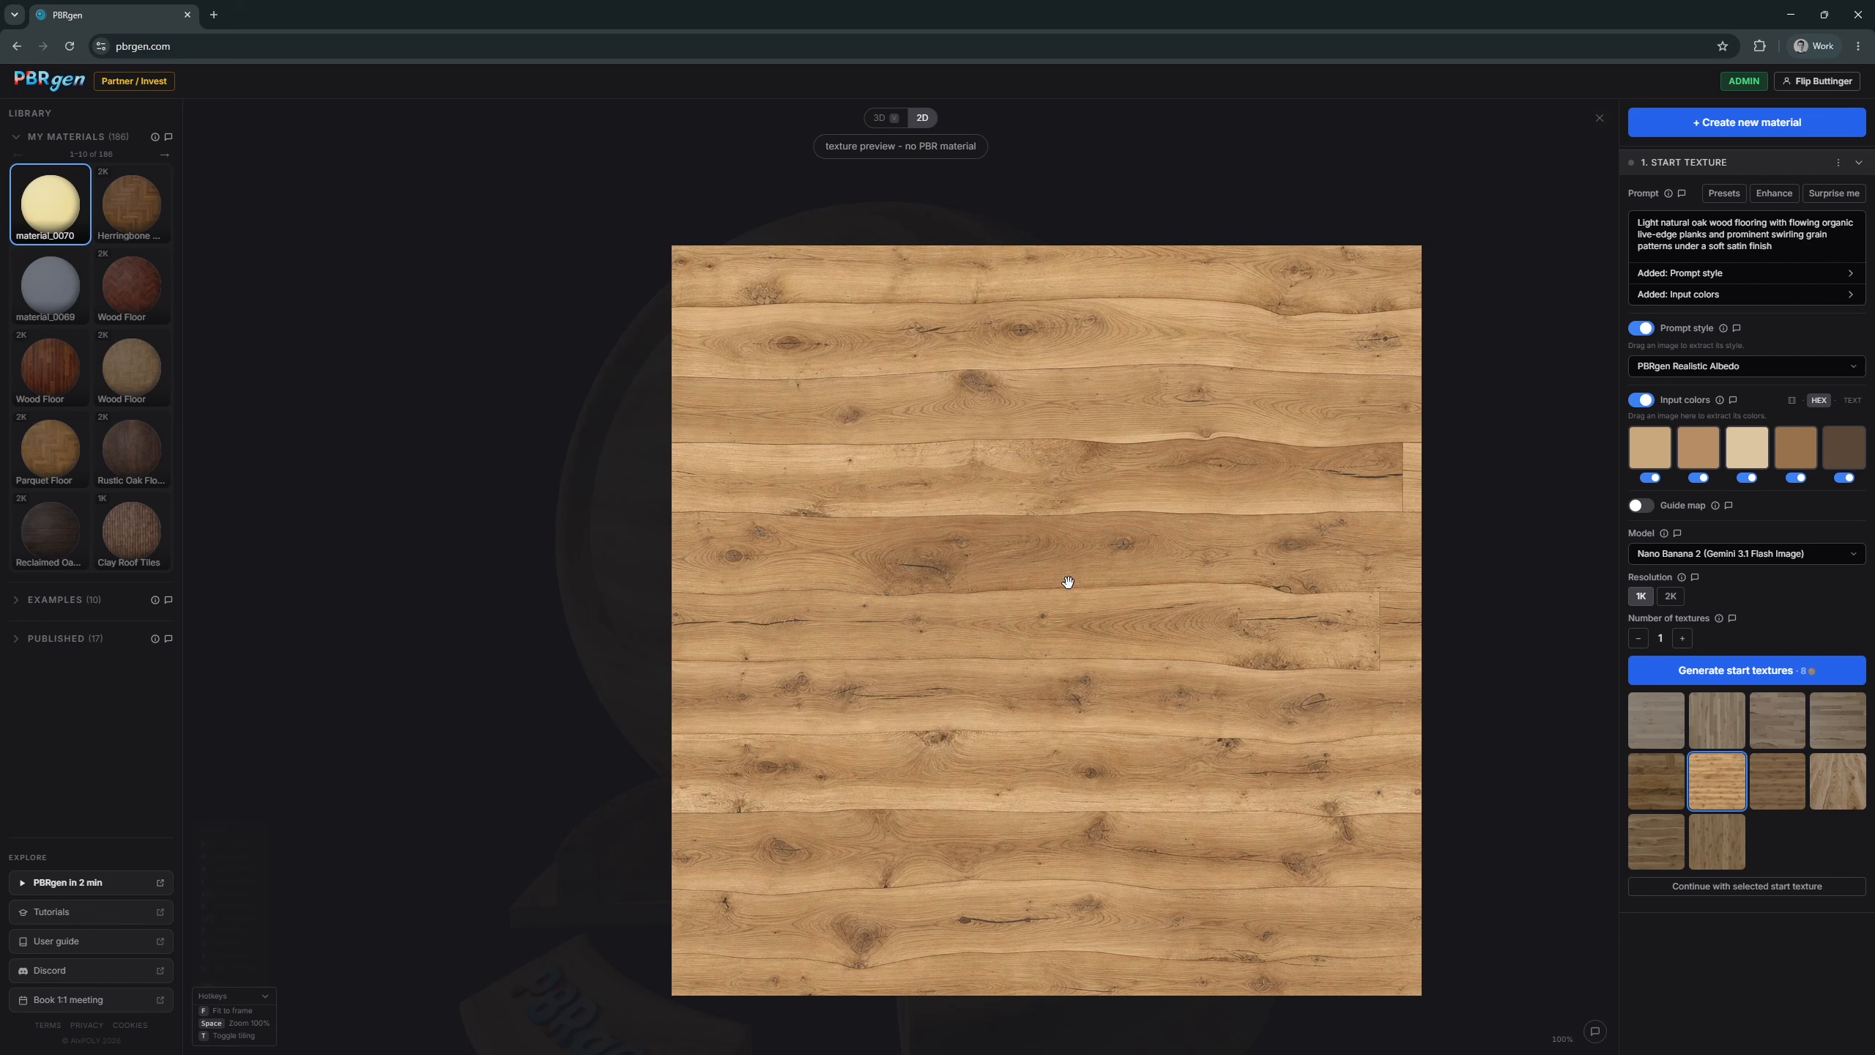
- Compare the two wavy-plank oak textures in the second row with the reference floor and continue with the second thumbnail as start texture
drag(1146, 574, 1098, 532)
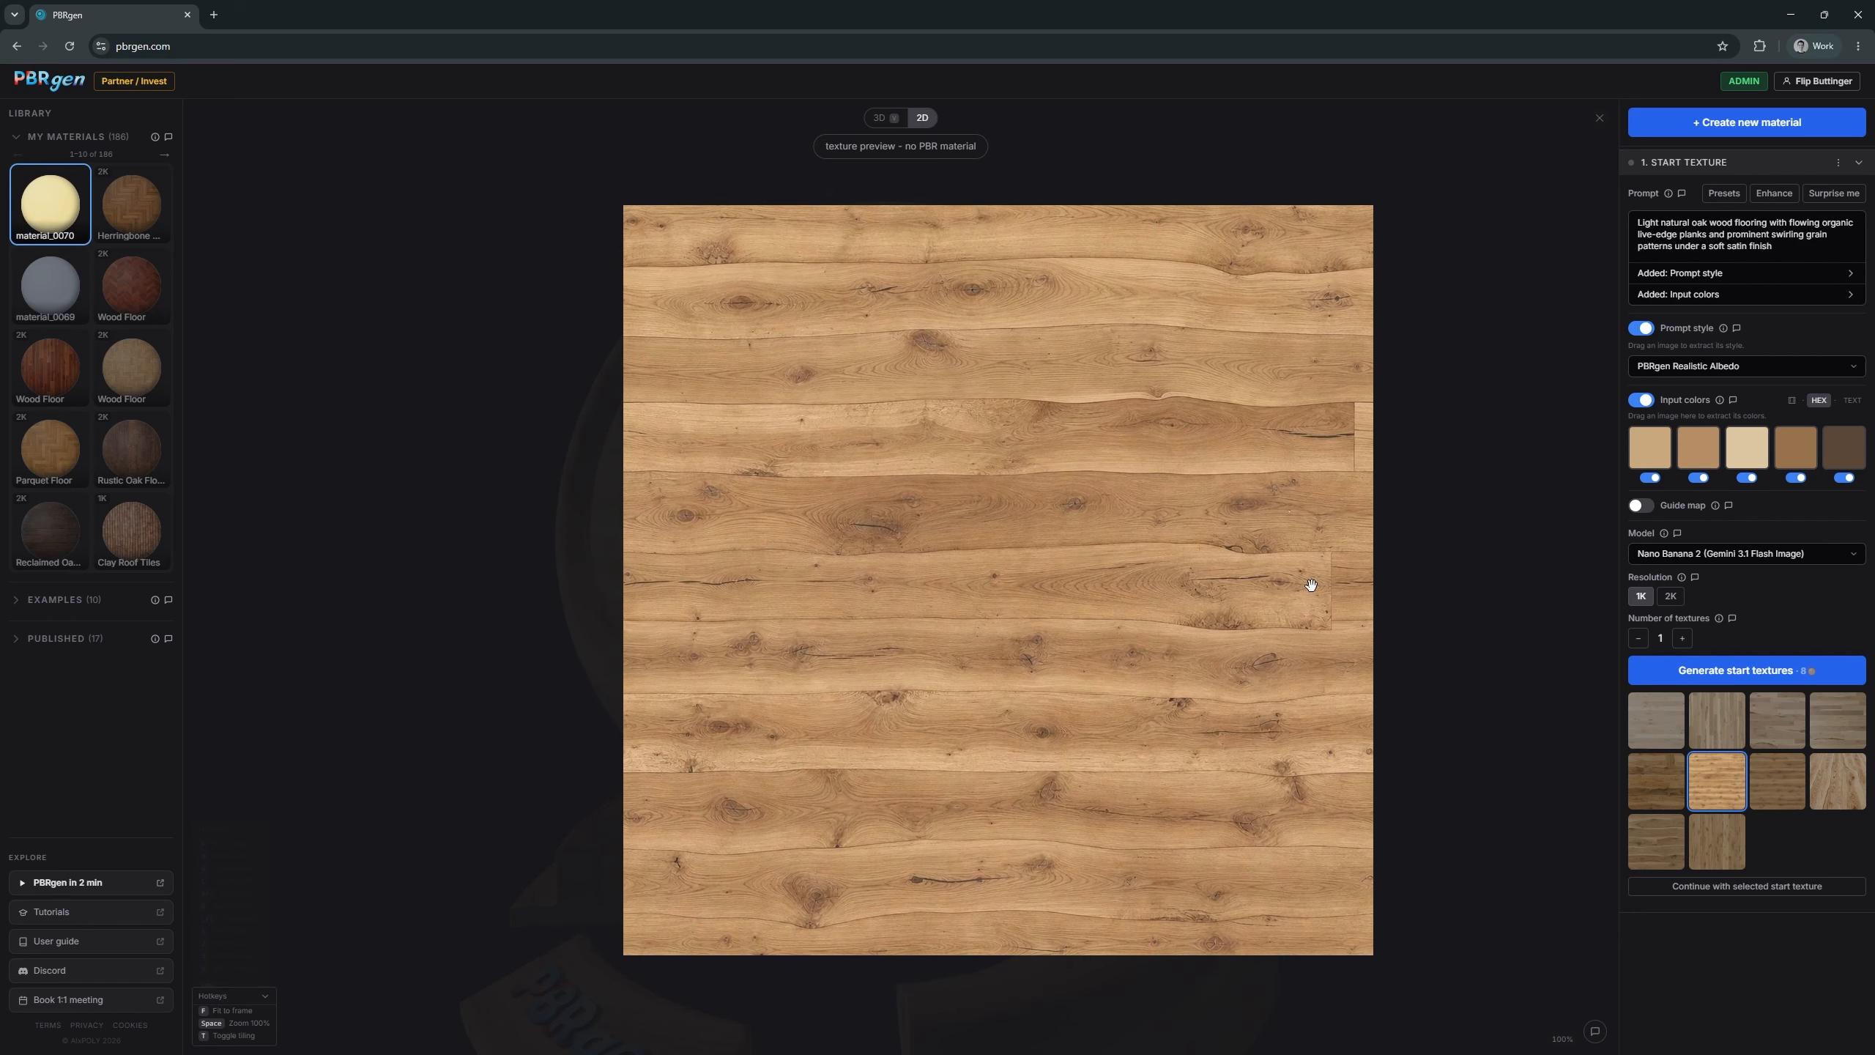
click(1774, 807)
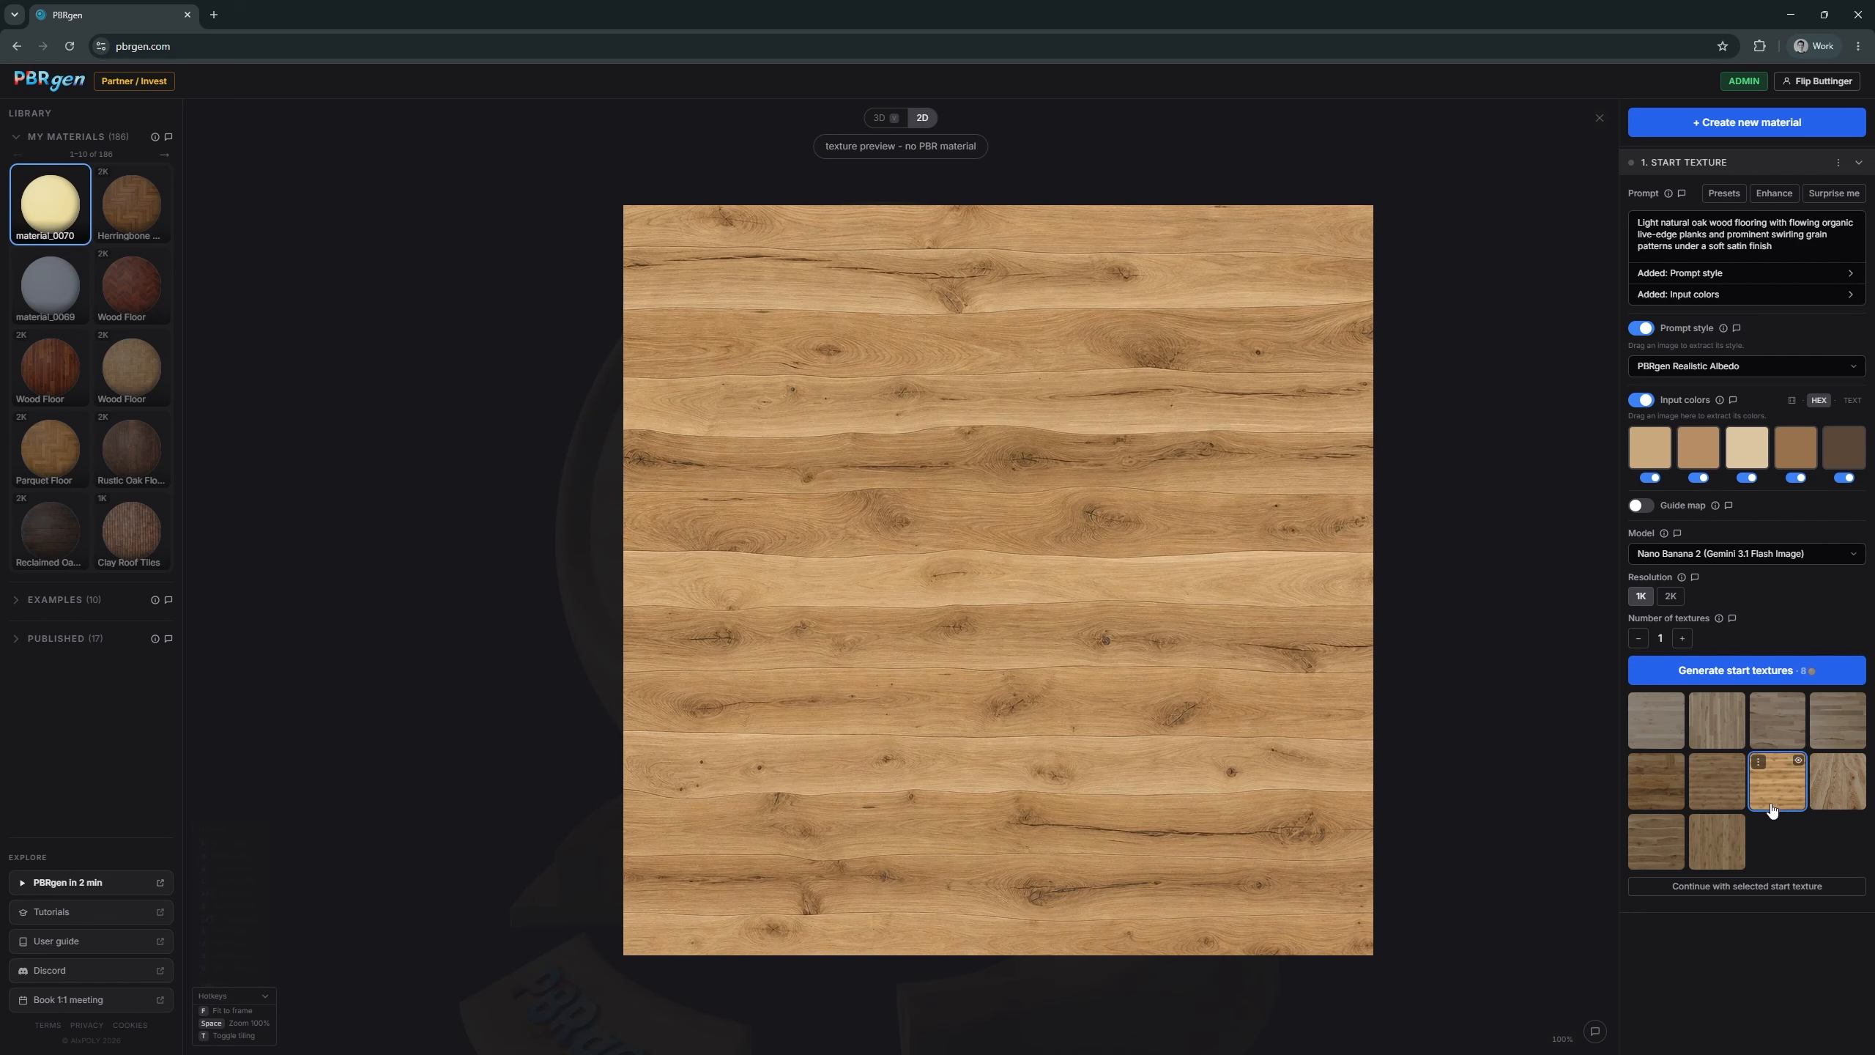
click(1721, 803)
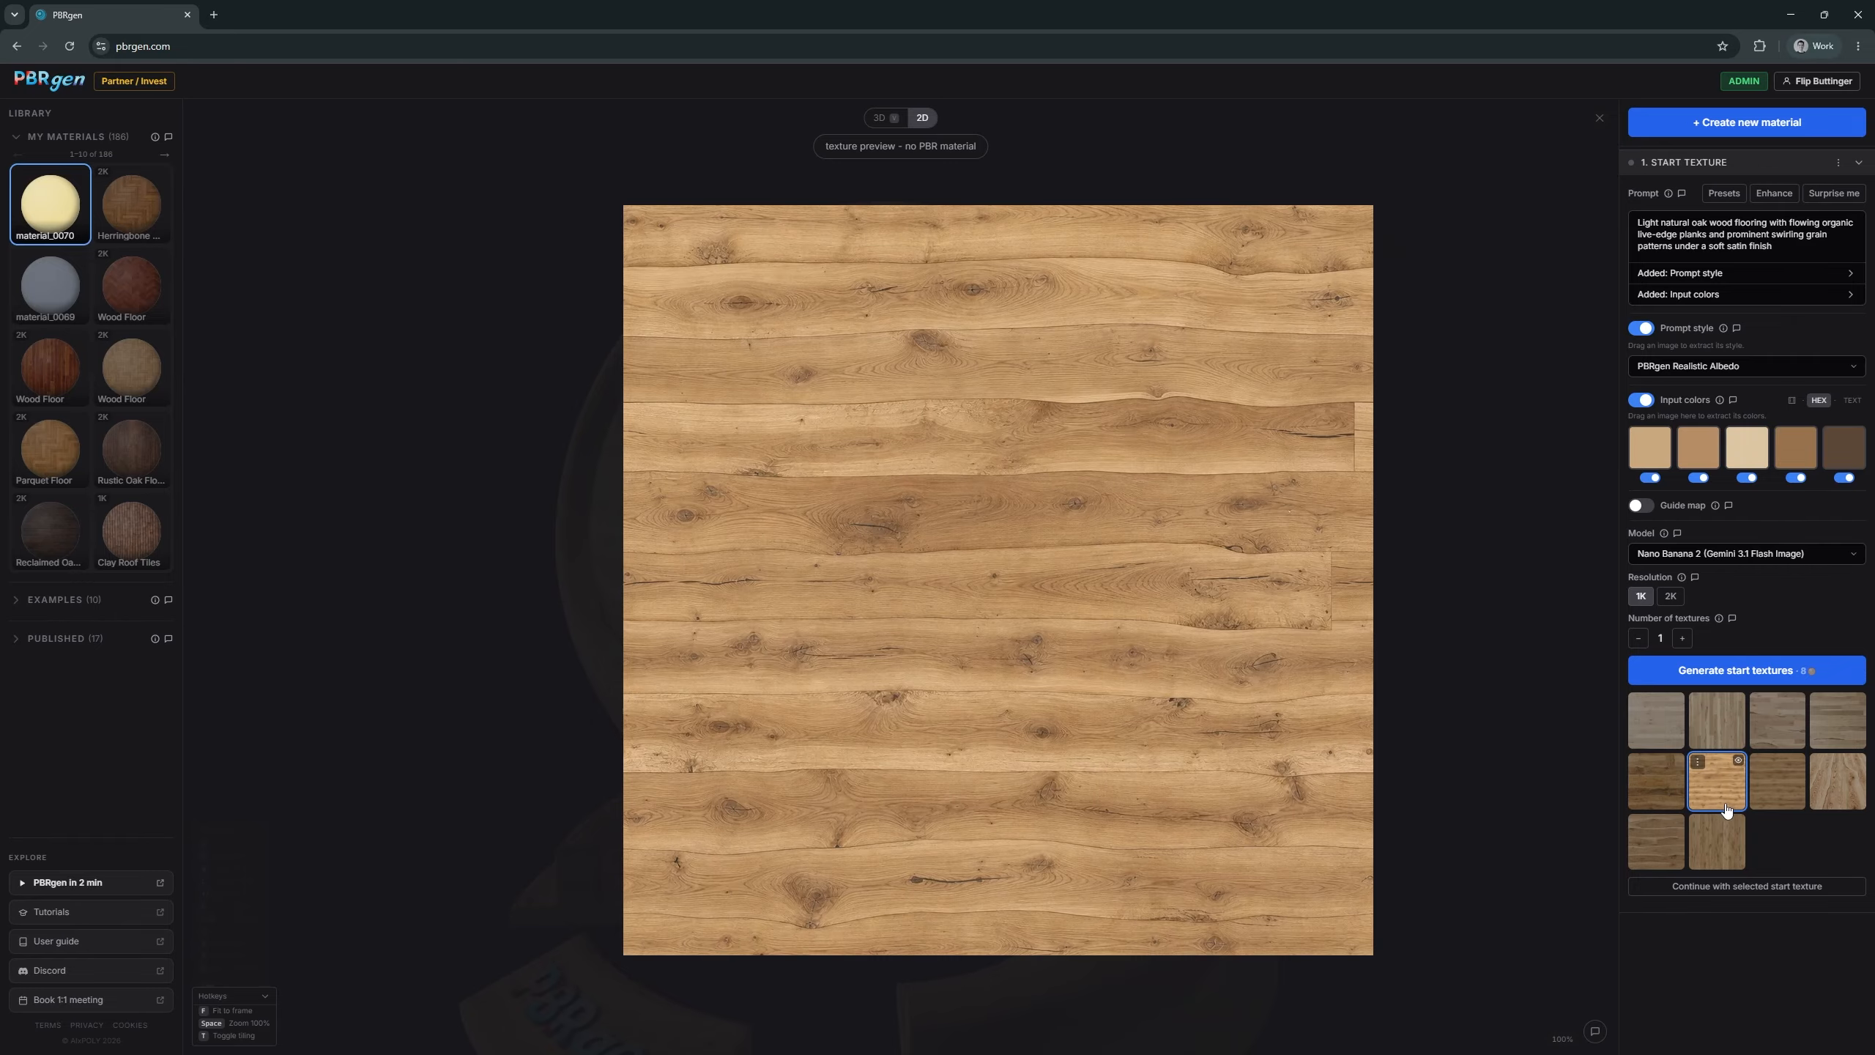
click(1770, 803)
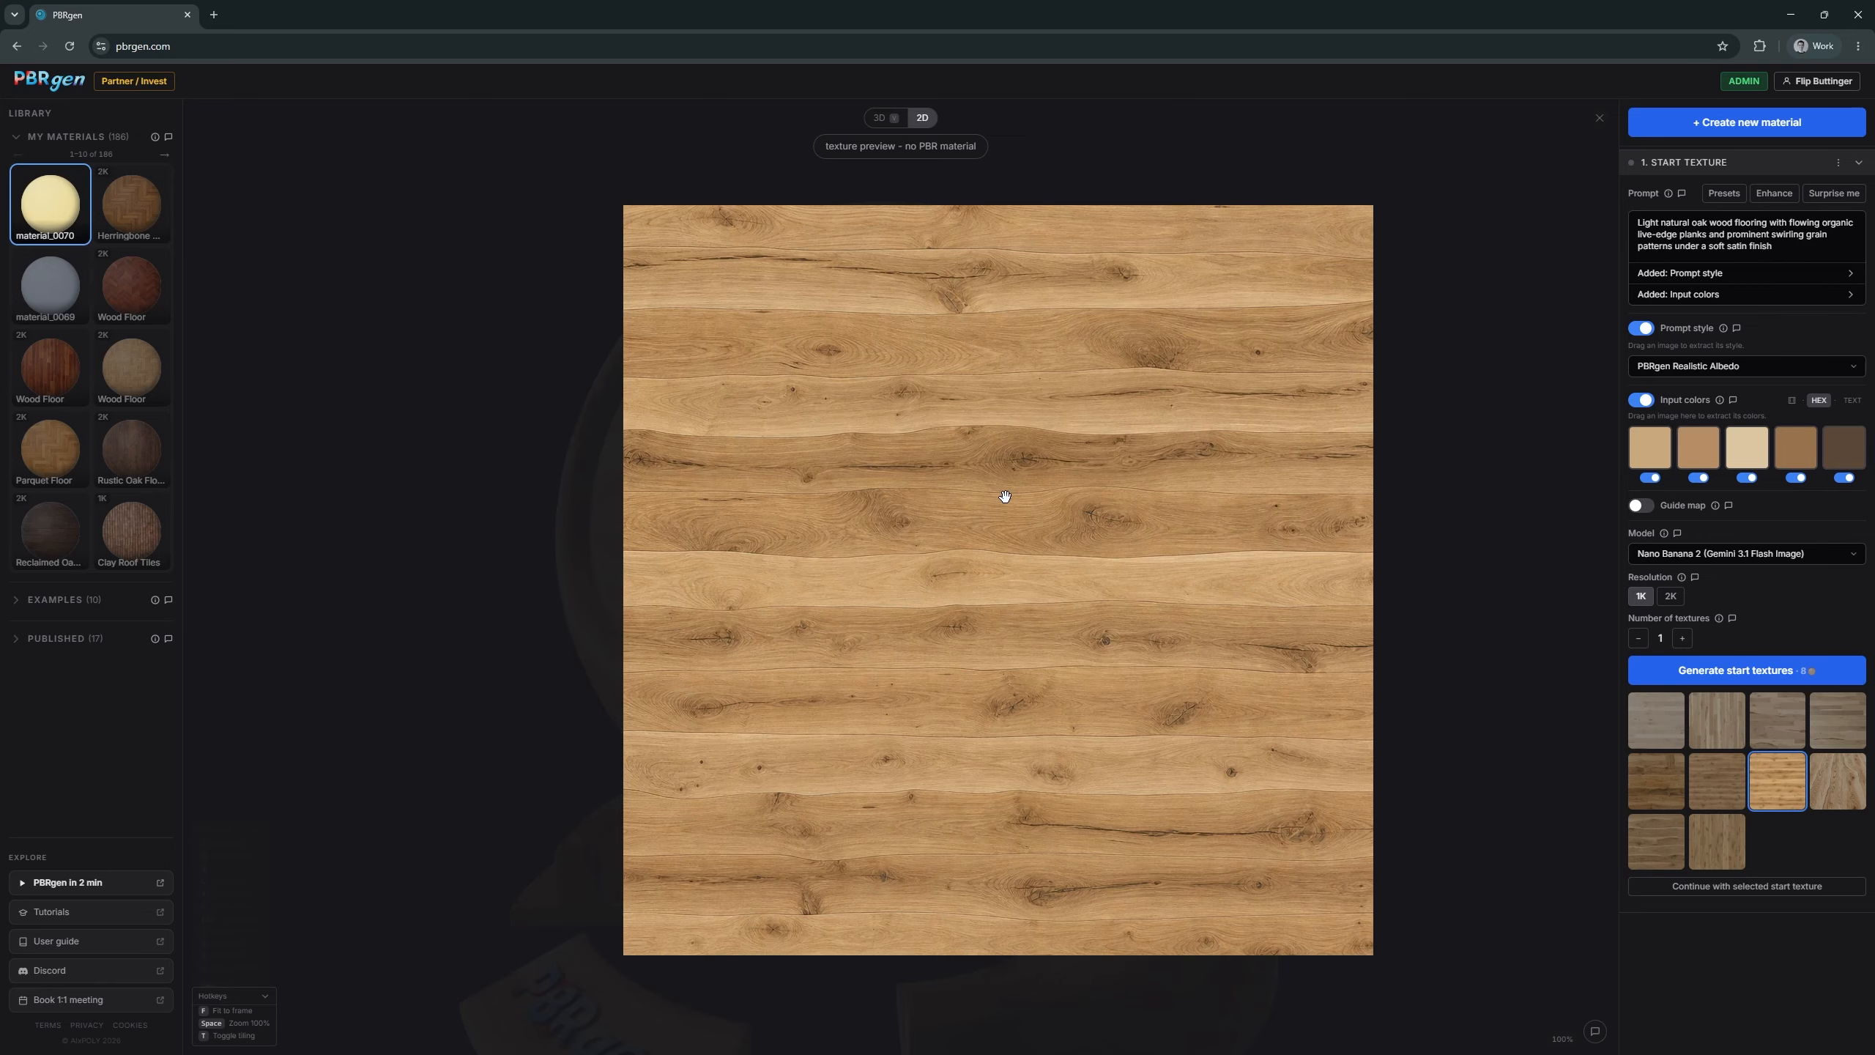
click(1707, 799)
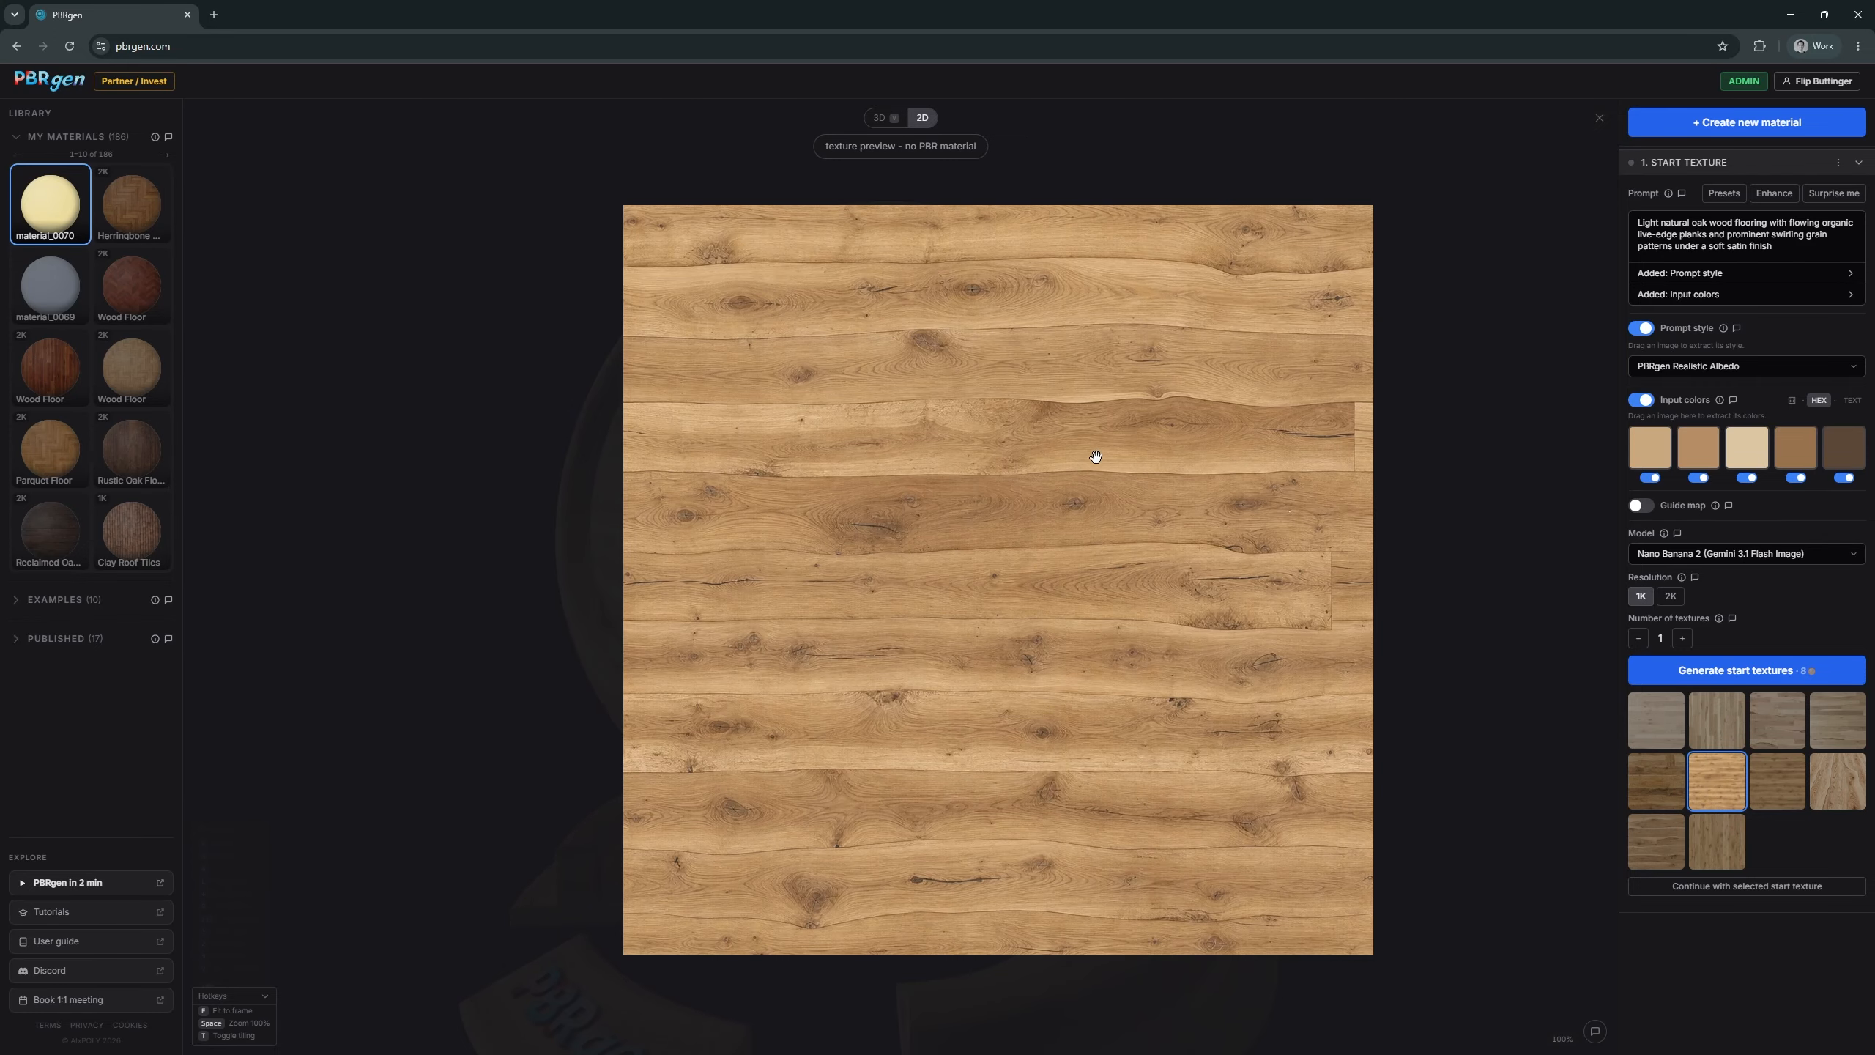
drag(1096, 457, 1093, 468)
key(alt+Tab)
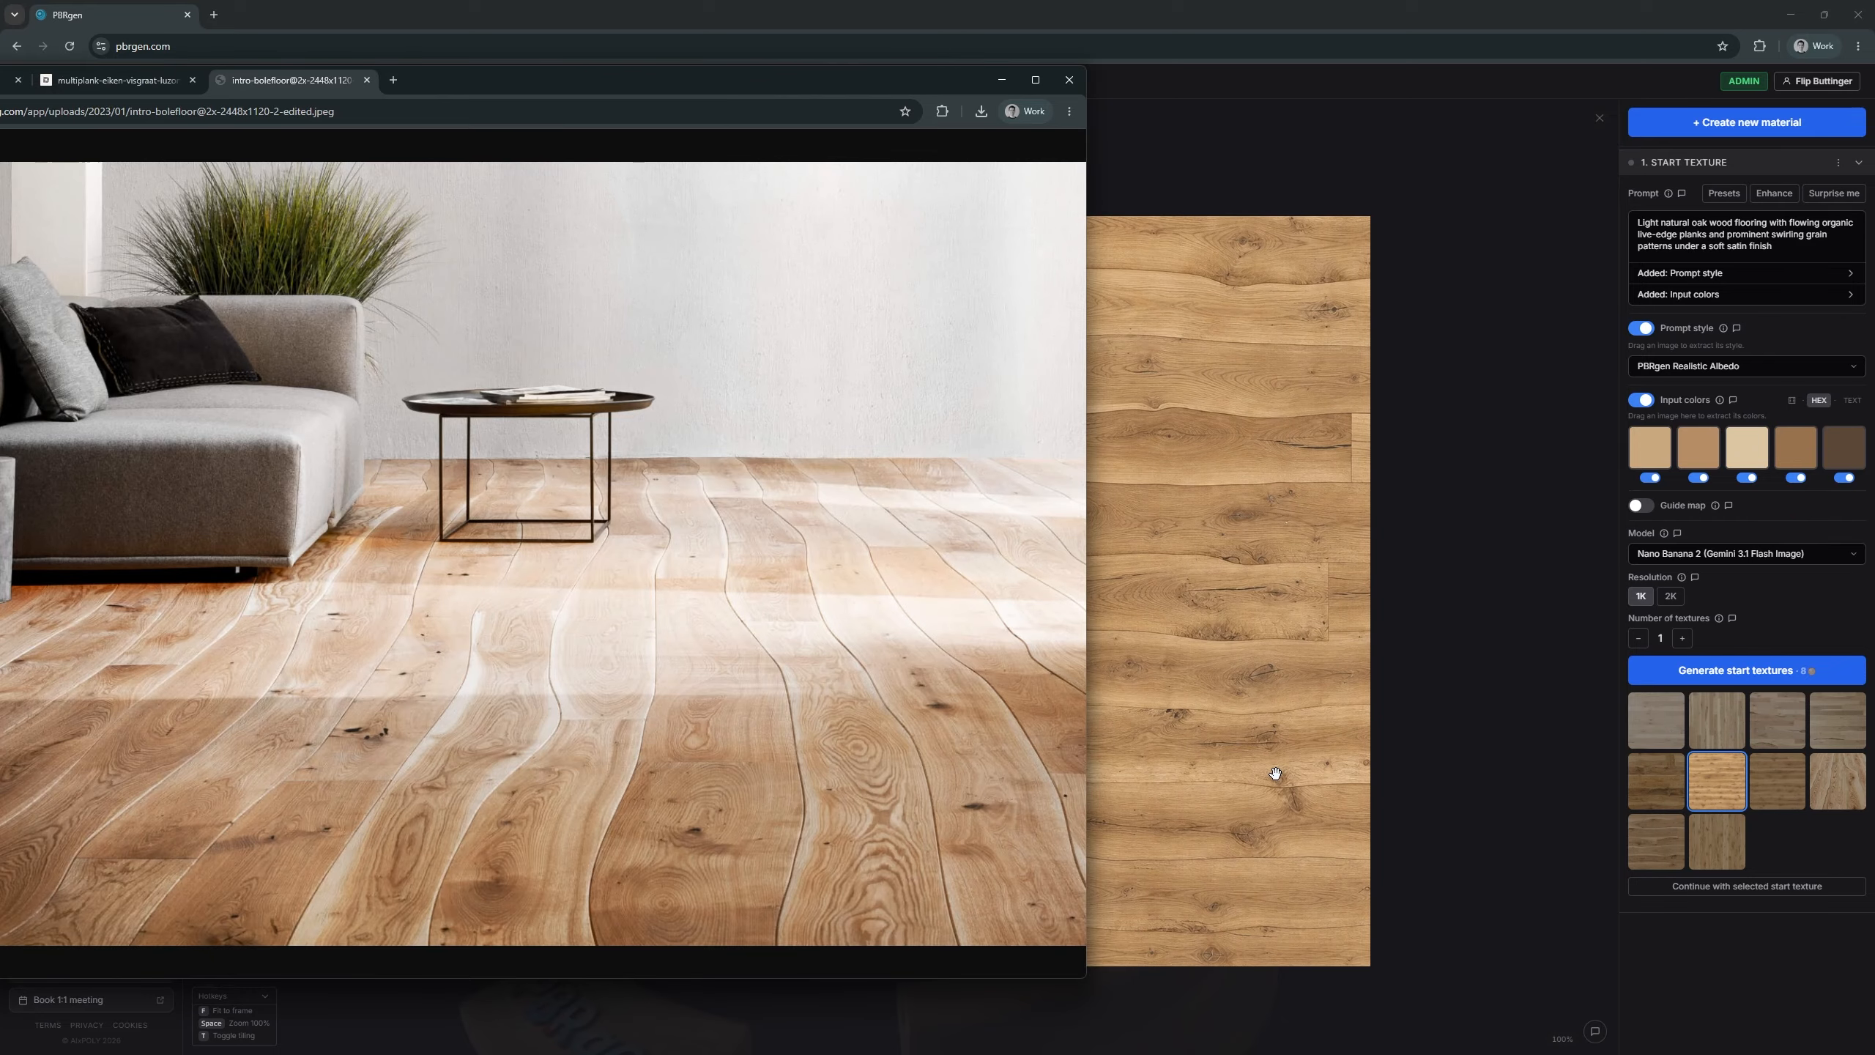
drag(1252, 730, 1318, 741)
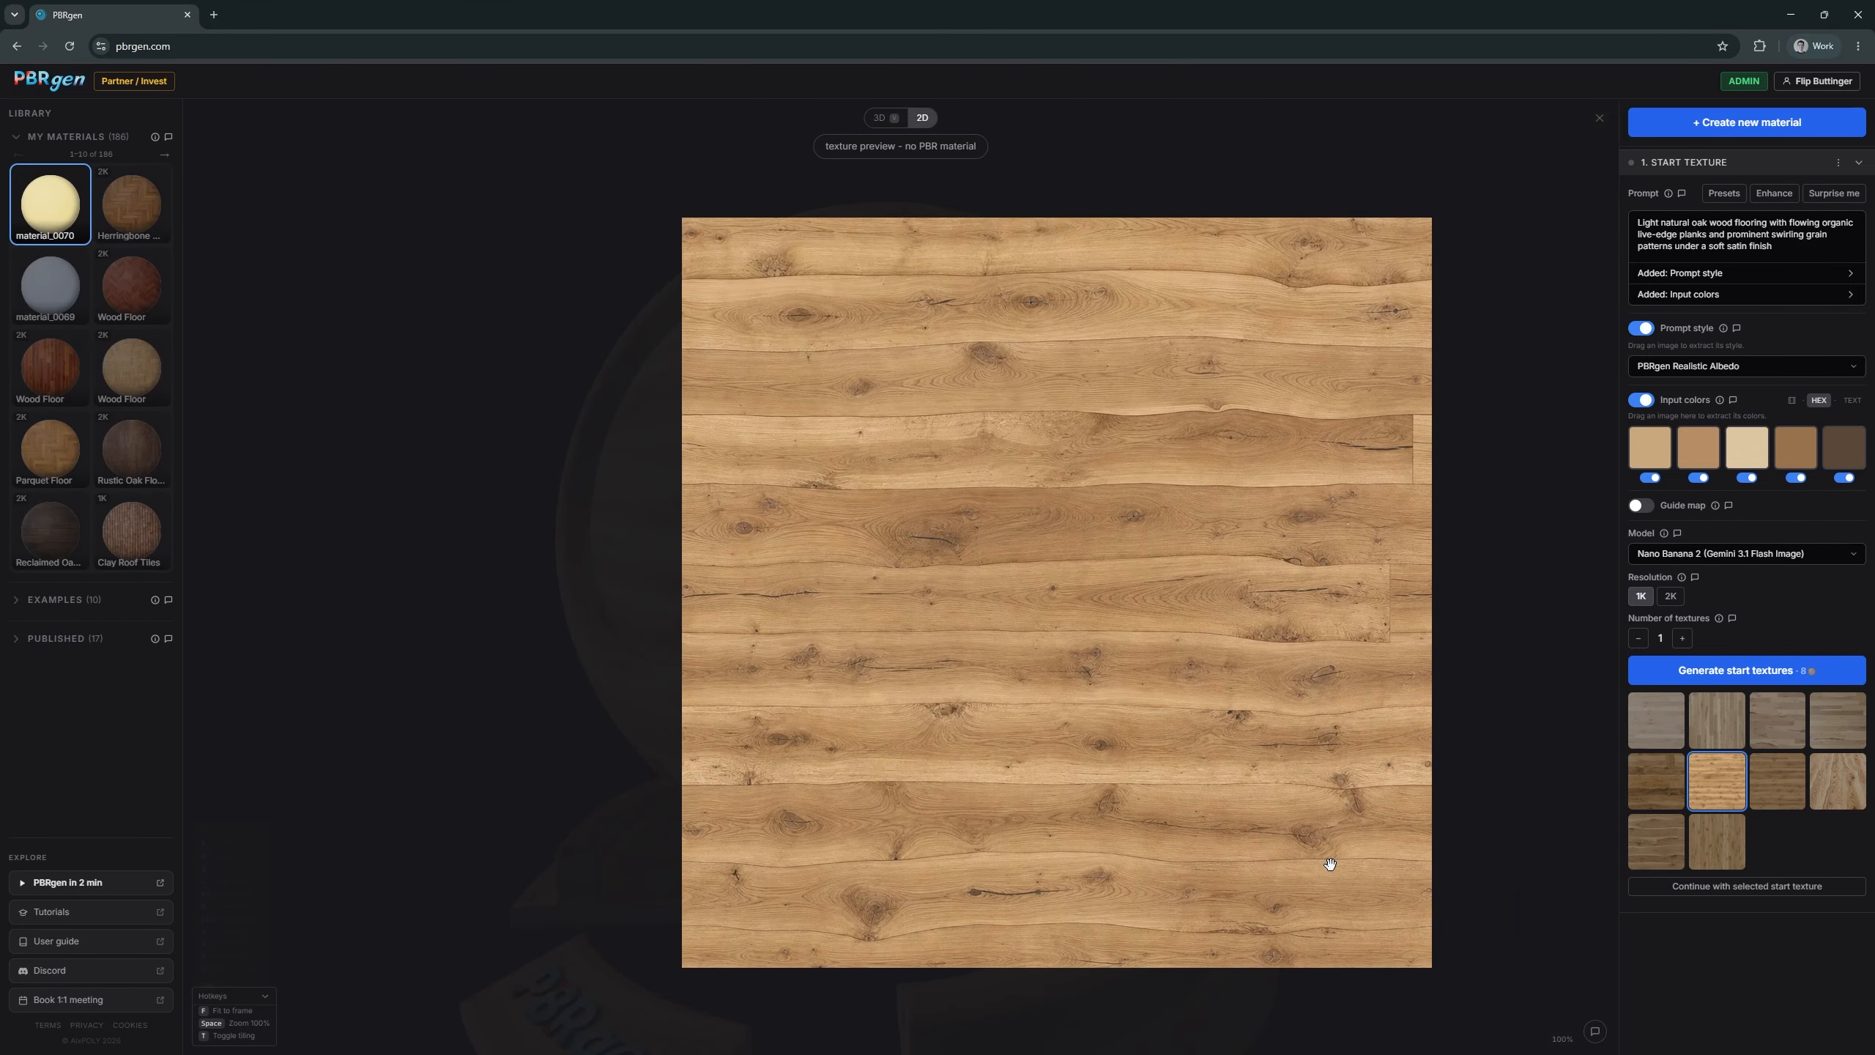
click(1710, 891)
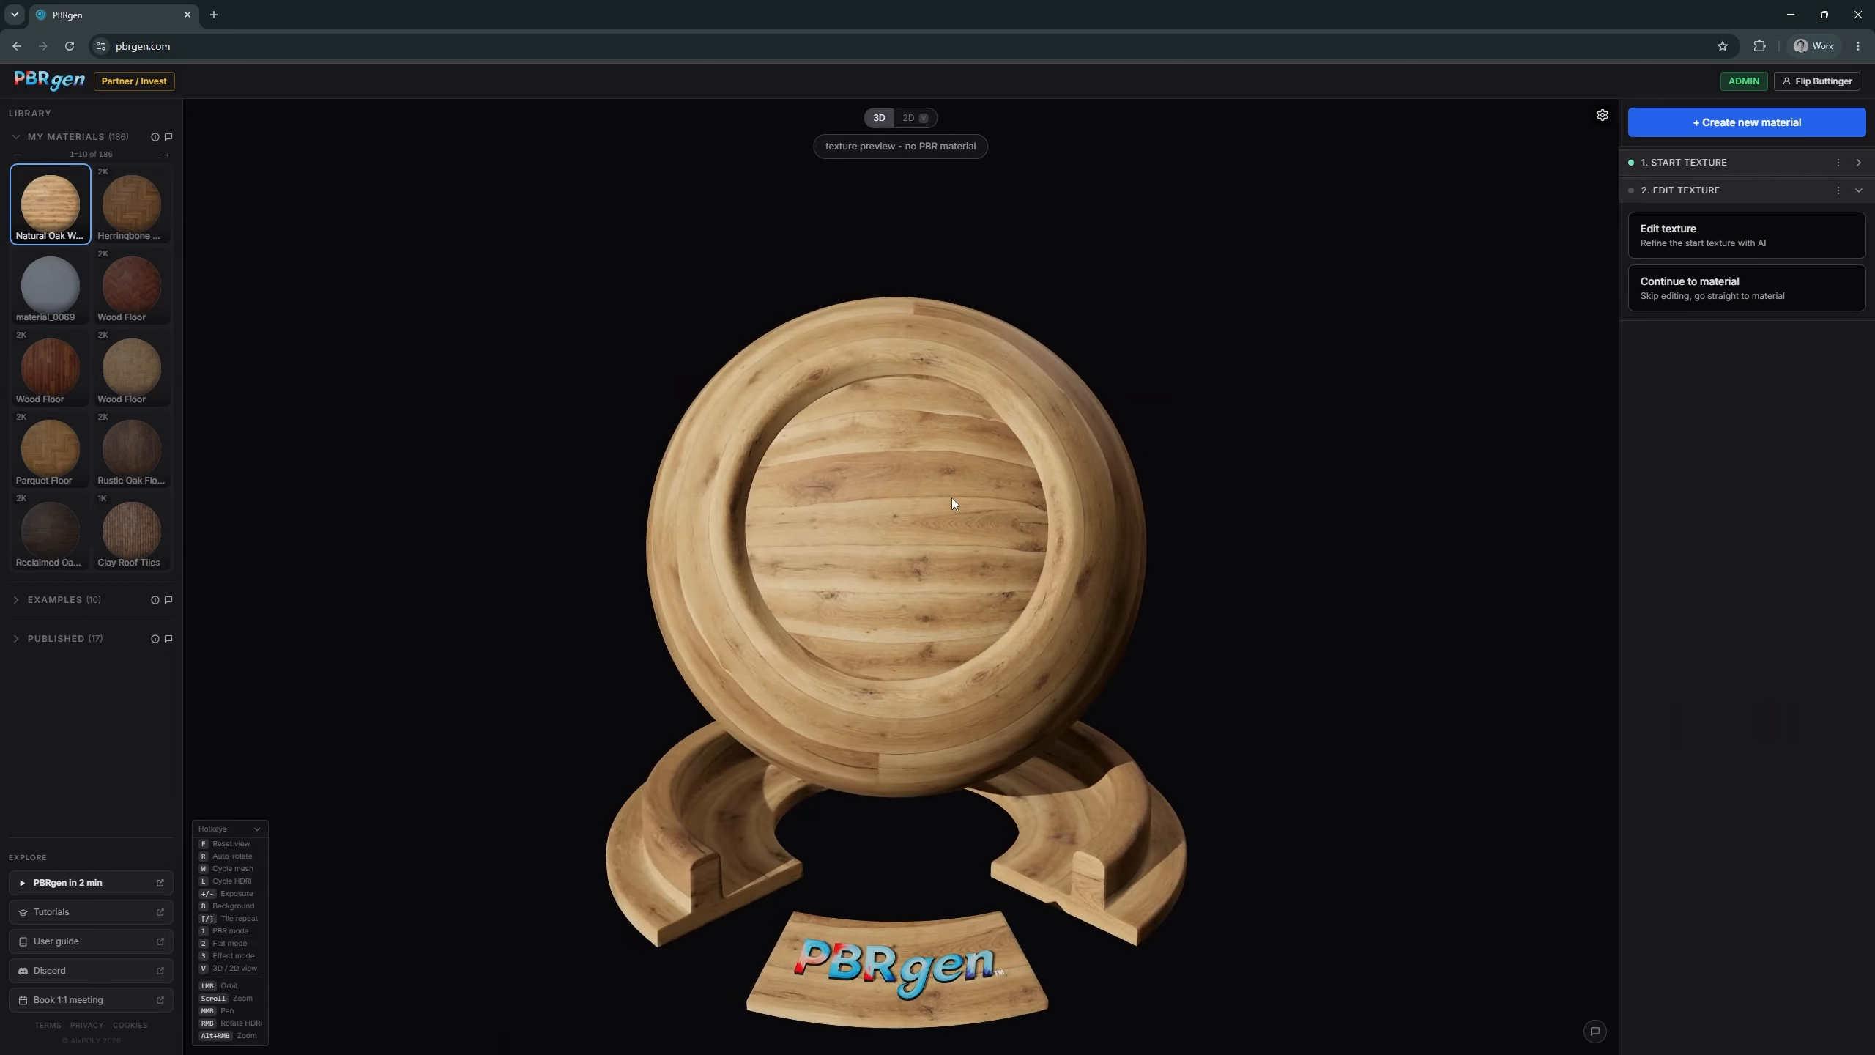
- Check the oak texture up close on the preview ball and skip AI editing to go straight to material creation
scroll(1033, 486, up, 6)
drag(1094, 472, 1172, 484)
scroll(1113, 475, down, 1)
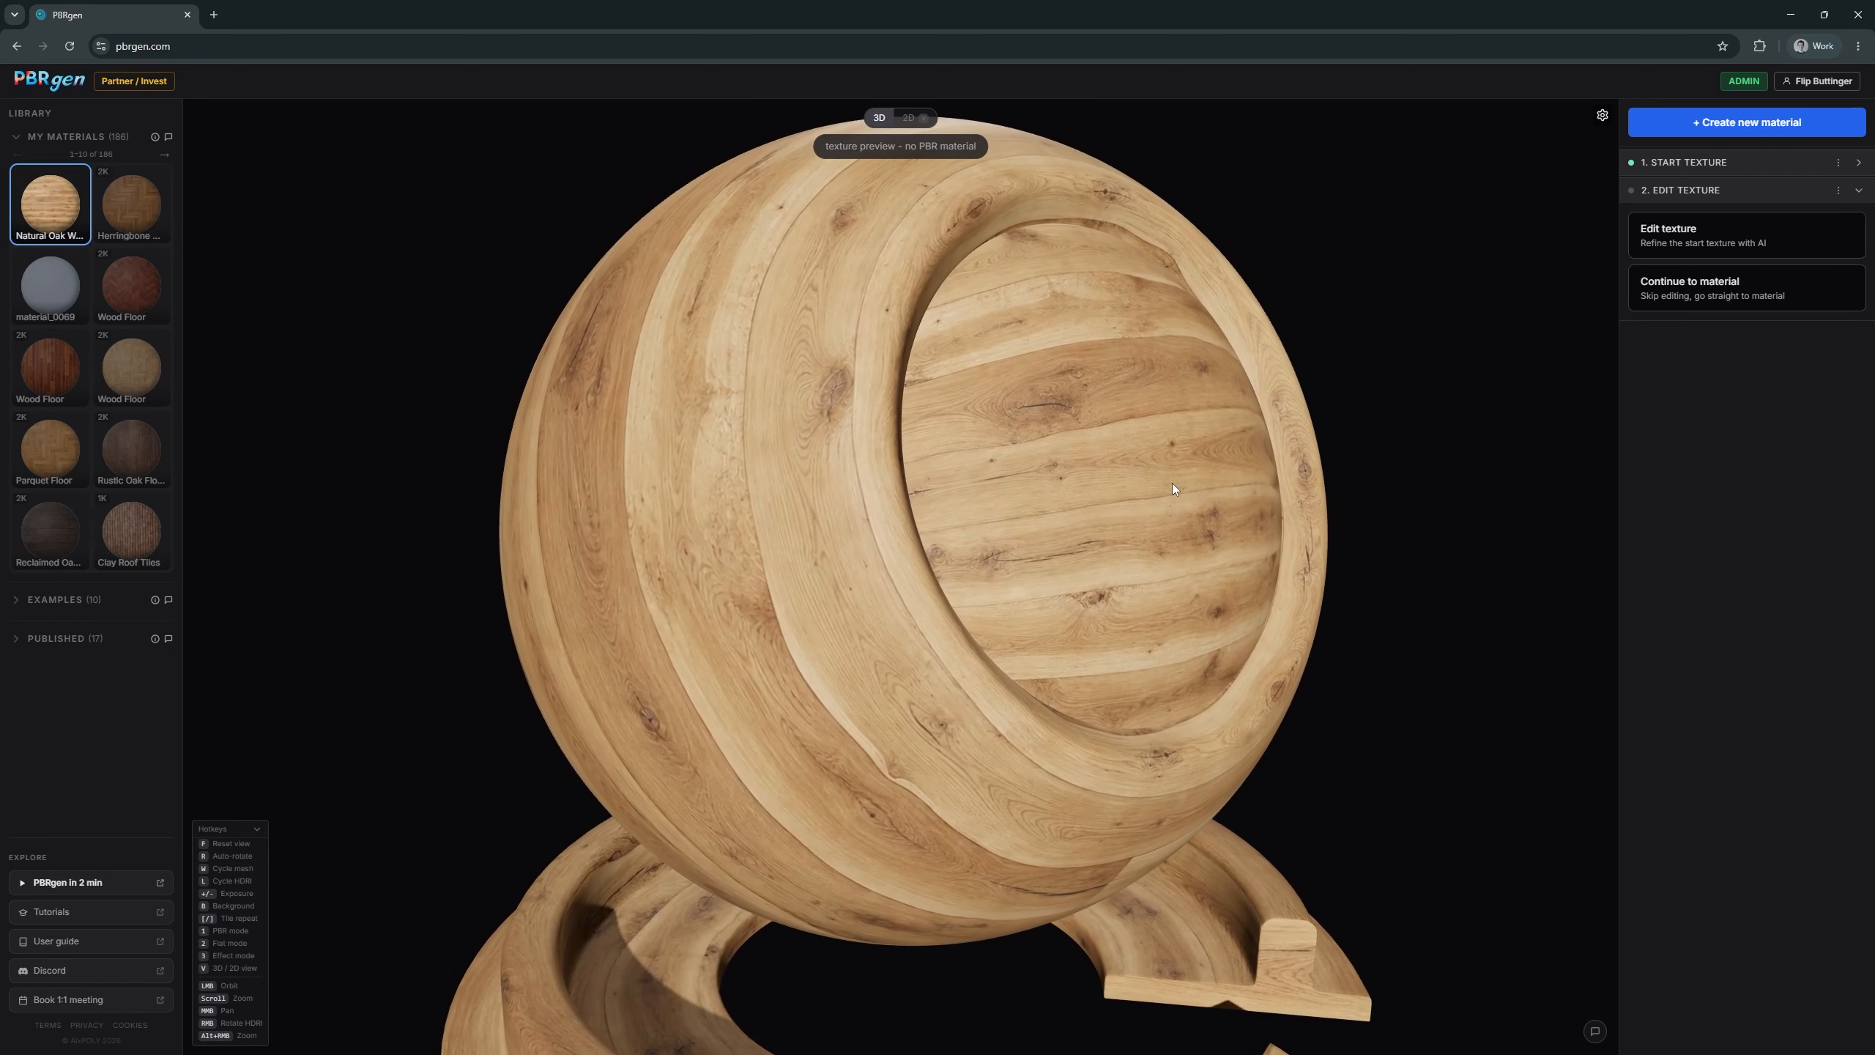
click(1722, 300)
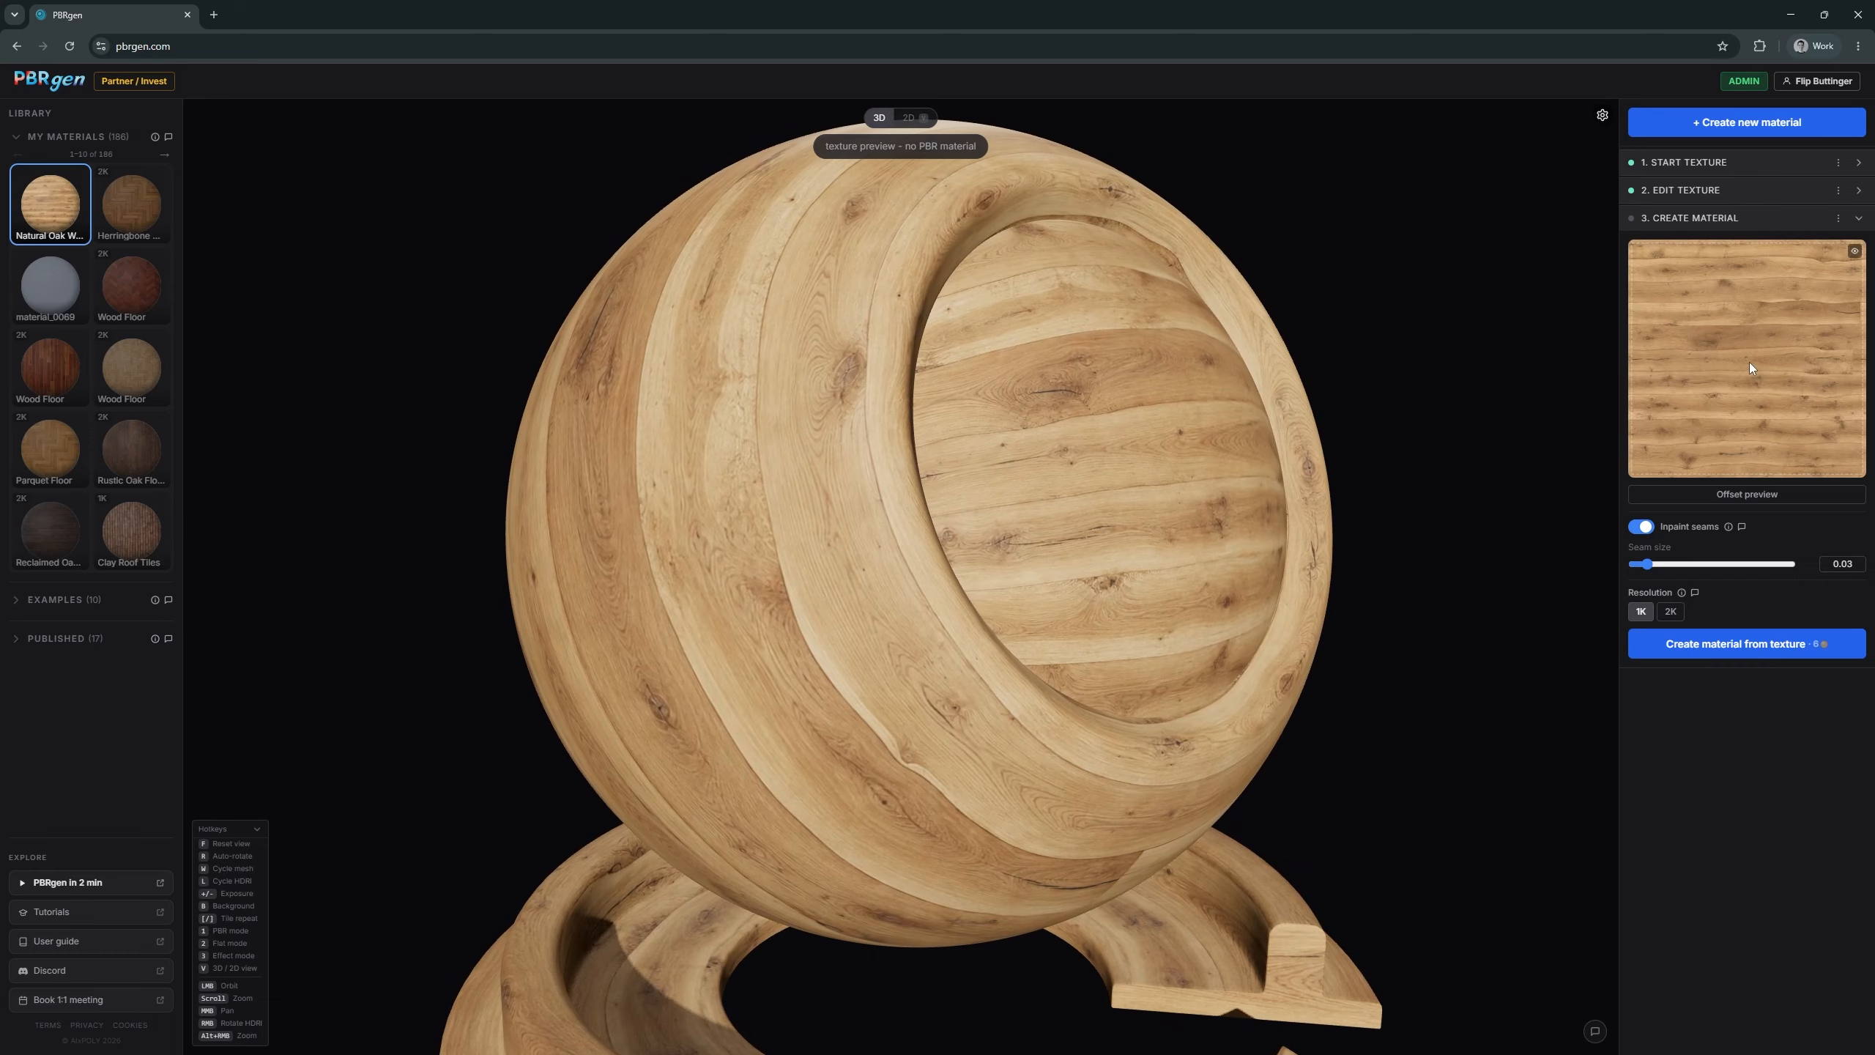
- Create the material at 2K resolution with the inpainting seam size reduced to 0.01, using the enlarged offset preview as reference
click(1683, 612)
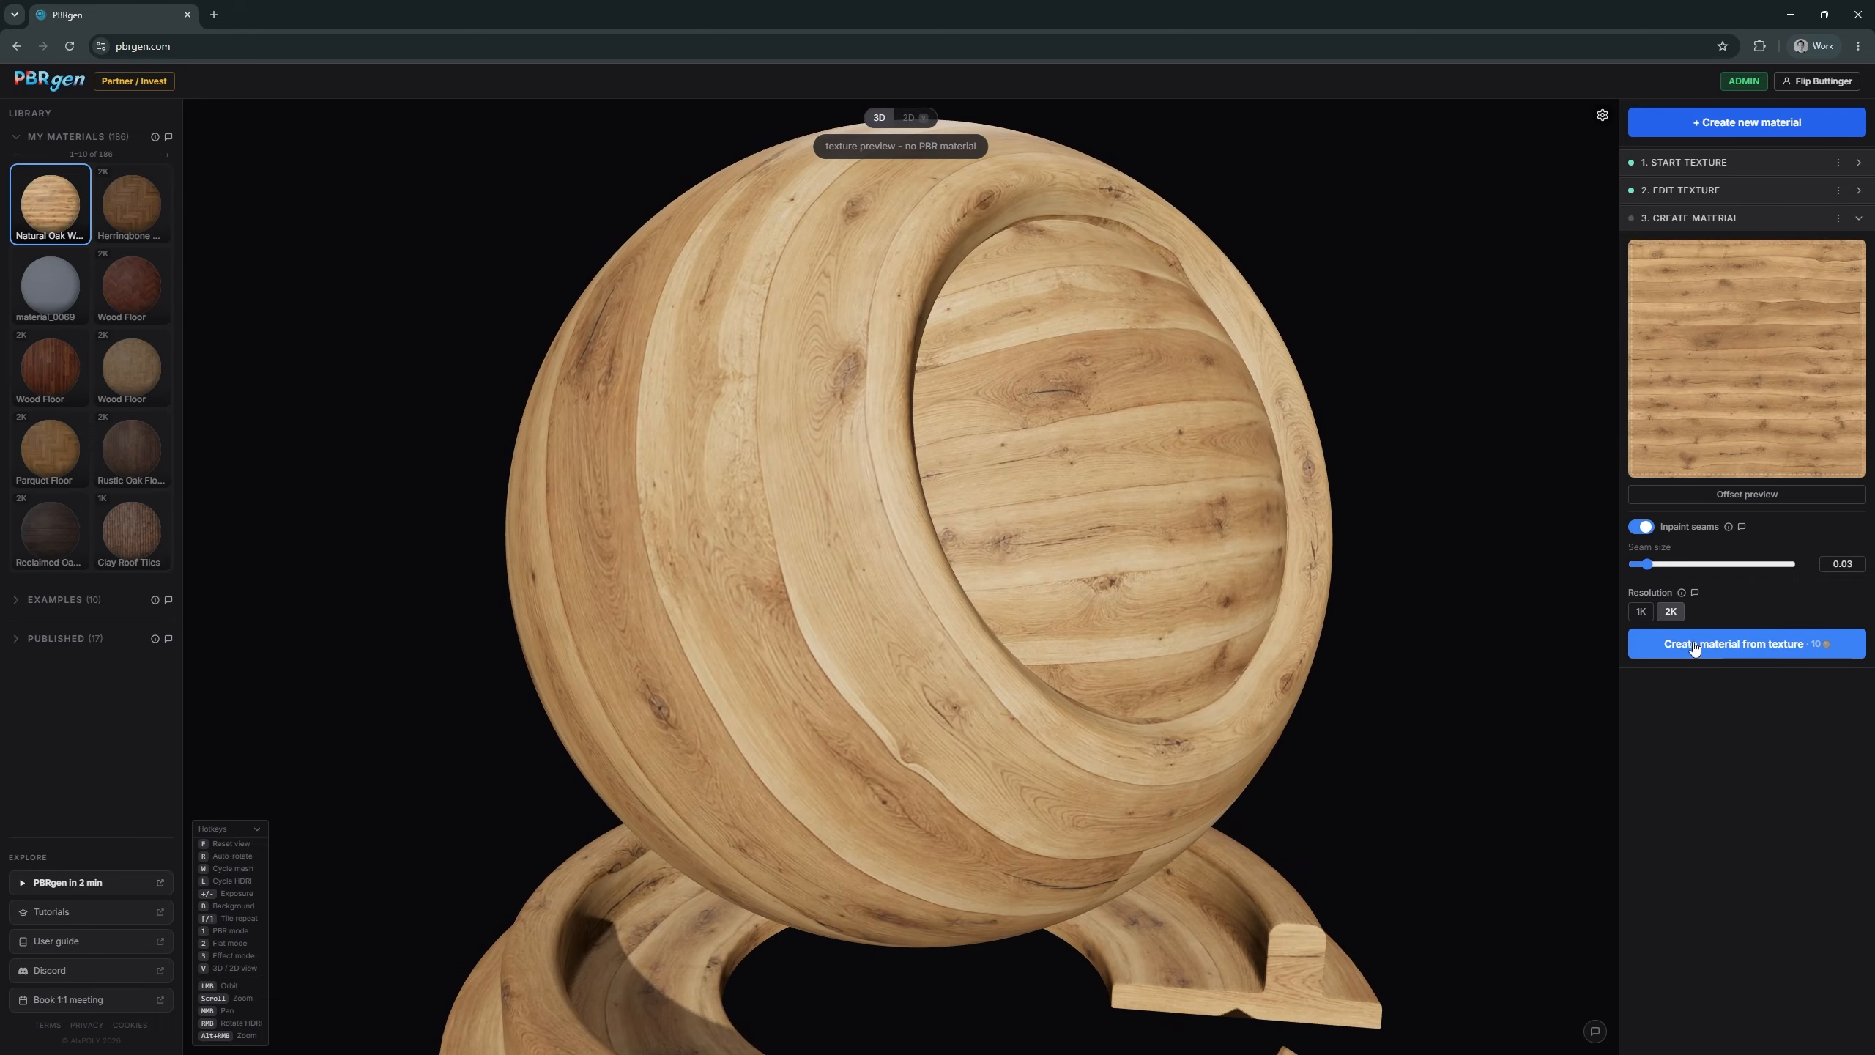
click(1723, 496)
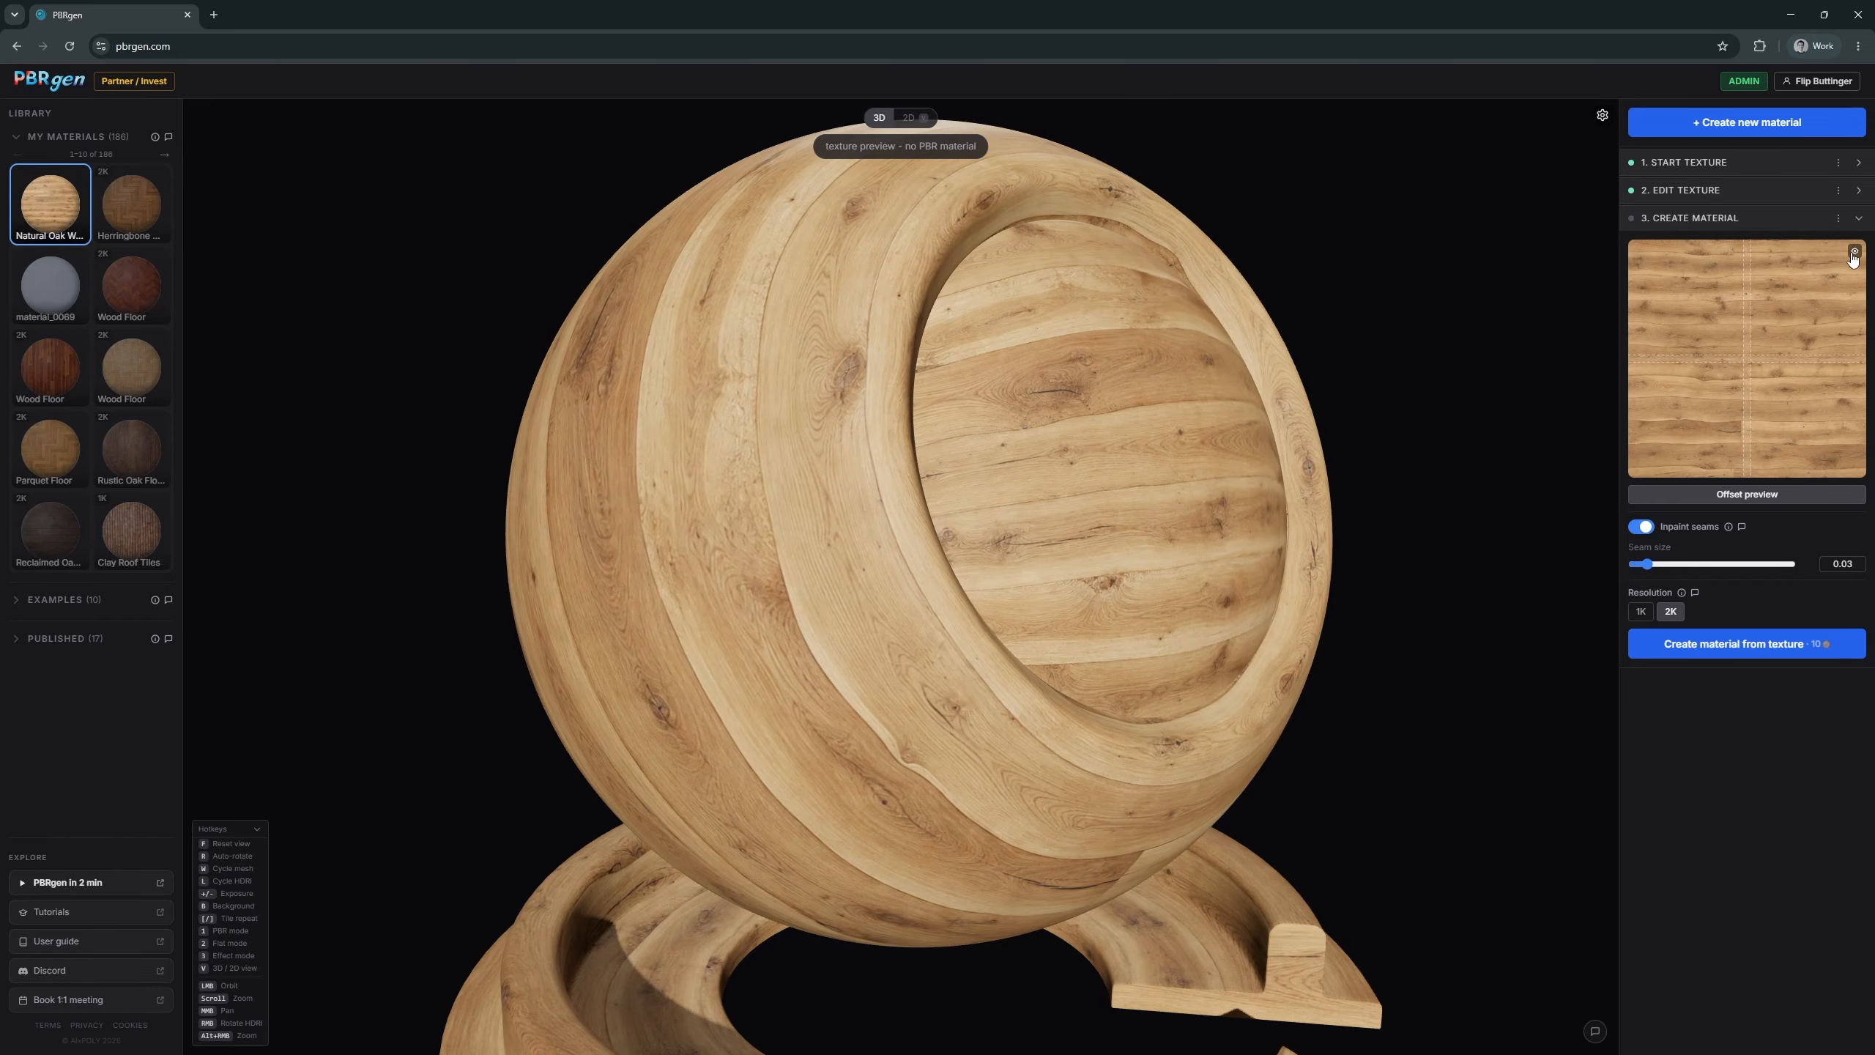
click(1854, 253)
scroll(961, 616, up, 5)
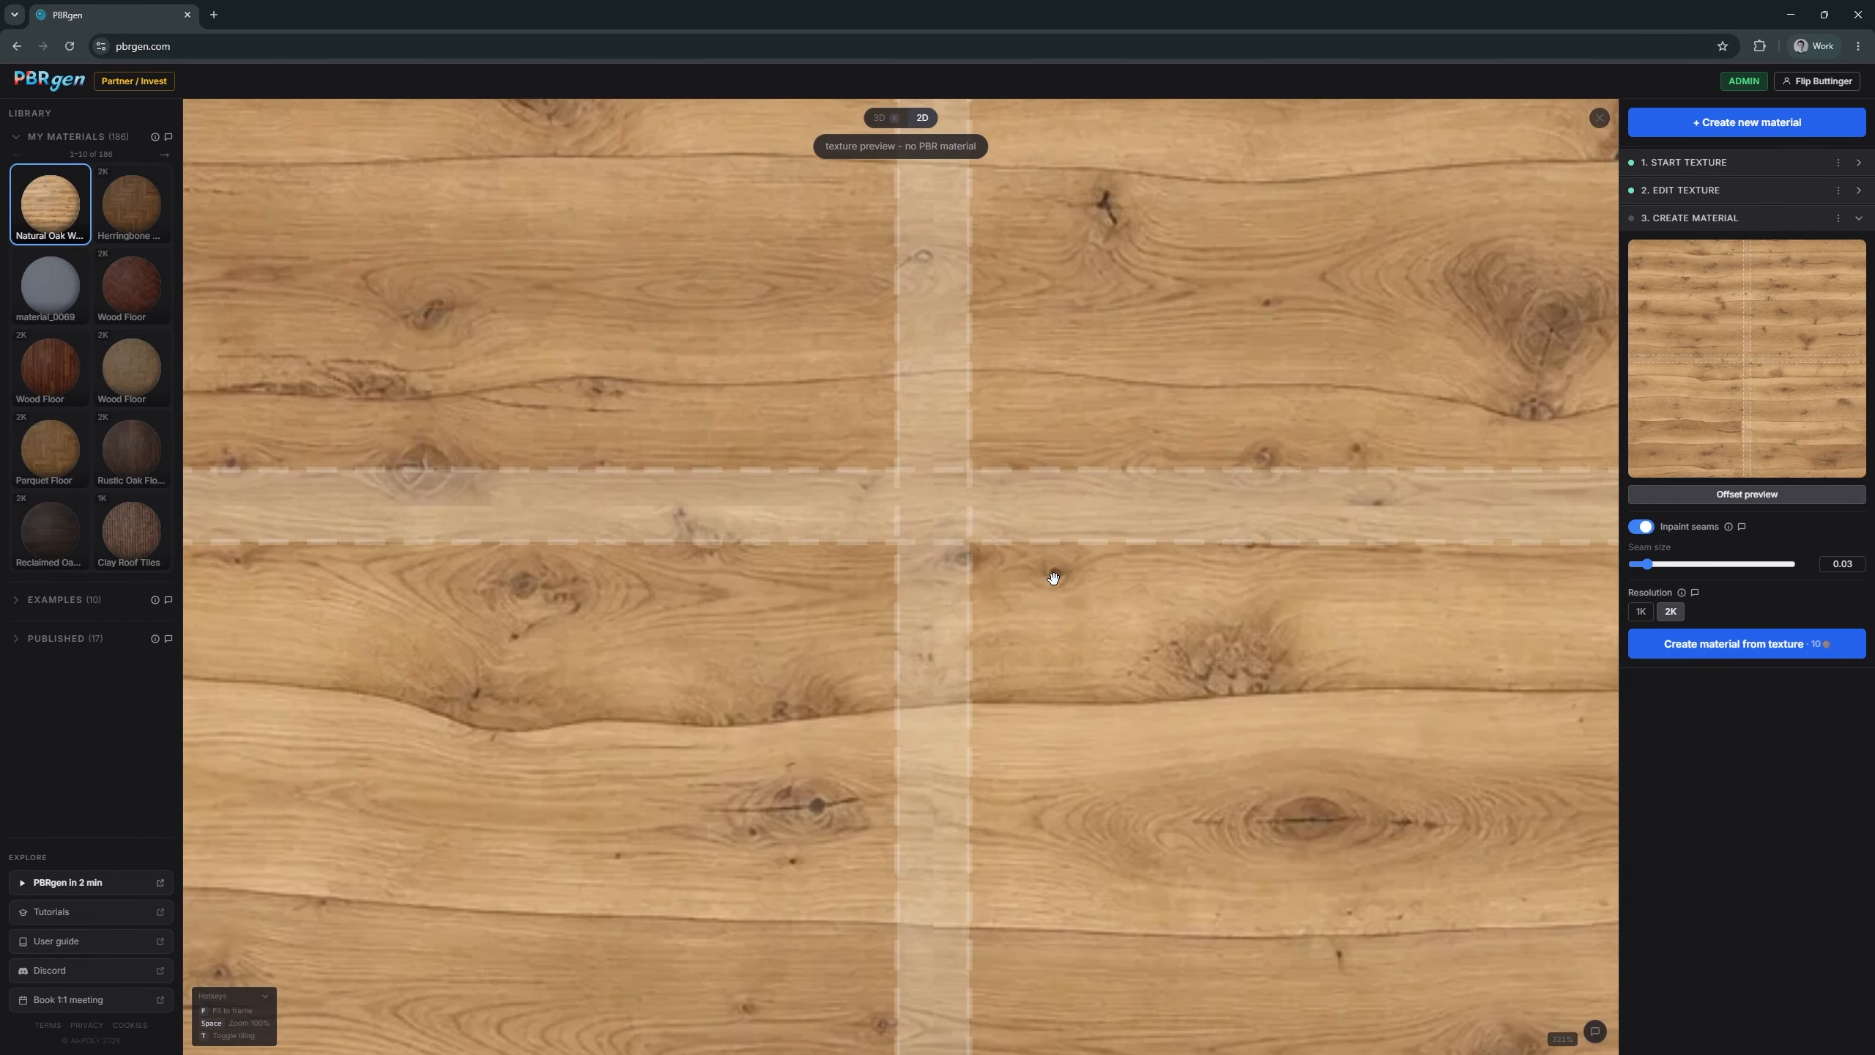
drag(1645, 565, 1546, 570)
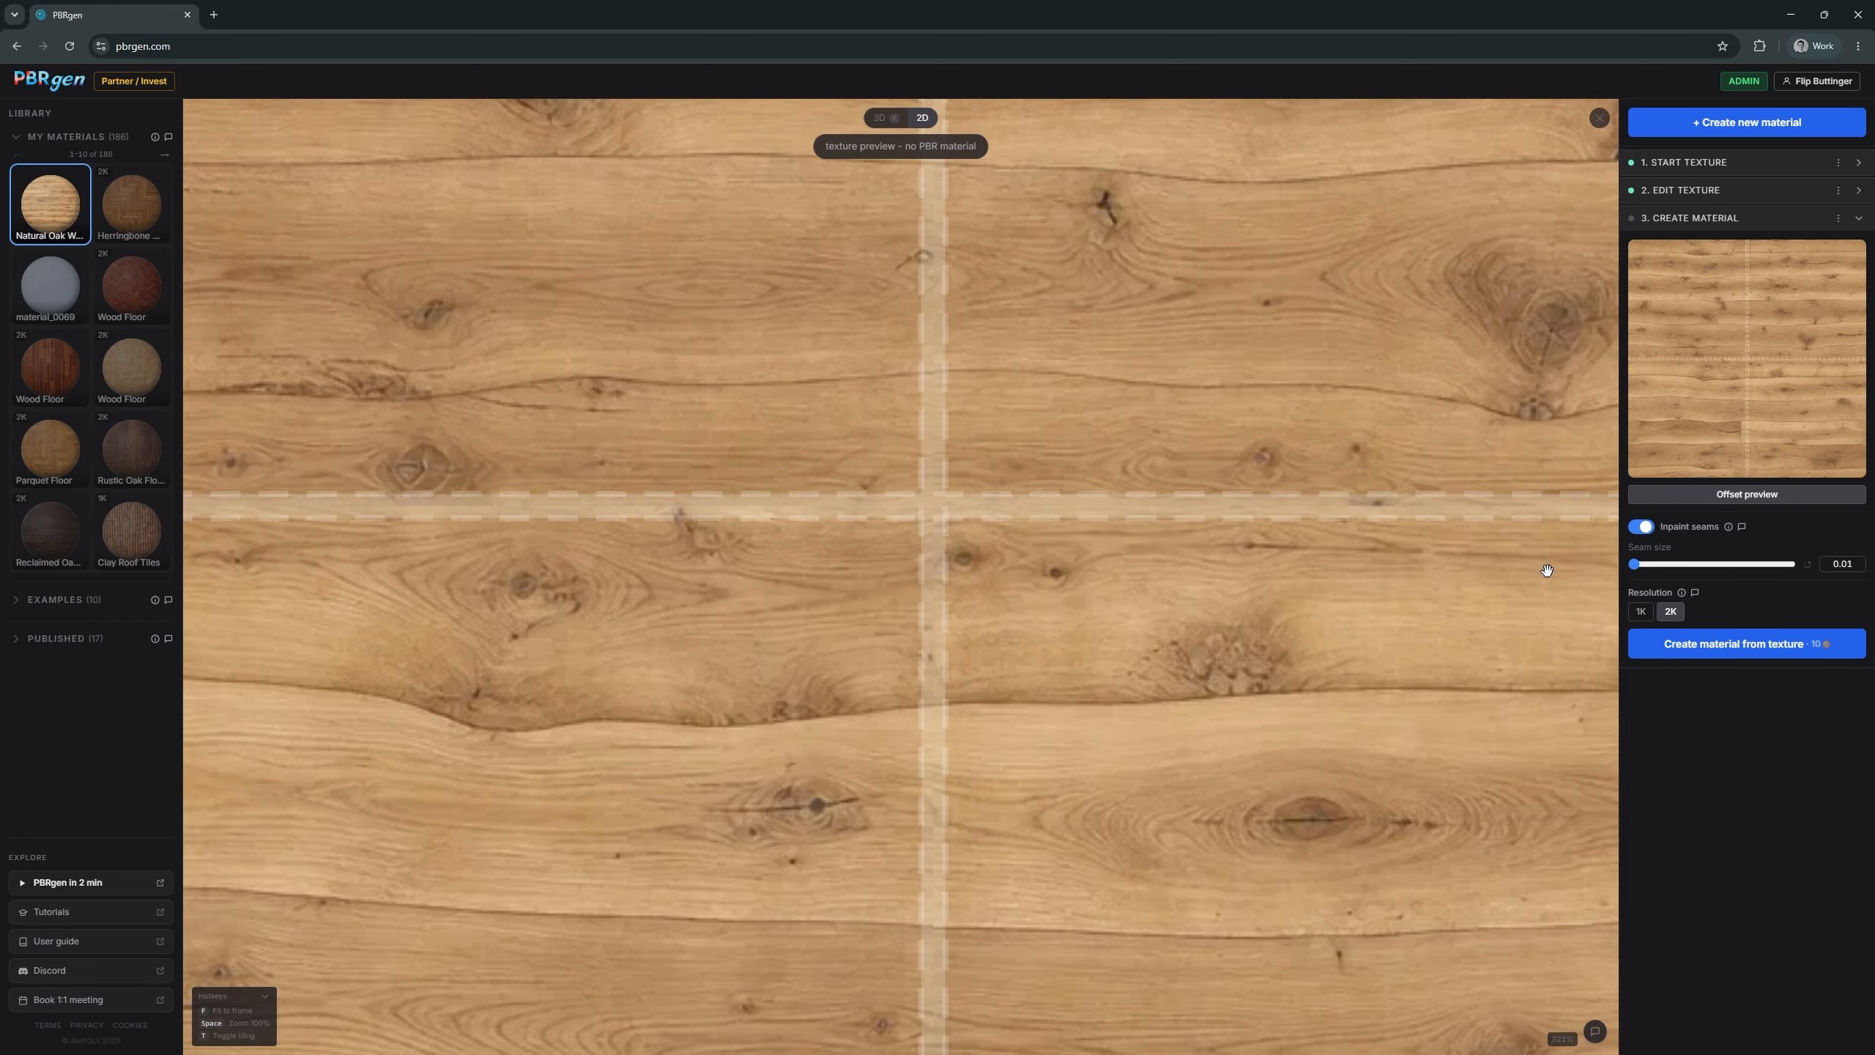
click(1717, 645)
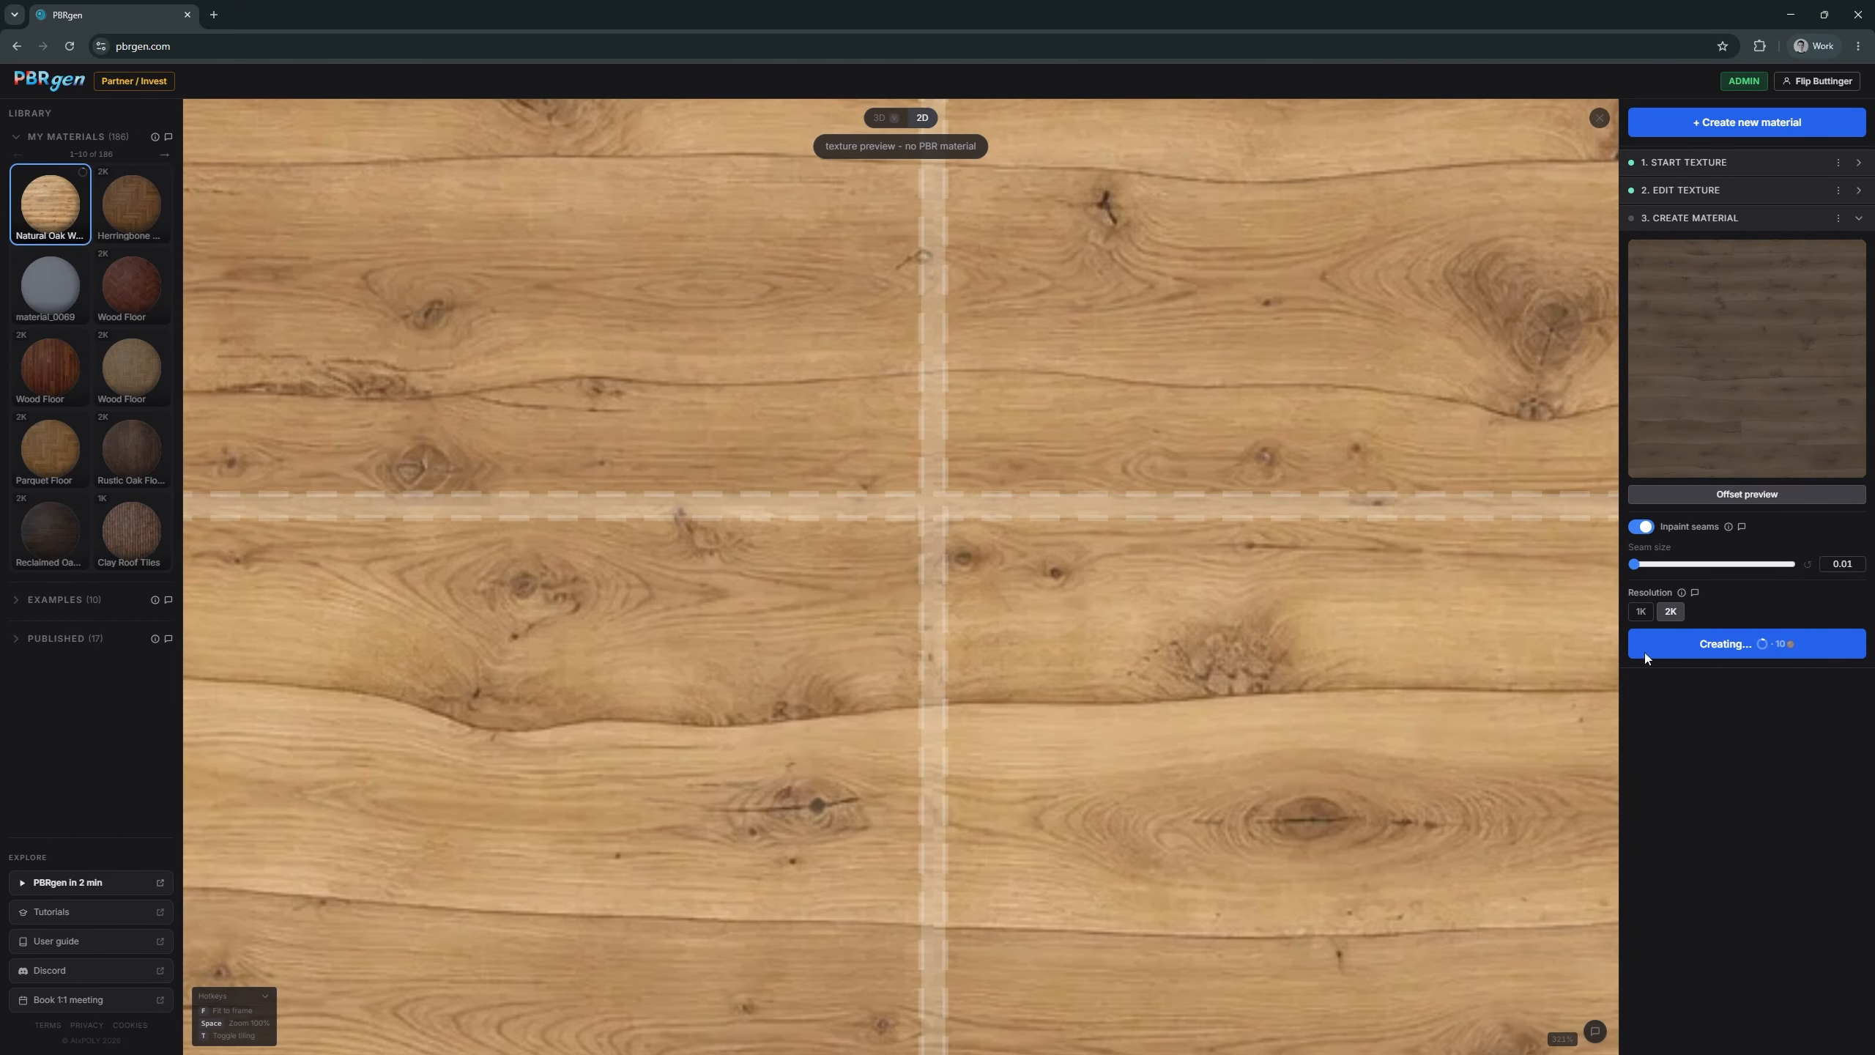
- Examine the offset oak texture and its marked seam bands in the 2D preview, then return to the 3D view
key(space)
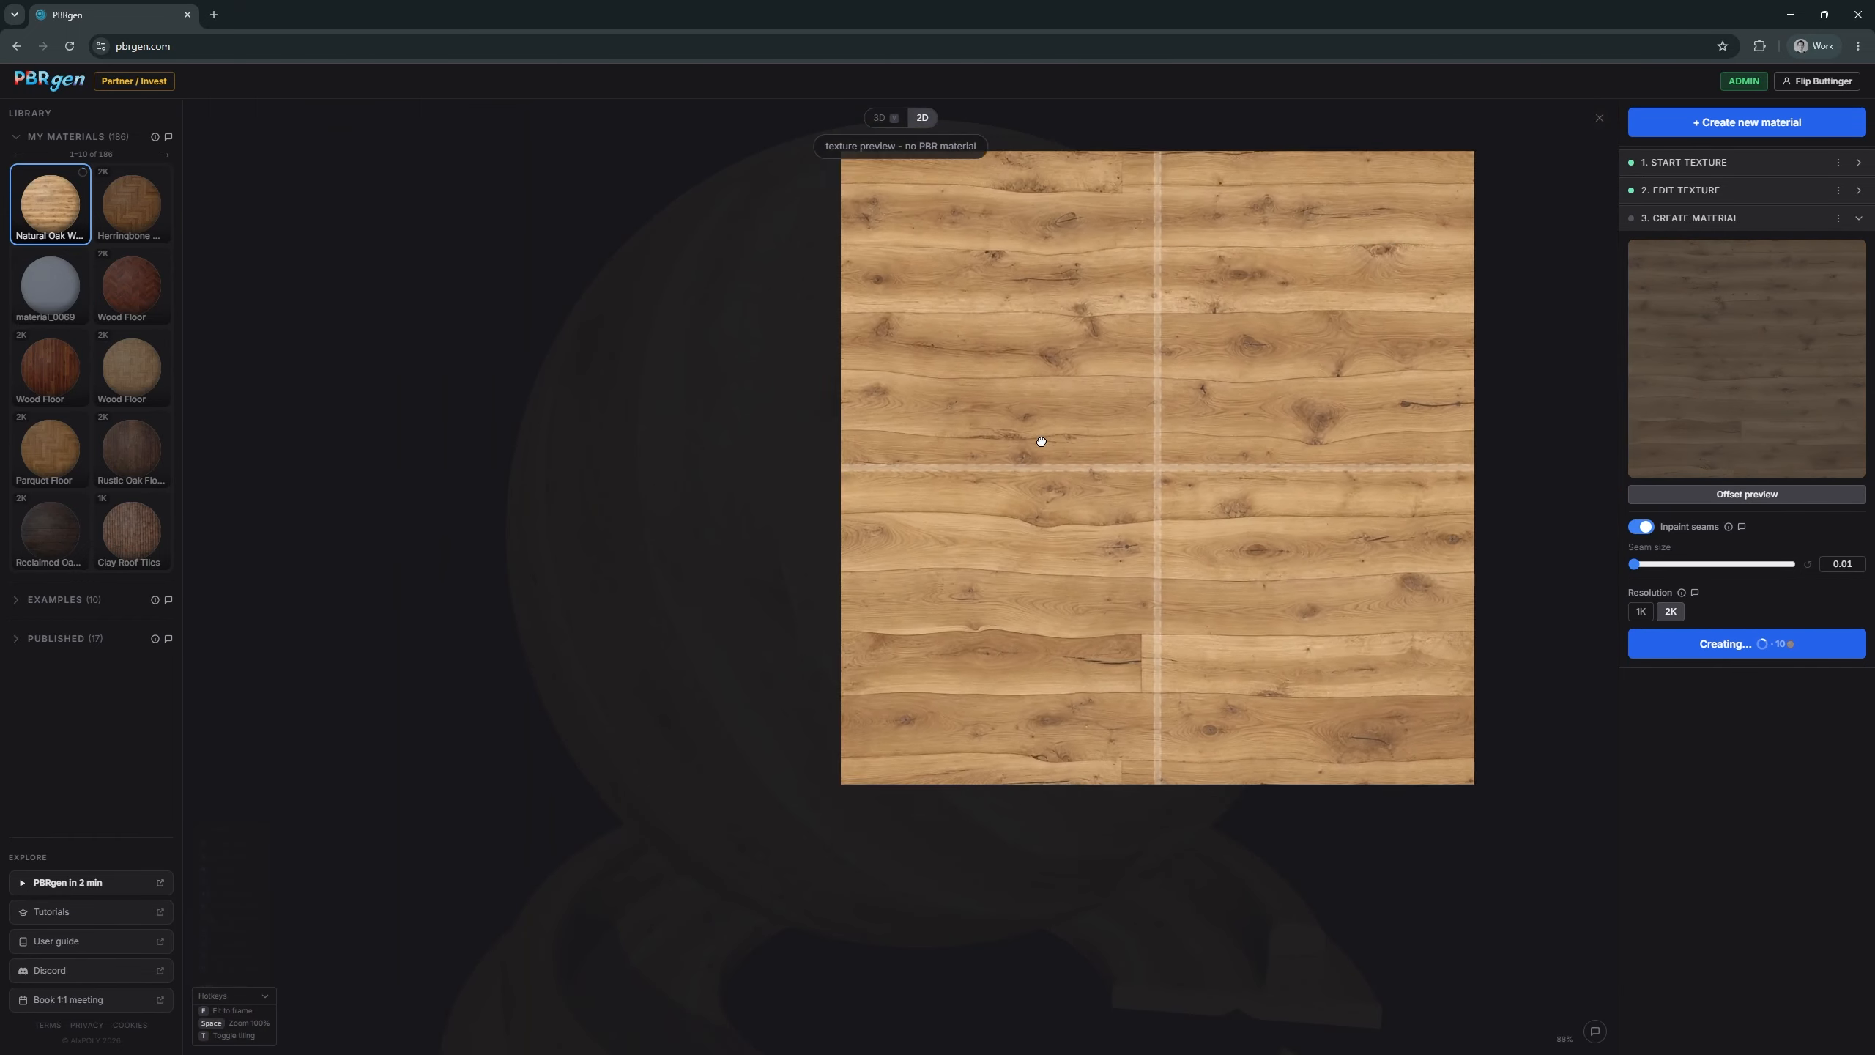
drag(1209, 415, 1193, 433)
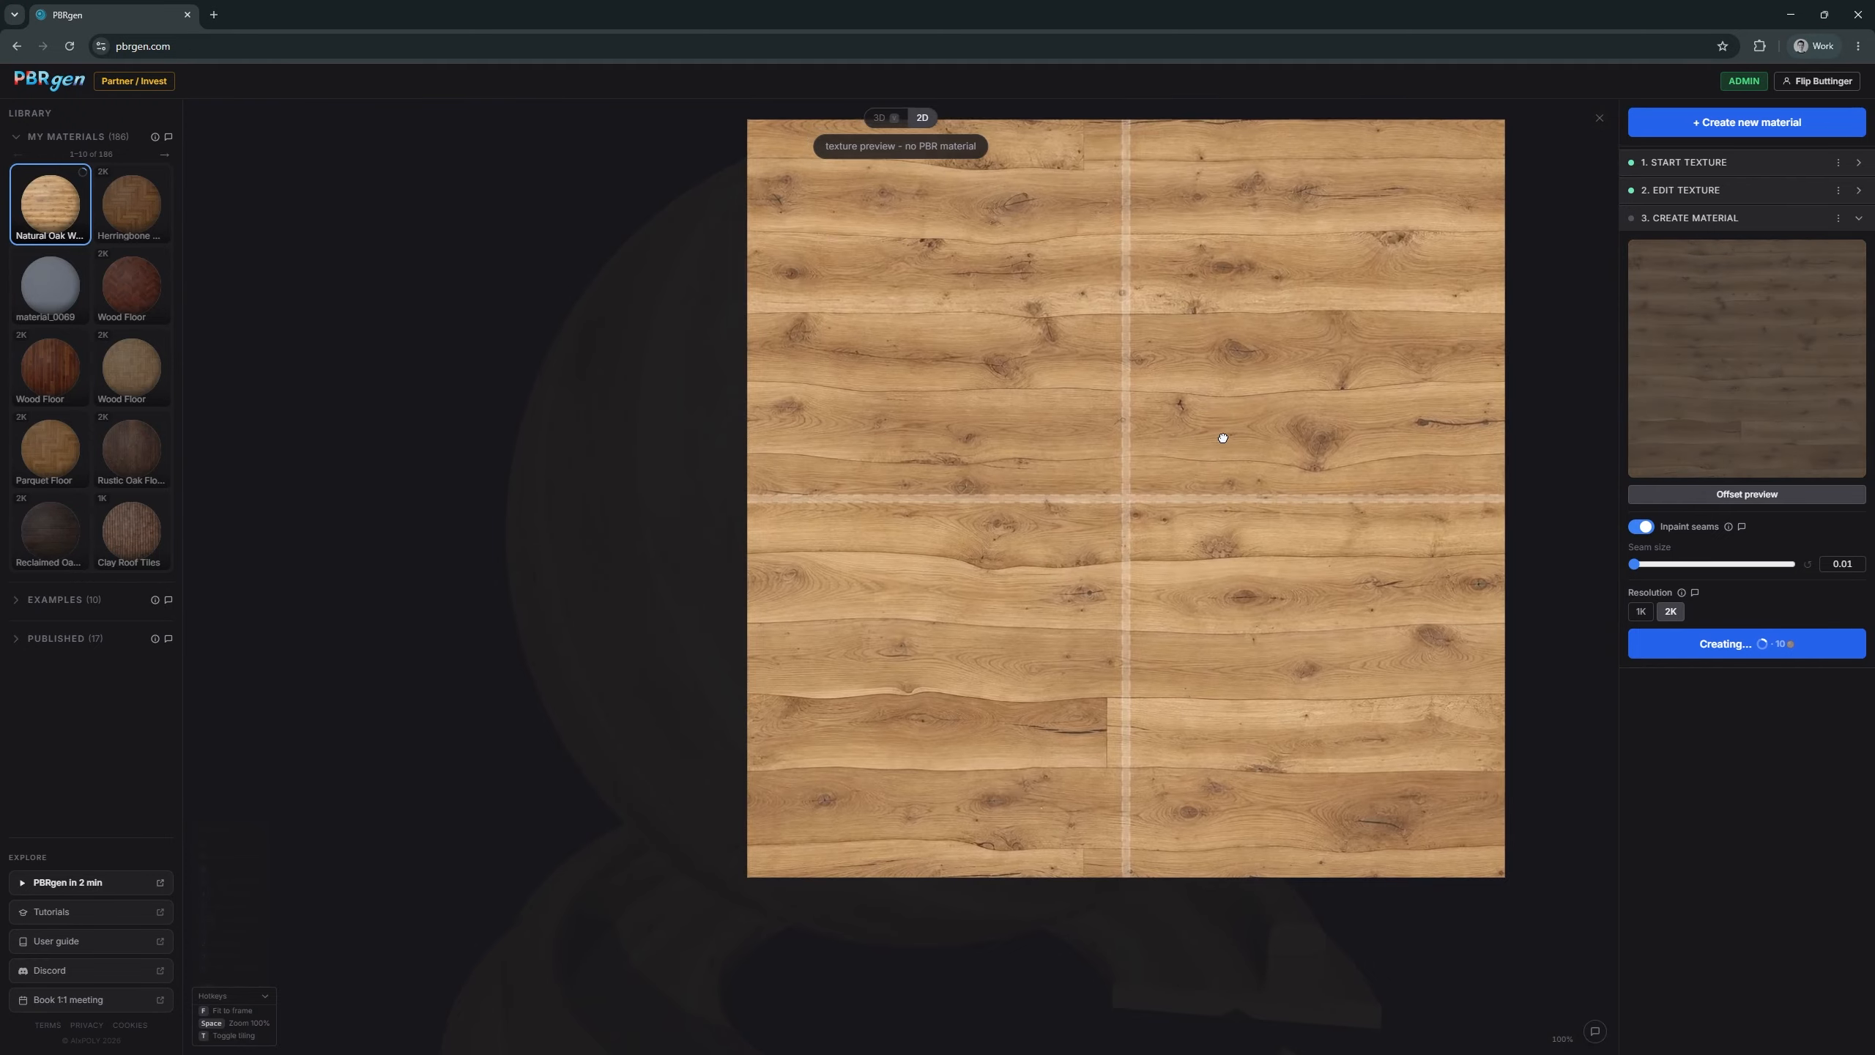
scroll(1218, 435, up, 2)
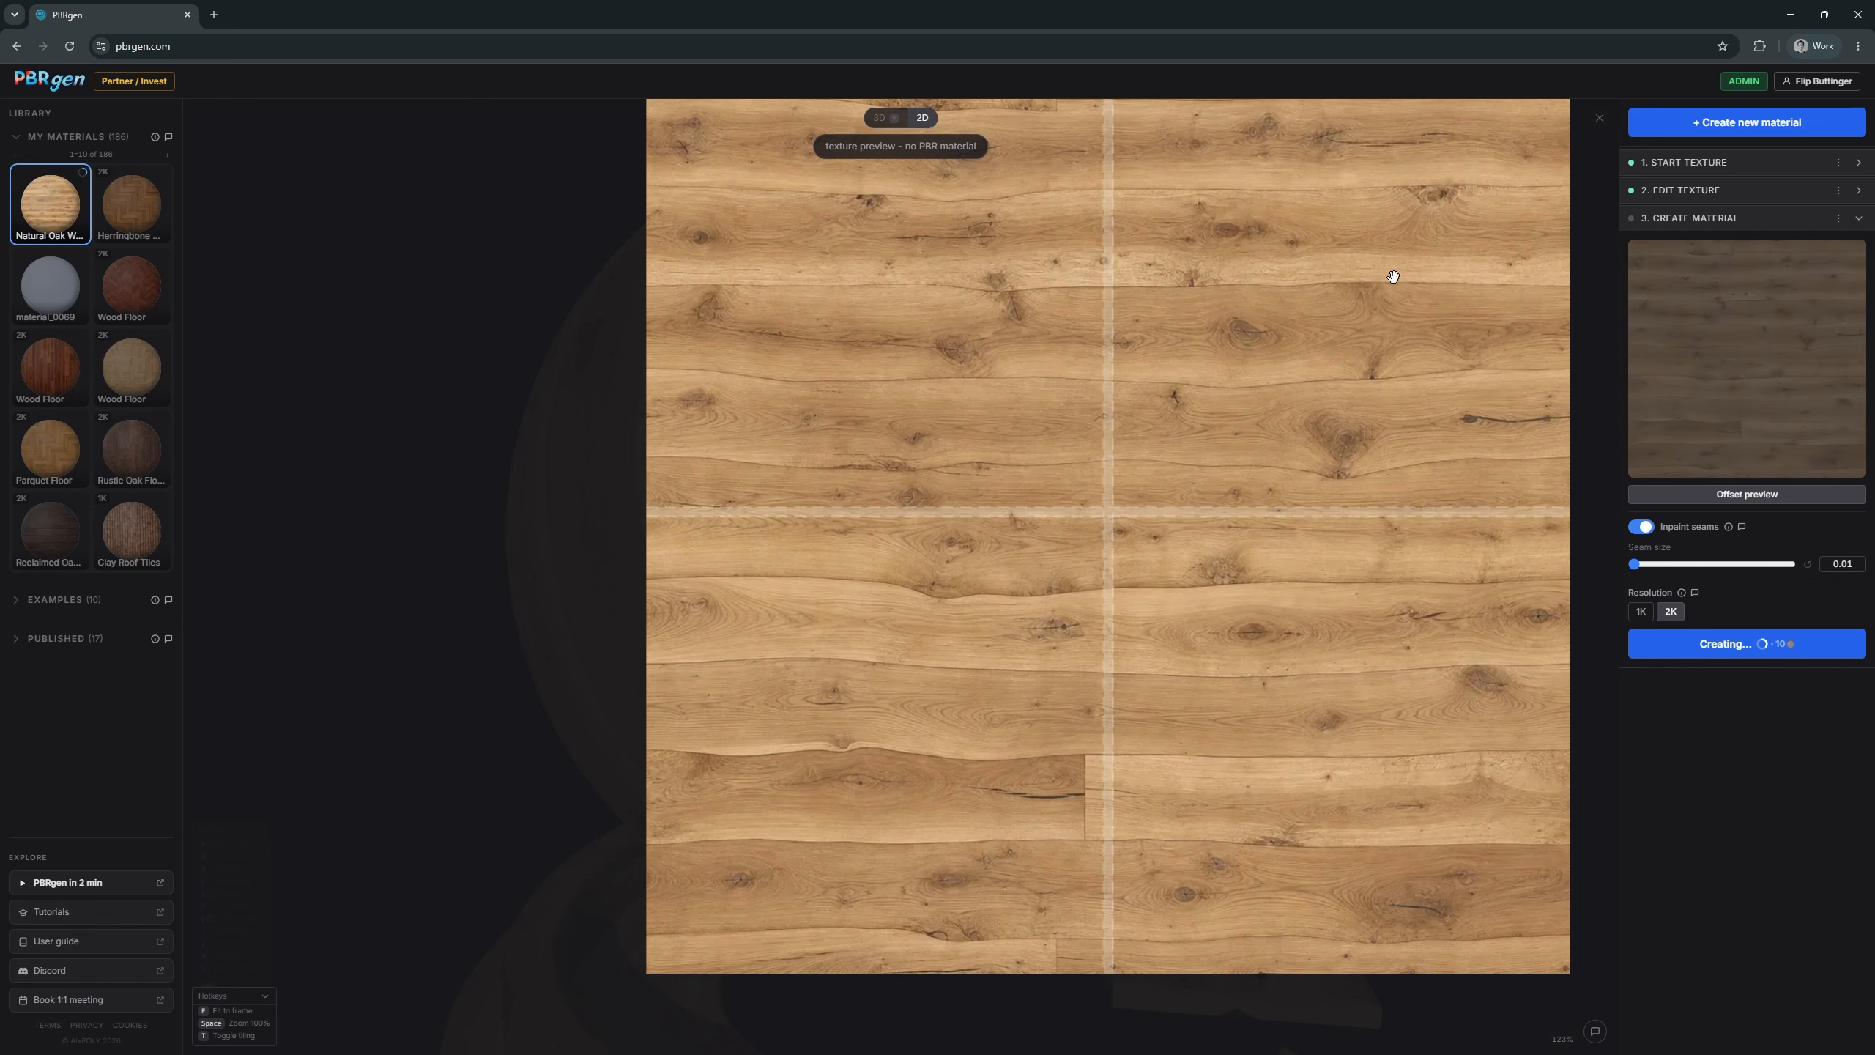
drag(1393, 276, 1398, 394)
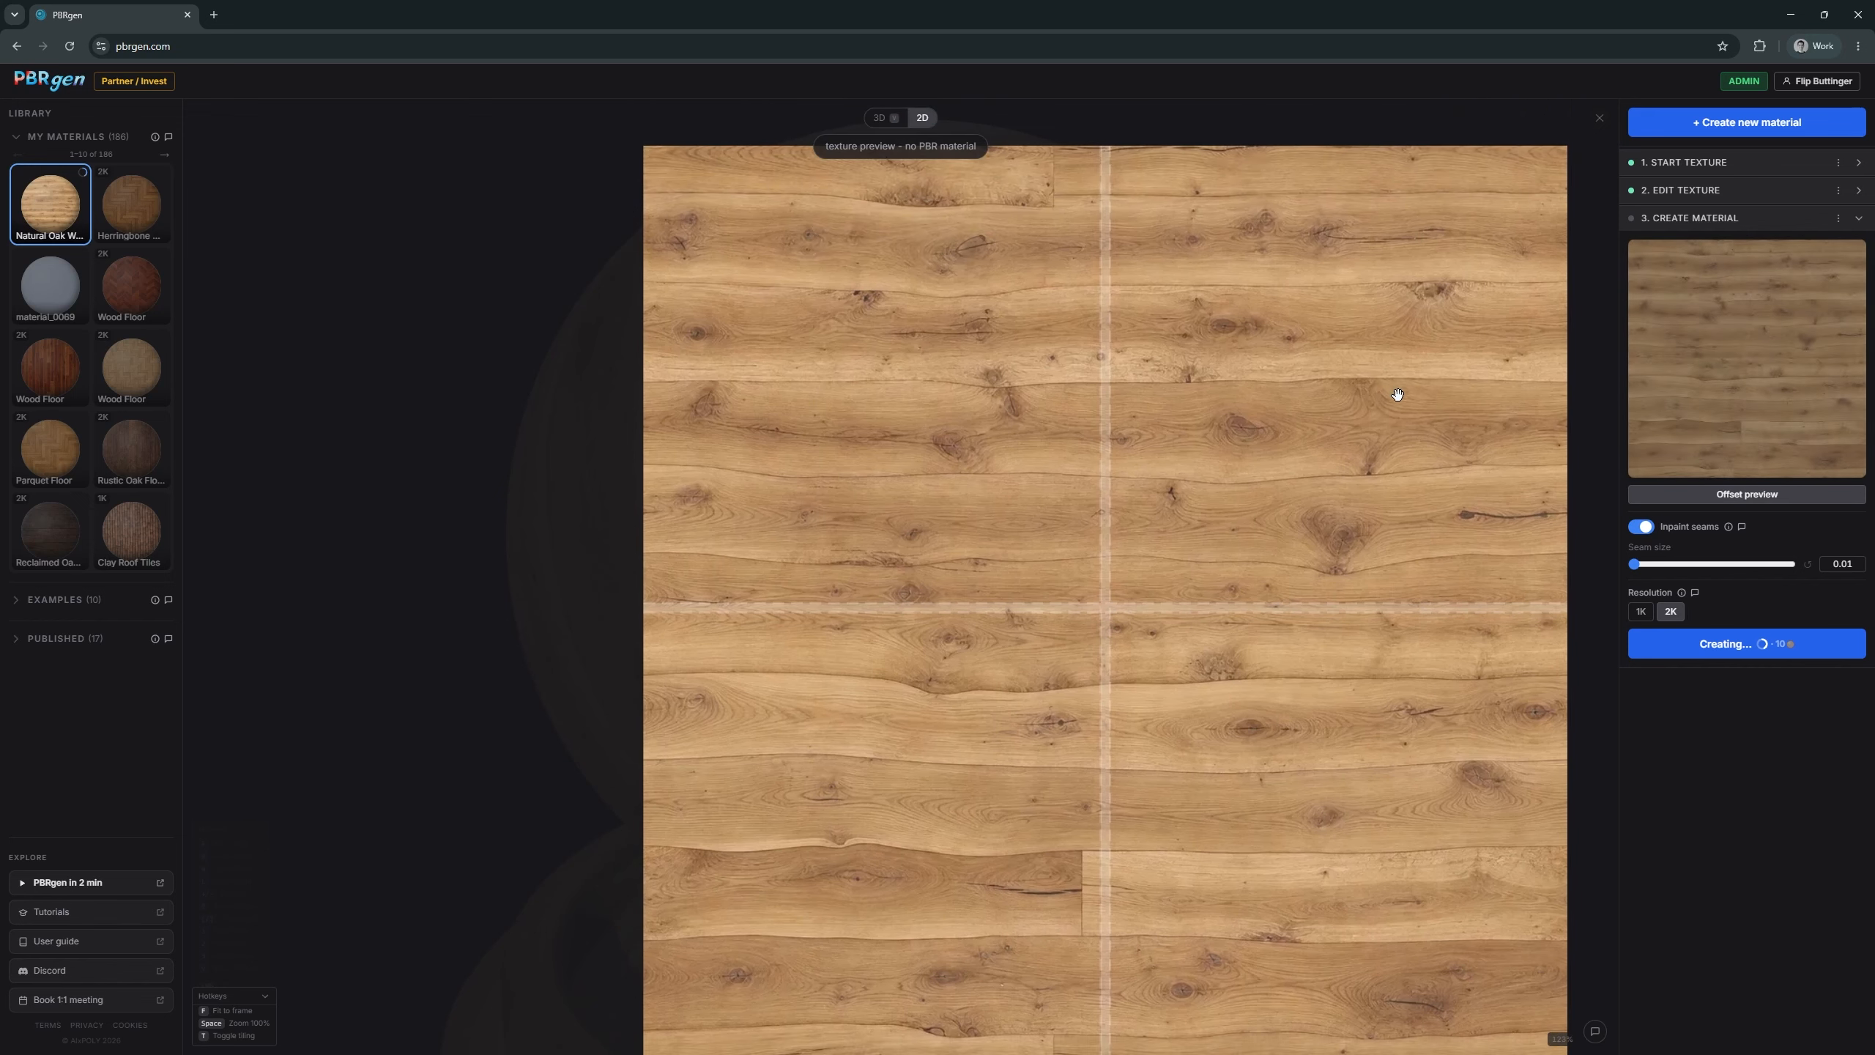
click(1598, 118)
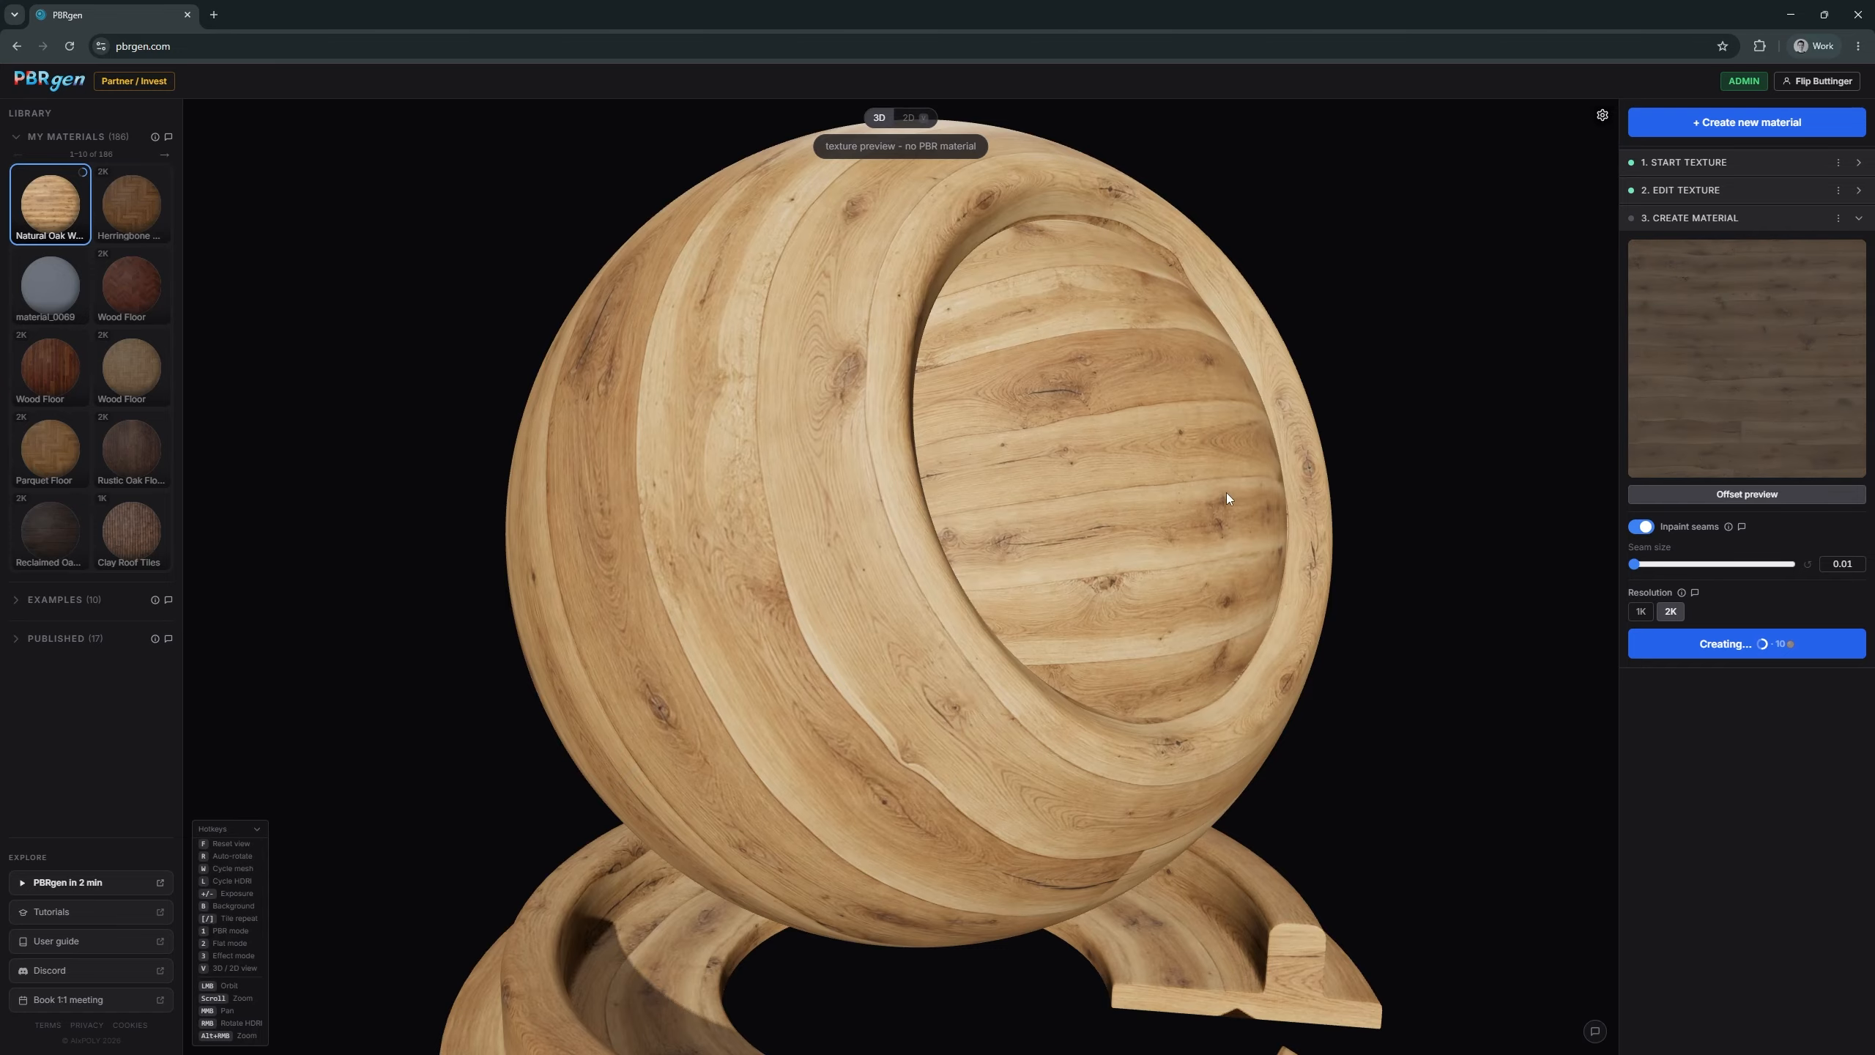
- Inspect the oak planks, knots and light reflections on the 3D preview ball from several angles and distances
drag(1216, 499, 1037, 500)
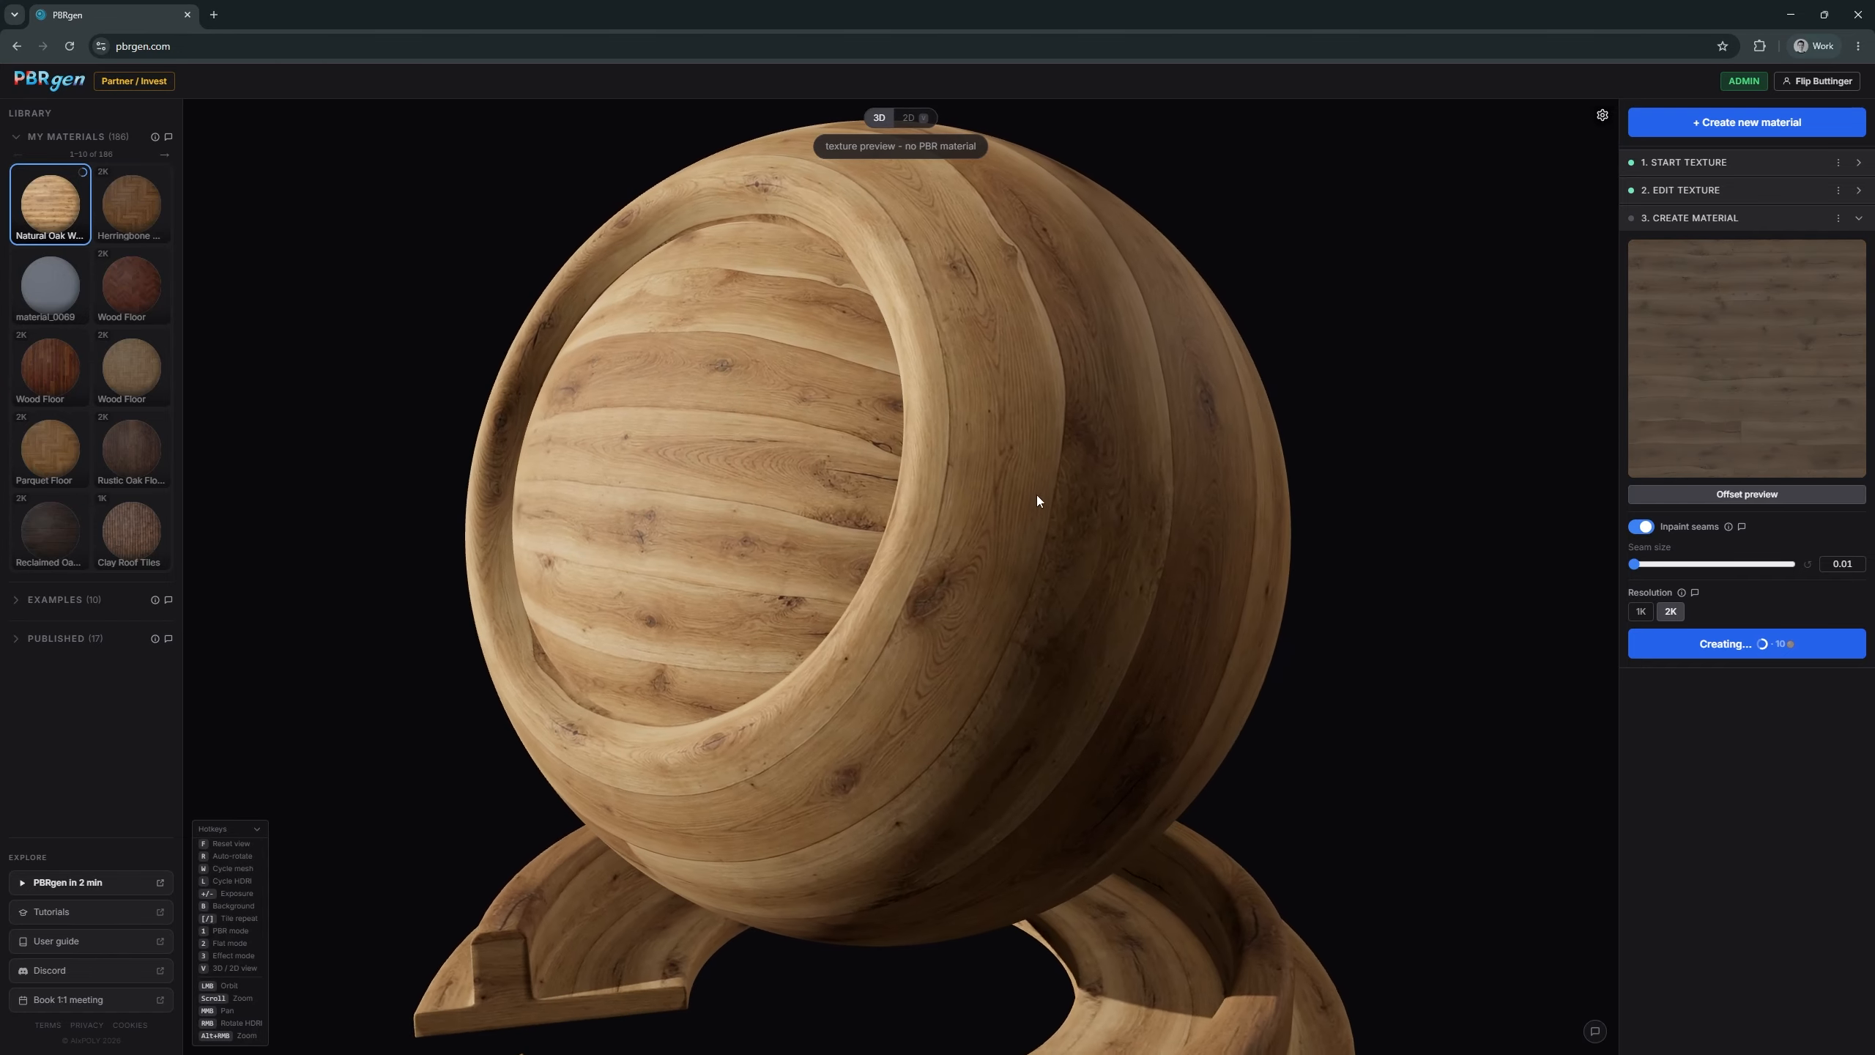
scroll(1177, 451, up, 5)
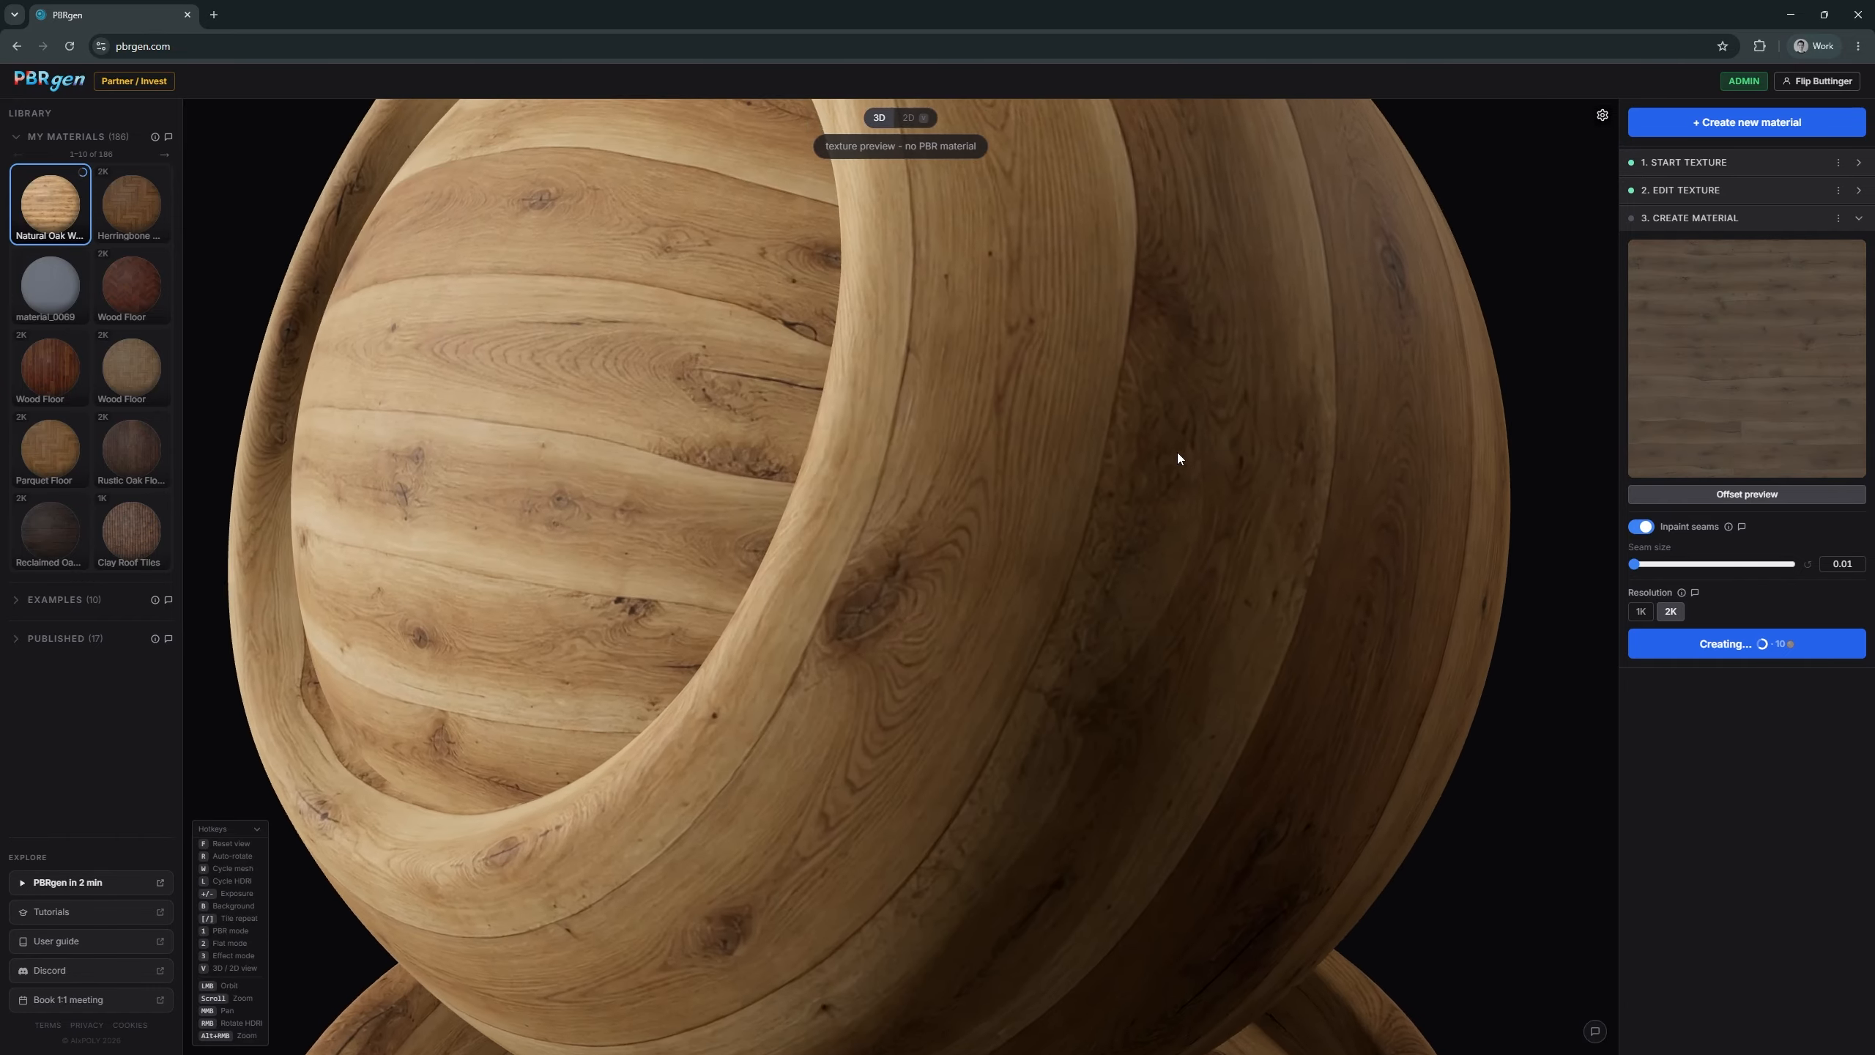
scroll(1211, 448, up, 3)
scroll(1166, 445, down, 3)
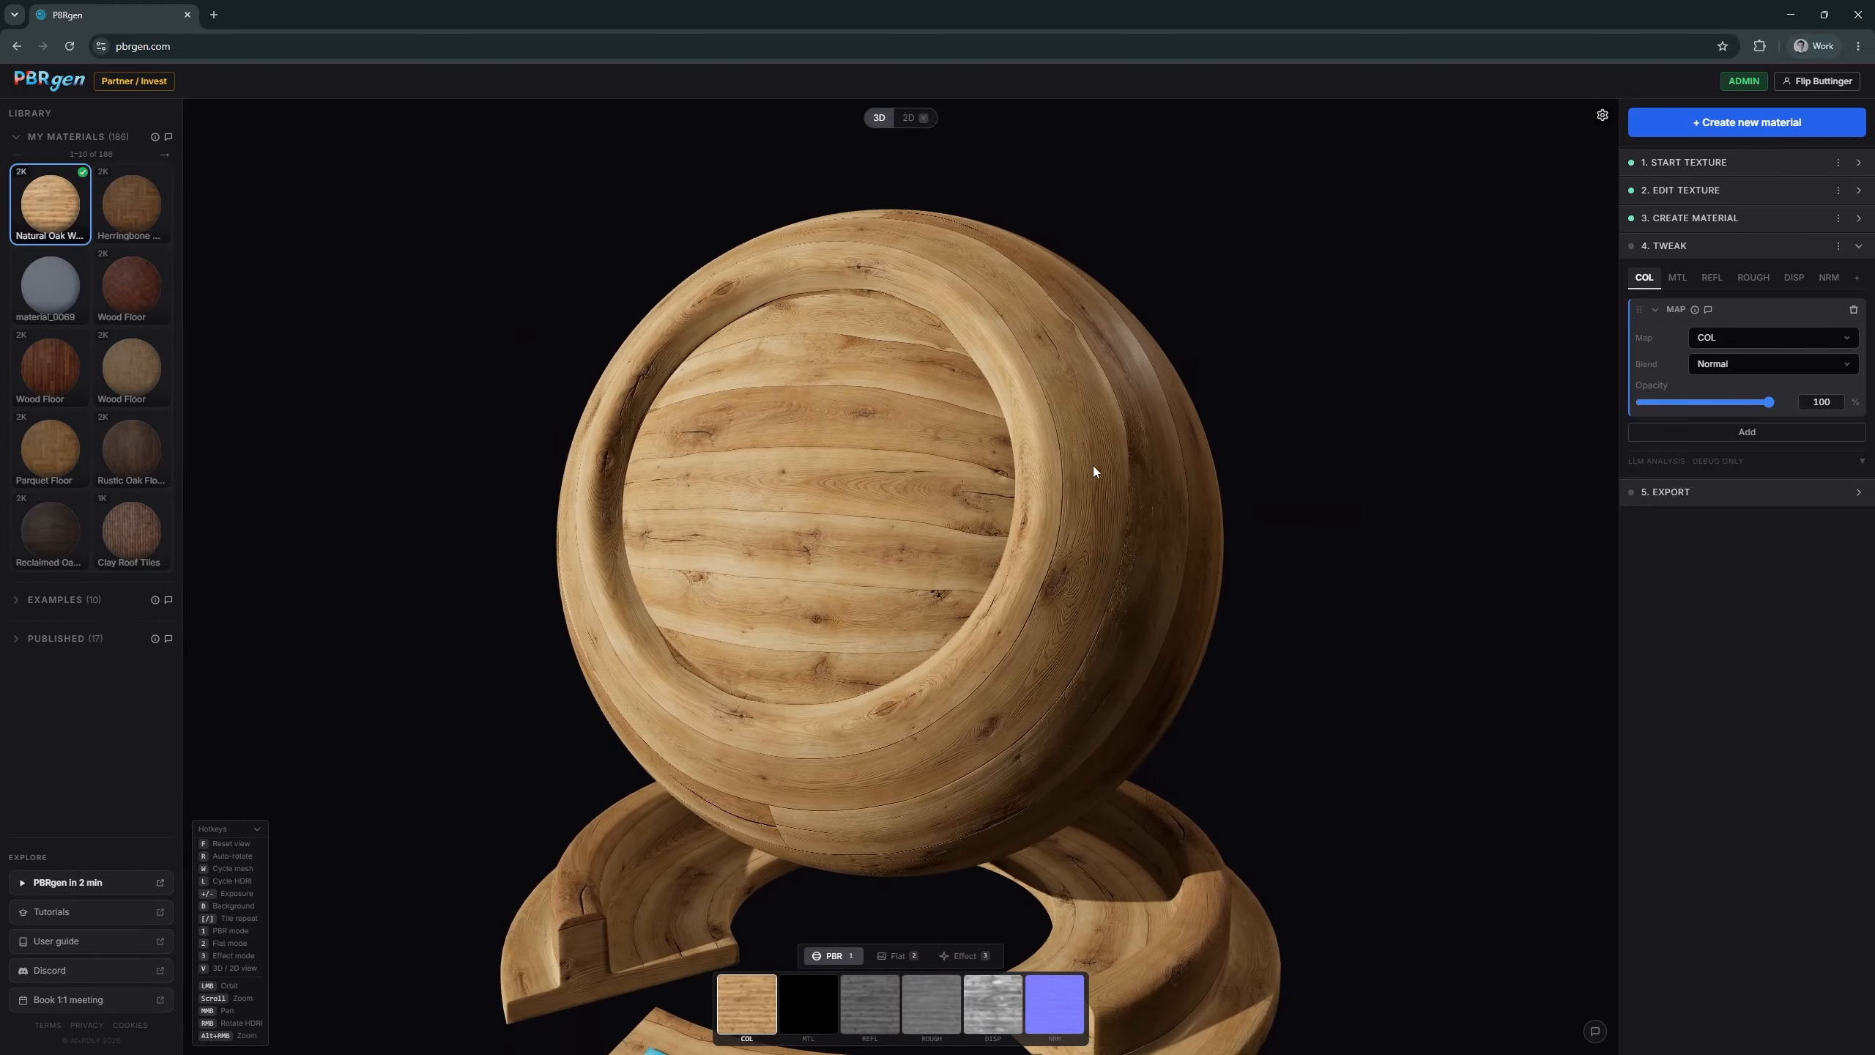
scroll(1231, 431, up, 3)
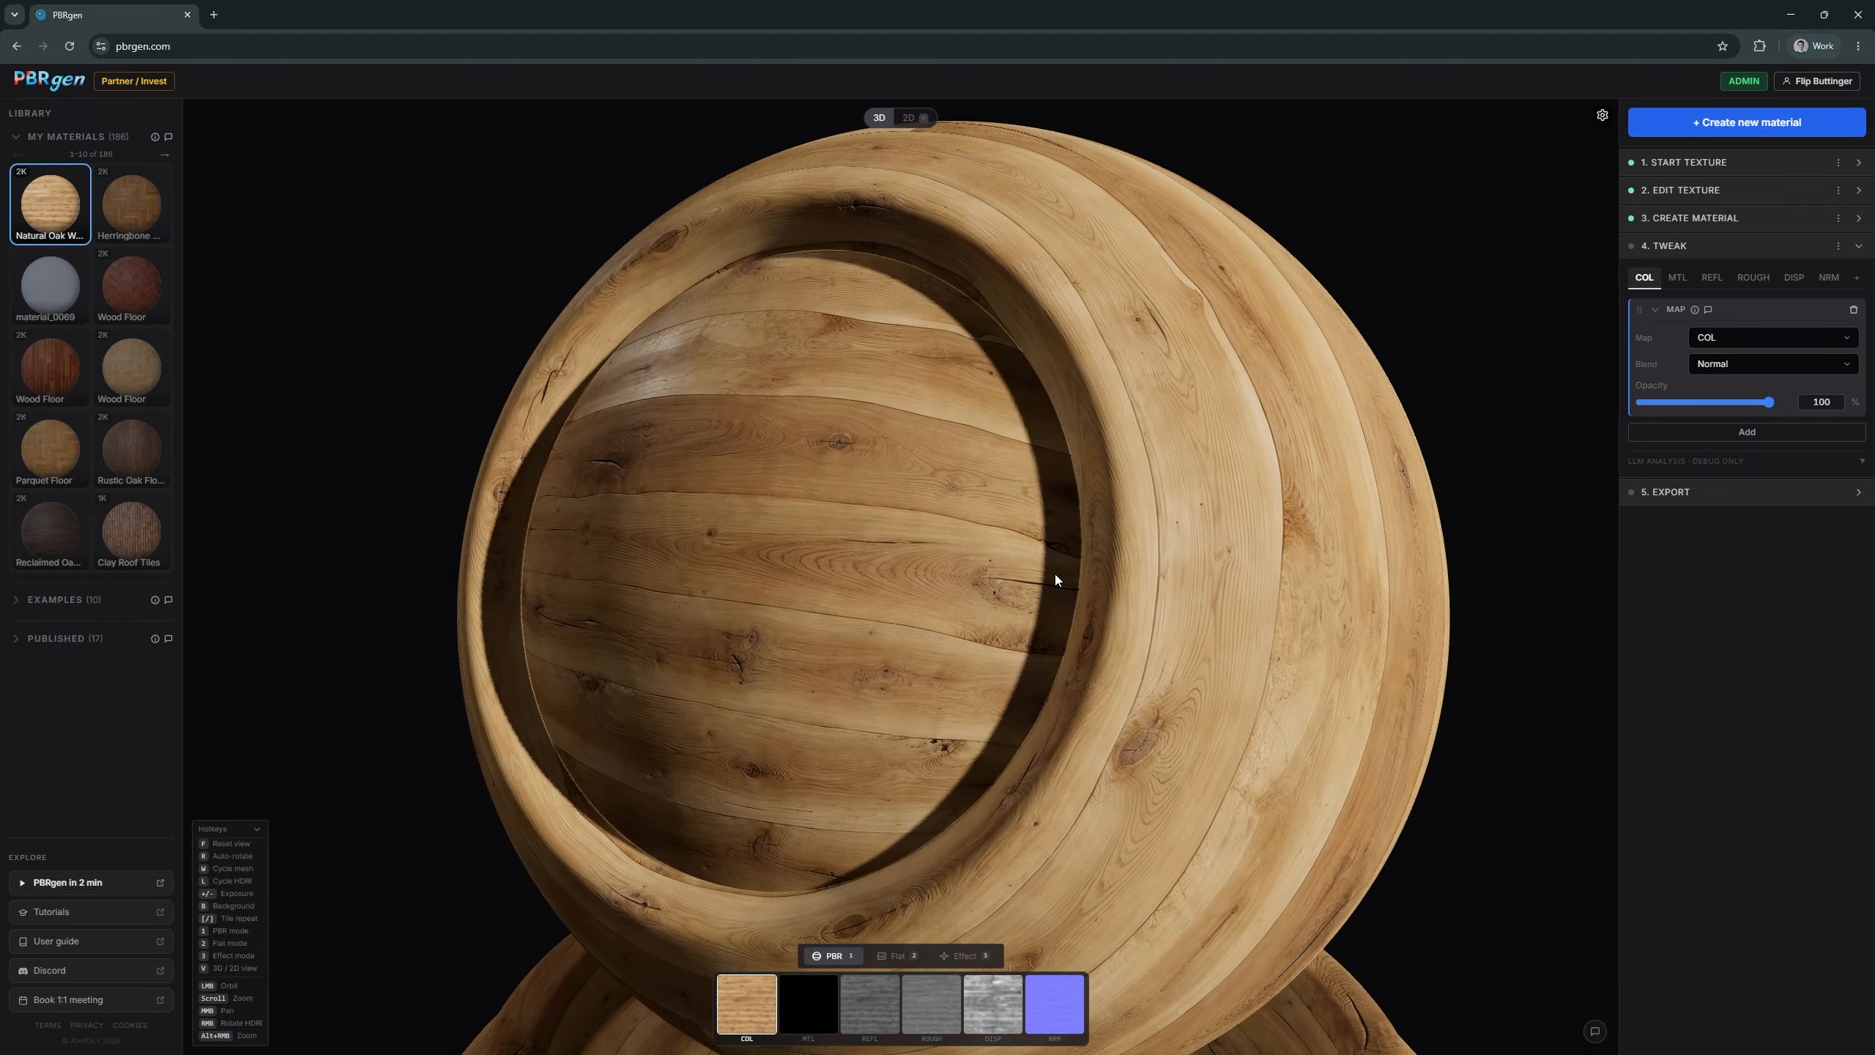
scroll(822, 487, up, 4)
drag(997, 539, 1011, 591)
scroll(849, 429, up, 2)
mouse_move(915, 420)
mouse_down()
mouse_move(829, 411)
mouse_move(900, 414)
mouse_up()
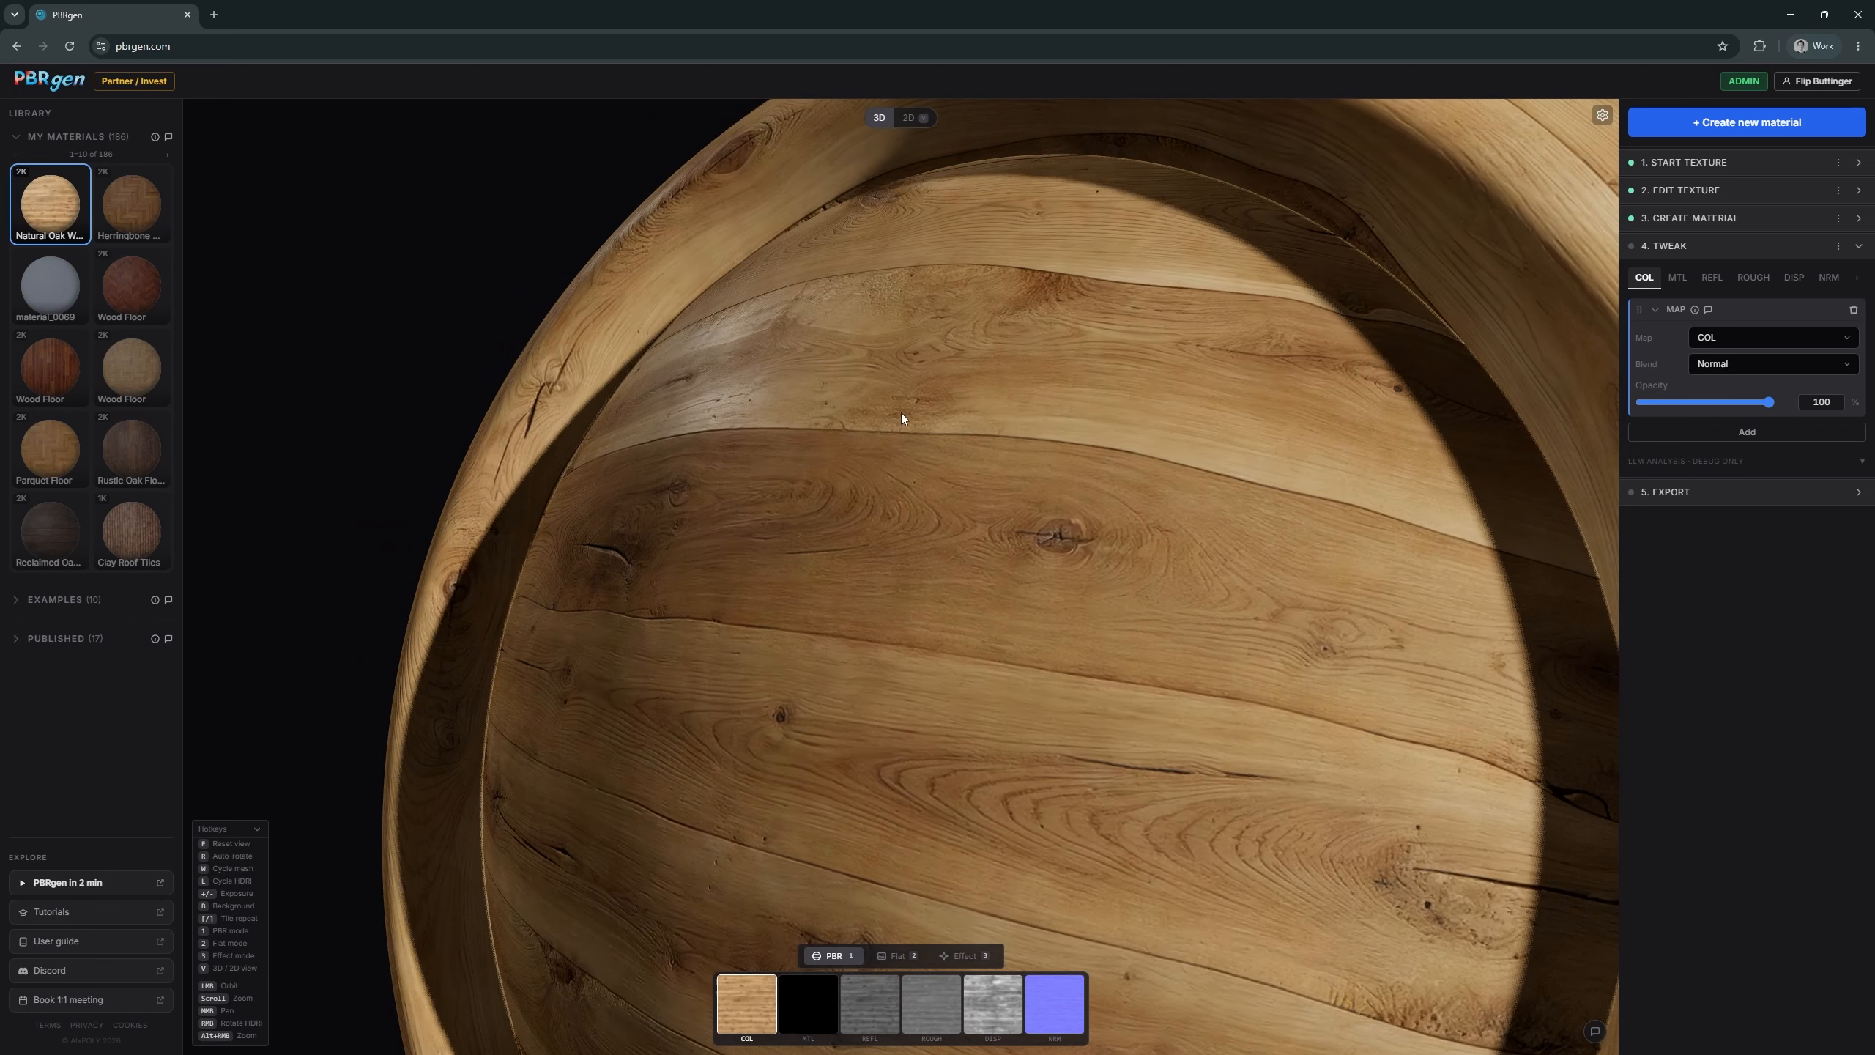
- Change the roughness math map operation to High Pass, auto-fit the levels input range, and check the map in flat and PBR modes
click(1755, 278)
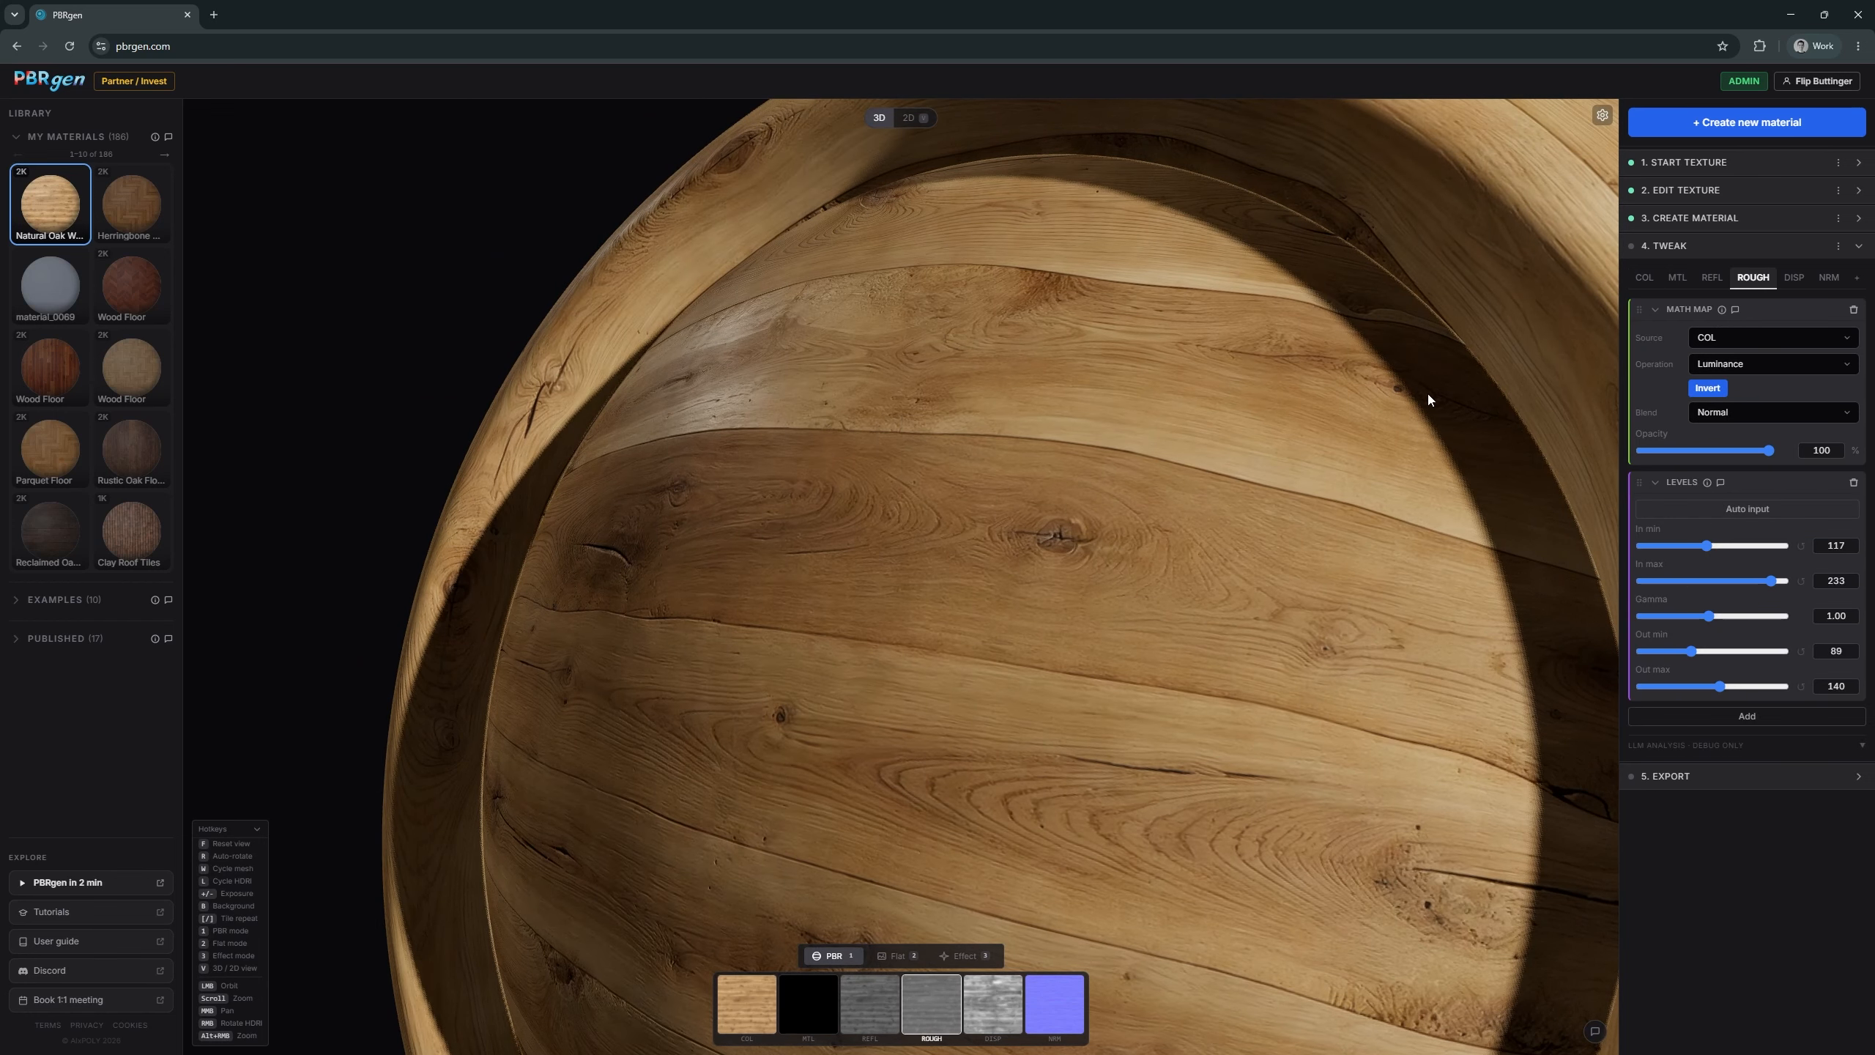
drag(741, 524, 922, 463)
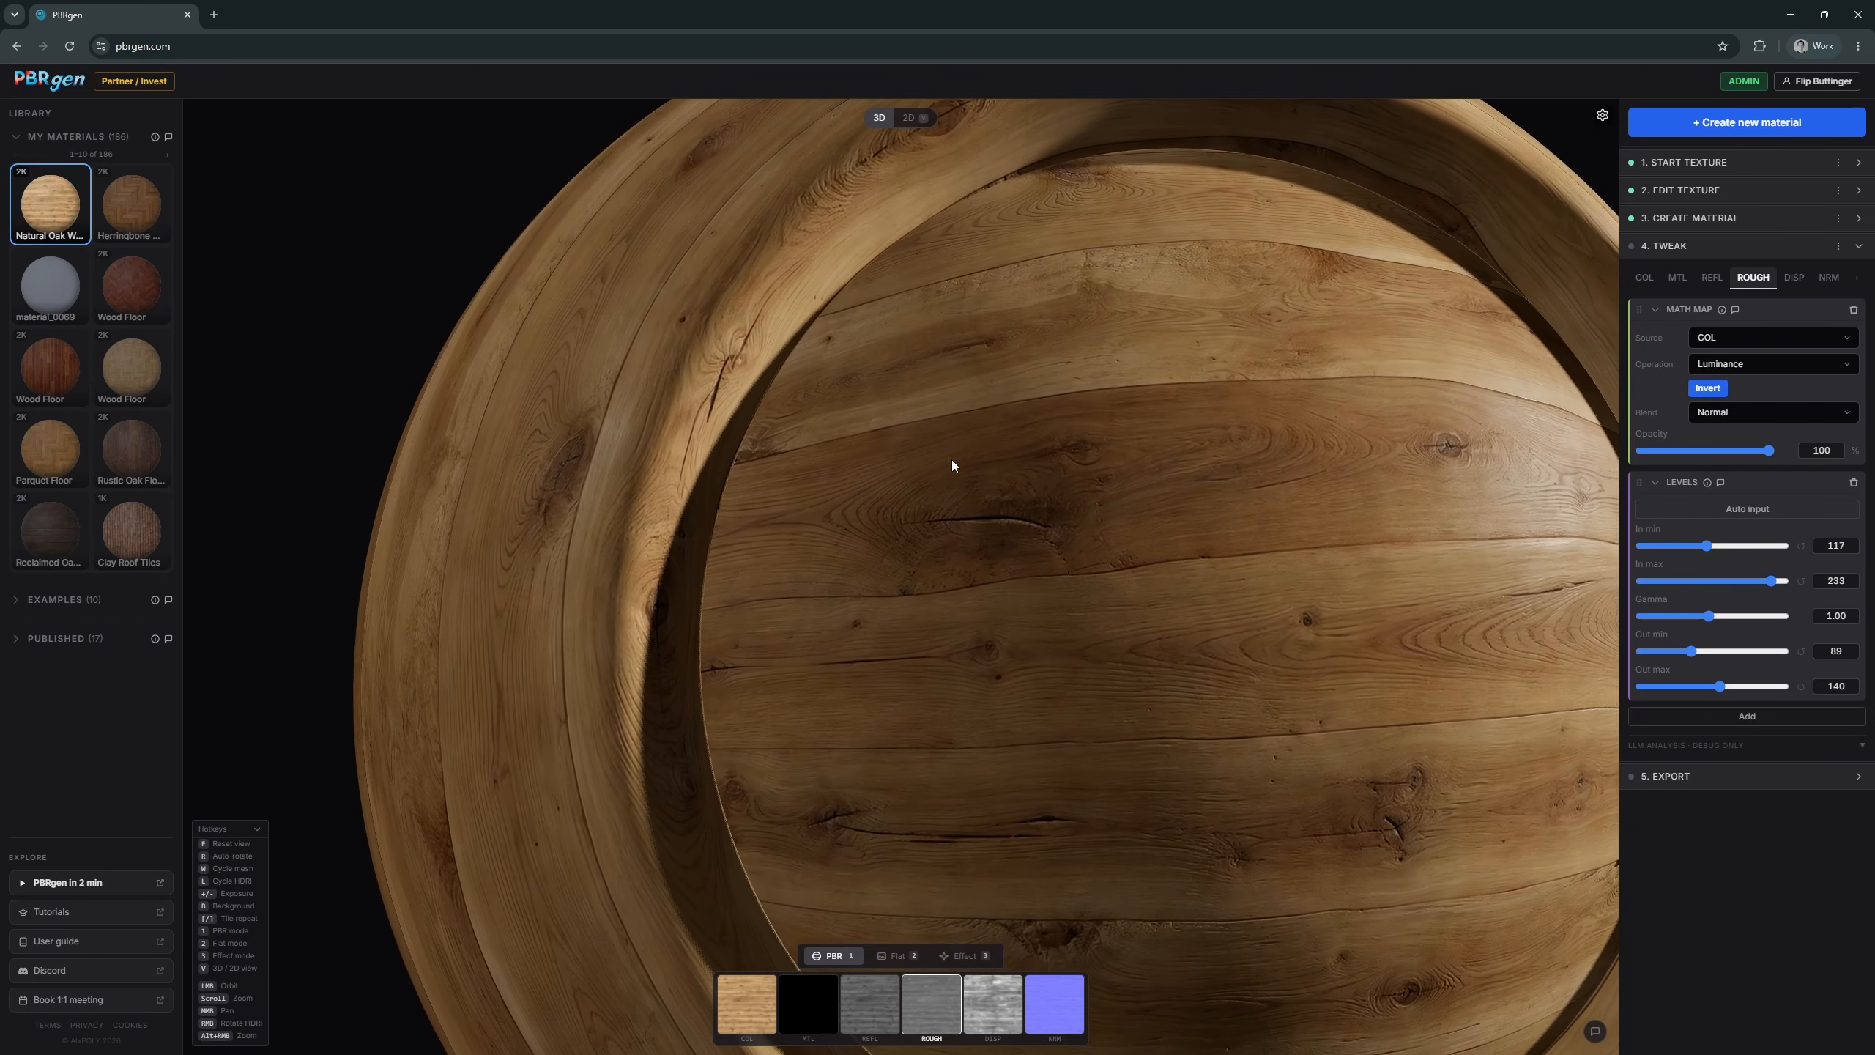
key(f)
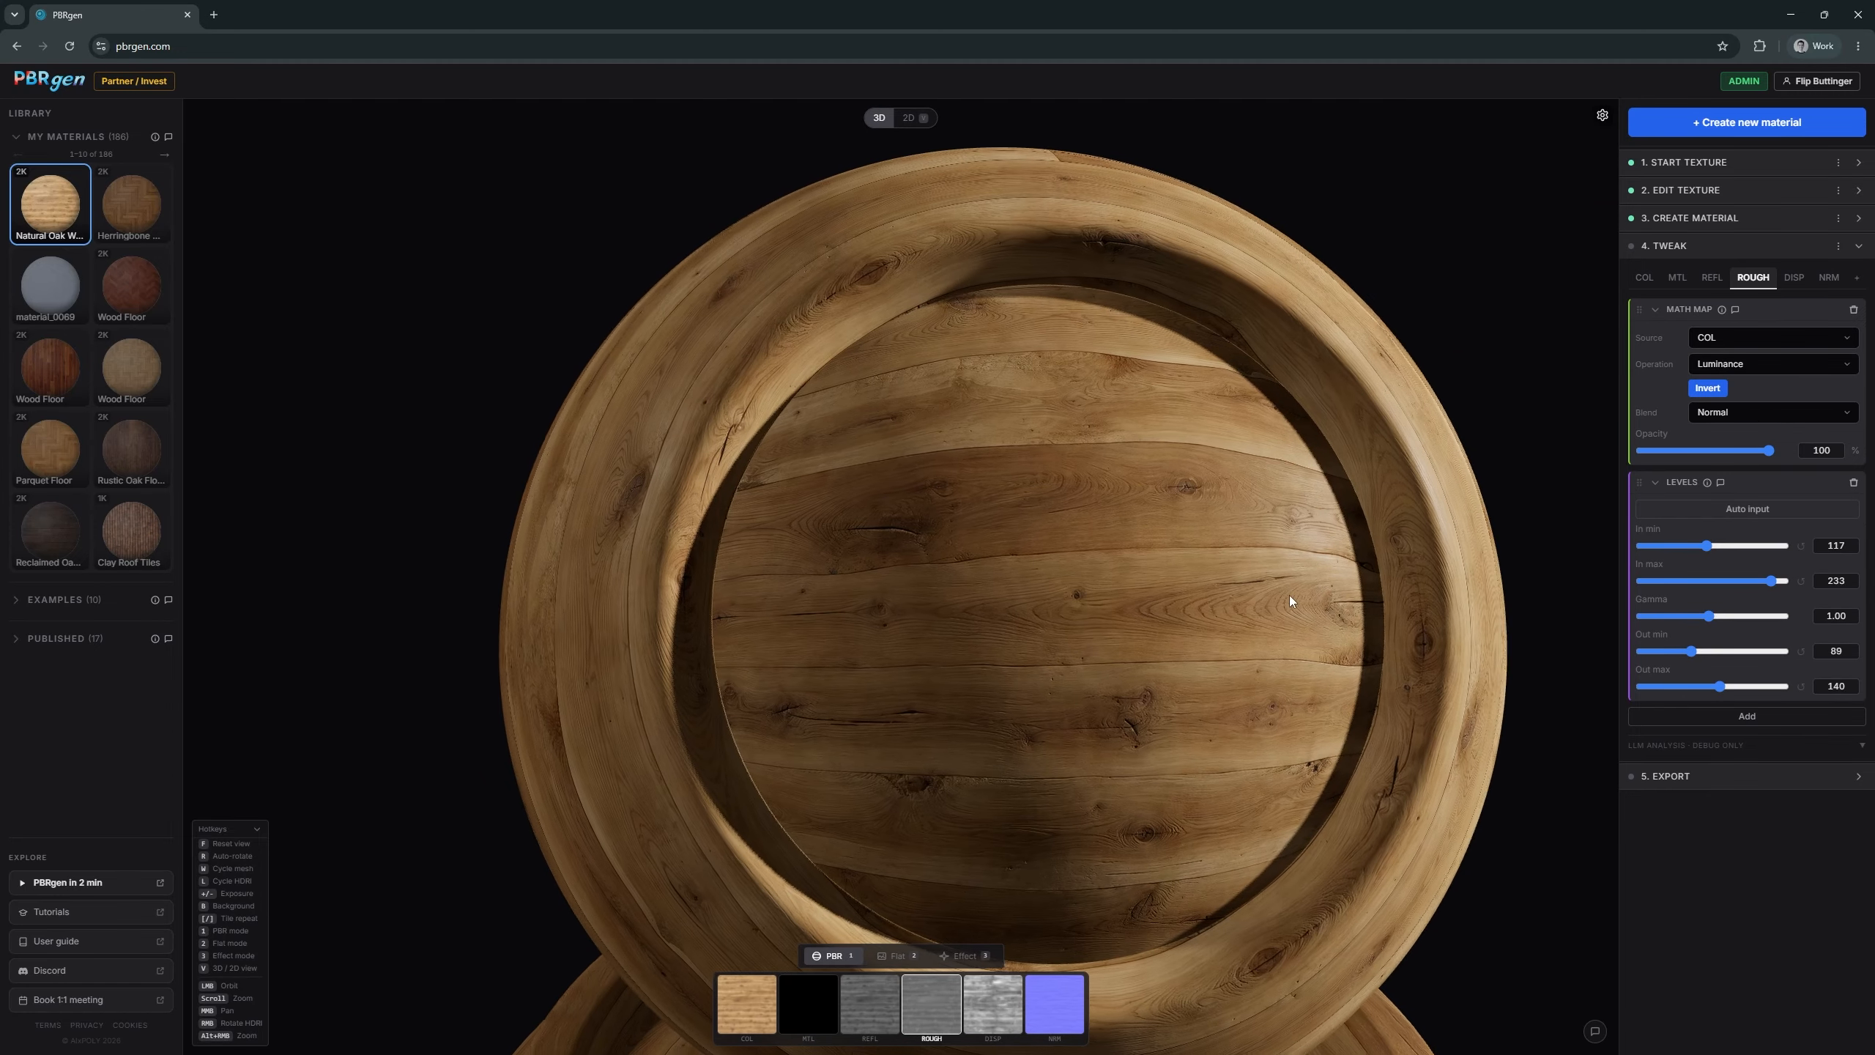
key(2)
drag(1302, 585, 842, 482)
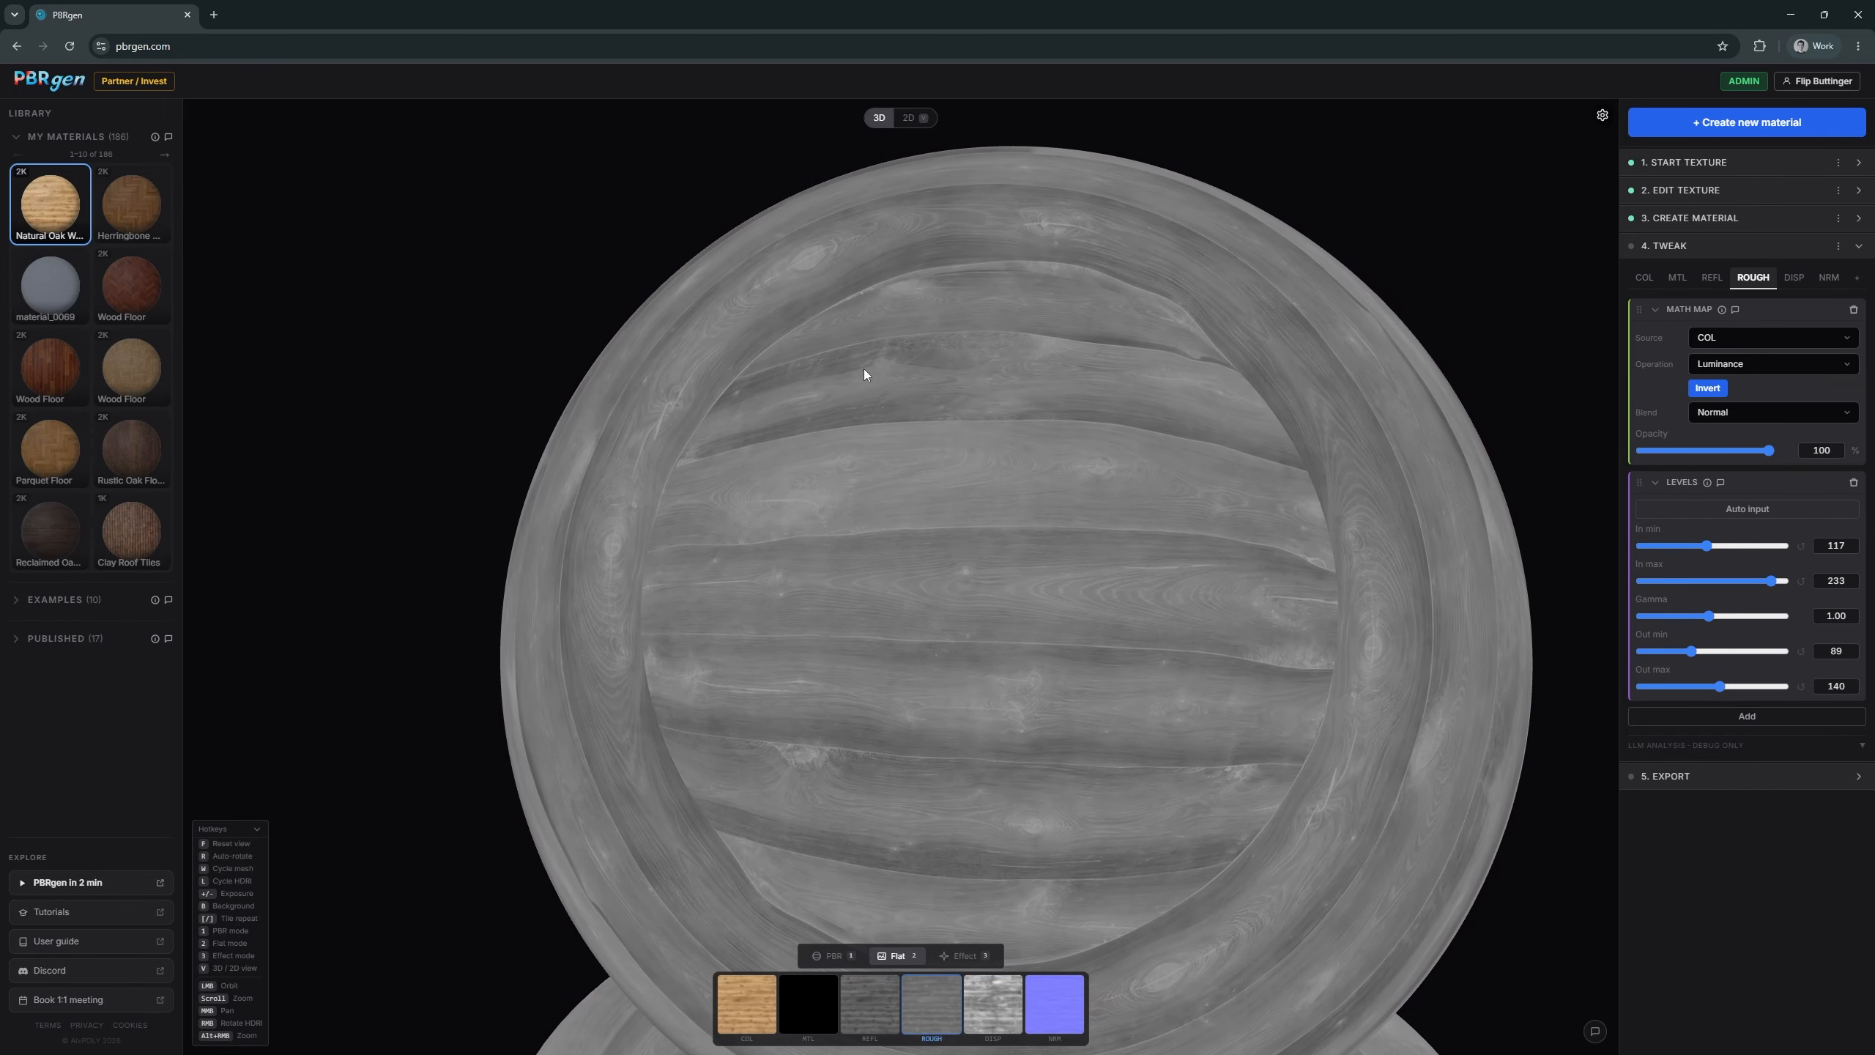
click(1748, 365)
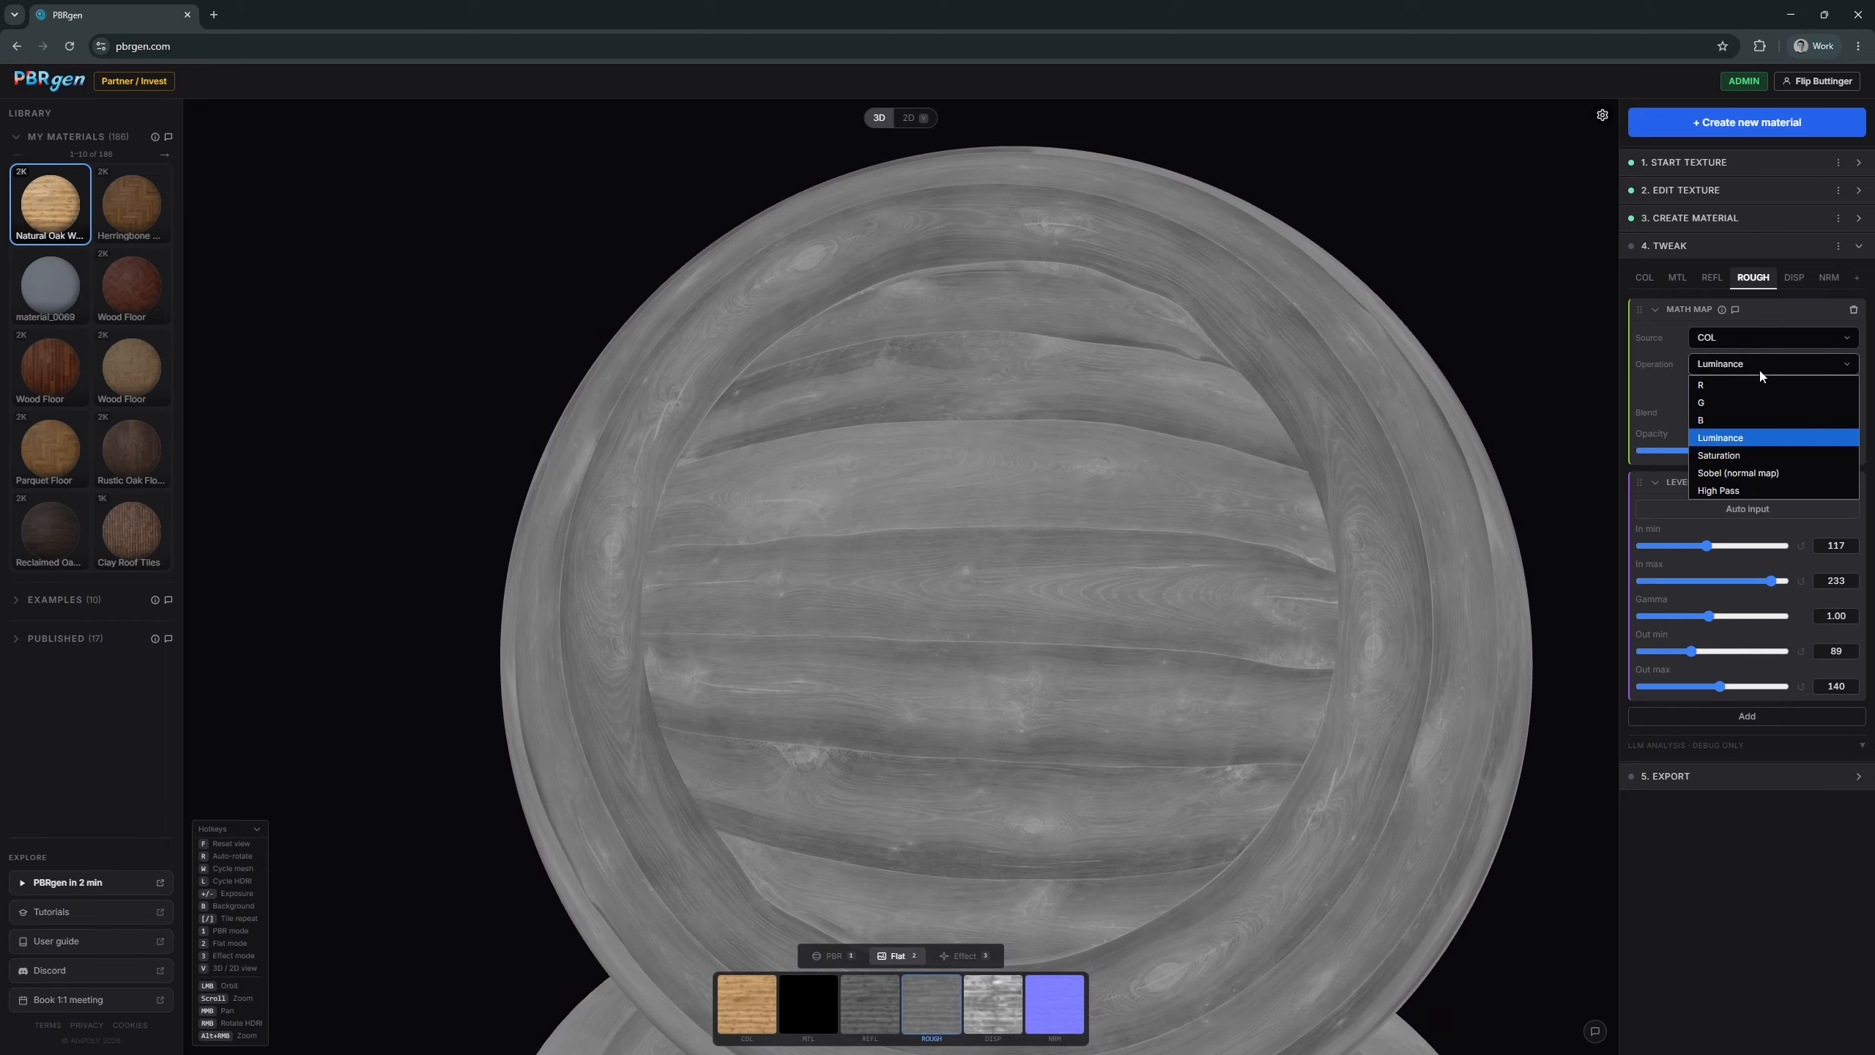
click(1748, 493)
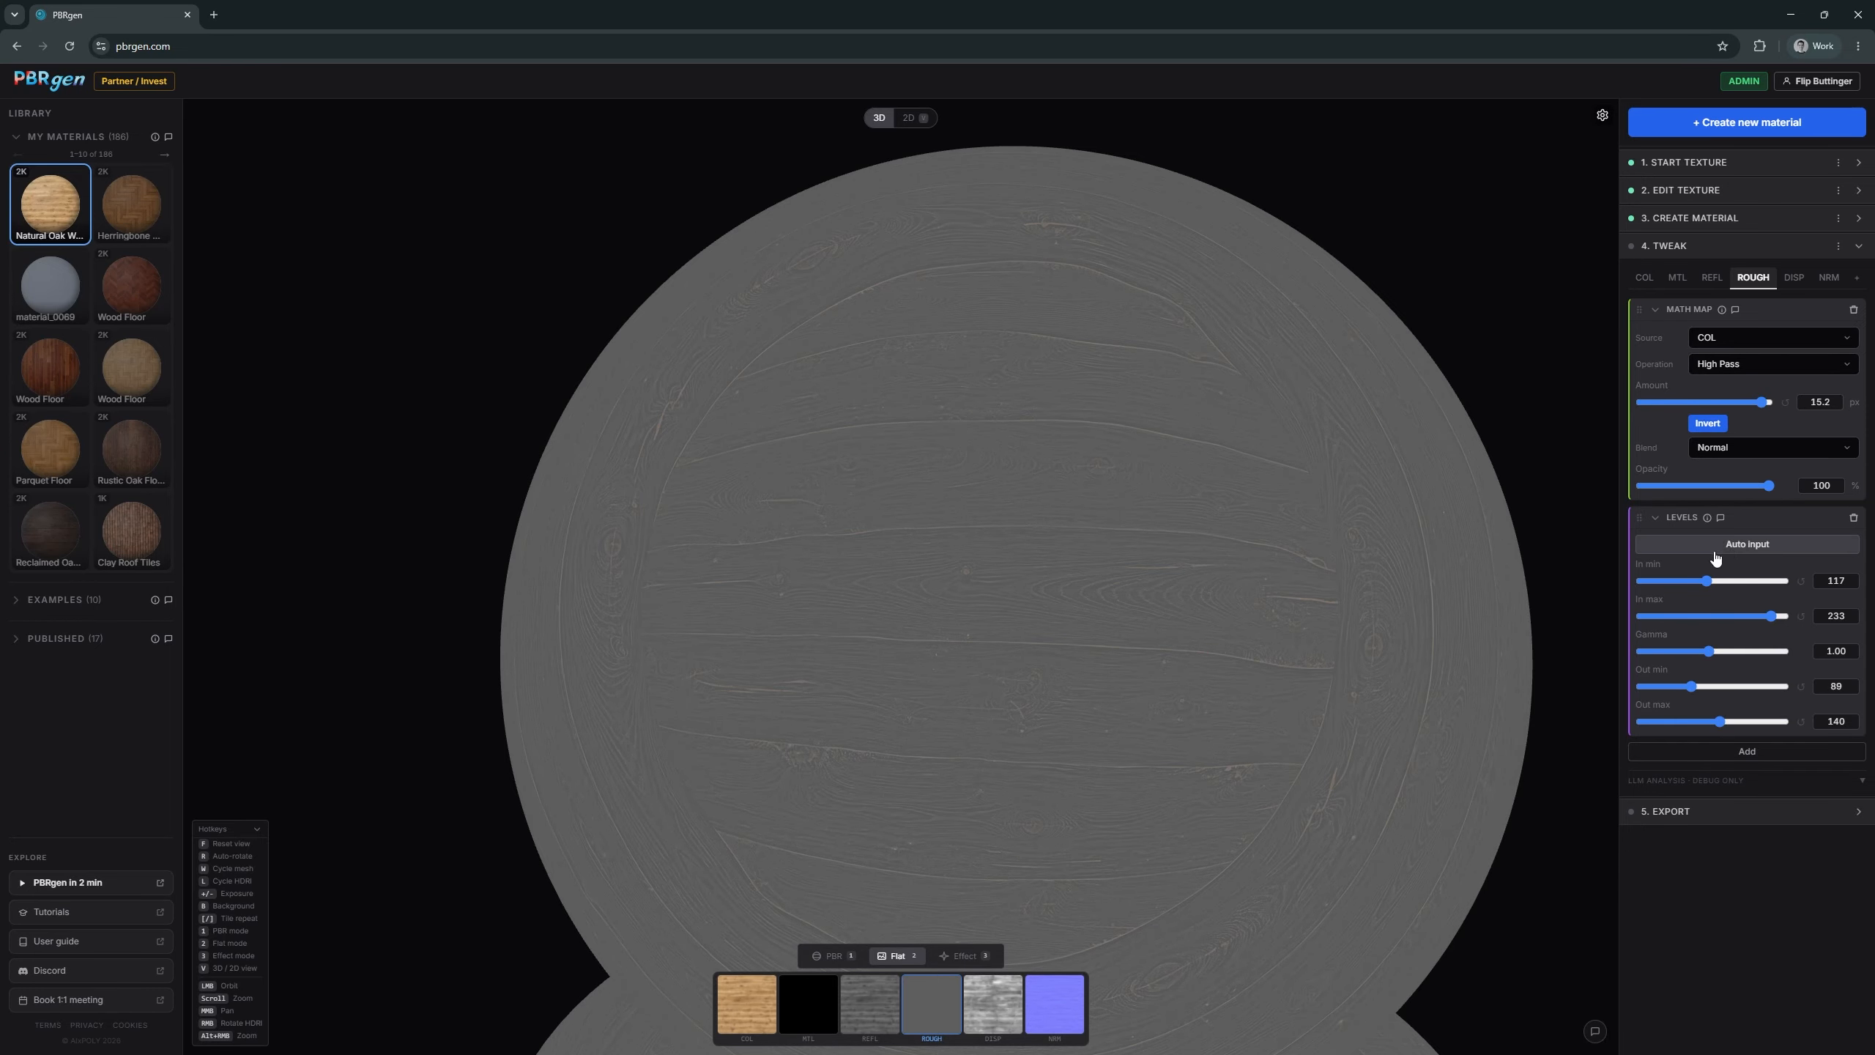
click(1747, 548)
scroll(998, 559, up, 10)
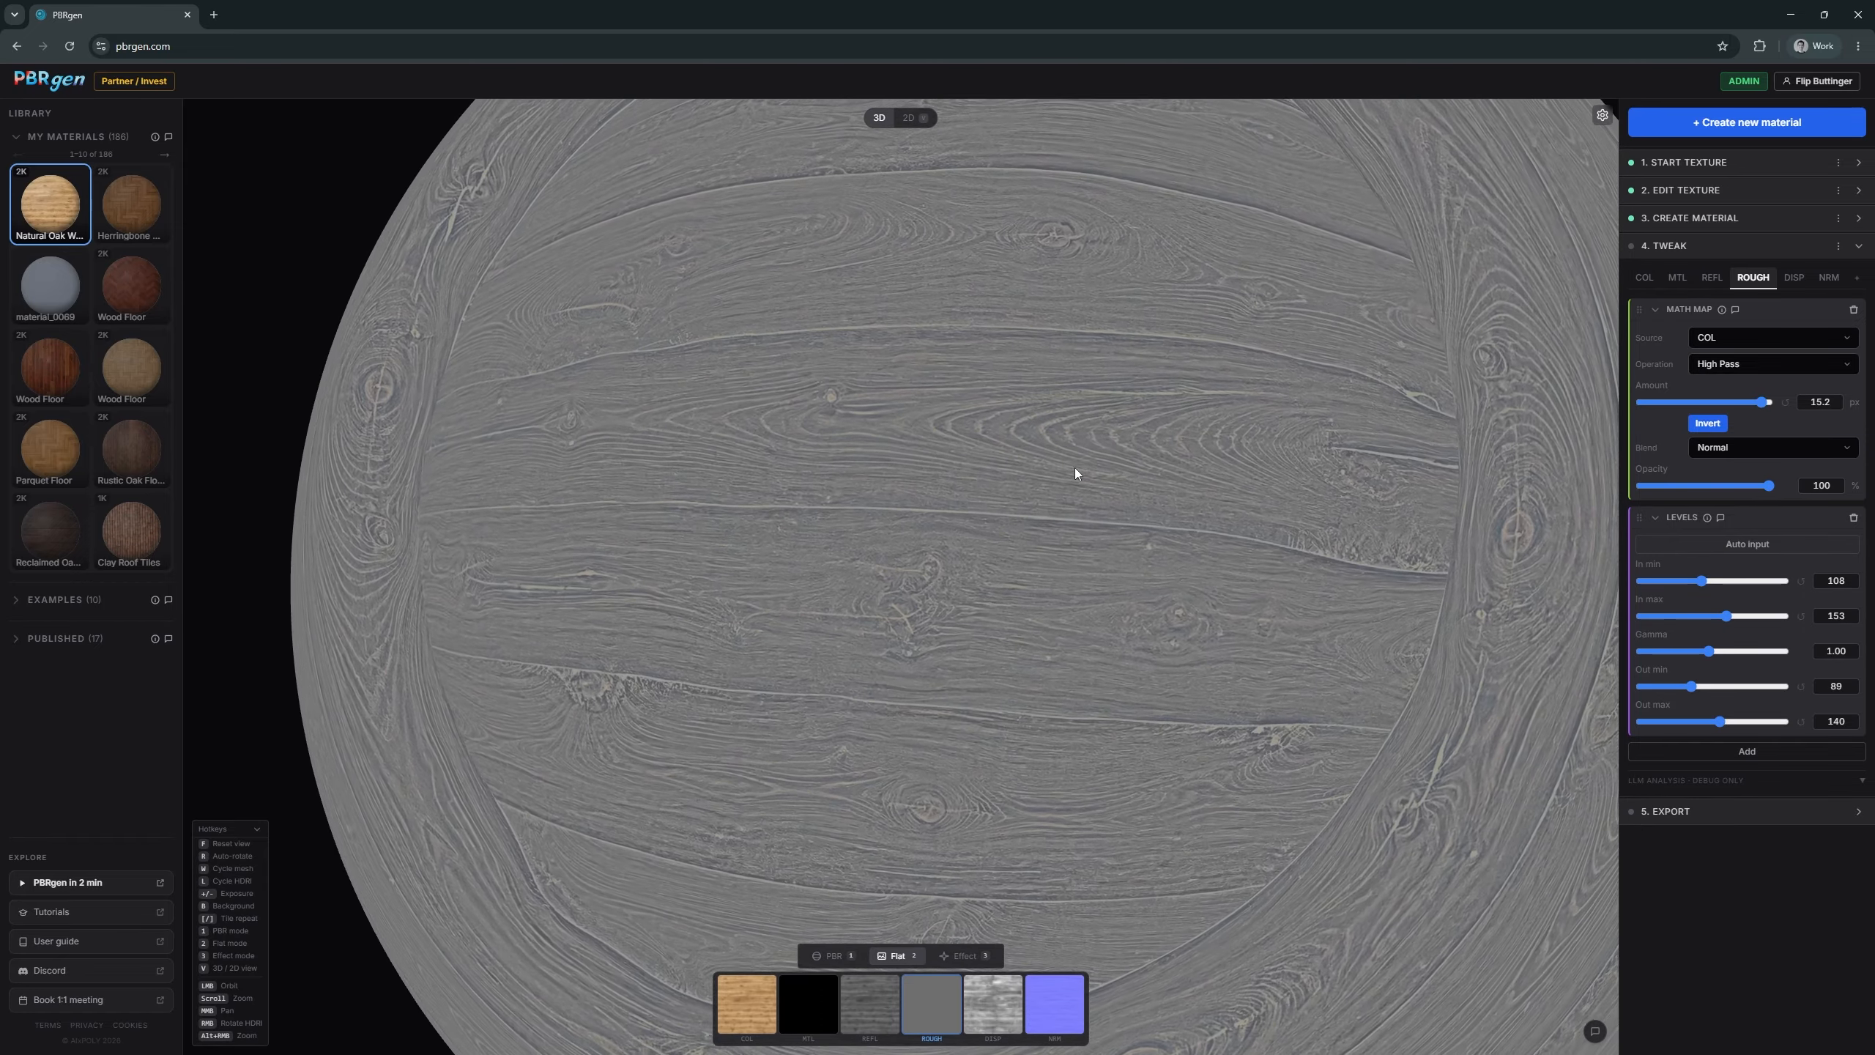
key(1)
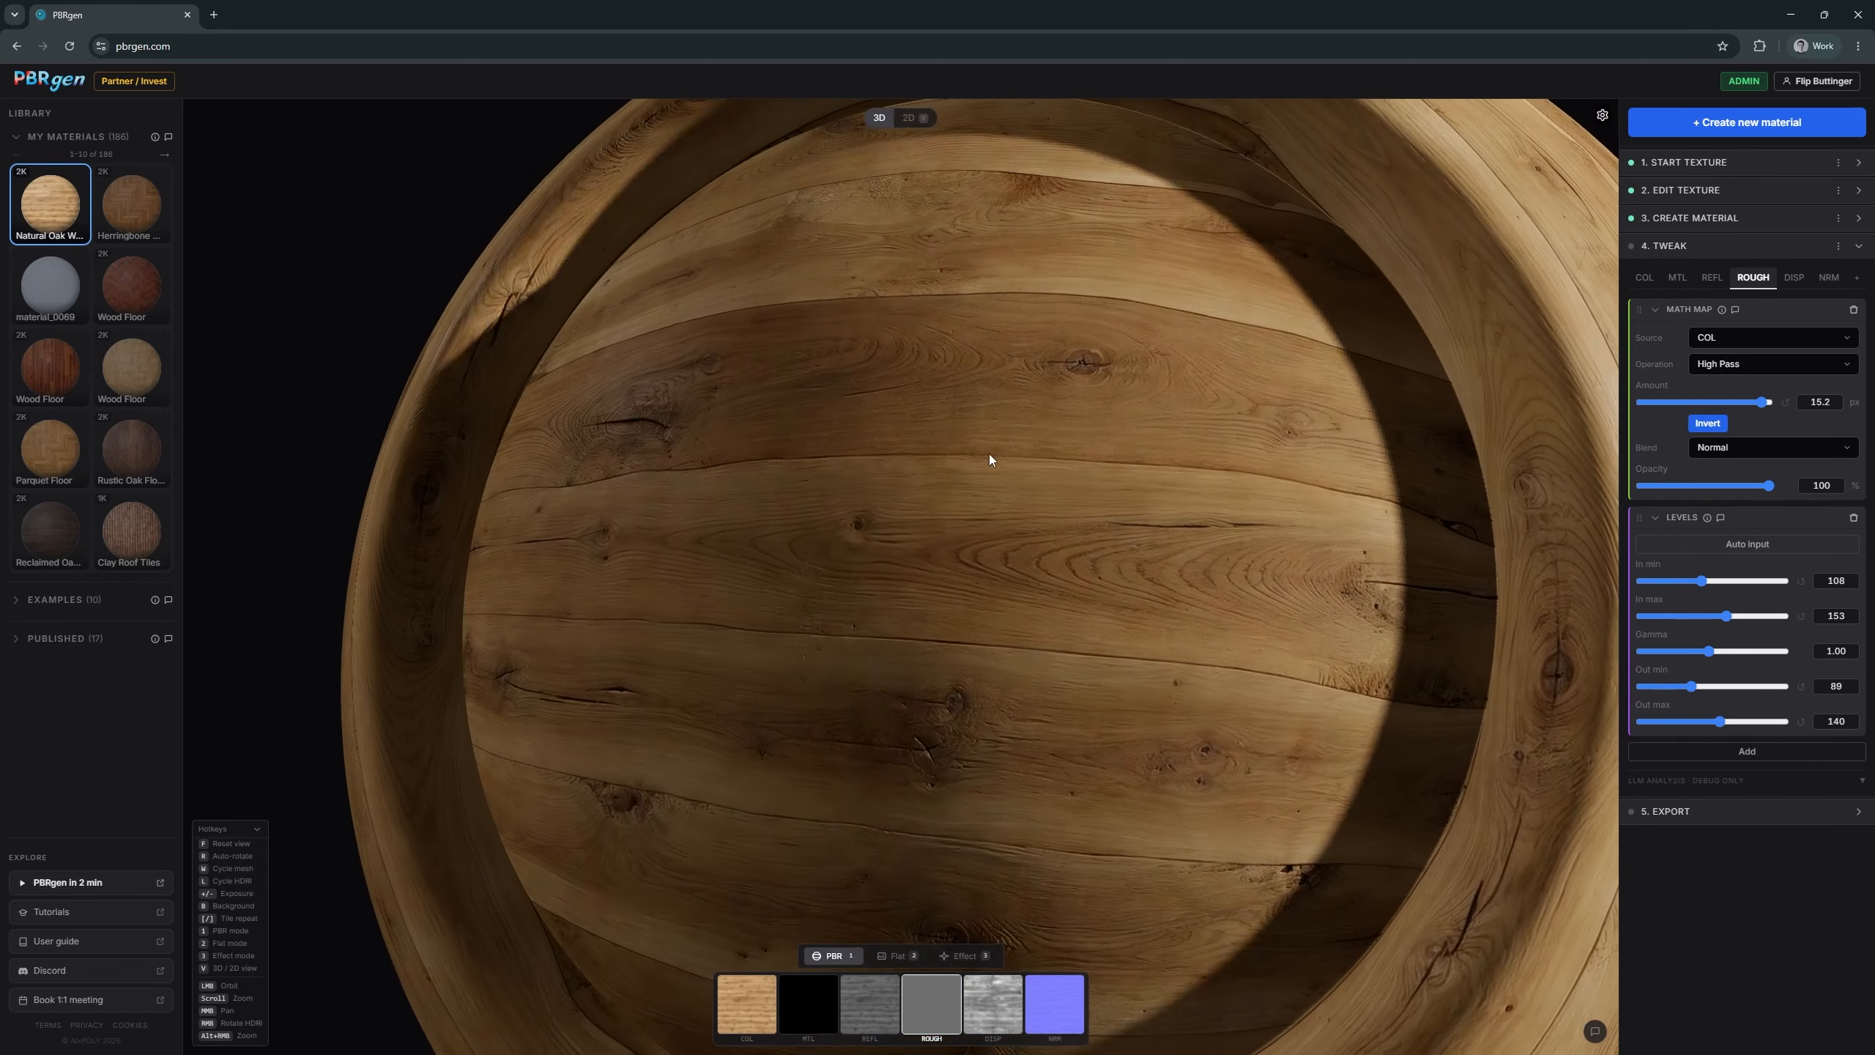
drag(989, 454, 1042, 419)
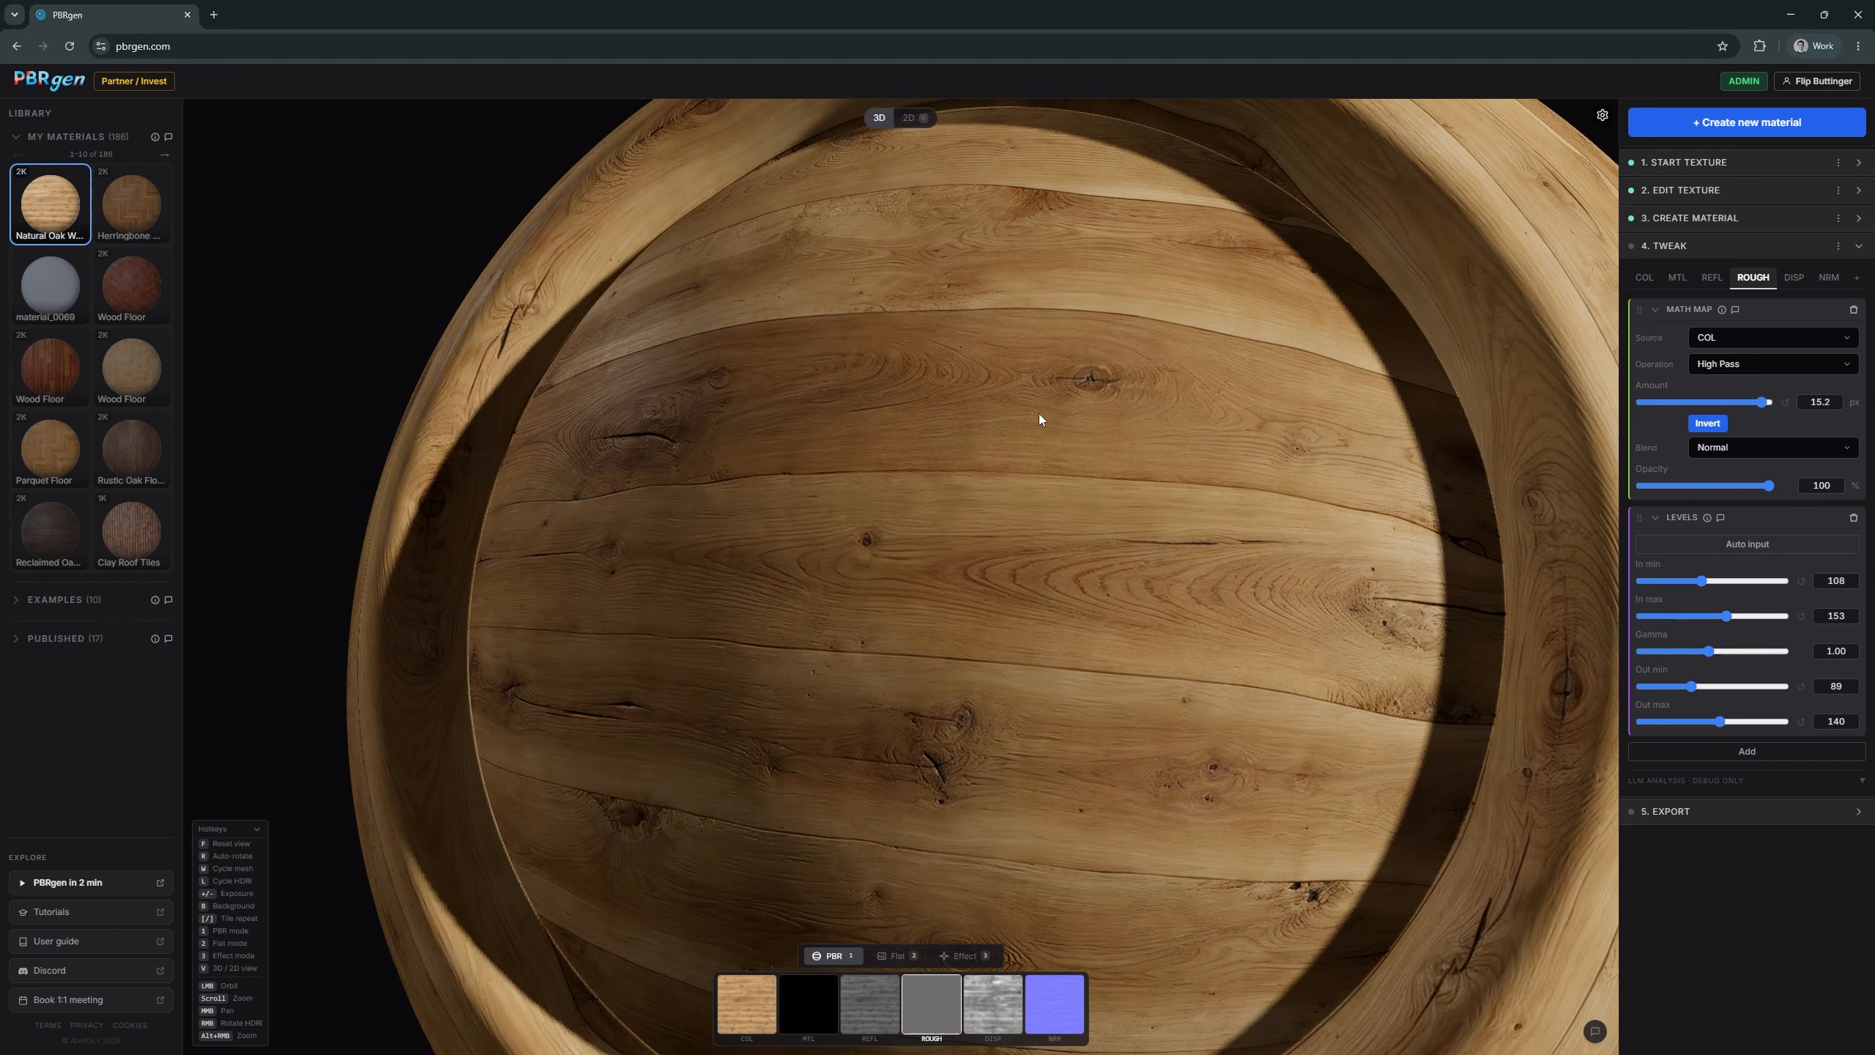
- Try a displacement scale of 4.8 on the oak material, inspect the plank relief on the preview ball, and reset the scale to 0.0
click(1827, 279)
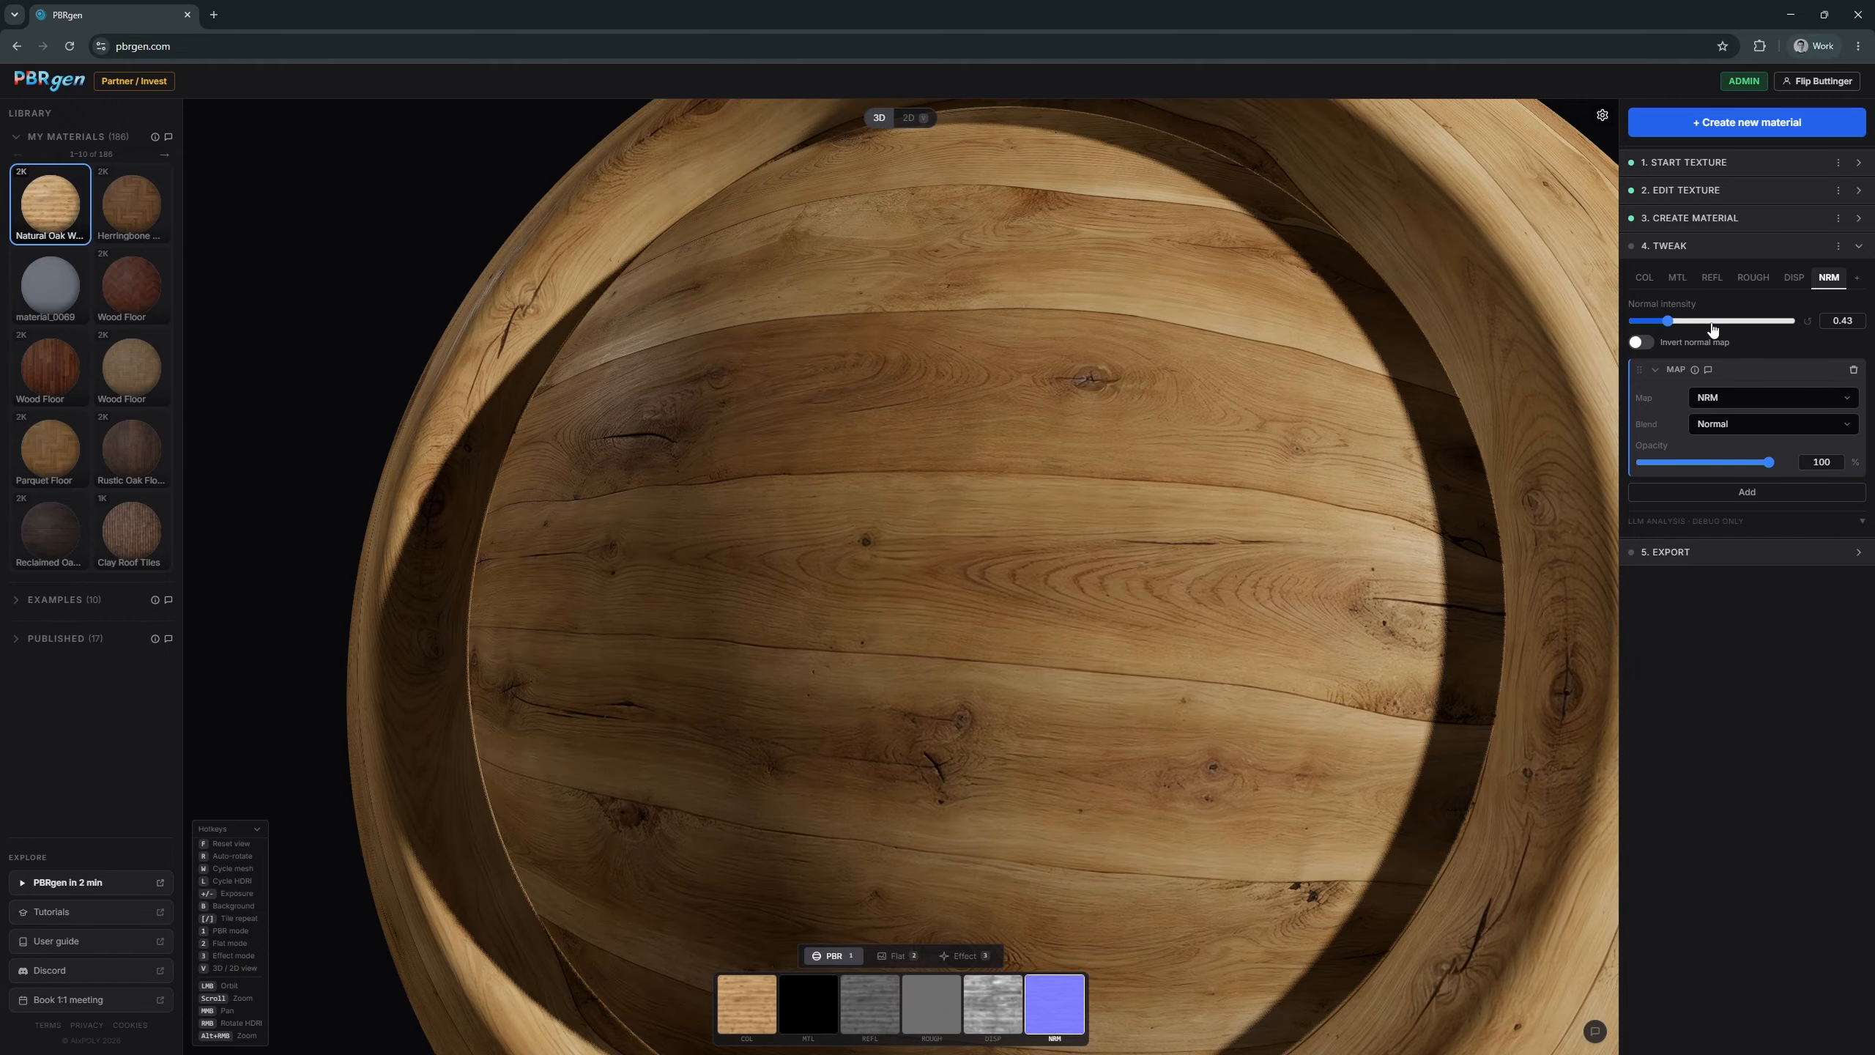
click(1792, 284)
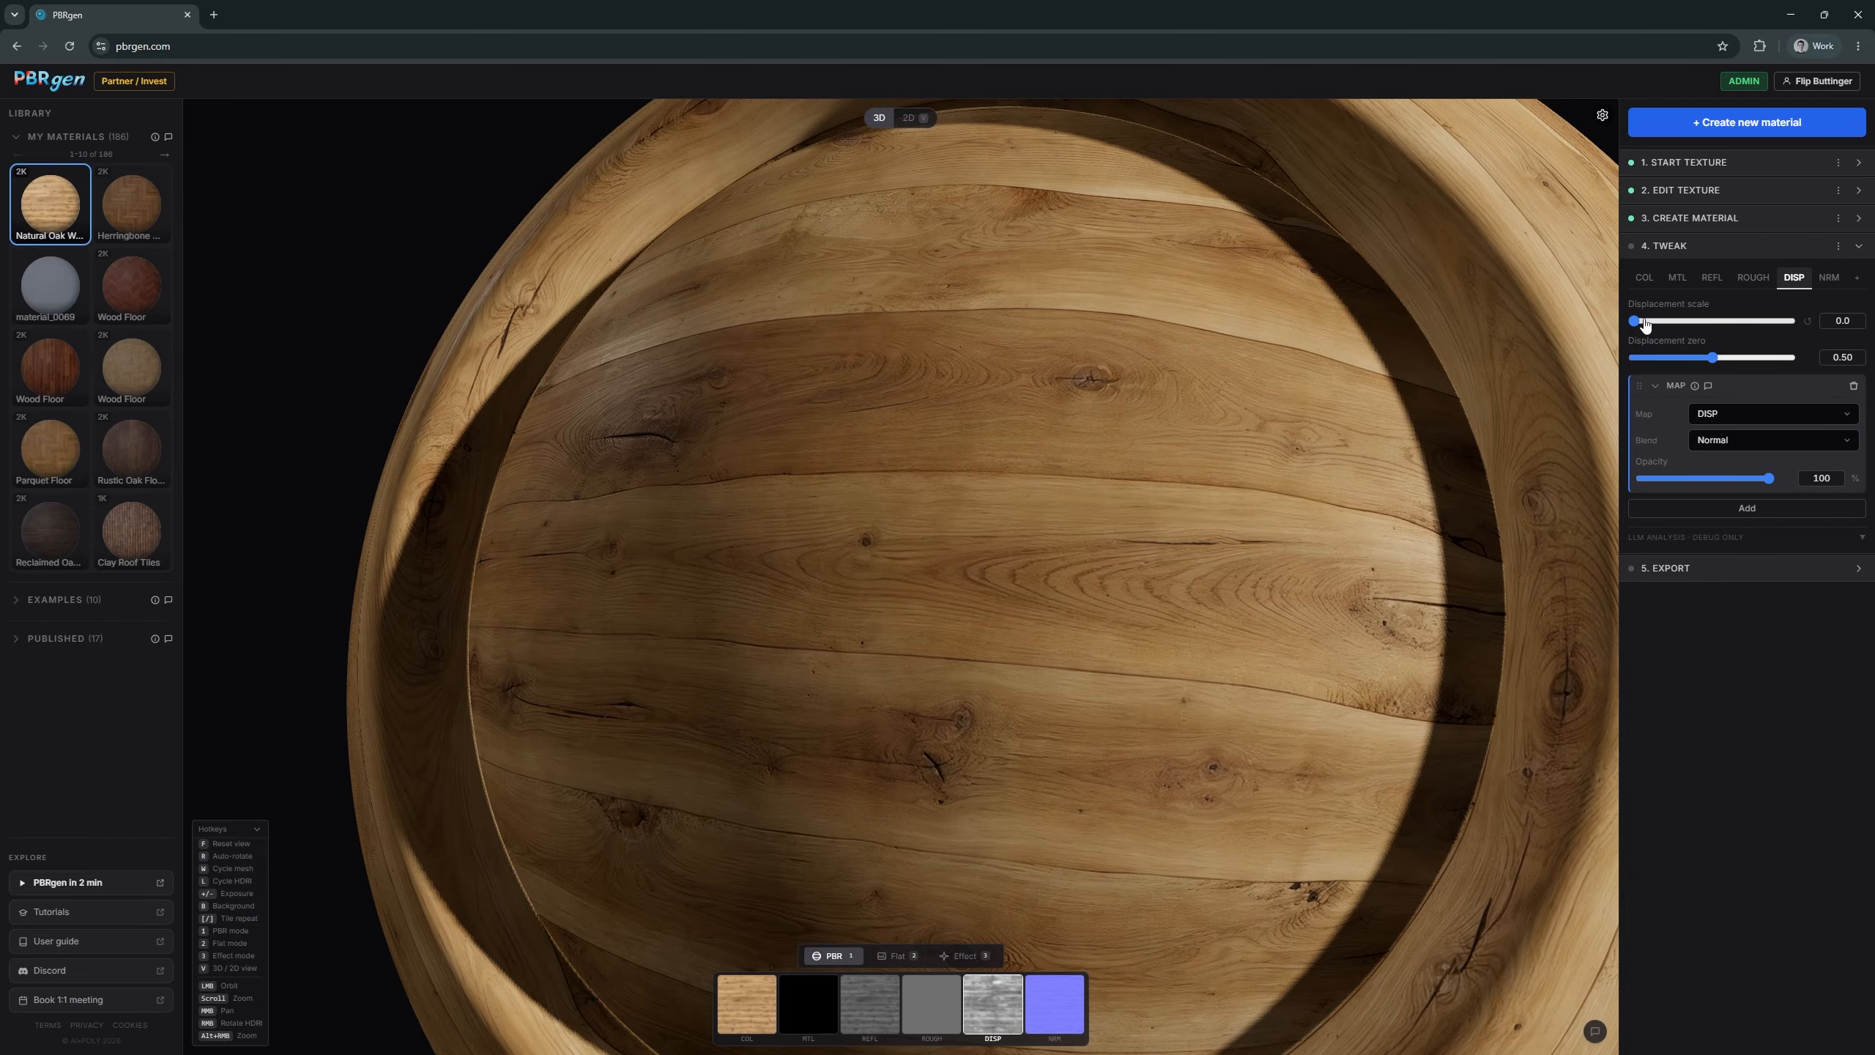
drag(1645, 326, 1705, 322)
scroll(1240, 414, down, 5)
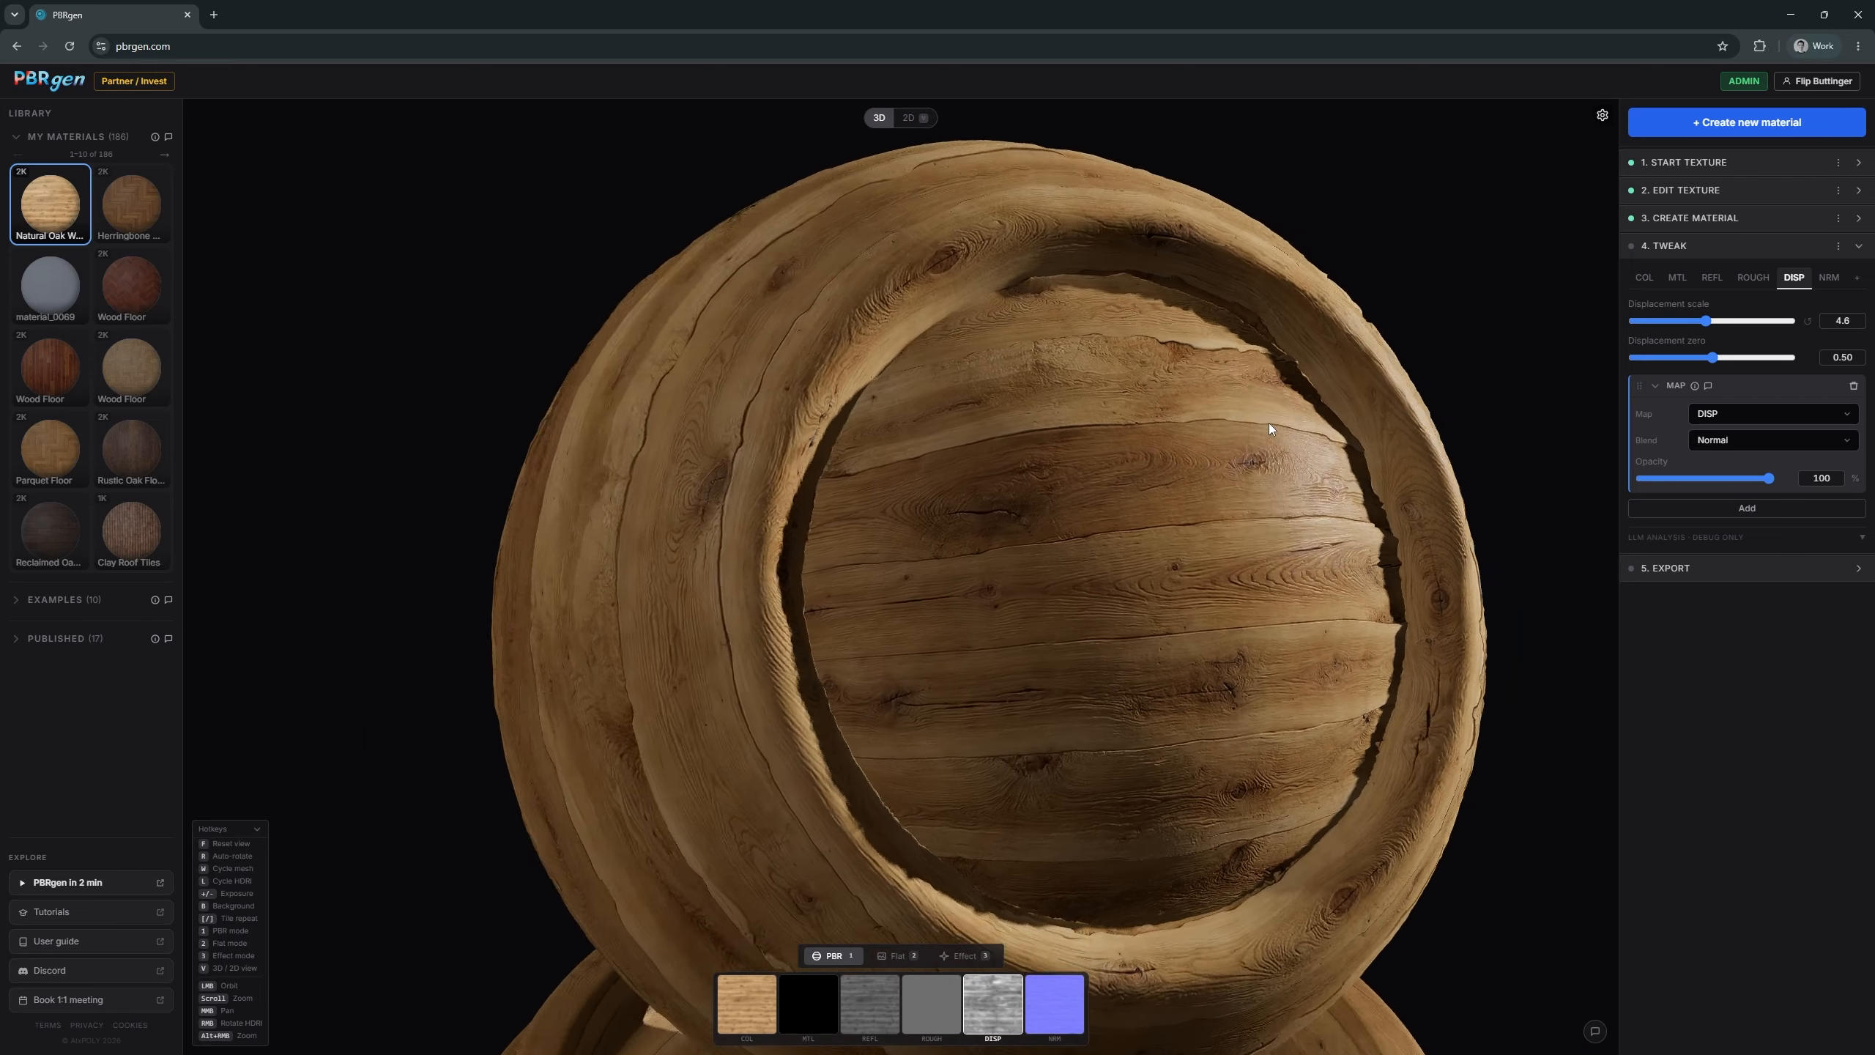
drag(1270, 428, 1539, 398)
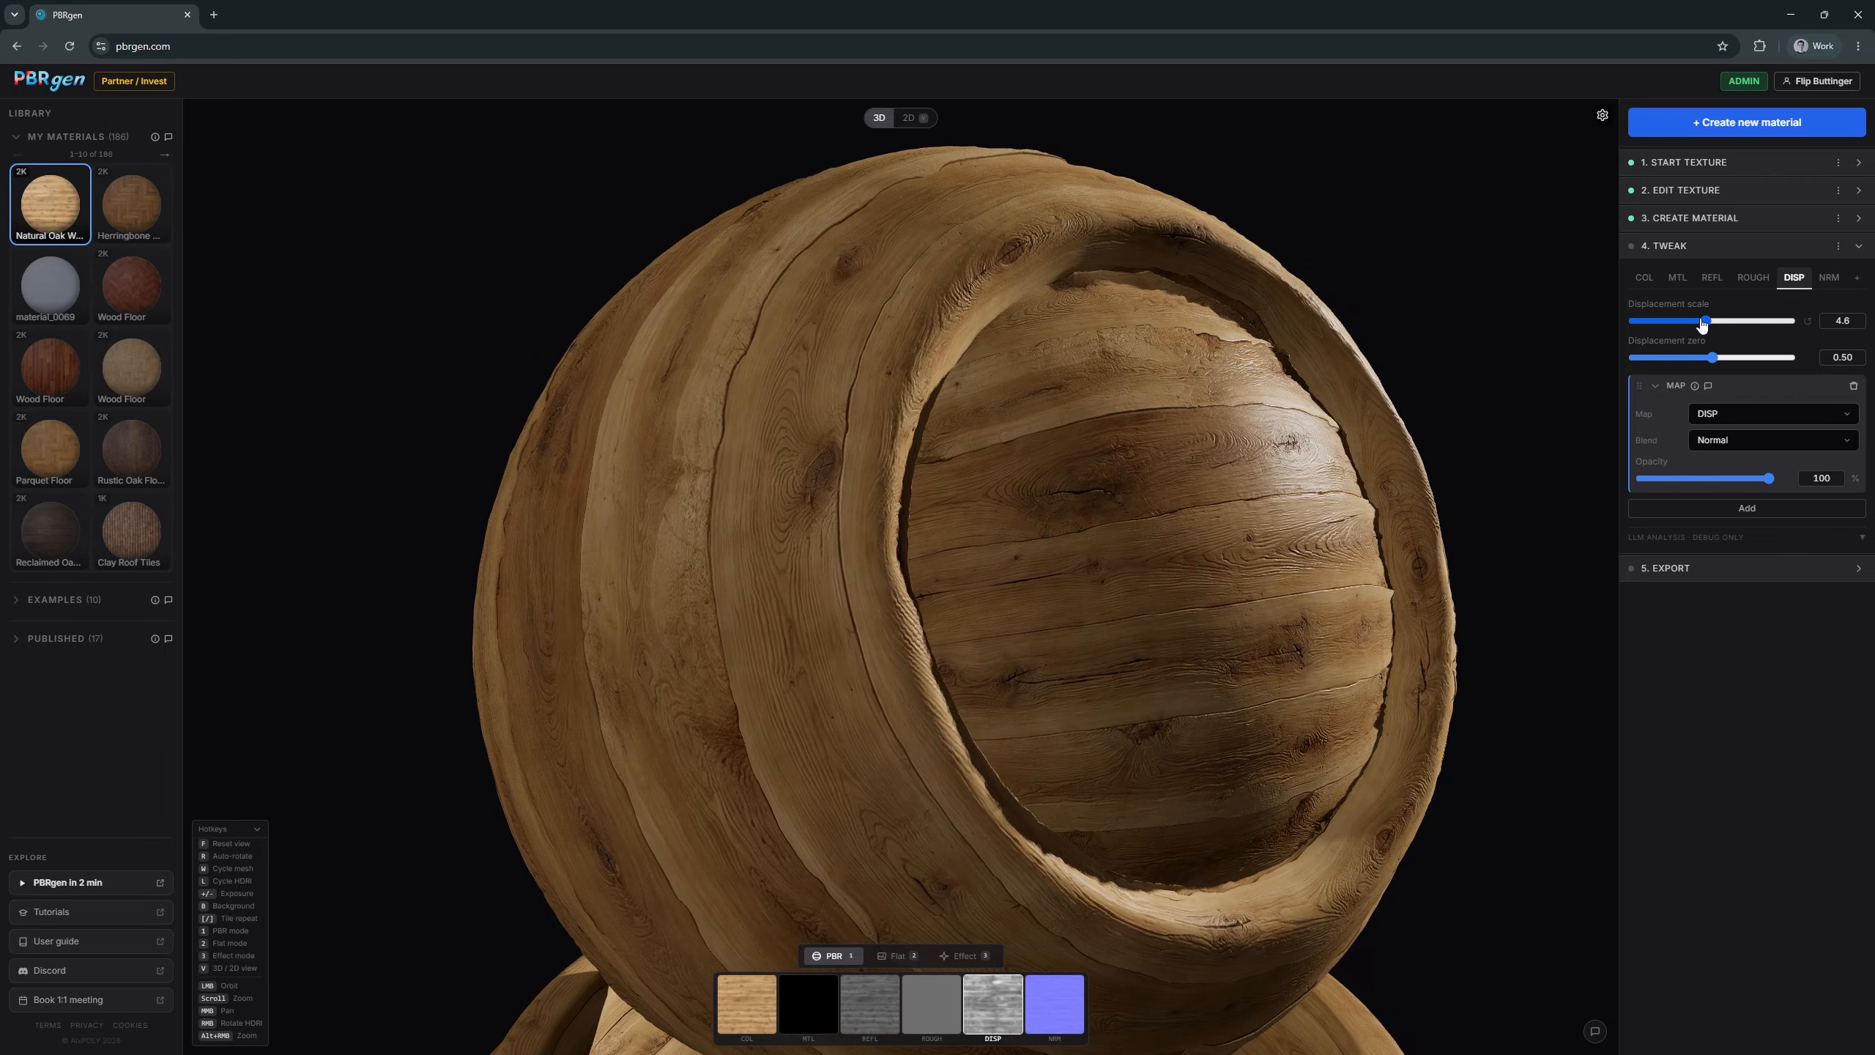
drag(1701, 325, 1627, 324)
drag(1260, 372, 1005, 411)
scroll(1005, 411, up, 3)
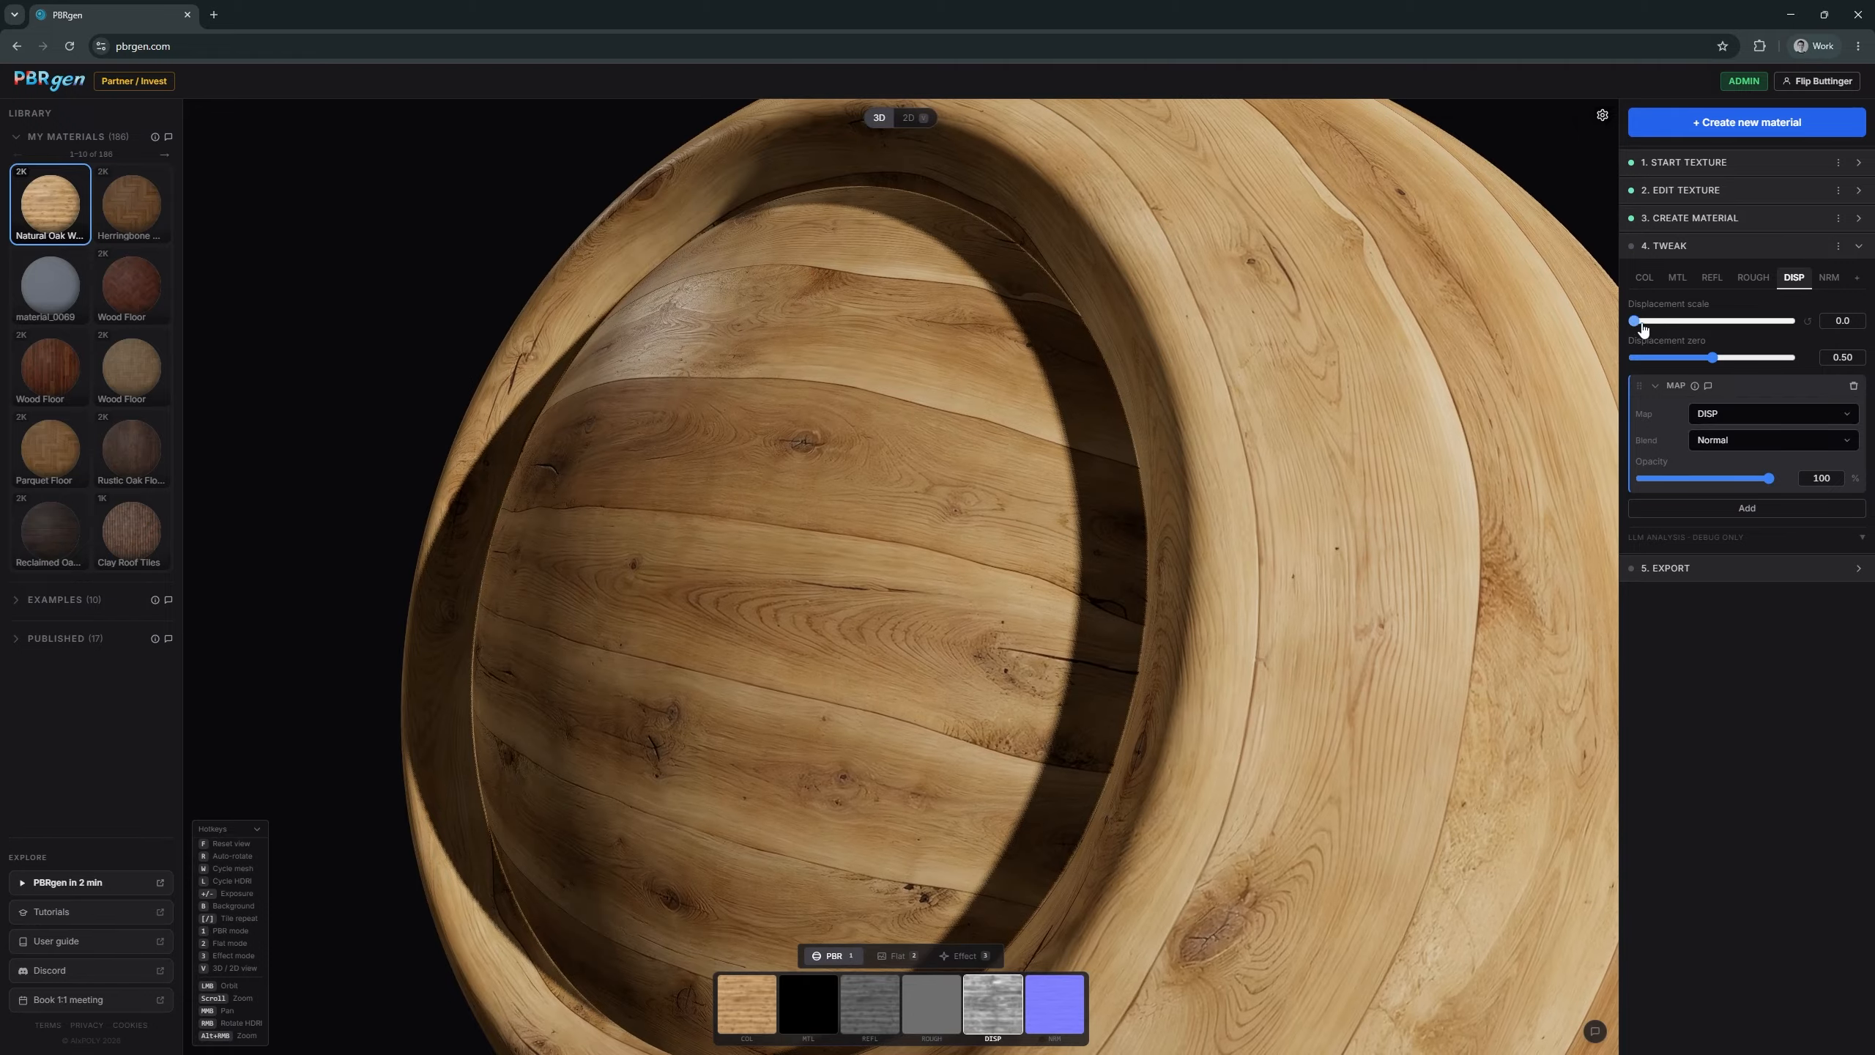
- Set the displacement scale to 3.0 and add a Blur effect to the displacement map
drag(1640, 328, 1681, 323)
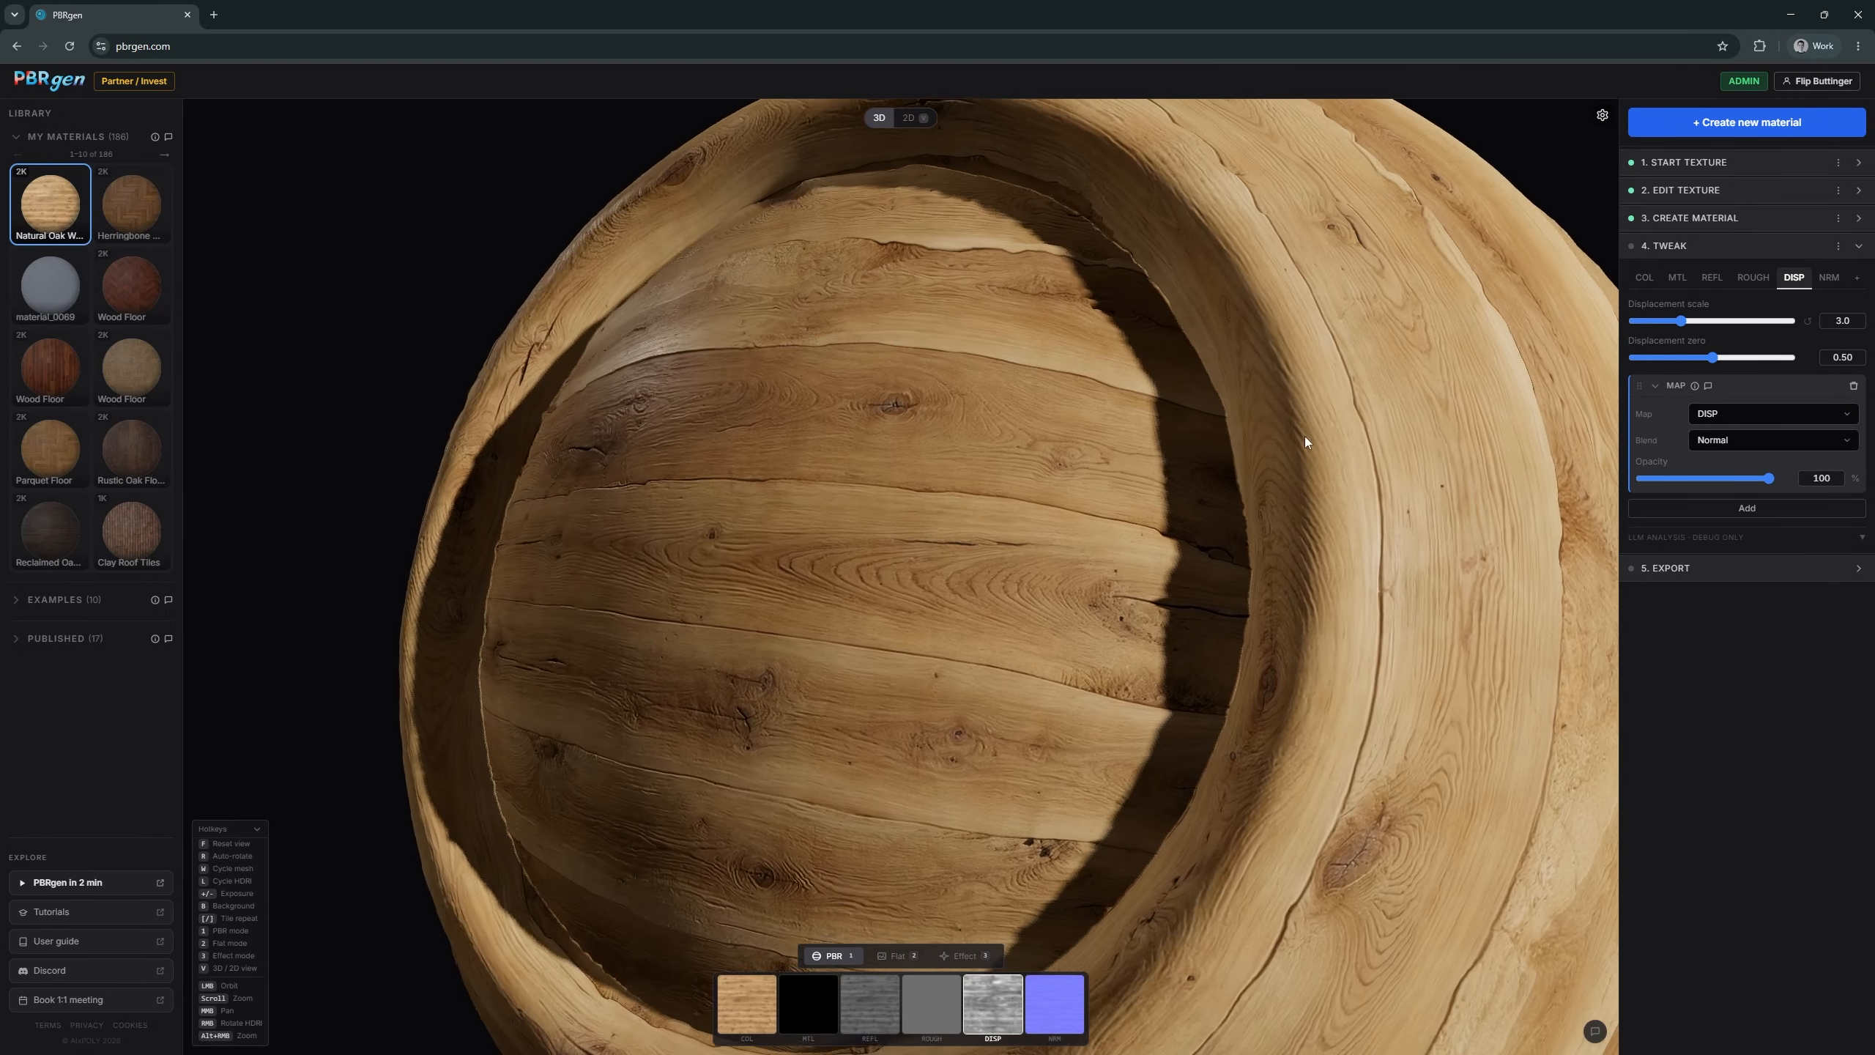
drag(936, 403, 970, 328)
scroll(972, 375, down, 2)
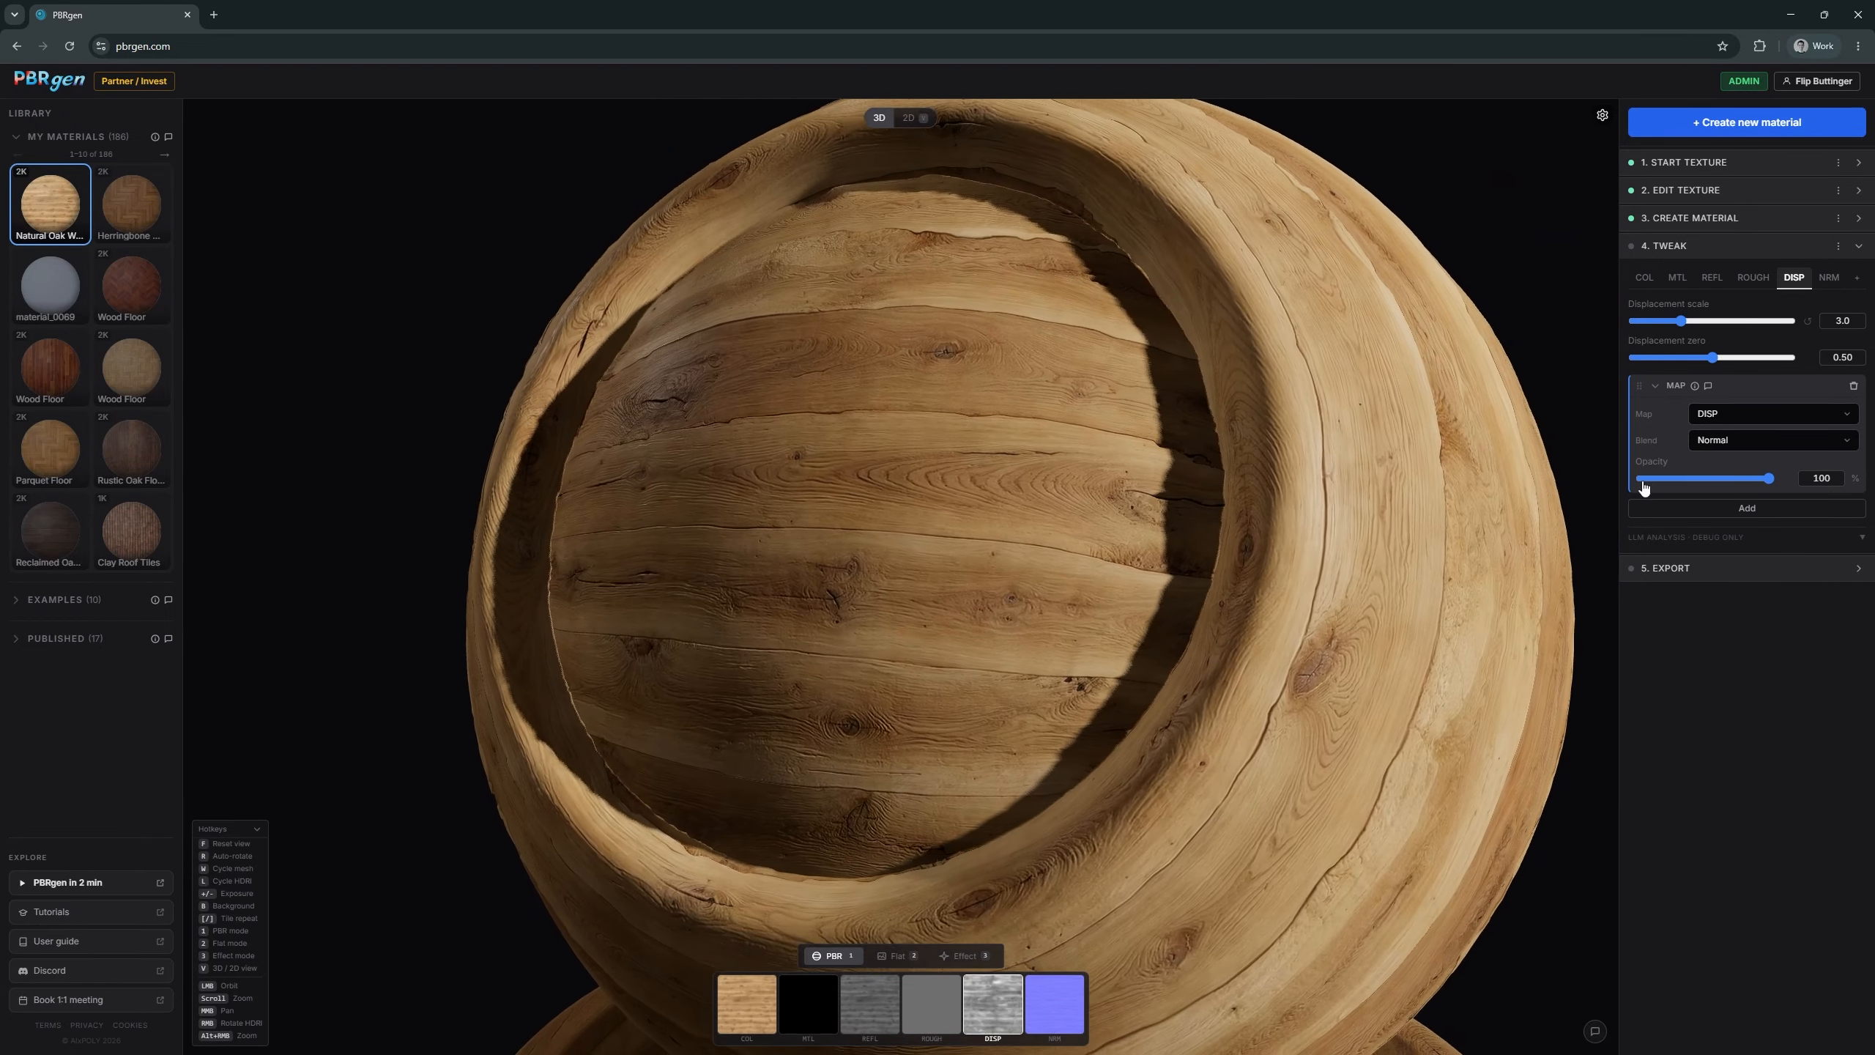
click(1675, 509)
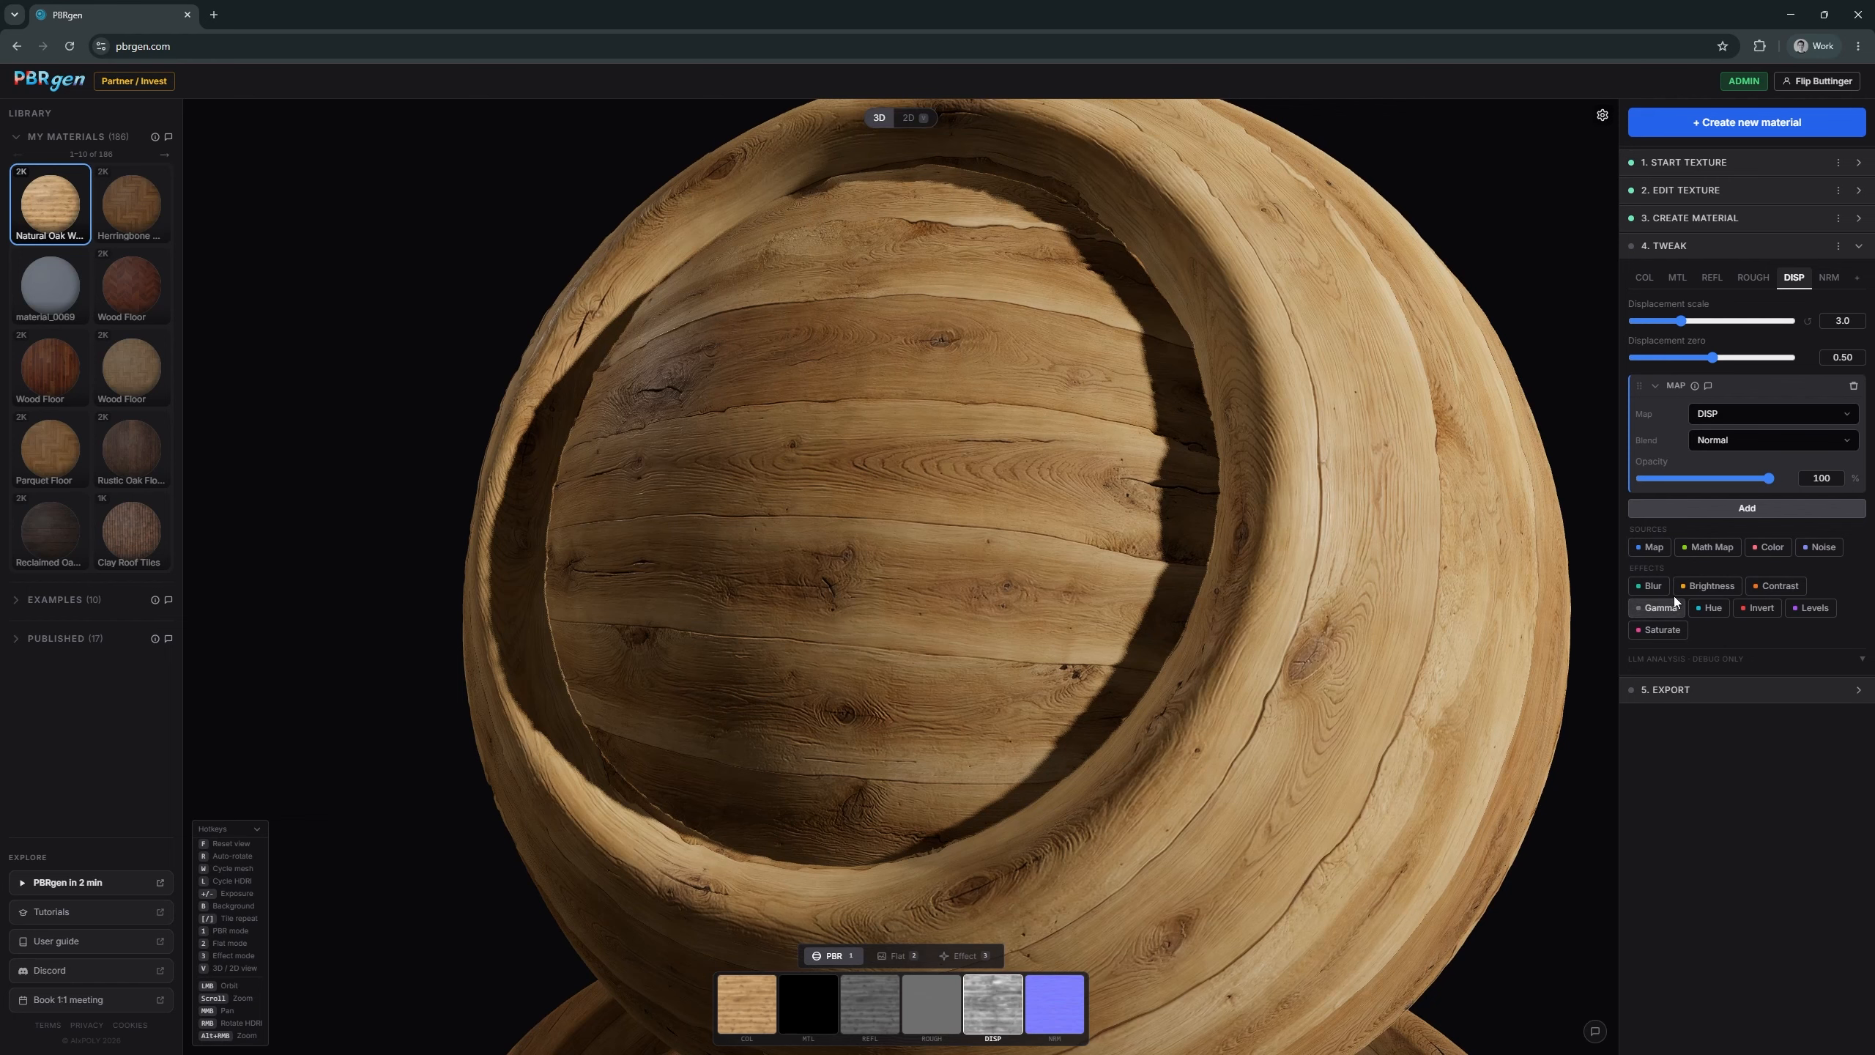
click(1653, 585)
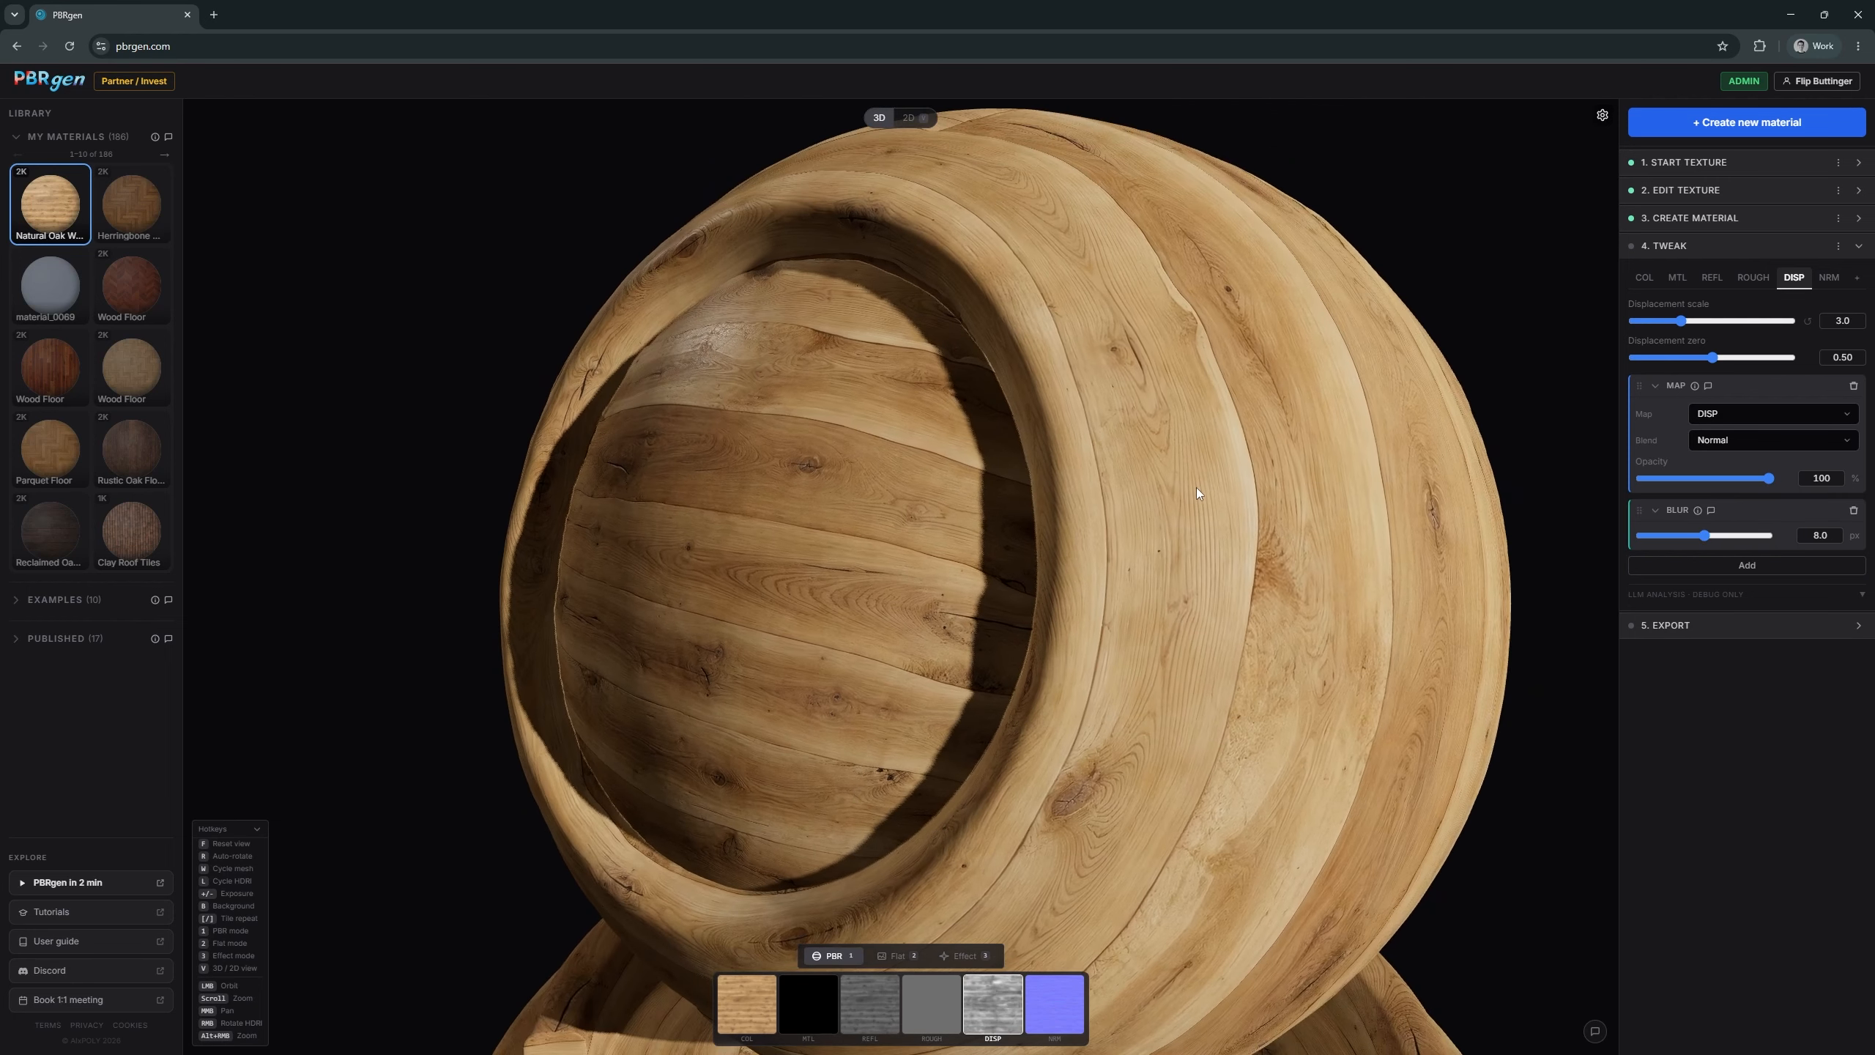
- Compare the oak at a displacement scale of 1.8 with the reference floor photo and turn displacement off with a scale of 0.0
drag(1681, 321, 1658, 325)
drag(1100, 478, 1219, 463)
key(alt+Tab)
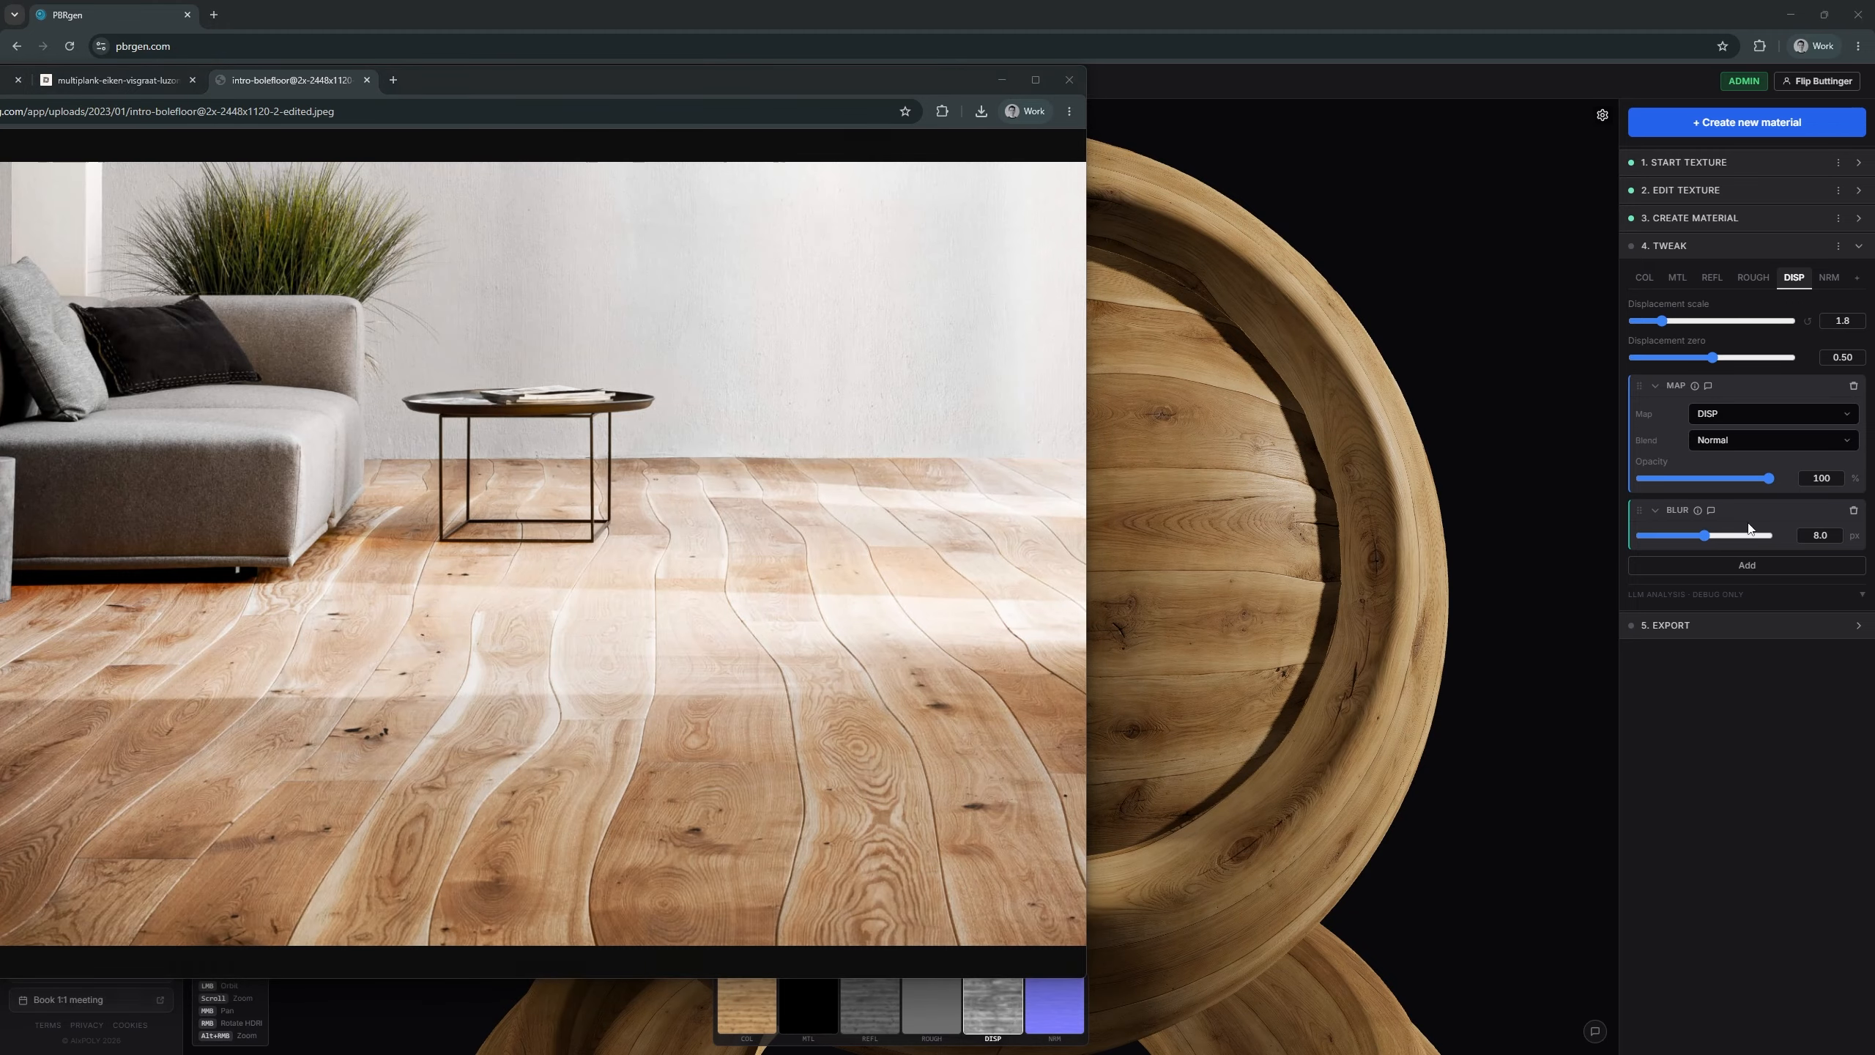
click(1727, 369)
drag(1649, 325, 1629, 323)
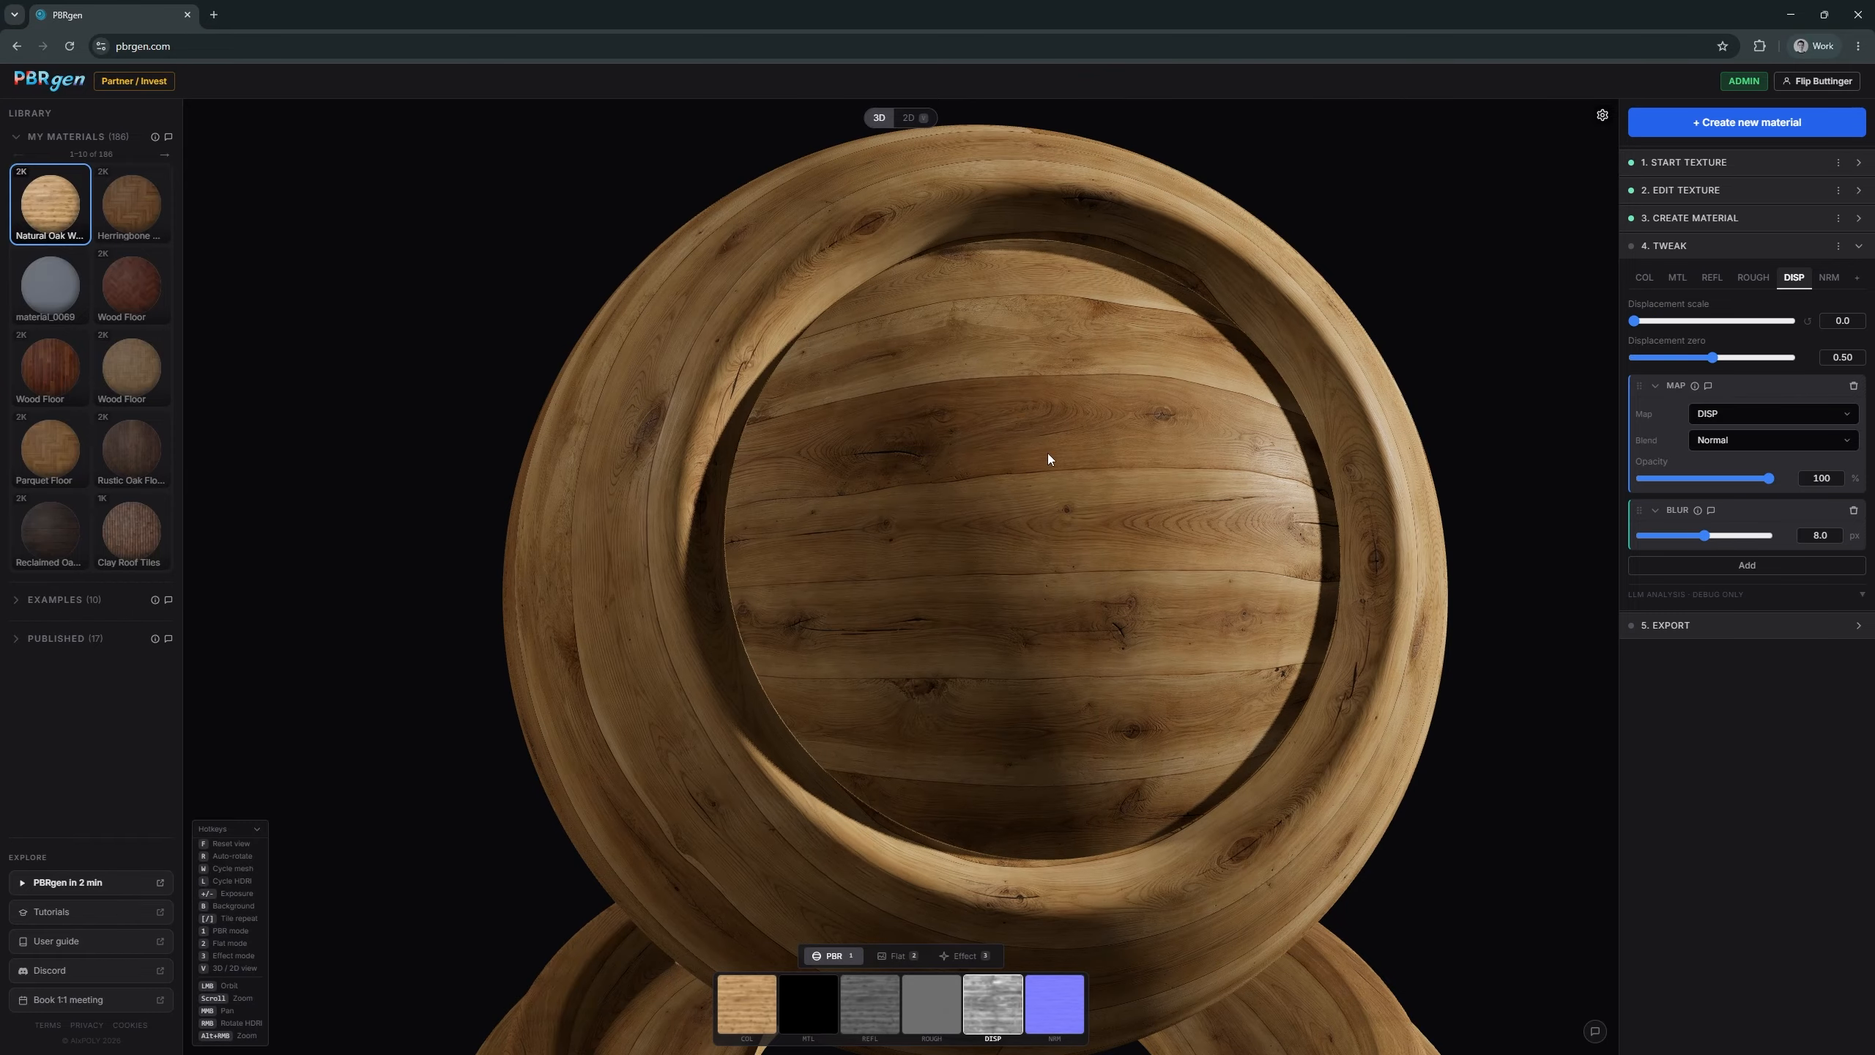
- Increase the texture tile repeat and inspect the oak planks for visible repetition from several angles on the preview ball
drag(1047, 453, 1051, 501)
key(])
key(])
key(])
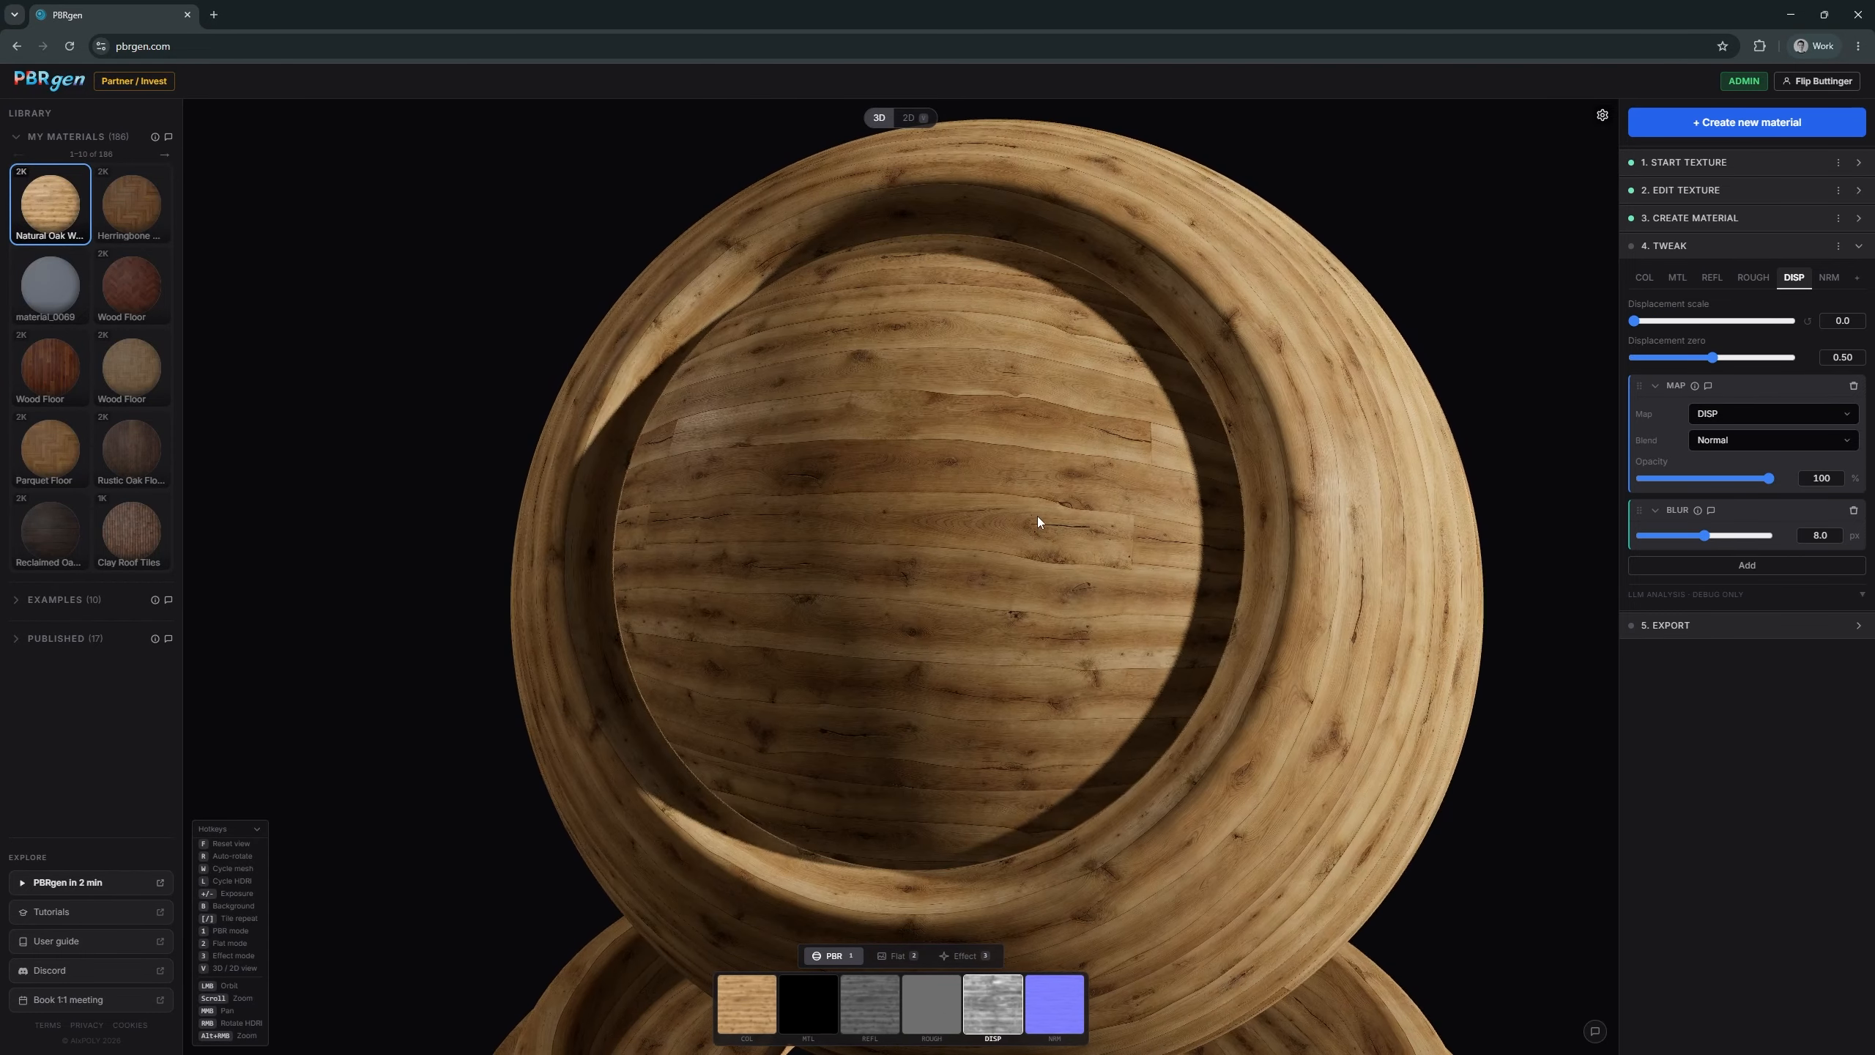
drag(989, 581, 1151, 556)
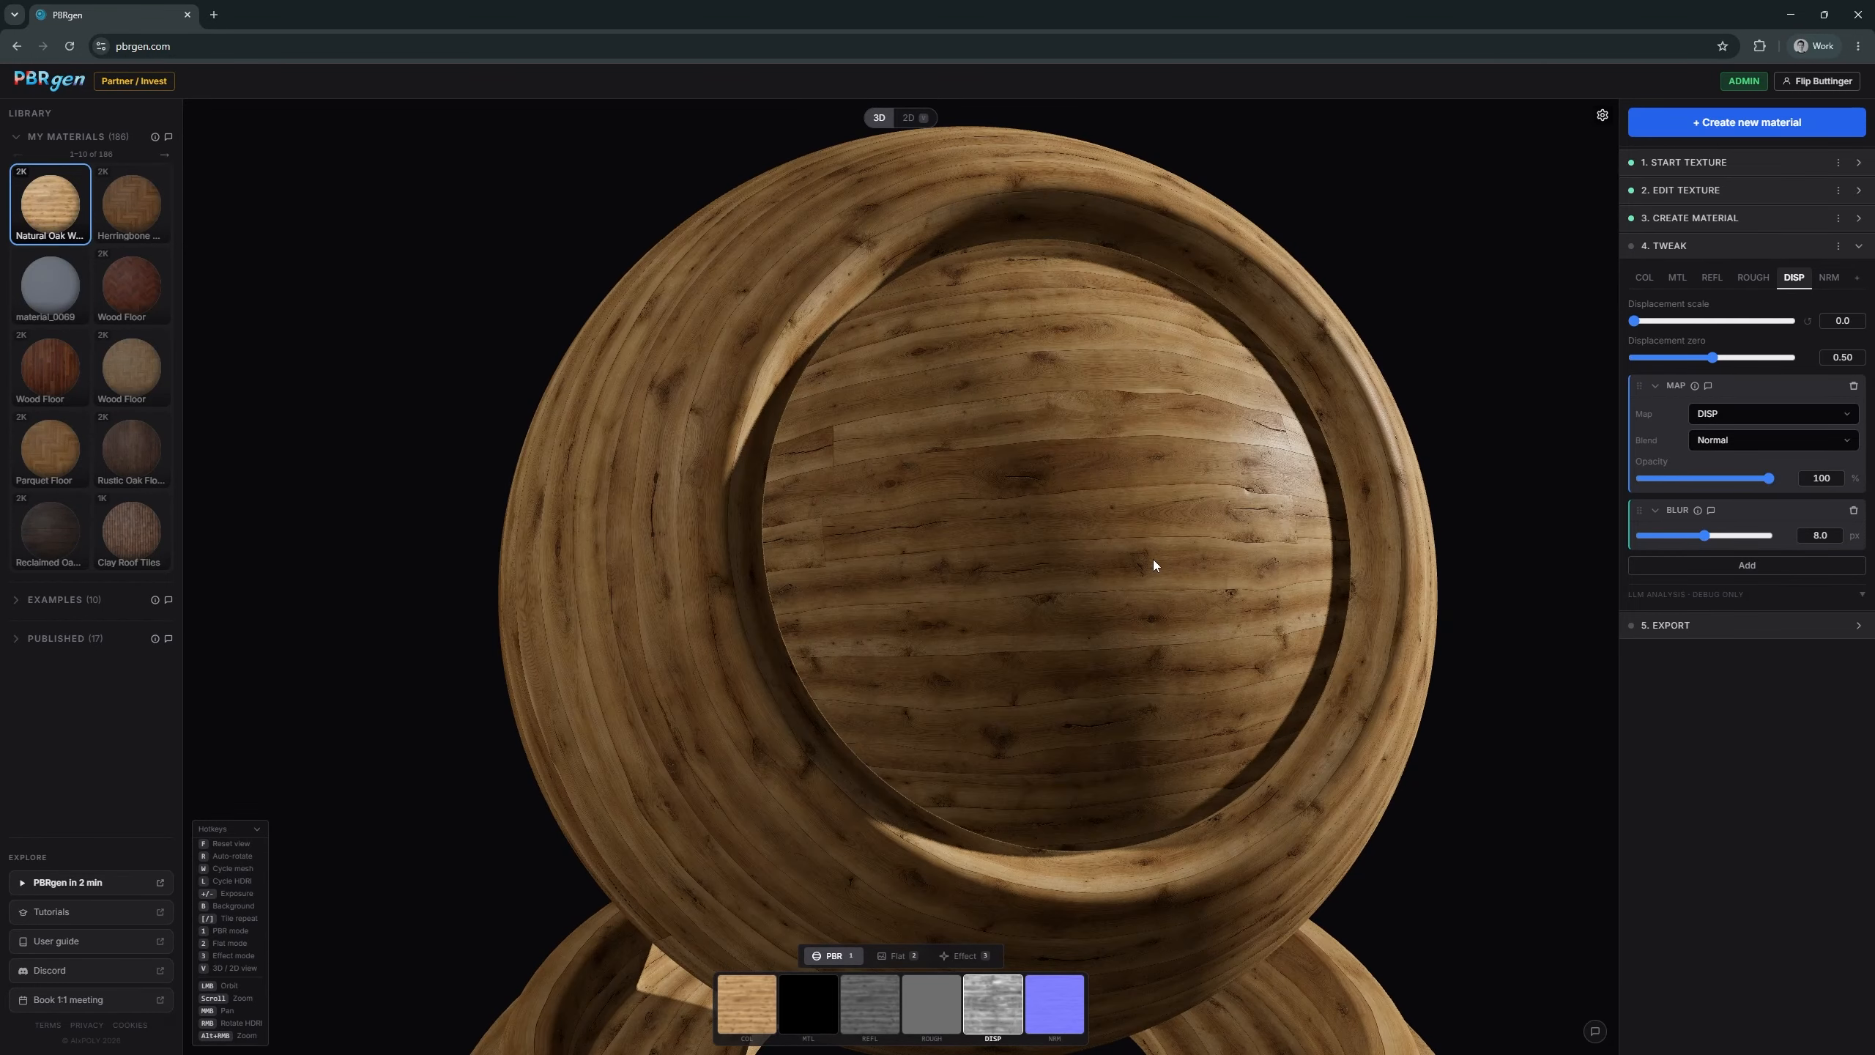
drag(1100, 583, 1158, 454)
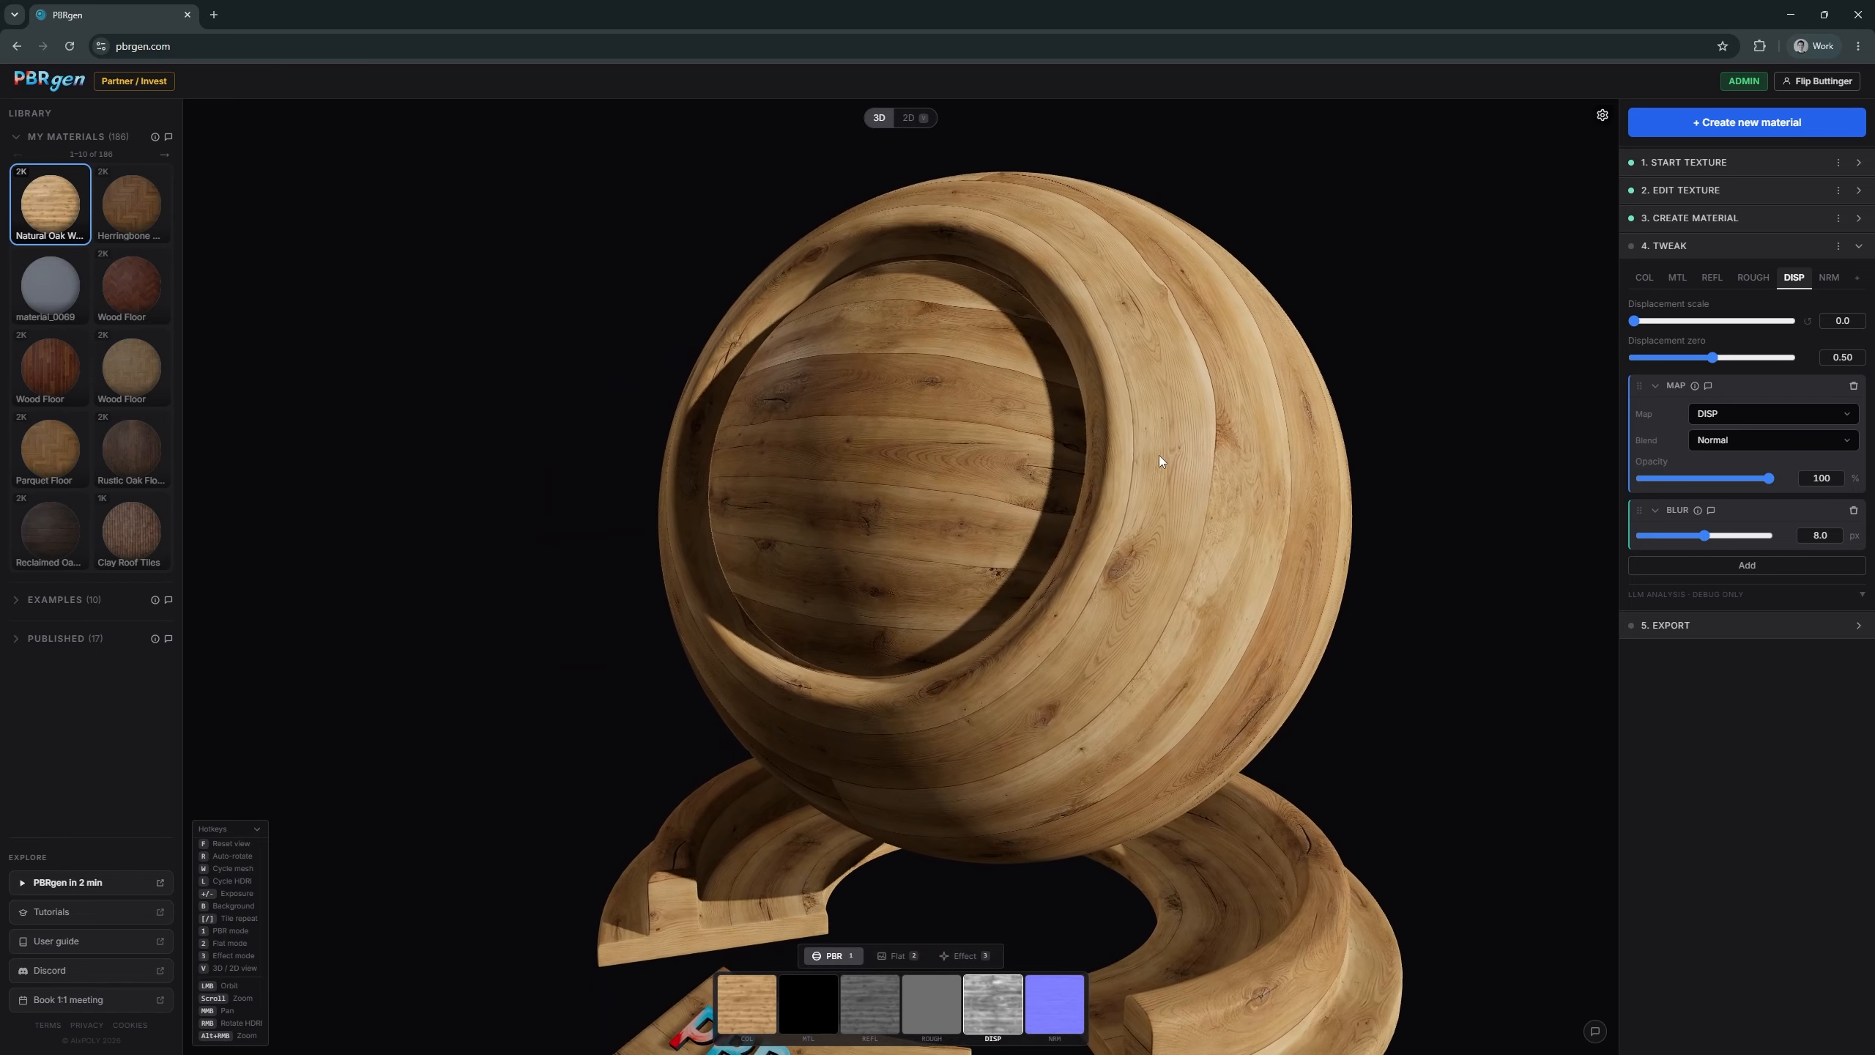
- Show the environment background and cycle through the HDR lighting environments to examine the oak under different light
key(b)
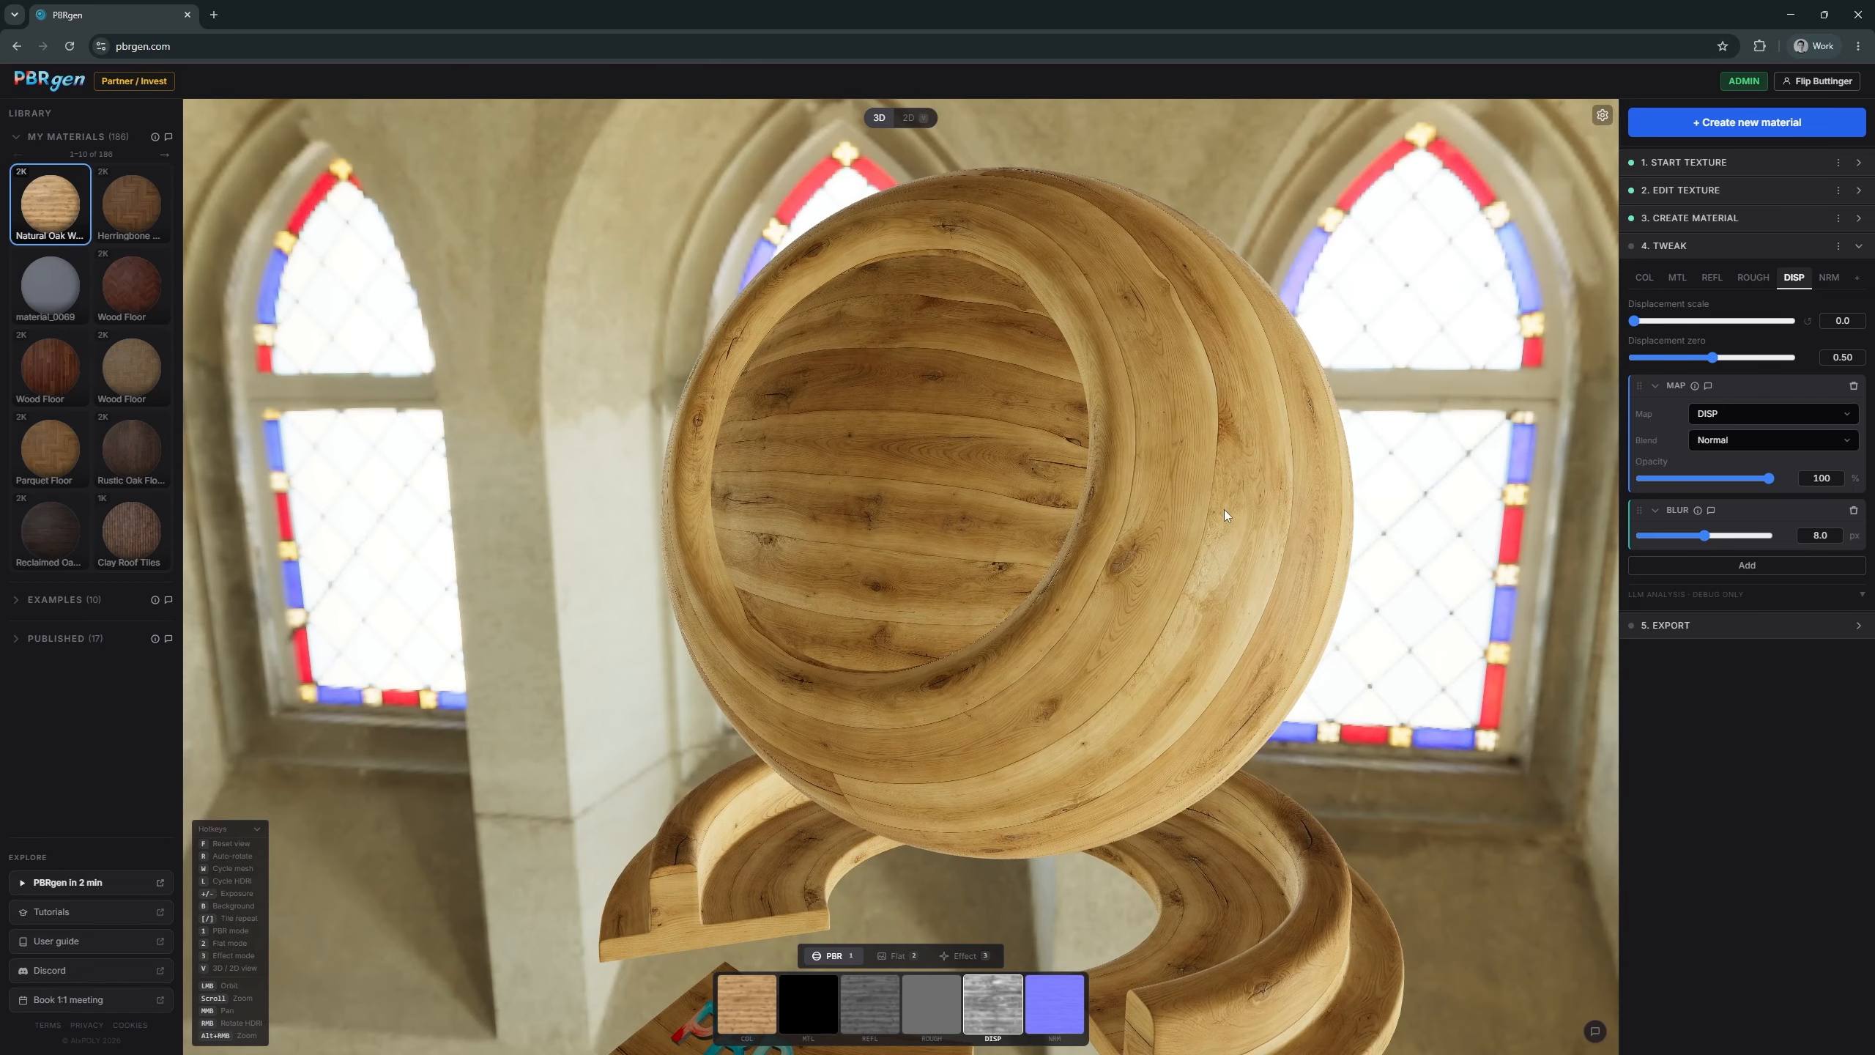
key(l)
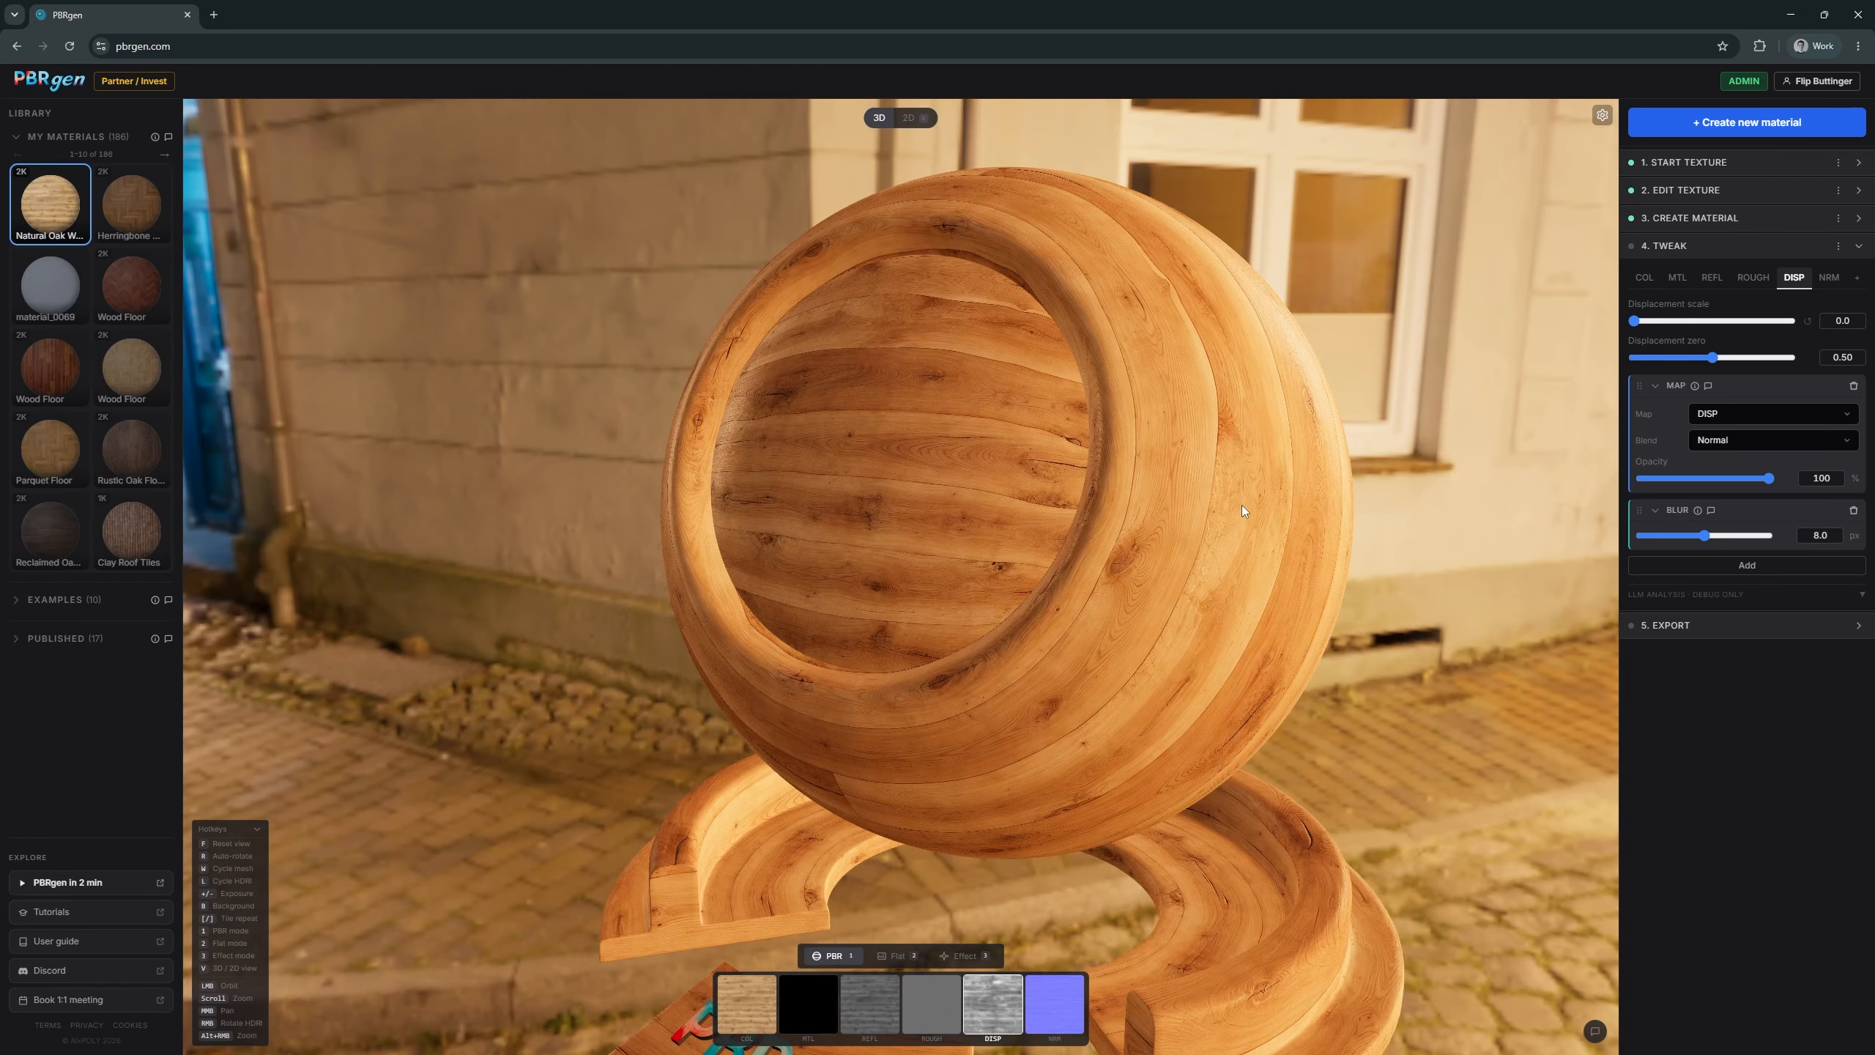
key(l)
drag(926, 536, 767, 516)
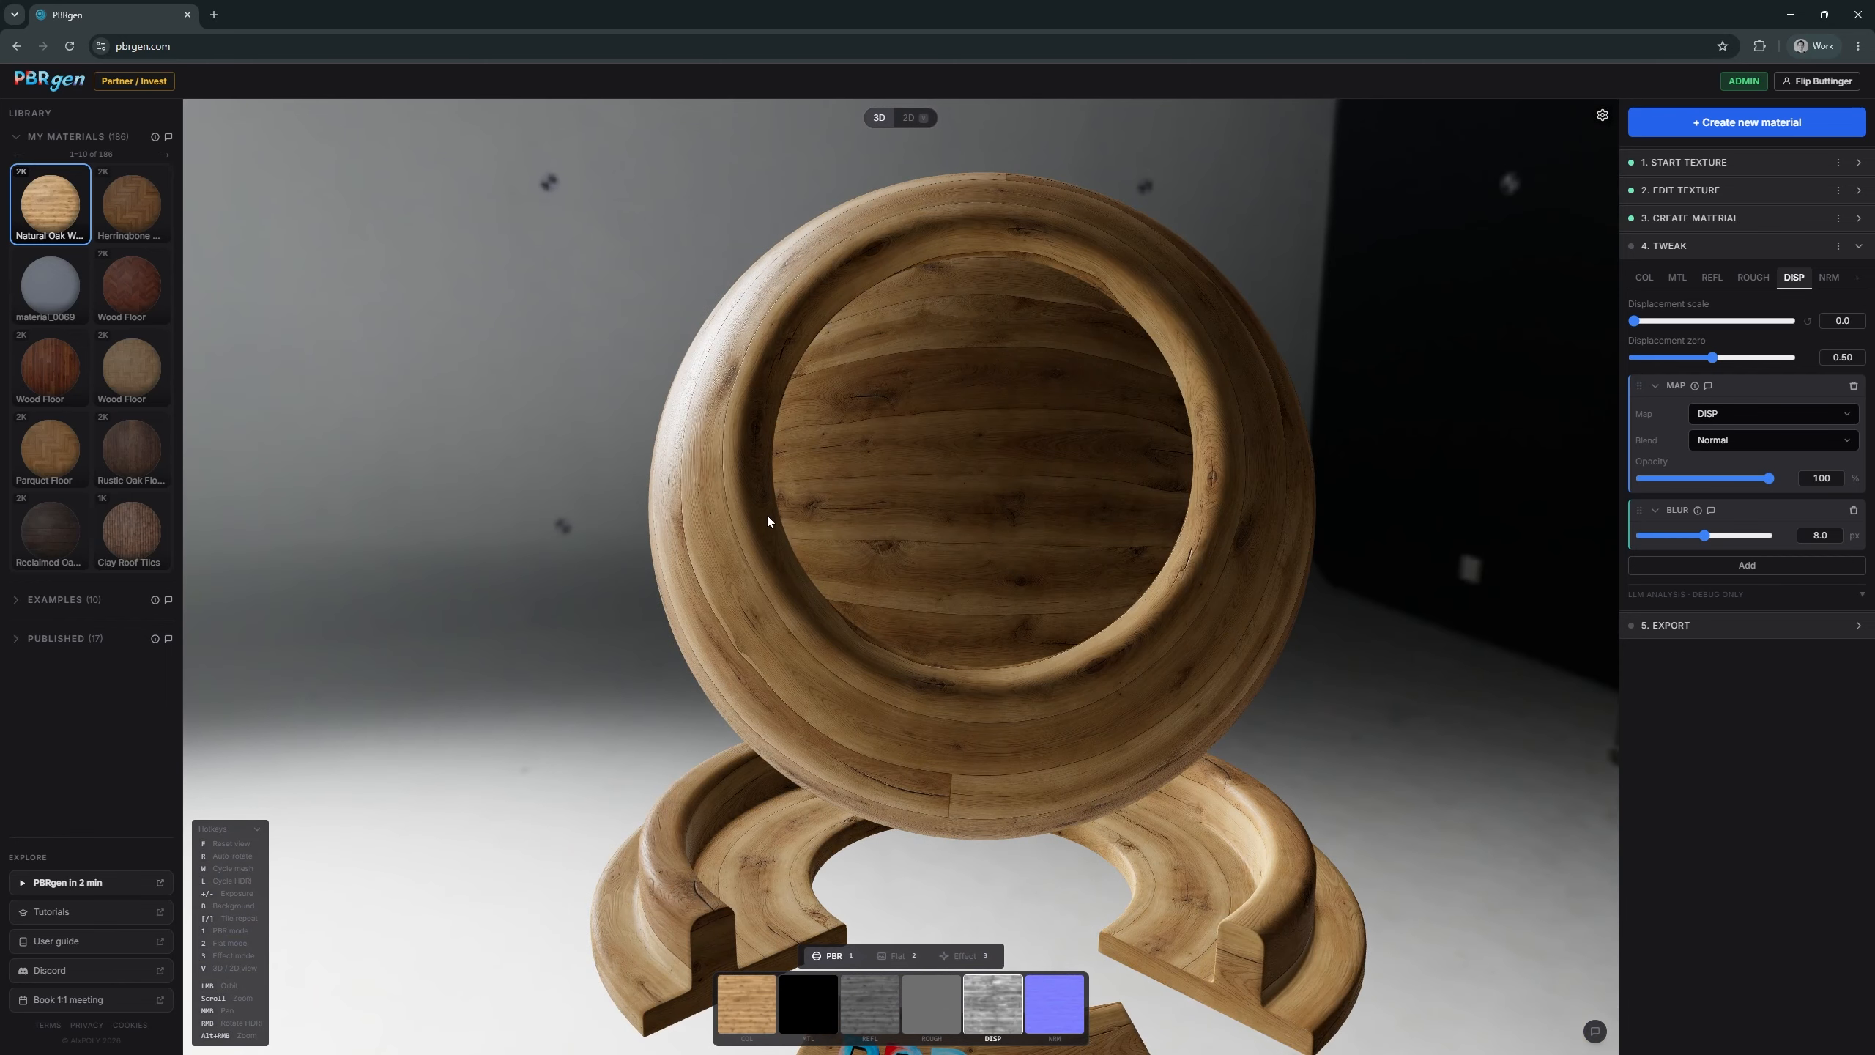